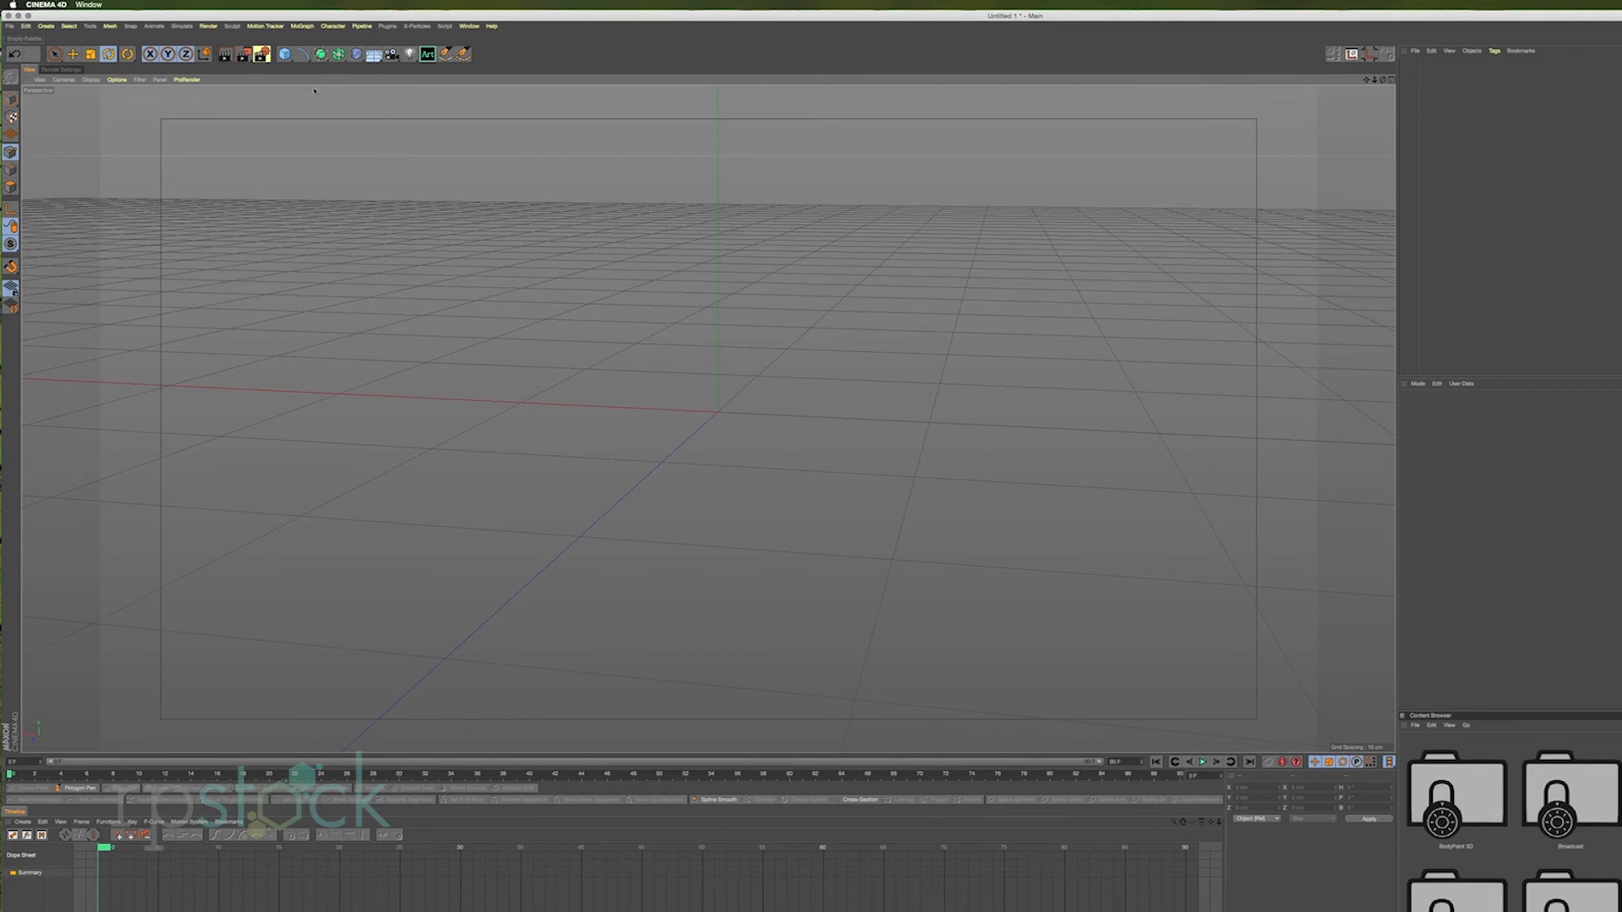
Add a cylinder with a 10 cm radius, 5 cm height, 2 height segments and 24 rotation segments.
drag(285, 54, 419, 63)
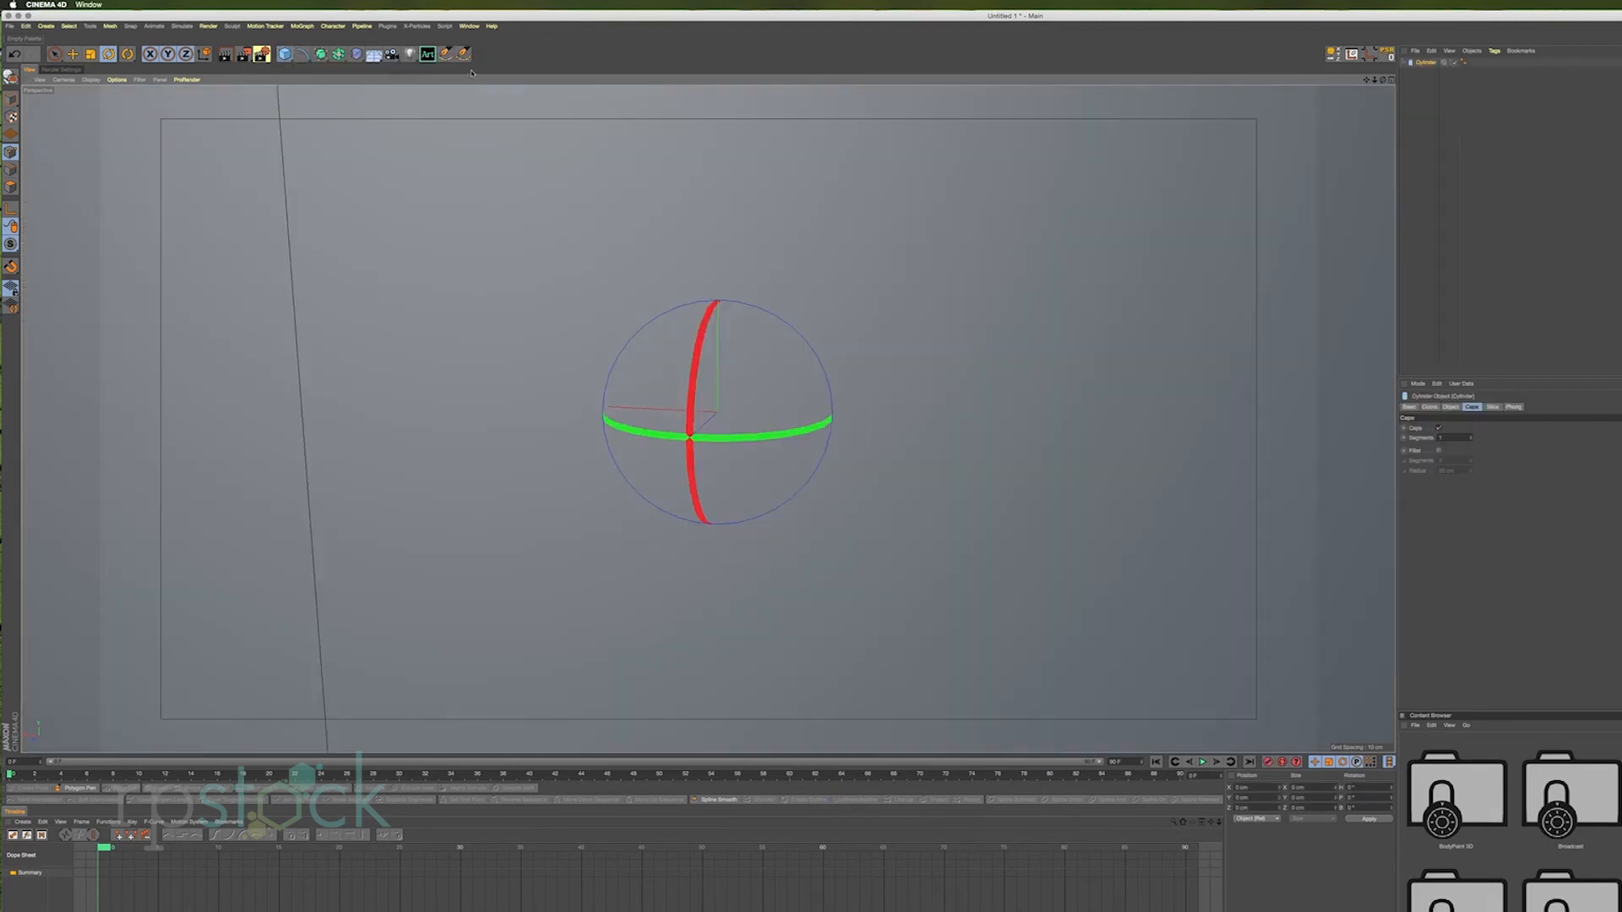
scroll(855, 458, down, 10)
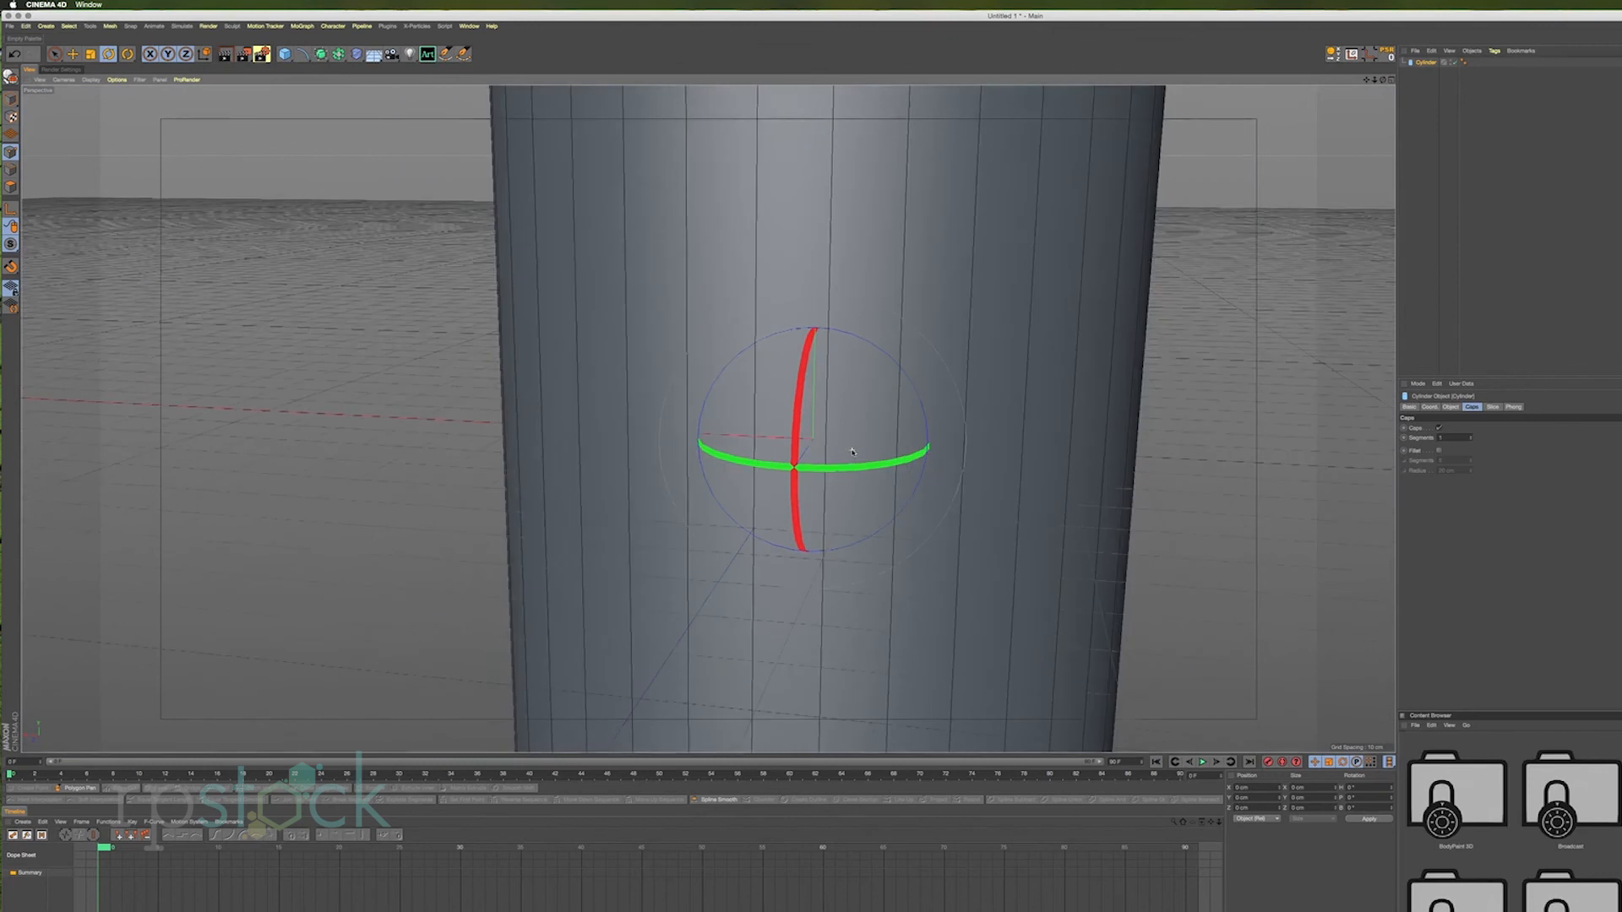
scroll(853, 452, down, 2)
click(1451, 407)
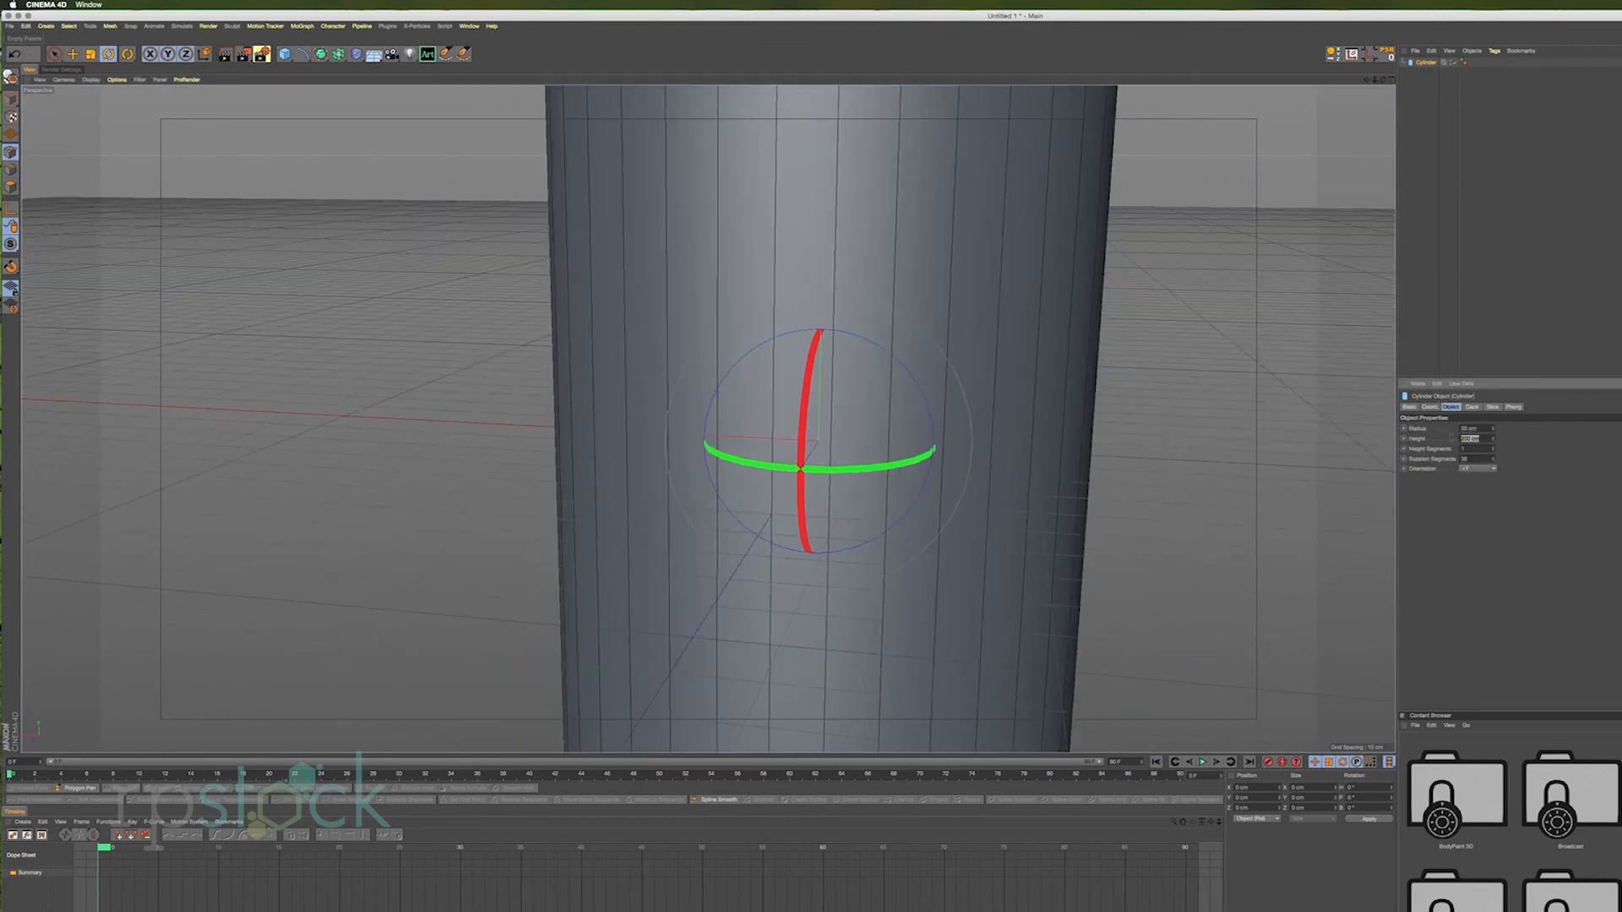
key(Tab)
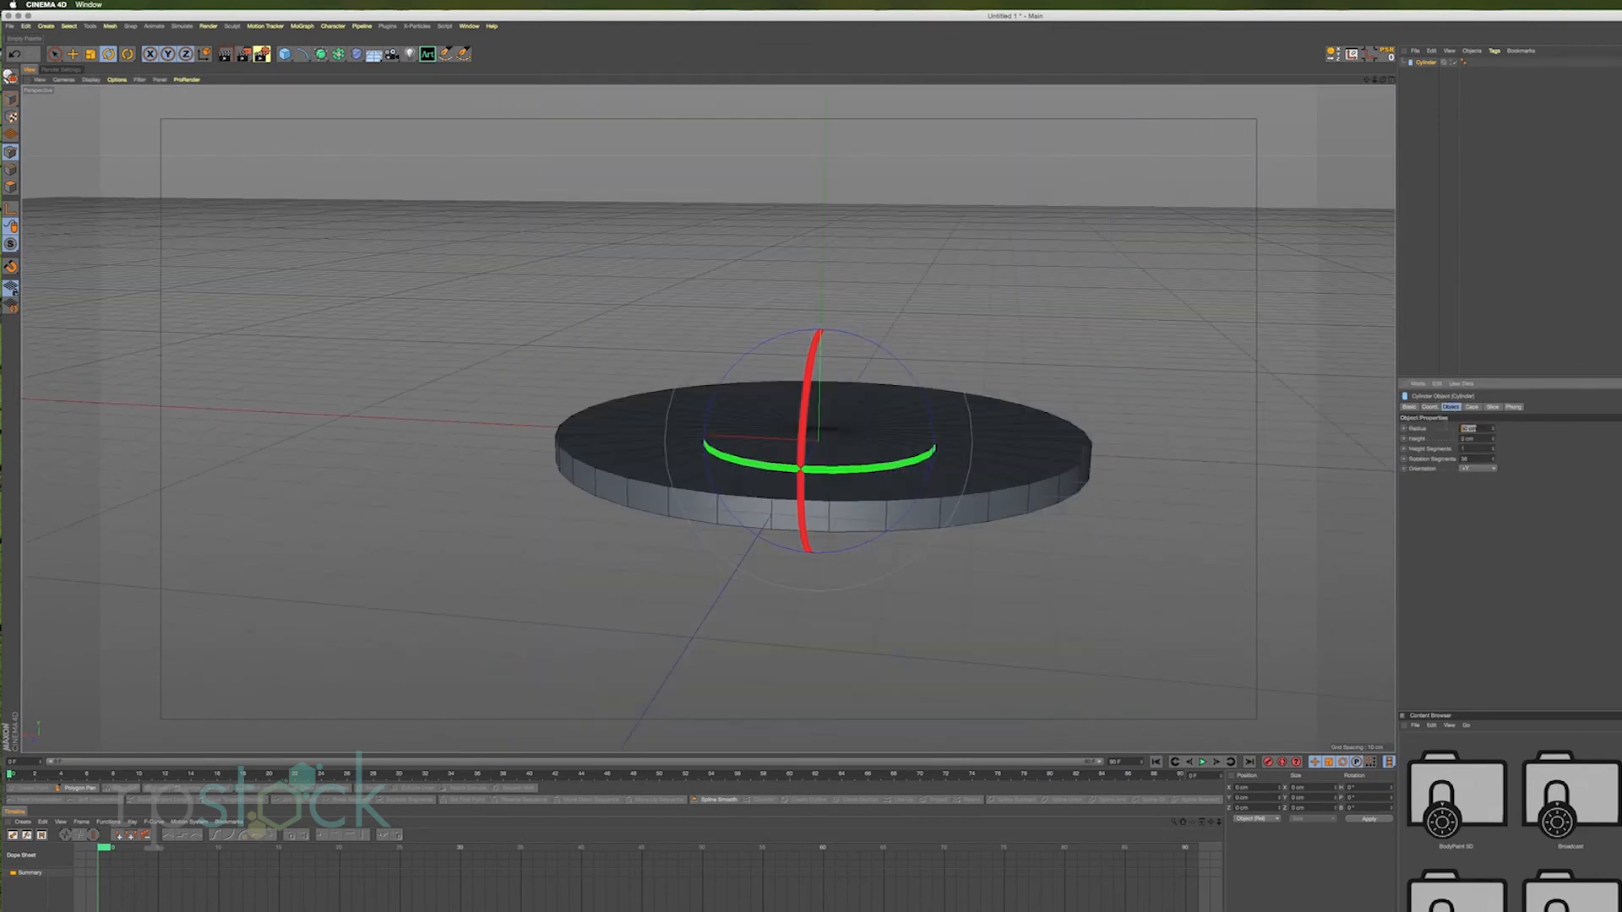
key(Return)
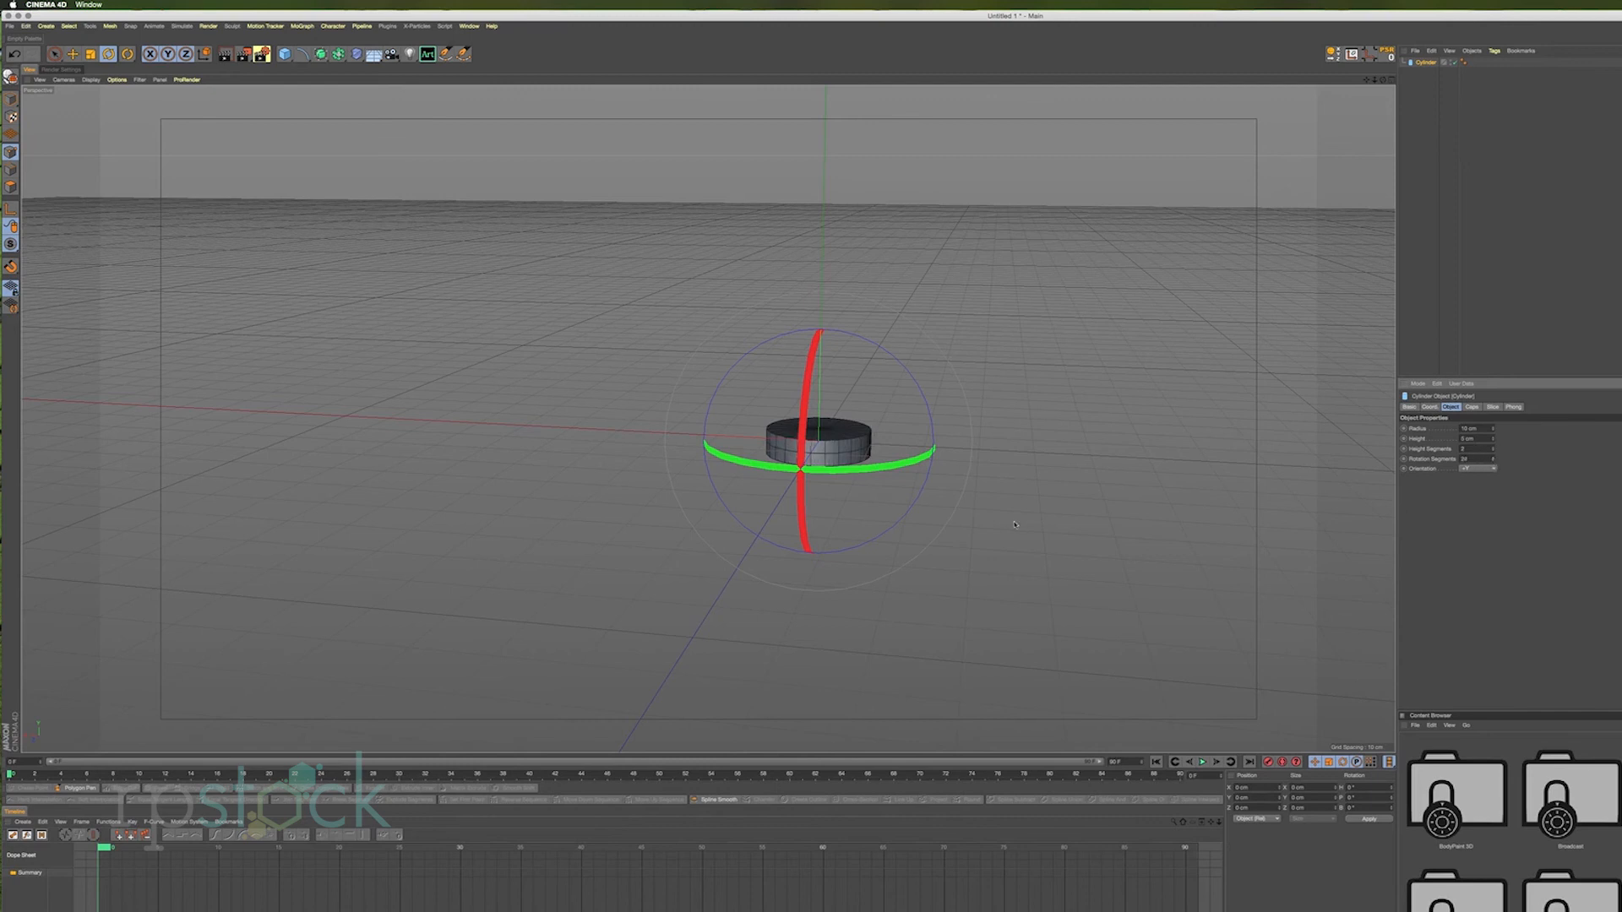
scroll(877, 432, up, 7)
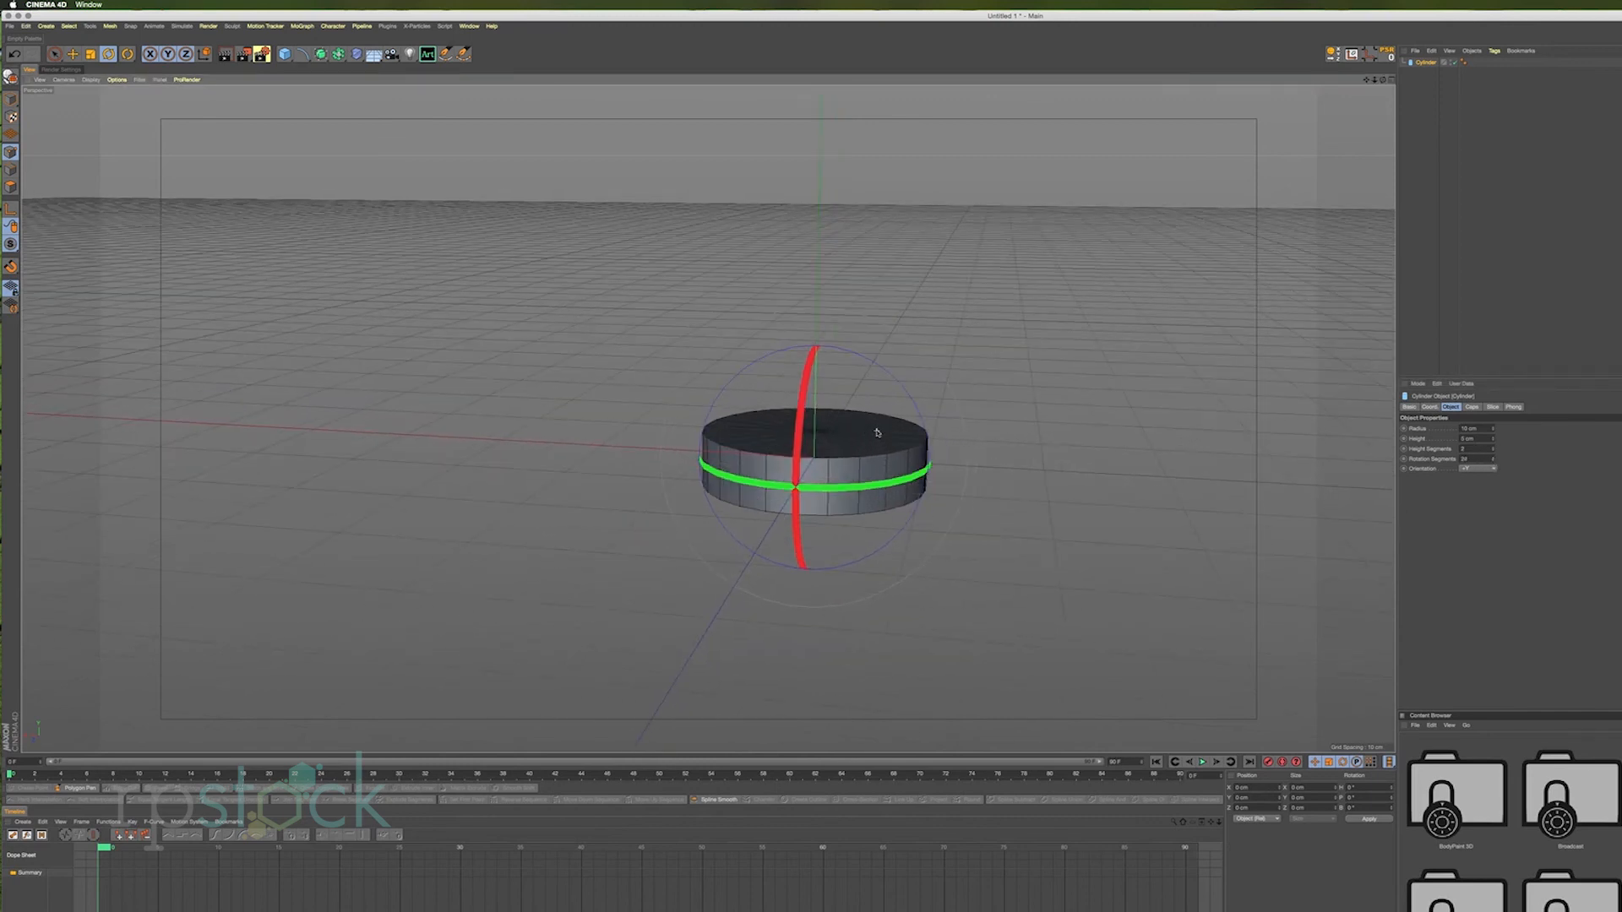
Enable the fillet on the cylinder's caps and set its radius to 2 cm.
alt+drag(874, 456, 871, 493)
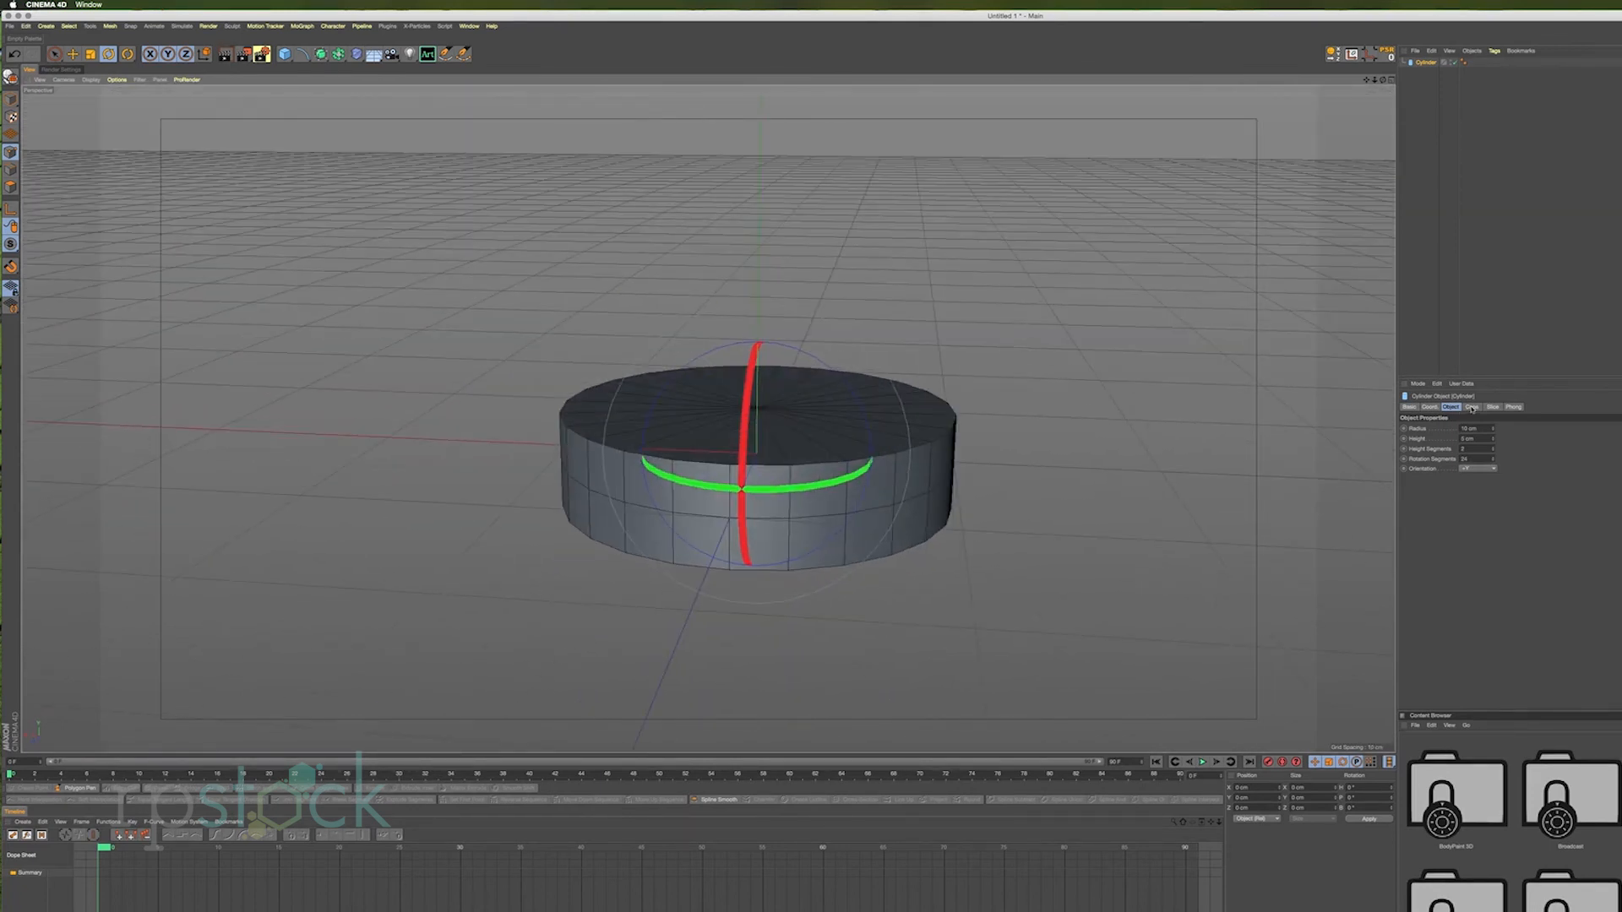
alt+drag(971, 526, 866, 528)
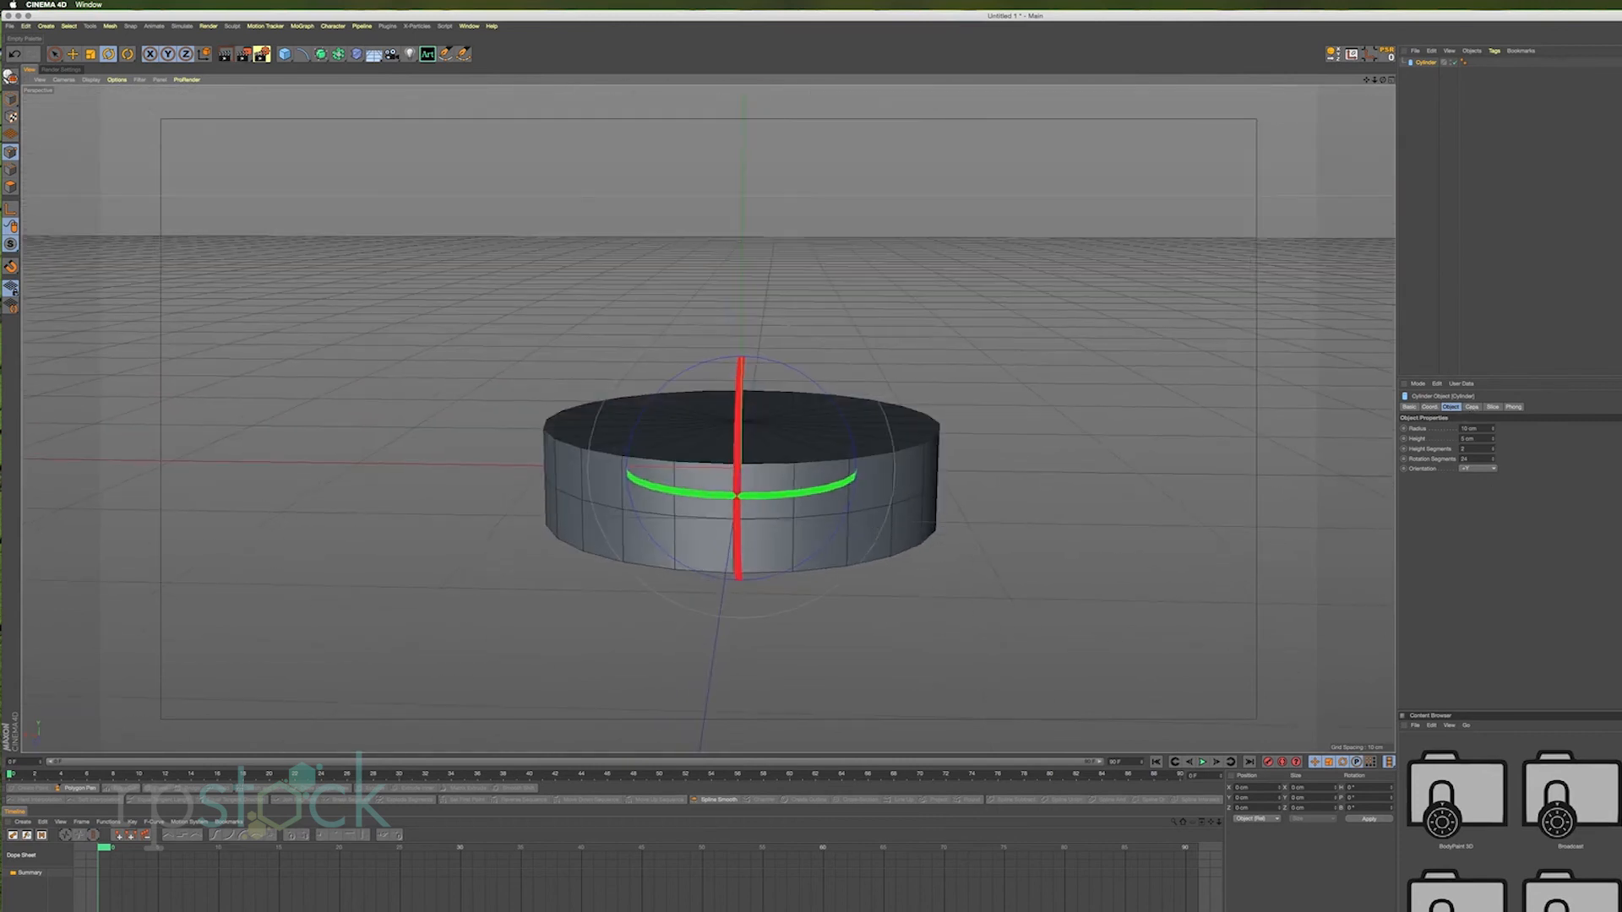
click(1474, 407)
click(1440, 452)
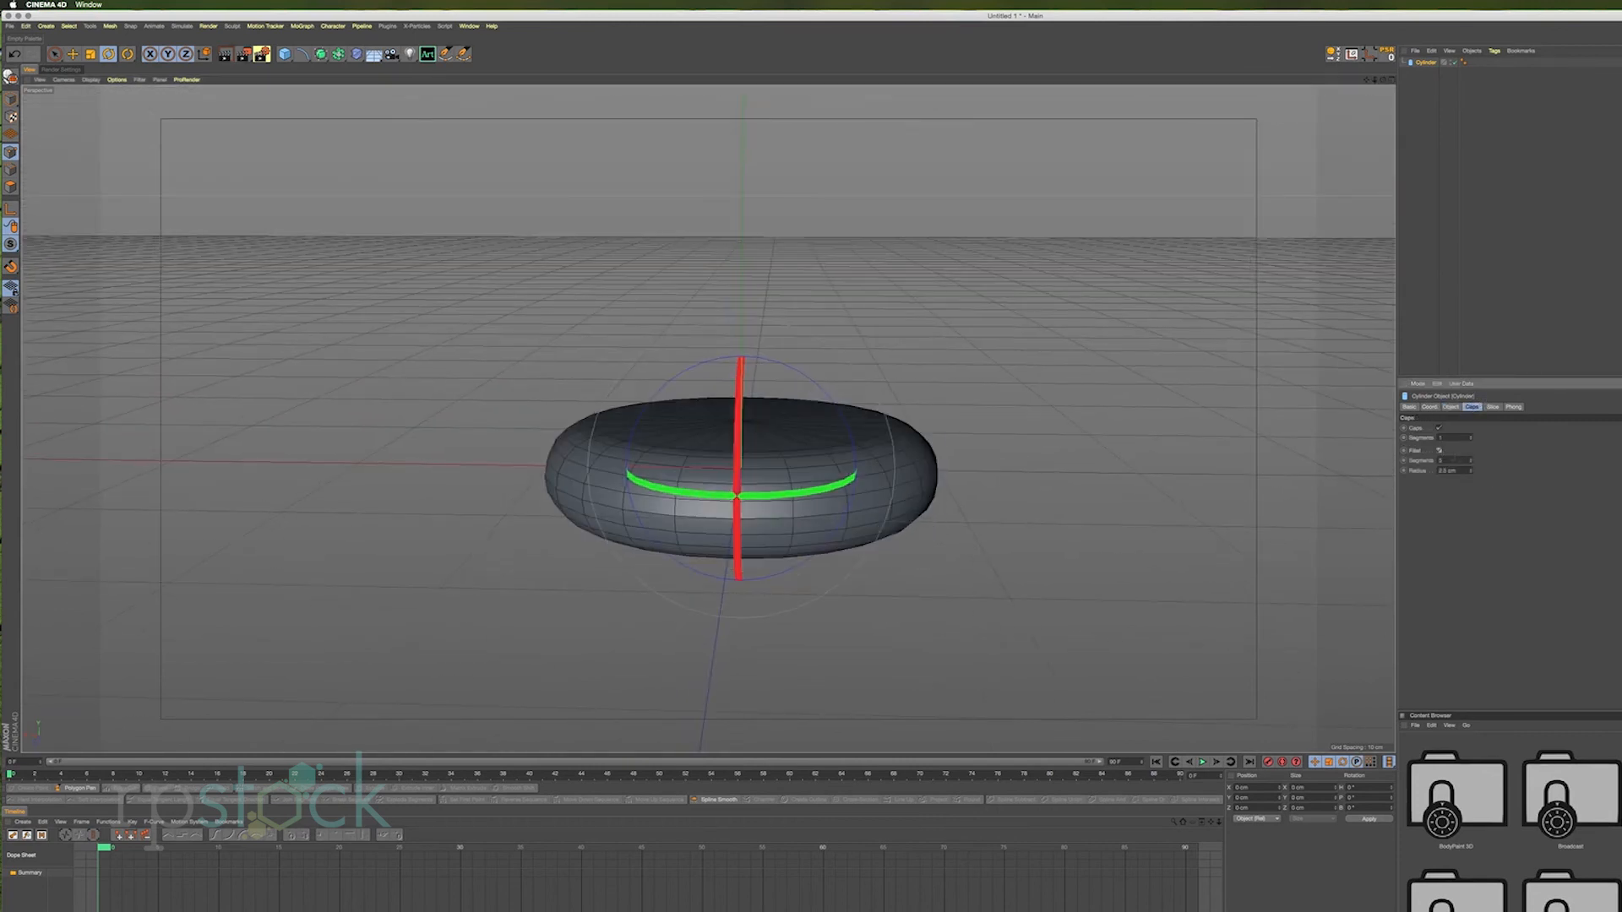
click(1474, 474)
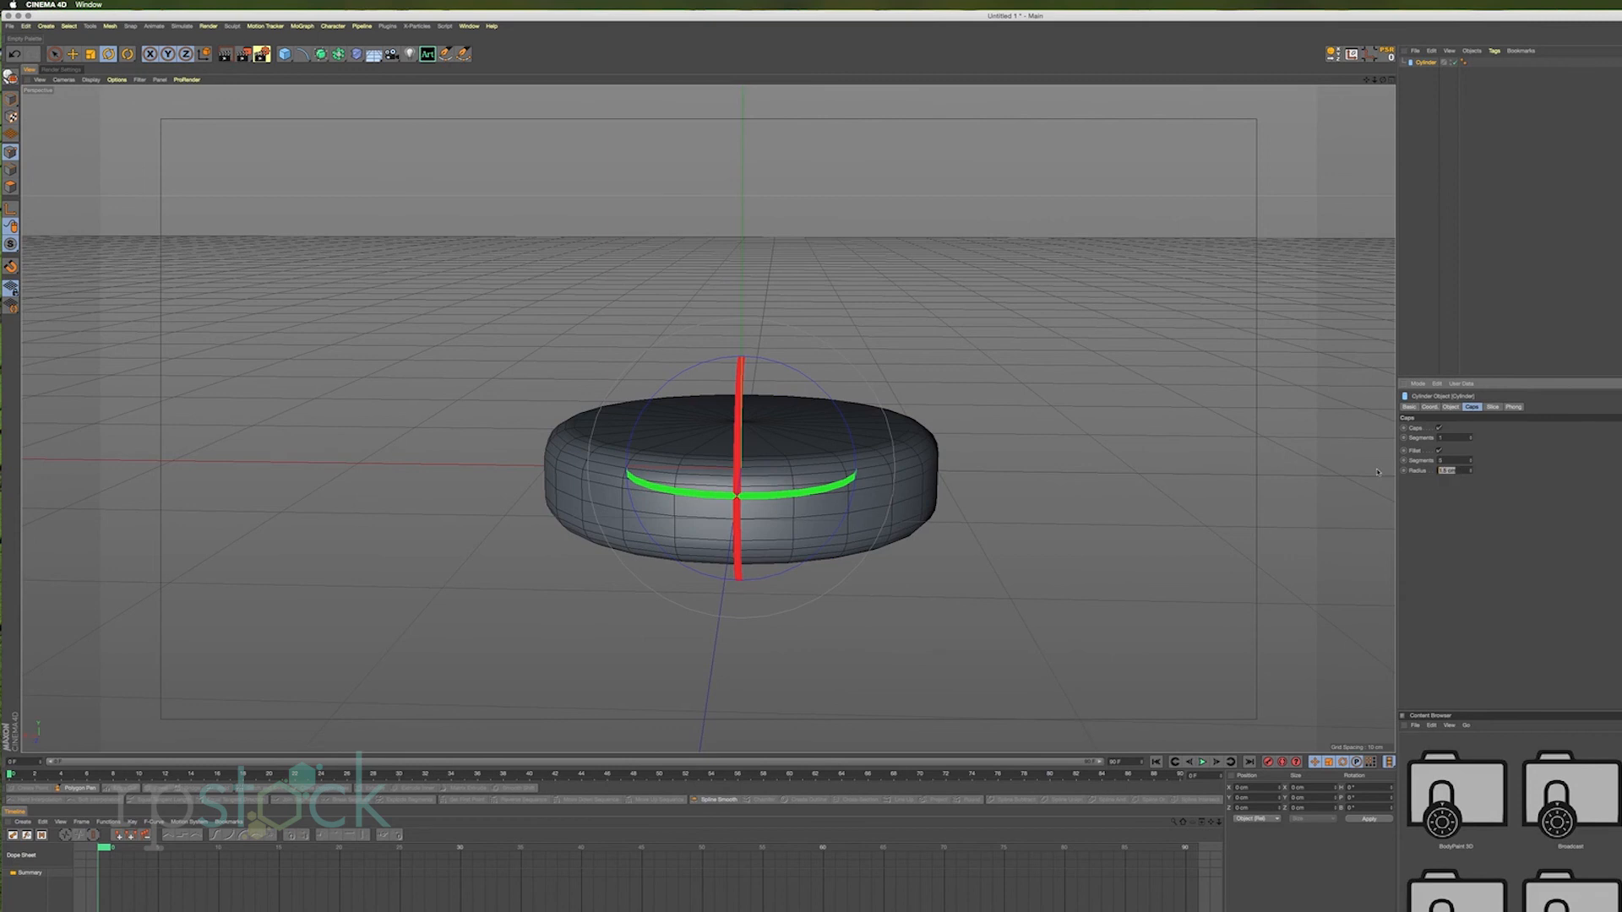
text(2)
key(Return)
Make the cylinder editable, then check the blood cell reference images in Preview and return to the Cinema 4D scene.
alt+drag(919, 302, 843, 336)
alt+drag(800, 507, 863, 458)
alt+drag(777, 494, 1365, 170)
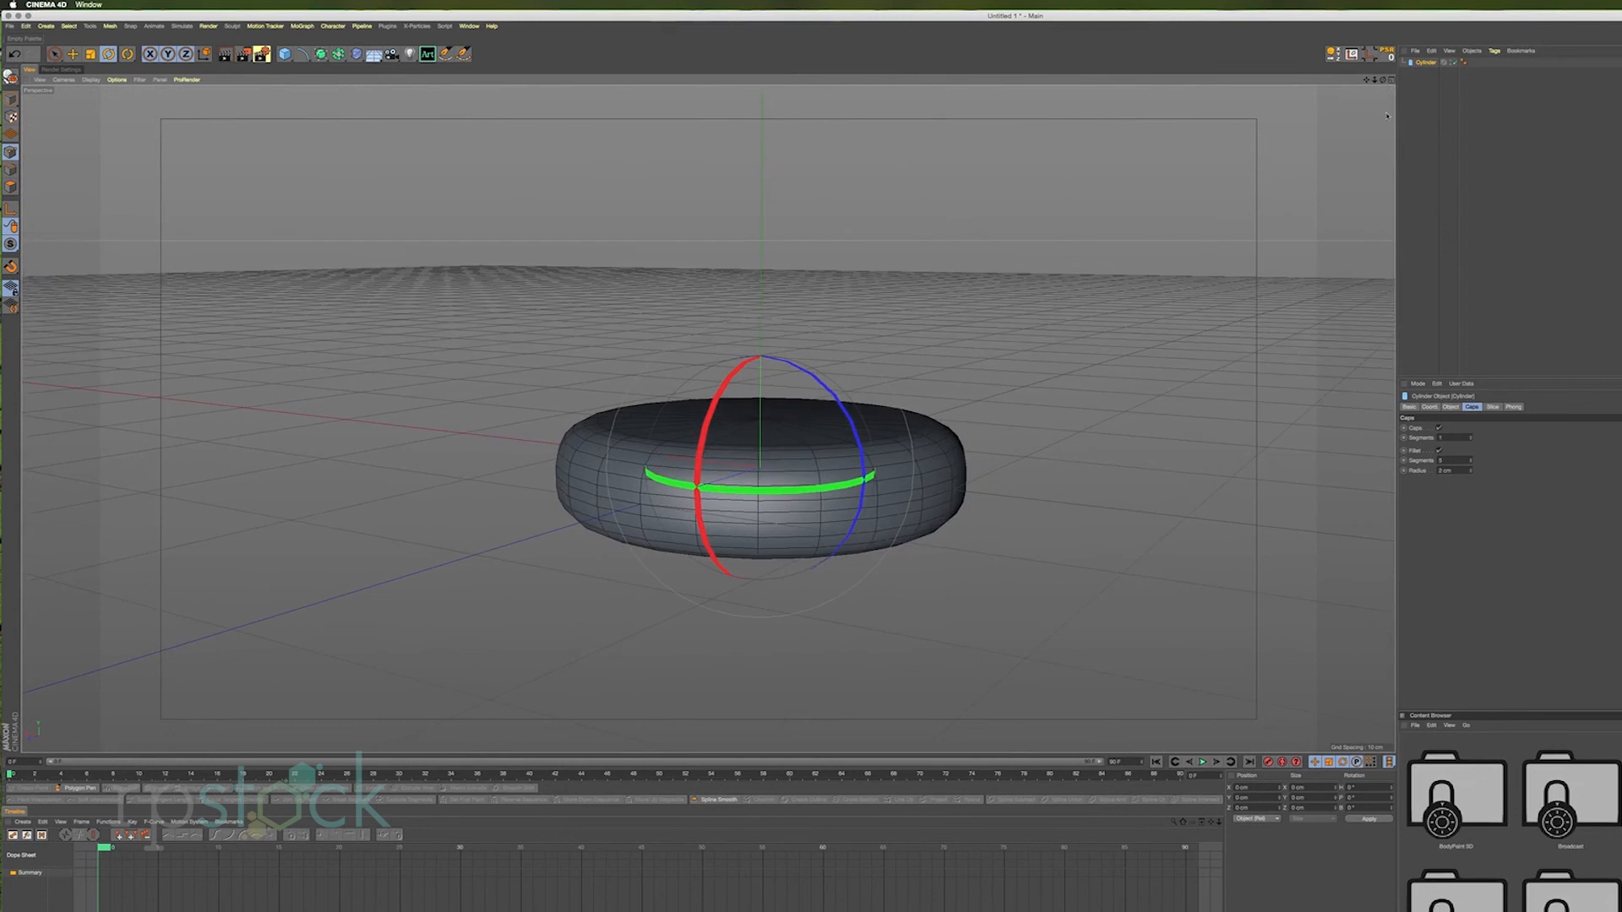
key(c)
alt+drag(900, 473, 744, 332)
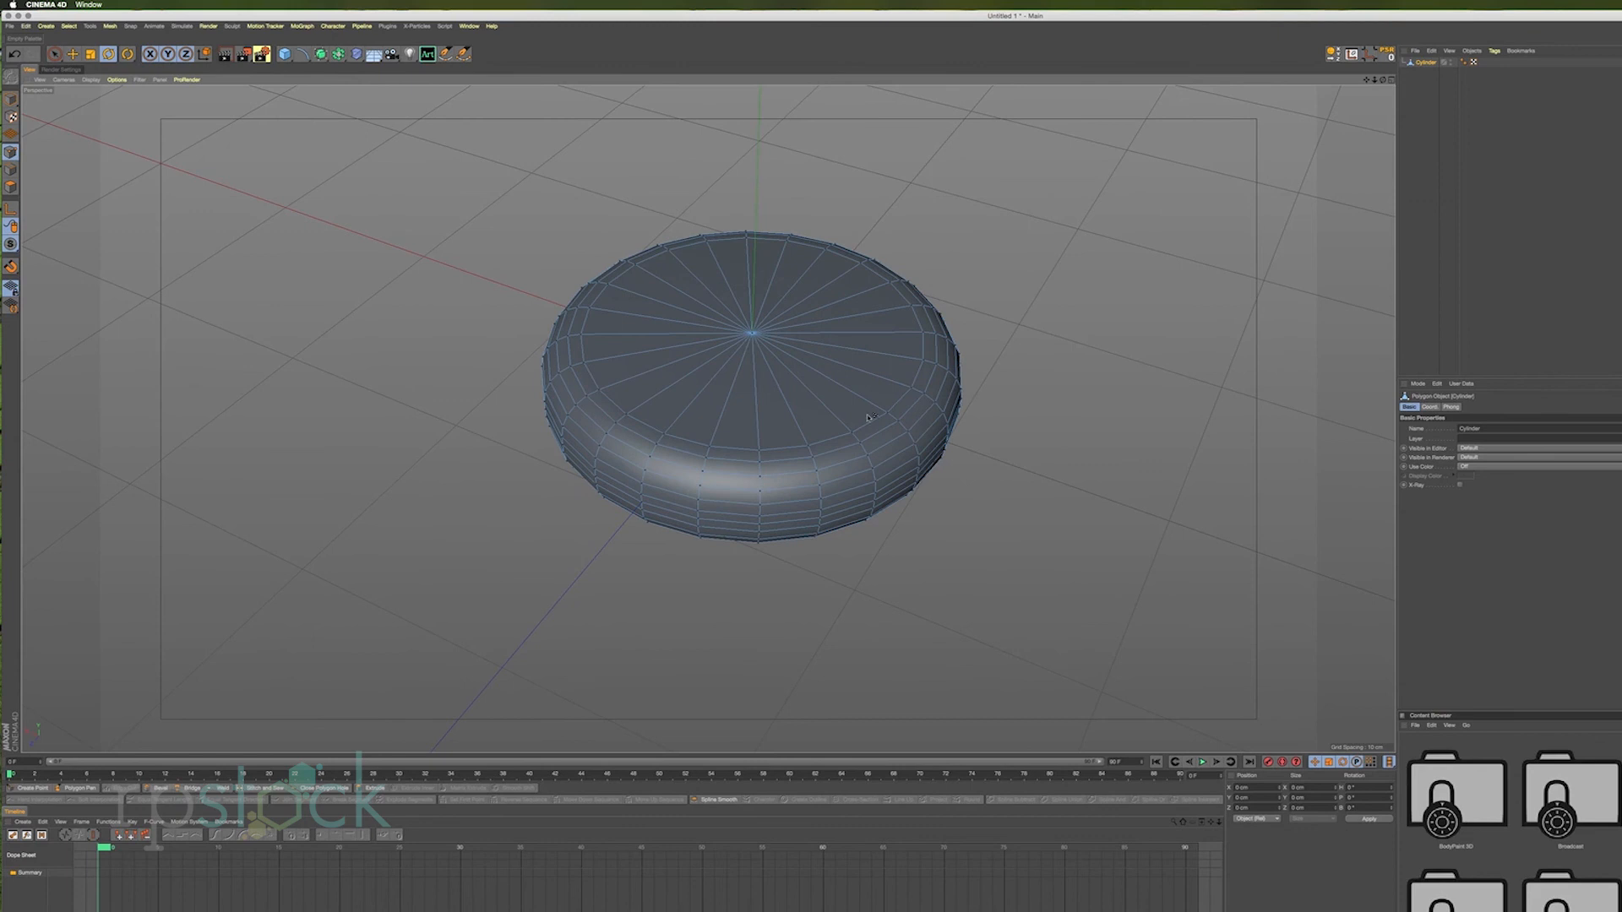
key(super+Tab)
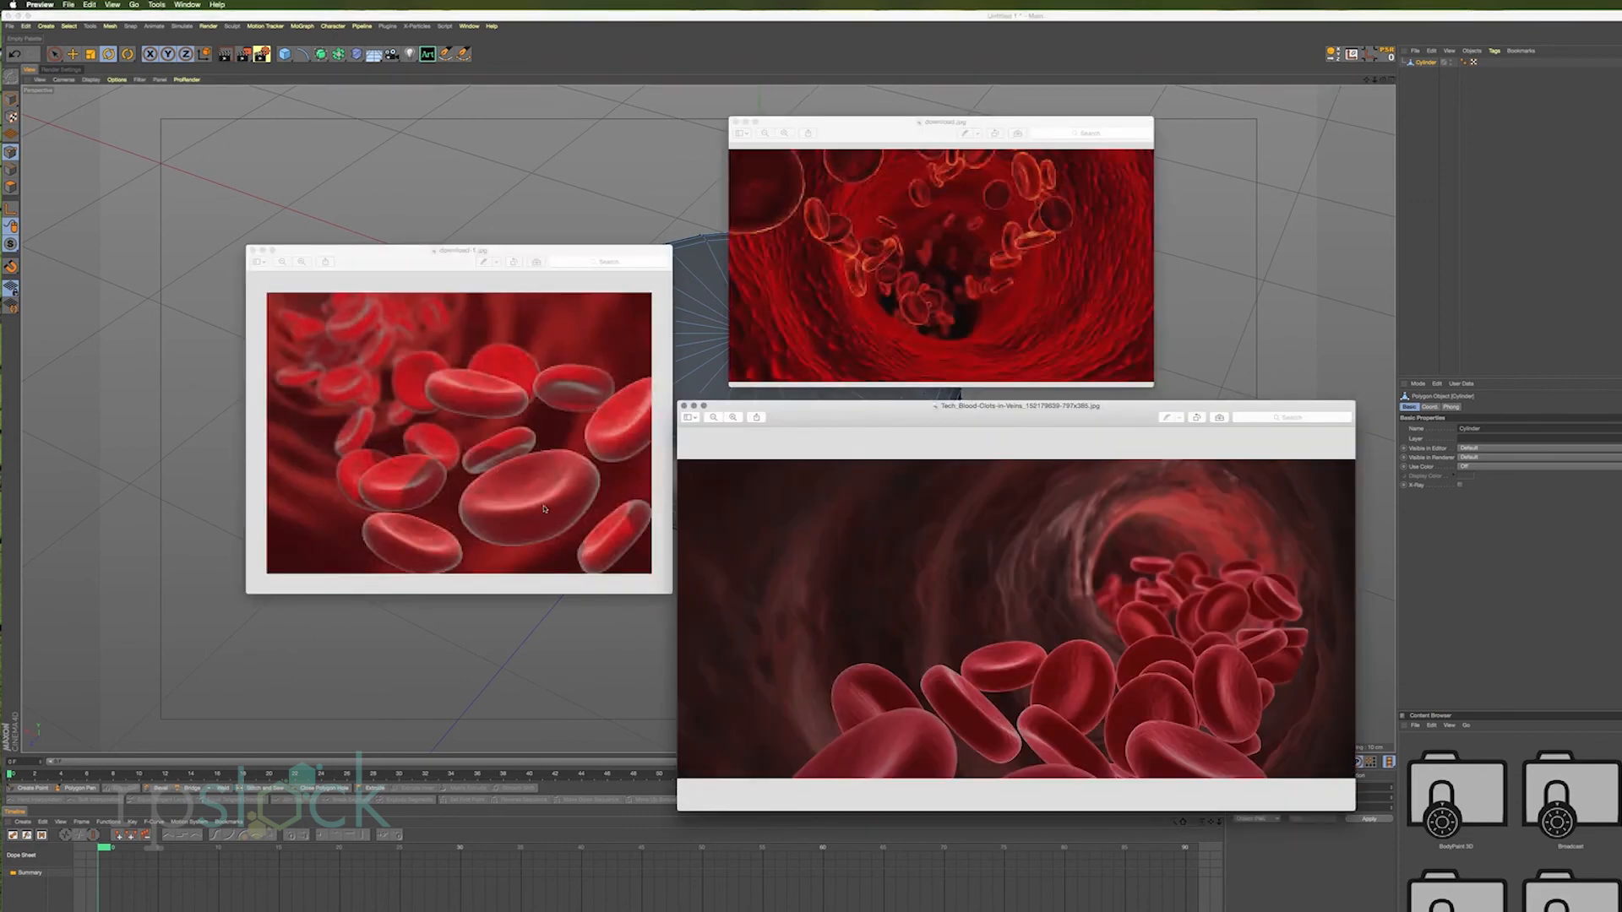
key(super+Tab)
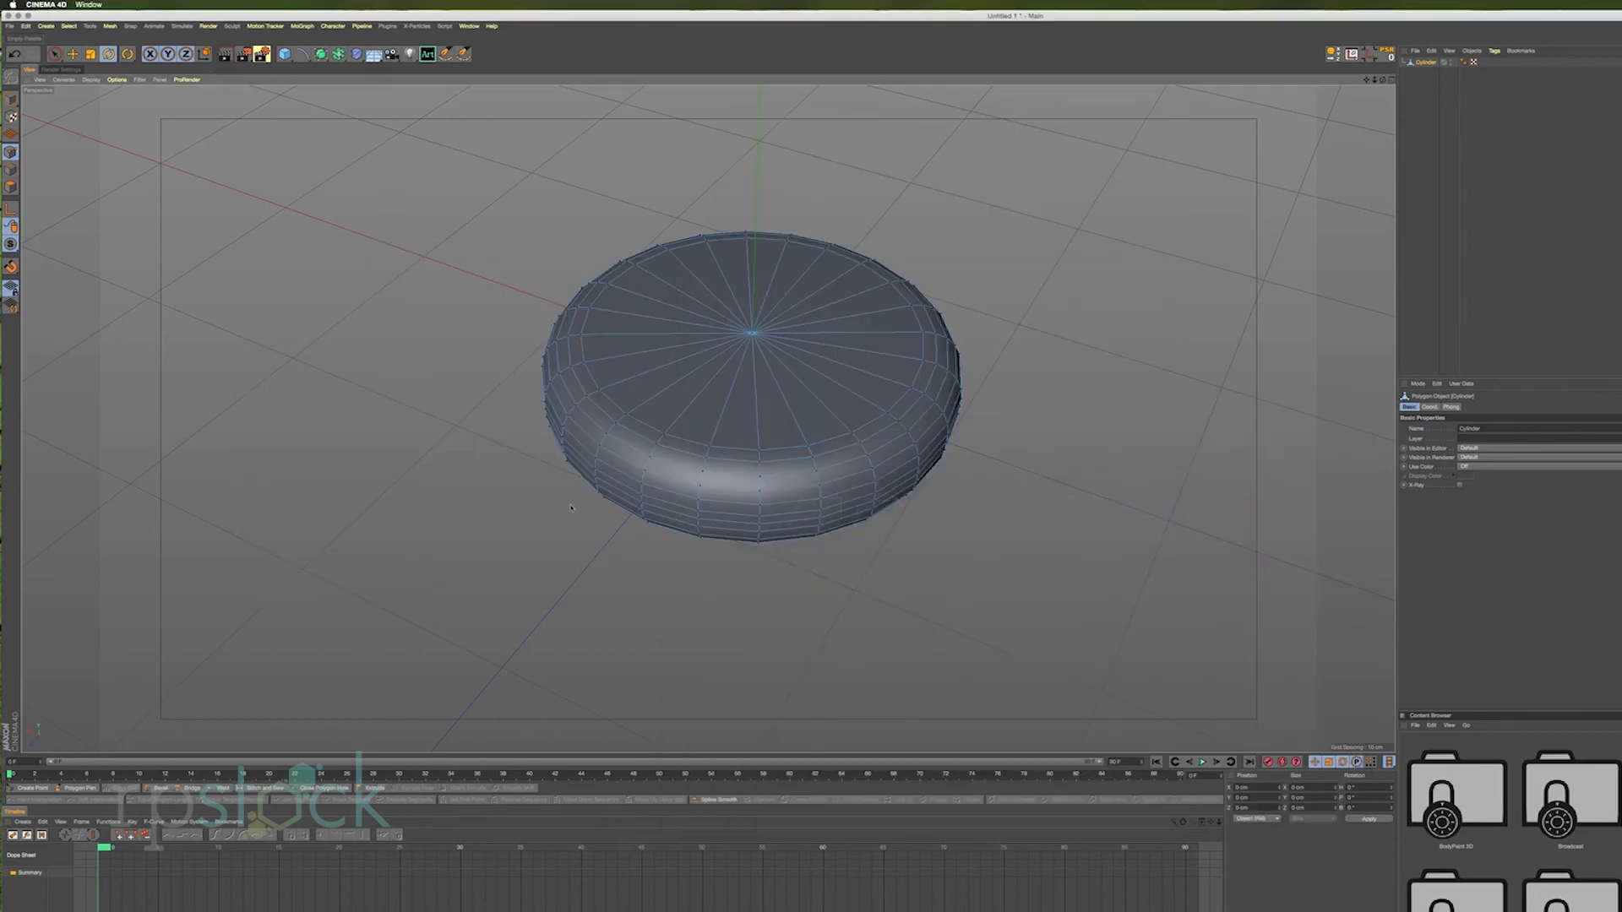
Cut three concentric edge loops into the cylinder's upper cap with the Loop/Path Cut tool.
alt+drag(717, 480, 812, 514)
key(k)
key(l)
click(772, 365)
click(824, 399)
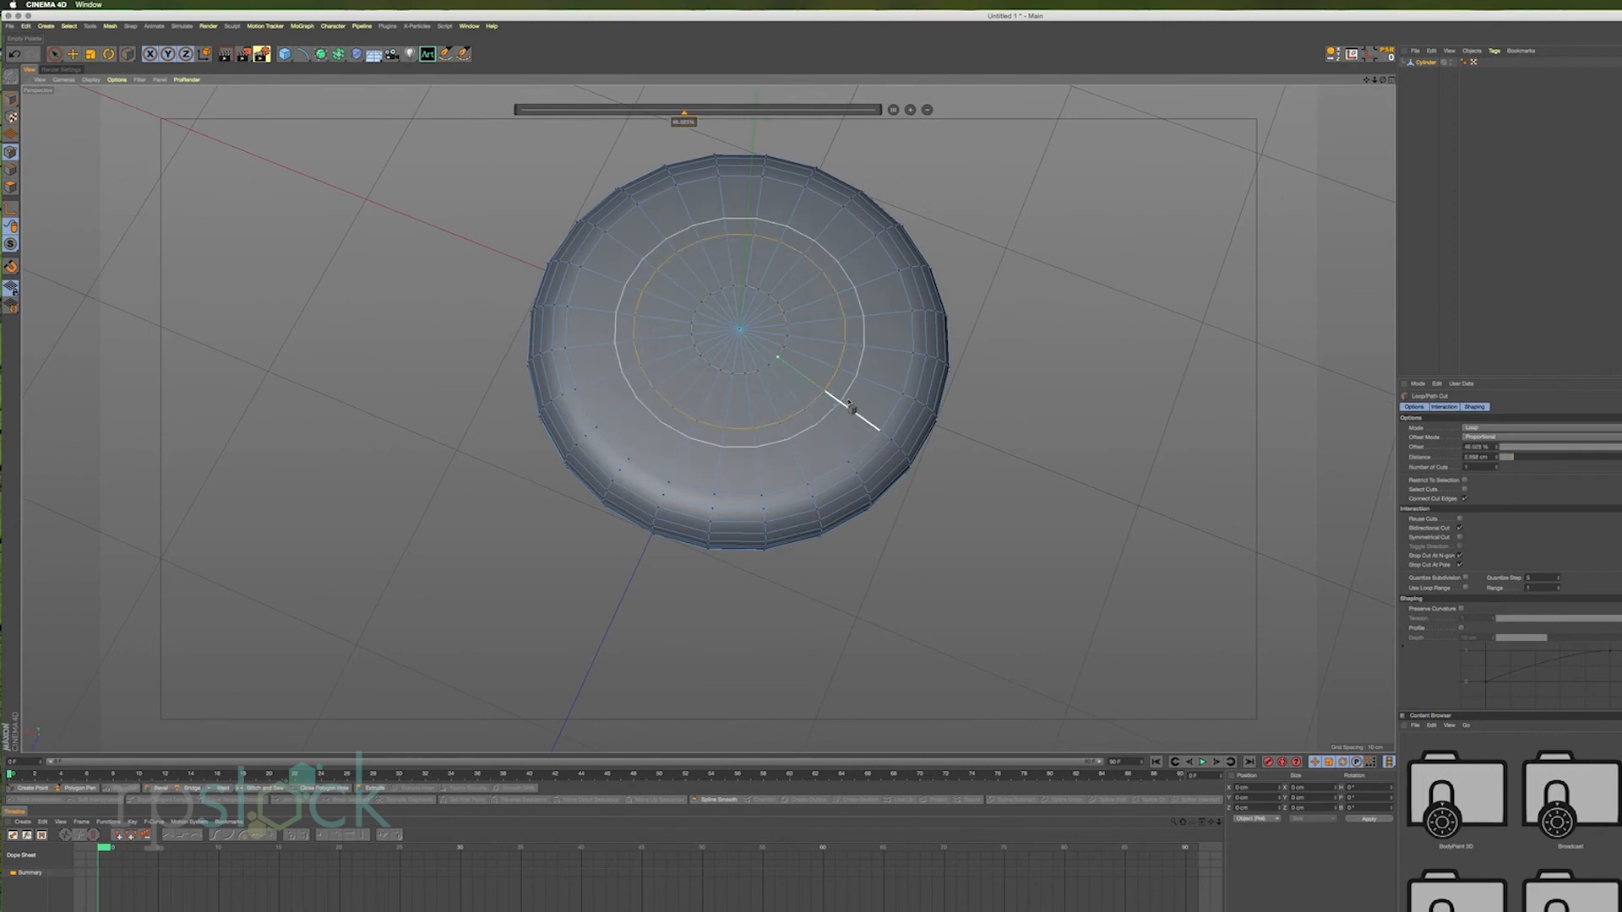
click(883, 398)
alt+drag(883, 404, 872, 442)
Cut concentric edge loops into the cylinder's underside to match the upper cap.
click(1392, 81)
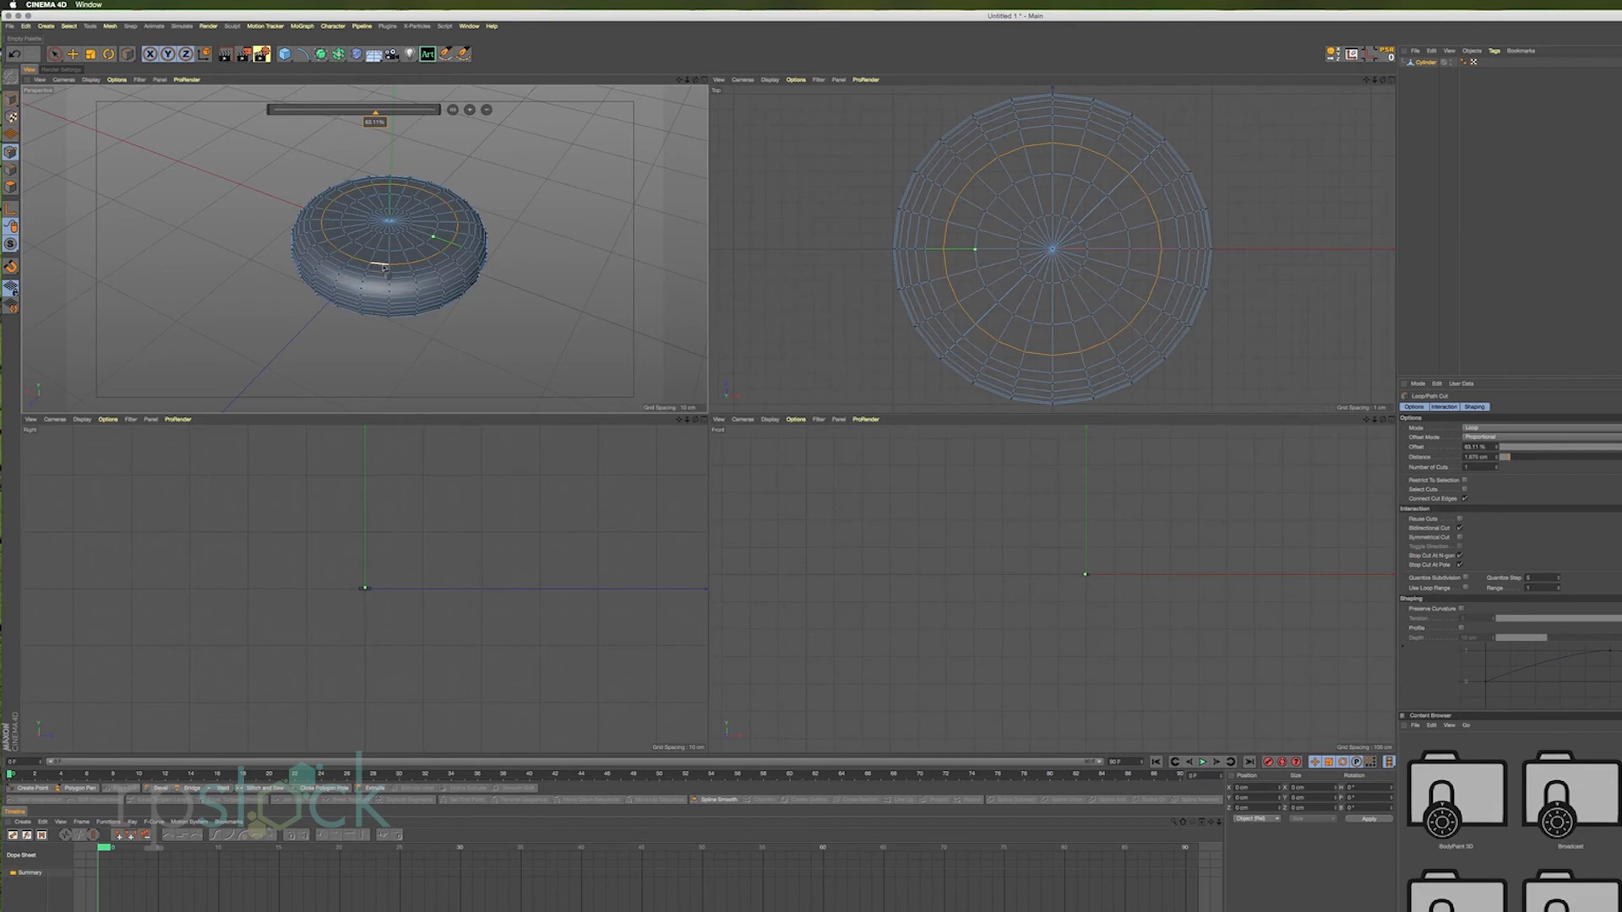
alt+drag(383, 268, 453, 152)
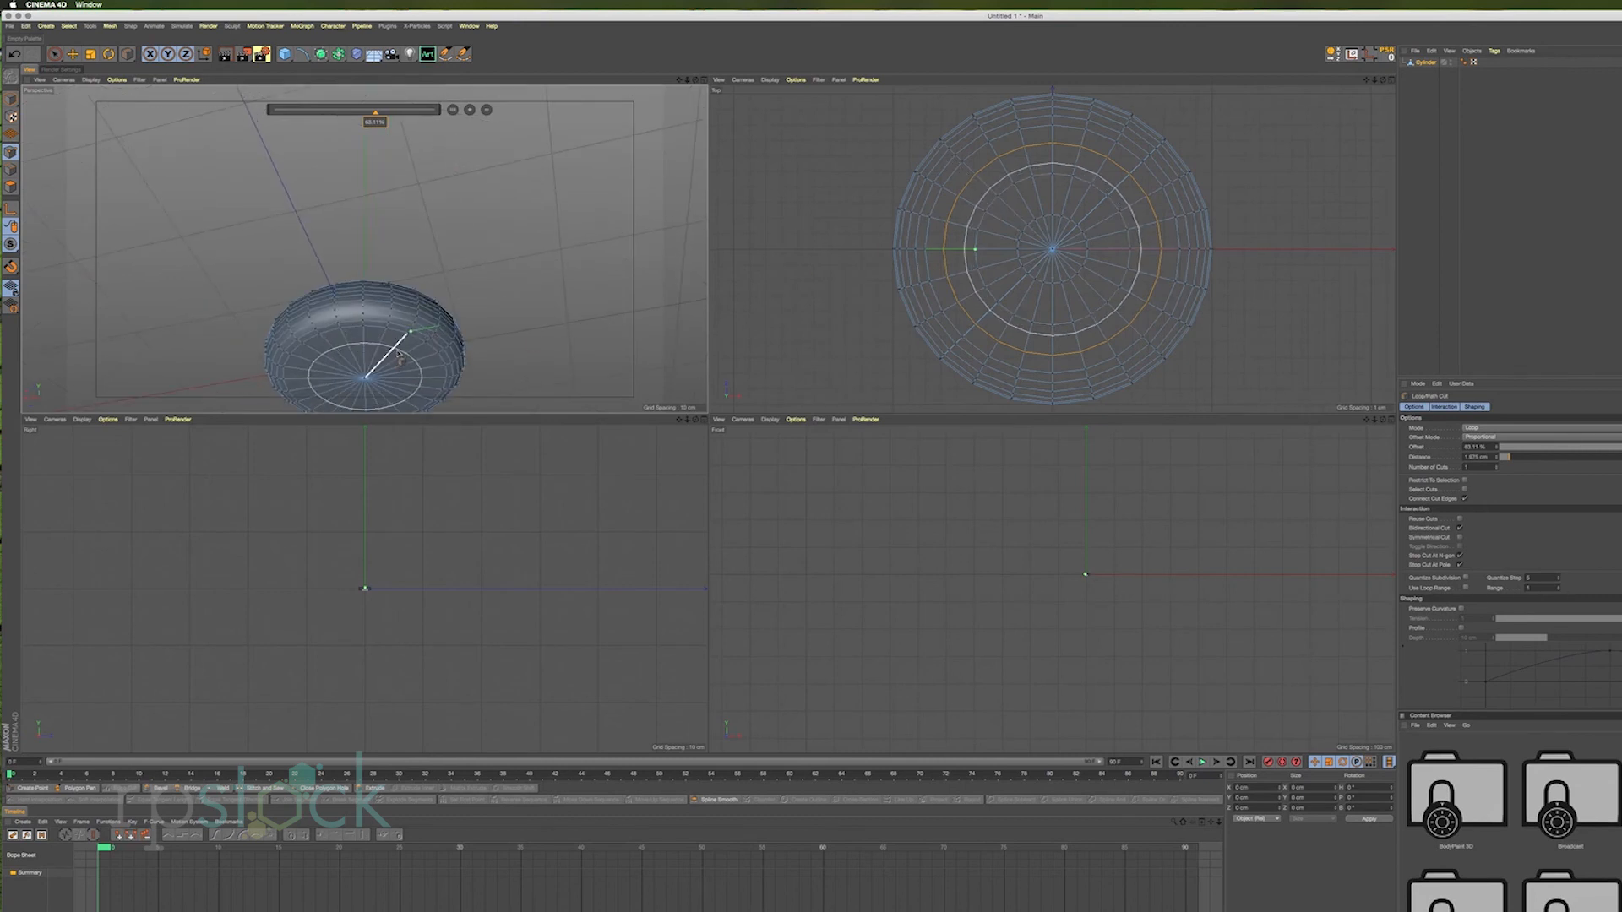
click(402, 345)
drag(397, 352, 384, 373)
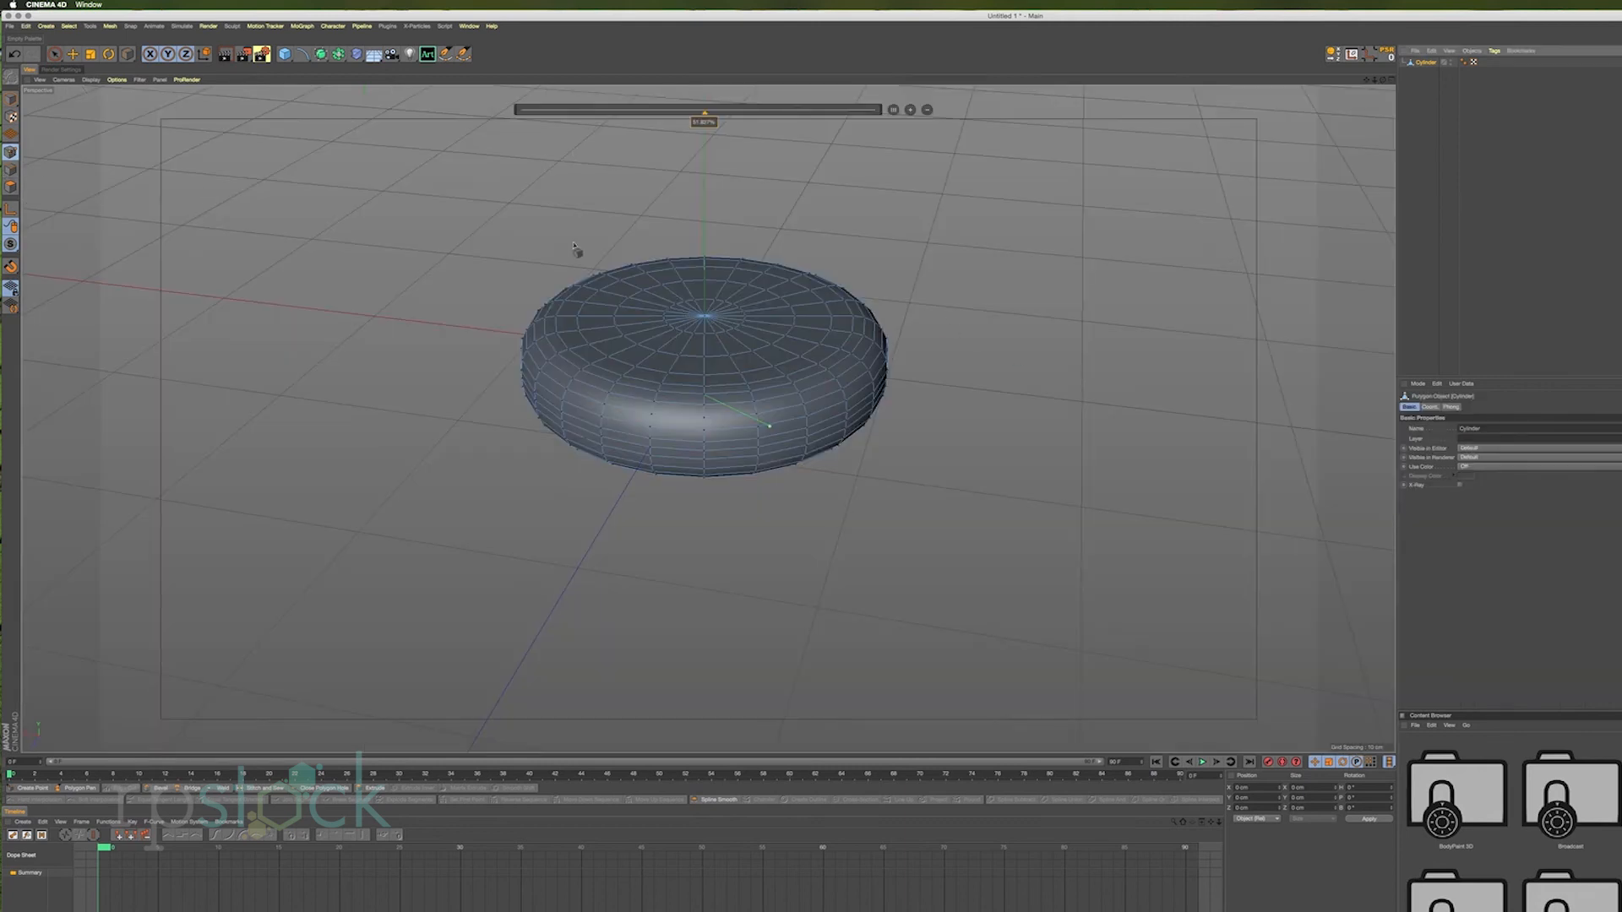
Scale the centre points of both caps toward each other vertically to sink the middle of the disc.
key(e)
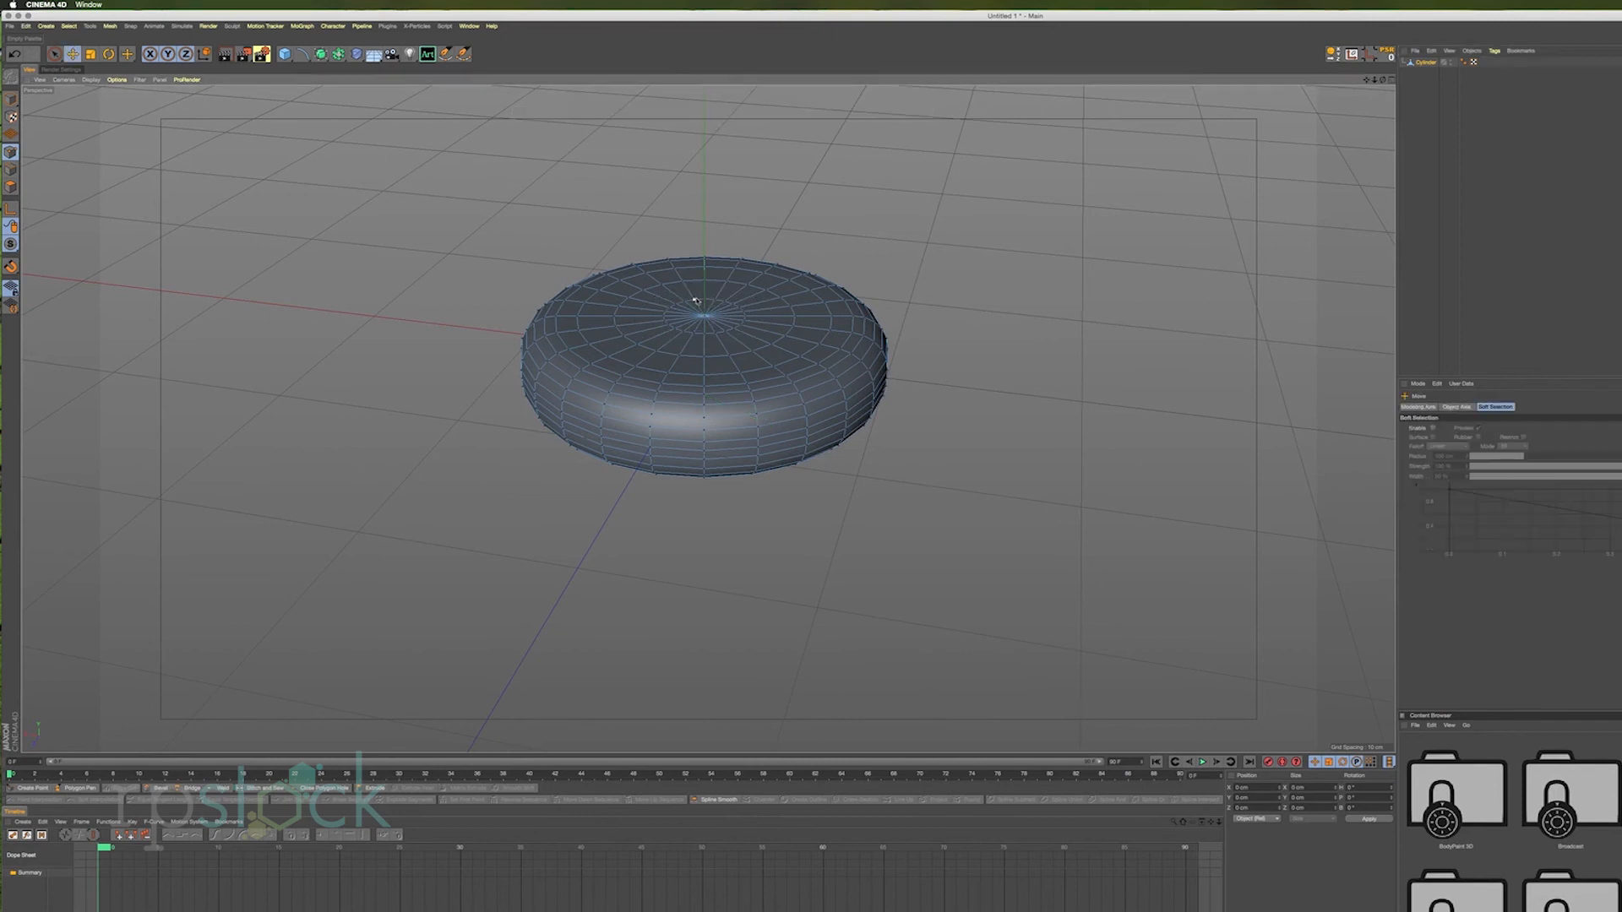
alt+drag(972, 558, 1083, 571)
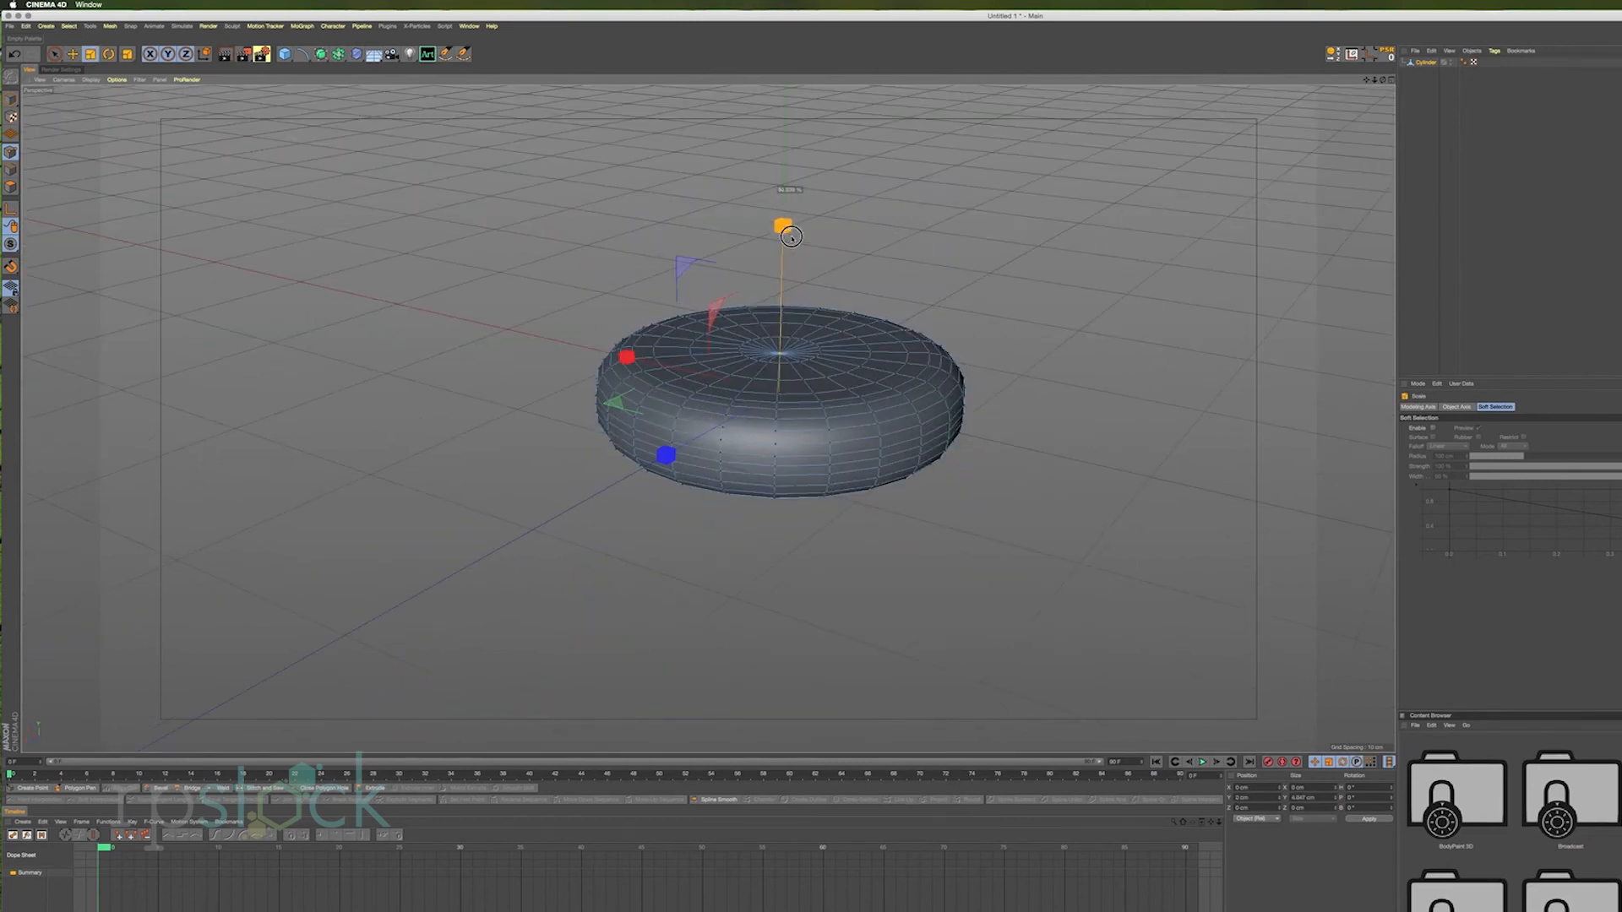
drag(796, 262, 848, 495)
Loop-select the polygon ring around the sunken centre on both caps and scale the rings toward each other vertically.
key(u)
key(l)
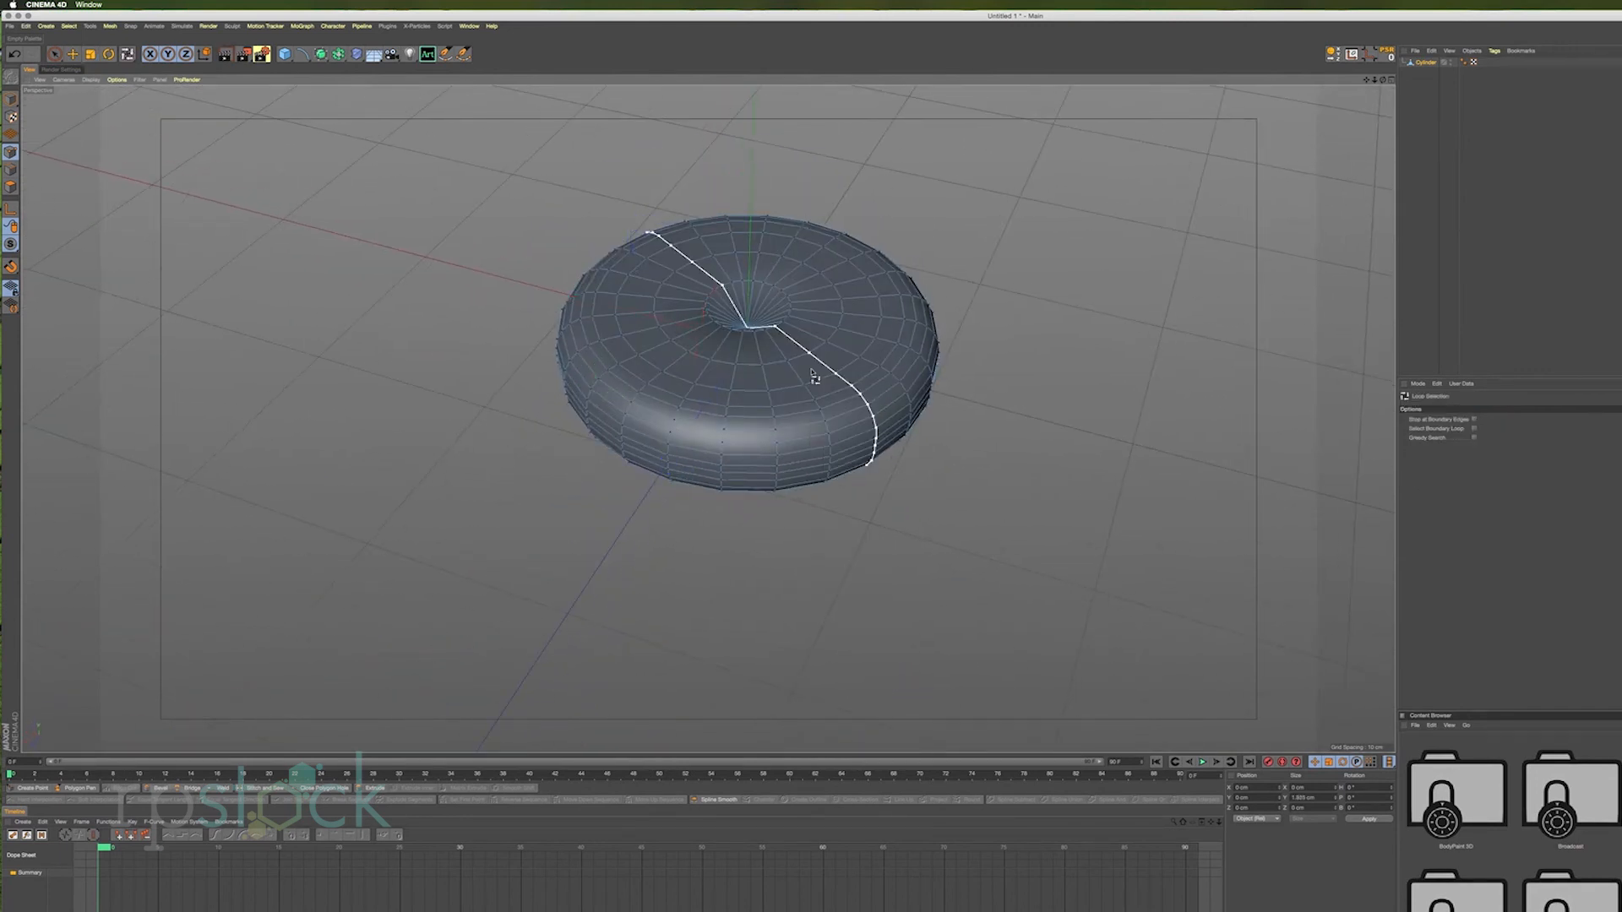
key(Return)
click(795, 338)
click(813, 324)
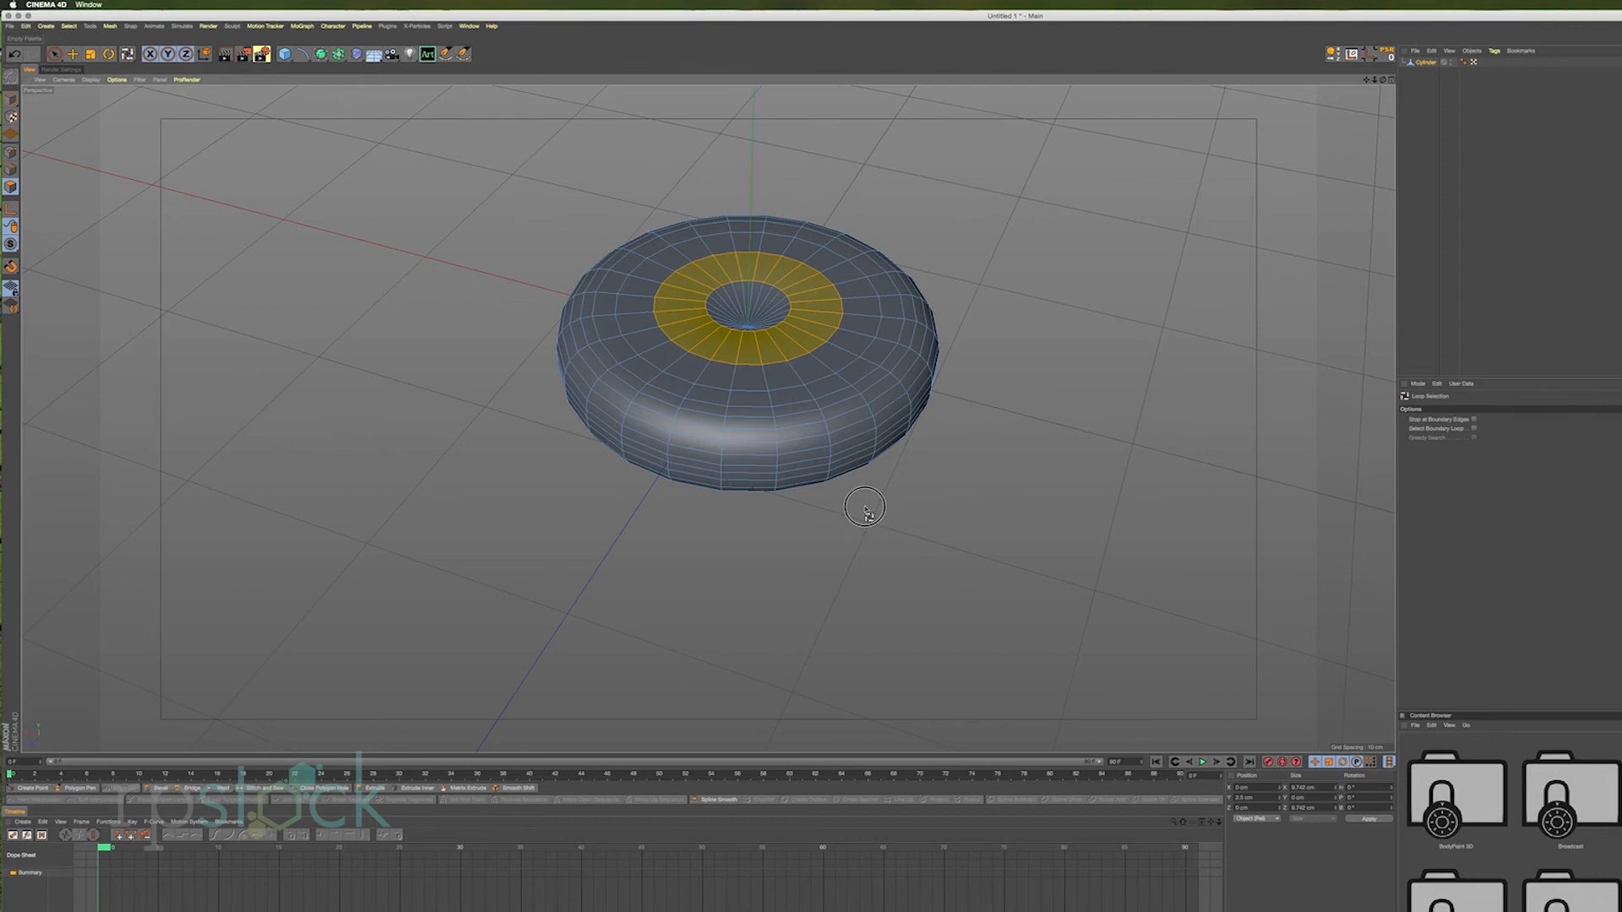
alt+drag(891, 574, 845, 473)
click(818, 583)
alt+drag(1034, 474, 1019, 605)
key(t)
drag(751, 179, 754, 248)
scroll(765, 317, up, 5)
alt+drag(767, 398, 759, 313)
drag(689, 255, 730, 348)
scroll(730, 348, down, 4)
Loop-select the next polygon ring outward on both caps and scale the rings vertically to smooth the hollow.
key(u)
key(l)
click(904, 415)
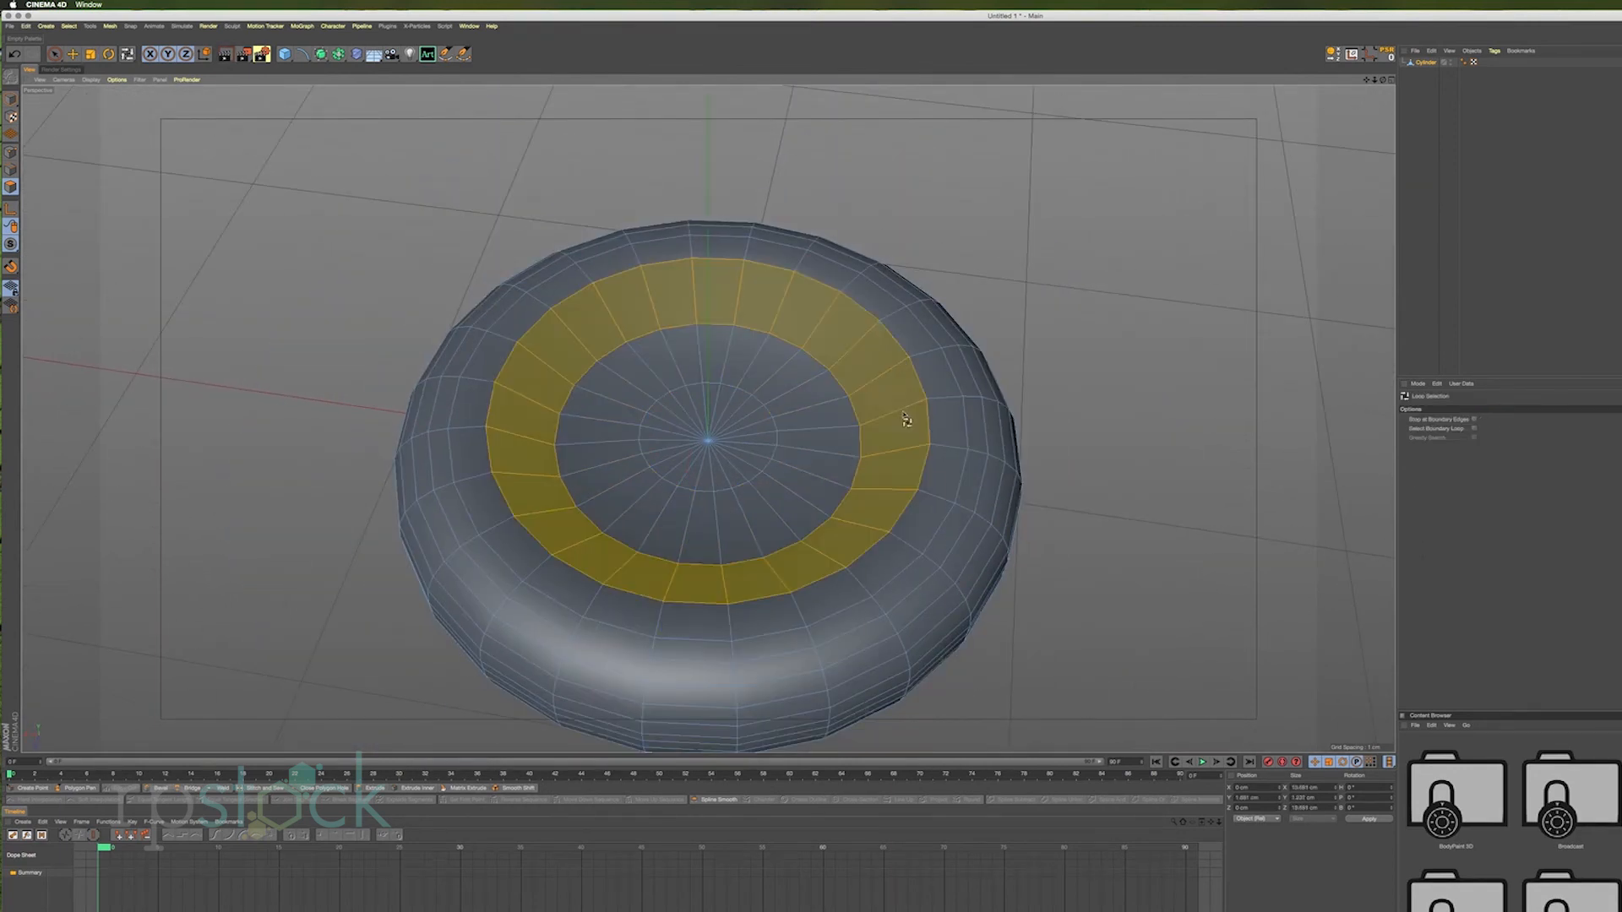
alt+drag(1094, 579, 1159, 542)
shift+click(936, 452)
key(t)
drag(713, 323, 837, 559)
Select the innermost polygons of both caps and scale them slightly apart vertically to thicken the disc's centre.
key(u)
key(l)
click(751, 442)
key(t)
drag(711, 127, 711, 130)
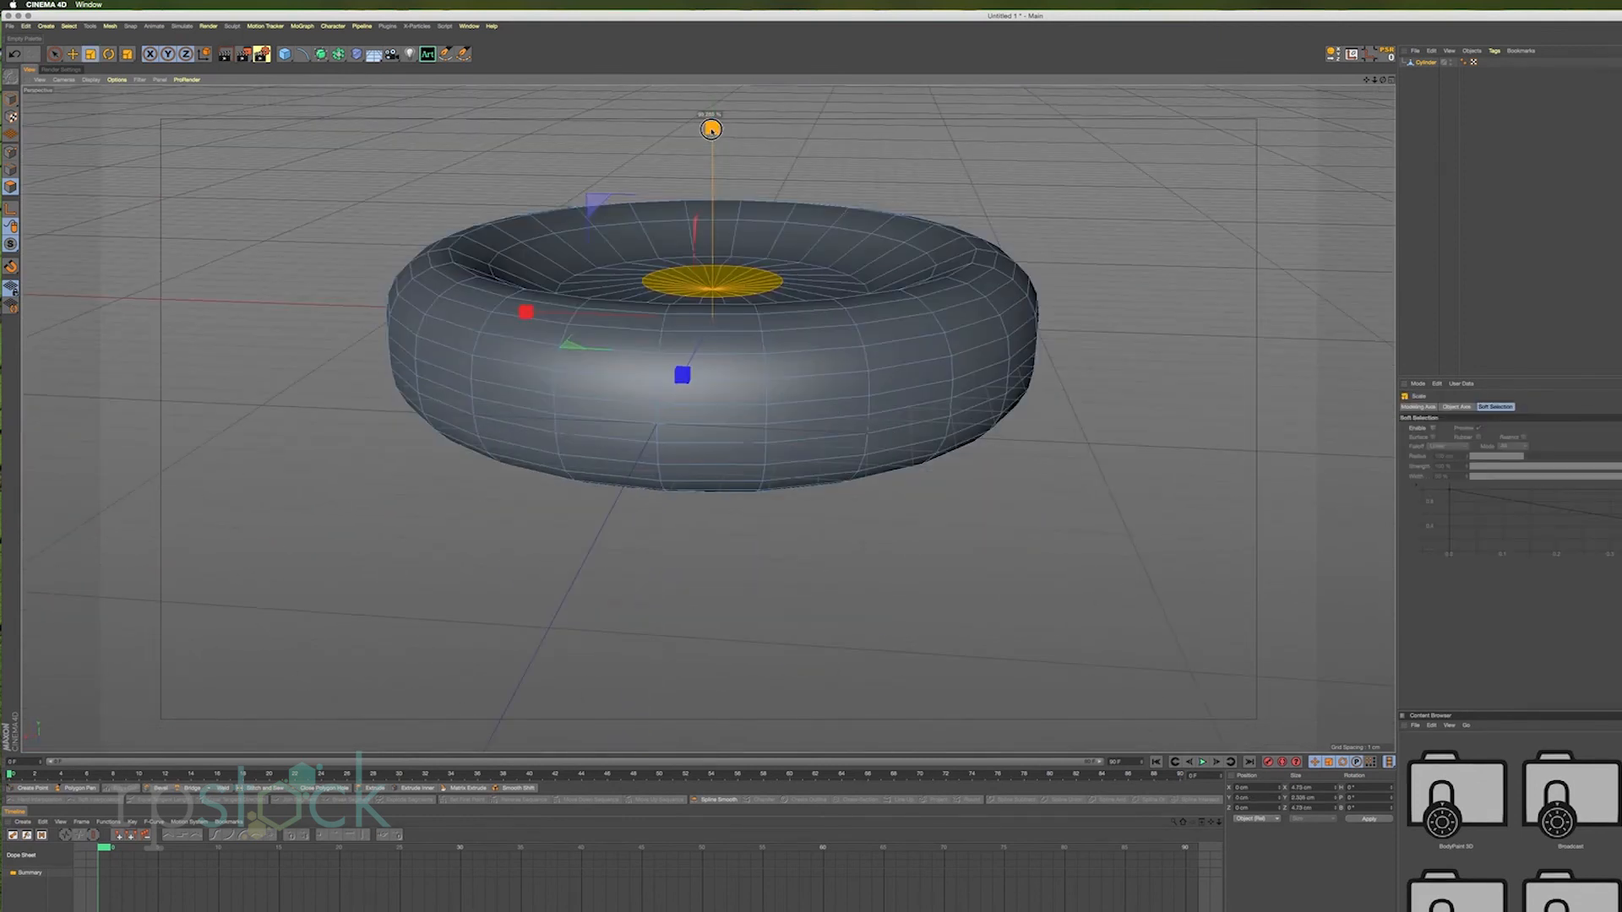
mouse_move(778, 248)
alt+mouse_down()
mouse_move(776, 338)
mouse_move(757, 248)
alt+mouse_up()
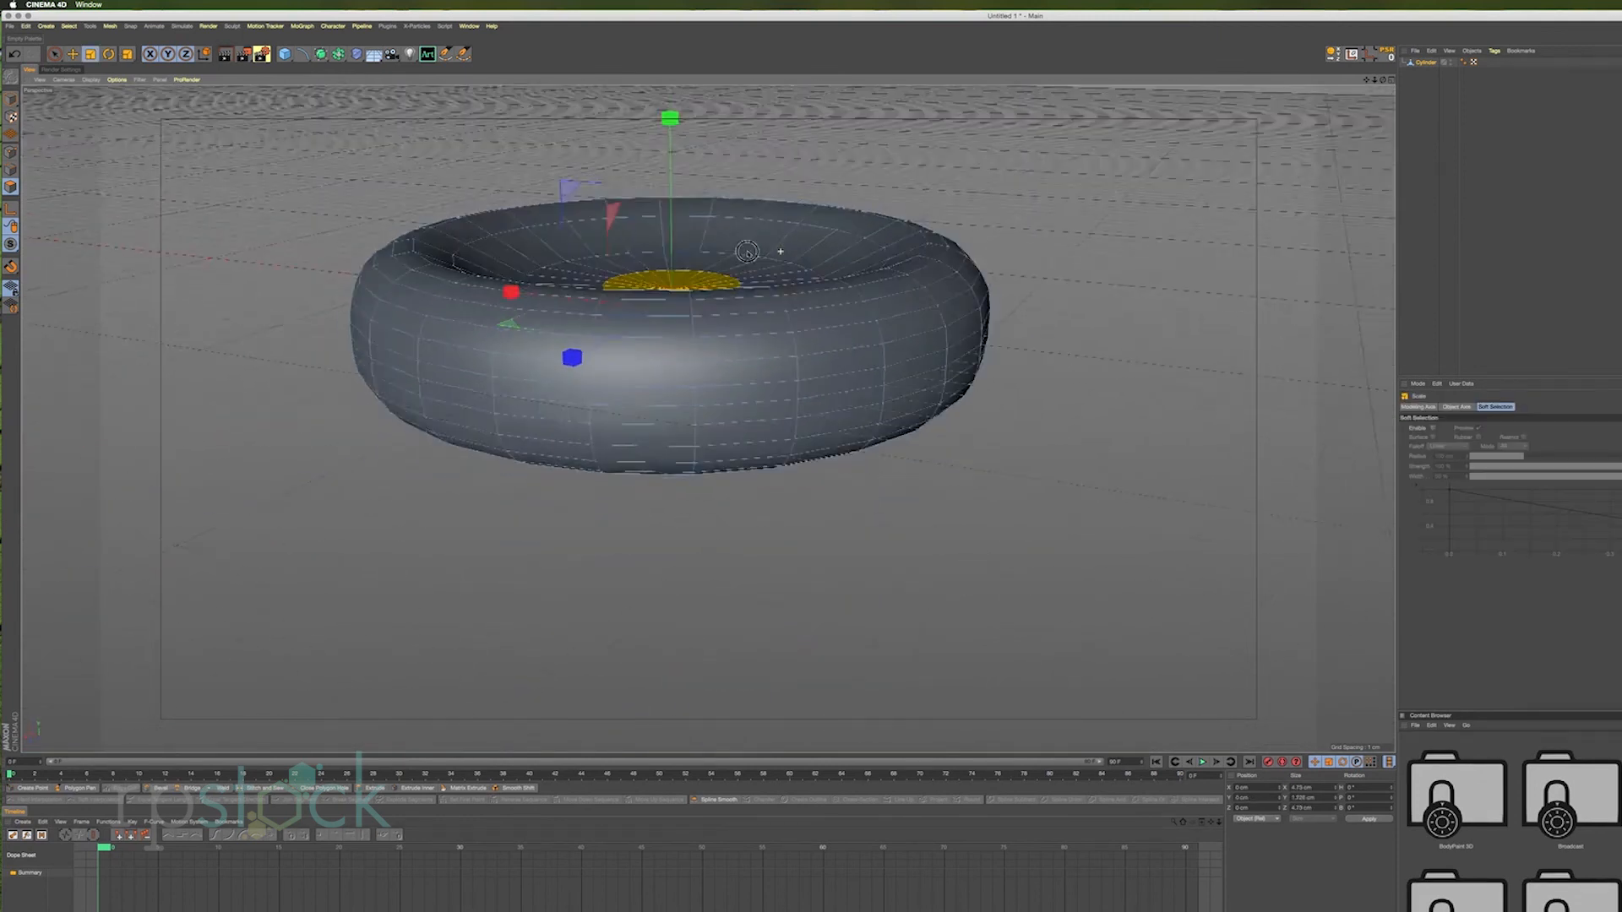
scroll(762, 243, down, 5)
mouse_move(793, 358)
alt+mouse_down()
mouse_move(814, 261)
mouse_move(794, 397)
mouse_move(777, 372)
mouse_move(802, 362)
alt+mouse_up()
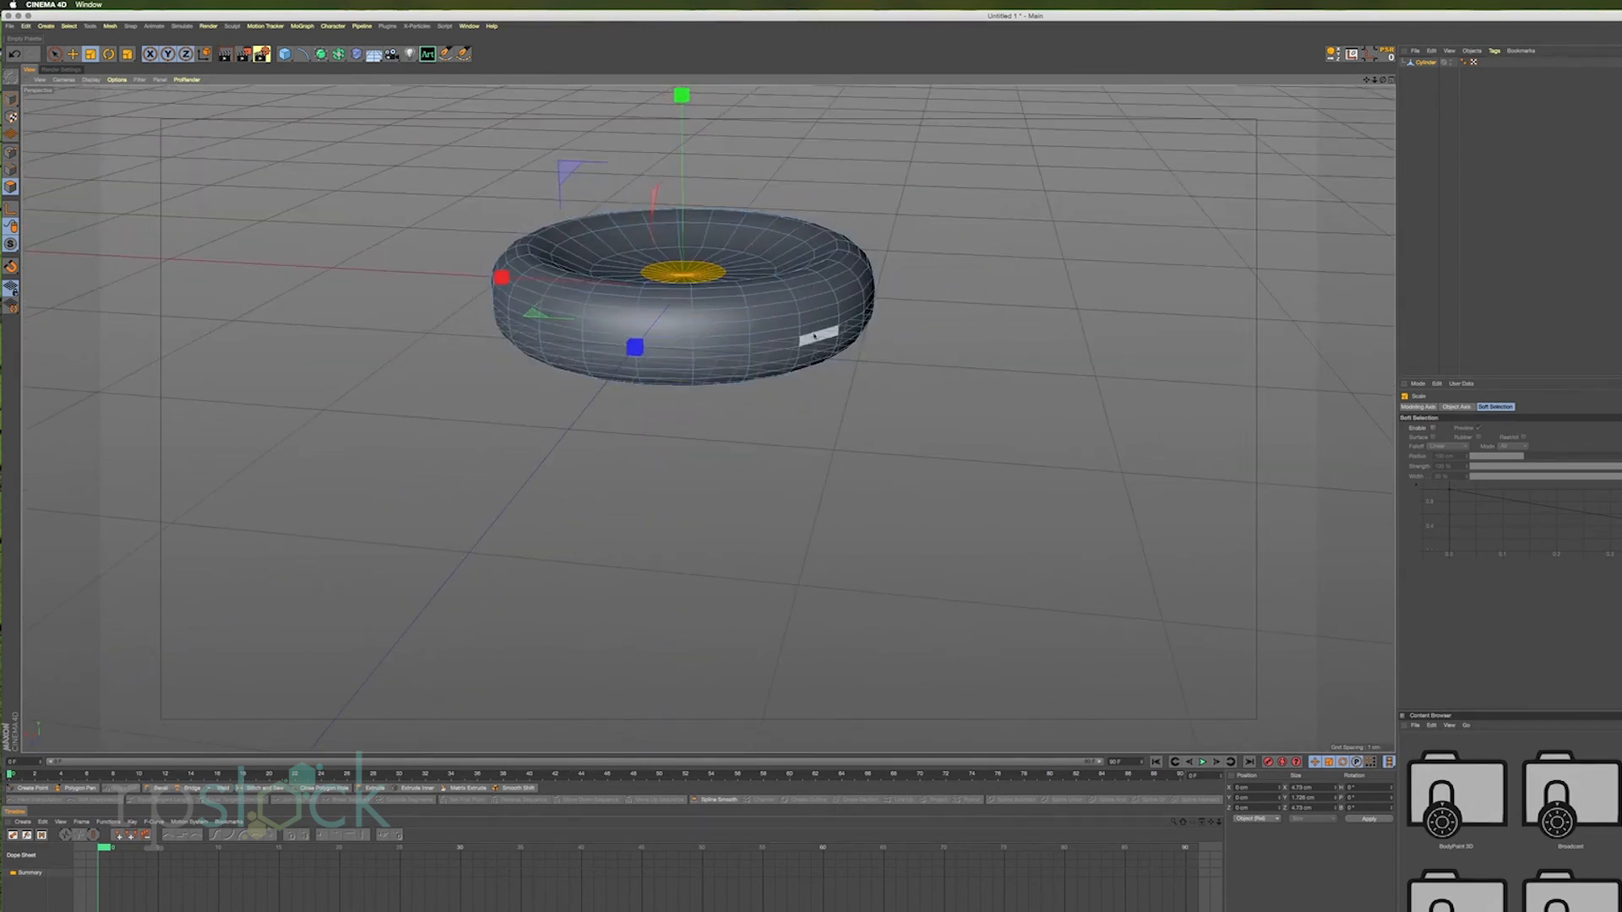
alt+middle_drag(814, 336, 830, 472)
Add a Subdivision Surface and place the cylinder inside it.
click(1426, 62)
drag(323, 56, 361, 68)
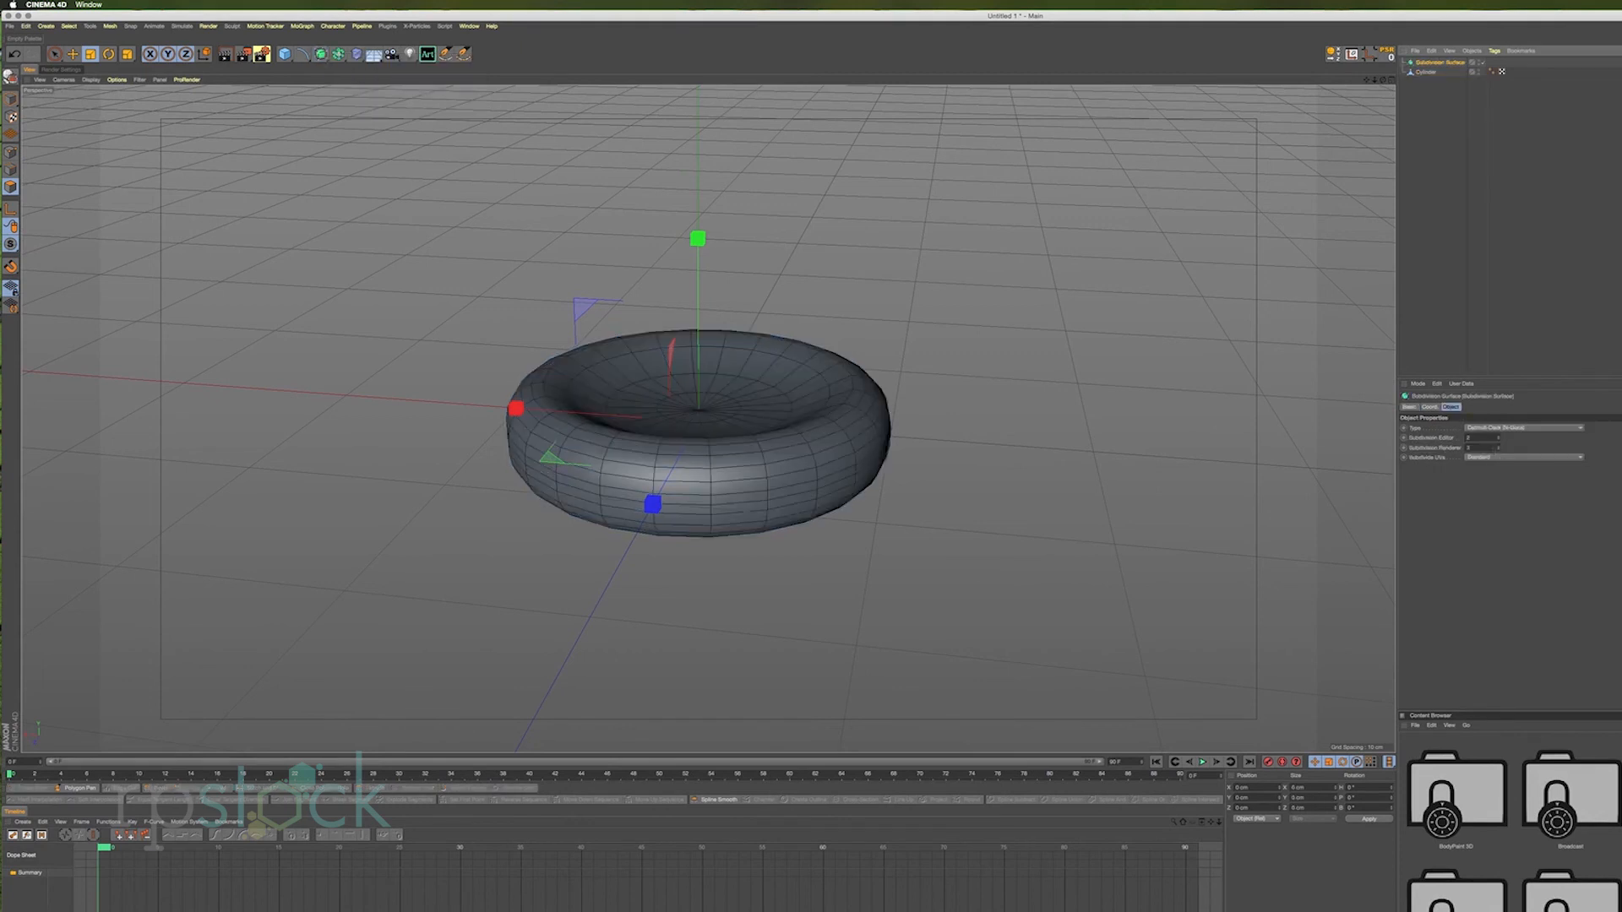
mouse_move(968, 483)
alt+mouse_down()
mouse_move(977, 510)
mouse_move(973, 490)
alt+mouse_up()
drag(1426, 72, 1435, 63)
alt+drag(954, 313, 926, 346)
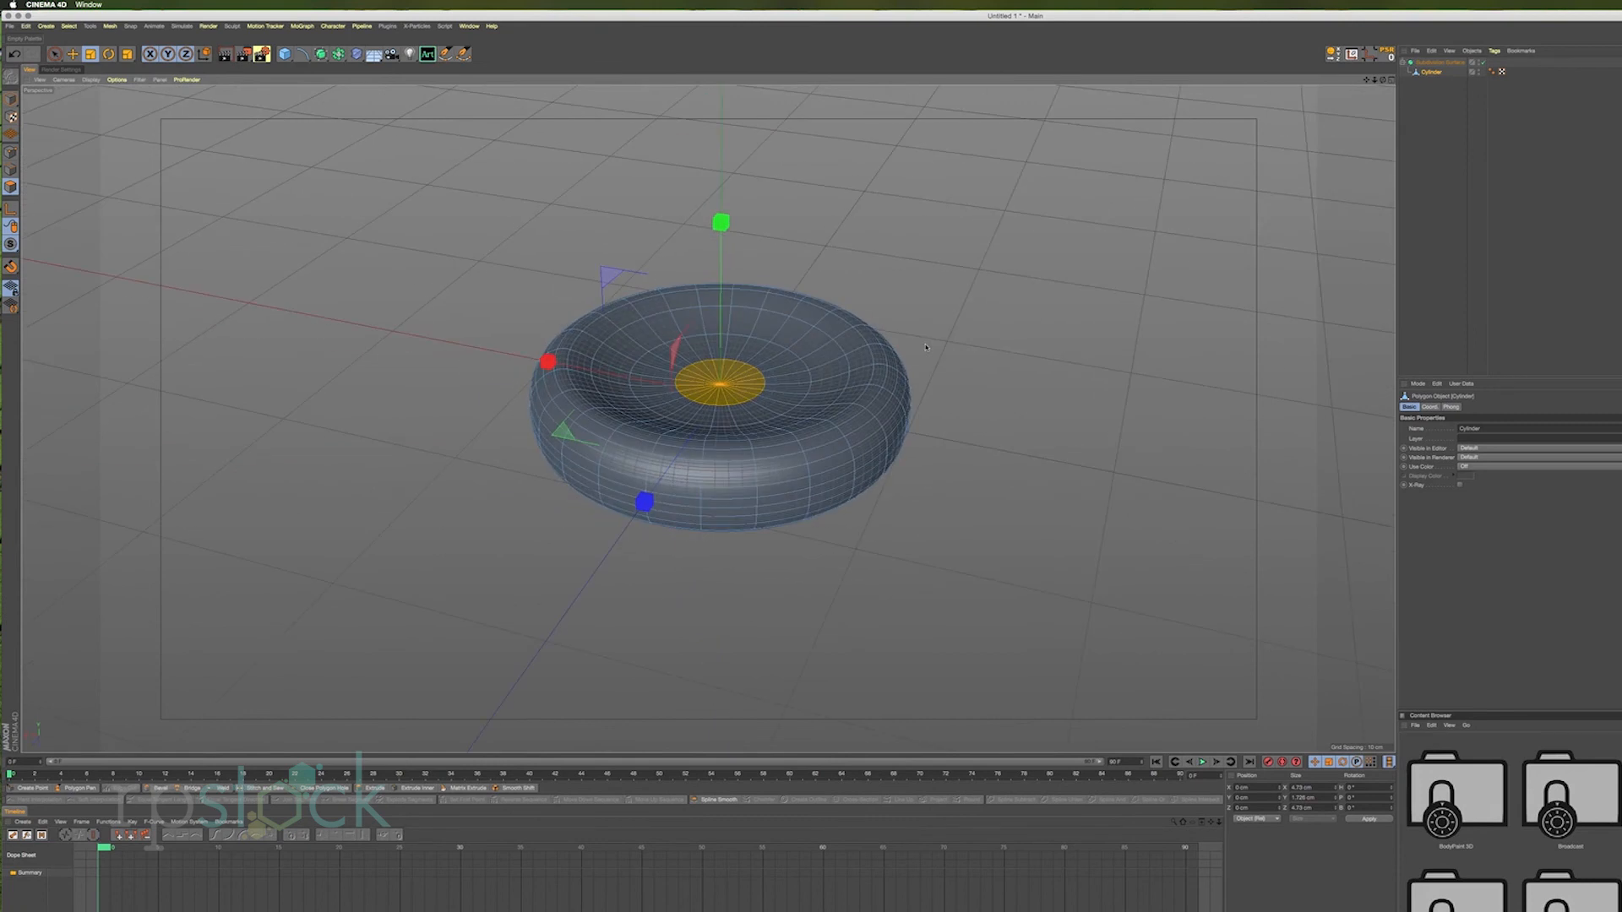
Render the viewport to examine the smoothed blood cell, and inspect its profile from the side.
key(super+r)
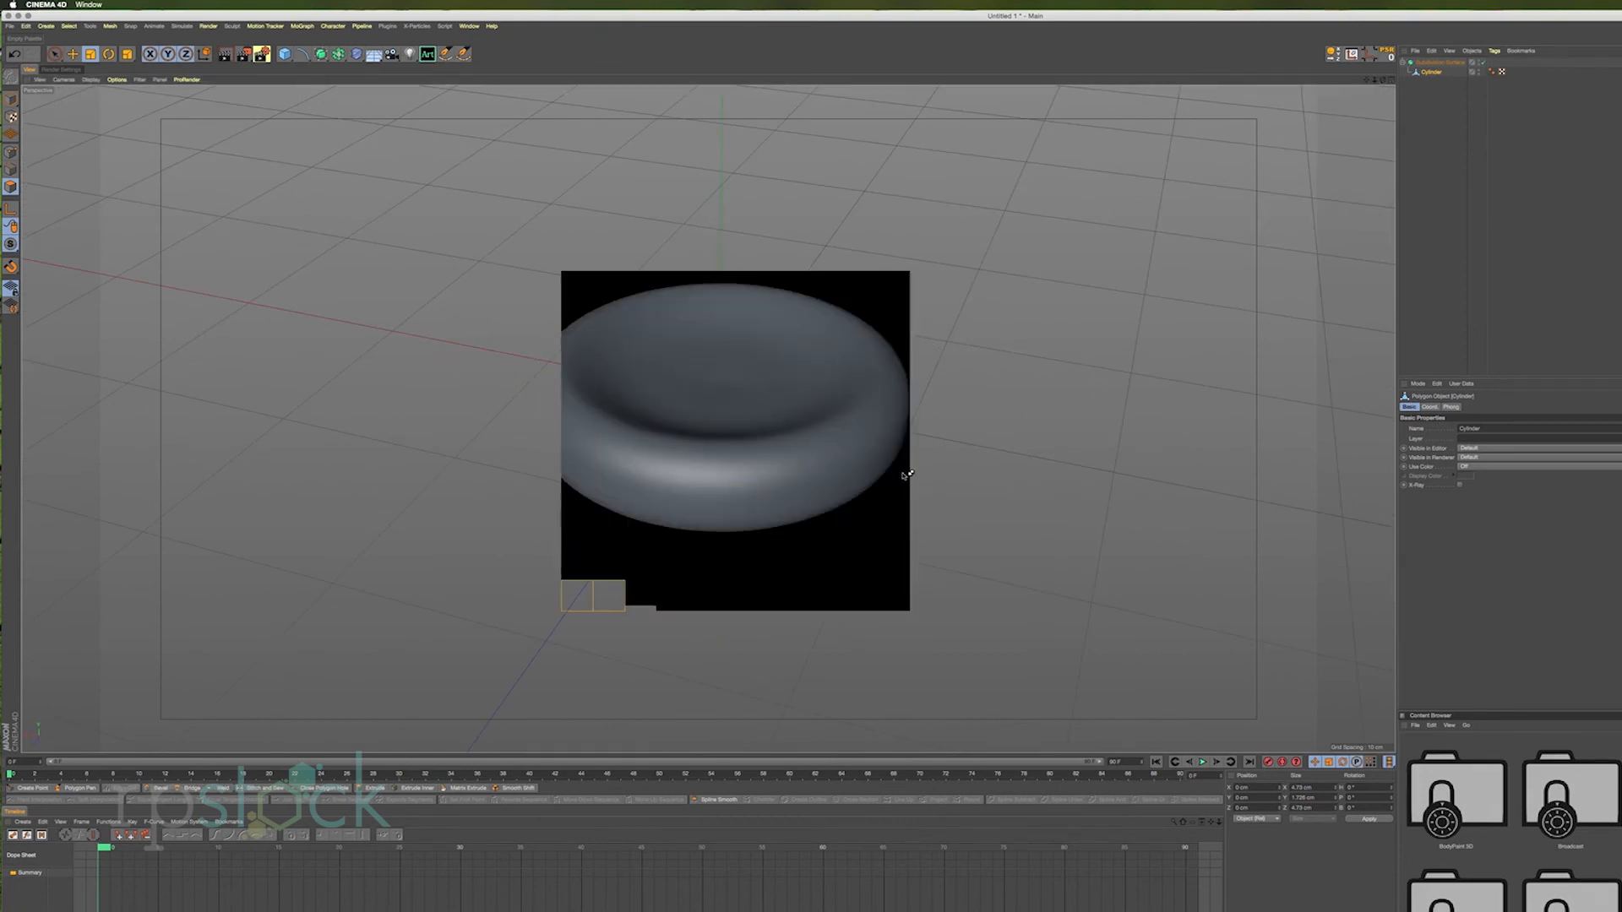
mouse_move(941, 556)
alt+mouse_down()
mouse_move(938, 507)
mouse_move(915, 555)
mouse_move(988, 550)
mouse_move(917, 450)
mouse_move(942, 562)
alt+mouse_up()
alt+drag(1385, 346, 988, 397)
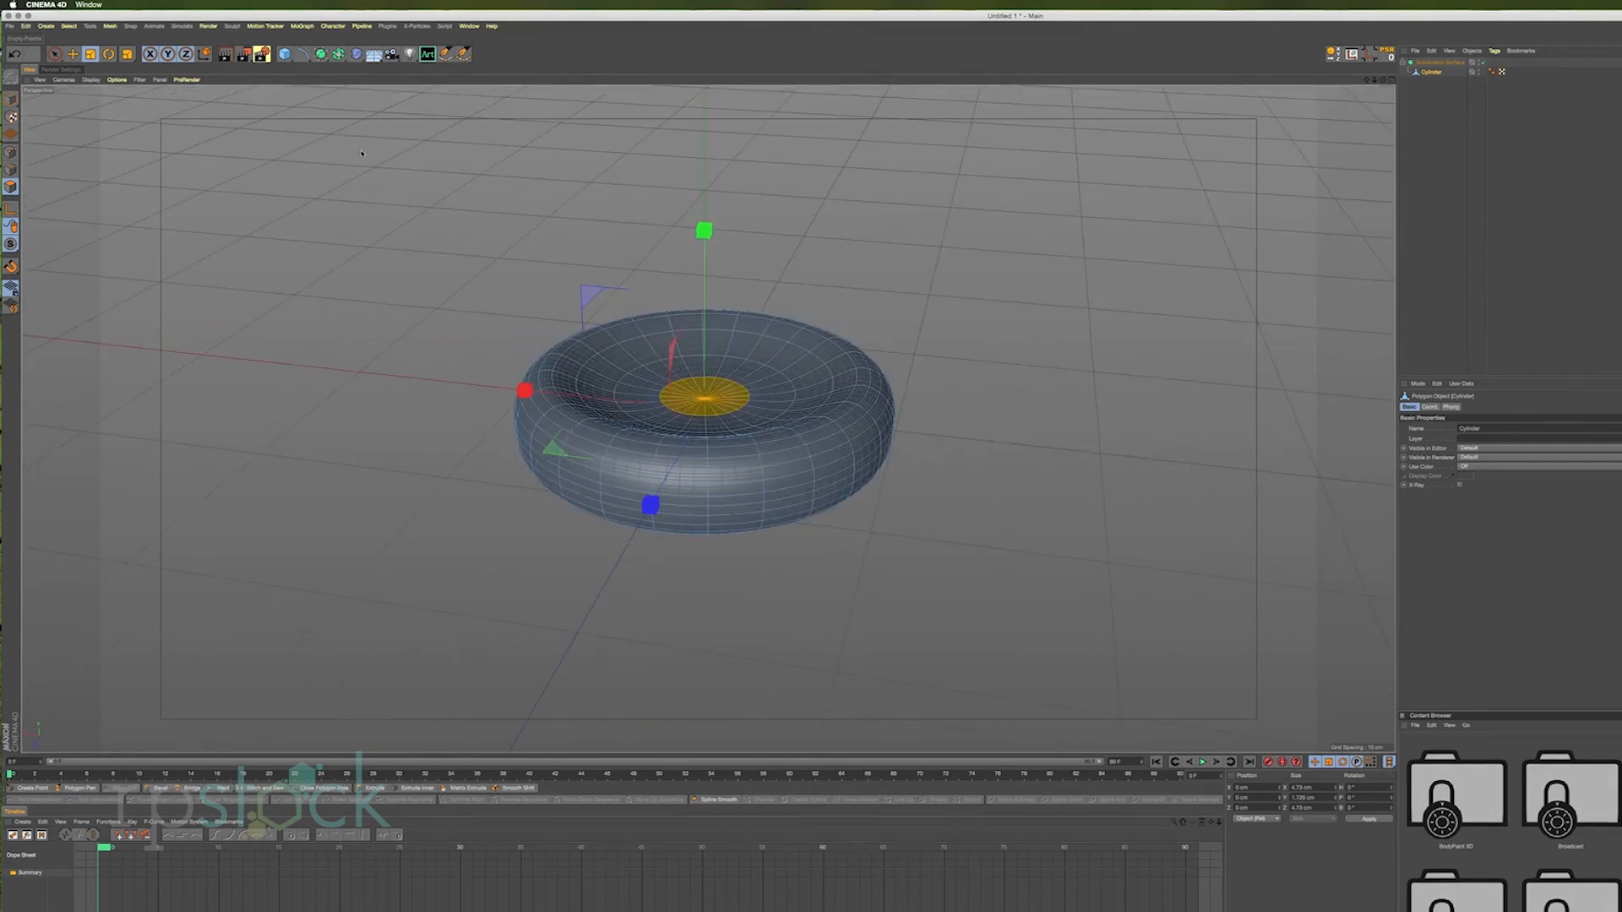
alt+drag(761, 381, 638, 402)
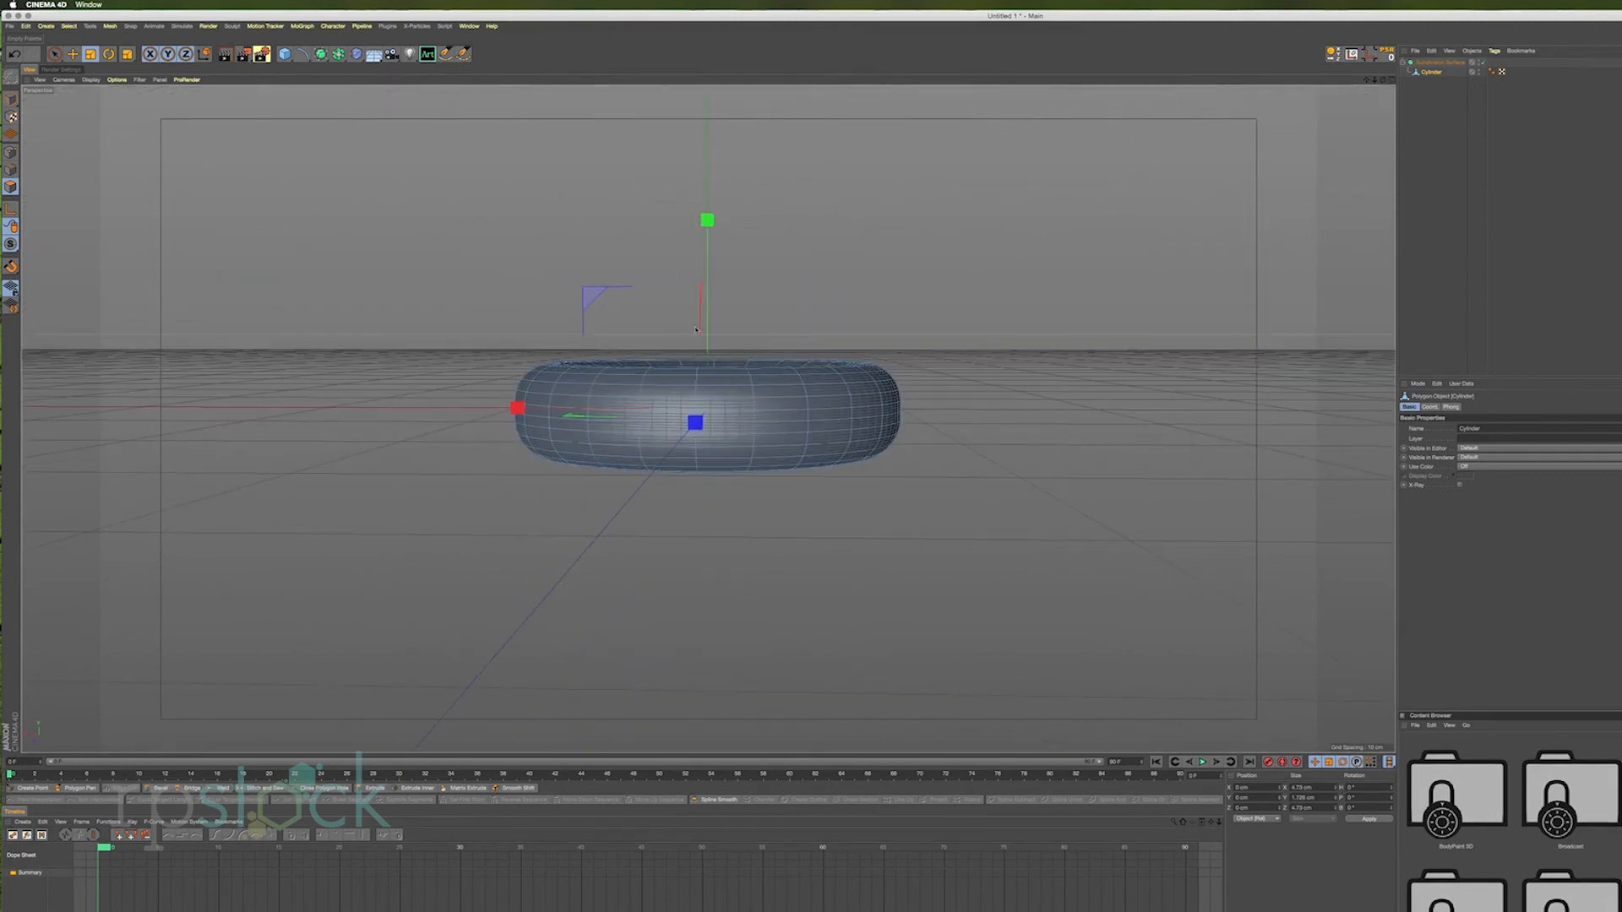
alt+drag(758, 383, 670, 306)
Add a Bend deformer under the cylinder, fit it to its parent and increase its strength to curve the cell.
click(356, 54)
click(397, 68)
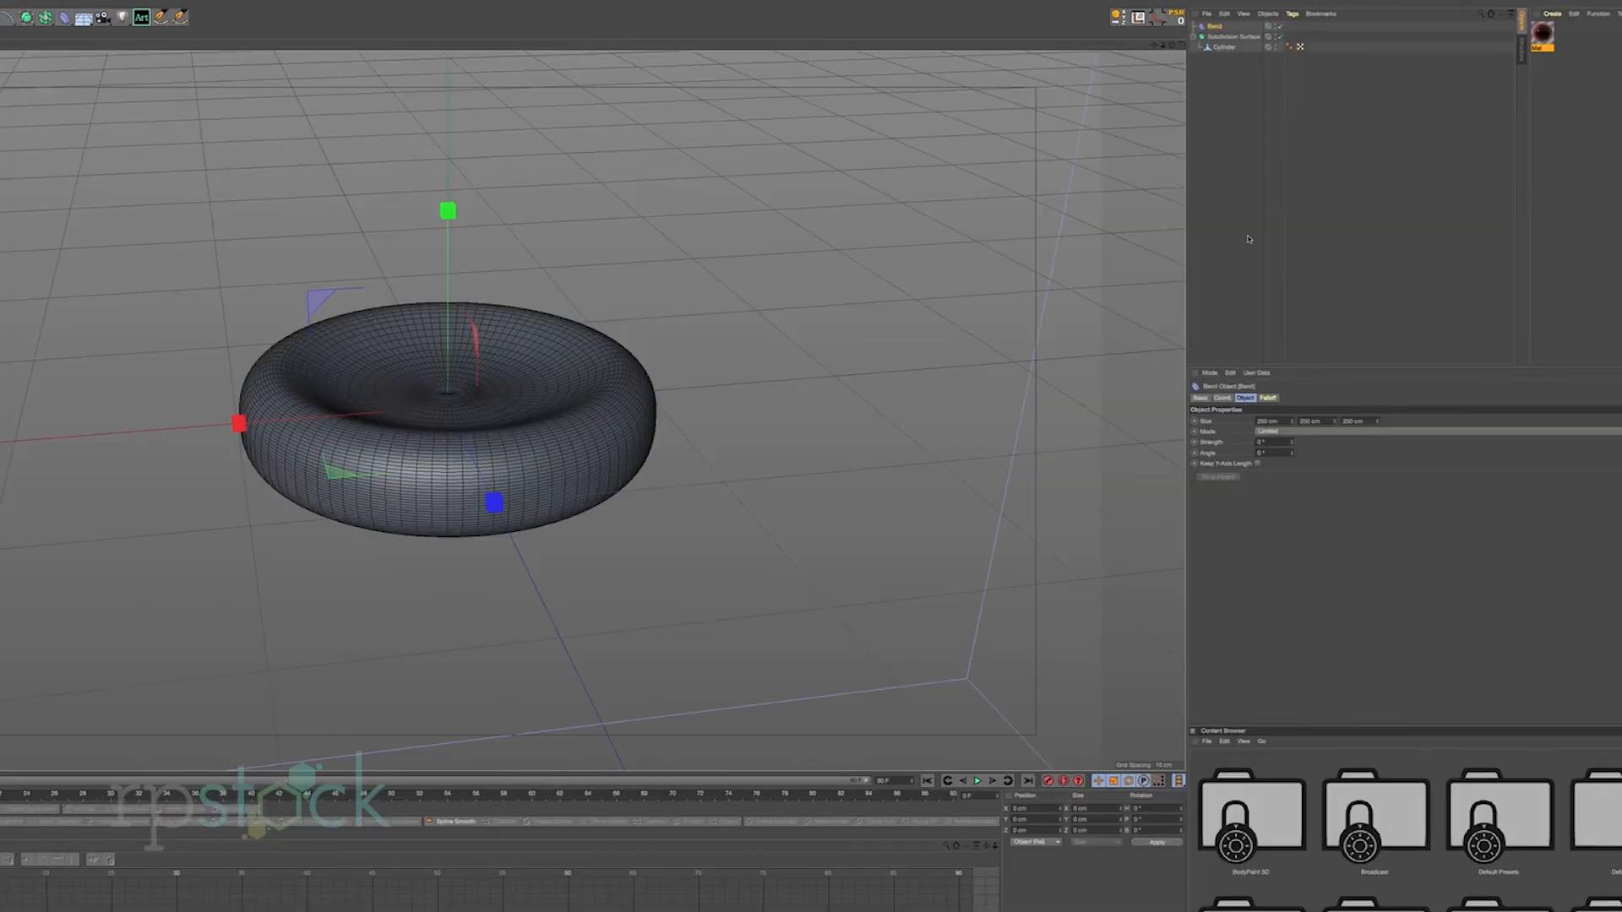
drag(1208, 27, 1230, 48)
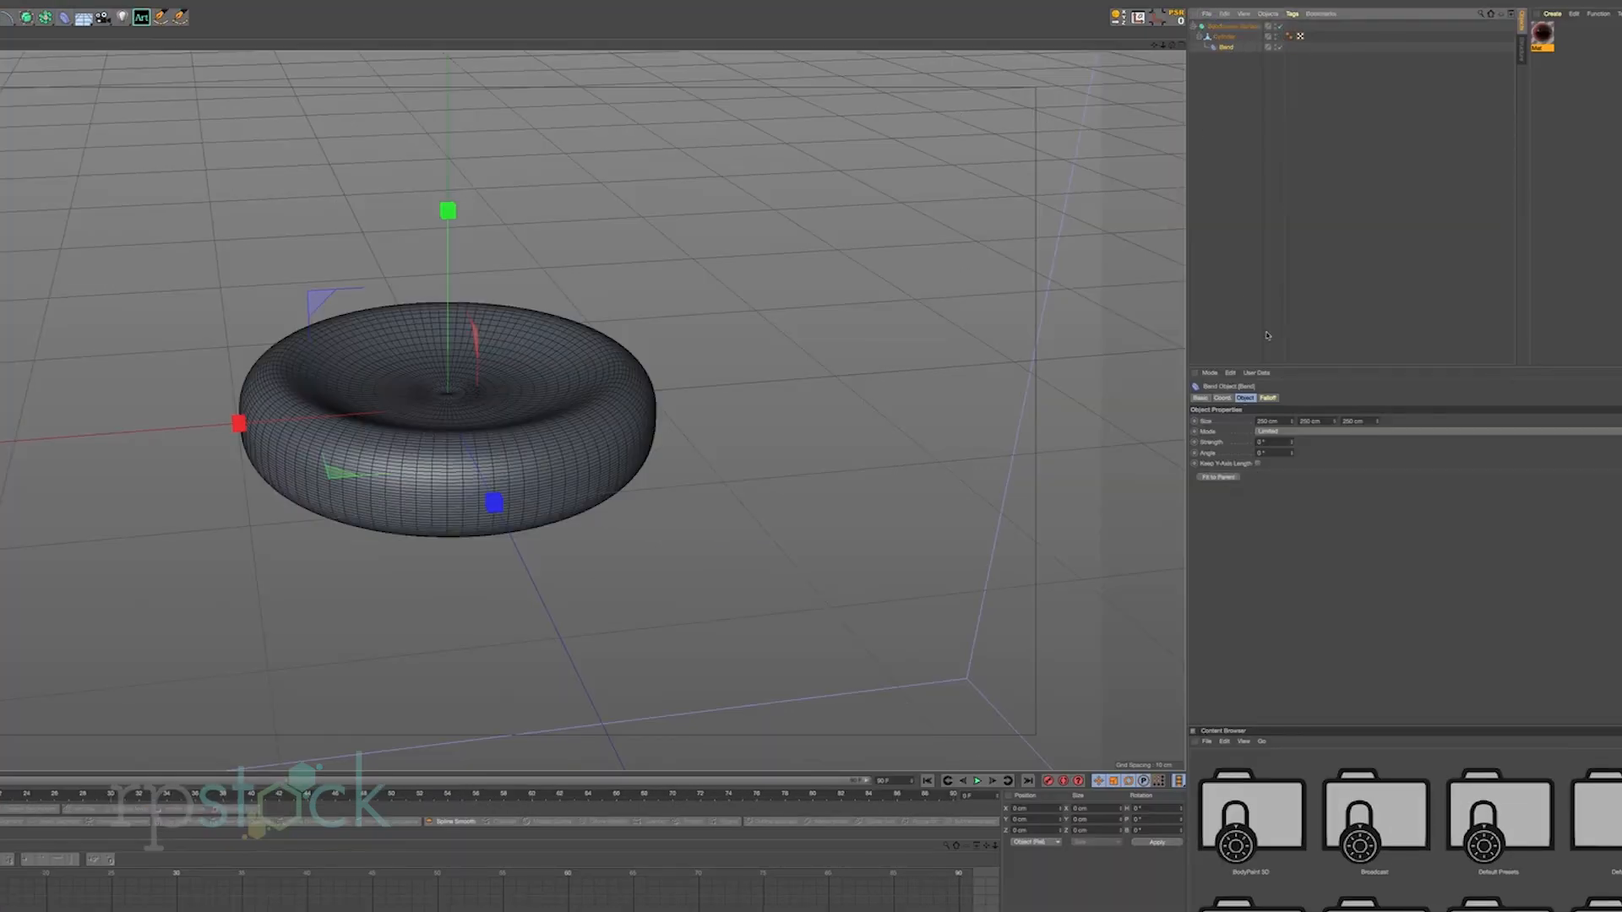
click(1227, 476)
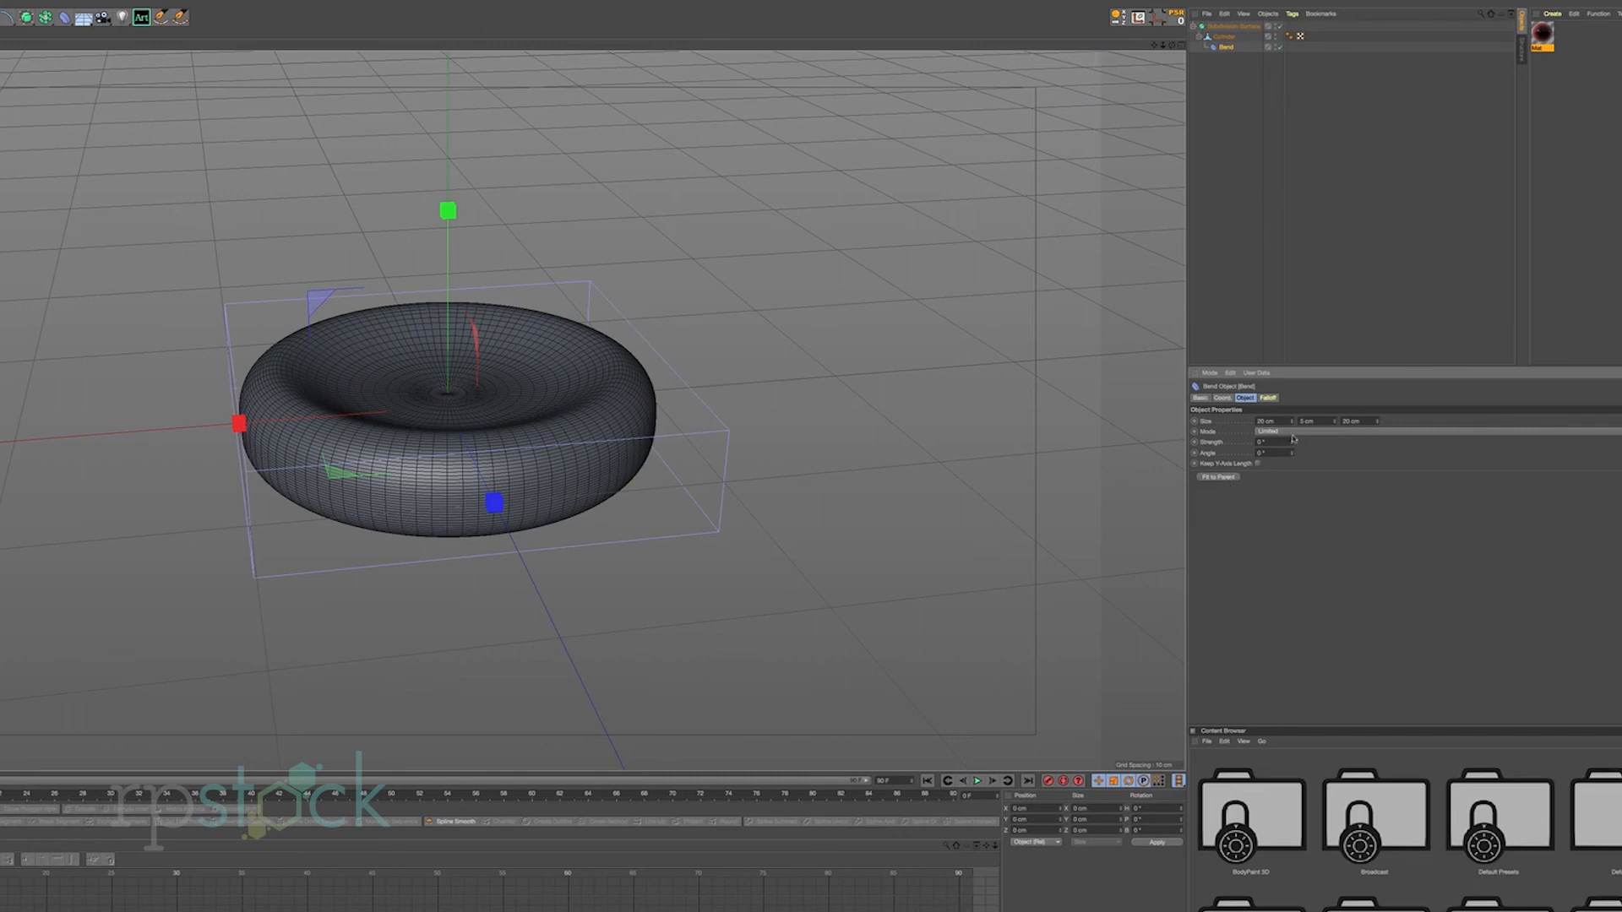
drag(1292, 445, 1316, 441)
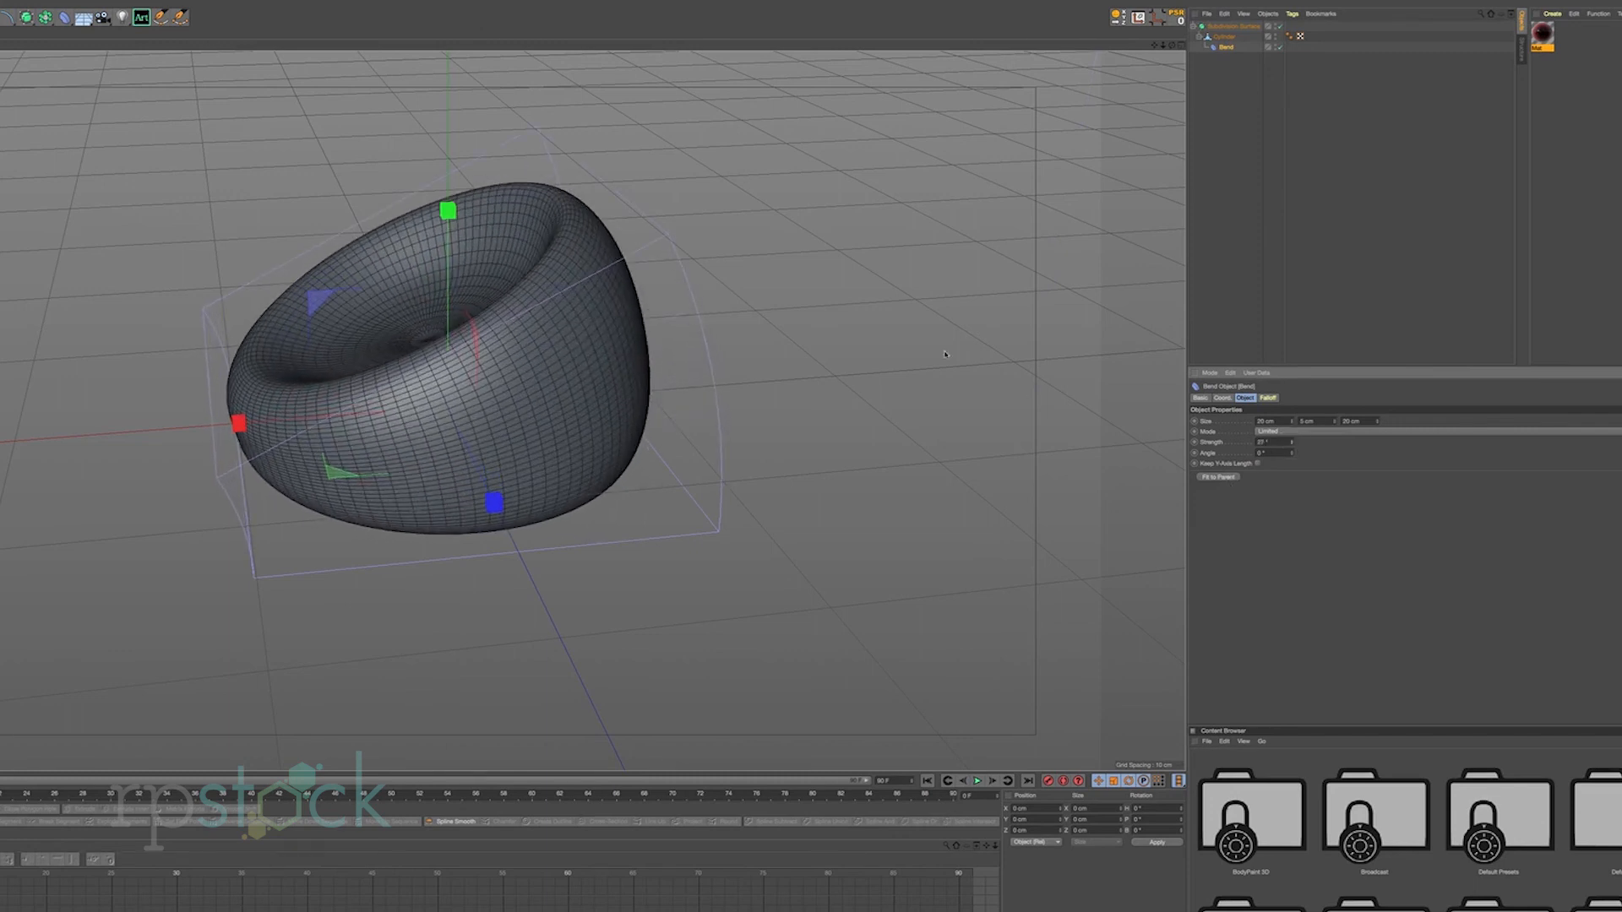
Rotate the Bend deformer so the cell folds across its disc, and increase the bend strength.
key(r)
drag(416, 300, 304, 427)
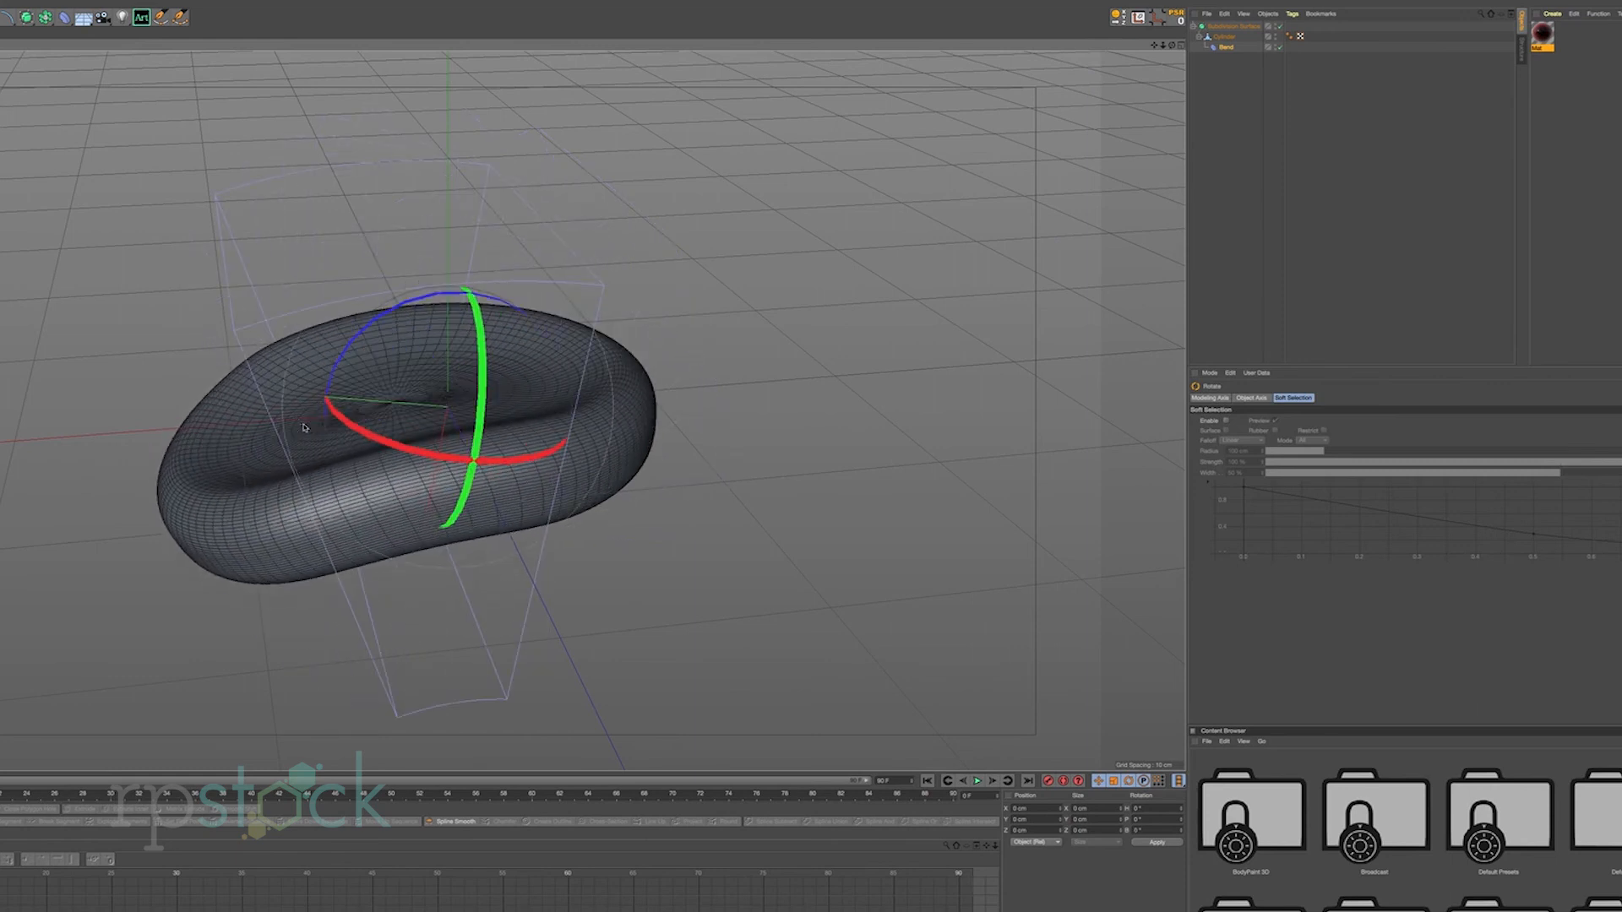
click(1227, 48)
alt+drag(743, 507, 778, 438)
mouse_move(1292, 443)
mouse_down()
mouse_move(1292, 490)
mouse_move(1292, 437)
mouse_up()
alt+drag(829, 430, 745, 440)
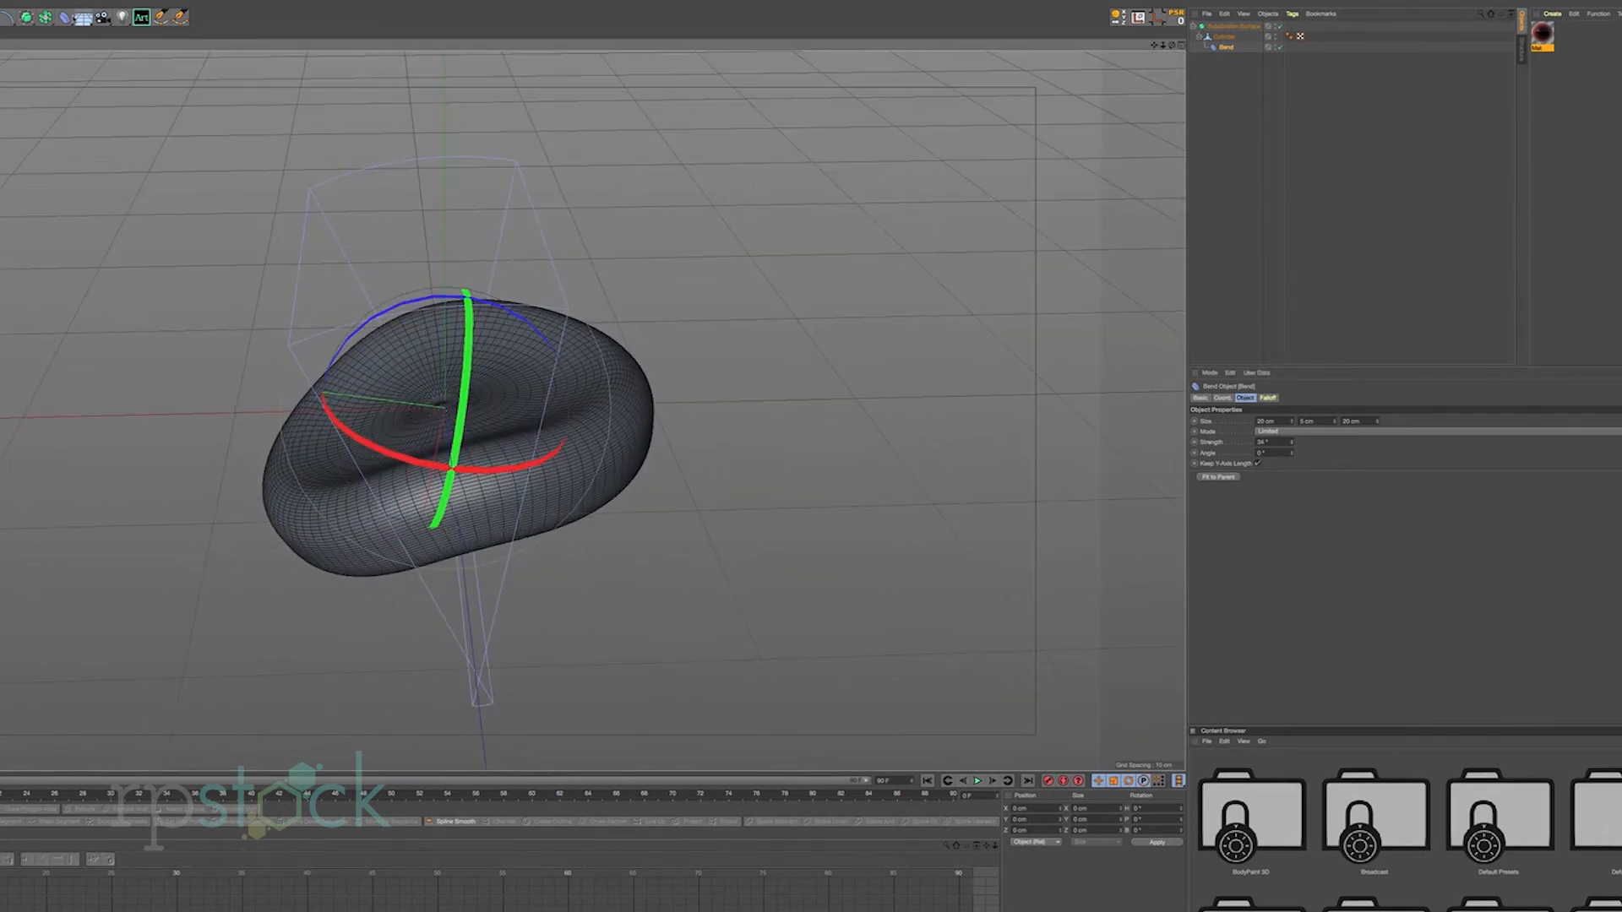
Add a Twist deformer under the cylinder below the Bend, fit it to its parent and rotate it.
click(67, 16)
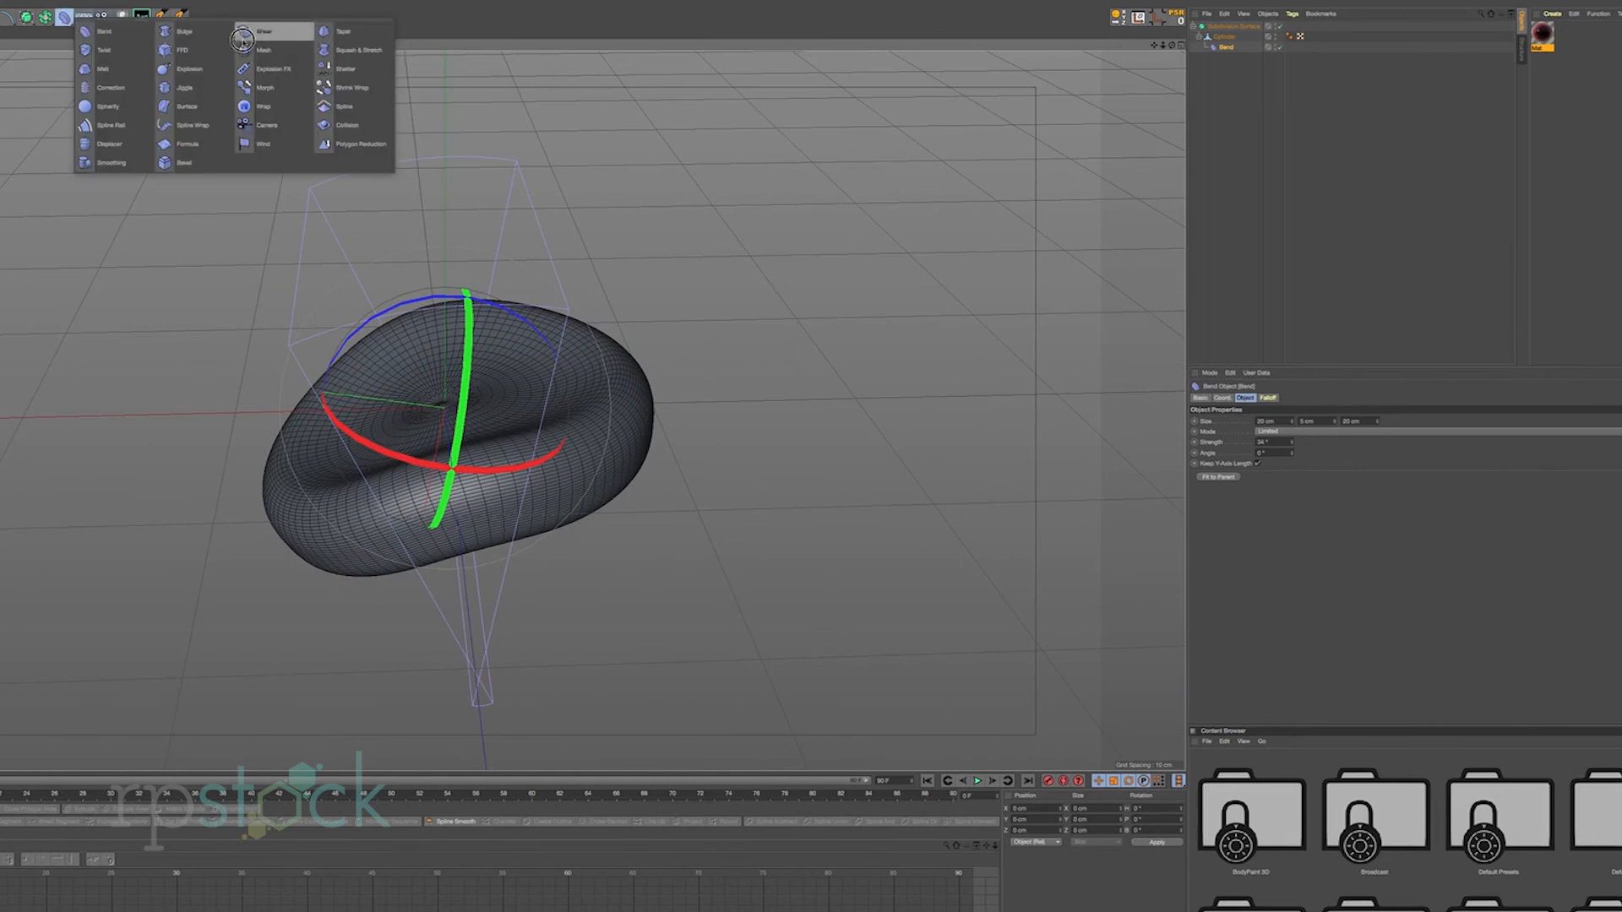
click(102, 50)
drag(1214, 26, 1227, 63)
click(1218, 457)
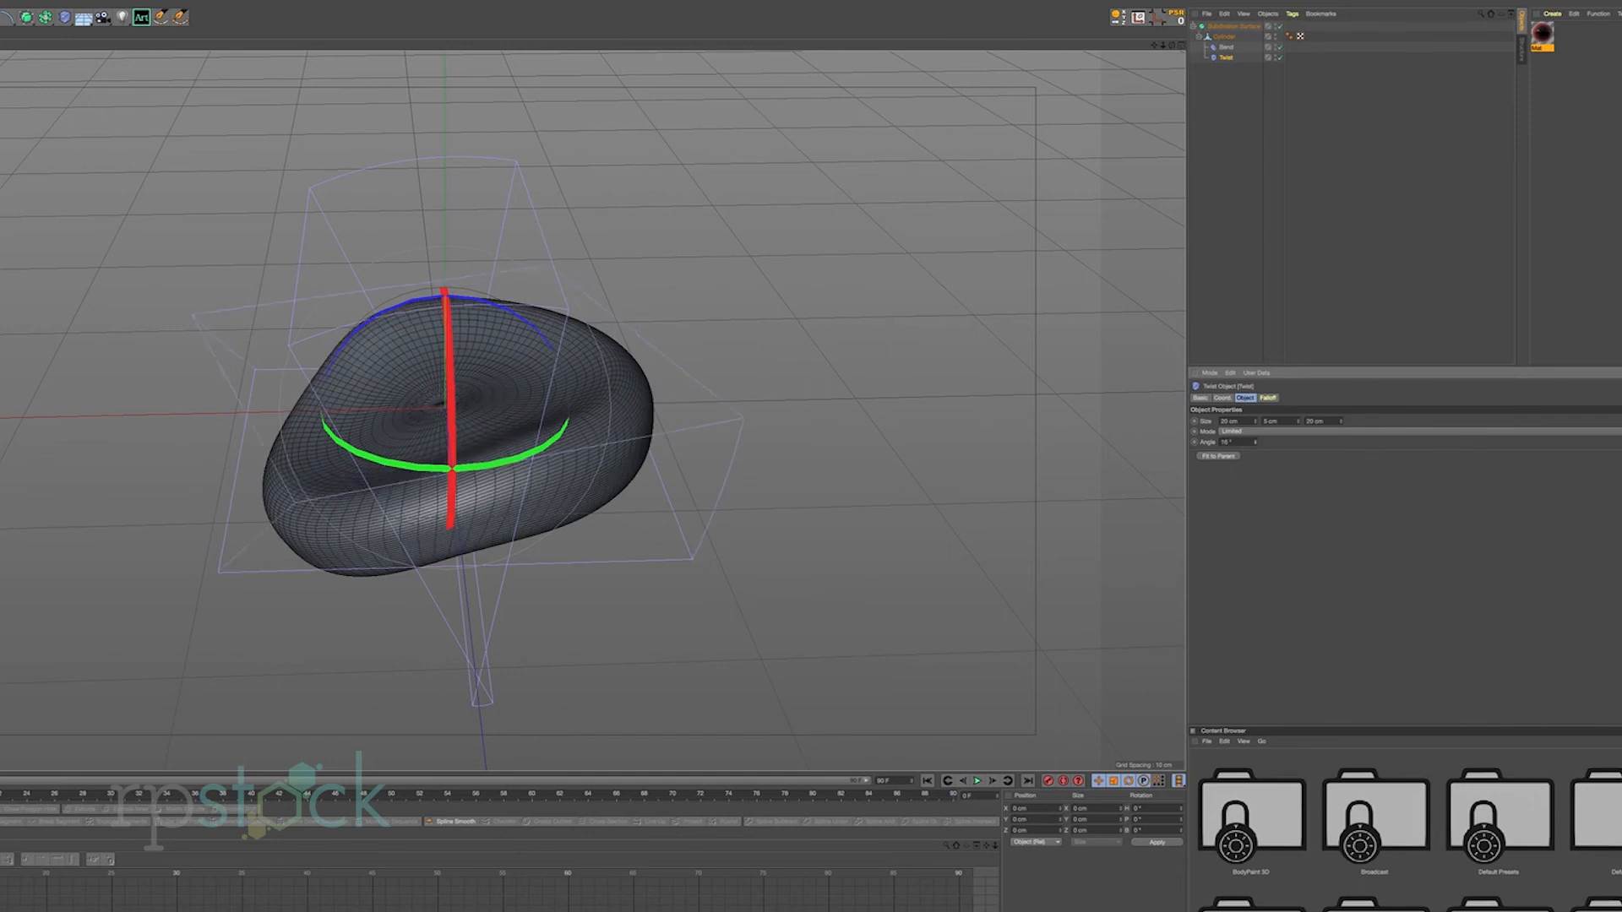
key(r)
drag(422, 299, 363, 511)
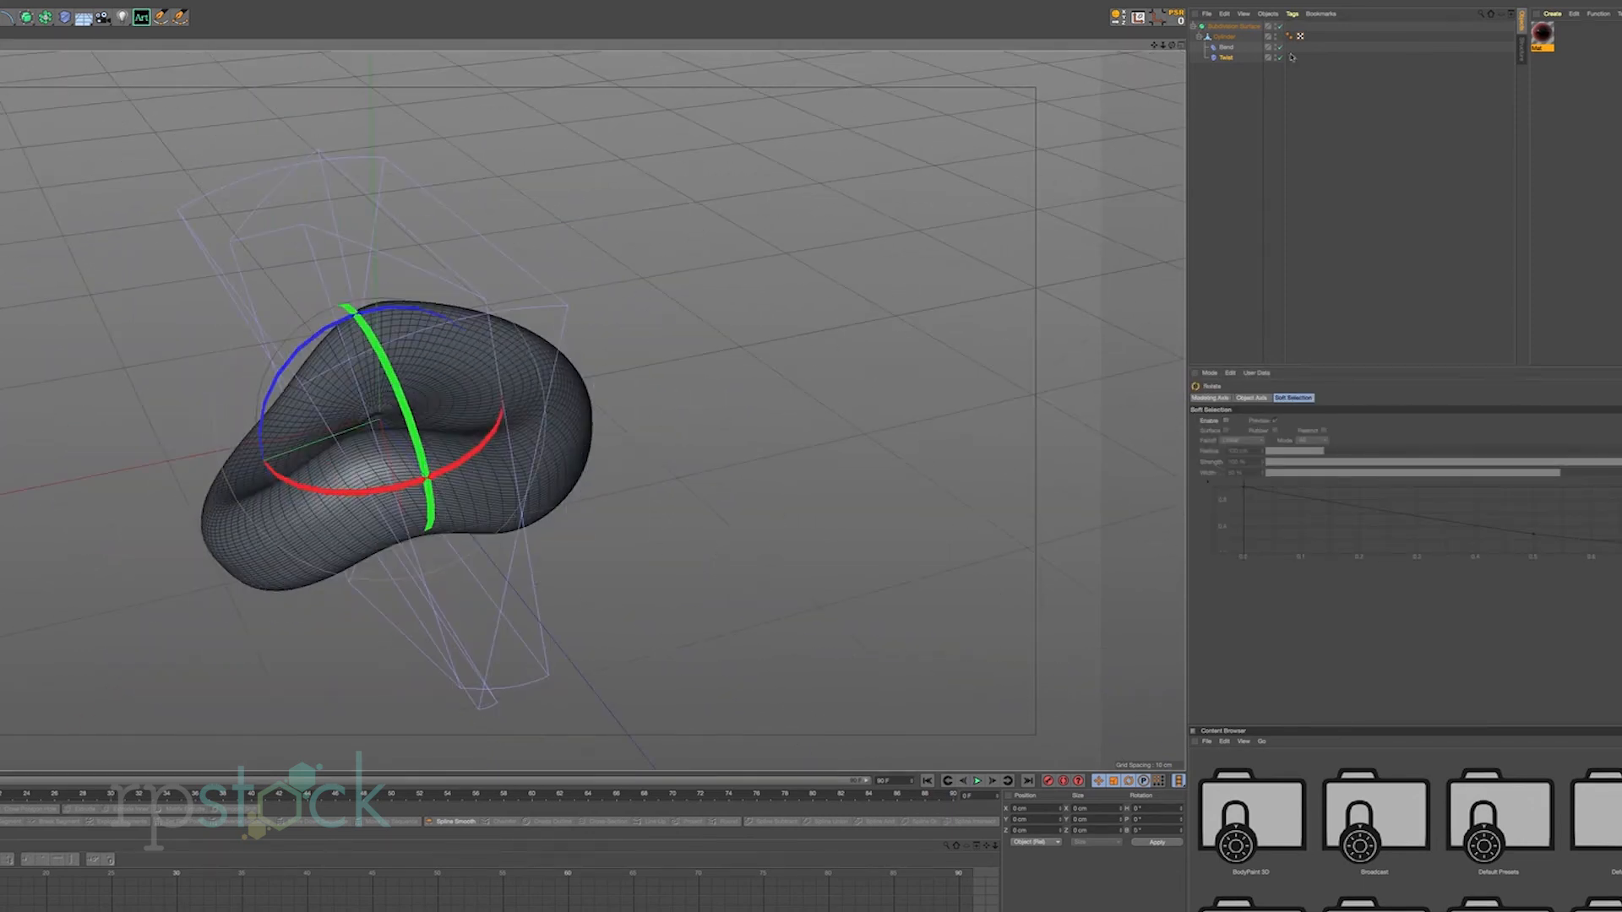
Adjust the Twist deformer's angle and change the Bend deformer's strength to a negative value.
click(1225, 57)
drag(1257, 444, 1257, 444)
mouse_move(688, 448)
alt+mouse_down()
mouse_move(688, 416)
mouse_move(623, 424)
mouse_move(752, 364)
mouse_move(682, 424)
alt+mouse_up()
click(1226, 48)
drag(1291, 443, 1291, 443)
alt+drag(887, 317, 747, 363)
Rotate the Twist deformer again, enlarge its vertical size and increase its angle to twist the cell strongly.
click(1226, 57)
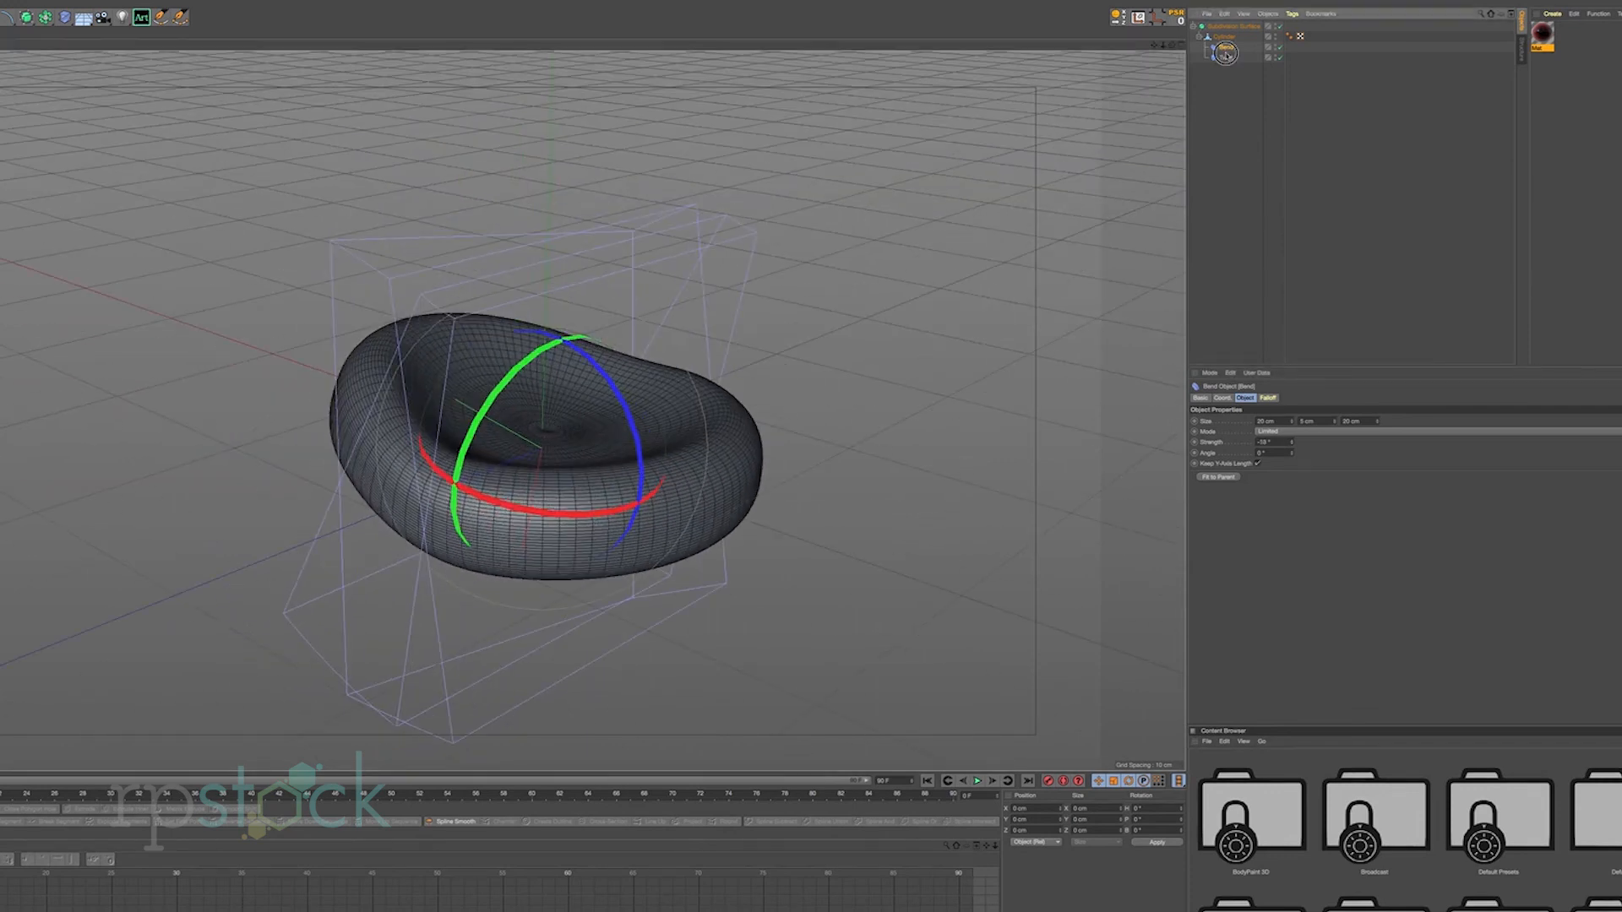
key(r)
drag(535, 487, 934, 387)
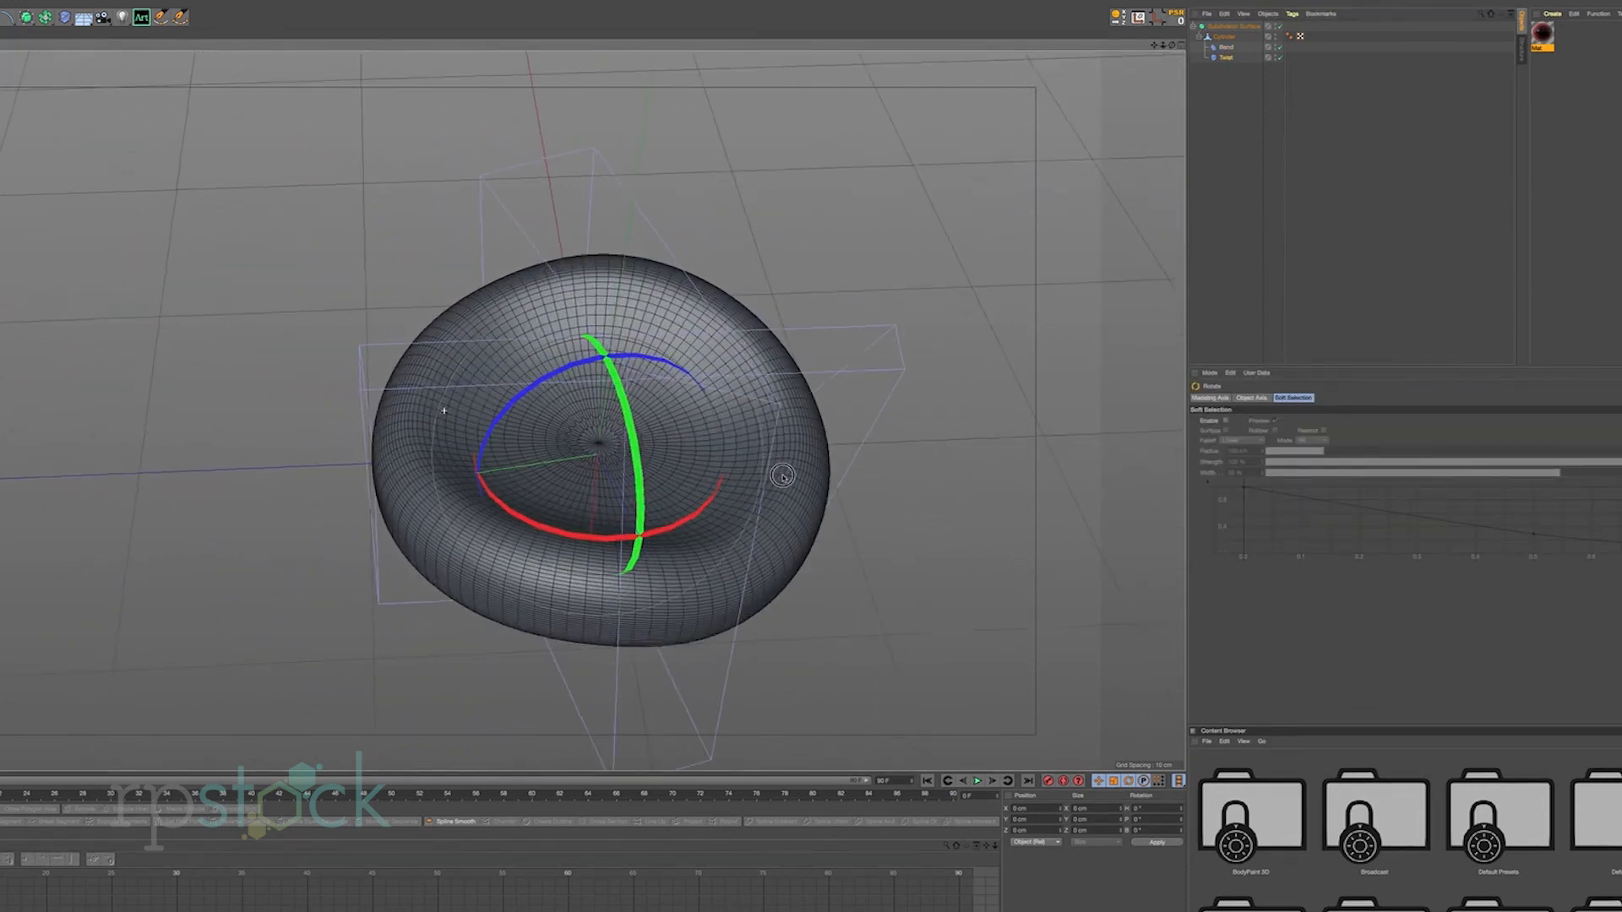
mouse_move(1282, 417)
mouse_down()
mouse_move(1317, 405)
mouse_move(1258, 424)
mouse_move(1260, 402)
mouse_up()
alt+drag(739, 515, 739, 401)
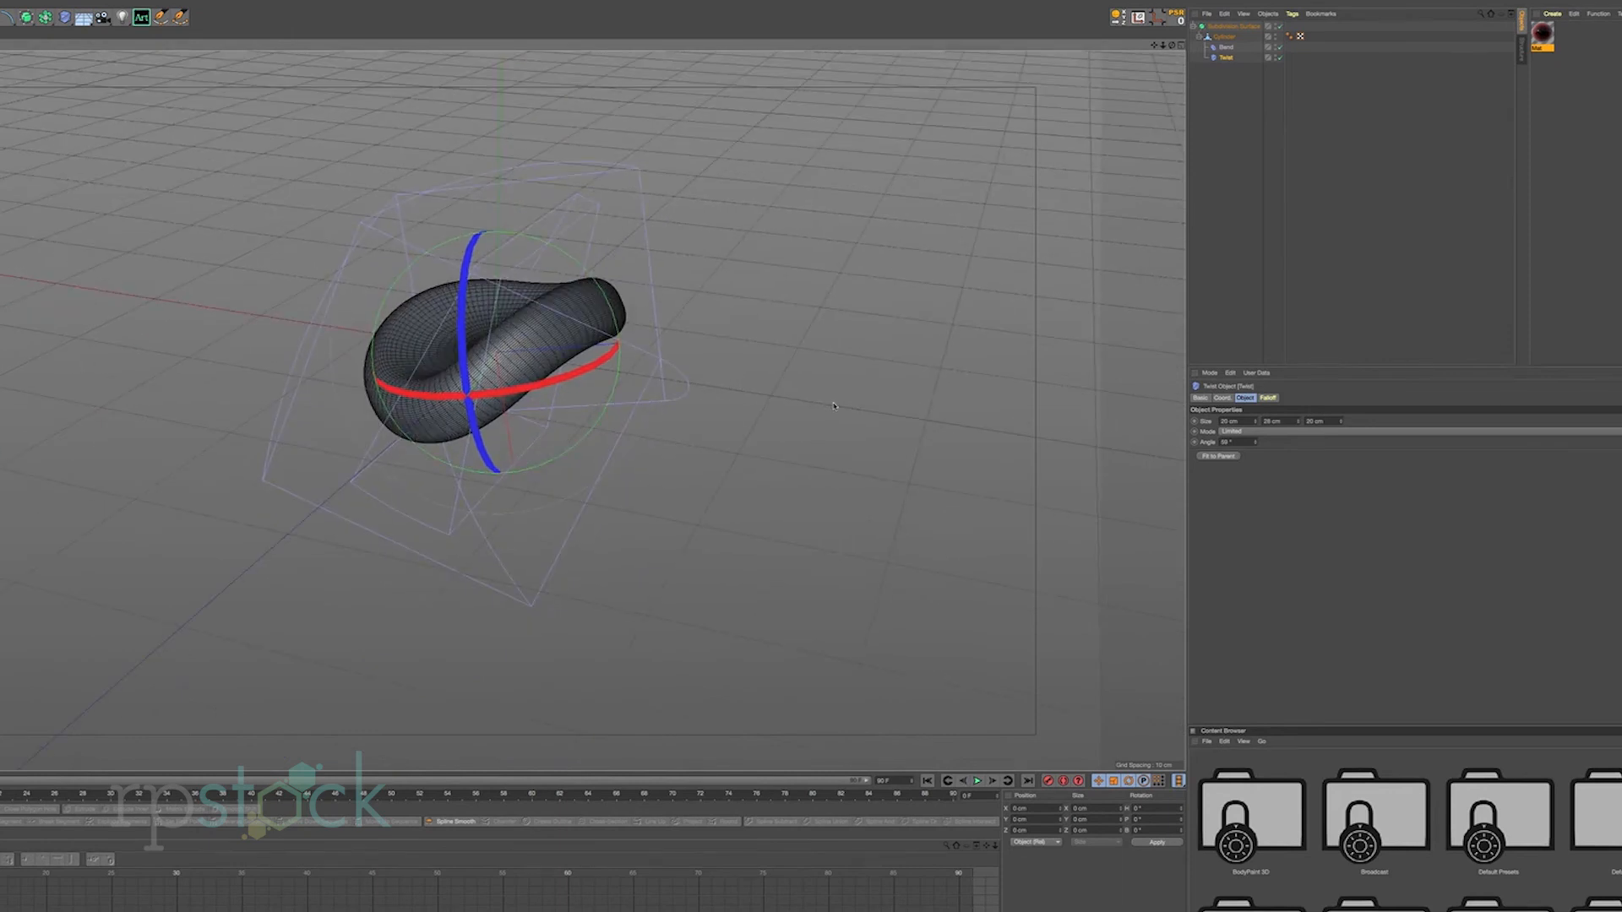
Delete the existing material and create a new one.
click(1546, 36)
key(Delete)
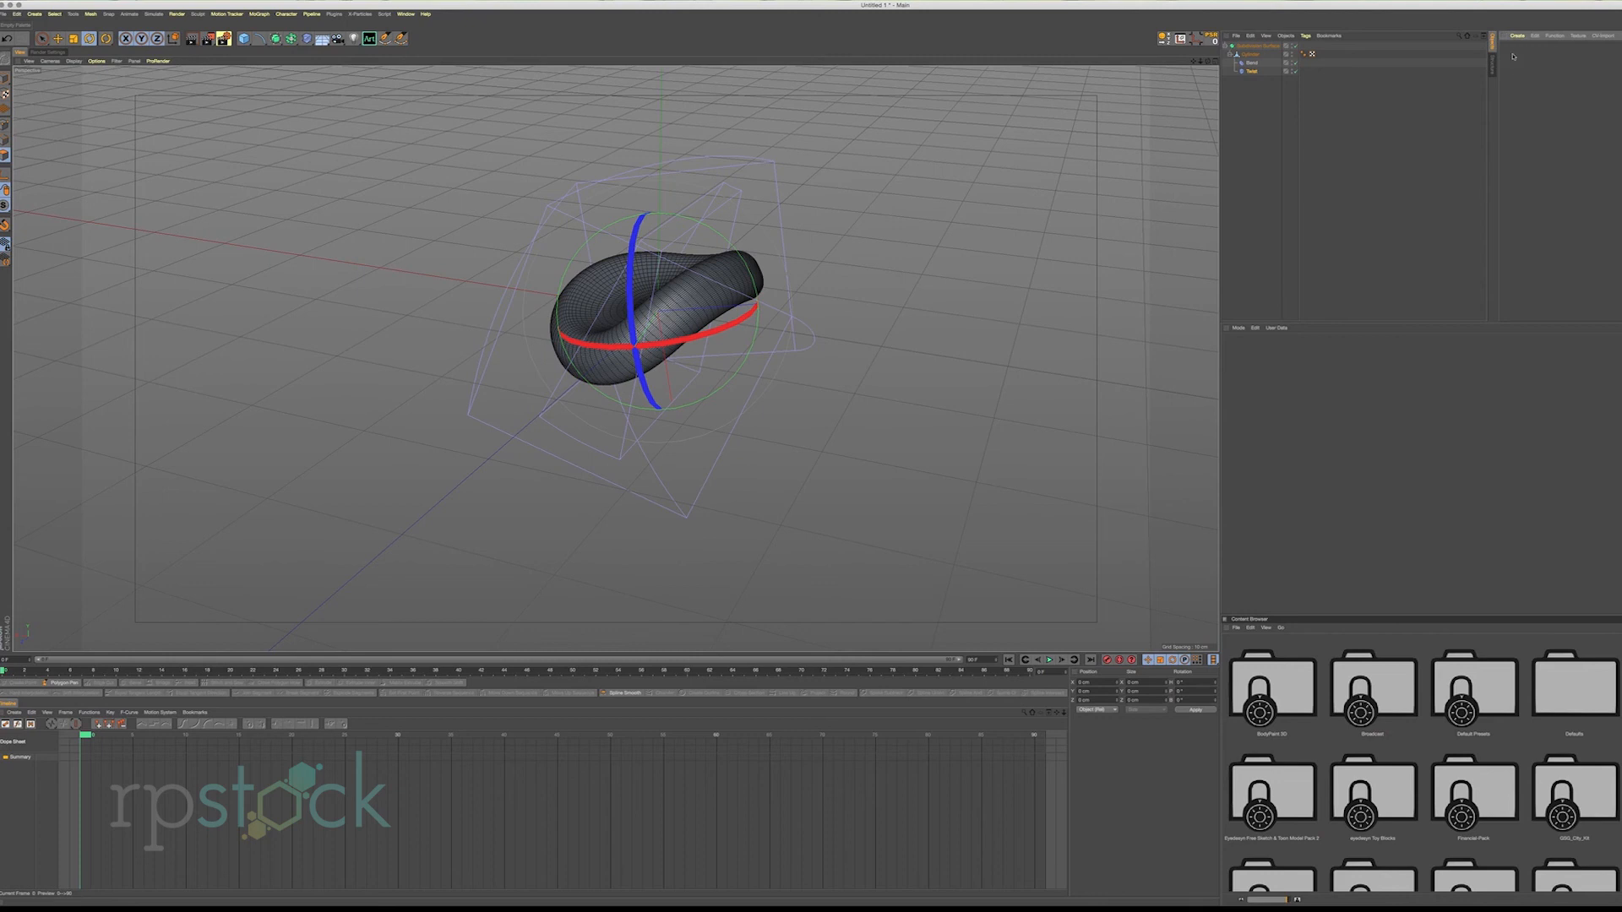
double_click(1513, 56)
Switch to Preview to examine the blood cell reference images, and return to Cinema 4D.
key(super+Tab)
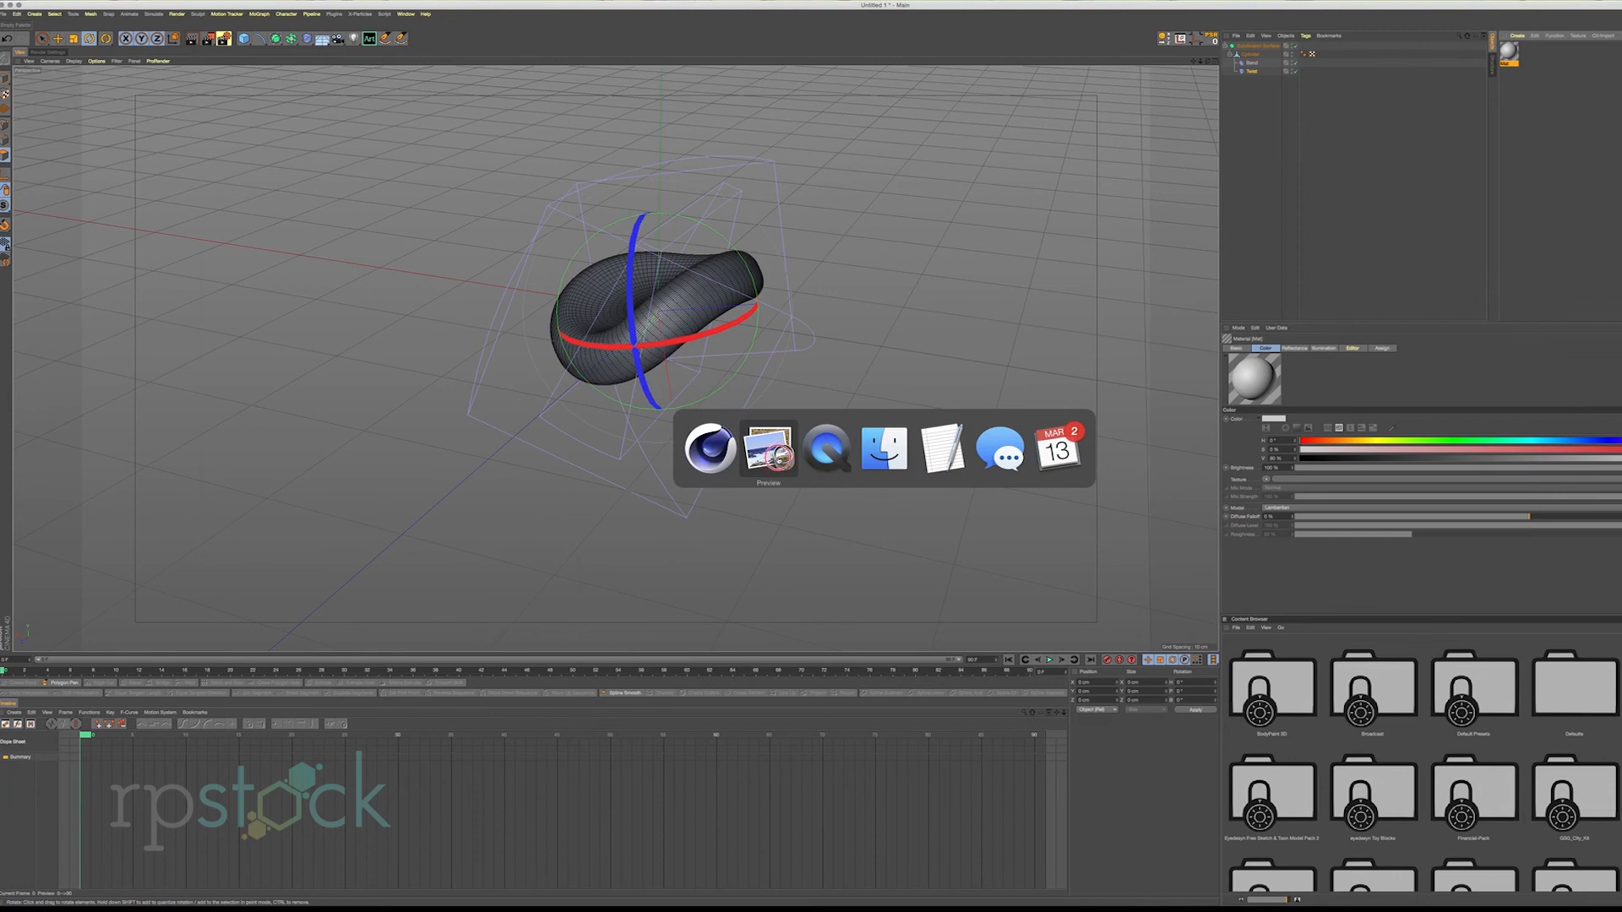
click(769, 449)
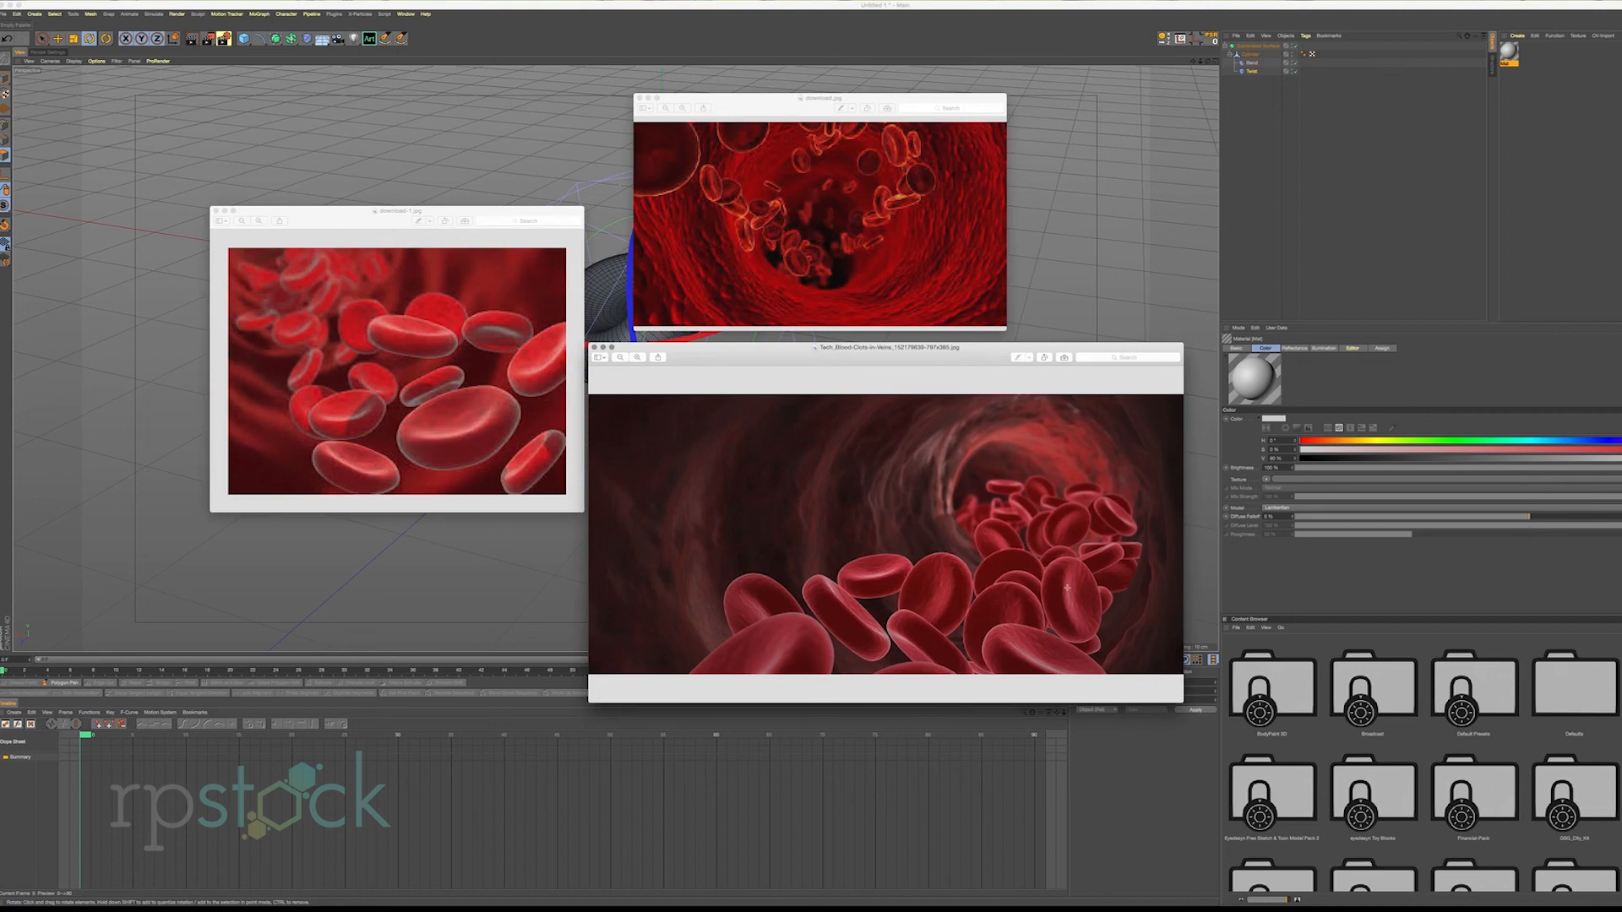
click(1030, 274)
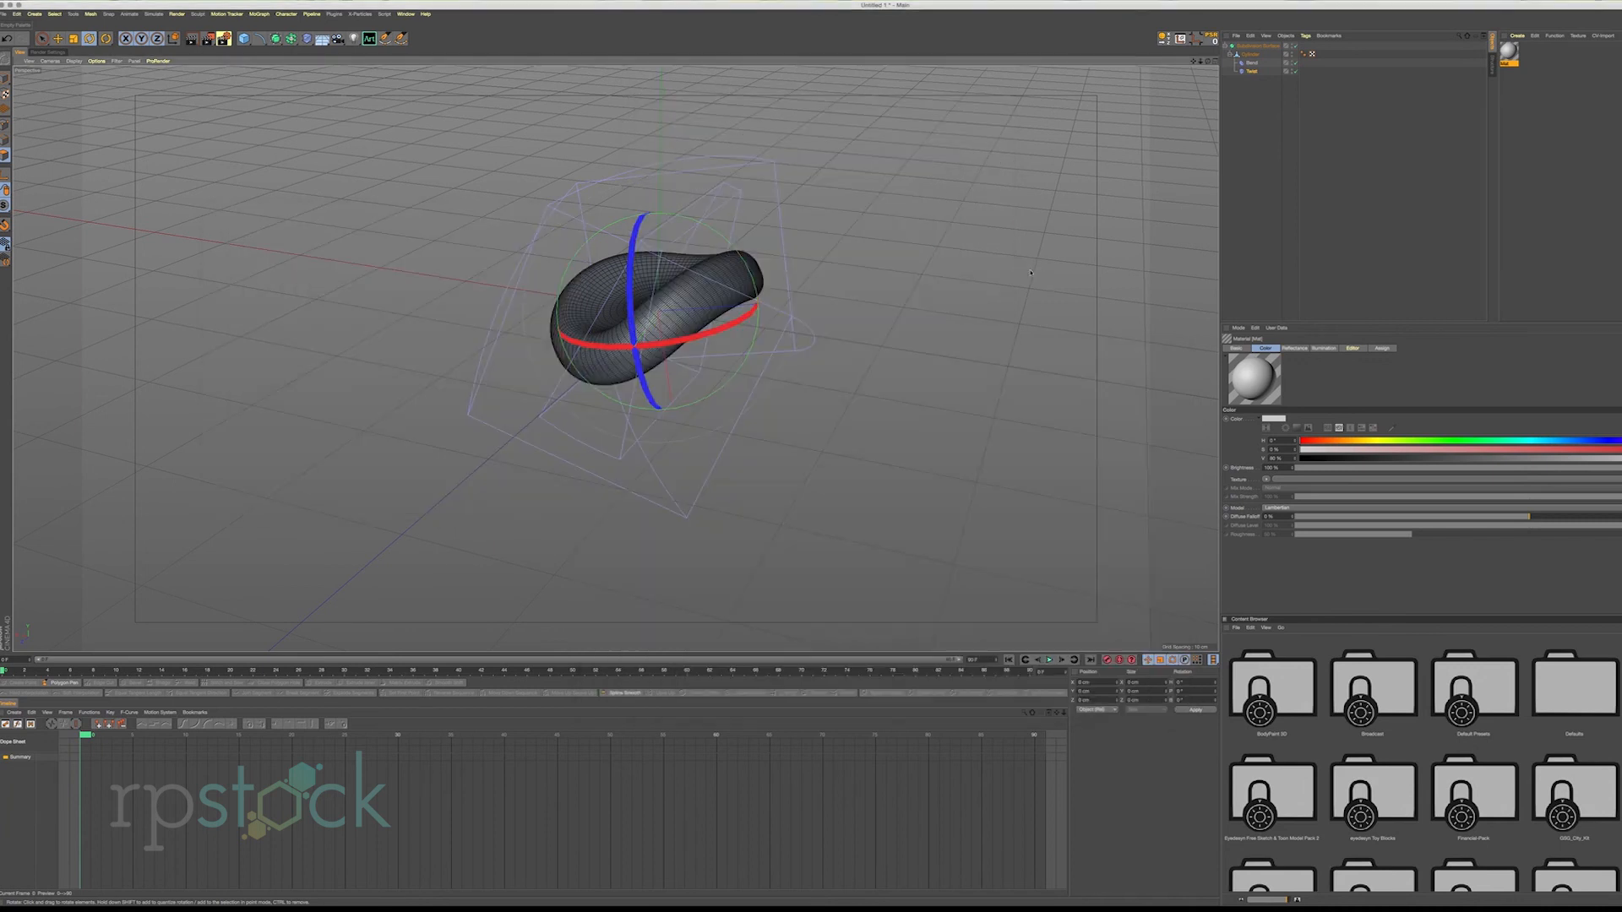
Open the new material for editing and set its colour to dark red, with saturation 91% and value 64%.
double_click(1509, 52)
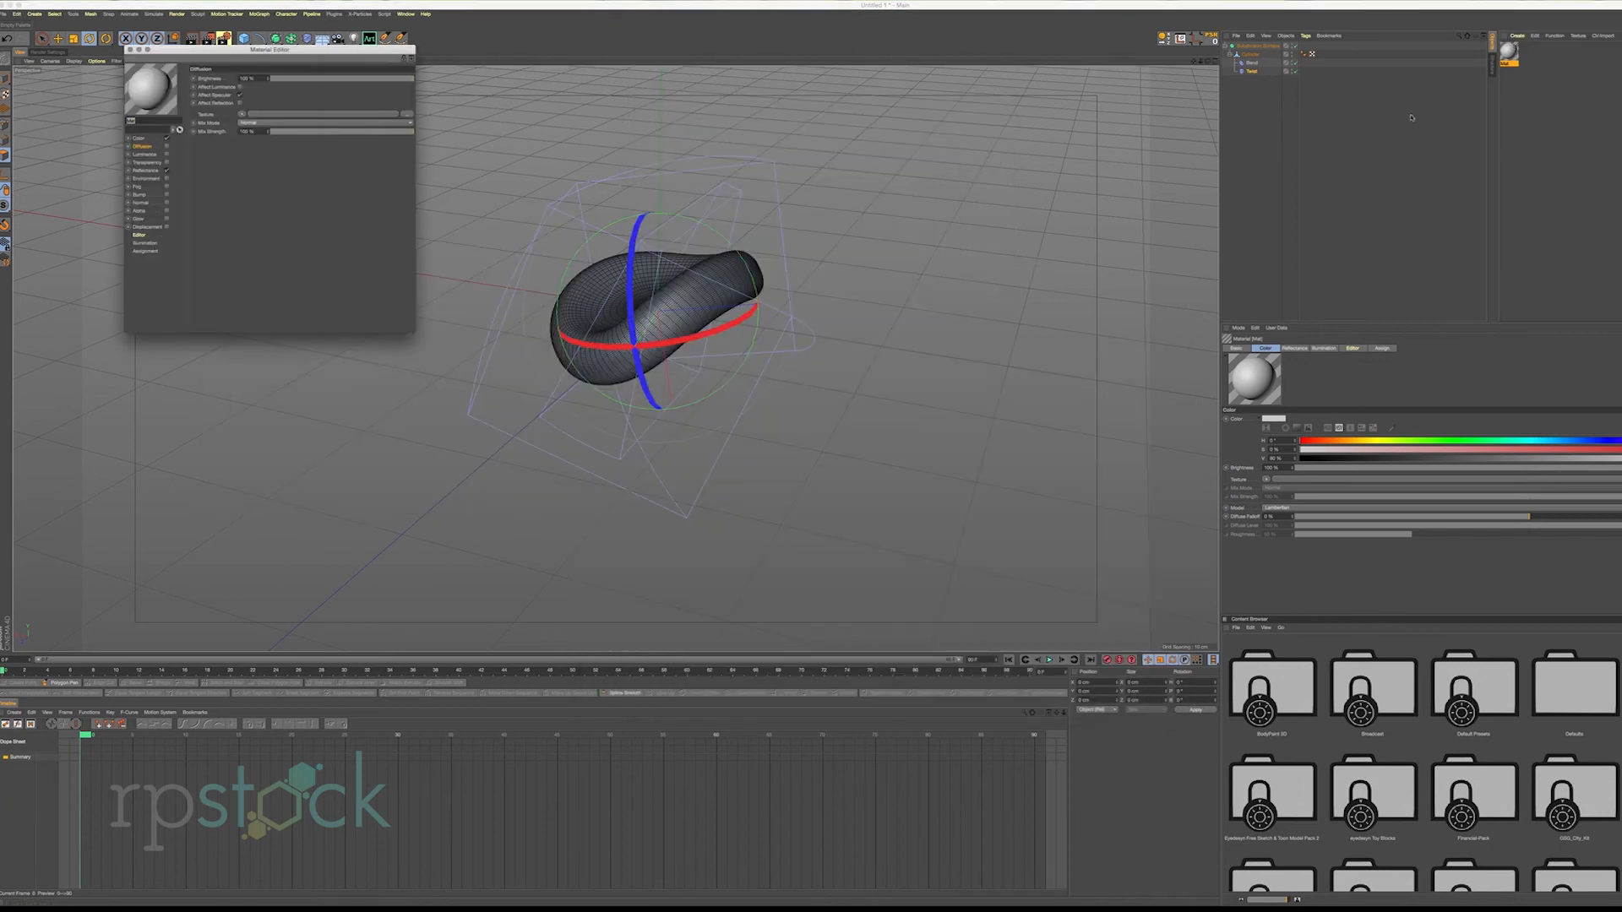
drag(311, 55, 1149, 172)
click(978, 256)
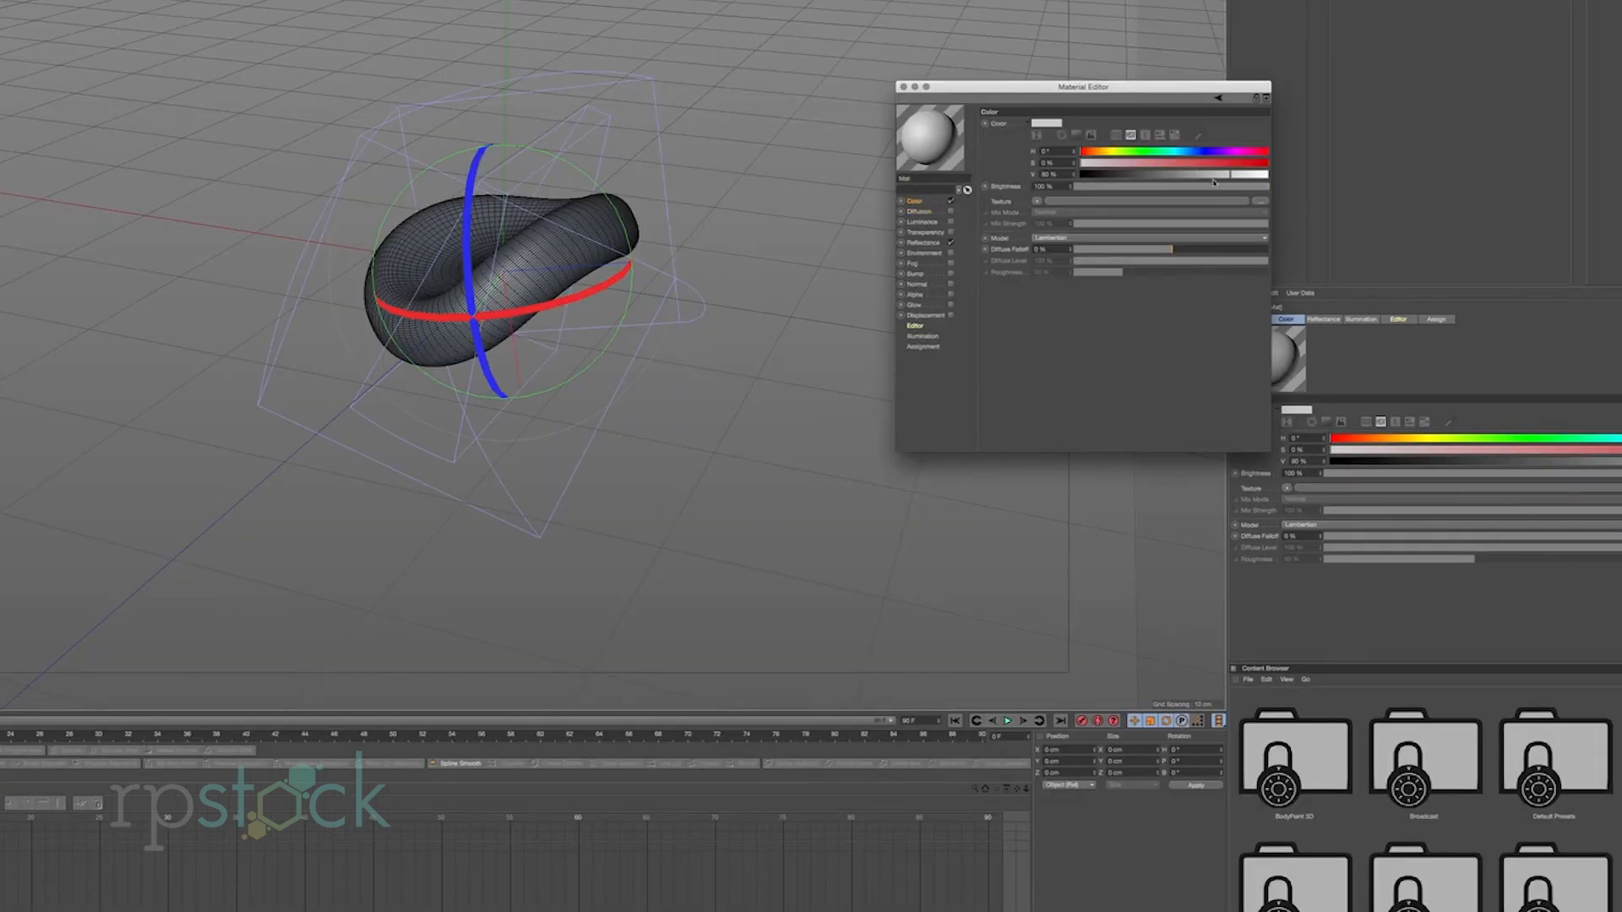
click(1252, 164)
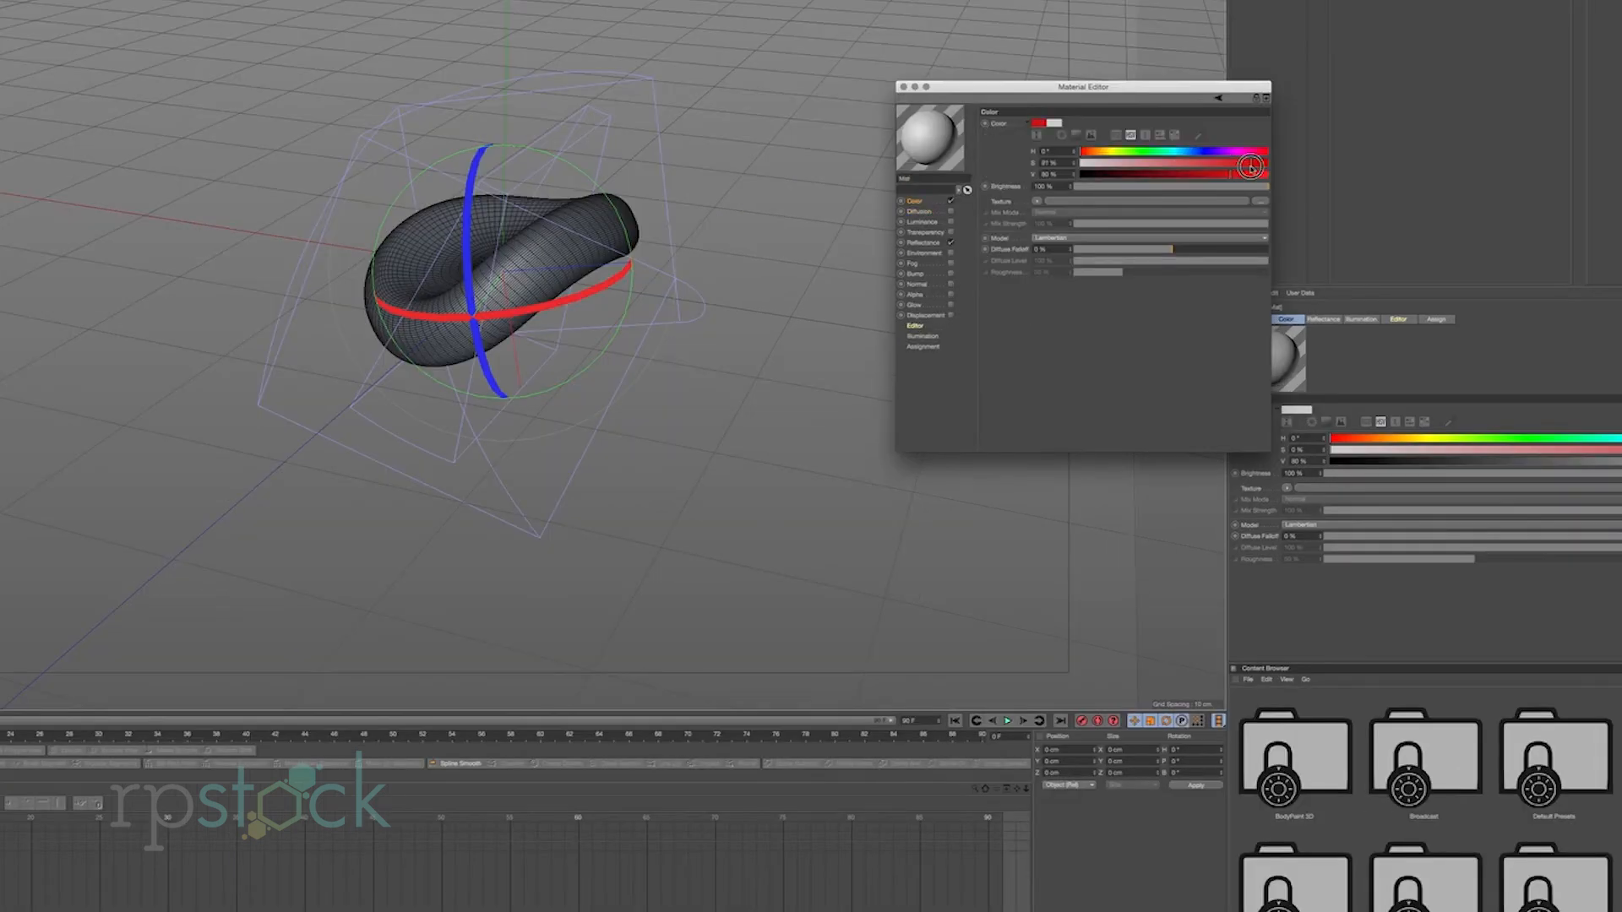
click(1210, 174)
click(1197, 175)
click(1201, 175)
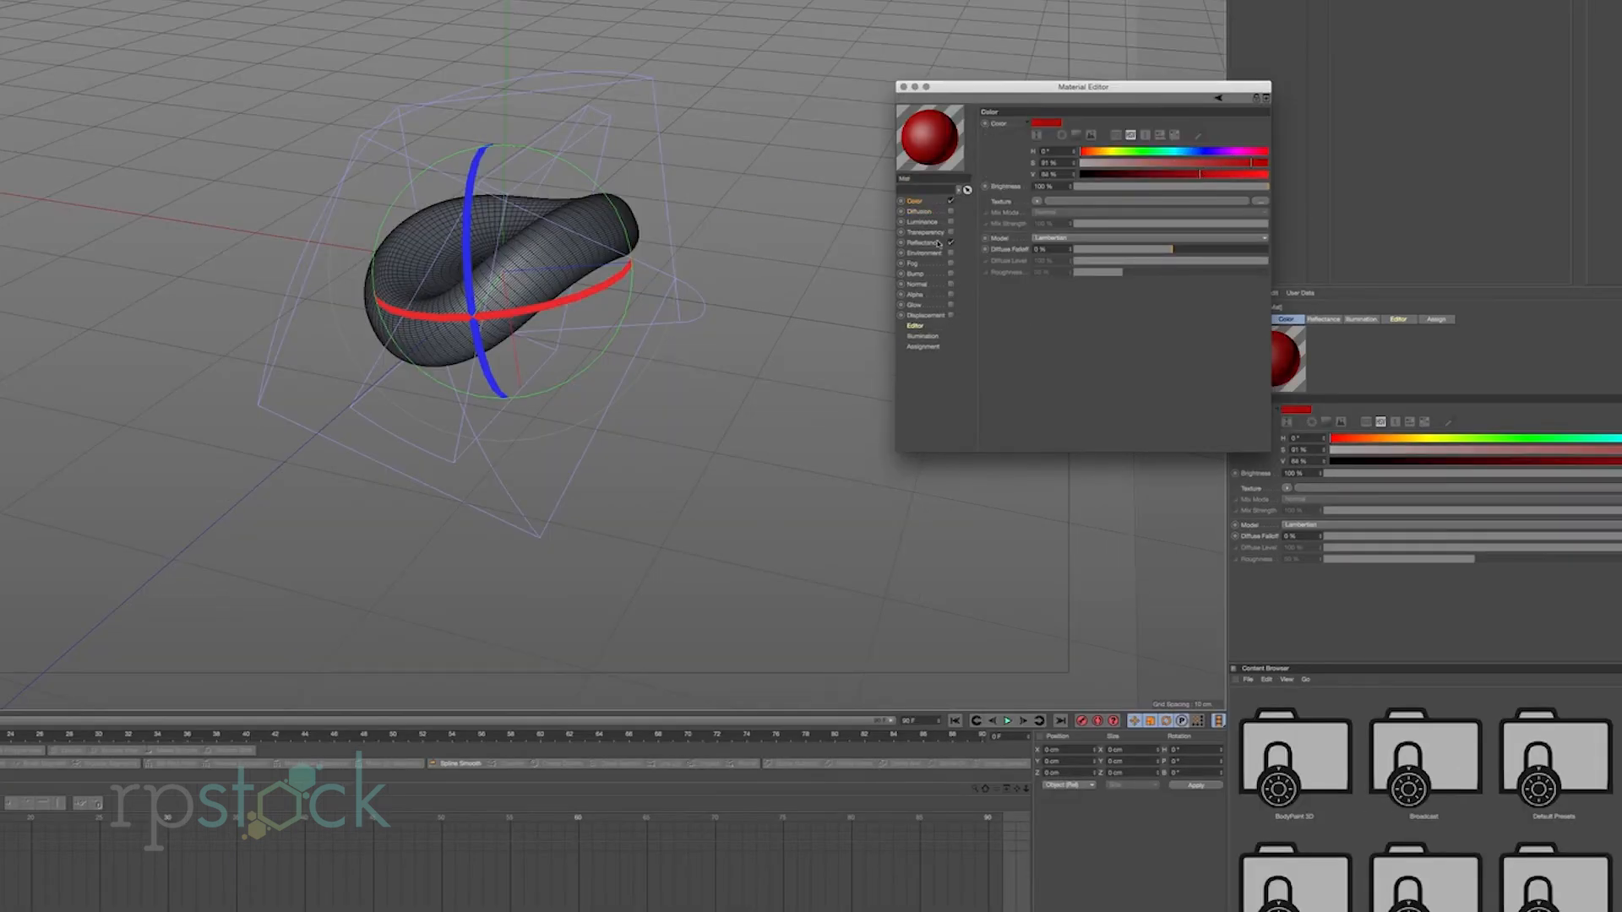
Enable the material's Diffusion channel with a Fresnel texture and lower its brightness to about 46%.
click(920, 211)
click(951, 211)
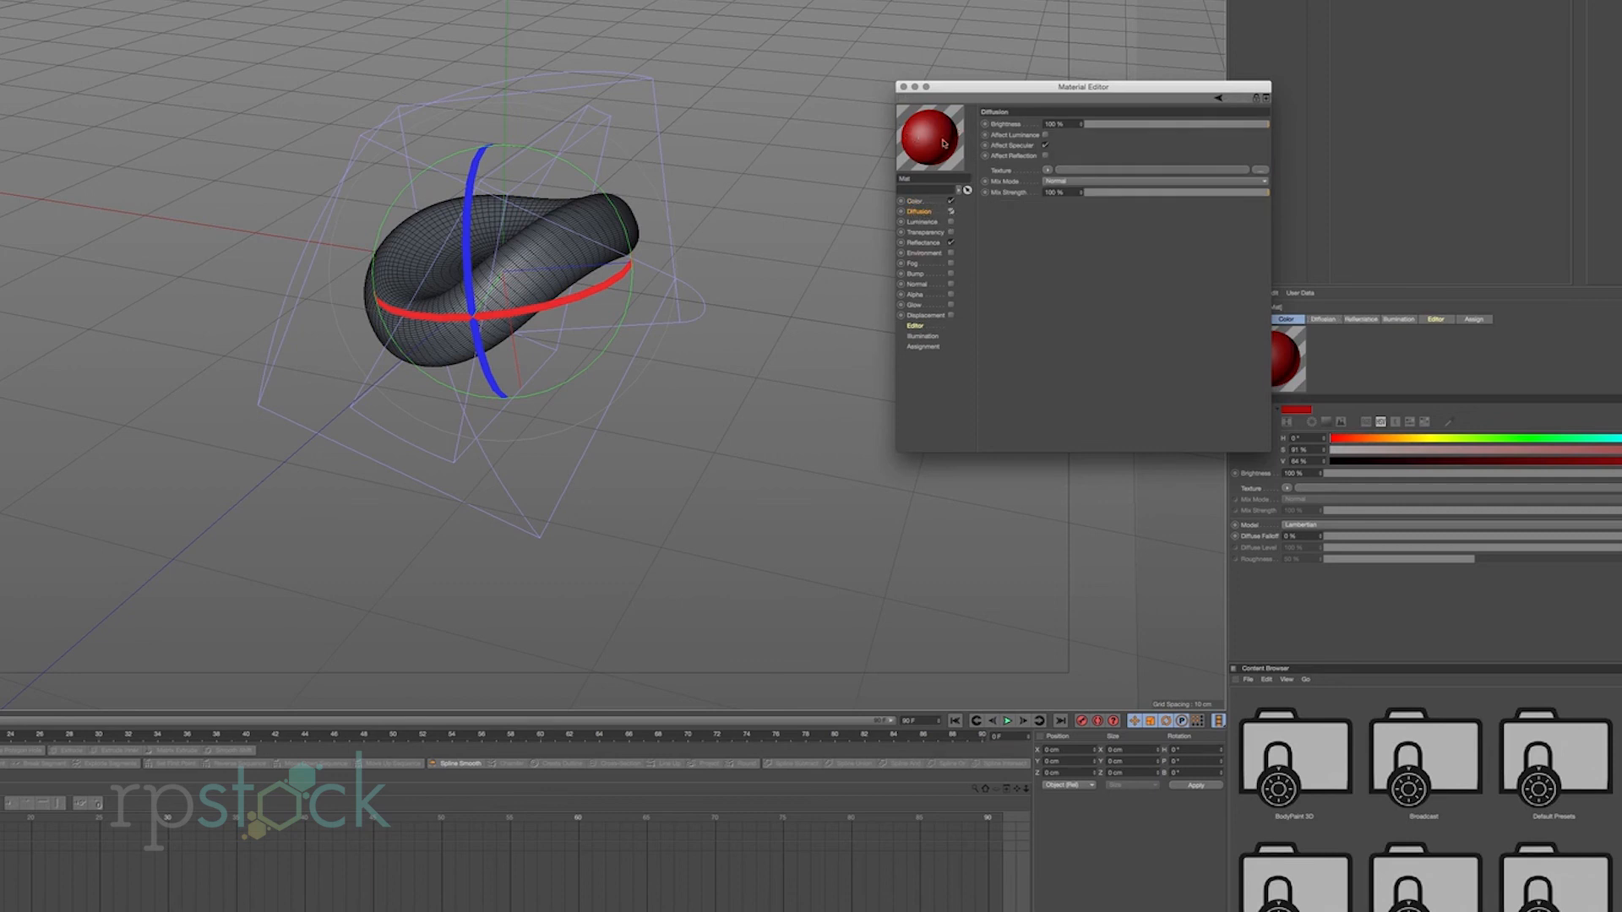
click(1050, 172)
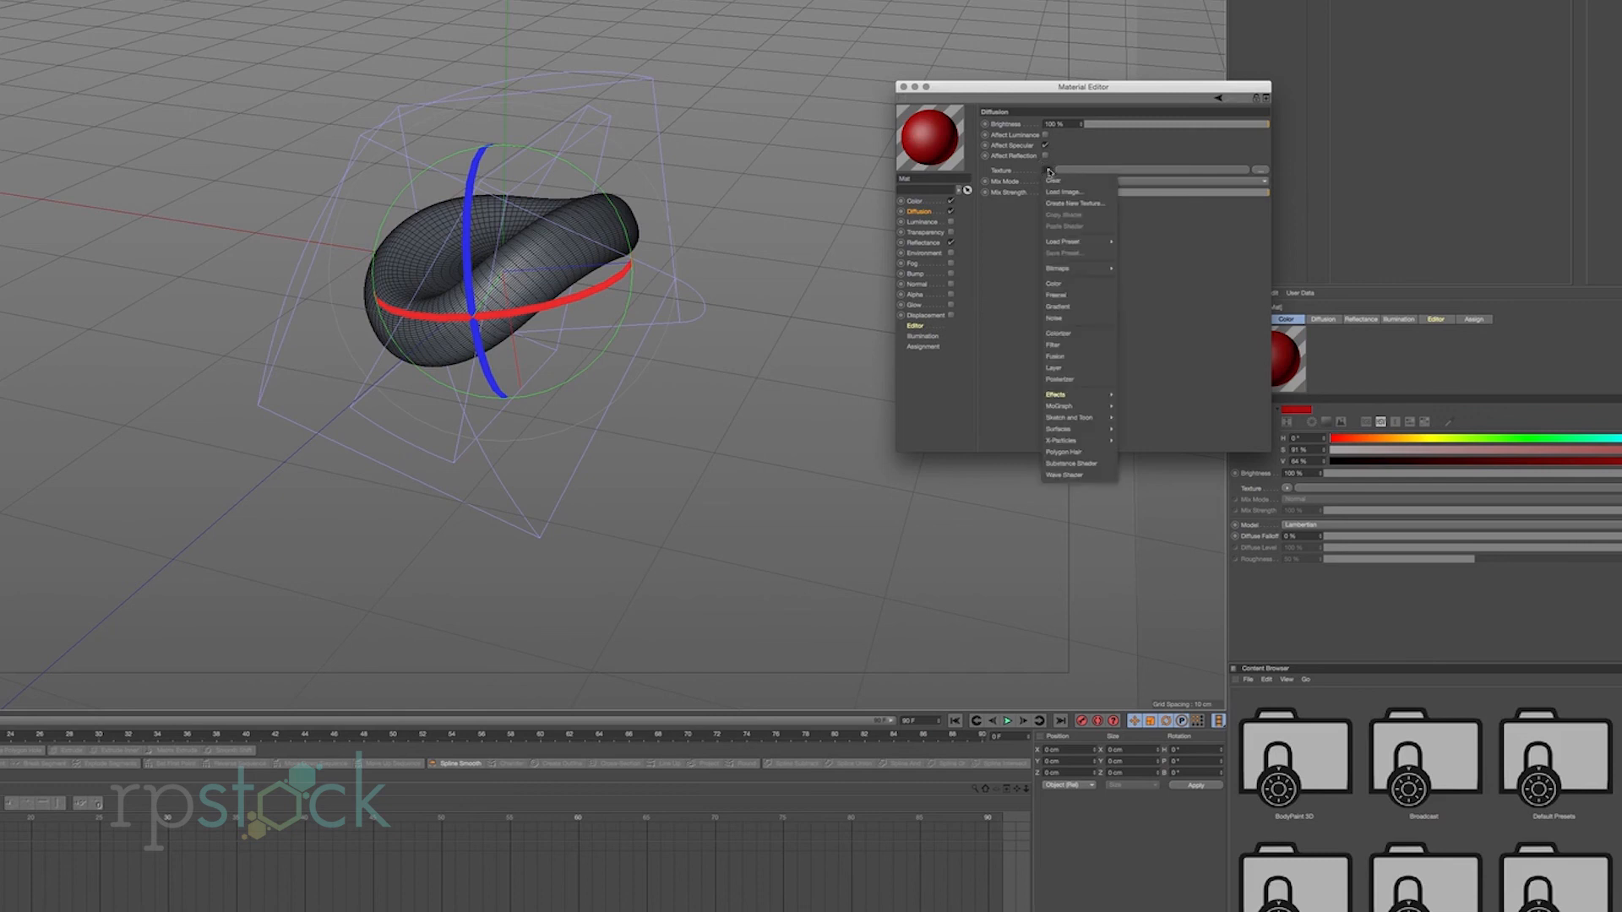
click(1090, 298)
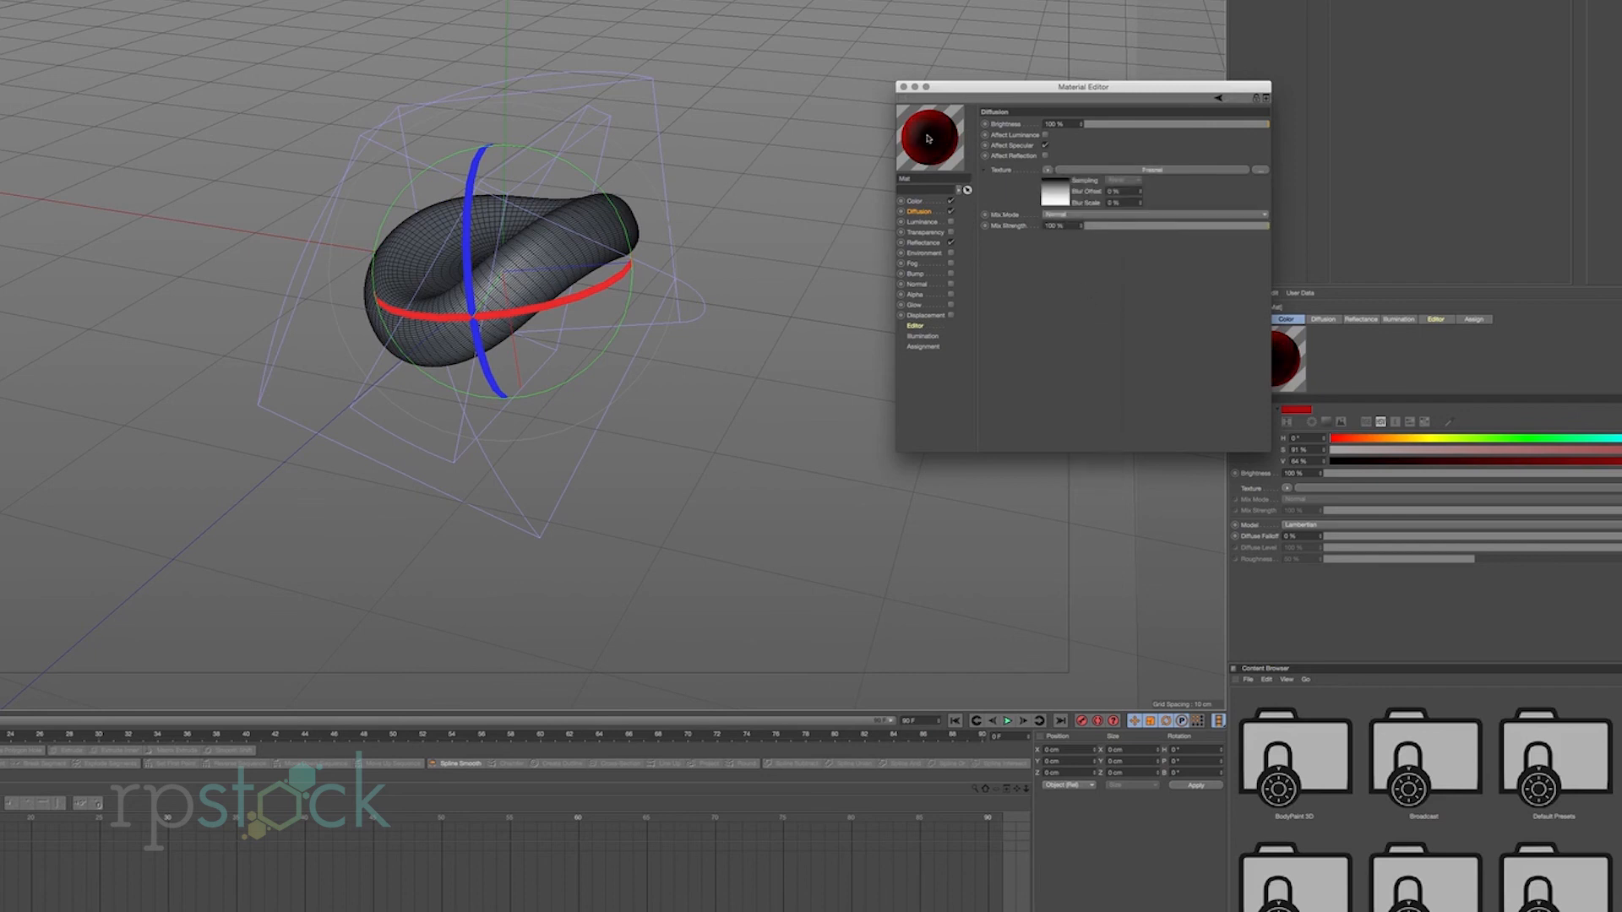
drag(1268, 125, 1170, 124)
Enable the material's Luminance channel with a Fresnel texture and reduce its brightness to about 46%.
click(920, 221)
click(951, 223)
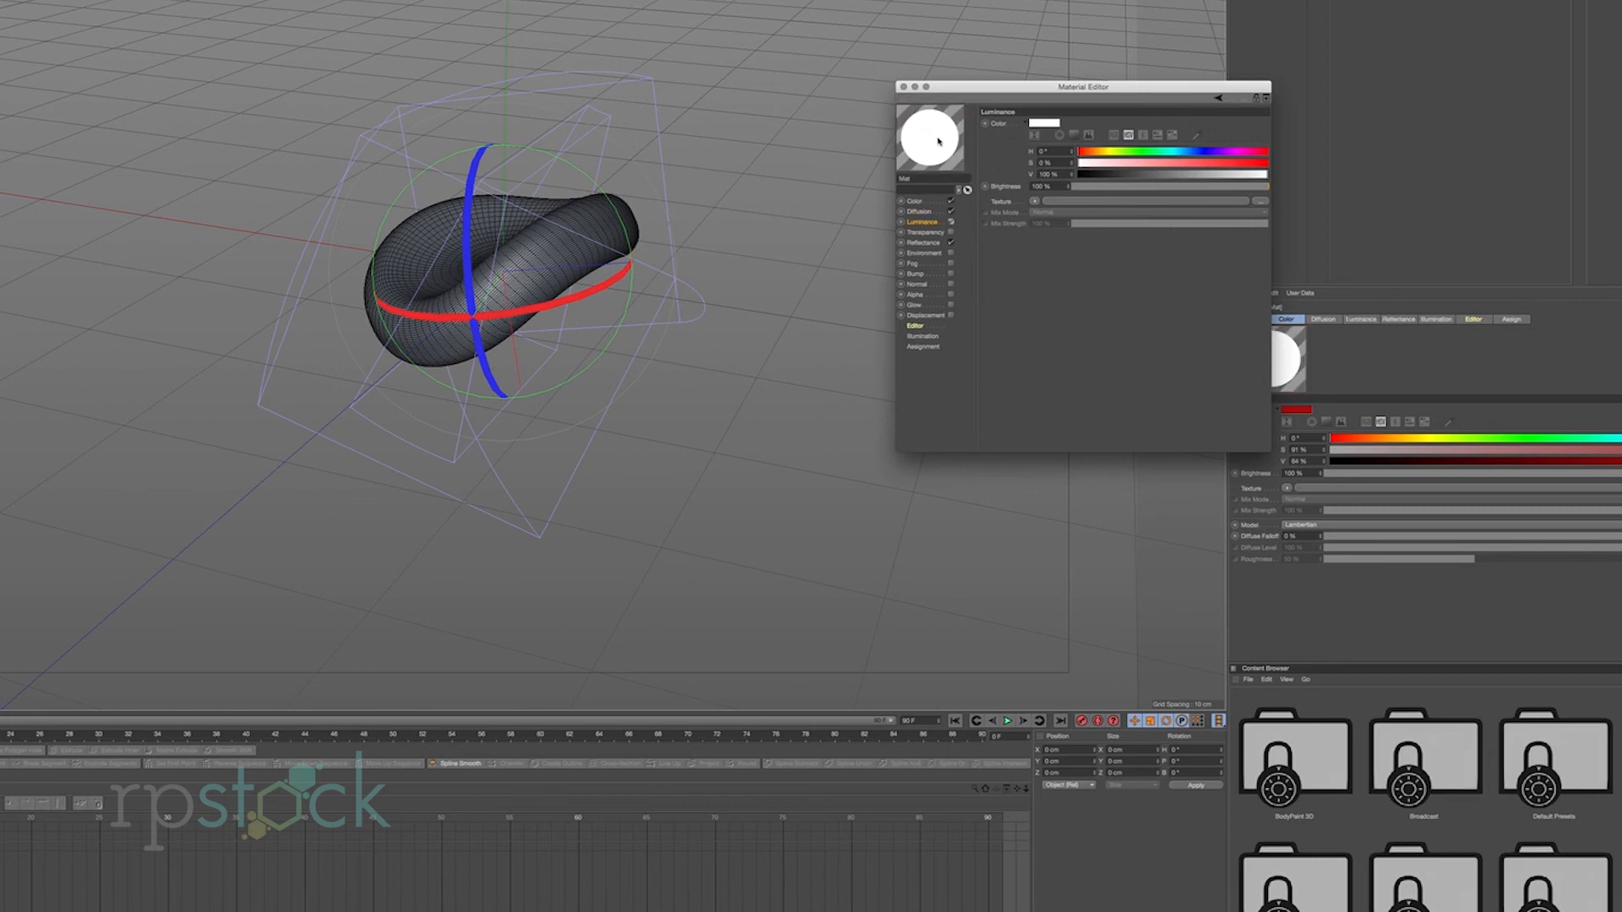
click(1034, 202)
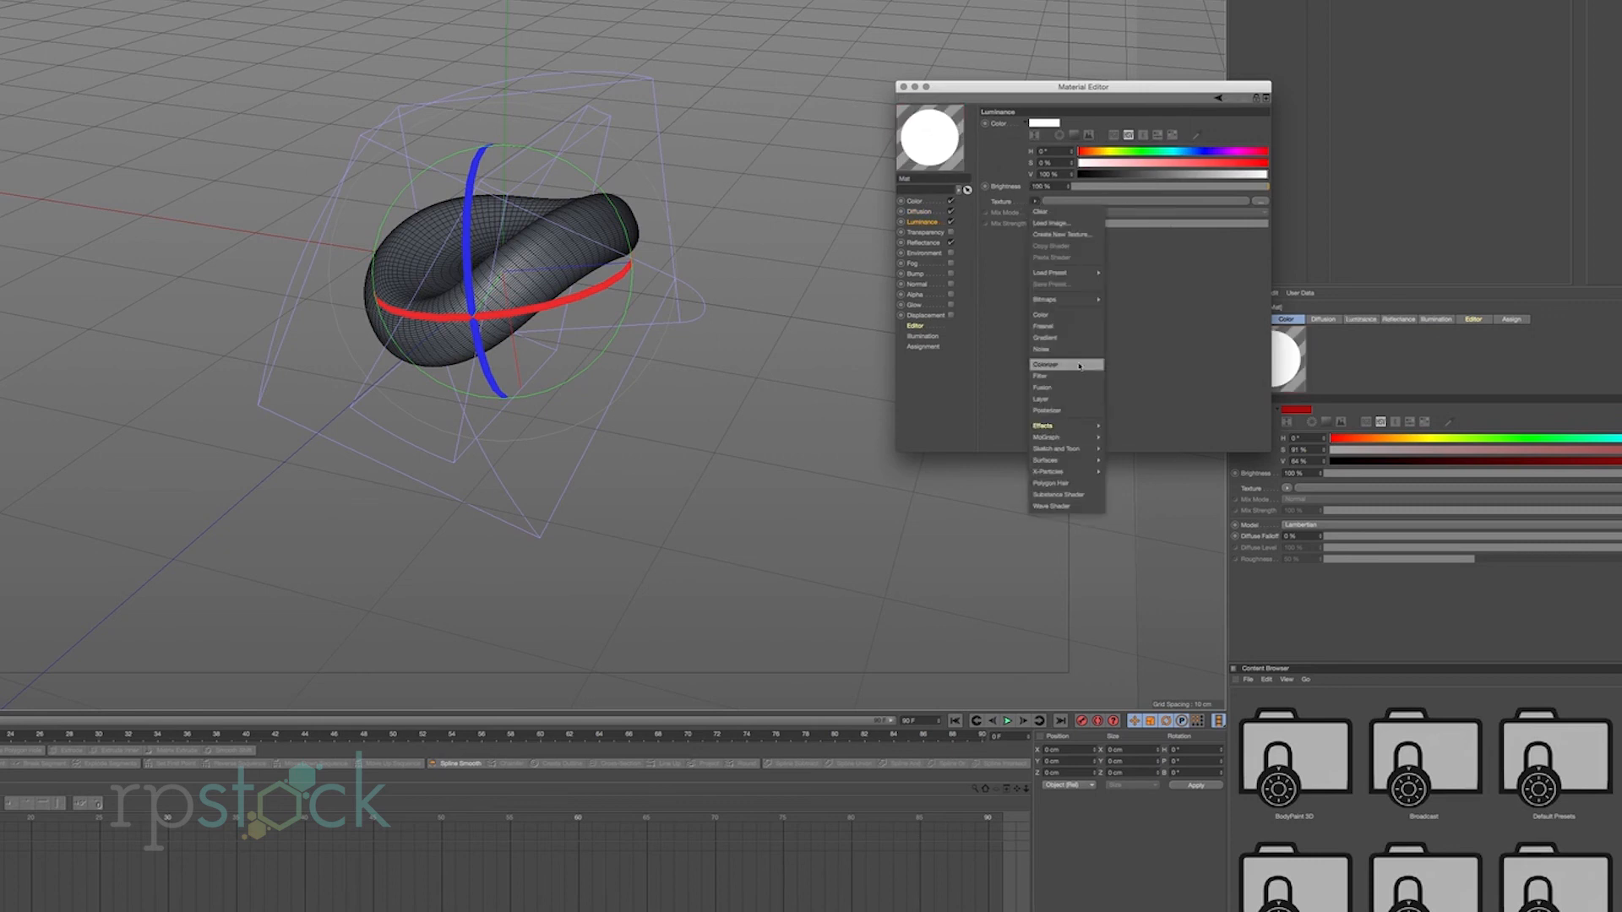
click(1073, 328)
click(919, 211)
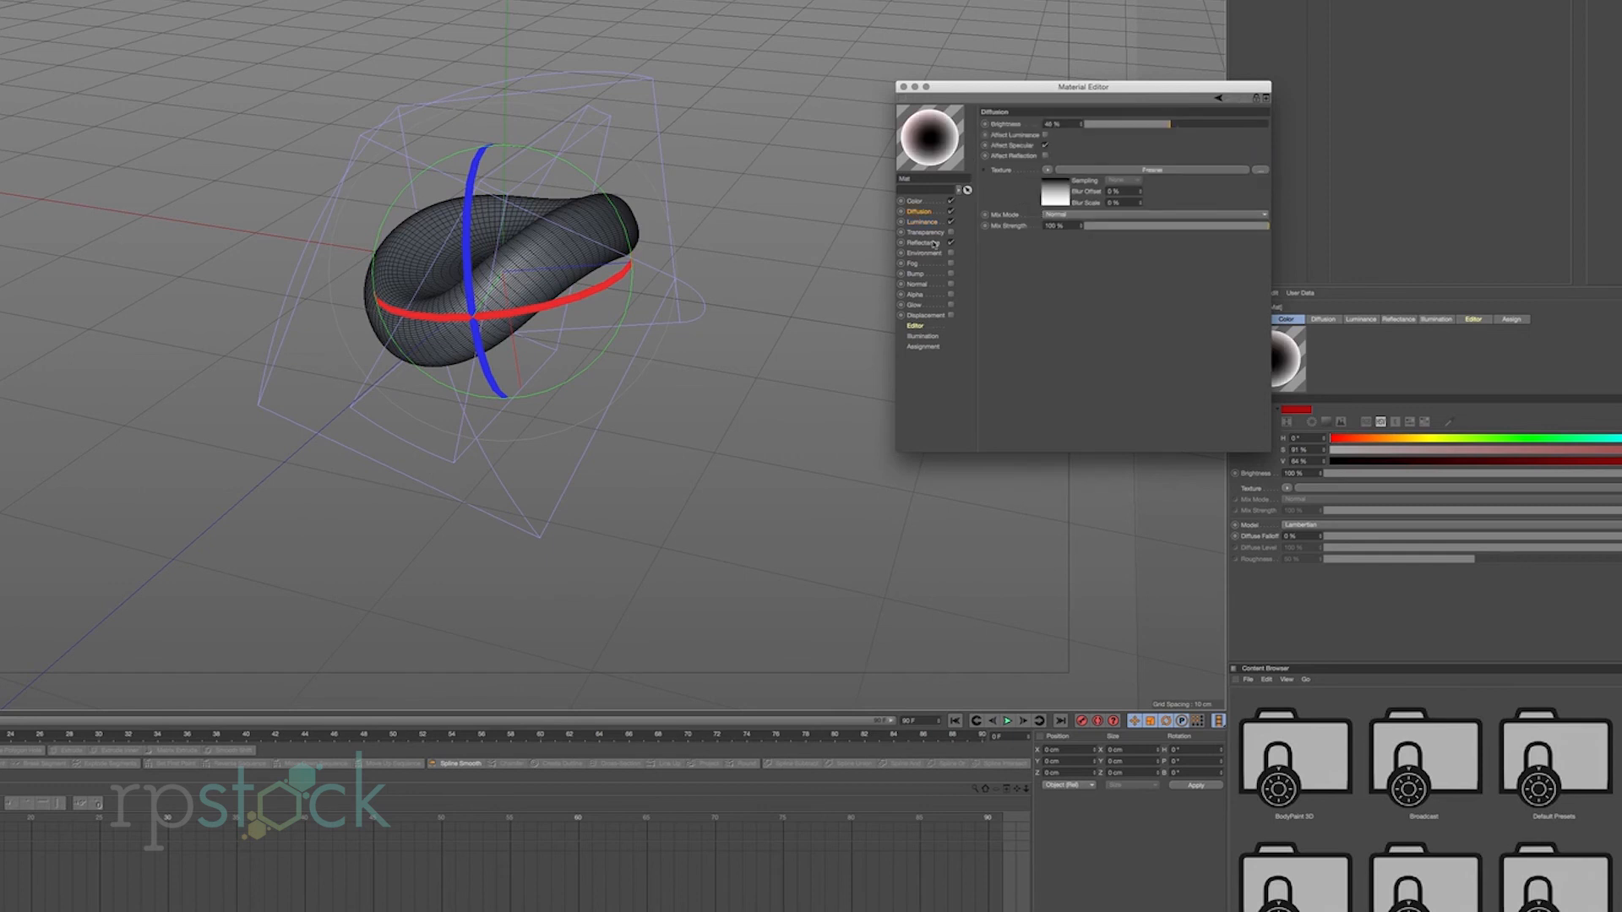
click(923, 222)
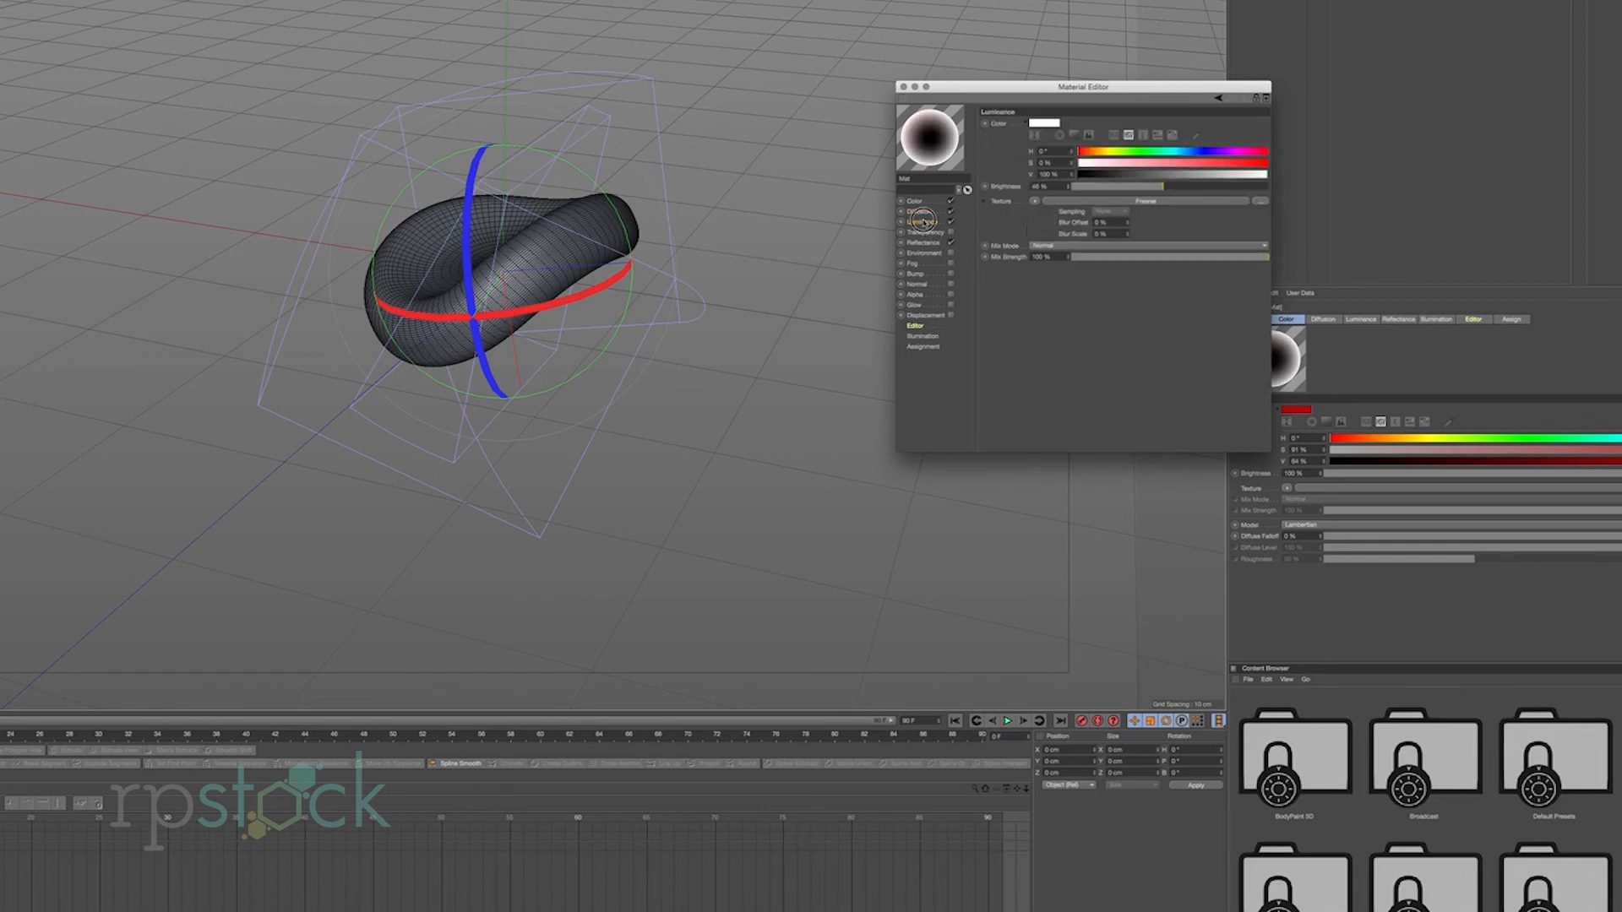
Edit the luminance Fresnel gradient by adding an intermediate knot and moving the dark knots toward the white end for a thinner rim glow.
click(1045, 226)
drag(1268, 234, 1150, 232)
click(1092, 230)
double_click(1093, 230)
click(1109, 249)
click(1112, 266)
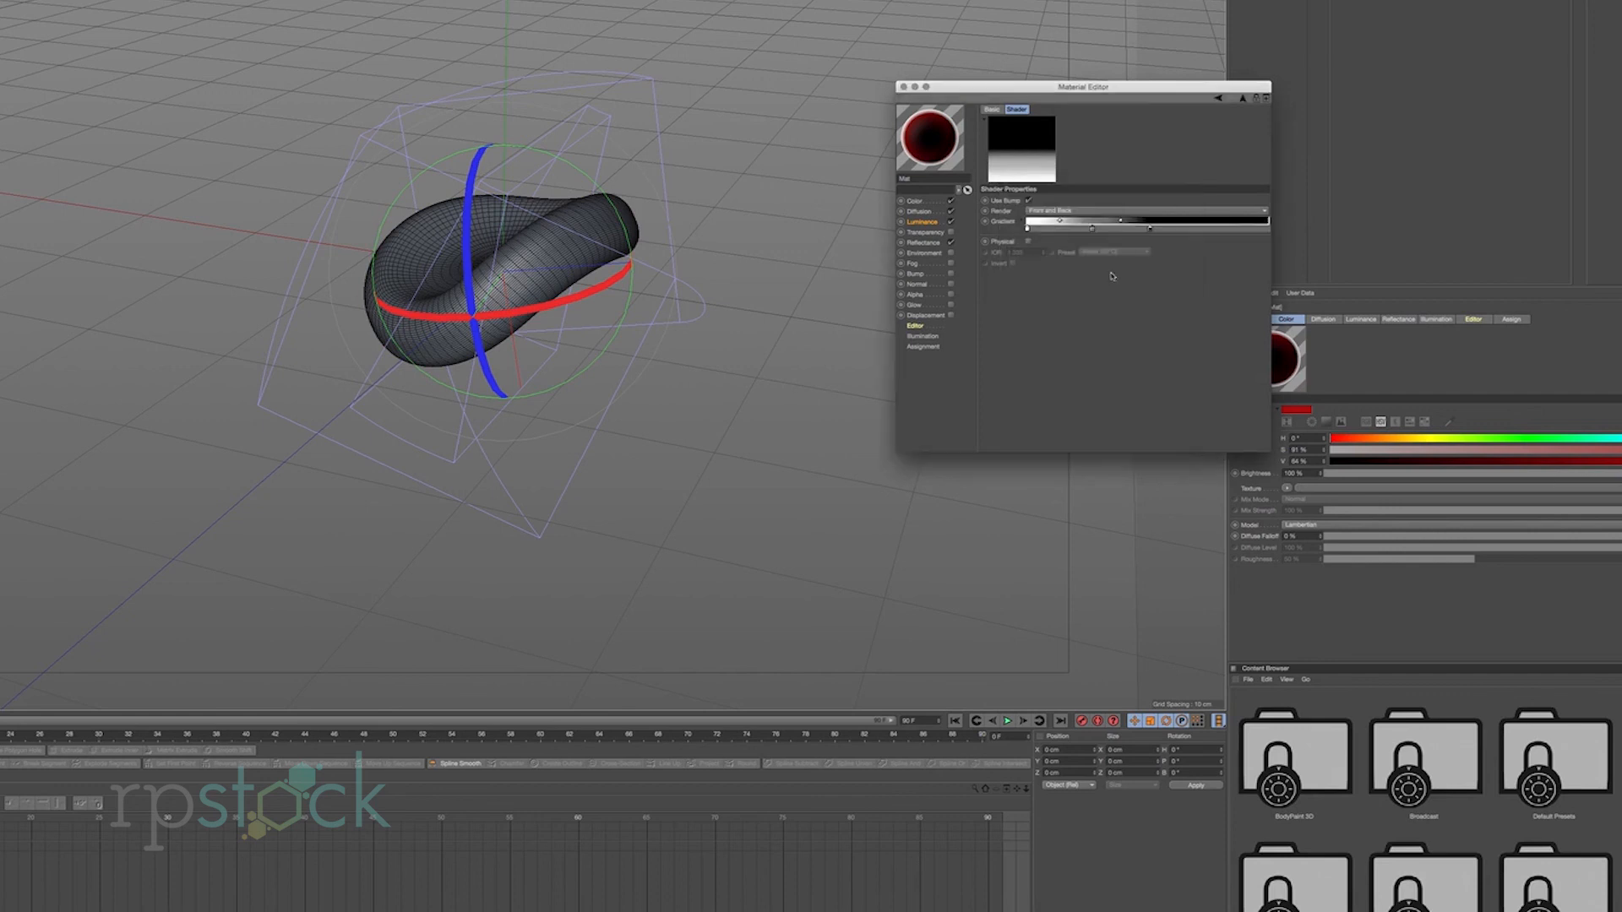
drag(1150, 232, 1157, 229)
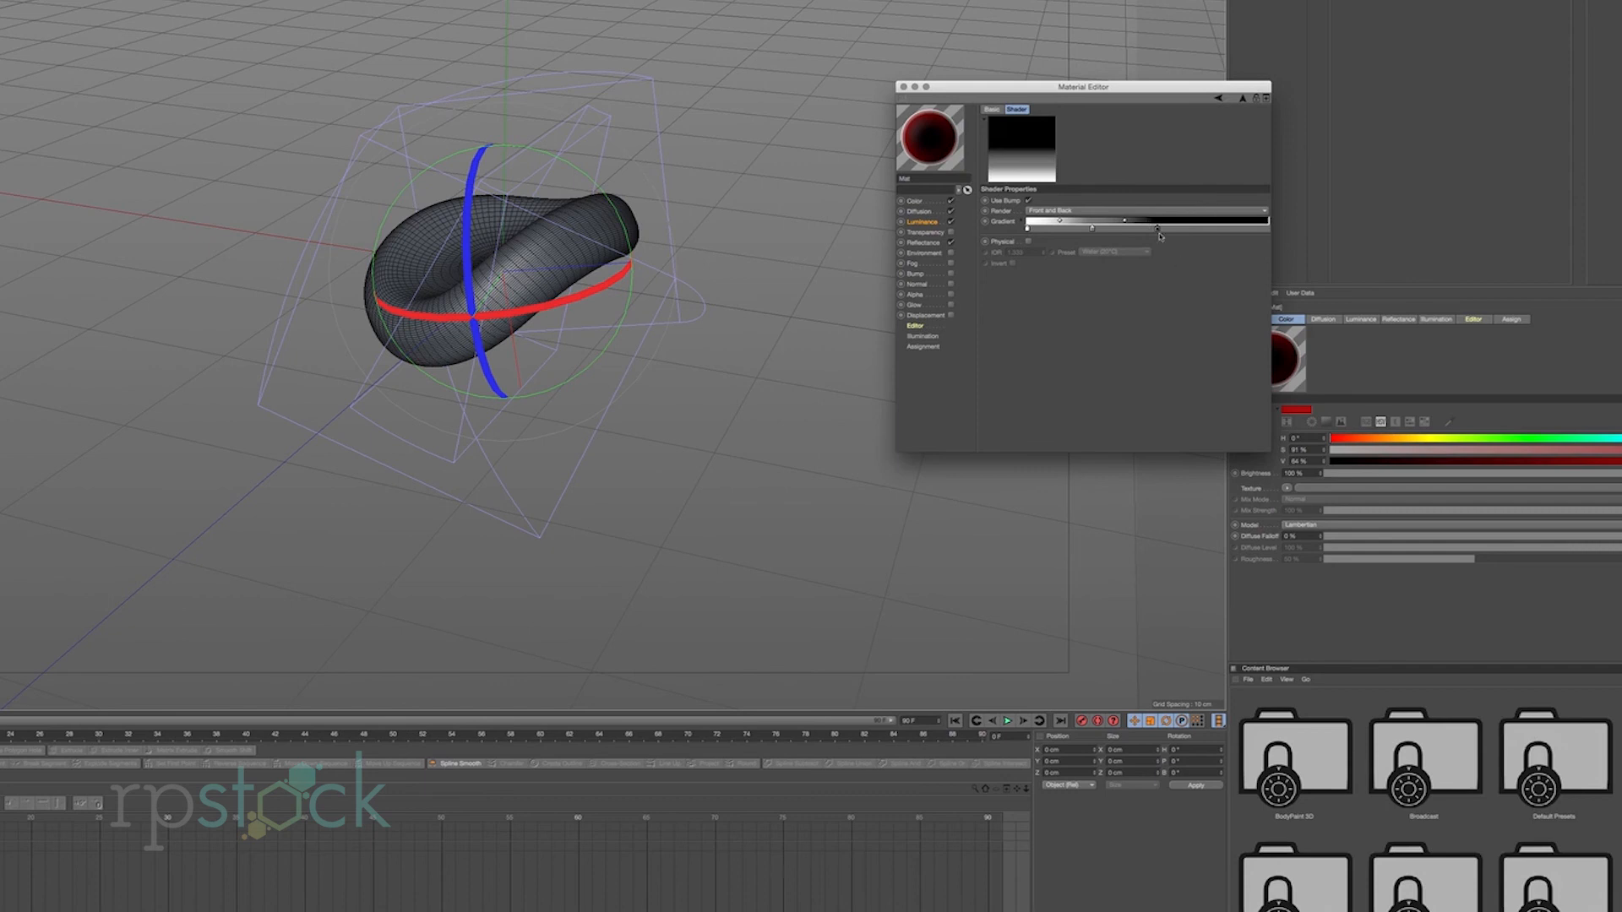
drag(1158, 233, 1078, 228)
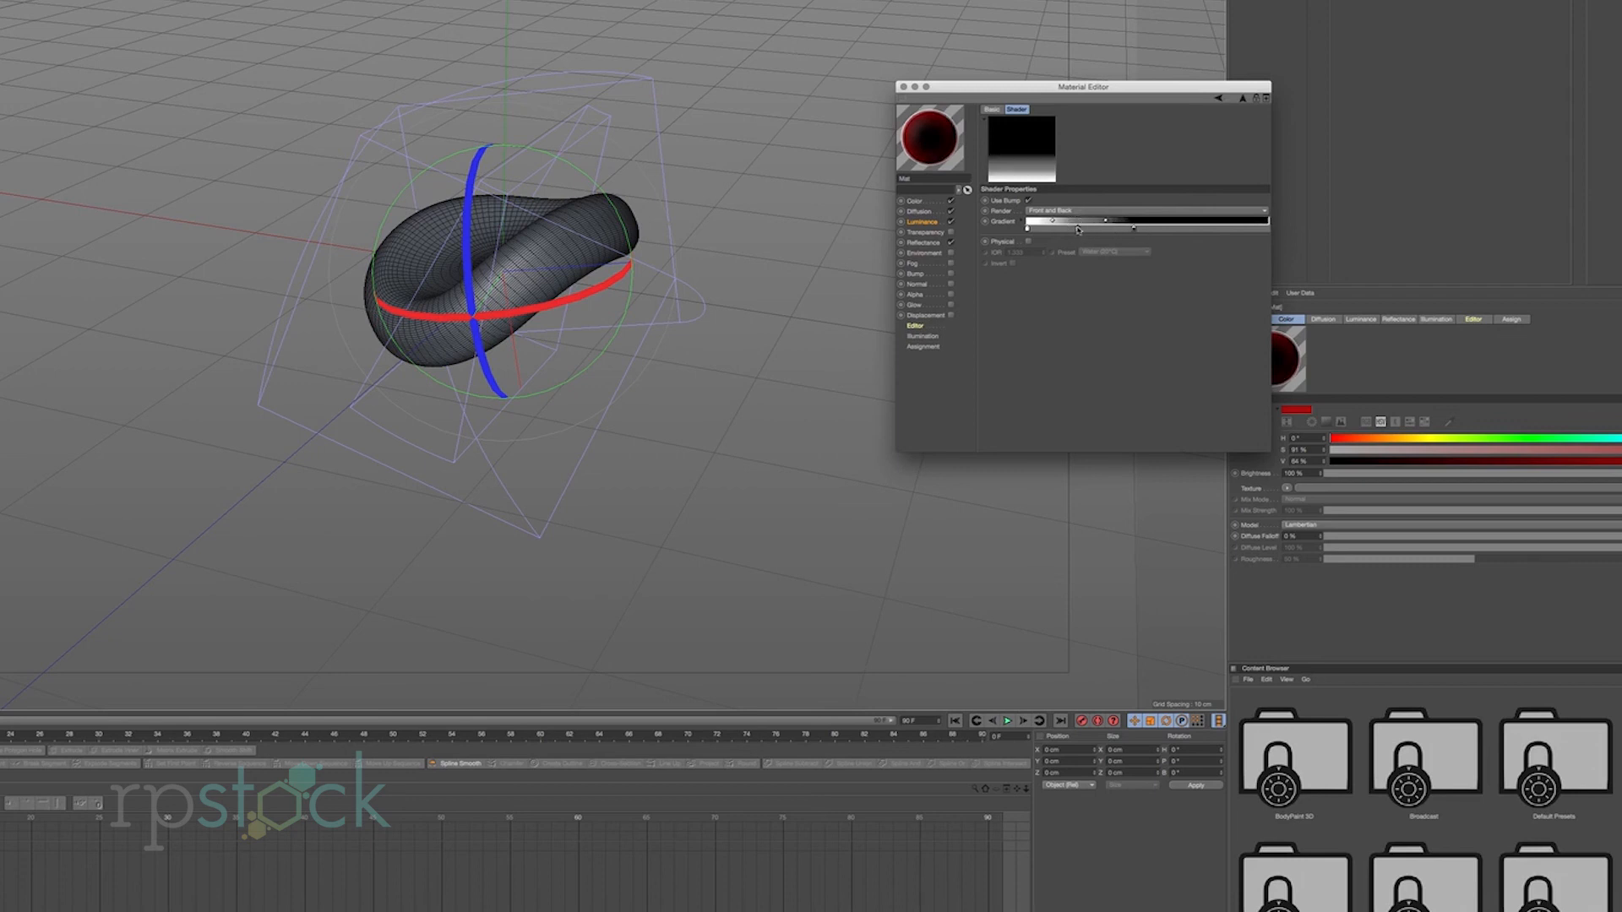
Apply the red material to the Subdivision Surface and render the viewport to examine the shaded cell.
drag(1003, 90, 929, 54)
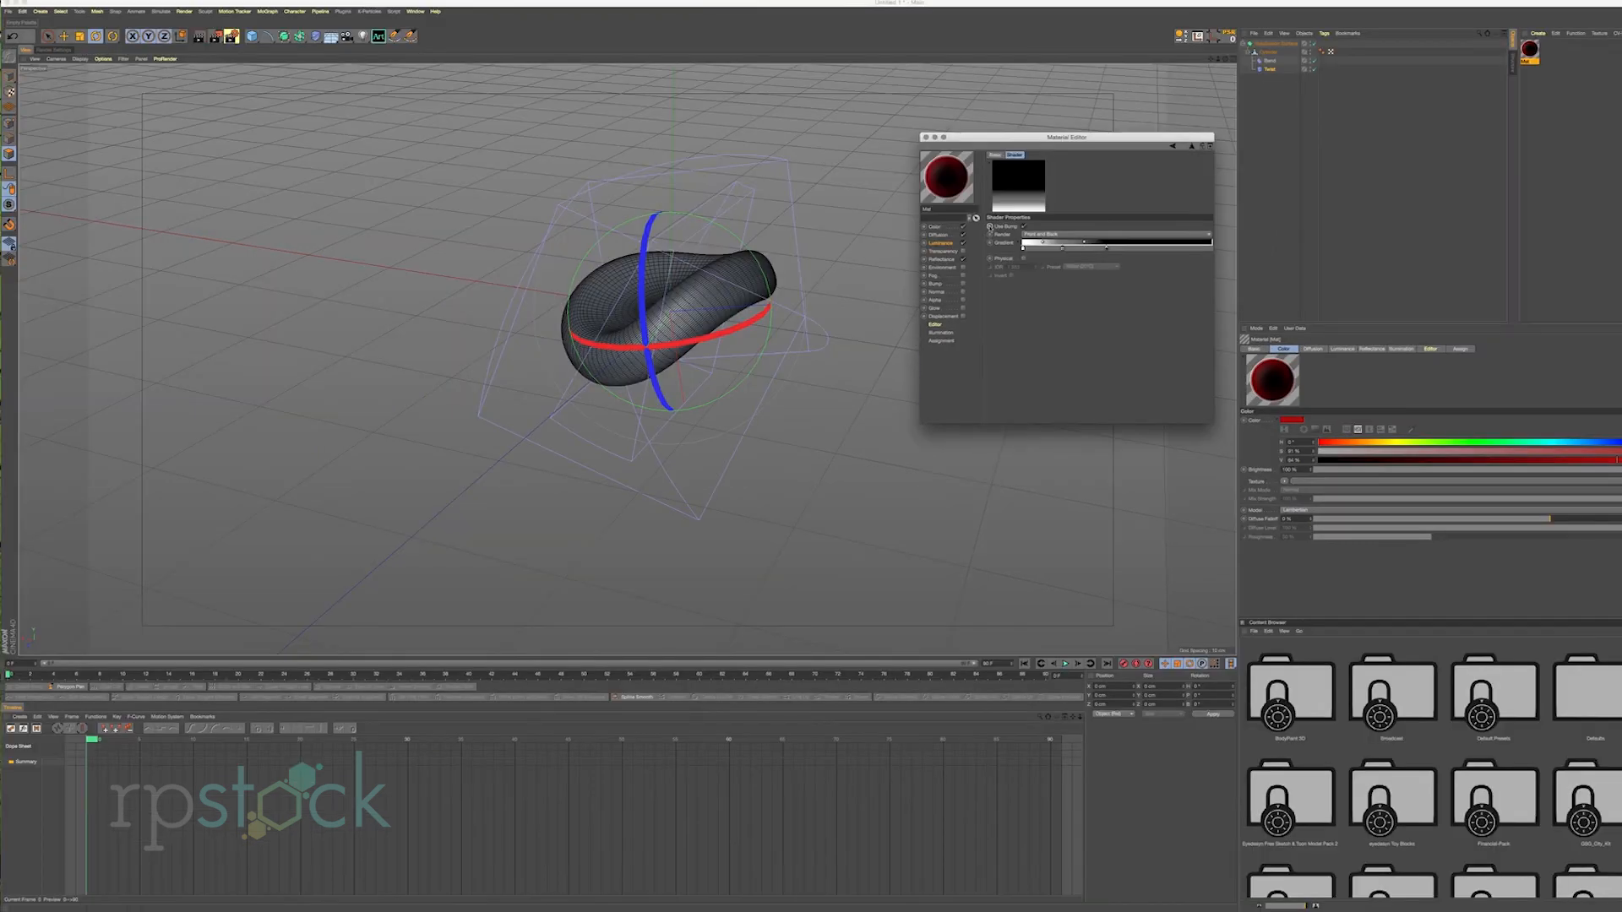
drag(1528, 49, 1271, 44)
alt+drag(782, 420, 771, 413)
key(alt+r)
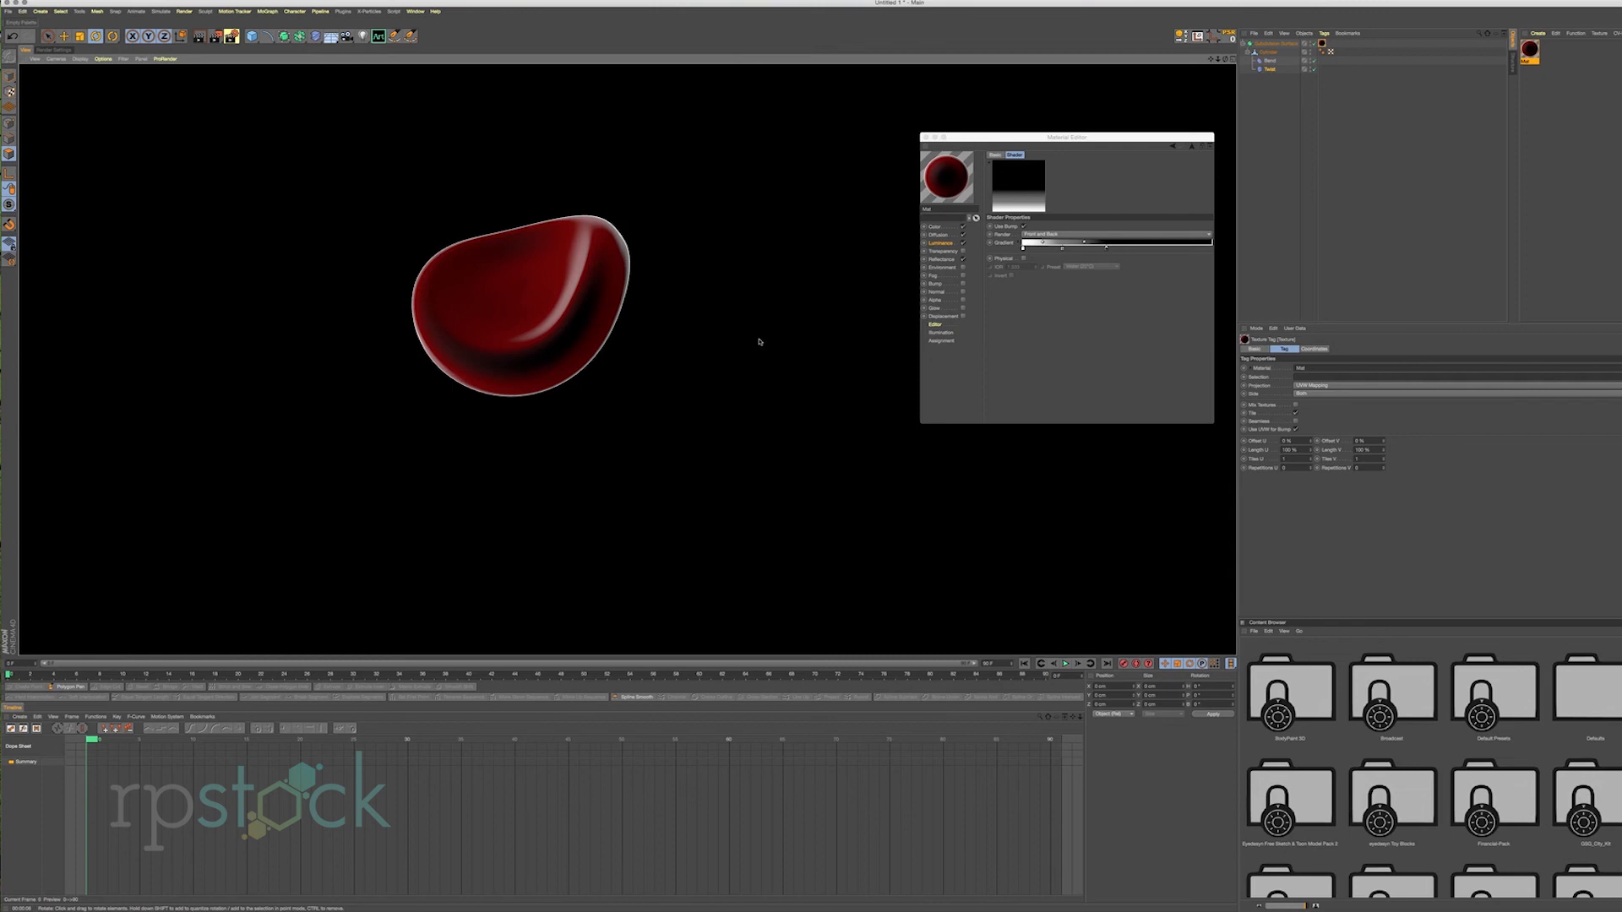
Replace the material's default specular with a Beckmann reflection layer and set its layer Fresnel to Dielectric.
click(941, 259)
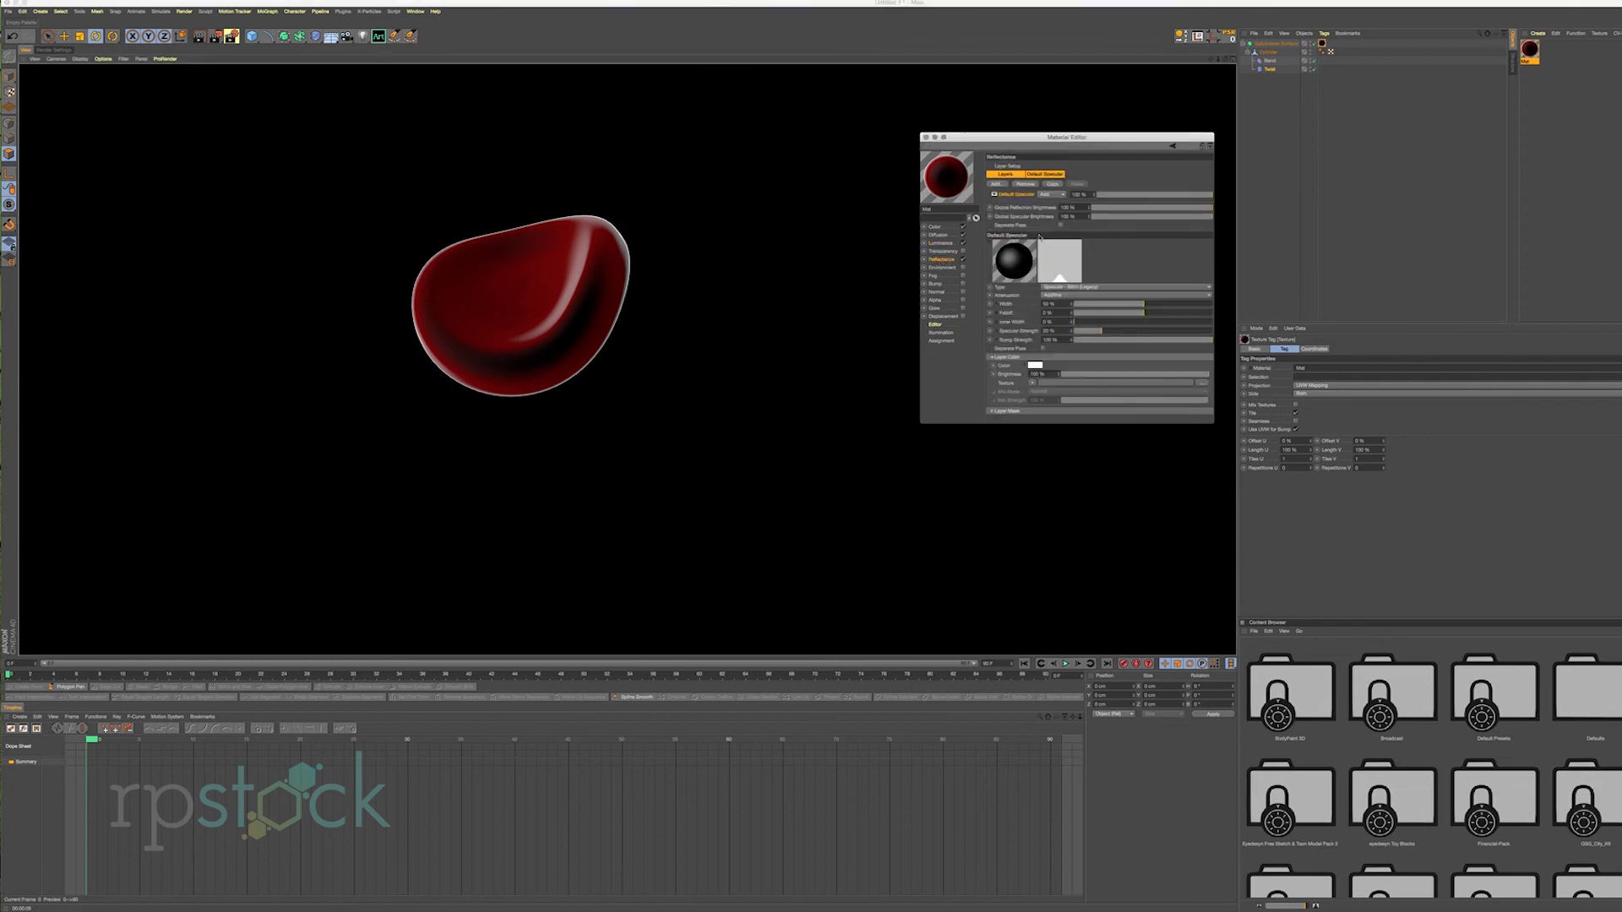
click(1024, 184)
click(998, 184)
click(1024, 193)
click(1009, 402)
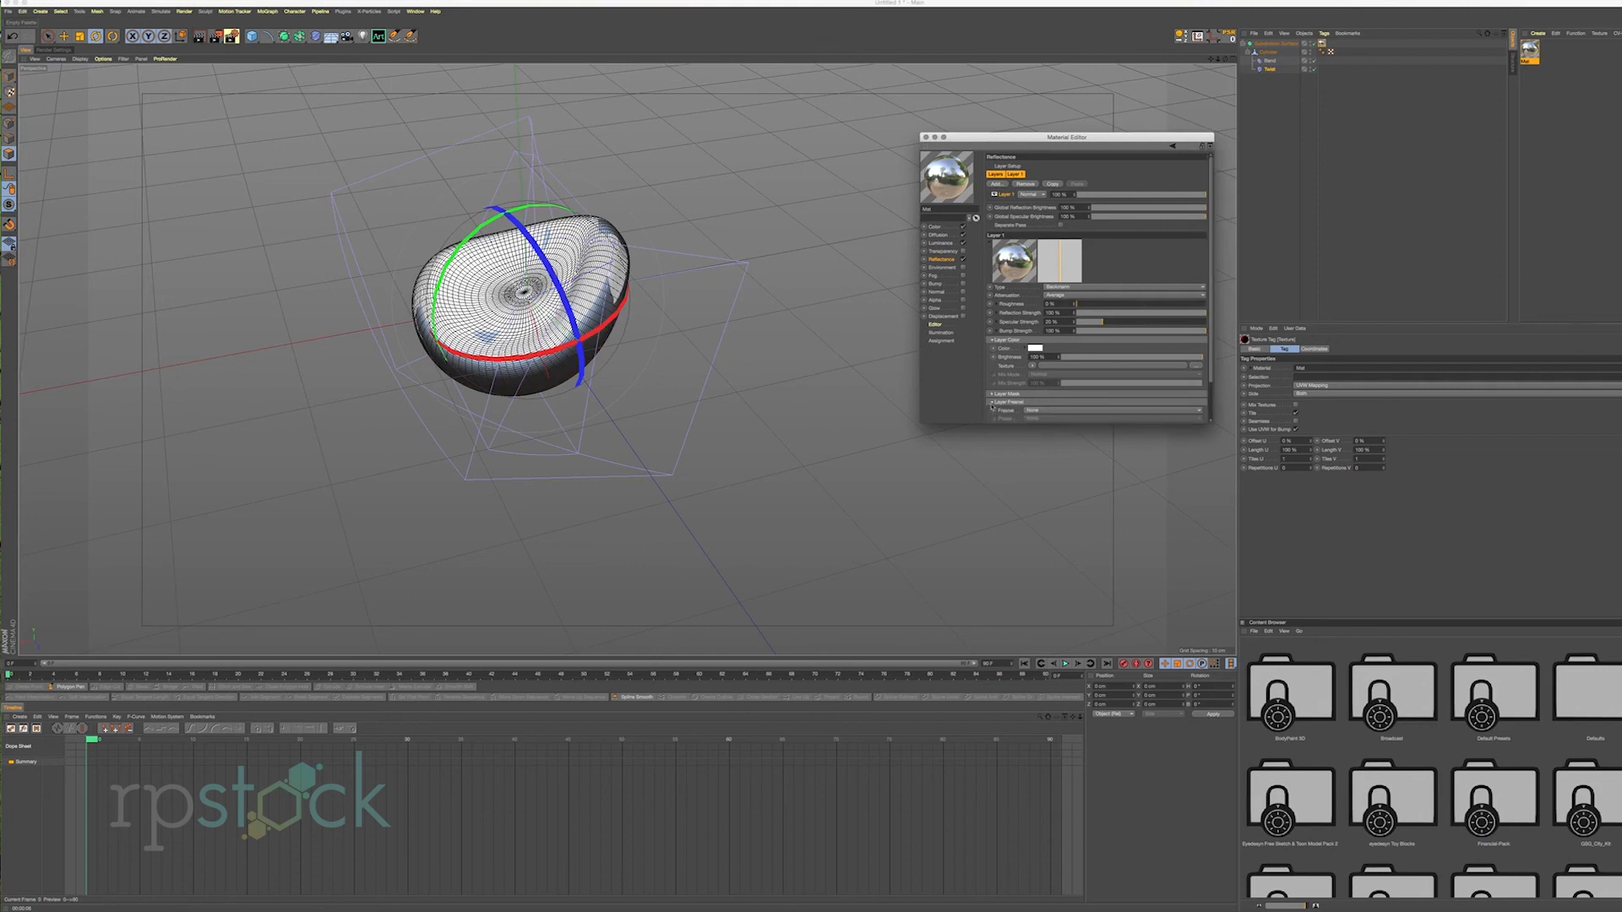
scroll(1022, 404, down, 2)
click(1032, 369)
click(1038, 384)
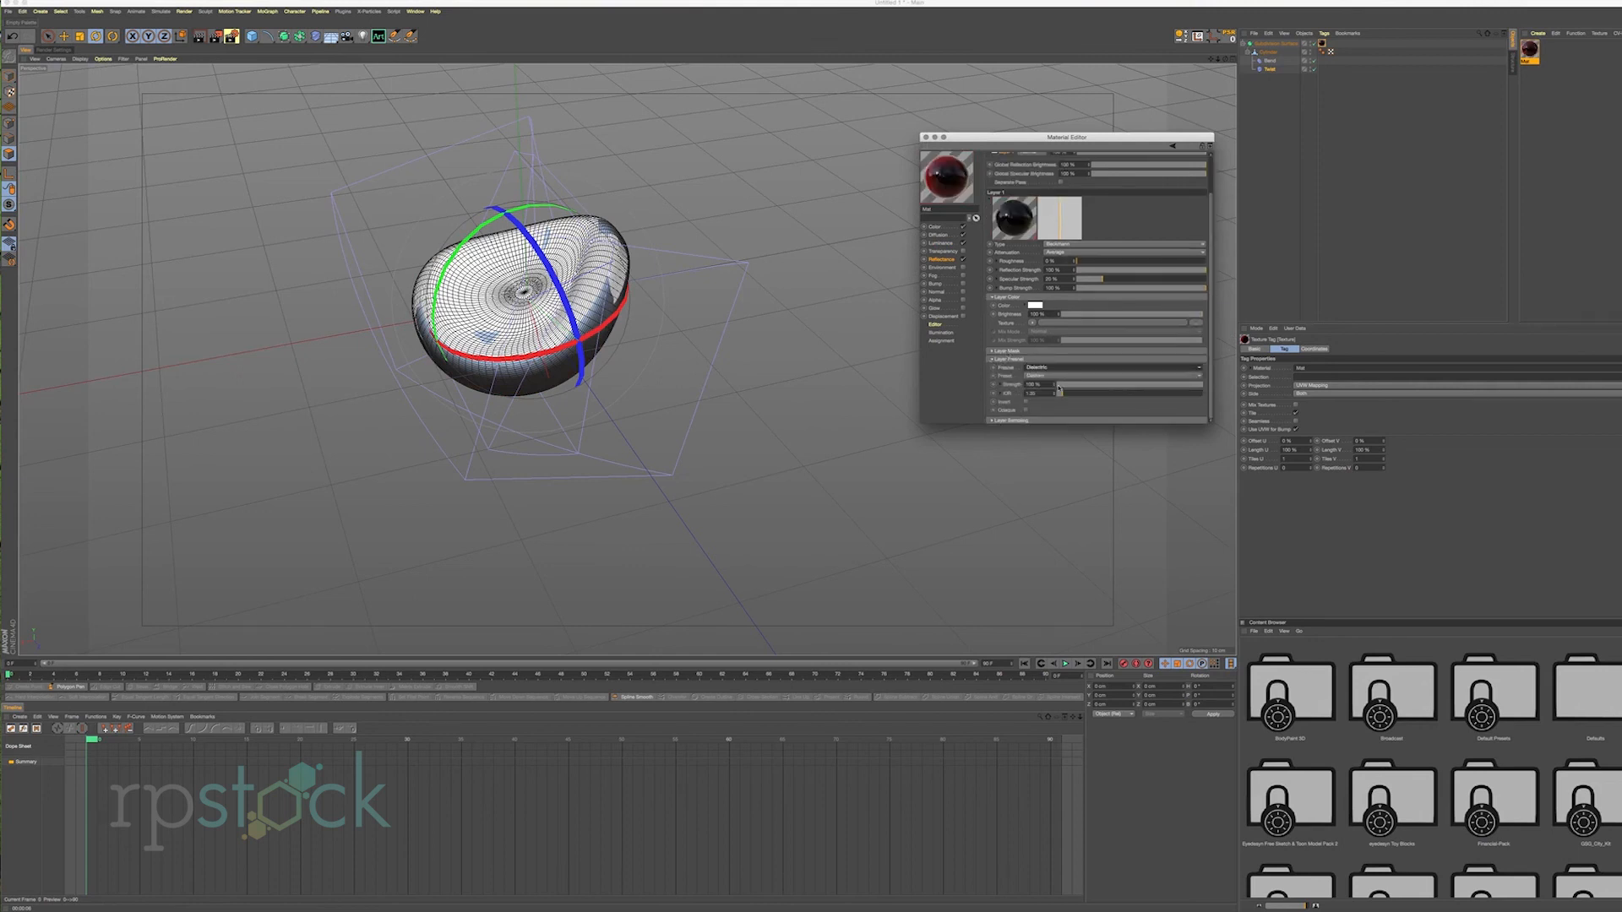
Lower the reflection layer's opacity to about 25% and check the reference images in Preview for comparison.
scroll(1102, 234, up, 2)
click(1123, 195)
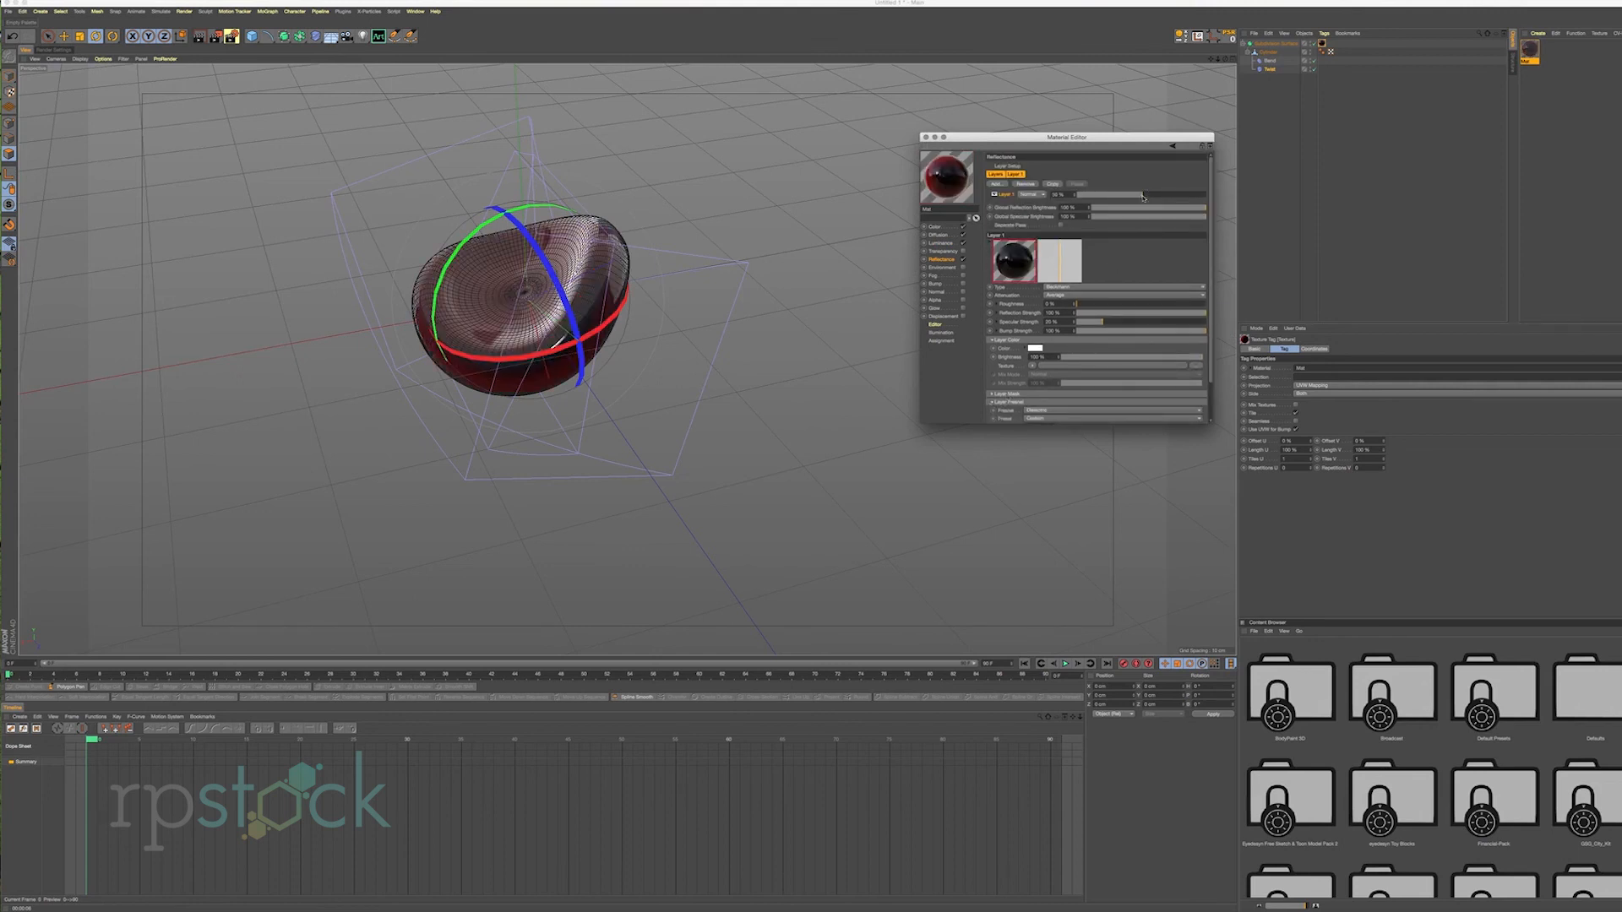
drag(1123, 194, 1113, 195)
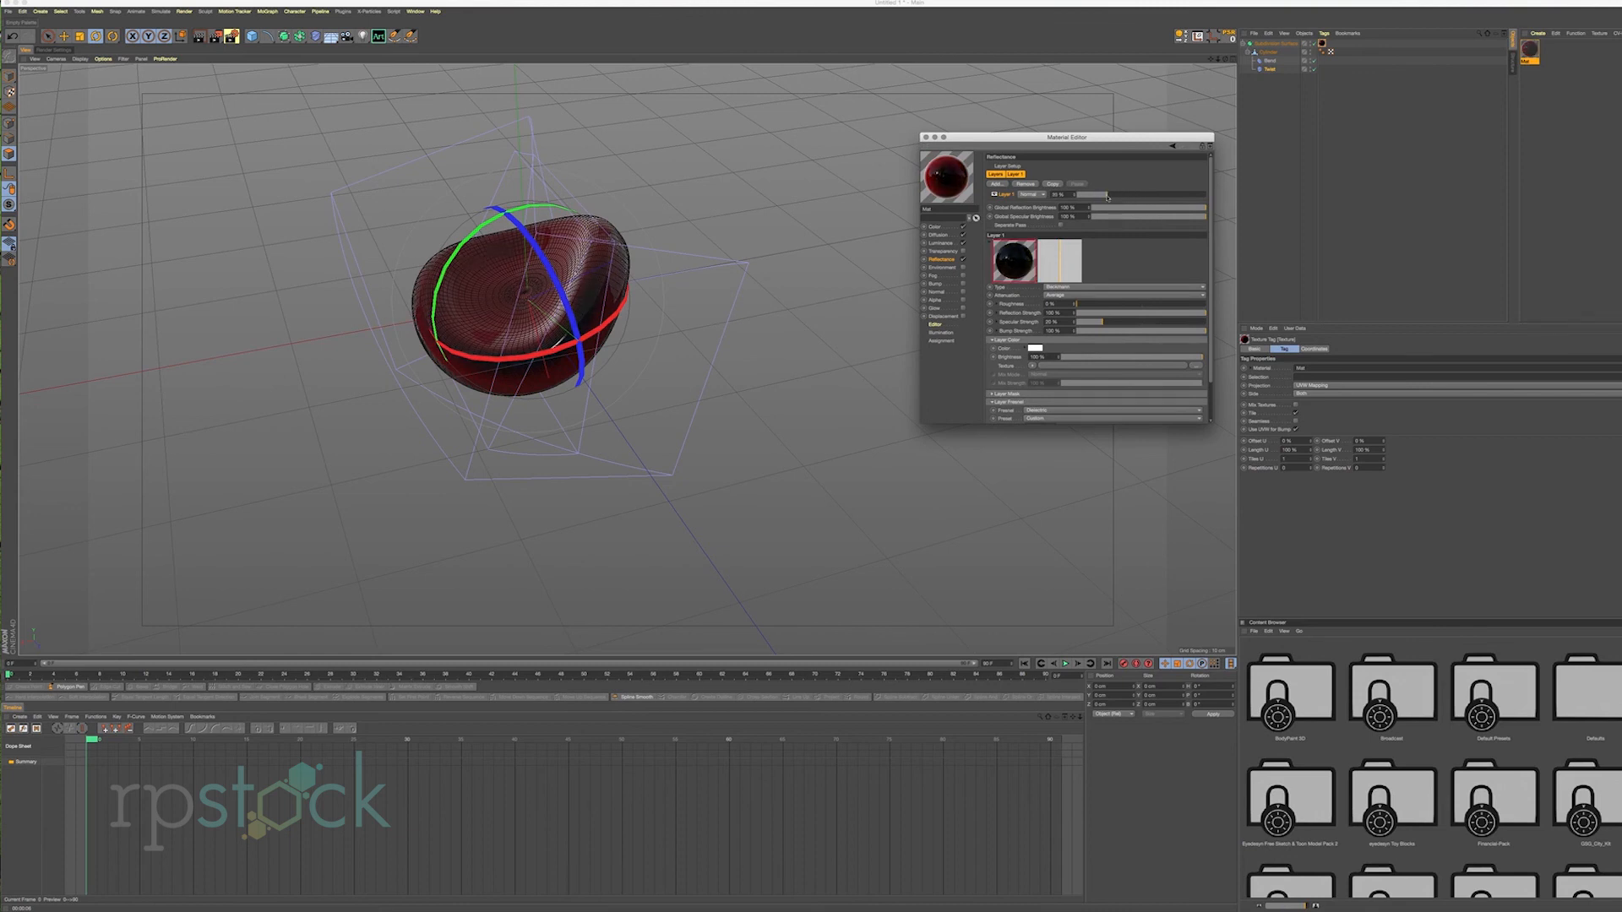
key(super+Tab)
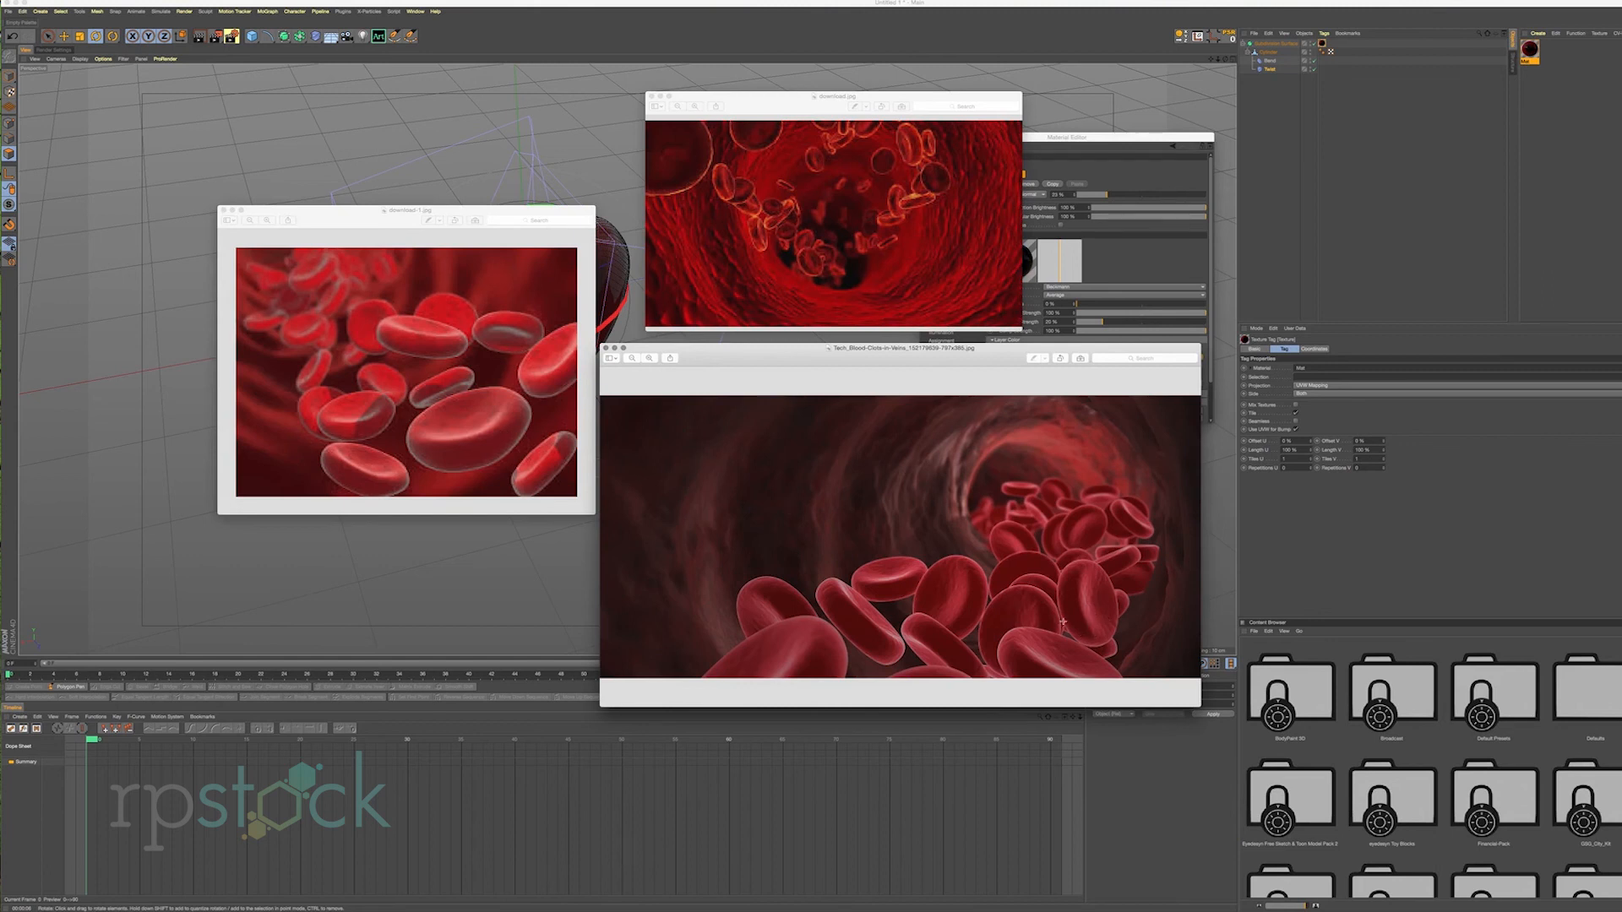
key(super+Tab)
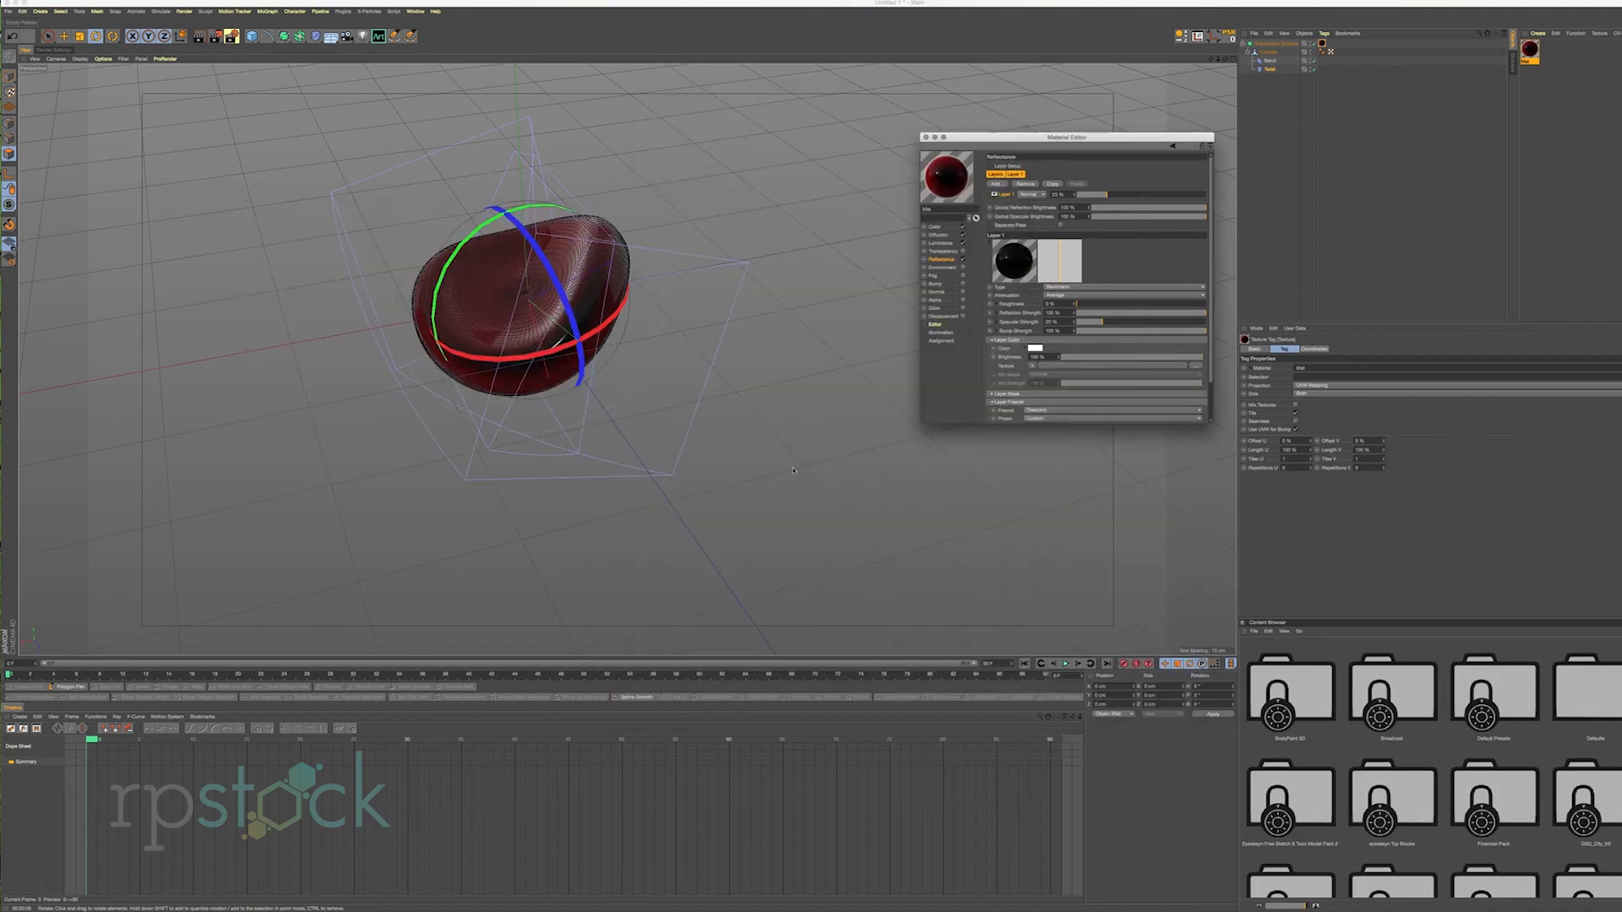
mouse_move(627, 359)
alt+mouse_down()
mouse_move(617, 375)
mouse_move(559, 371)
mouse_move(599, 351)
alt+mouse_up()
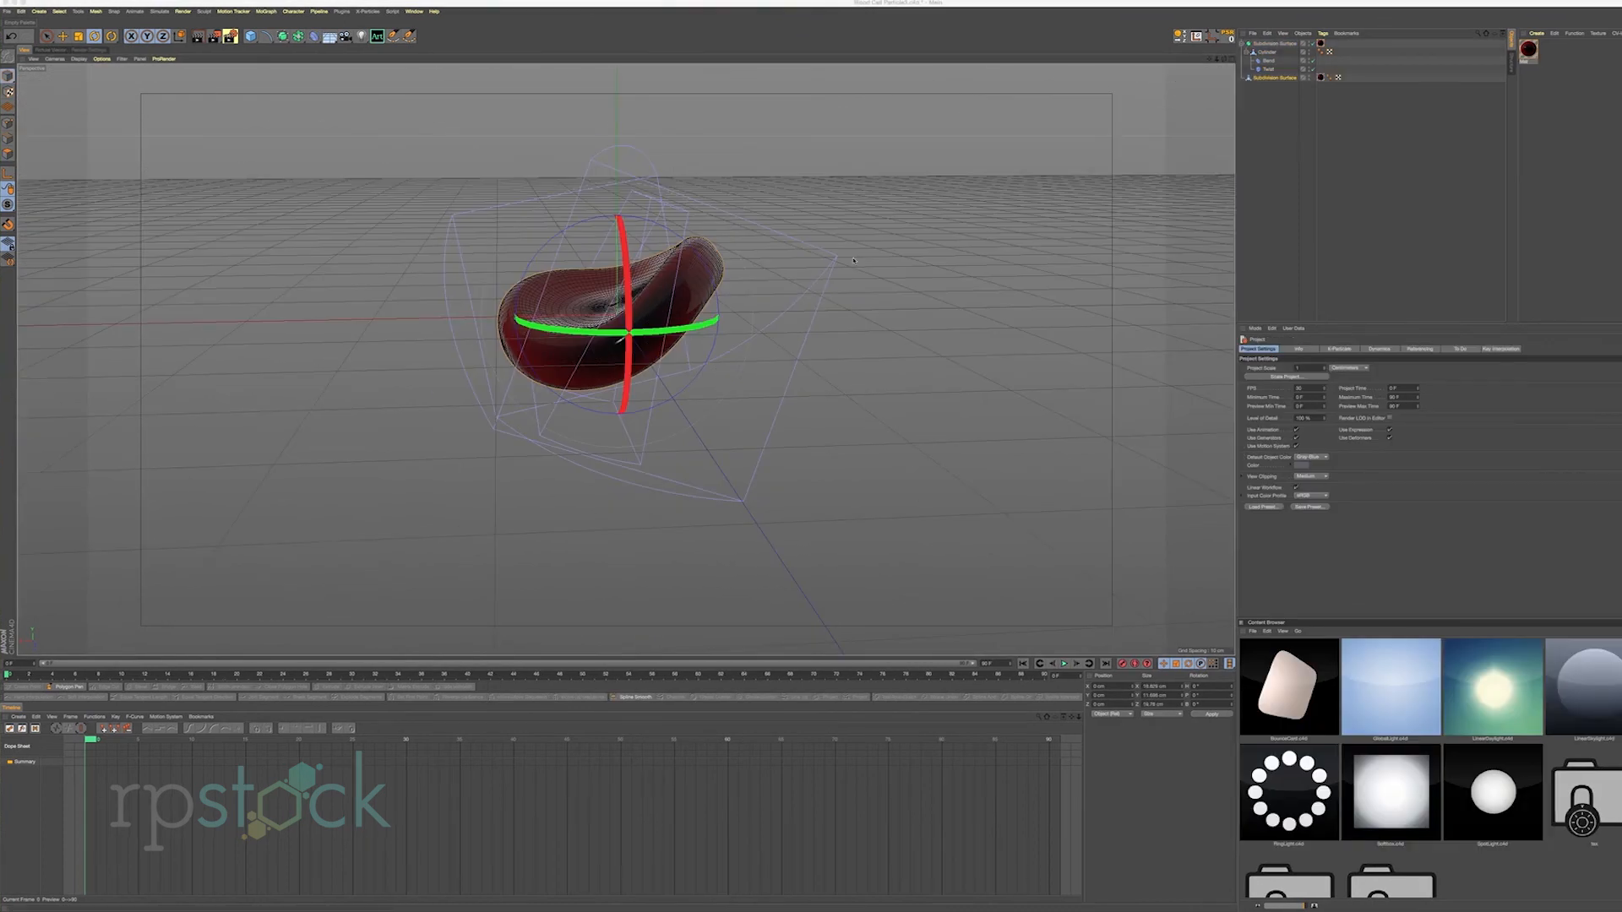
alt+drag(853, 260, 828, 296)
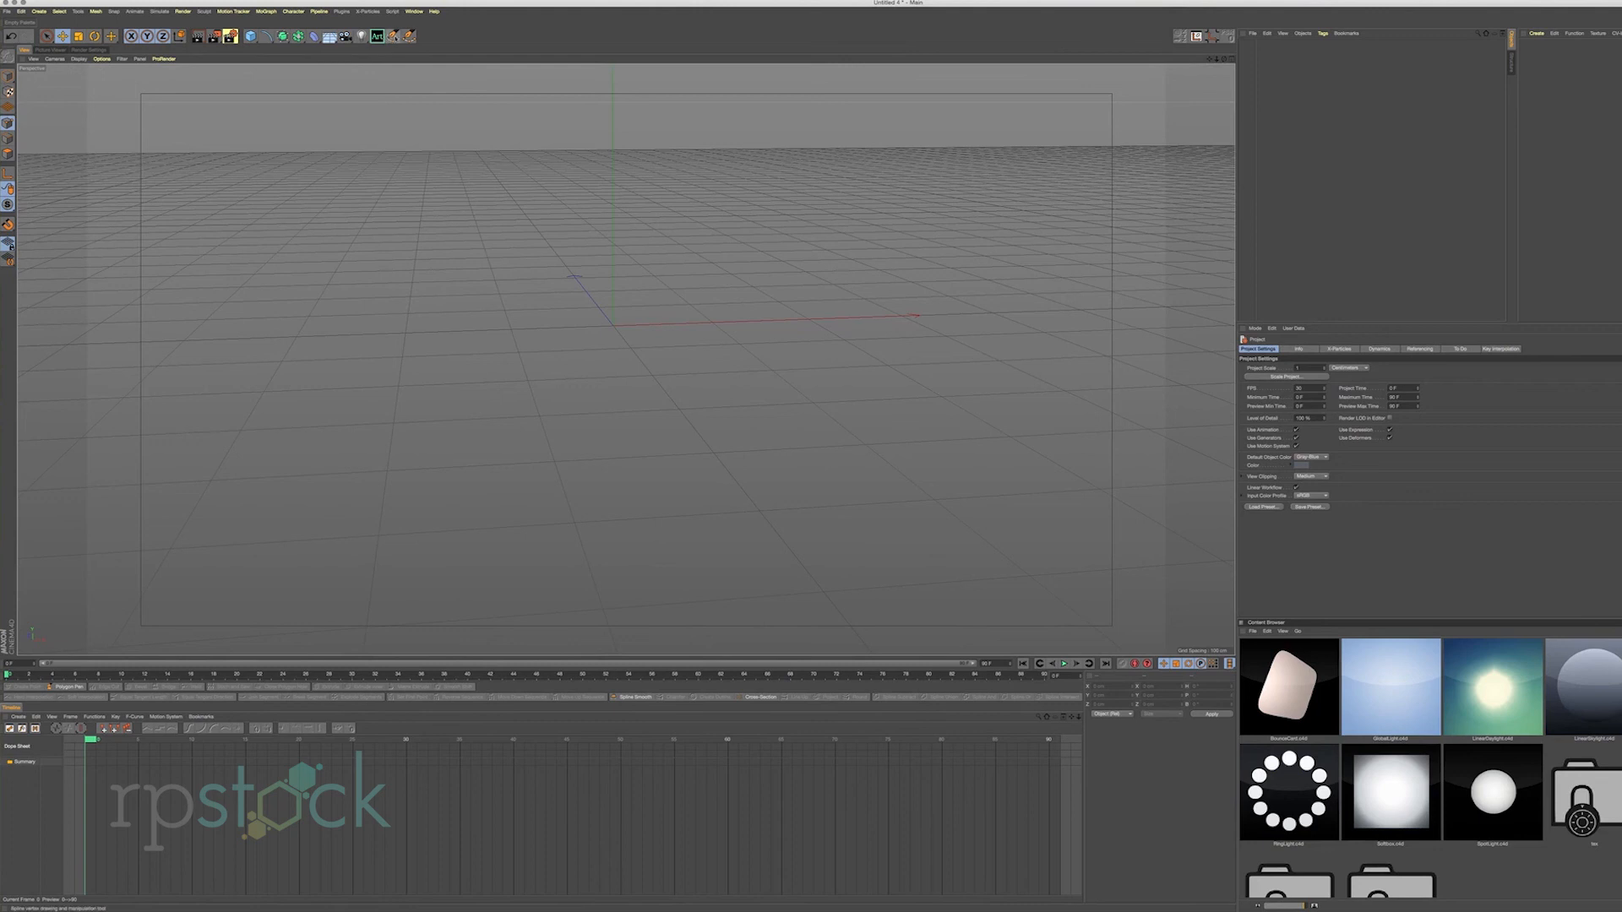
Draw an irregular closed Bezier spline loop around the origin in the Top view with the Pen tool.
click(393, 35)
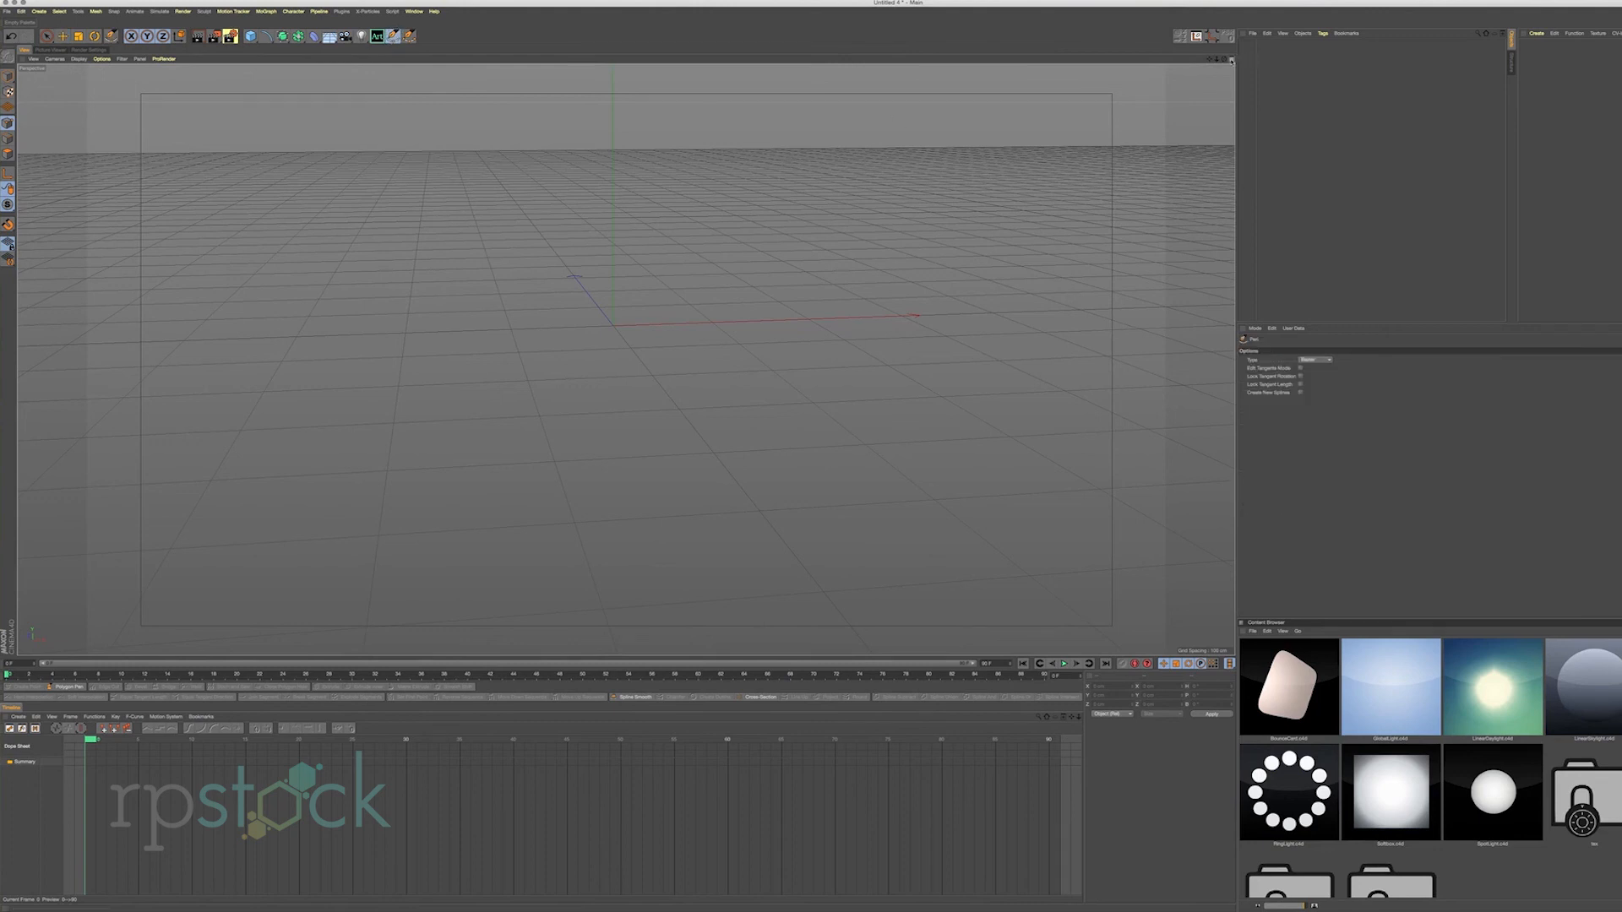
click(1234, 58)
scroll(923, 192, down, 3)
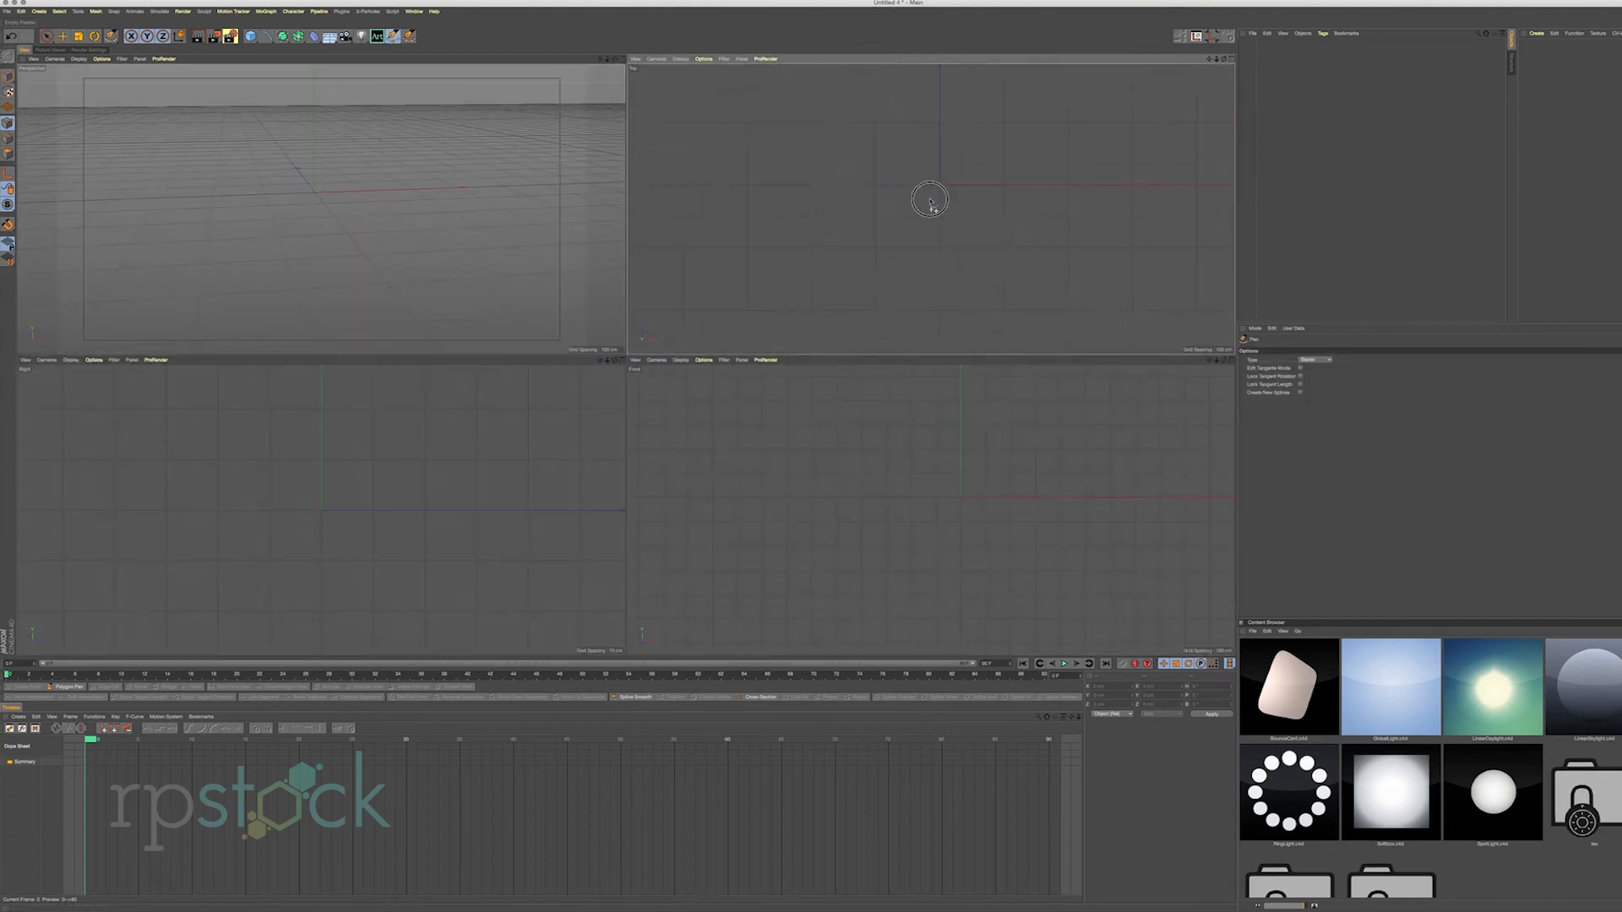
click(745, 251)
drag(859, 273, 1062, 309)
drag(1136, 263, 1160, 210)
drag(1139, 126, 1049, 75)
drag(1007, 116, 941, 149)
drag(872, 115, 808, 100)
drag(724, 101, 680, 215)
drag(696, 275, 709, 277)
click(744, 252)
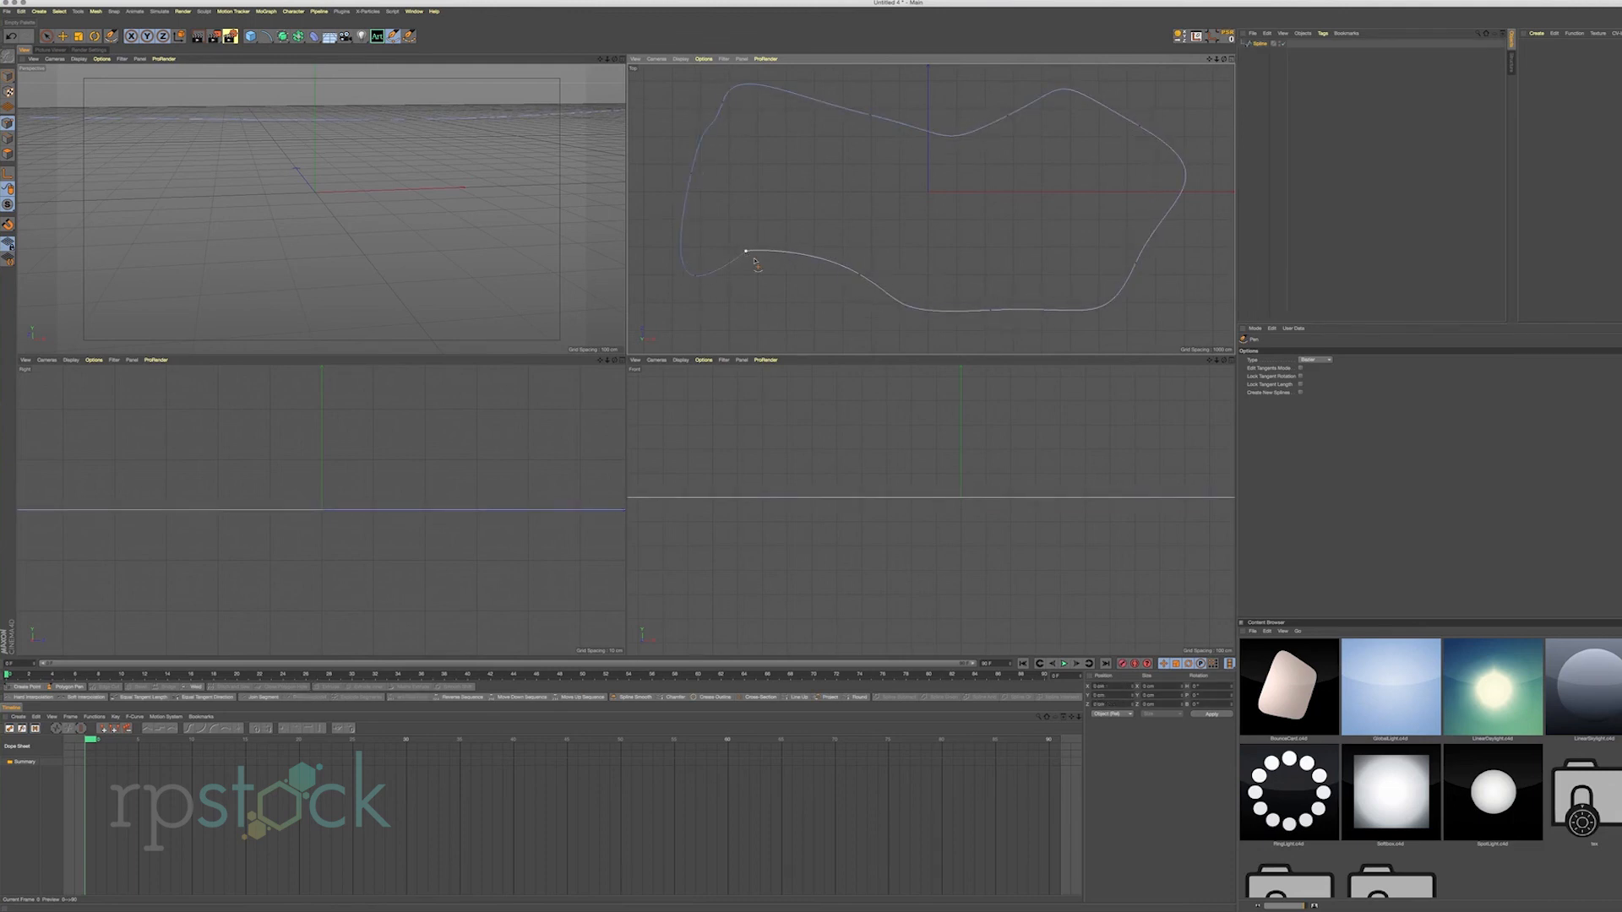
Try the B-Spline type on the drawn spline and return it to Bezier.
click(1260, 44)
click(1314, 367)
click(1330, 402)
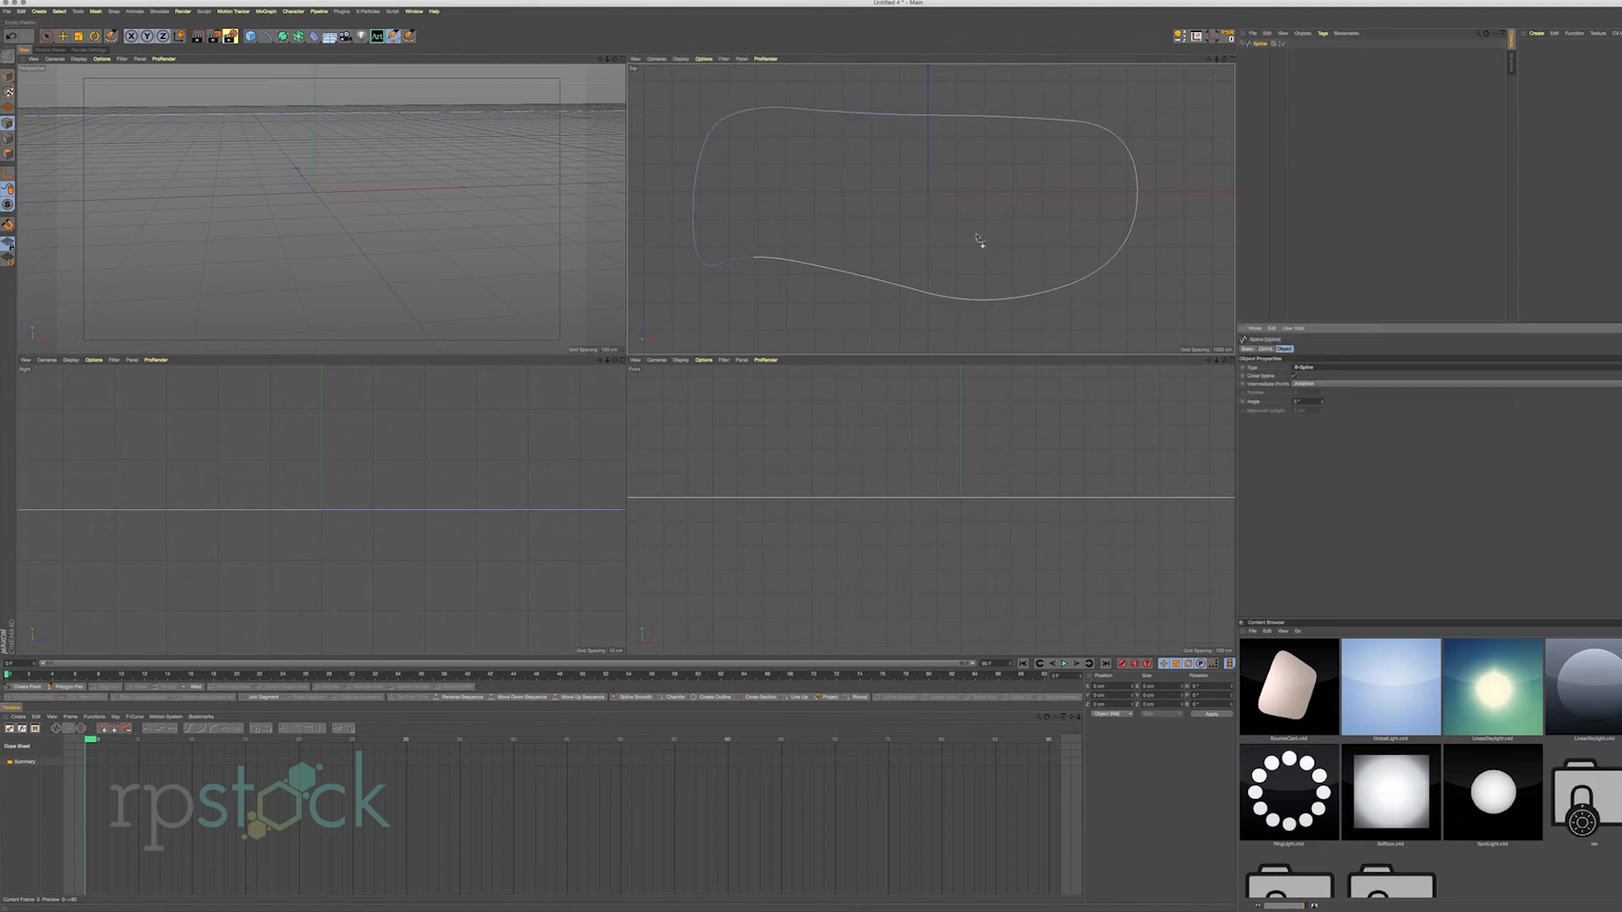
click(1318, 368)
click(1339, 411)
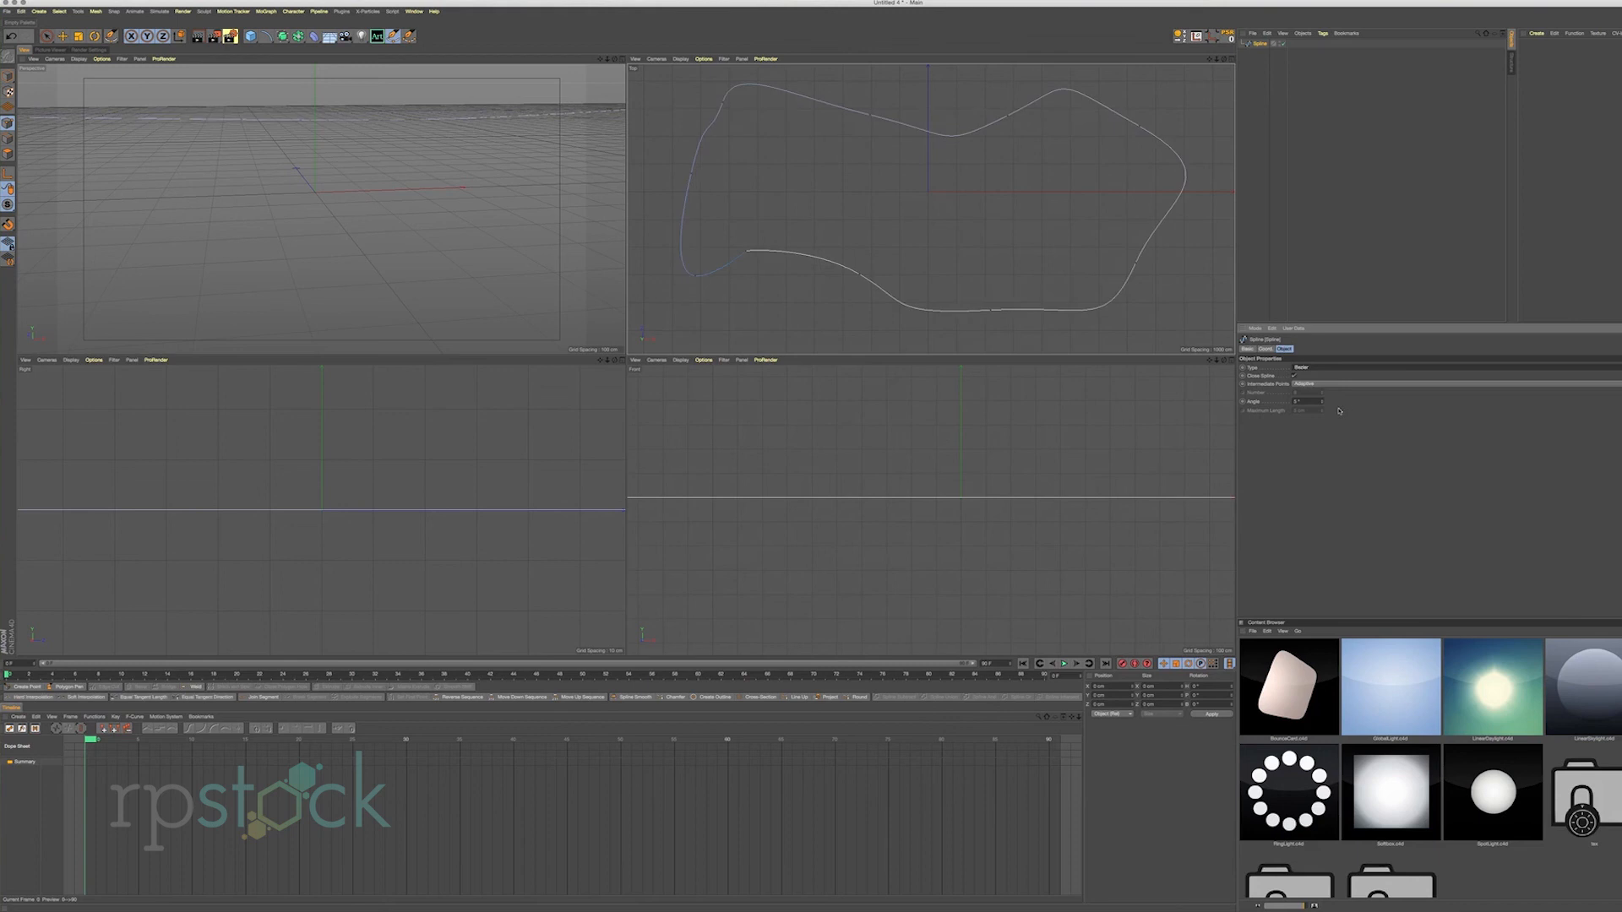
Examine the spline's start point up close to check where the path closes.
alt+drag(934, 208, 955, 156)
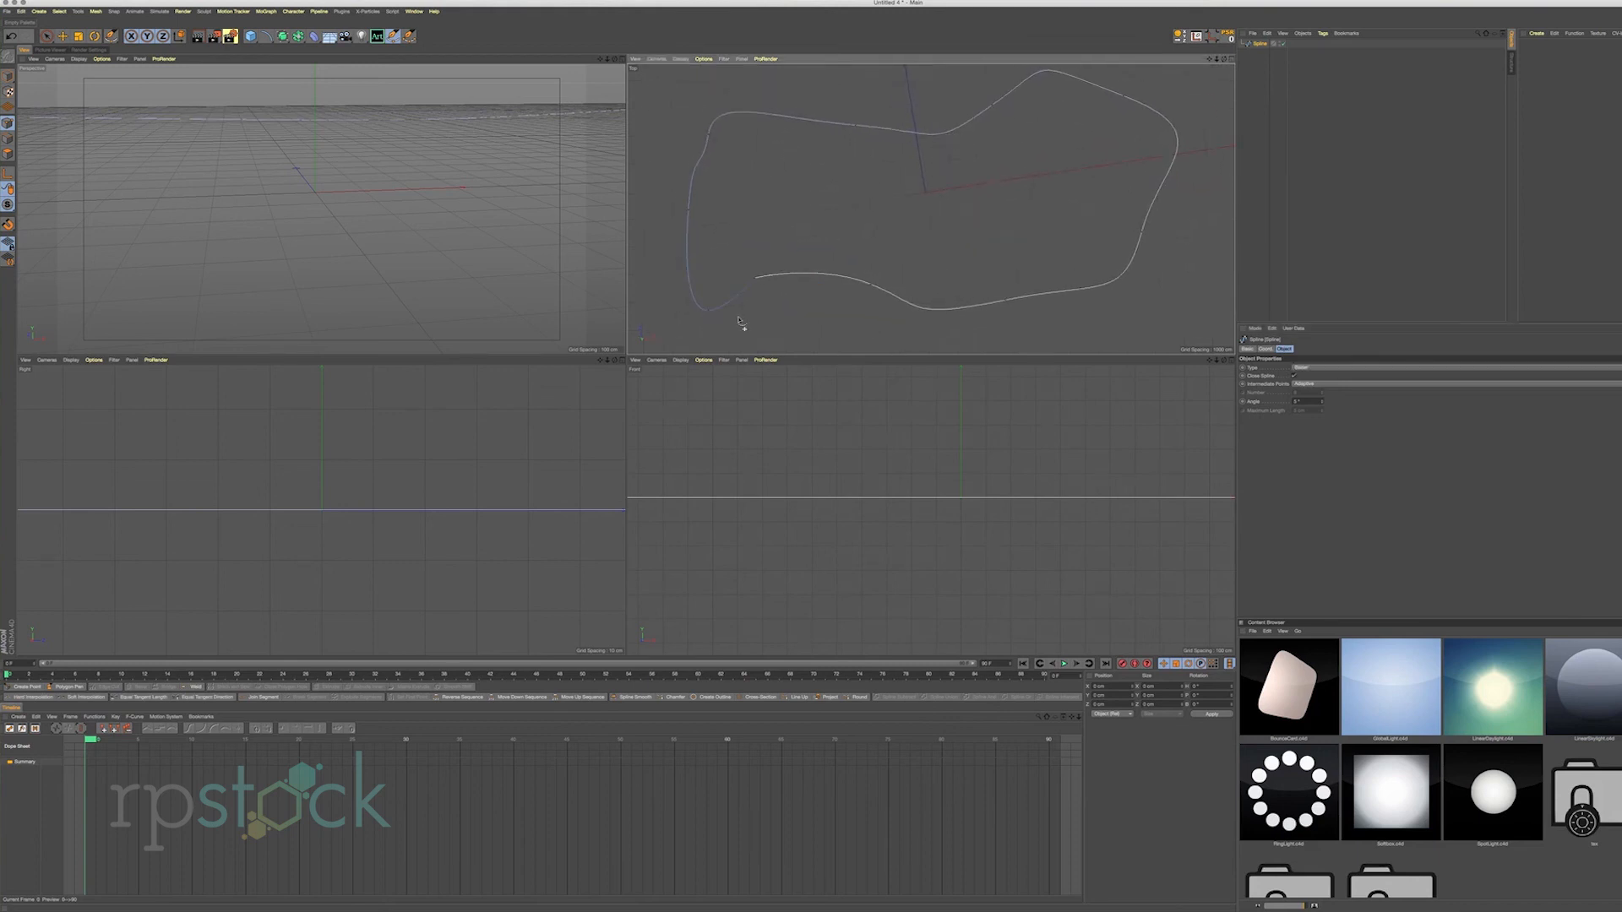
key(e)
click(756, 280)
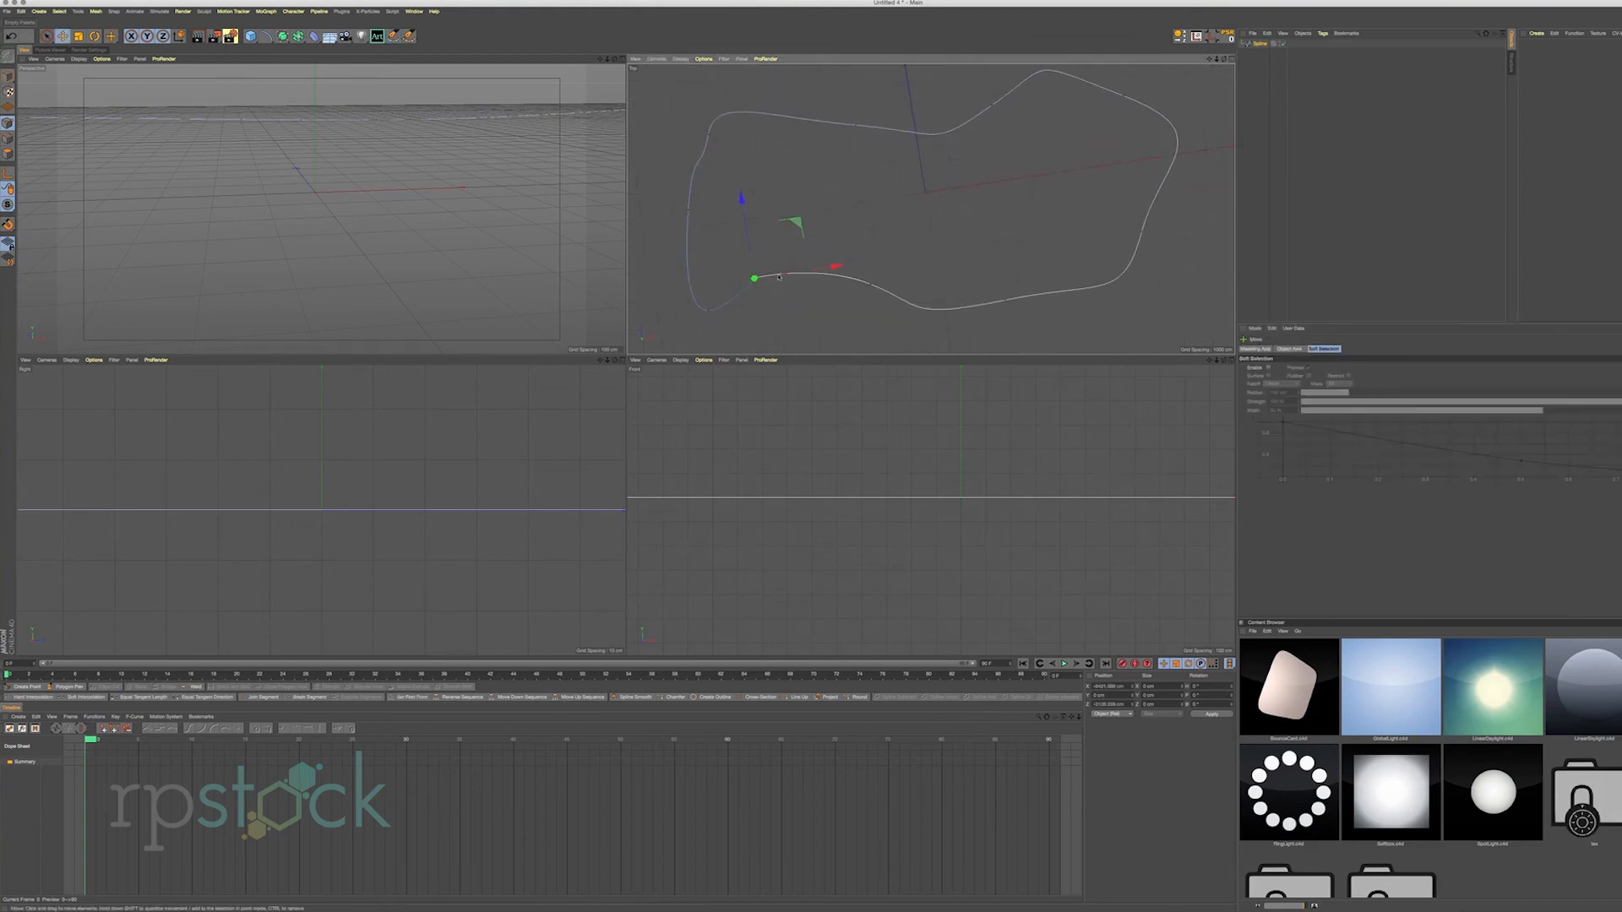
scroll(753, 280, up, 15)
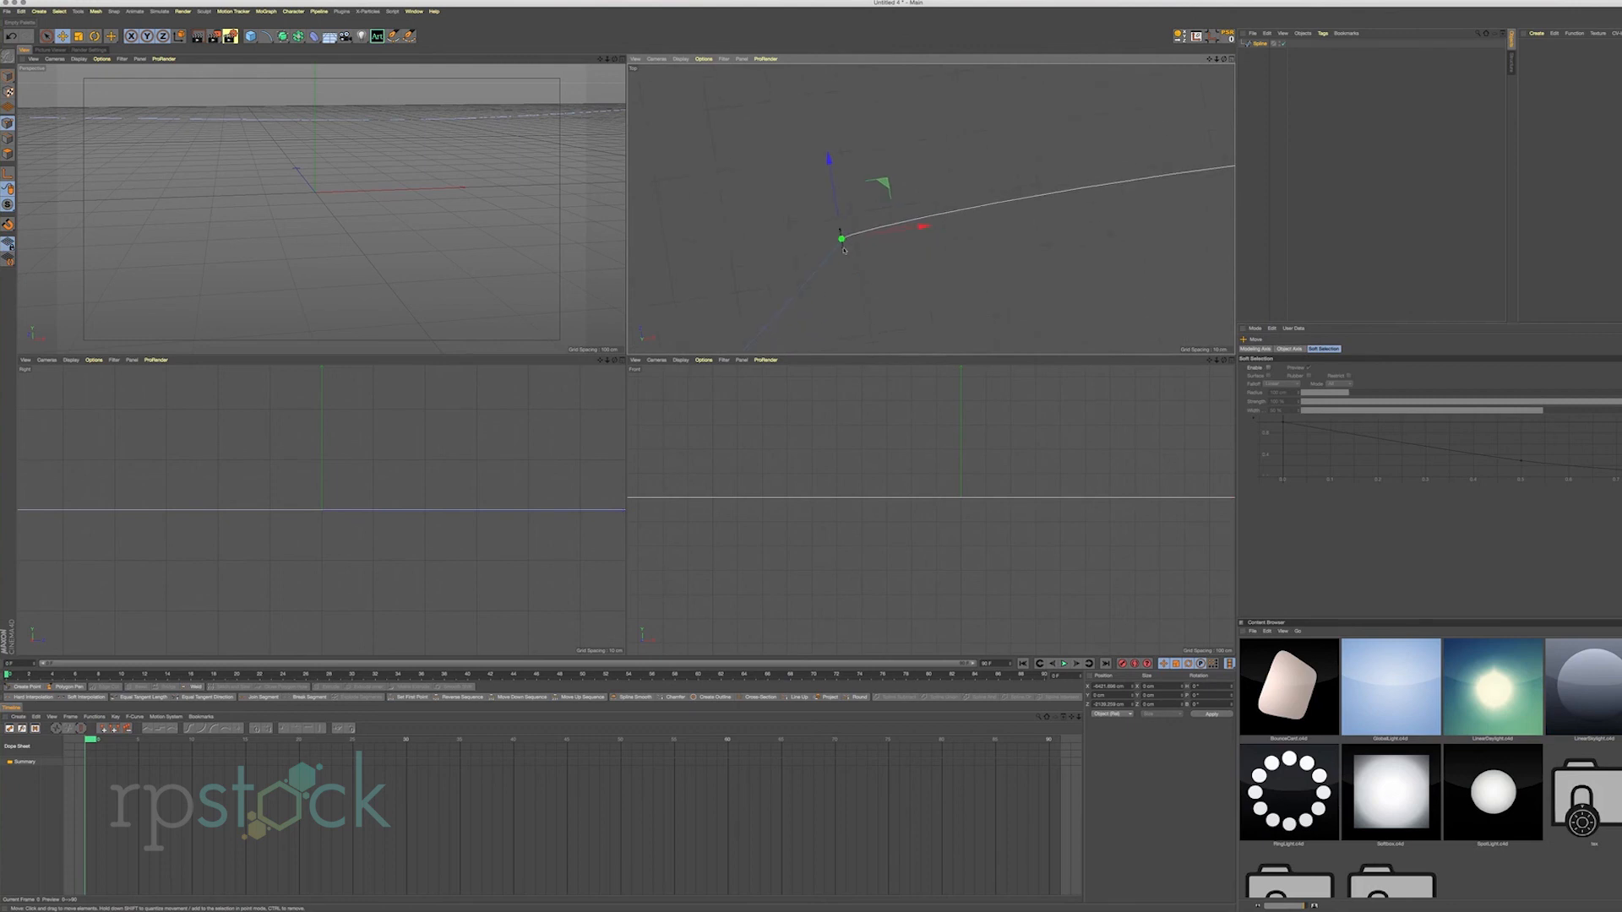
drag(834, 246, 710, 299)
scroll(959, 283, down, 15)
alt+middle_drag(1049, 229, 814, 239)
scroll(878, 245, down, 5)
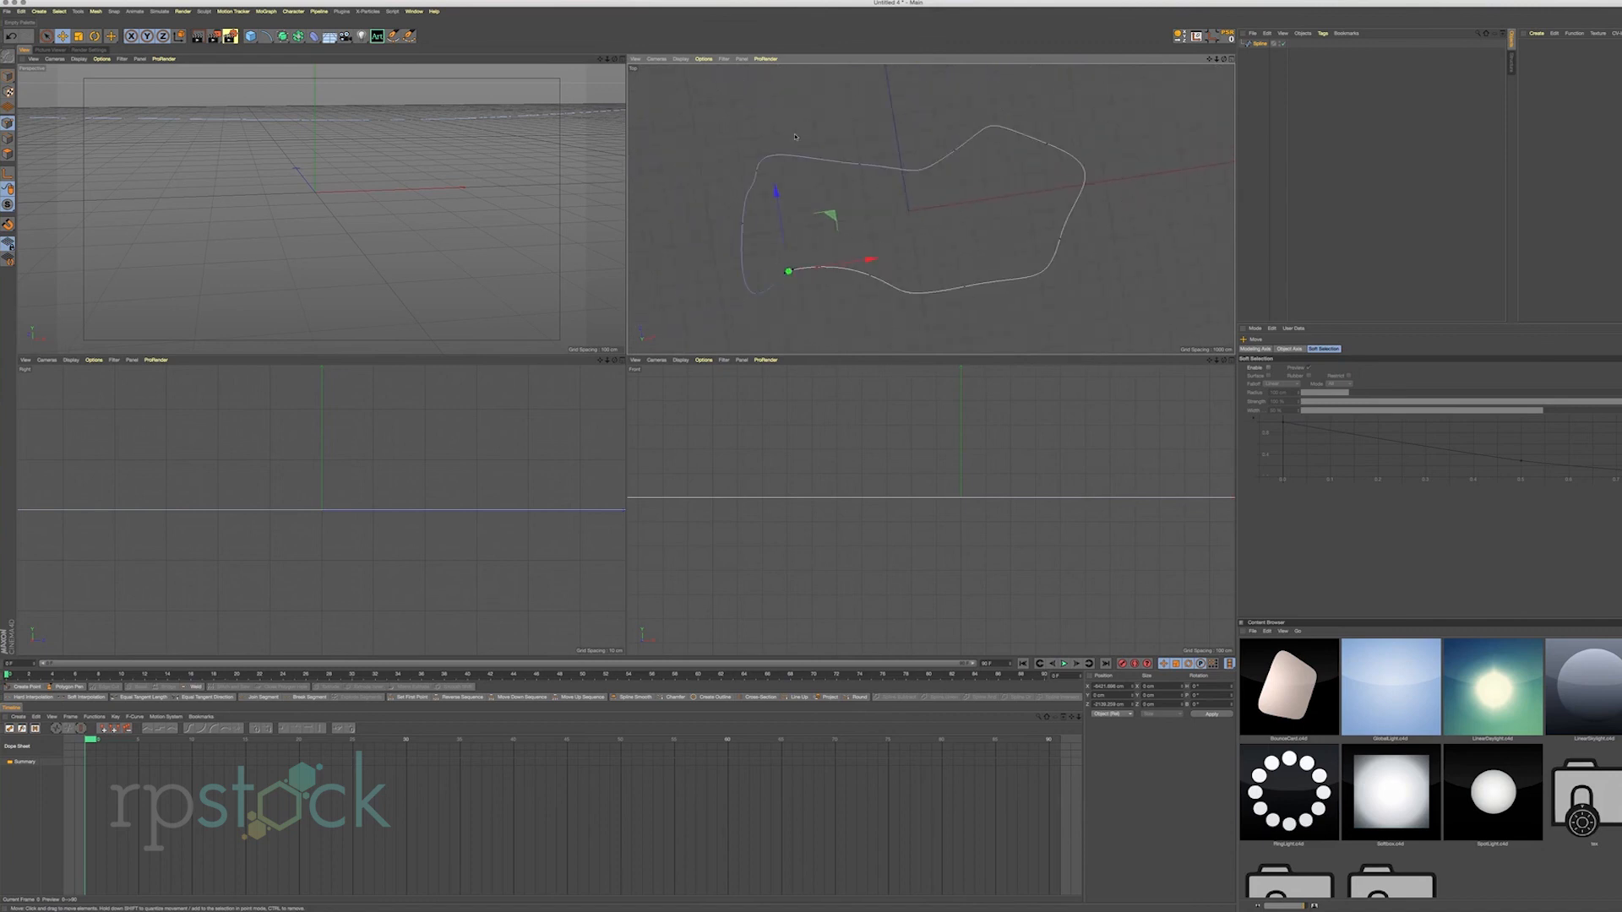
Scale the whole spline down as an object in the Perspective view.
key(F1)
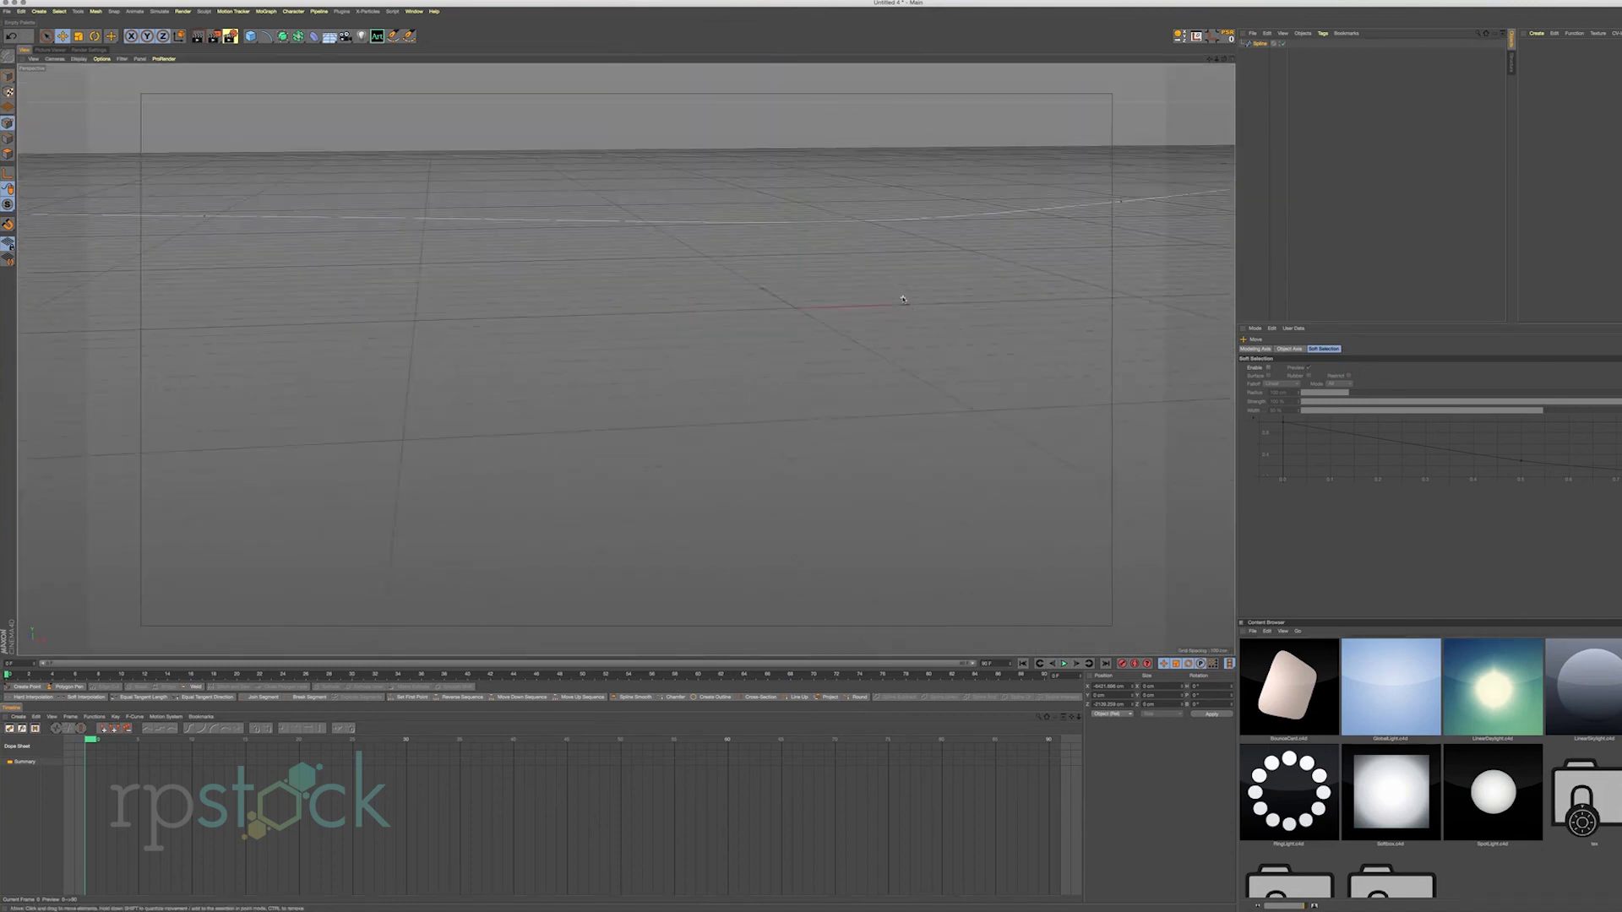
scroll(903, 299, down, 15)
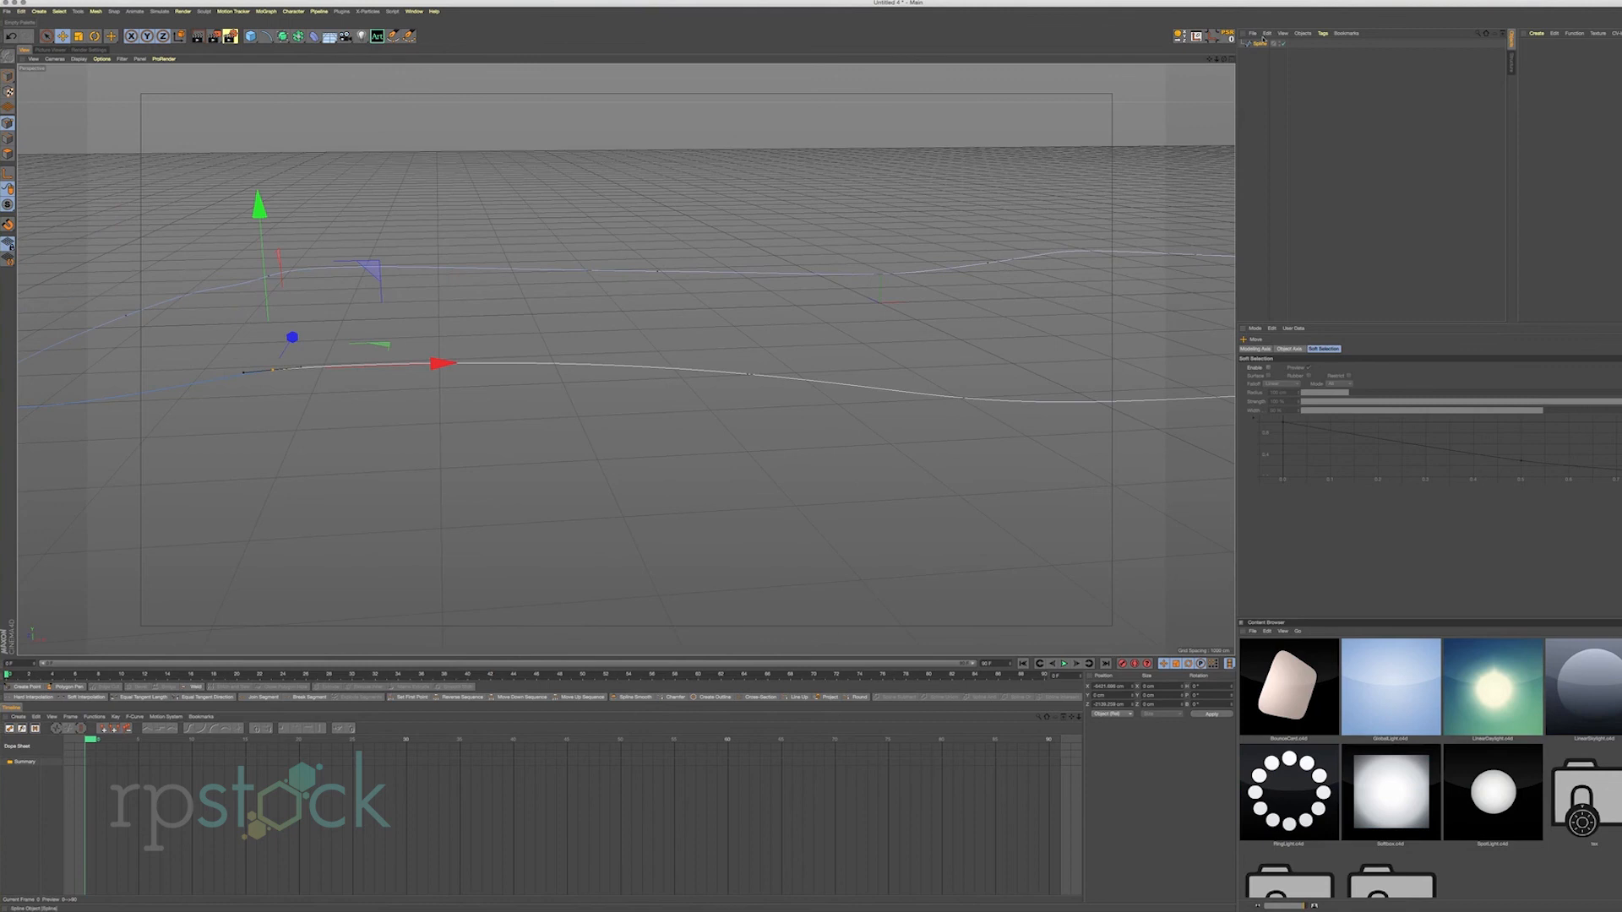
click(79, 35)
click(8, 123)
drag(665, 249, 473, 293)
click(1321, 81)
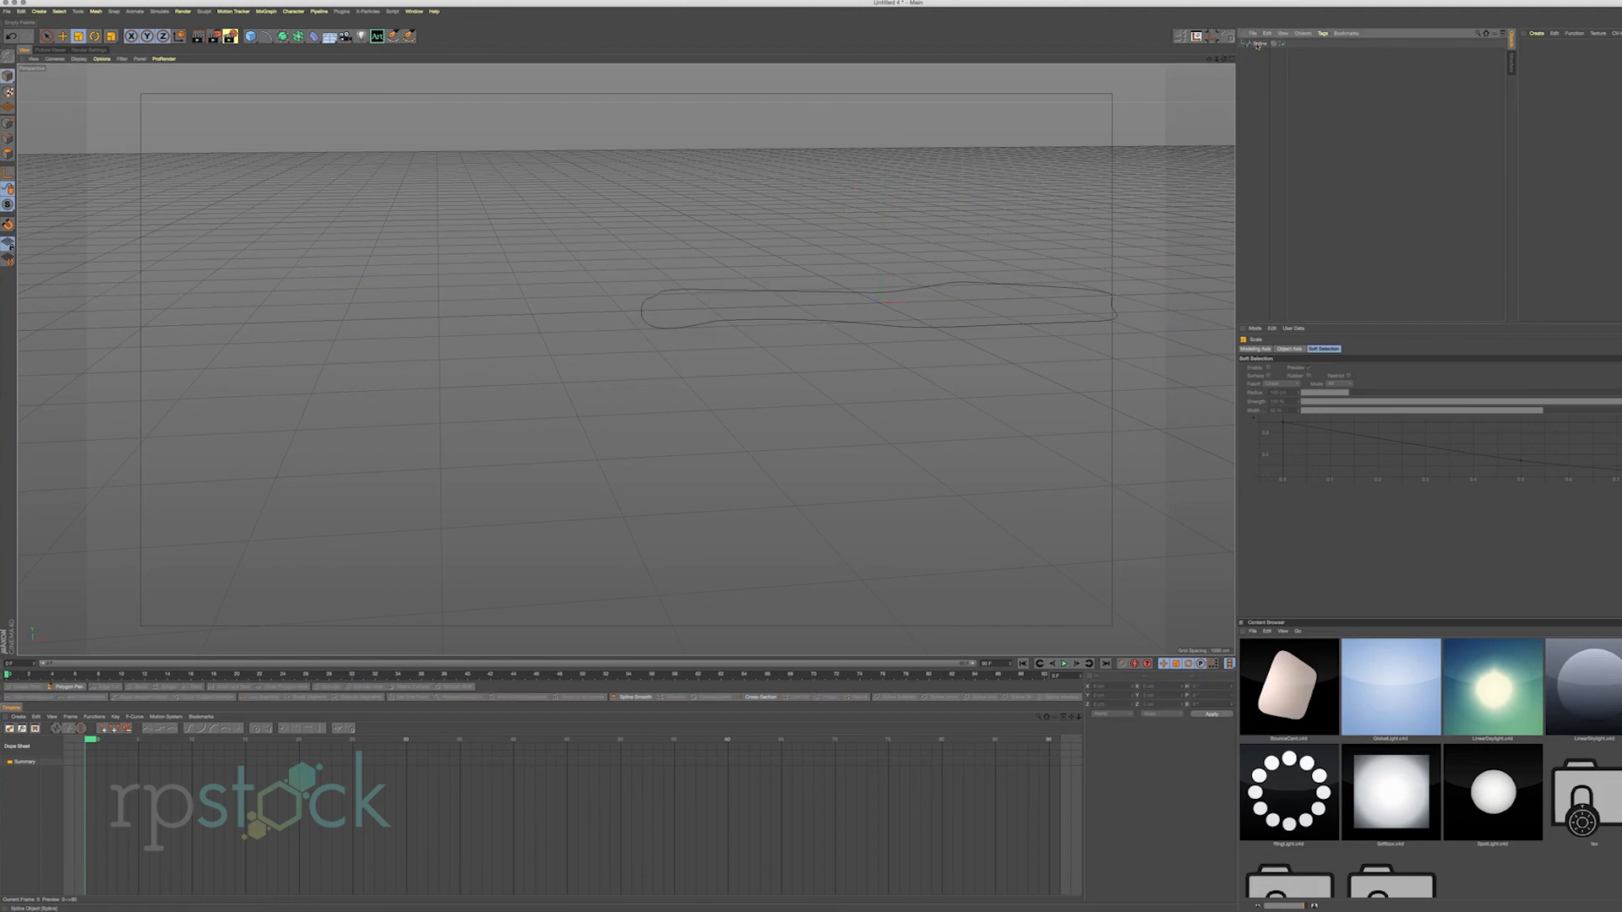
Add a Sweep generator and a Circle spline, and set the circle's radius to 100 cm.
click(1260, 43)
alt+drag(838, 293, 775, 333)
alt+middle_drag(777, 334, 626, 358)
alt+drag(661, 373, 661, 356)
drag(282, 36, 335, 47)
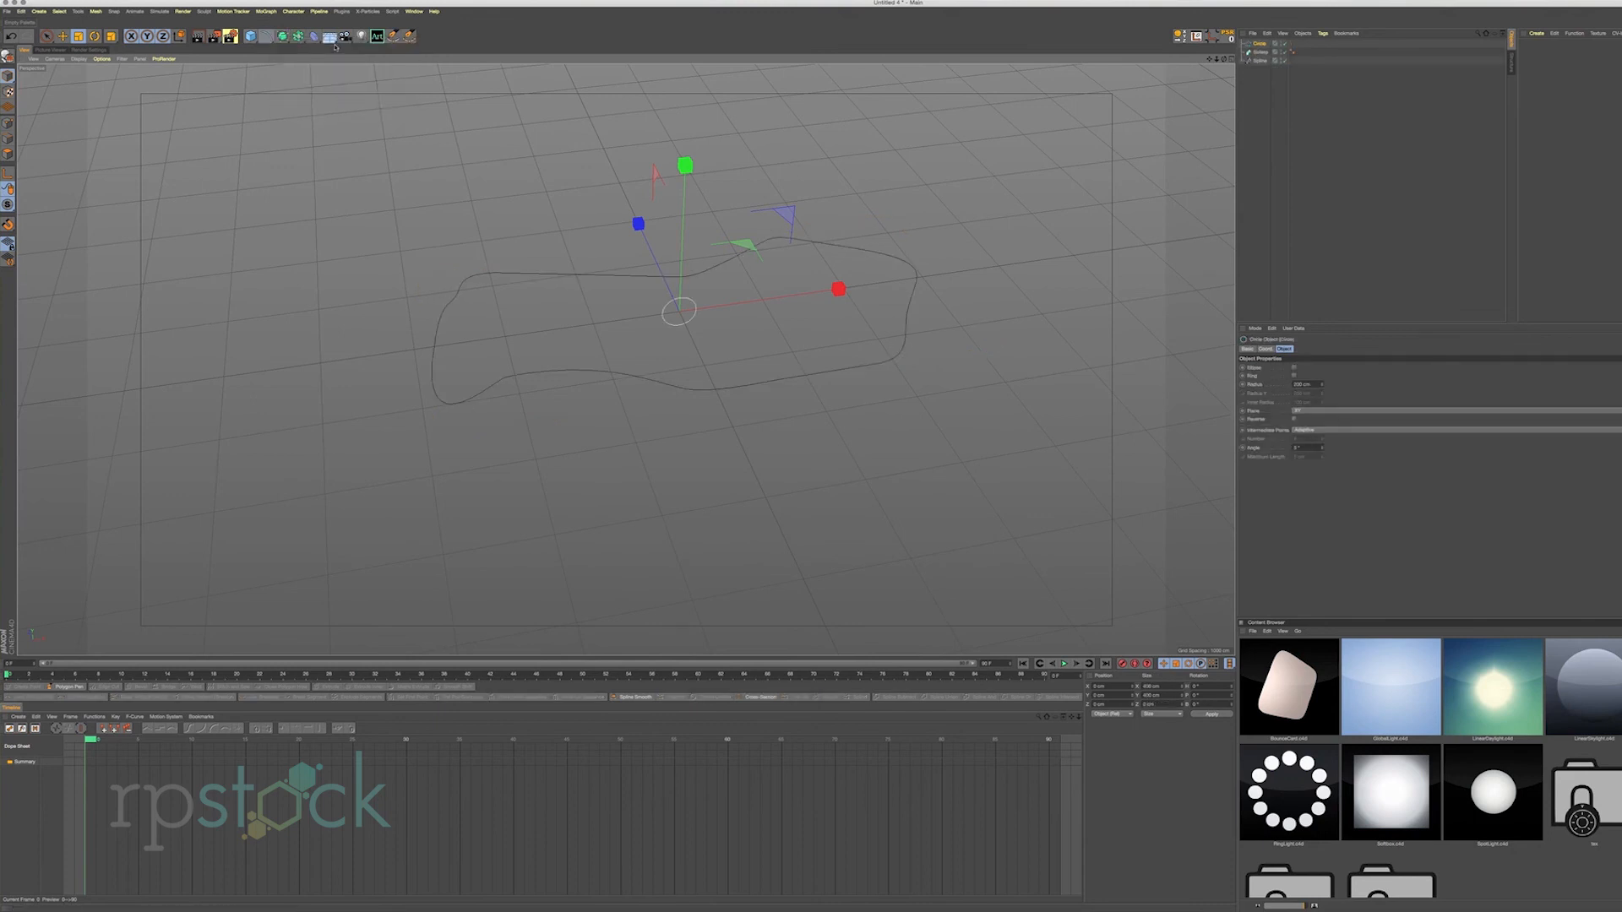
click(1301, 384)
text(100)
key(Return)
Nest the Circle and the drawn spline under the Sweep, circle first, to form a closed vessel tube.
mouse_move(952, 410)
alt+mouse_down()
mouse_move(952, 385)
mouse_move(954, 401)
alt+mouse_up()
drag(1260, 44, 1267, 57)
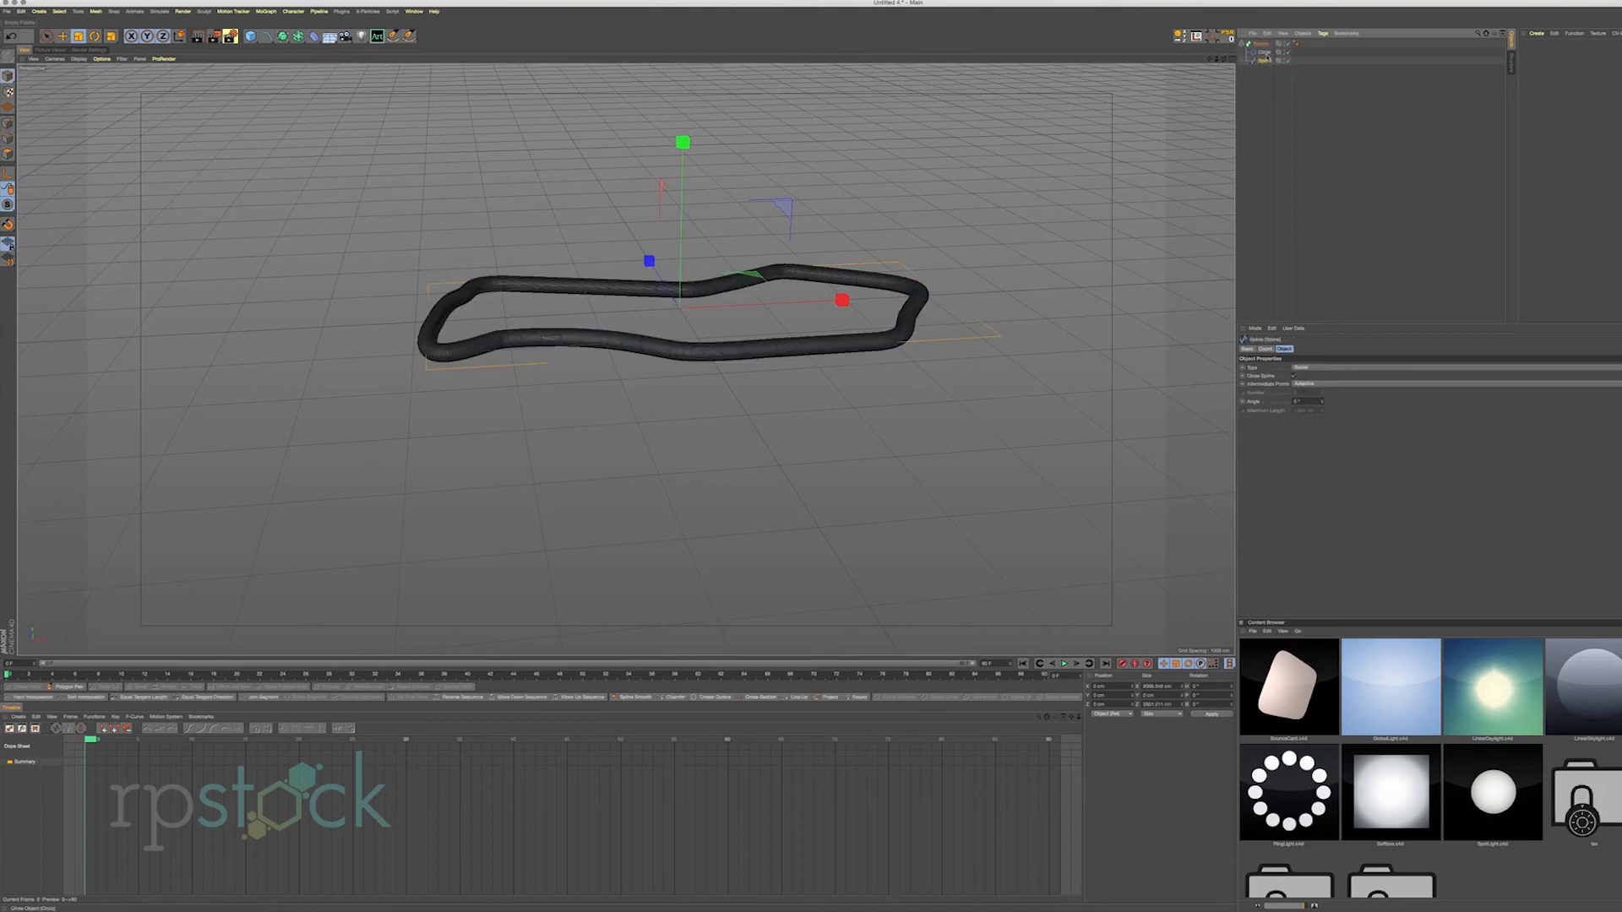
alt+drag(740, 389, 775, 306)
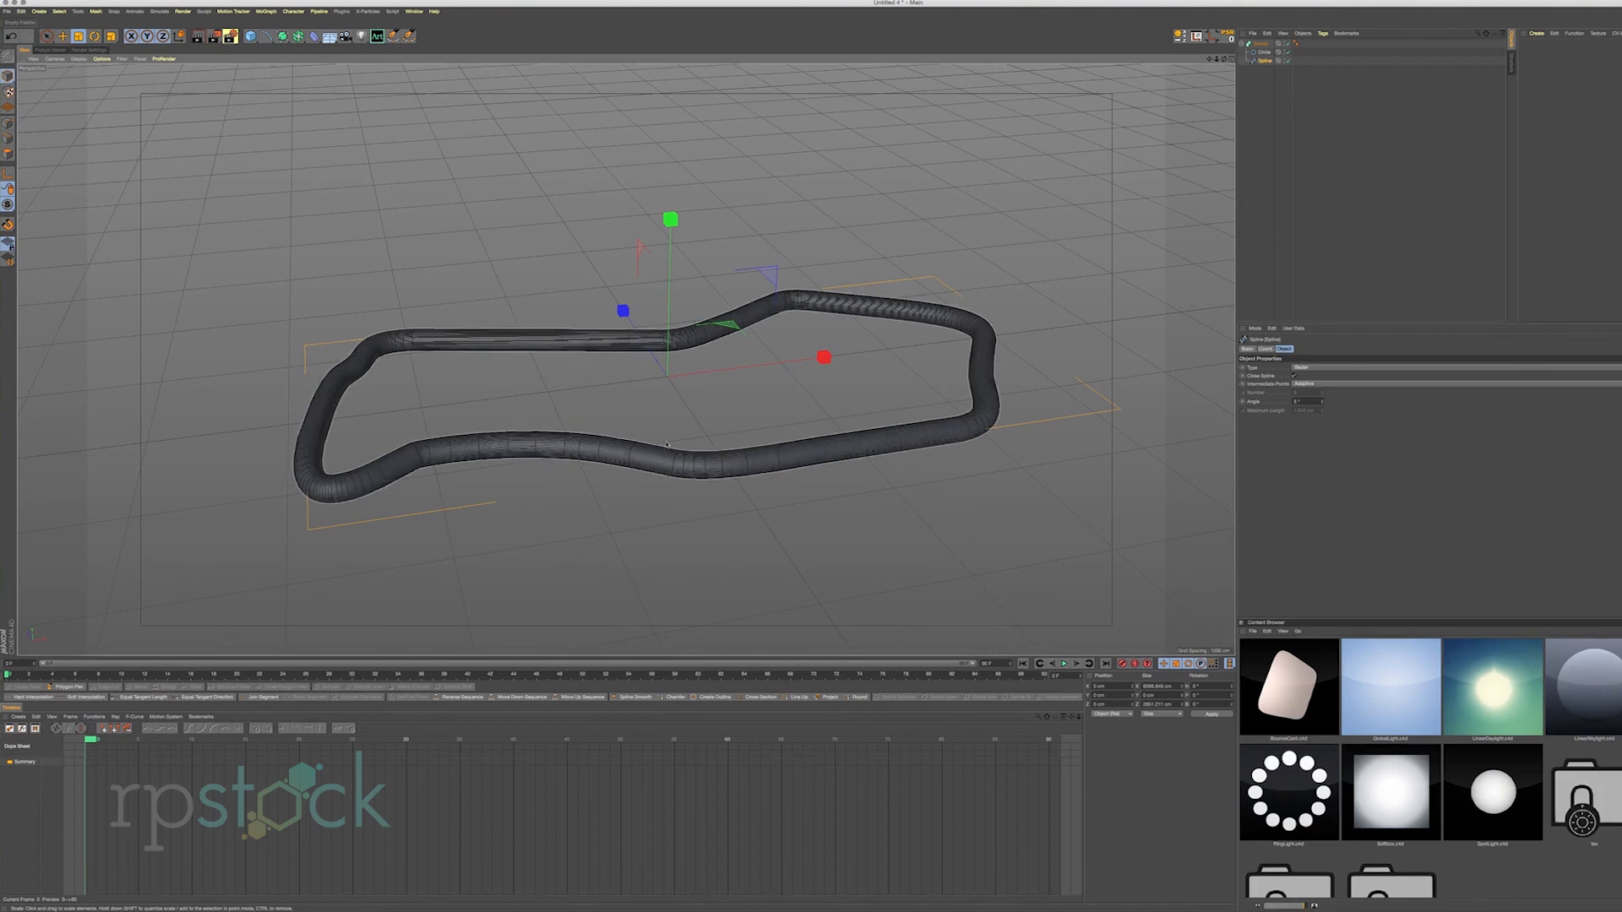
Add a camera and give it an Align to Spline tag that uses the drawn spline as its path.
click(345, 38)
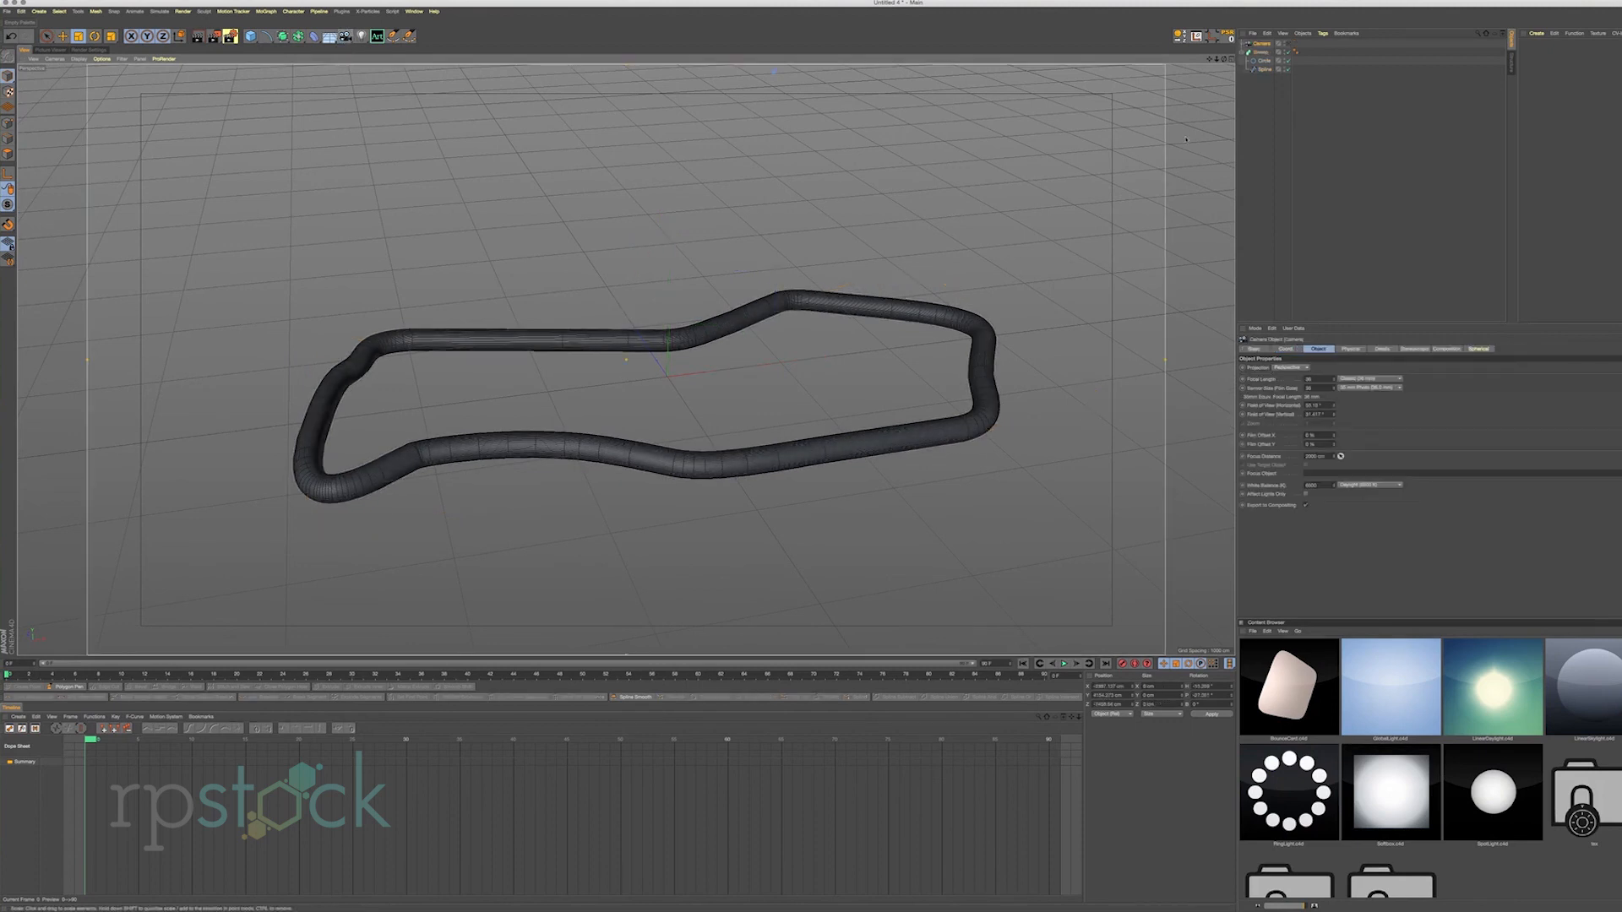
click(1323, 33)
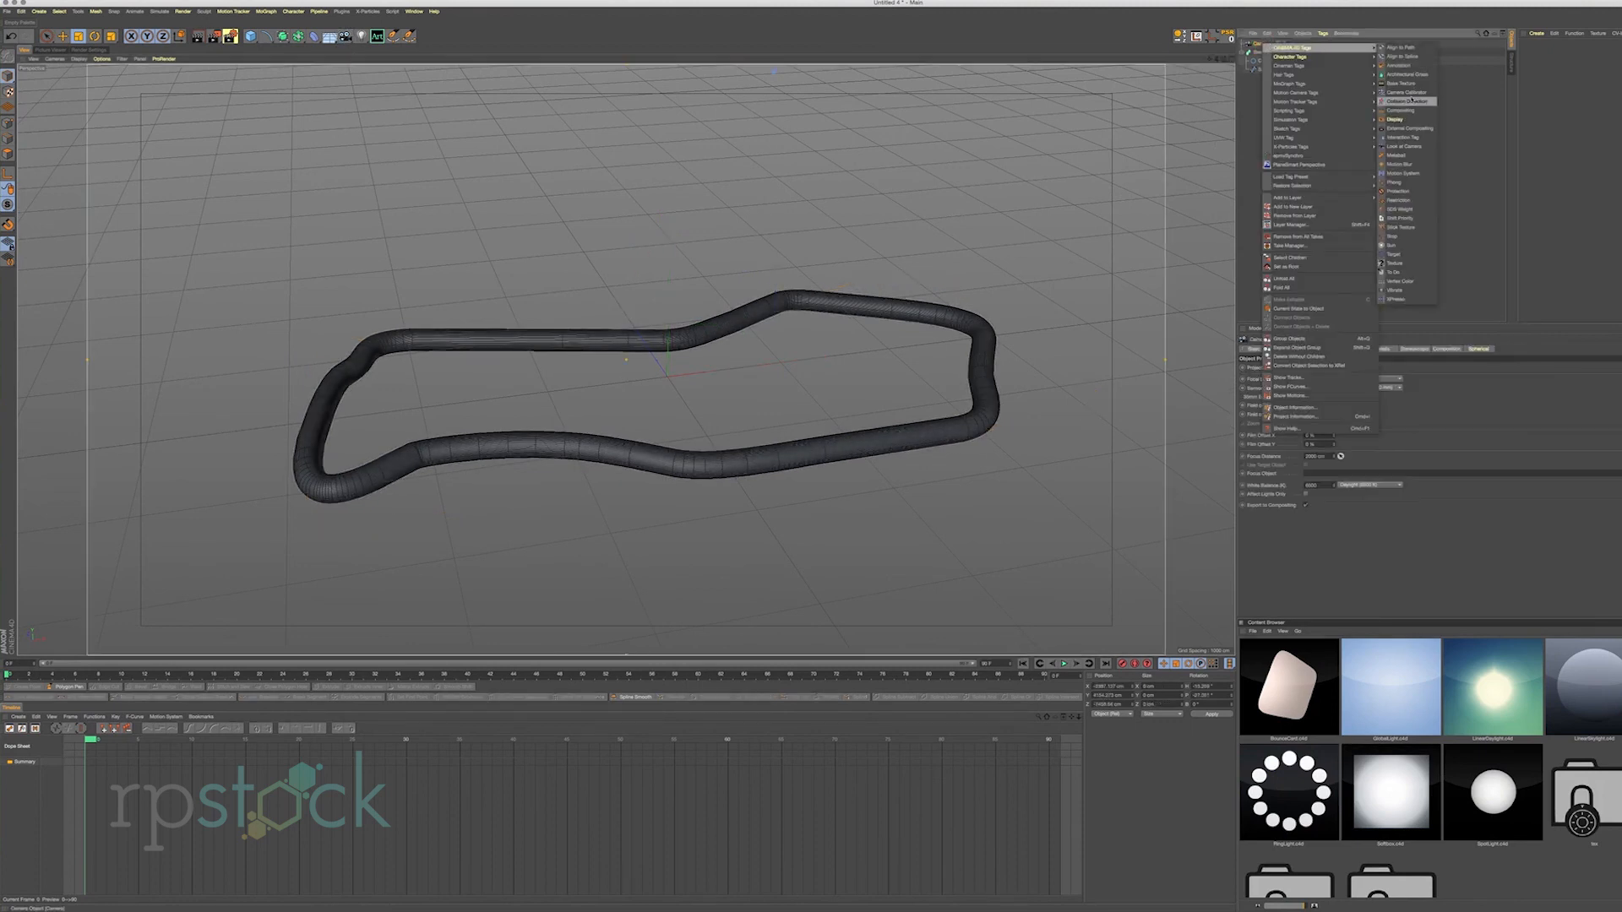
click(1406, 57)
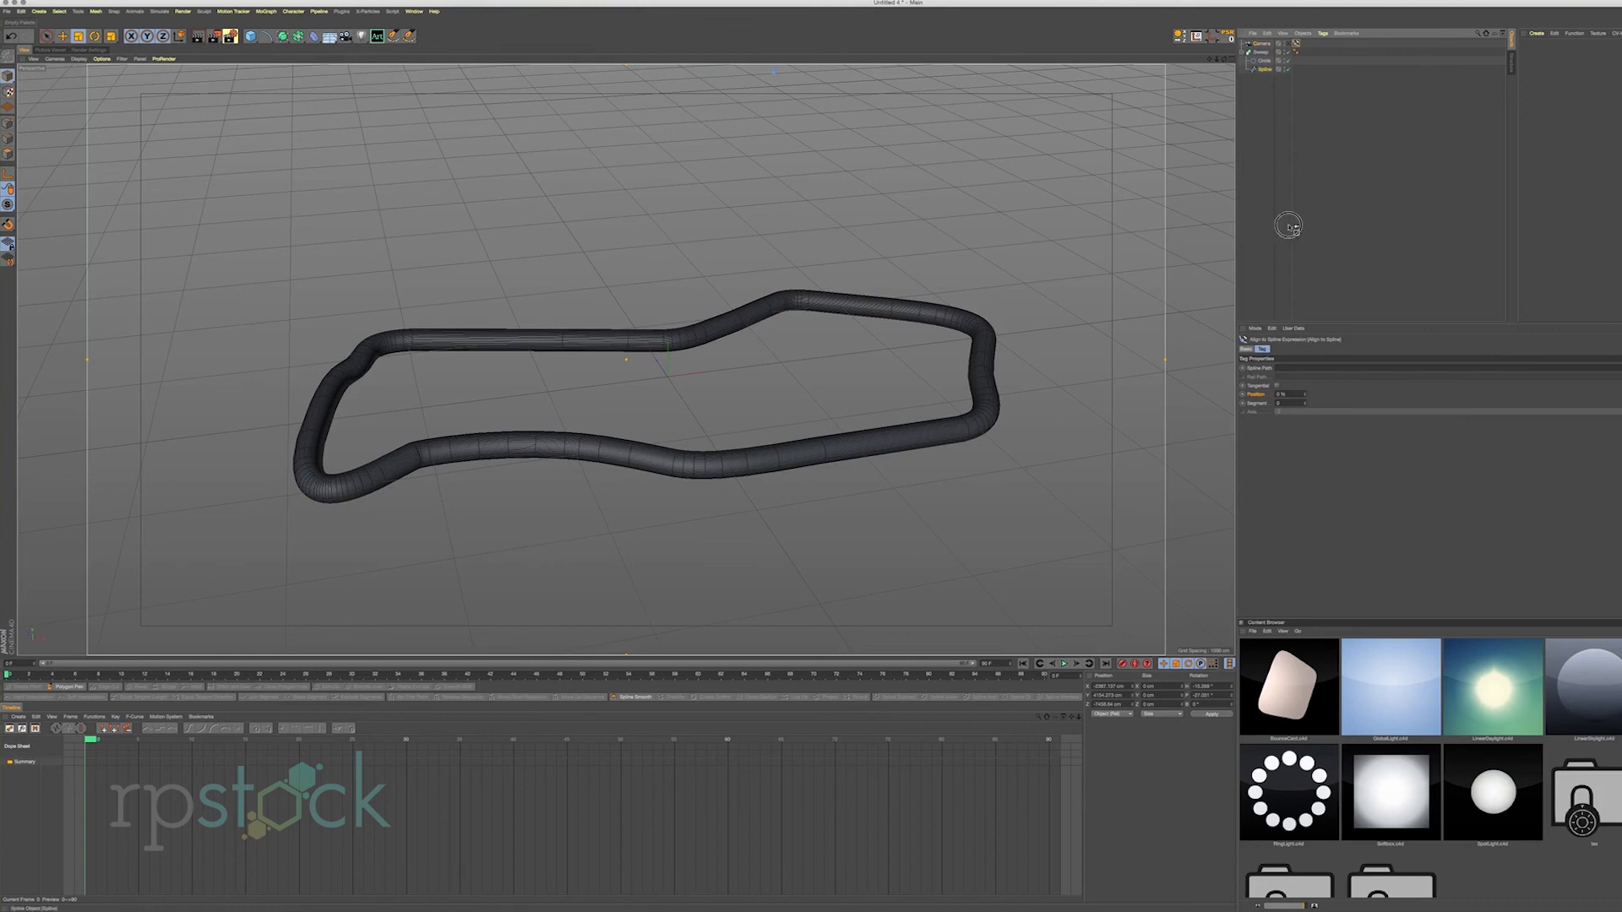
drag(1296, 371, 1296, 371)
Look through the new camera and enable Tangential on its Align to Spline tag.
click(1294, 43)
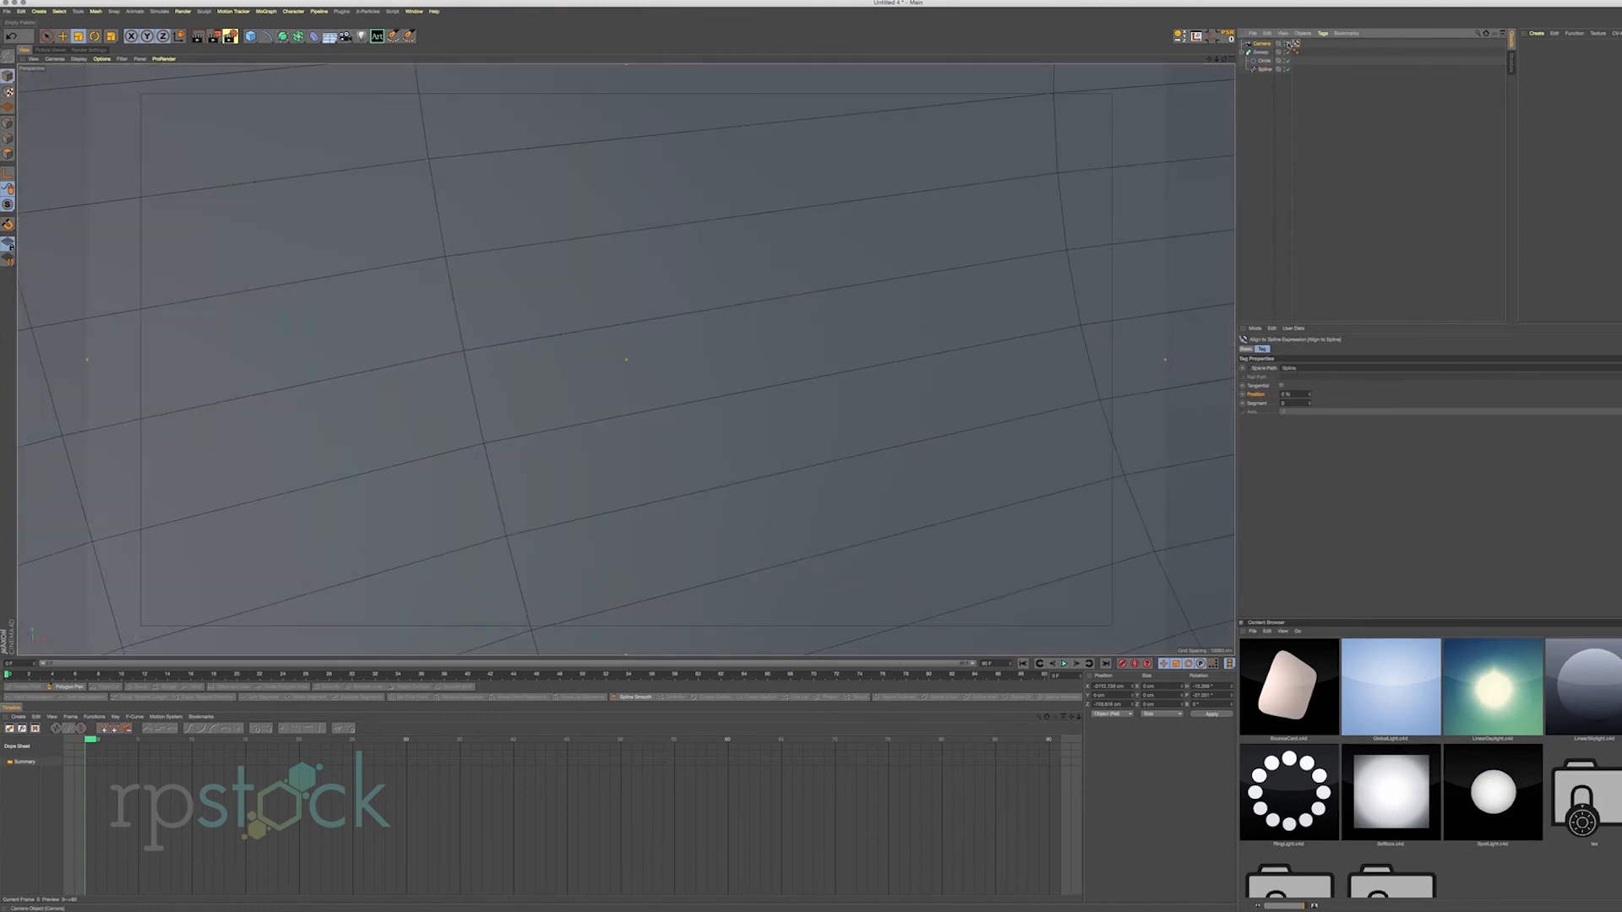
click(1282, 386)
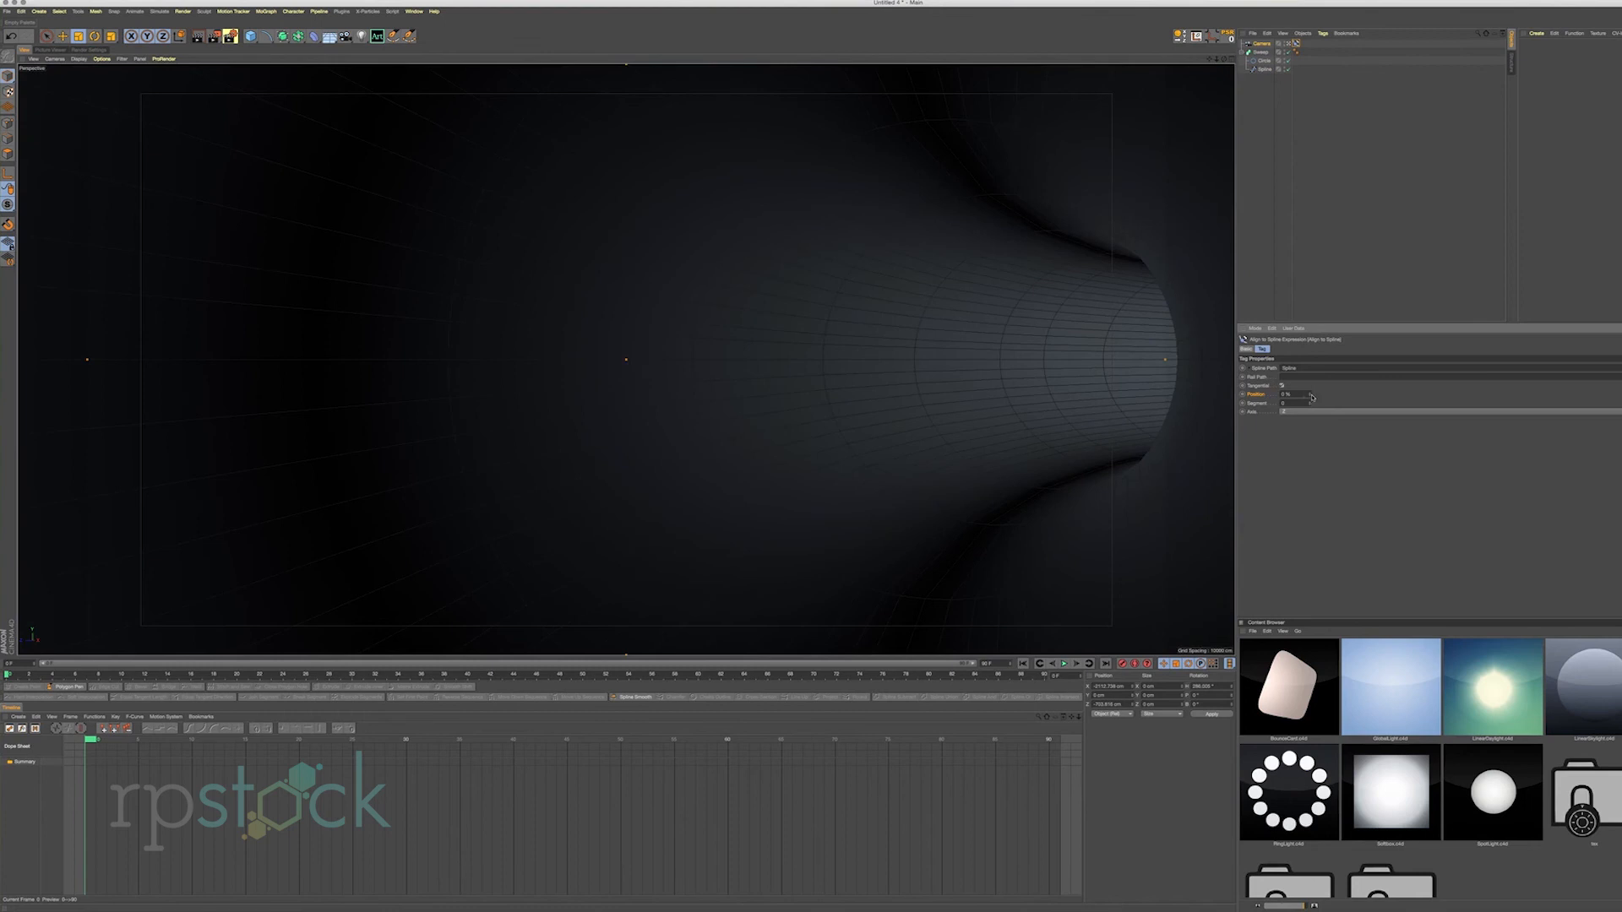
drag(1312, 397, 1312, 397)
Keyframe the Align to Spline position at 0% on frame 0 and at 100% on frame 90.
click(1242, 394)
drag(390, 676, 1340, 690)
drag(1293, 394, 1233, 392)
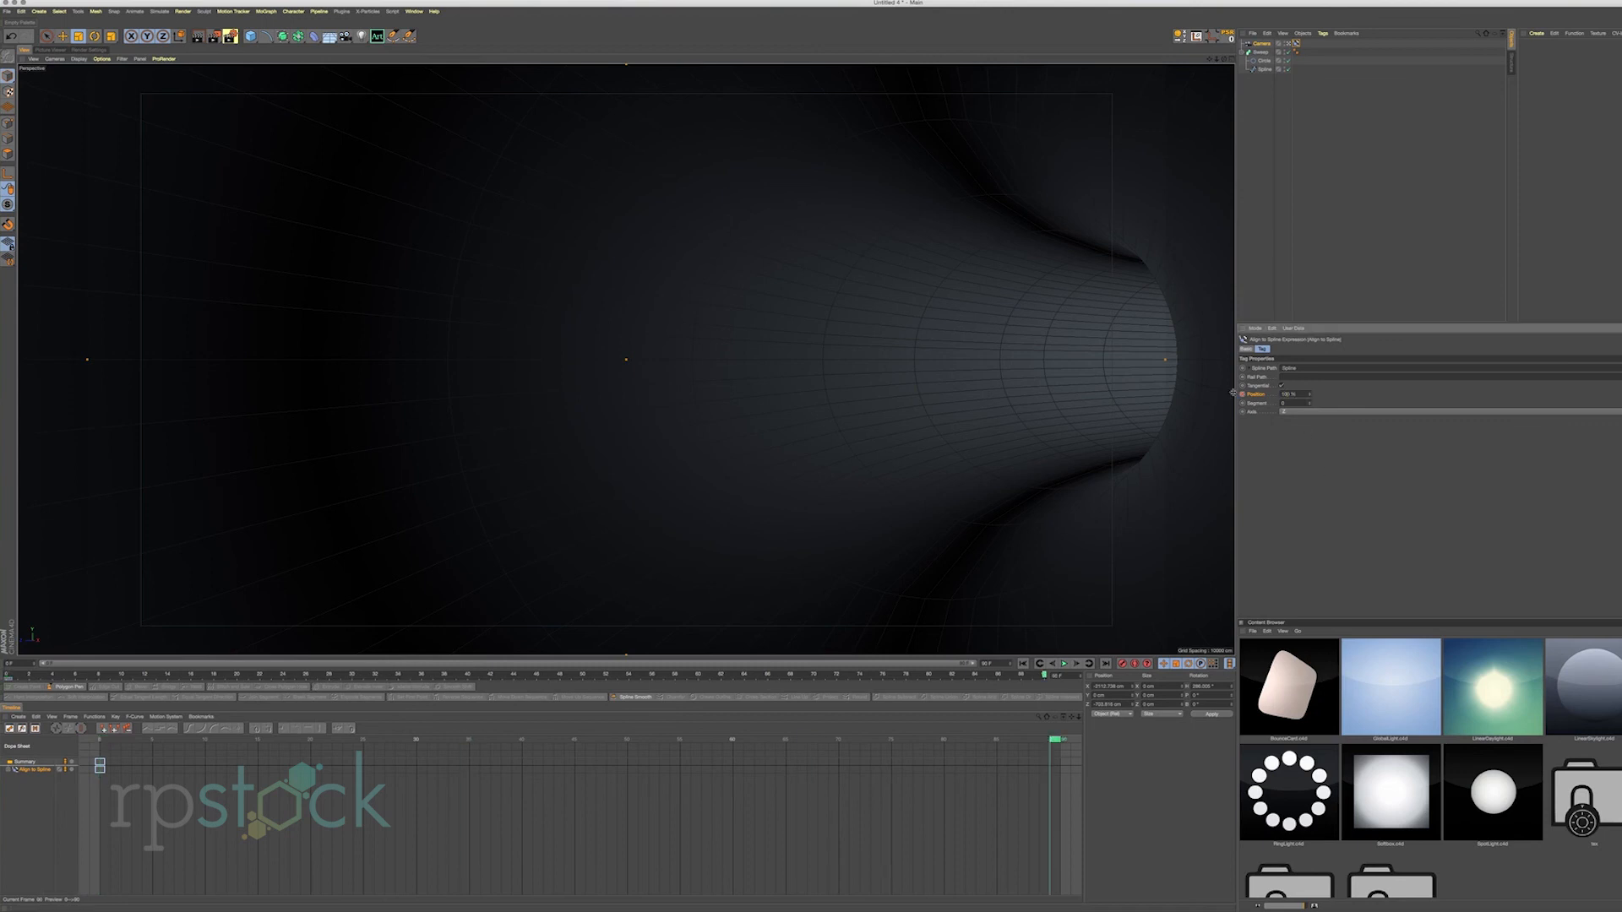
ctrl+click(1243, 395)
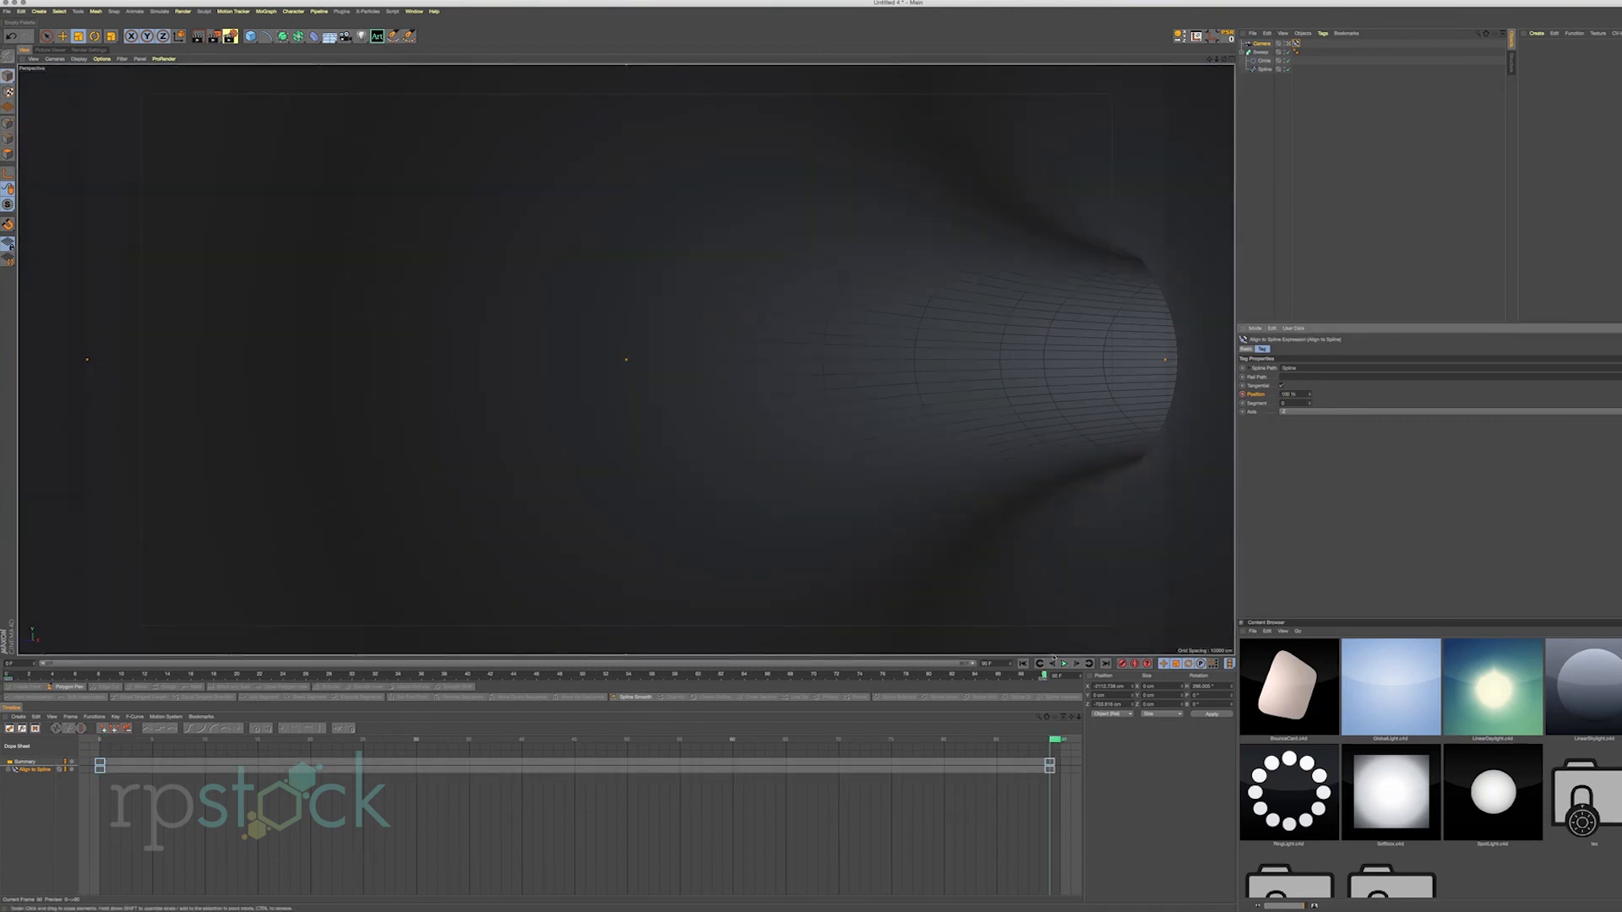
Play the animation from the start to check the camera's flight through the tube.
click(1022, 664)
drag(710, 675, 1032, 670)
click(1063, 664)
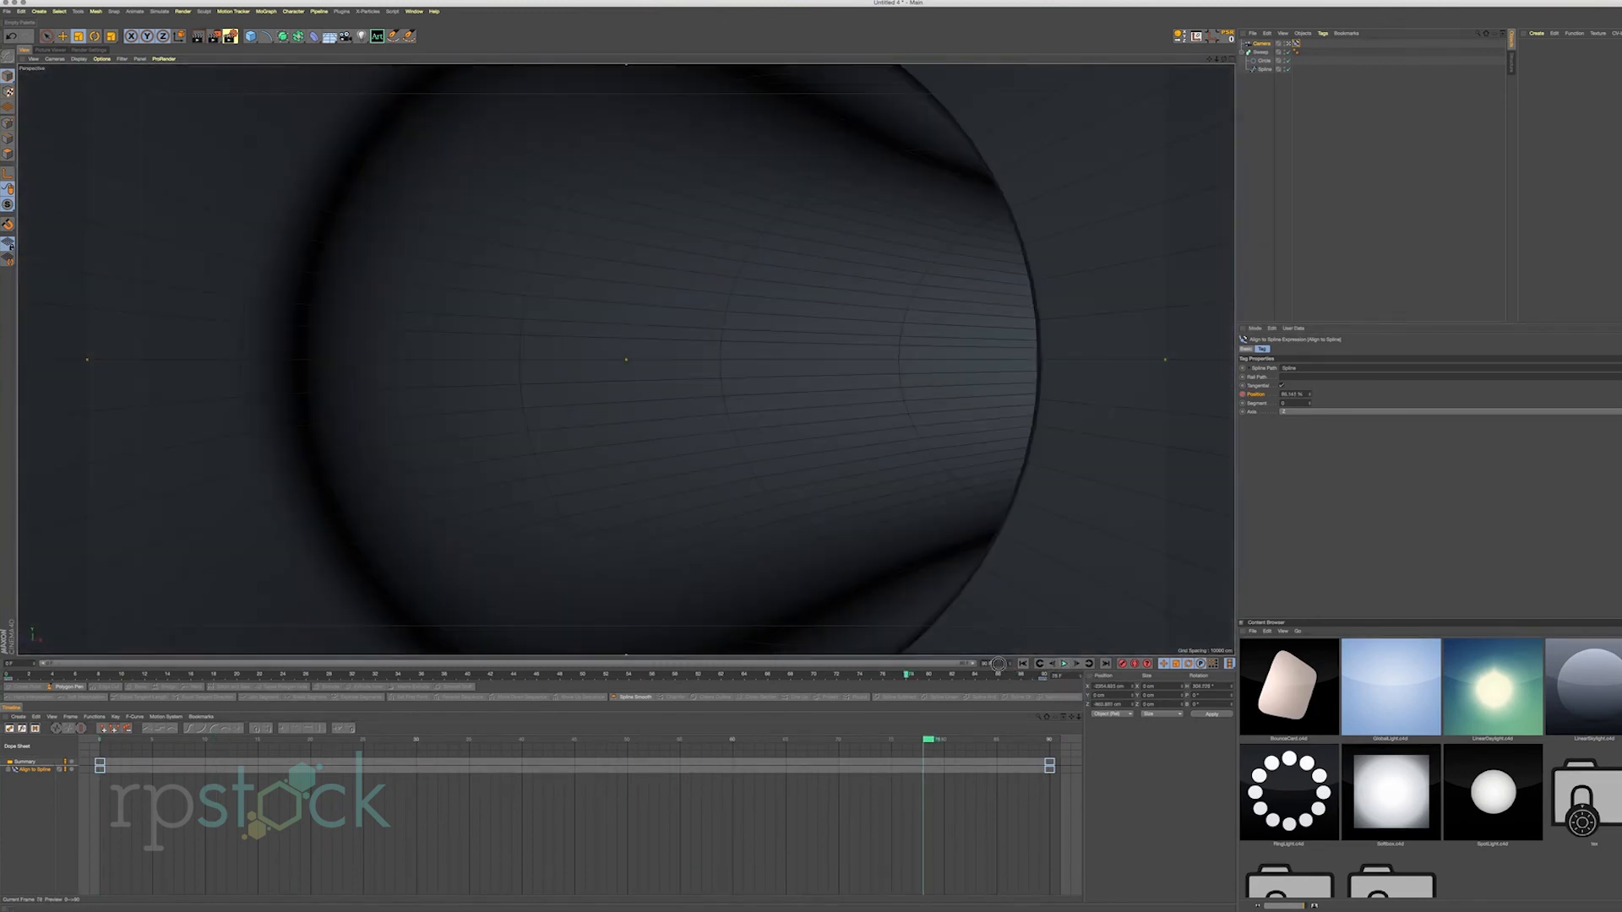
Extend the visible timeline to 500 frames, move the end position key to frame 500 and replay the flight.
mouse_move(927, 664)
mouse_down()
mouse_move(219, 665)
mouse_move(975, 664)
mouse_up()
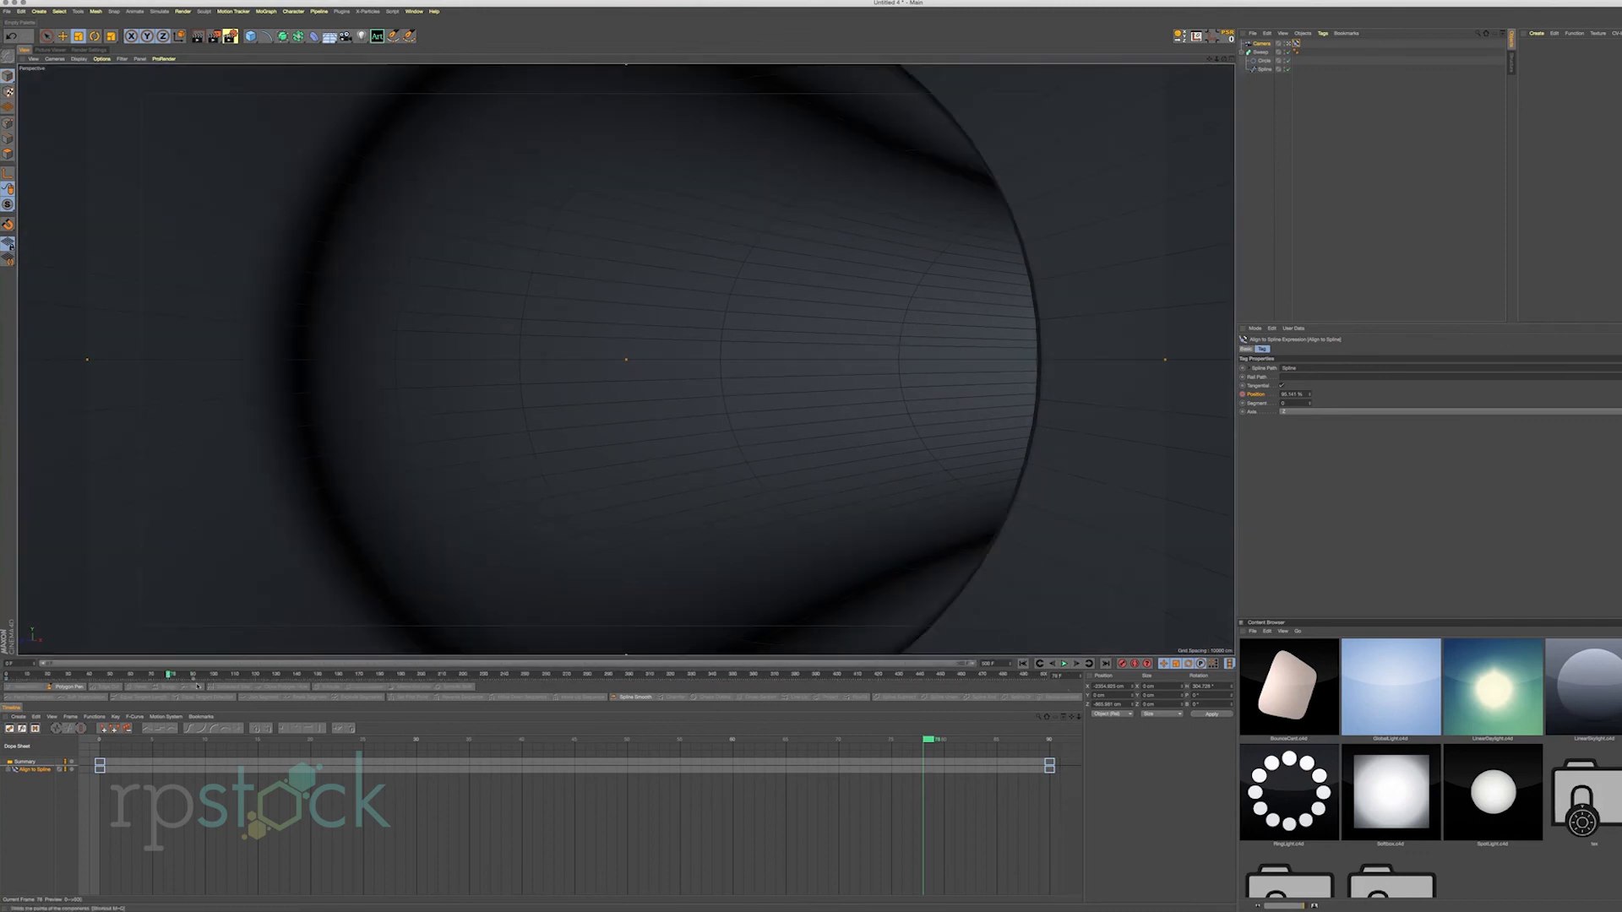
drag(193, 681, 1137, 710)
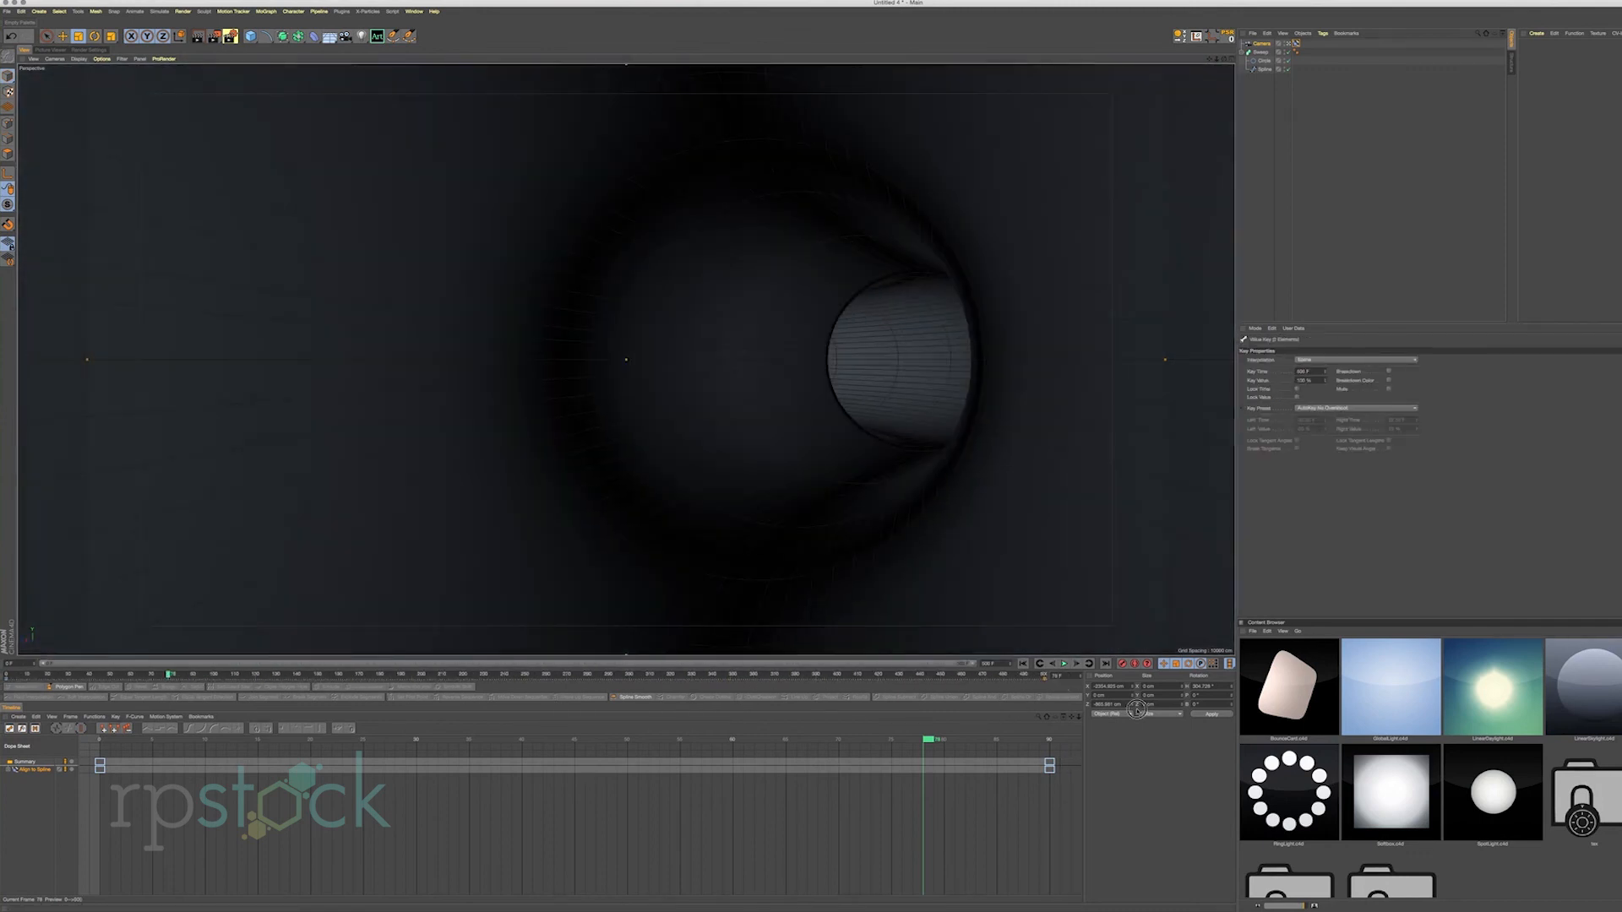
click(1025, 664)
click(1062, 664)
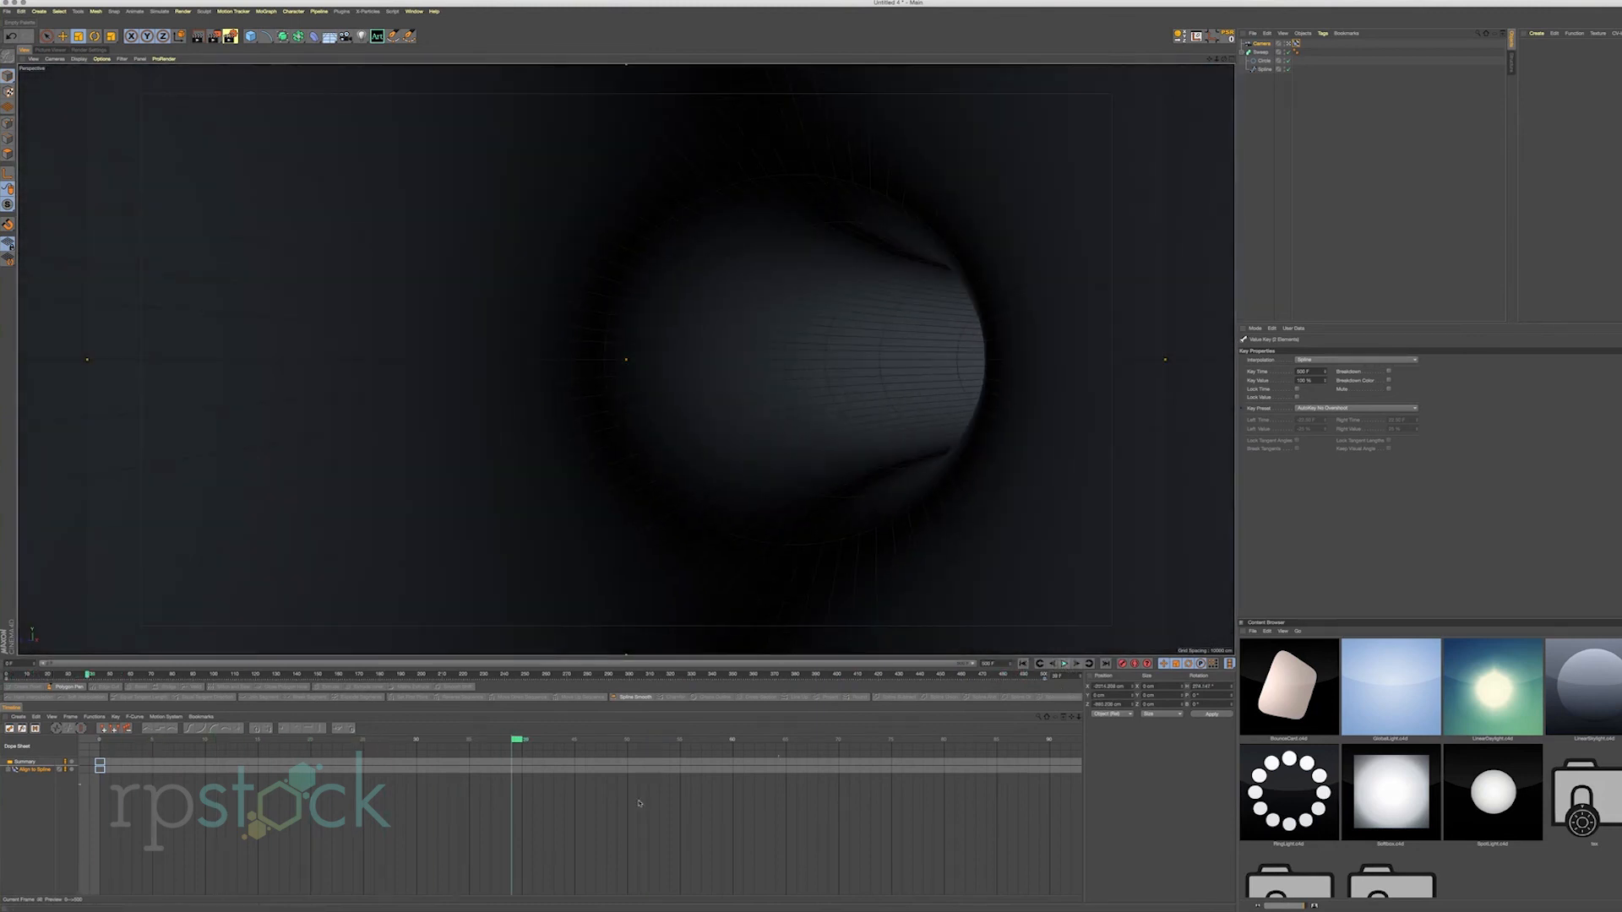
Set both Align to Spline position keys to linear interpolation and play the animation back.
scroll(1052, 813, down, 8)
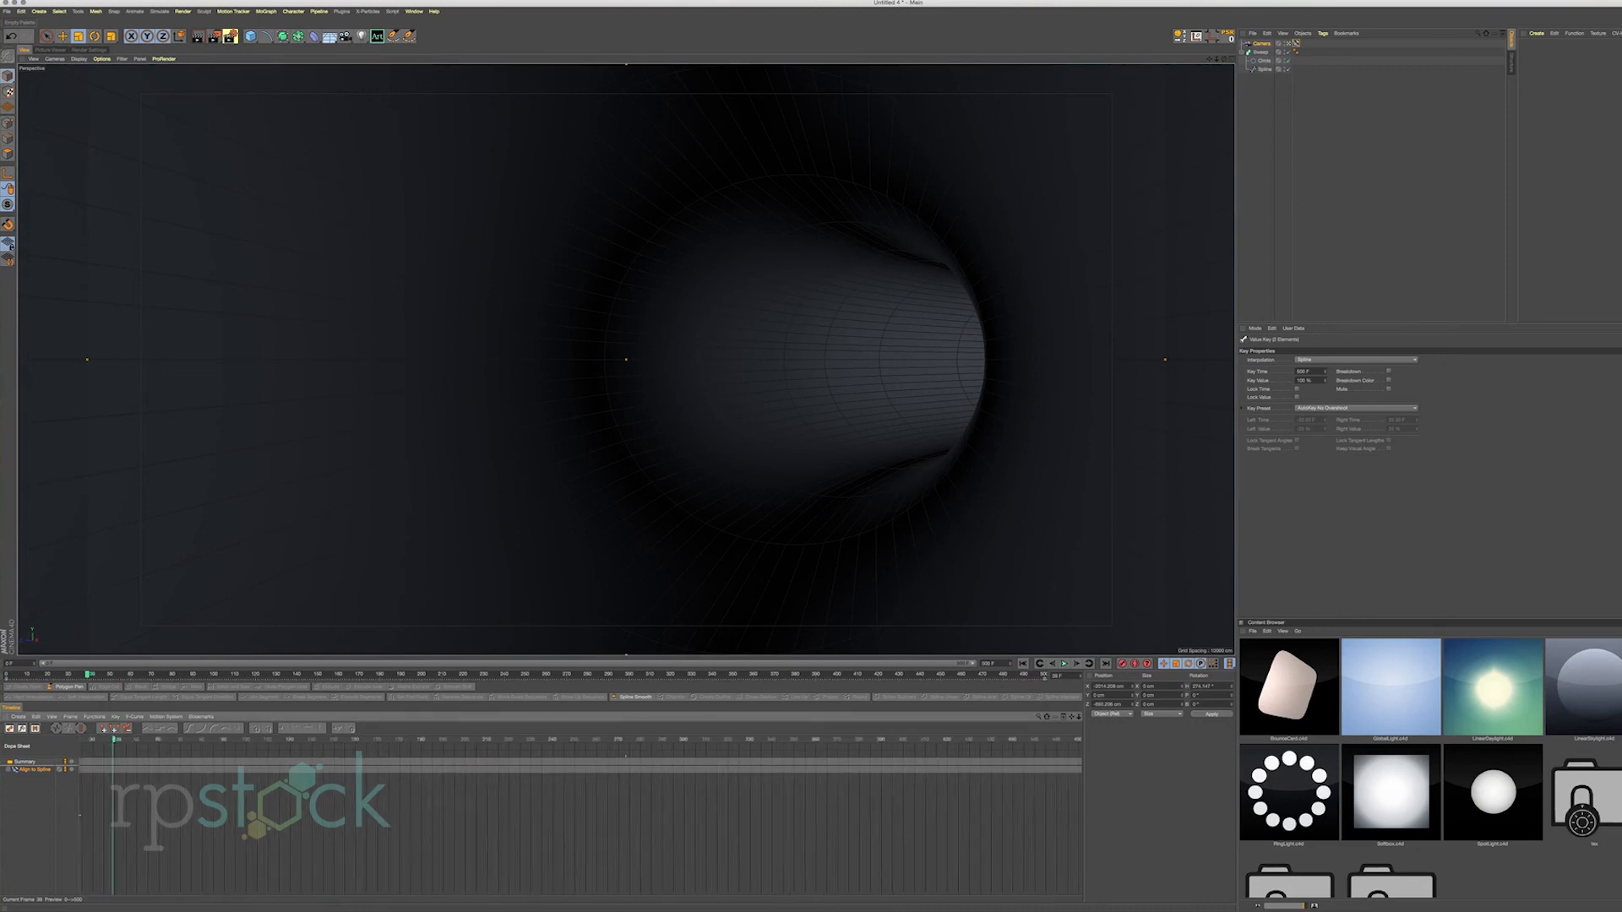
drag(1013, 807, 134, 758)
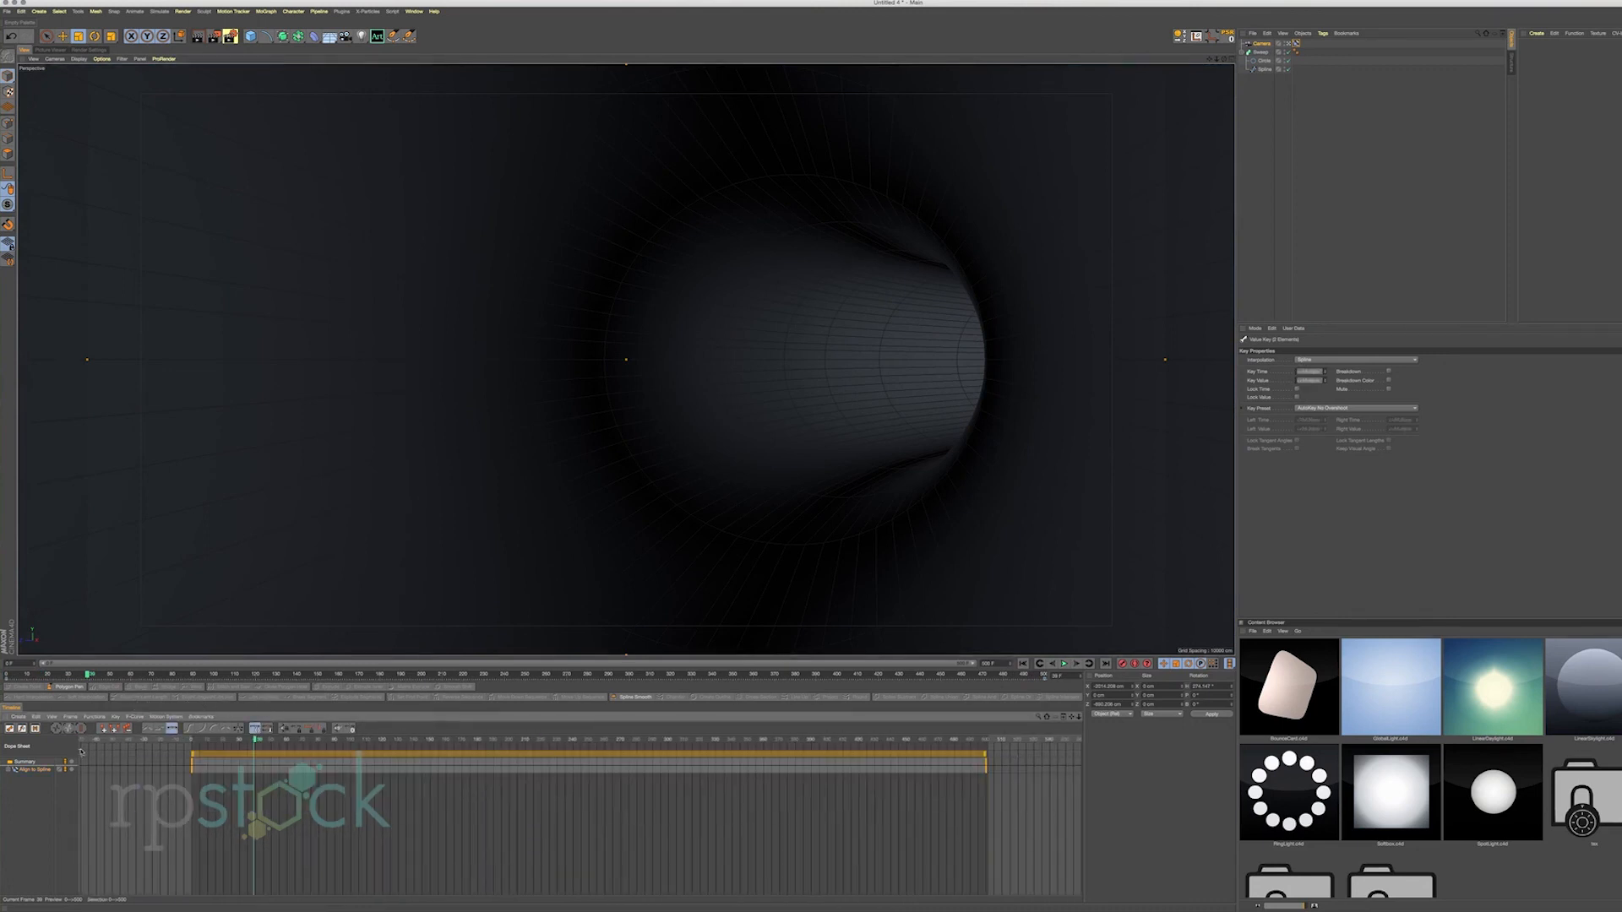
click(146, 729)
click(993, 675)
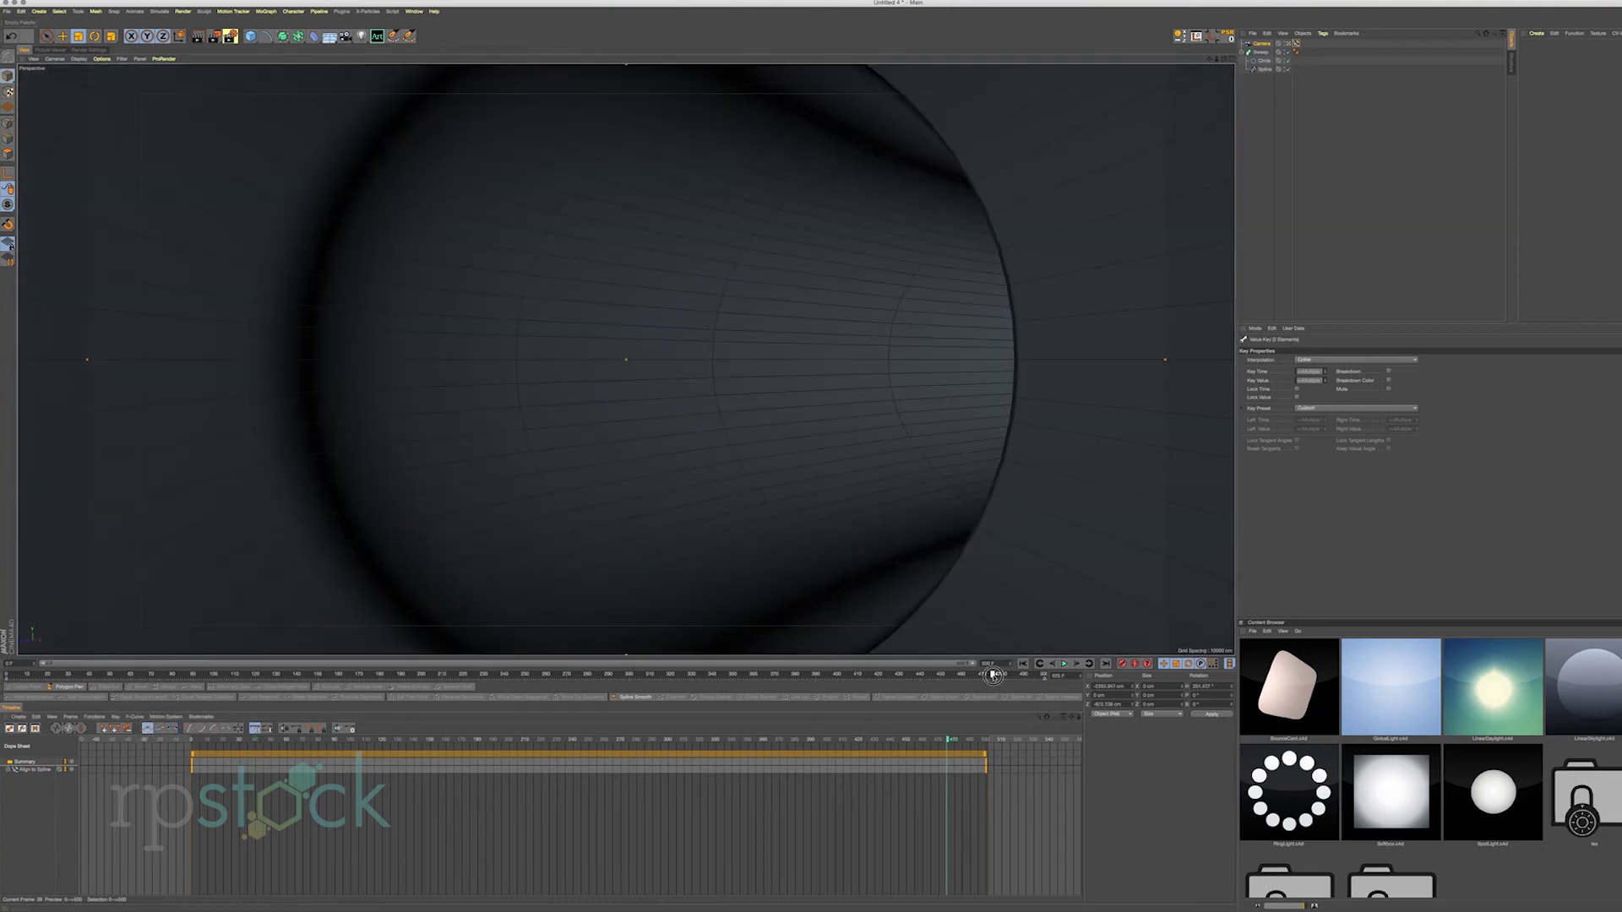
click(1063, 664)
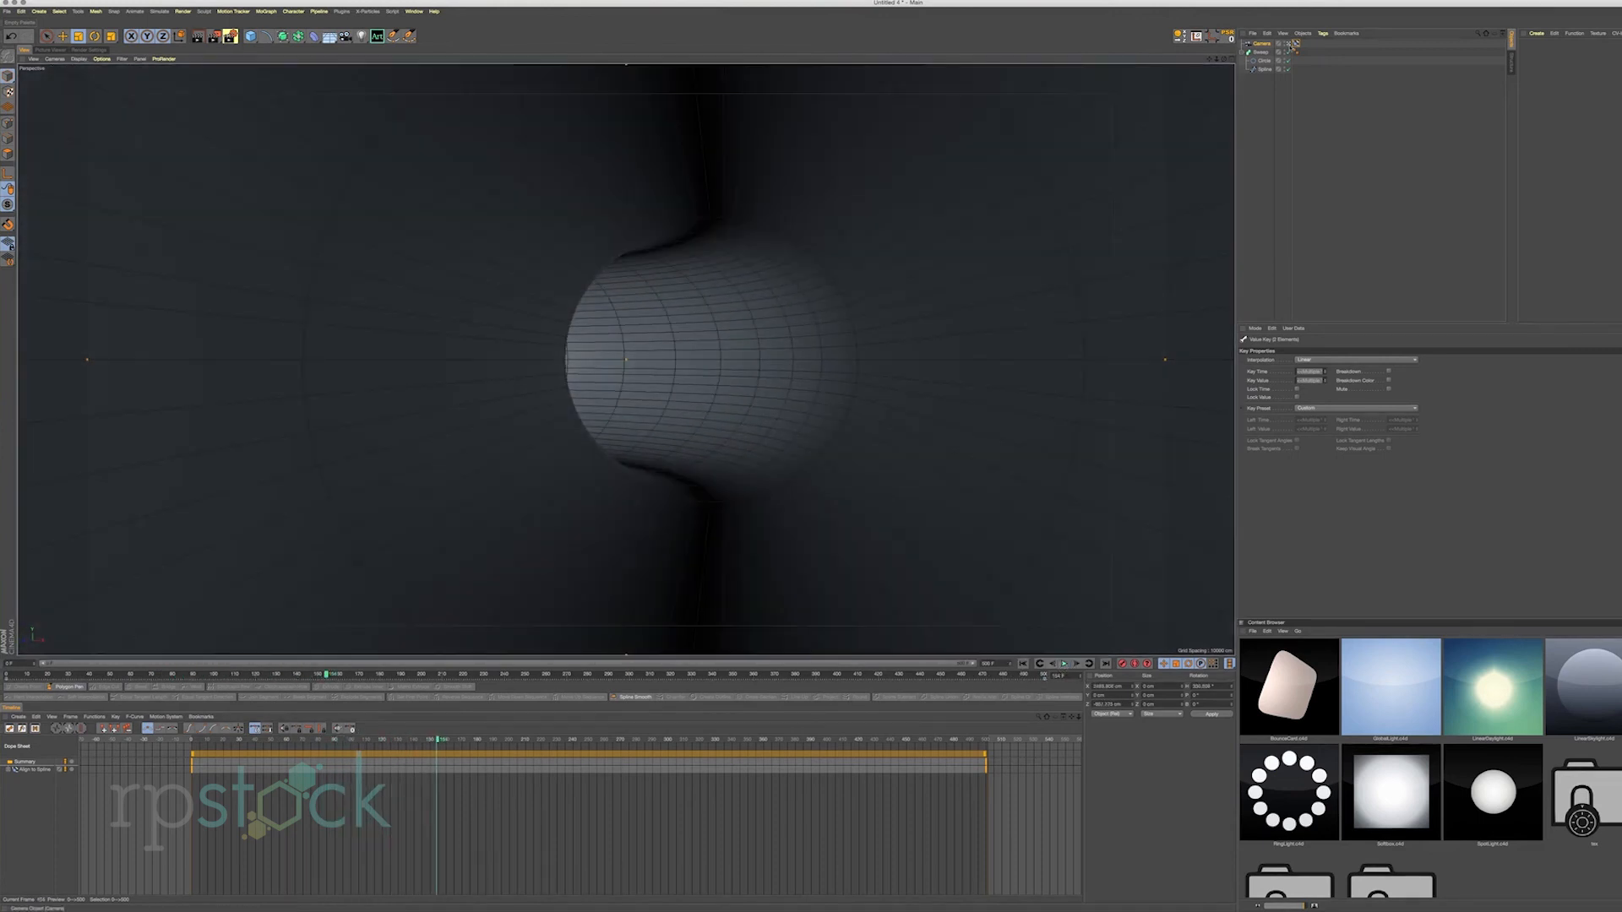
Leave the camera view and turn off the Sweep object.
click(1288, 43)
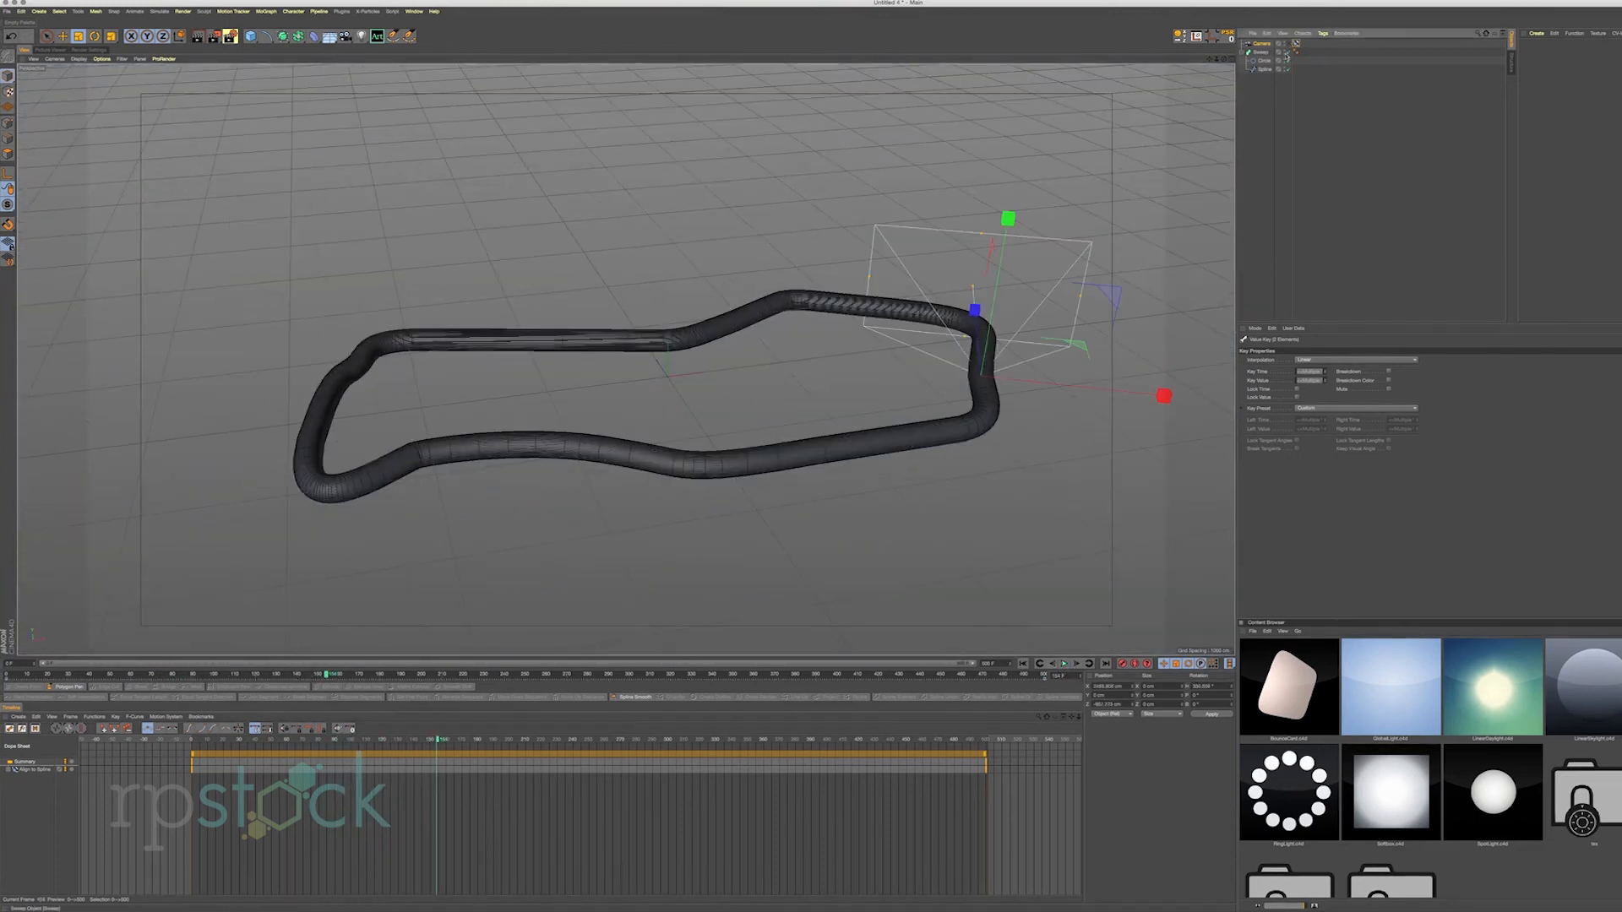
click(1288, 52)
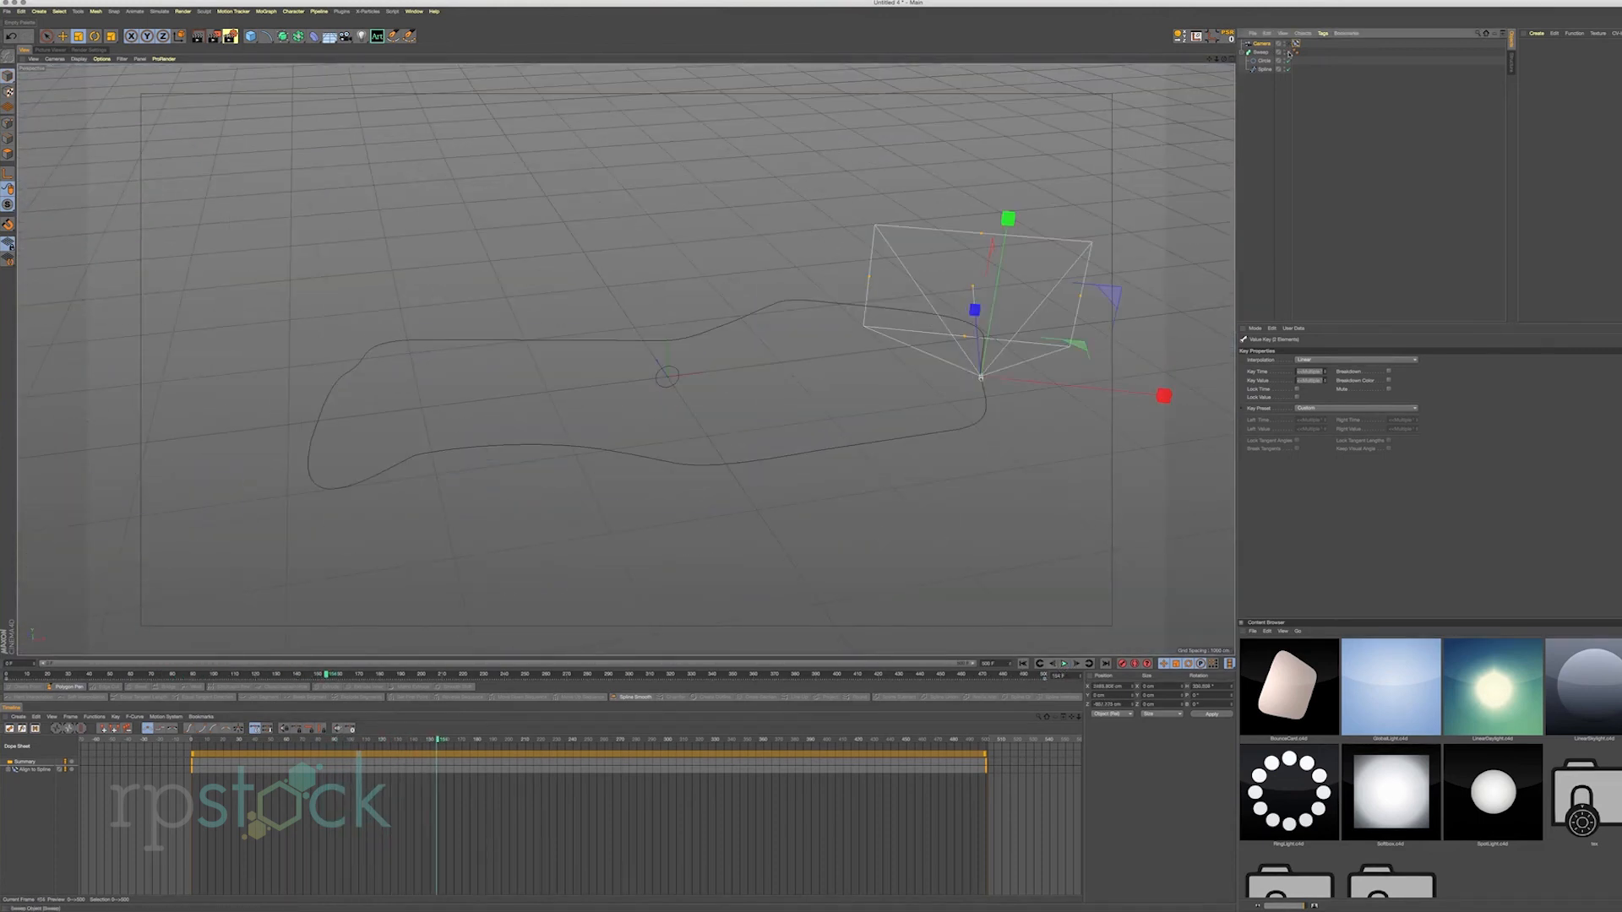
Add a null object, copy the camera's Align to Spline tag onto it and go to the first frame.
click(266, 37)
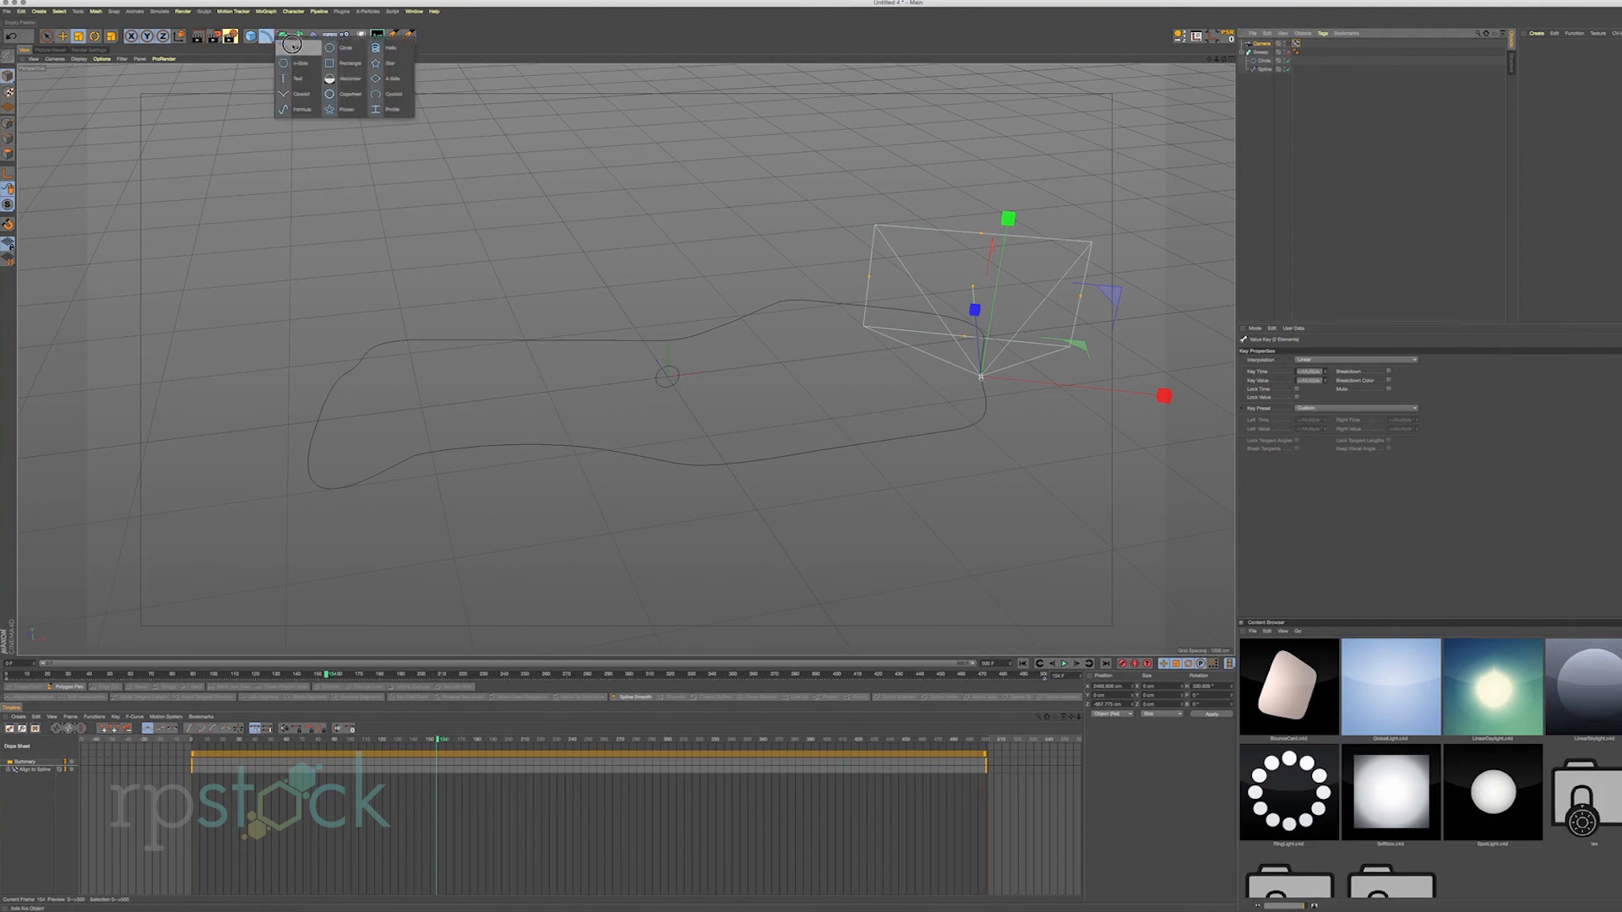
click(250, 36)
click(267, 48)
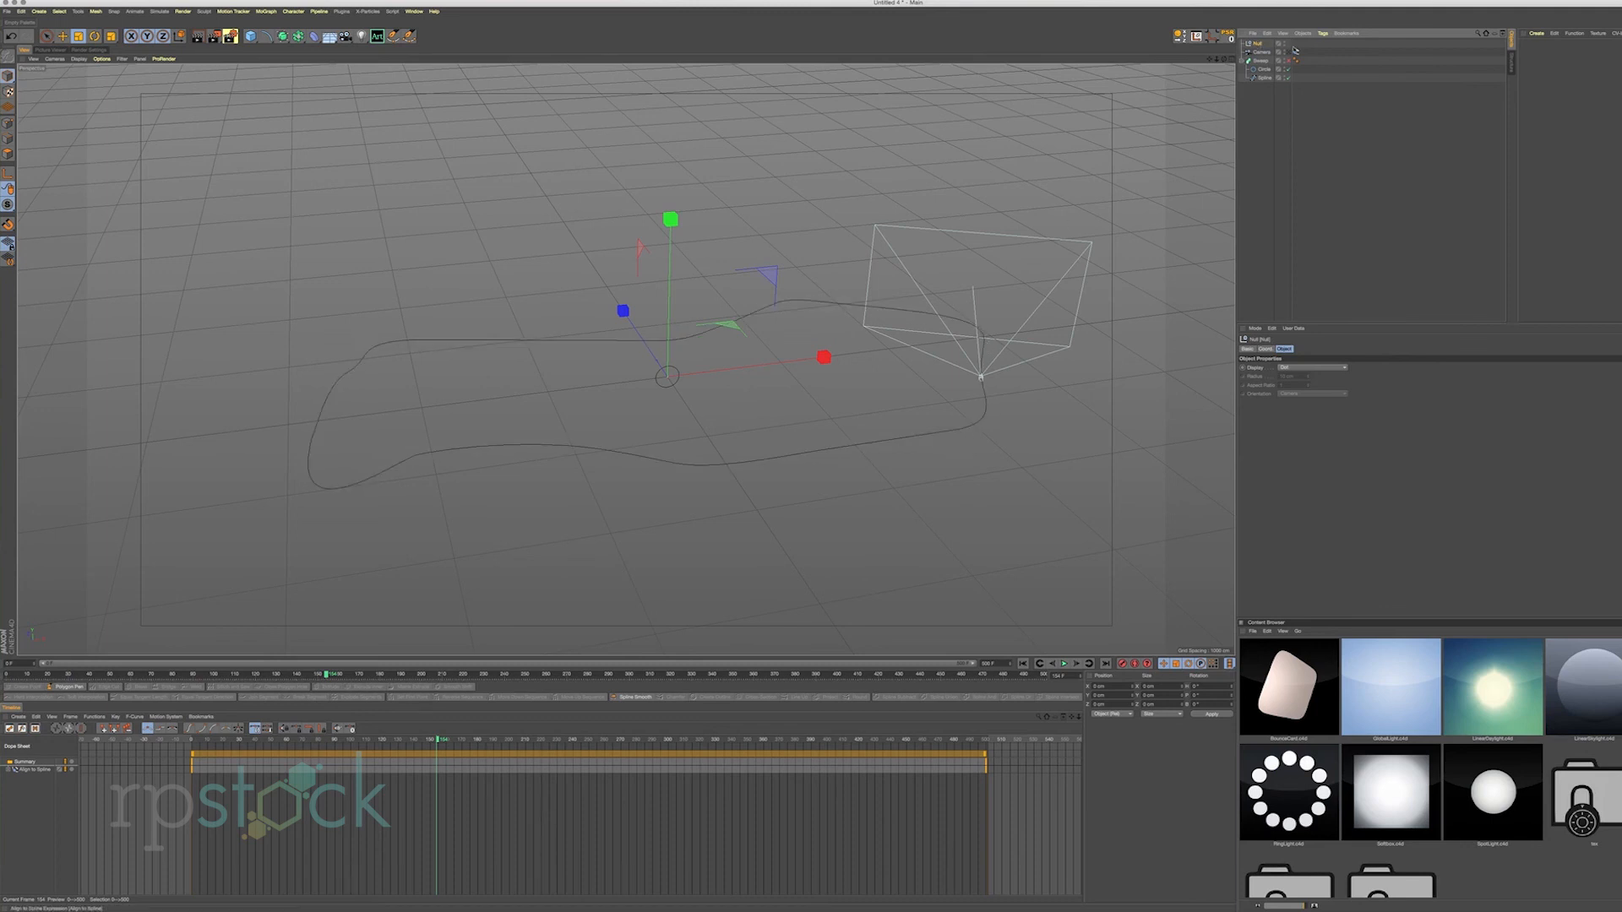
click(1298, 47)
key(shift+f)
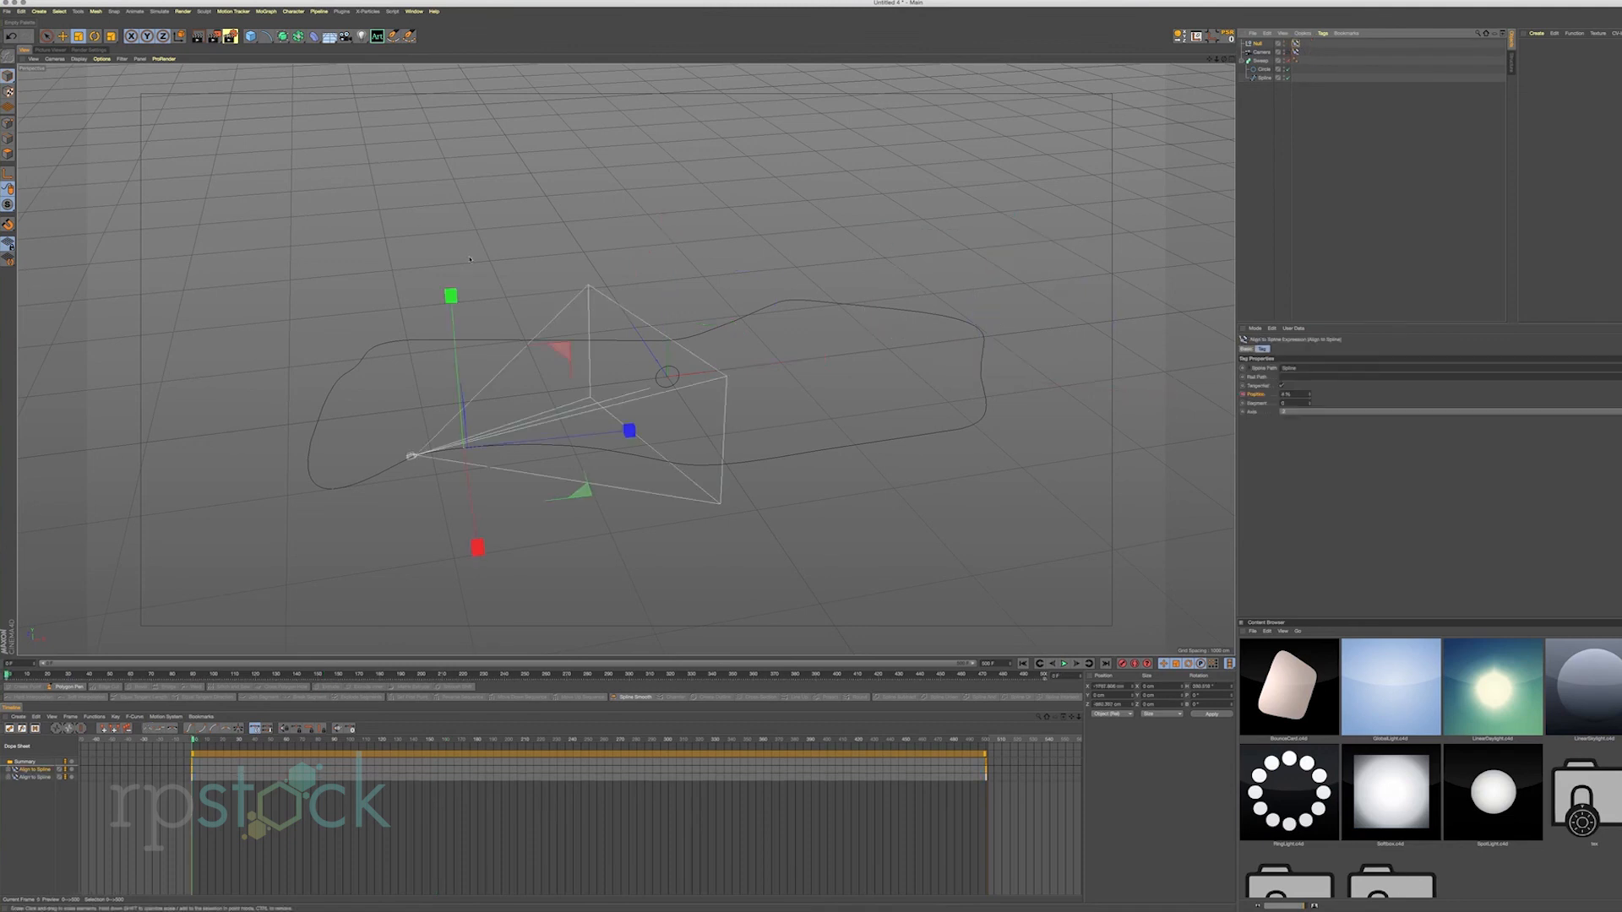
Try to set the null's Align to Spline Position to 104% at the last frame.
alt+drag(546, 481, 546, 470)
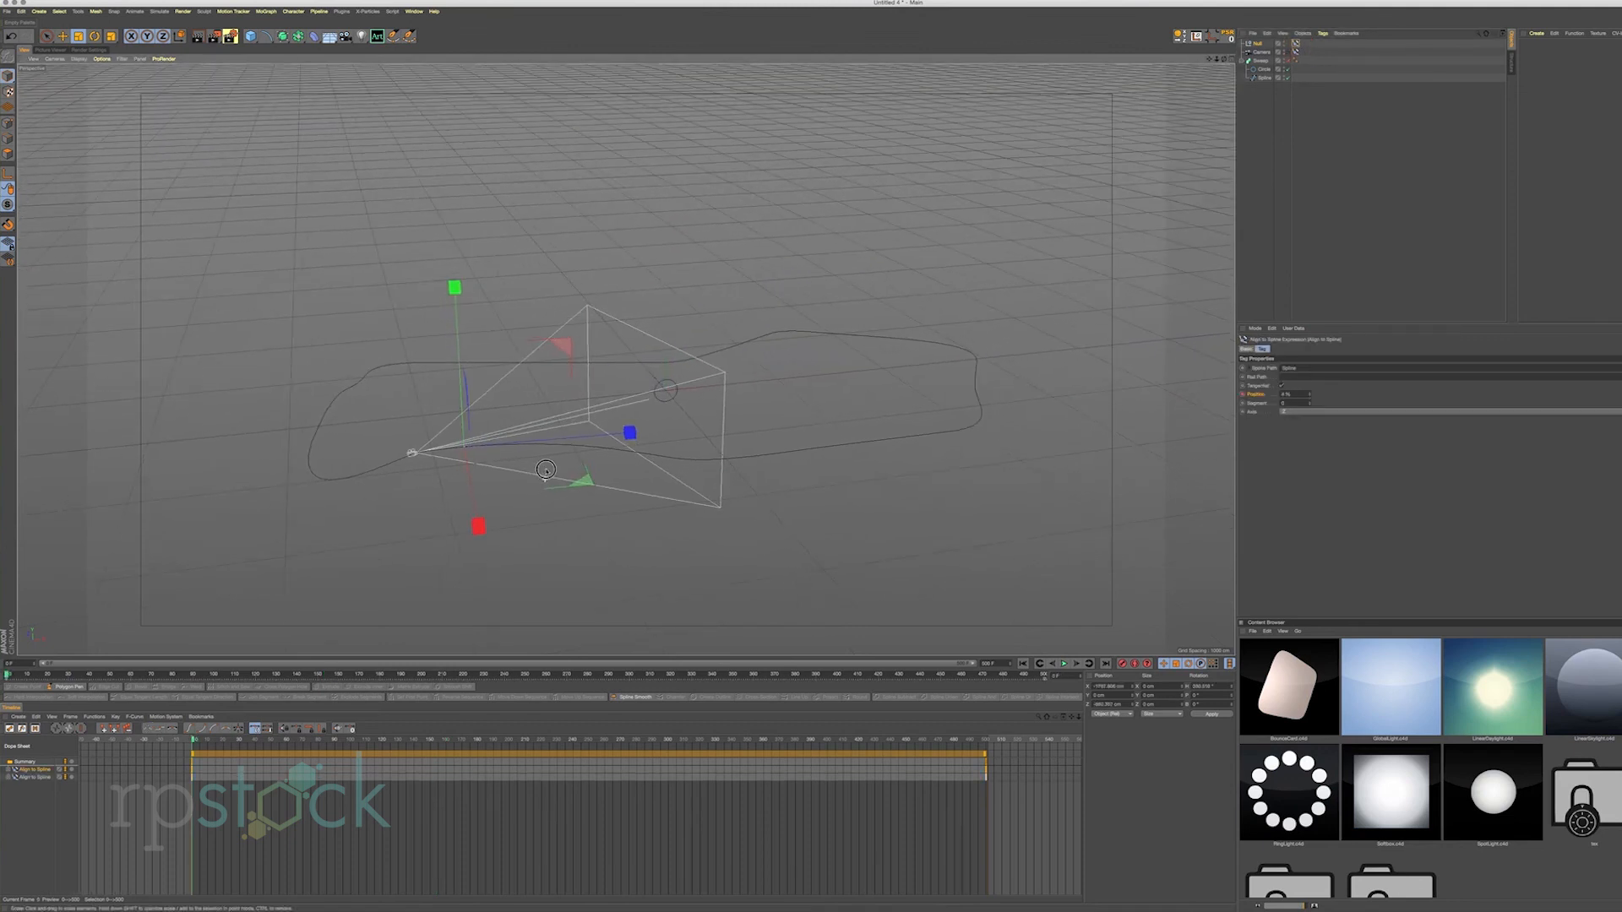
key(shift+g)
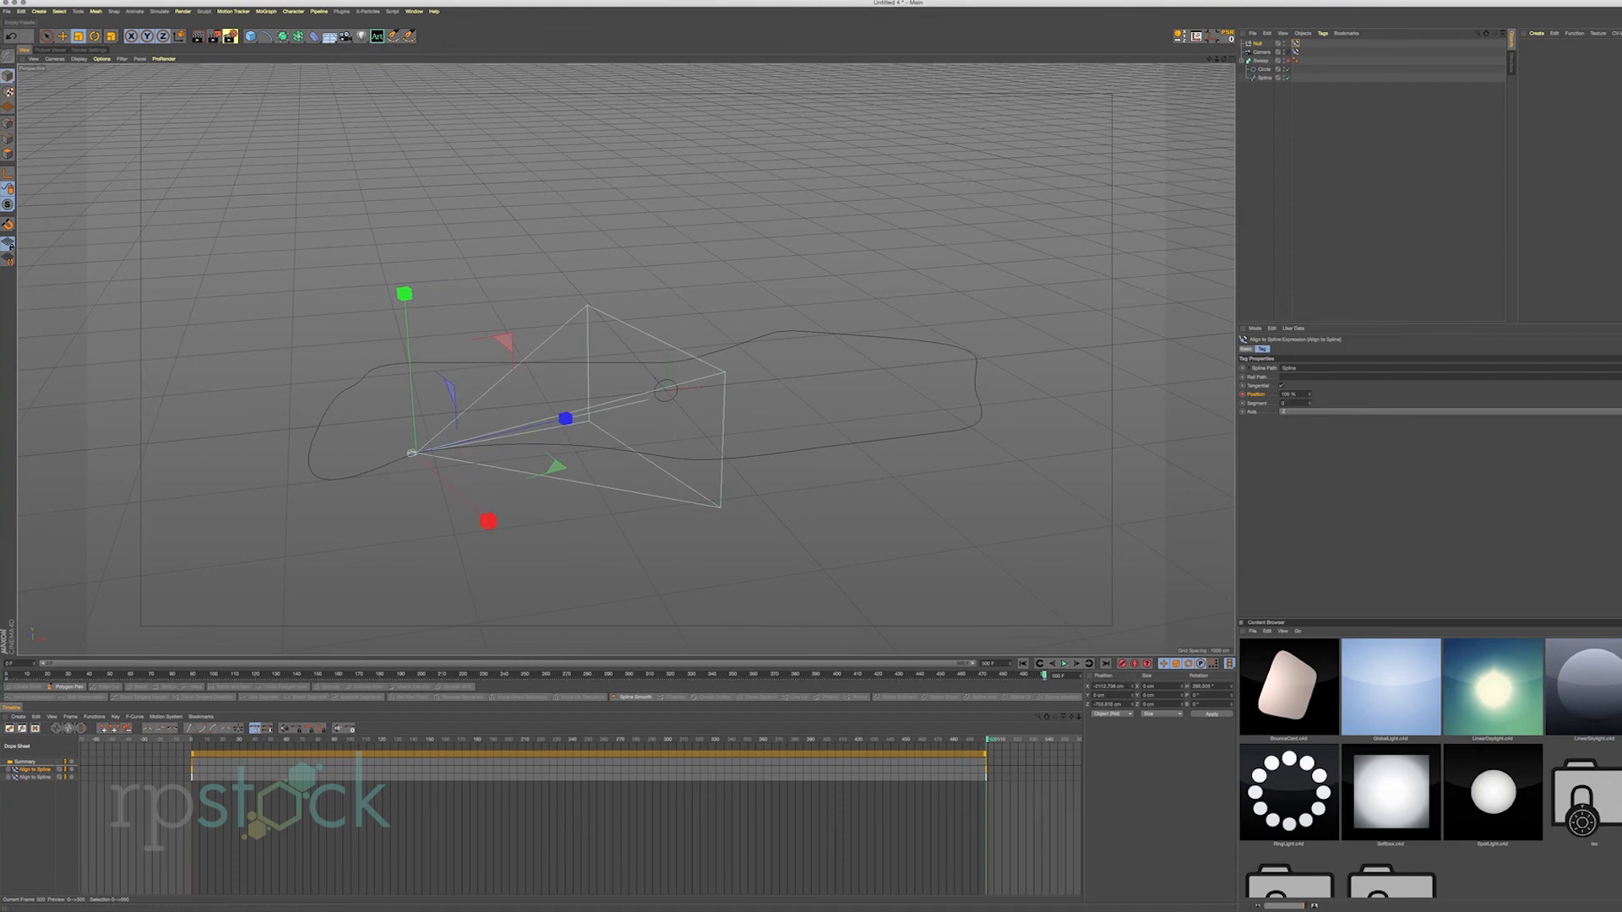
drag(1302, 394, 1191, 405)
text(104)
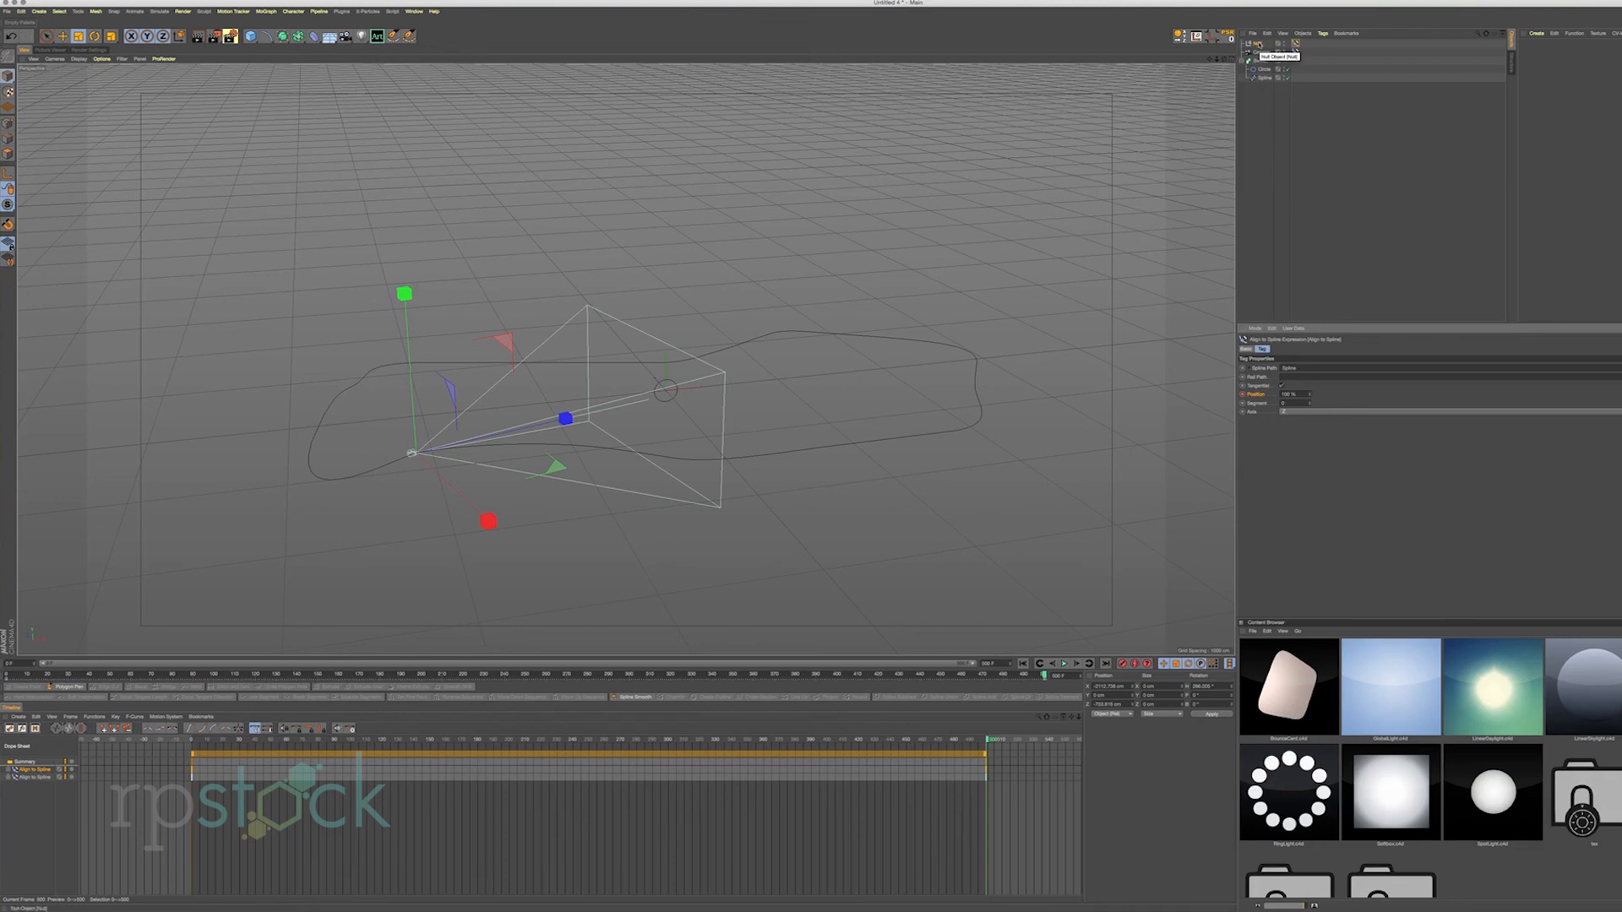
Delete the null and the camera, leaving the Sweep object switched off.
click(1259, 45)
key(Delete)
key(Delete)
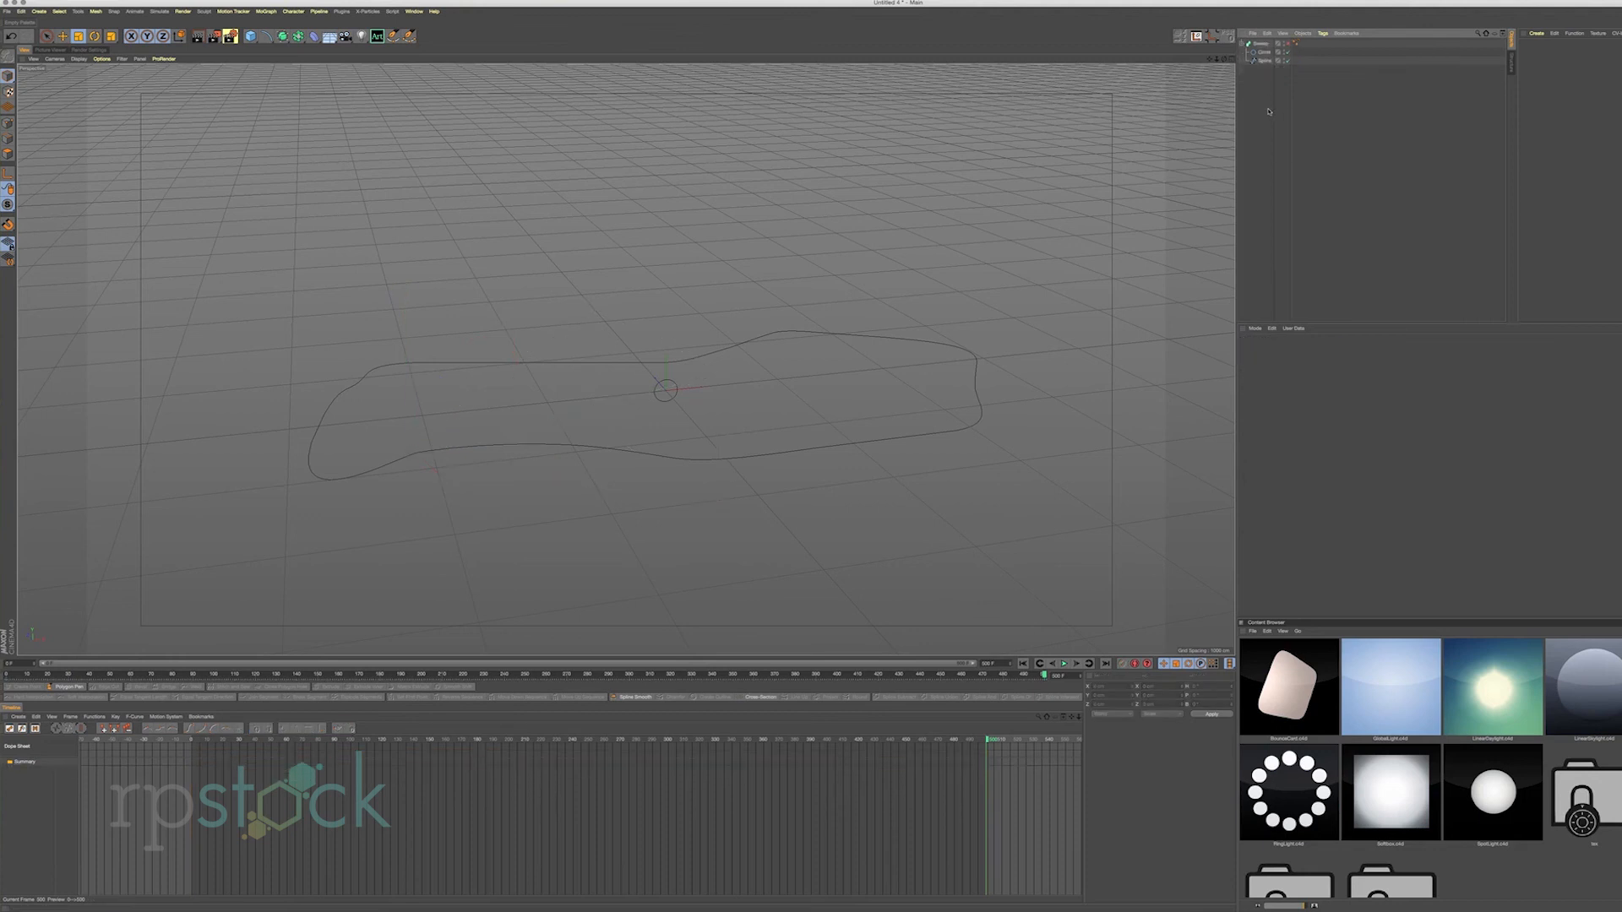
mouse_move(852, 397)
alt+mouse_down()
mouse_move(845, 371)
mouse_move(852, 421)
alt+mouse_up()
click(1287, 44)
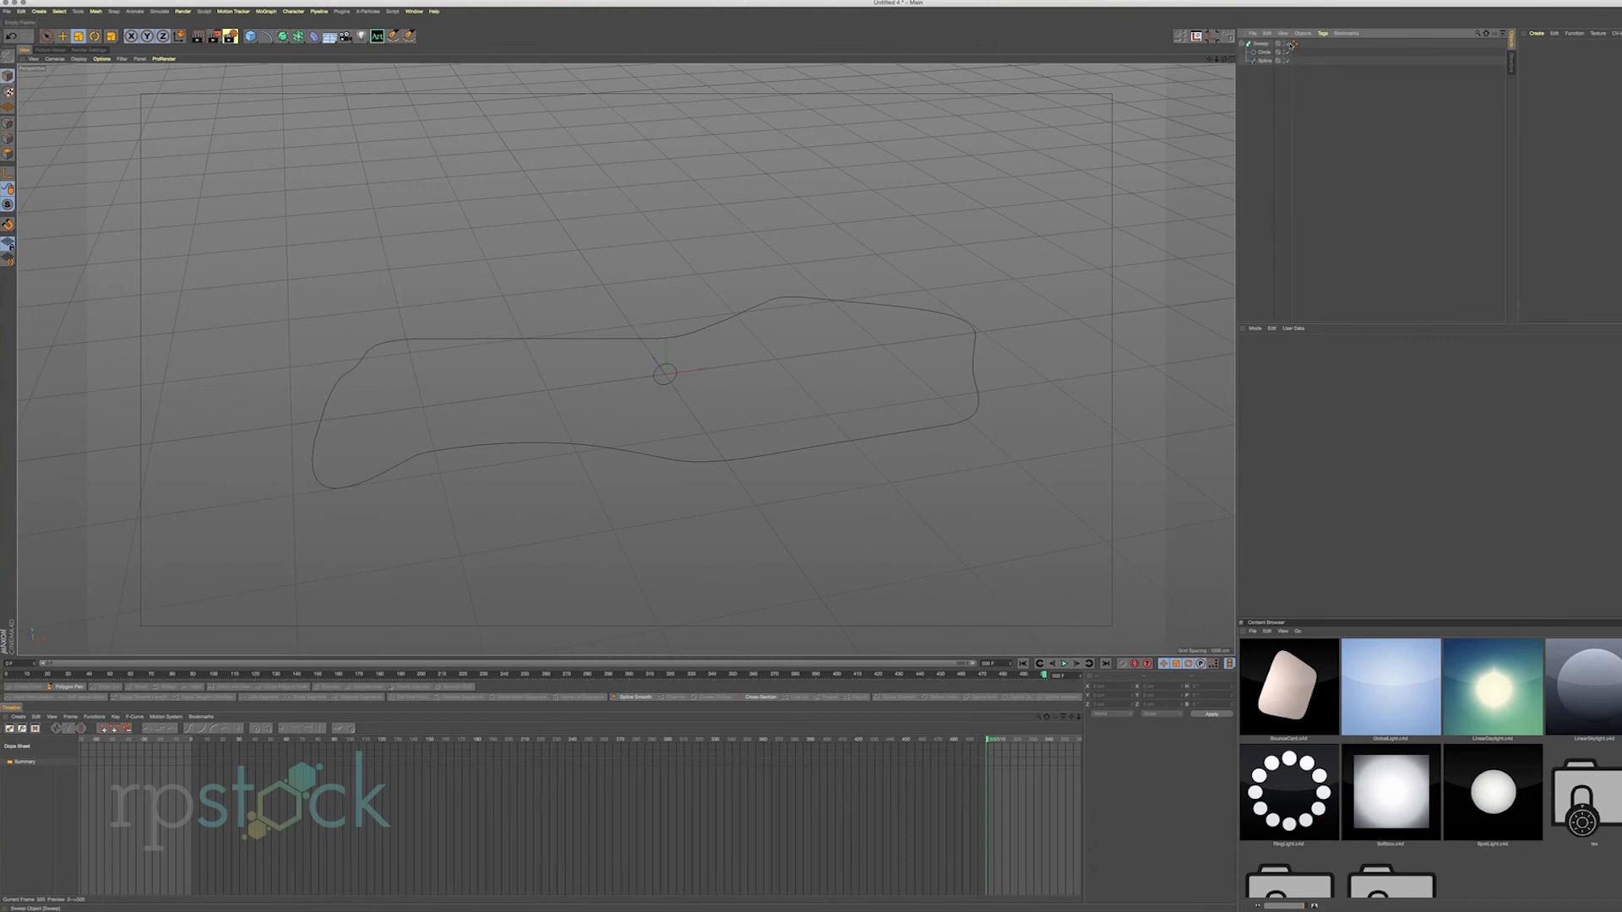
click(1287, 44)
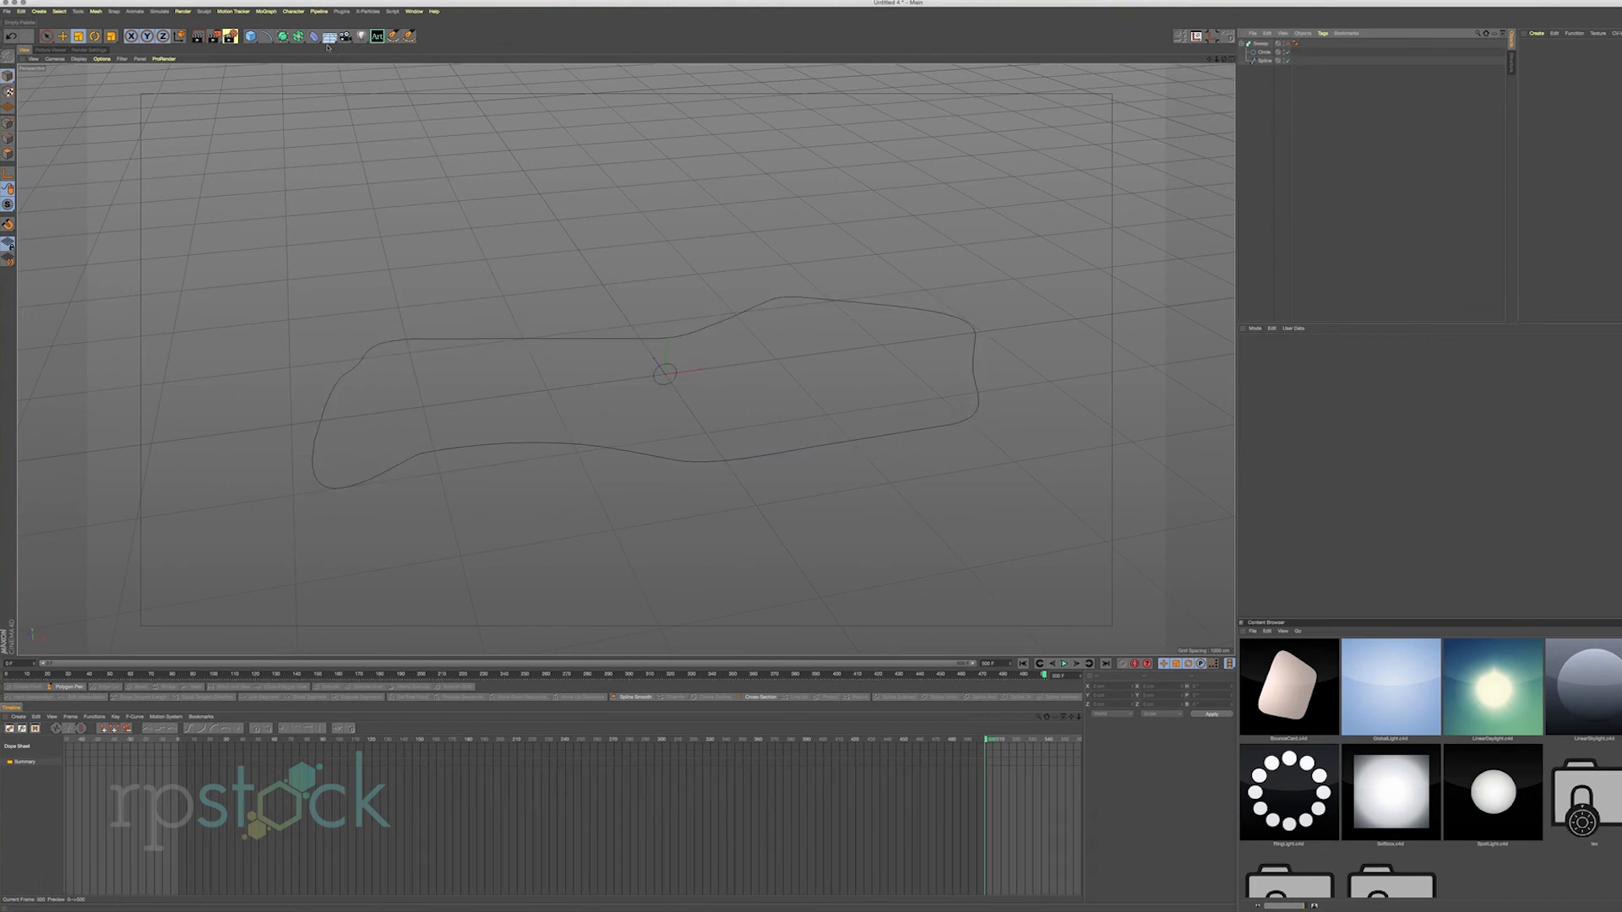
Create a cube, nest it in a new MoGraph Cloner and set the clone count to 2.
click(252, 37)
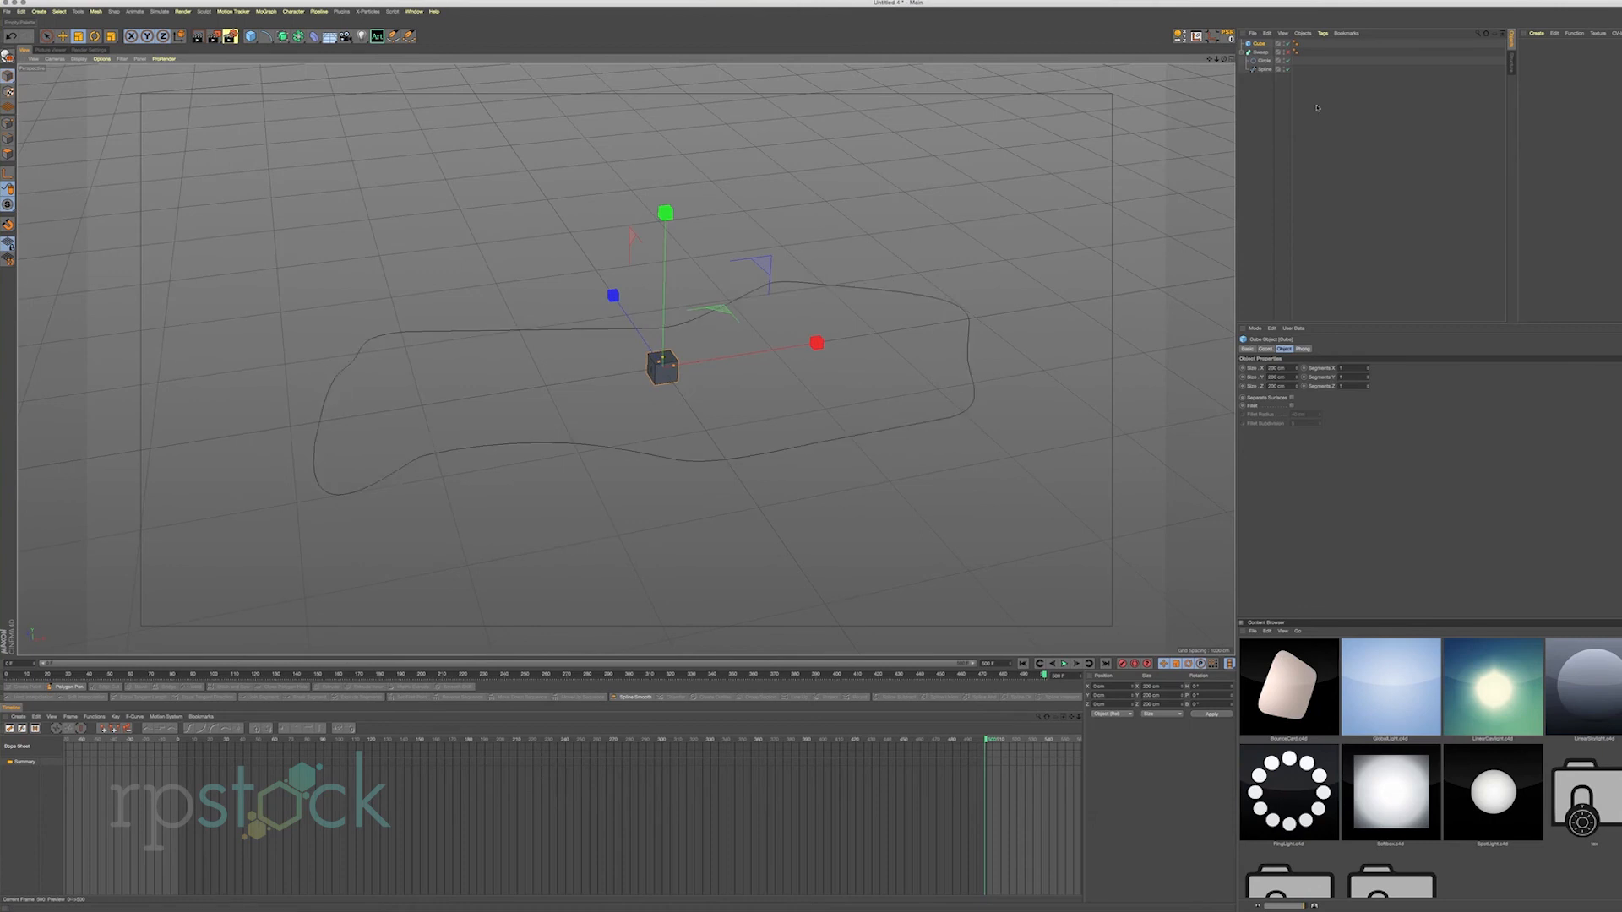
click(266, 11)
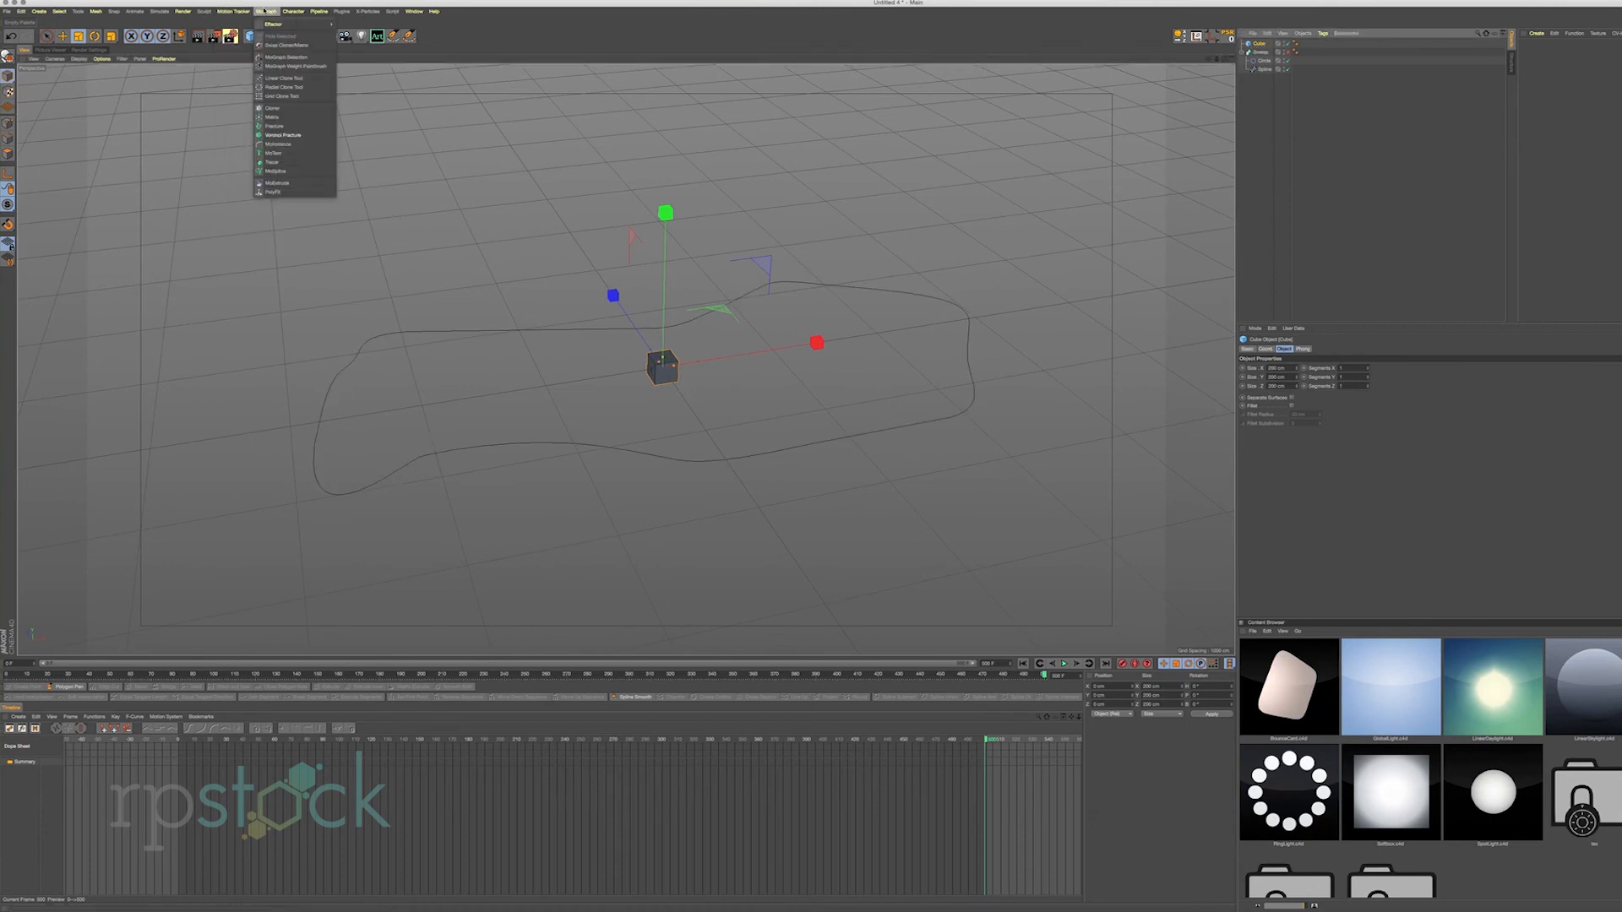
click(279, 108)
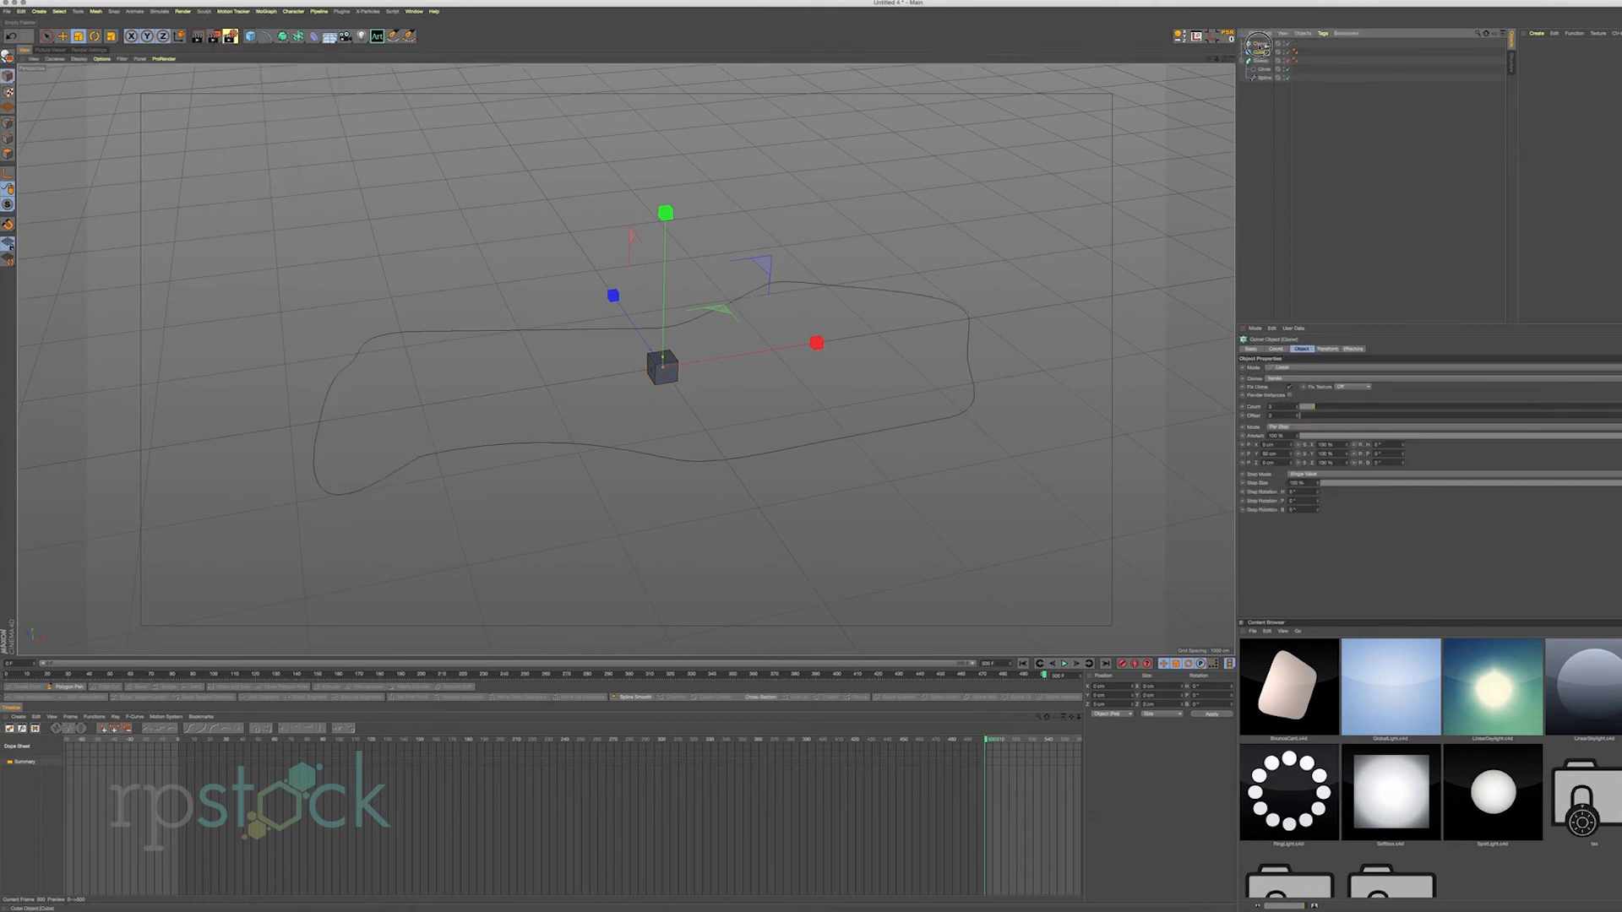
drag(1259, 46, 1261, 45)
click(1259, 43)
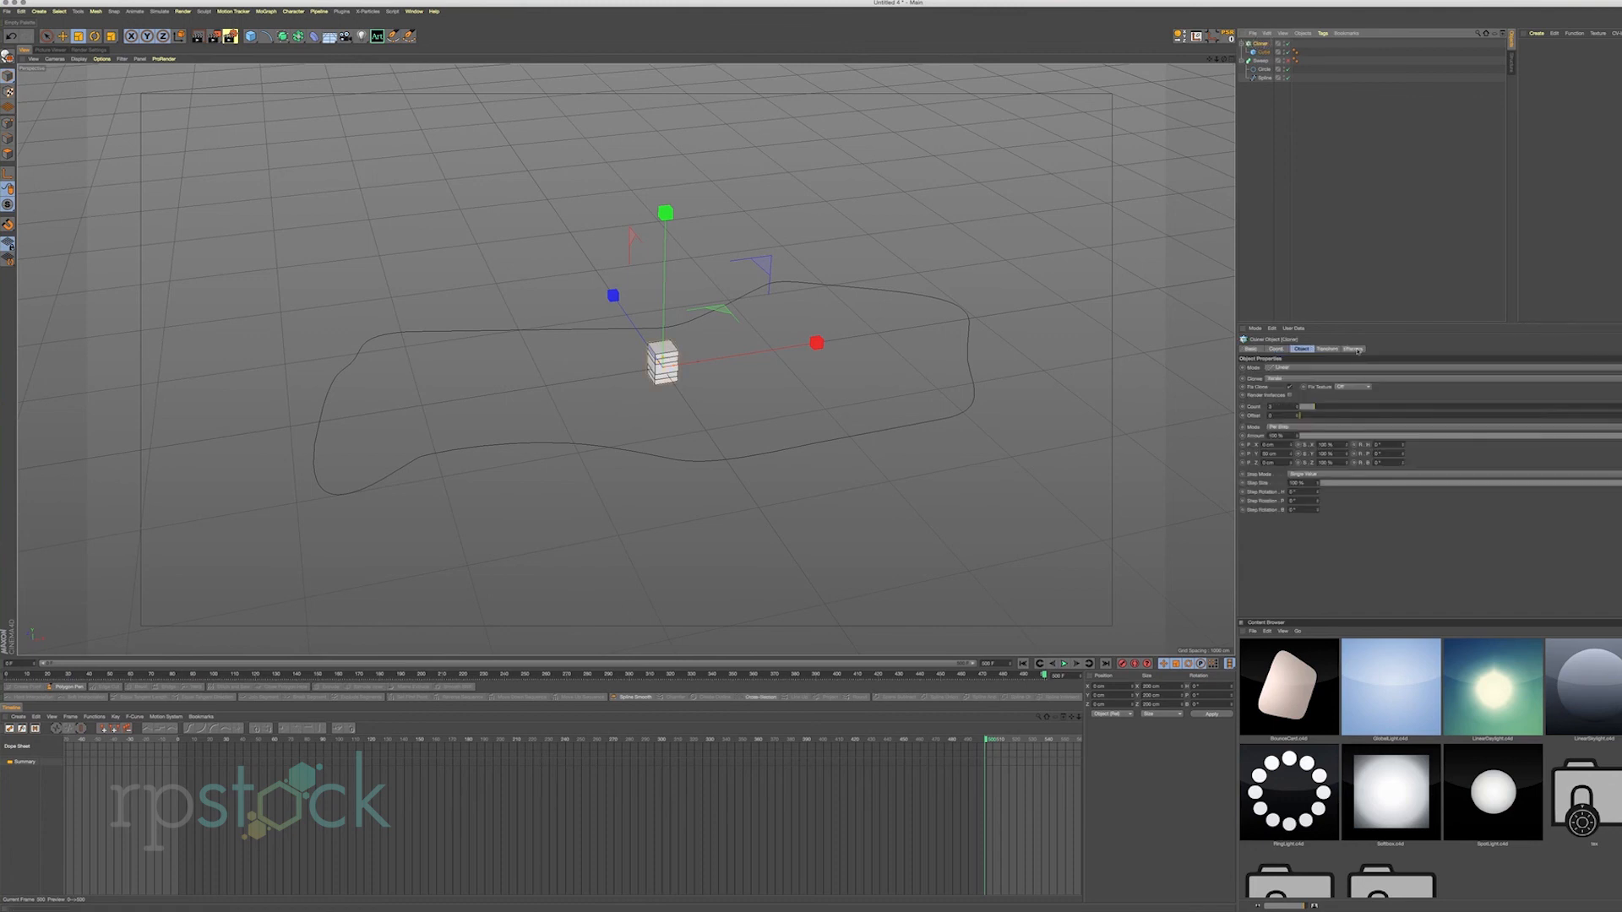
click(1298, 411)
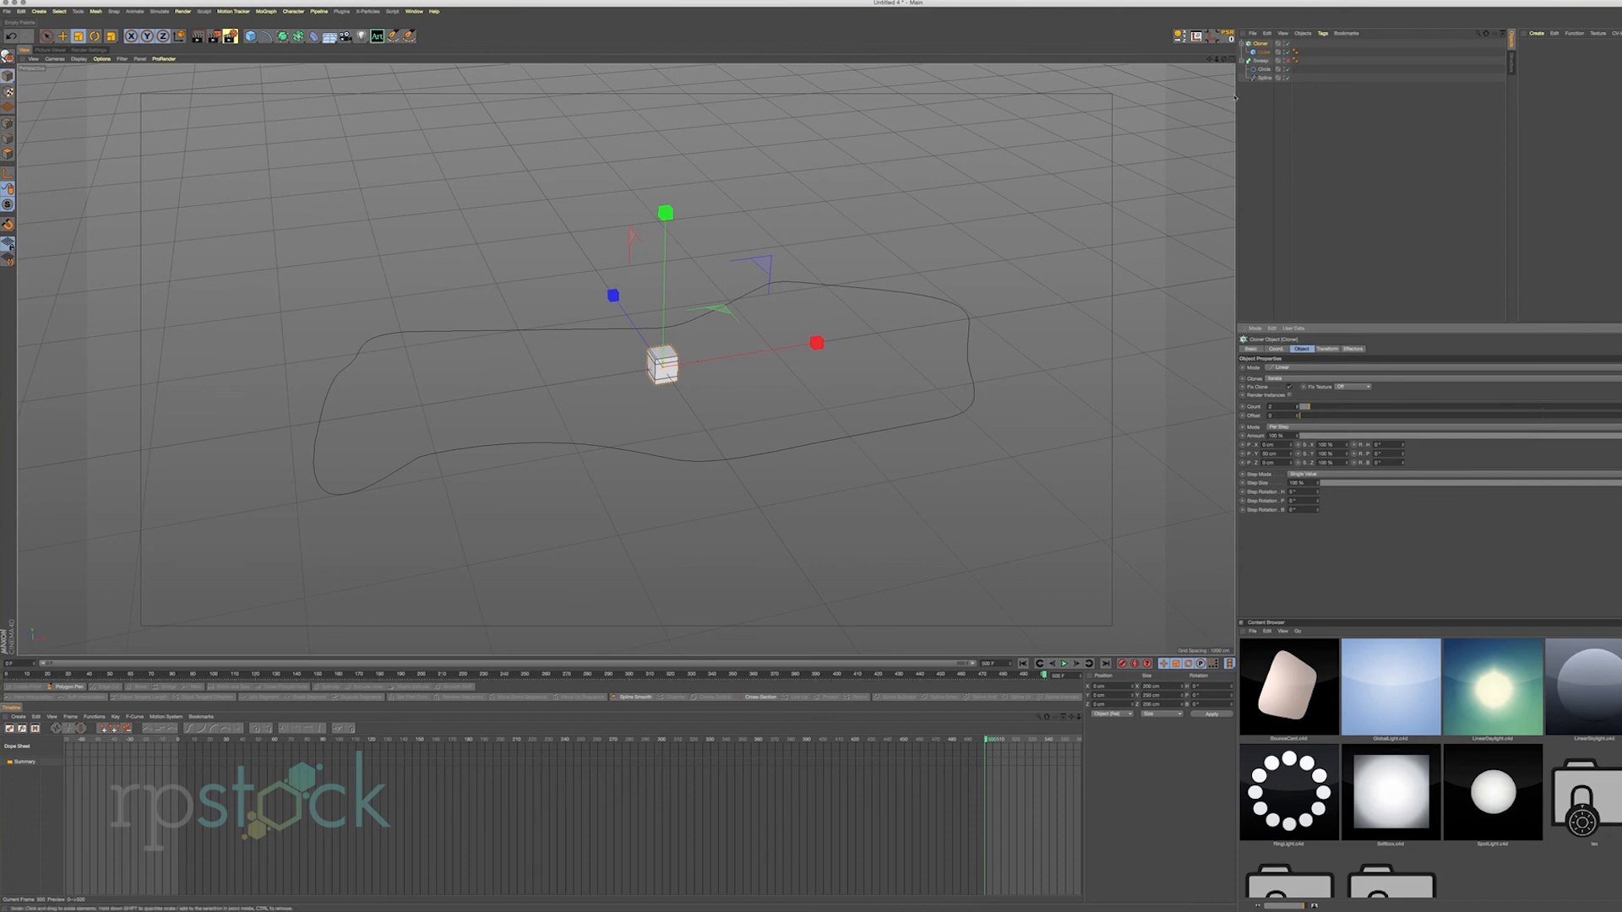
Add a Spline effector to the Cloner and assign the vessel's path spline to it.
click(266, 11)
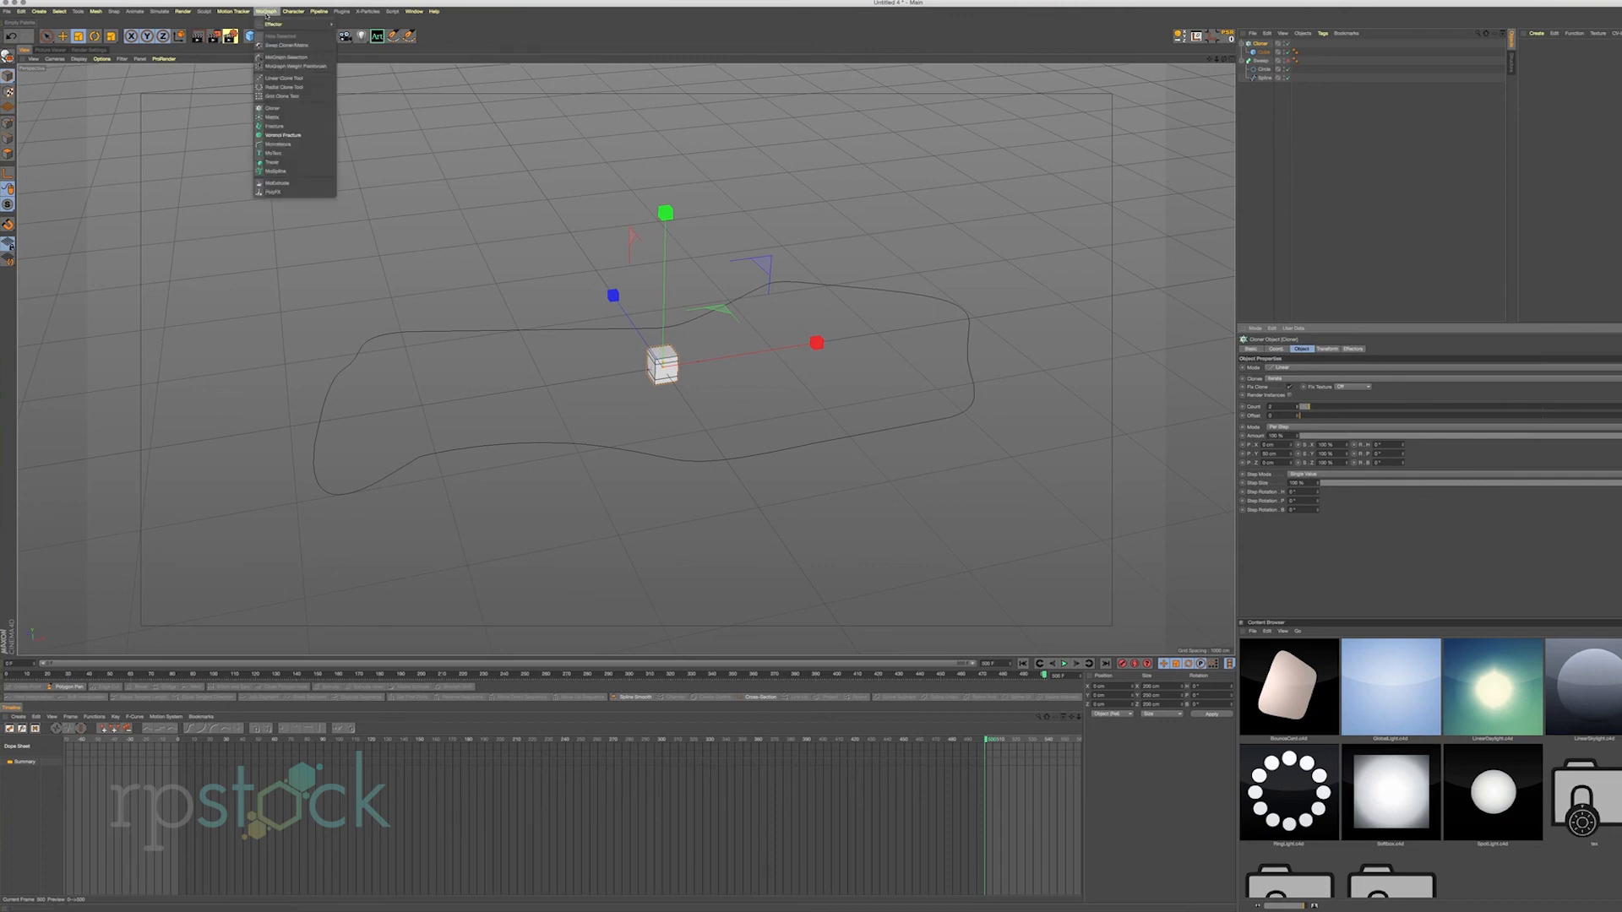
mouse_move(304, 24)
click(355, 138)
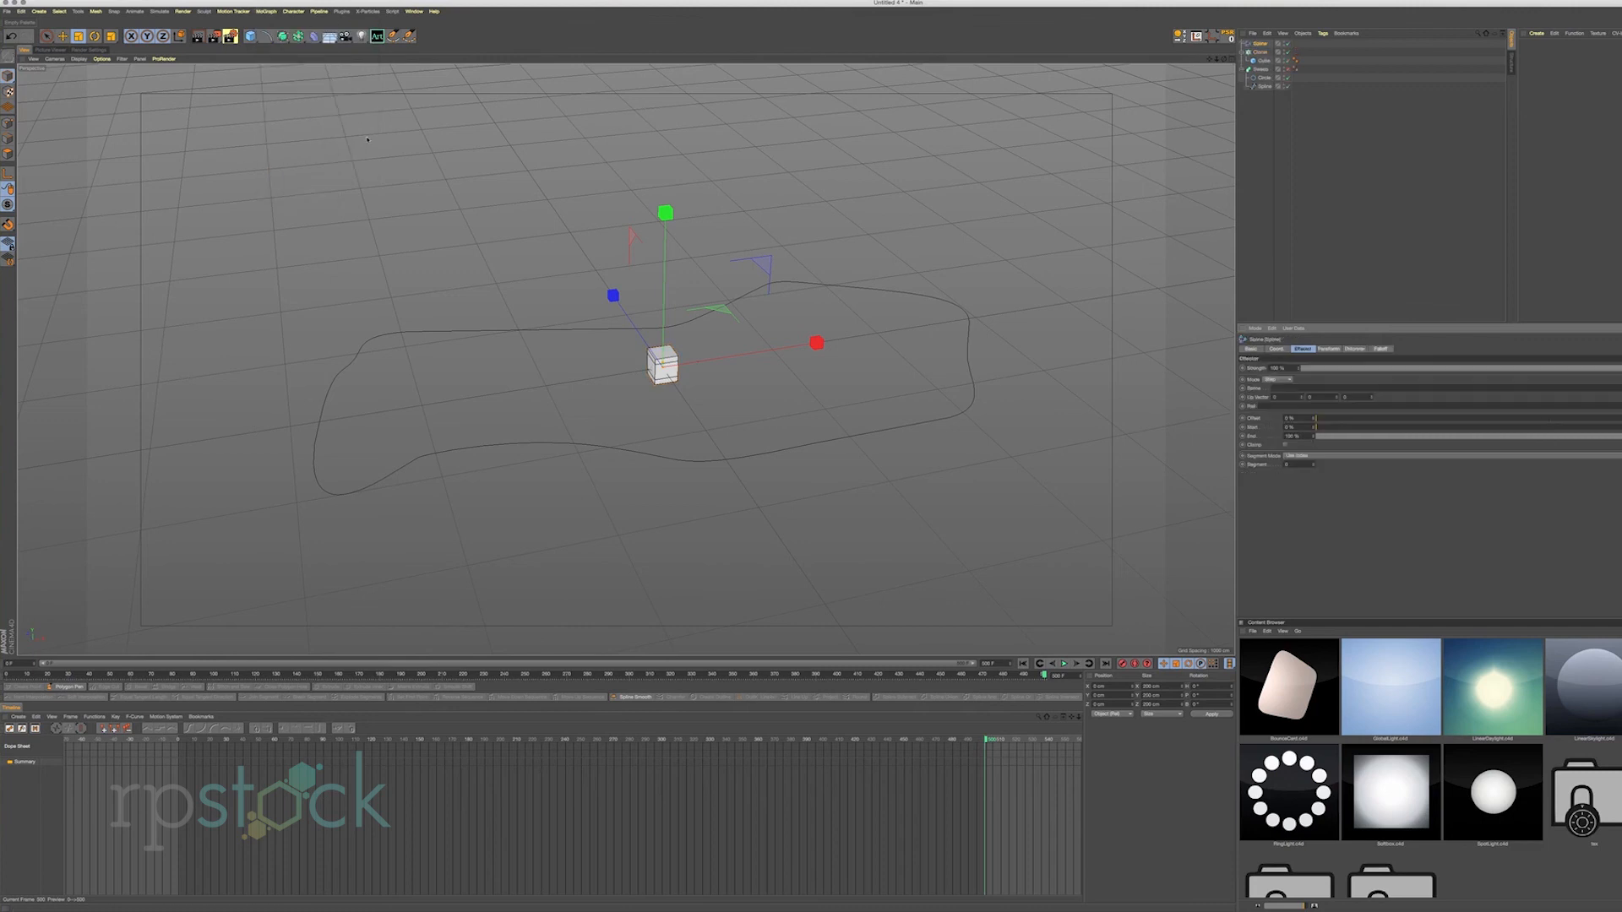
drag(1266, 87, 1266, 88)
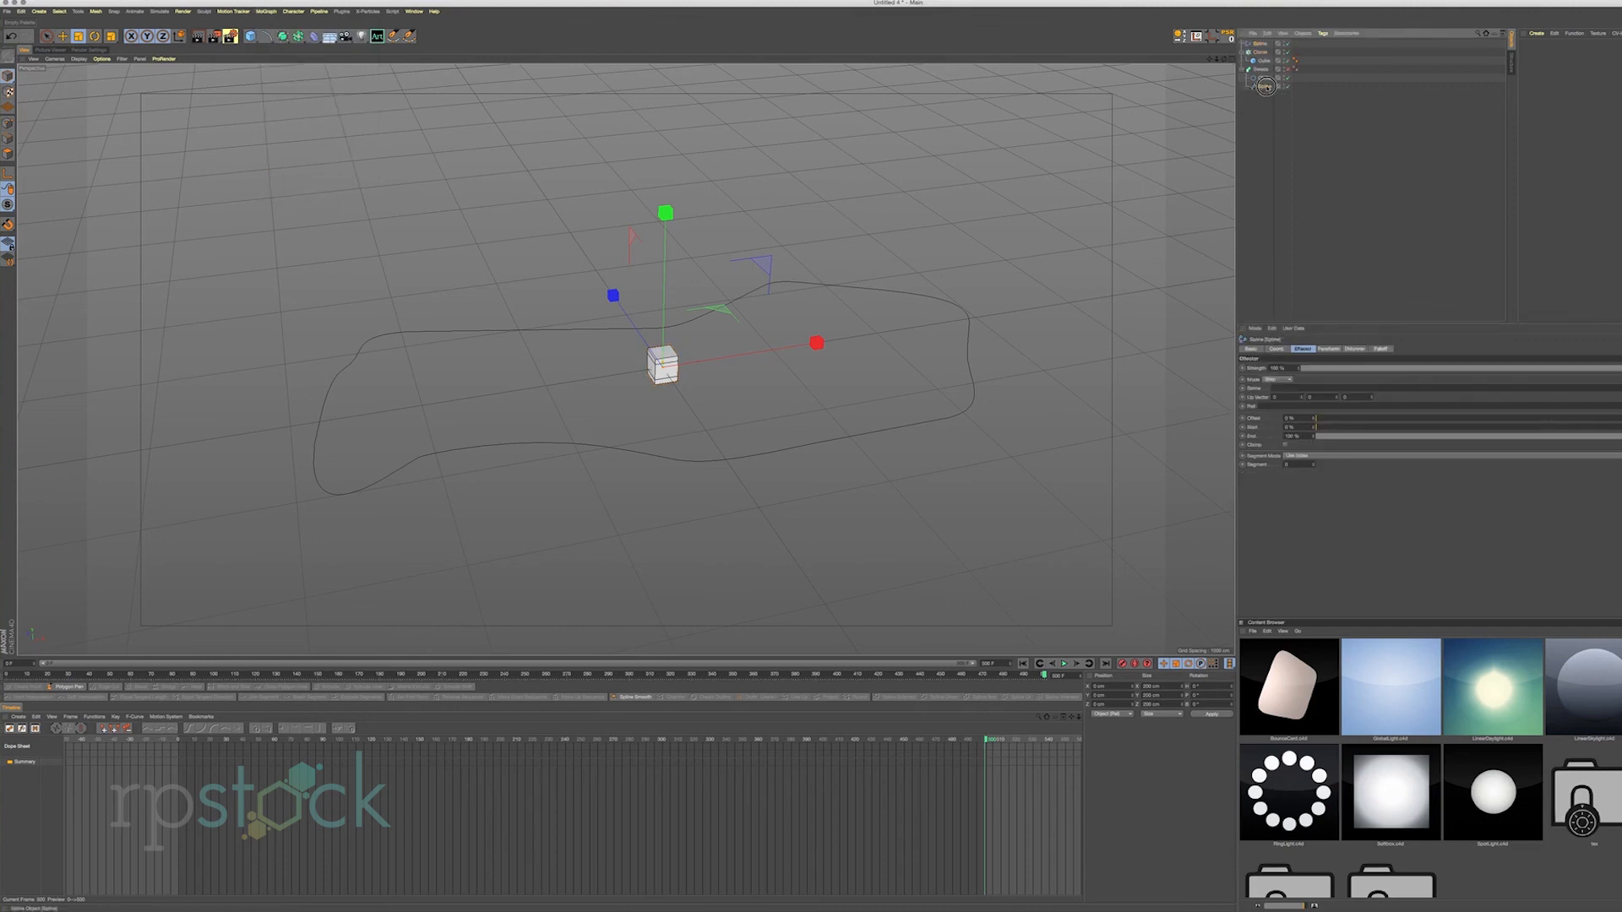
drag(1301, 388, 1301, 388)
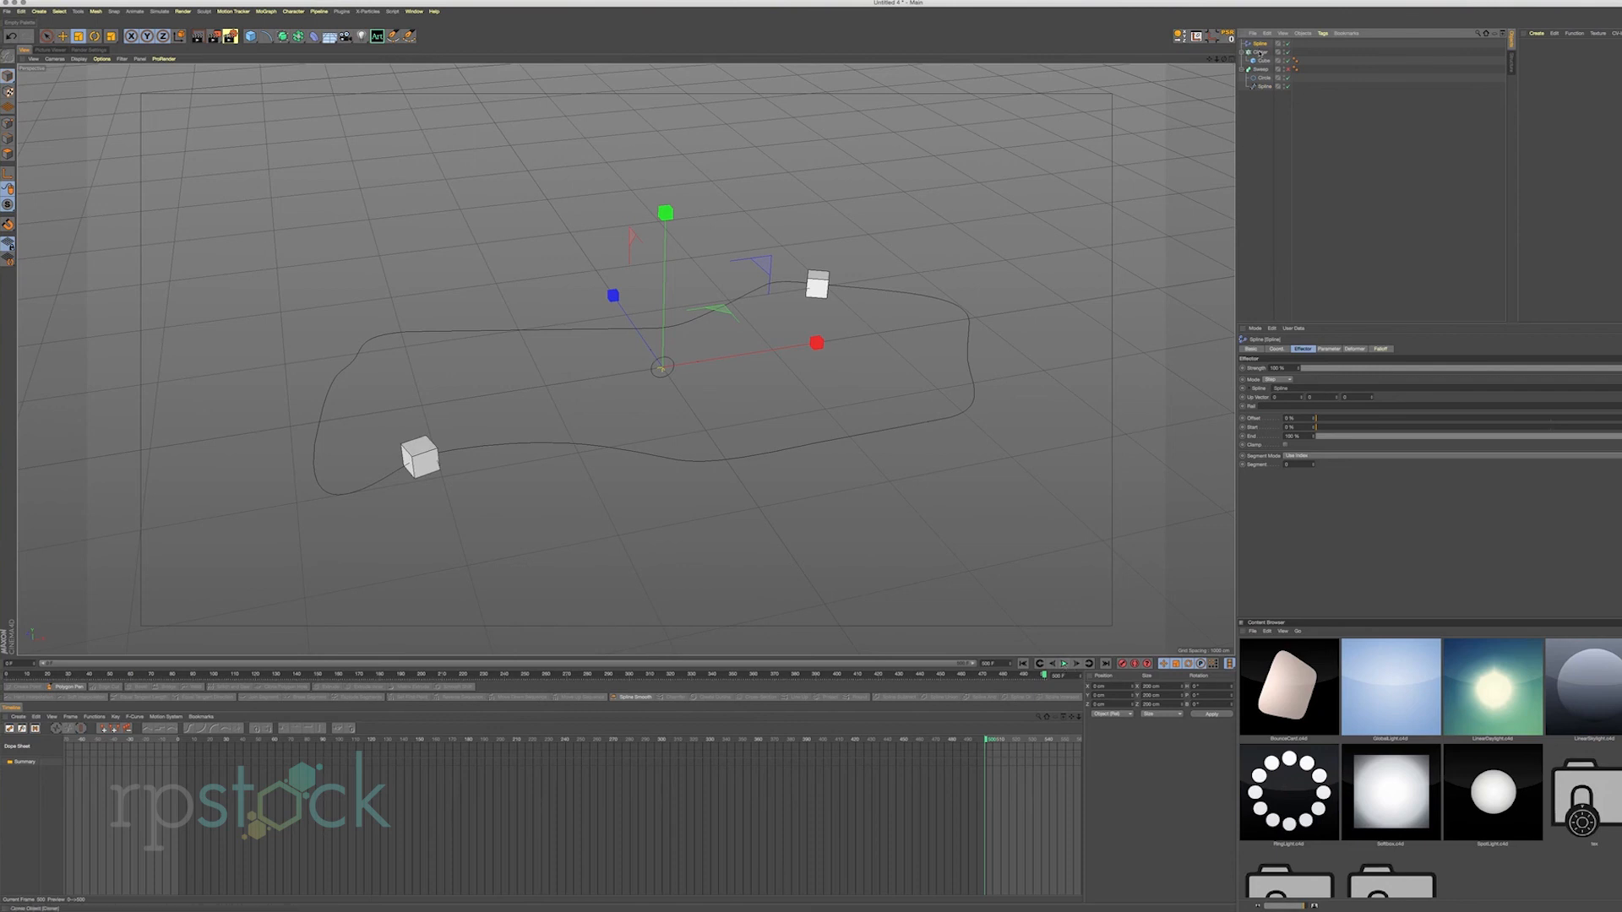
Test sliding the clones along the path with the Spline effector's Offset, and undo the change.
click(1328, 349)
click(1302, 348)
drag(1314, 419, 1618, 418)
mouse_move(1314, 418)
mouse_down()
mouse_move(1314, 277)
mouse_move(1100, 669)
mouse_up()
key(super+z)
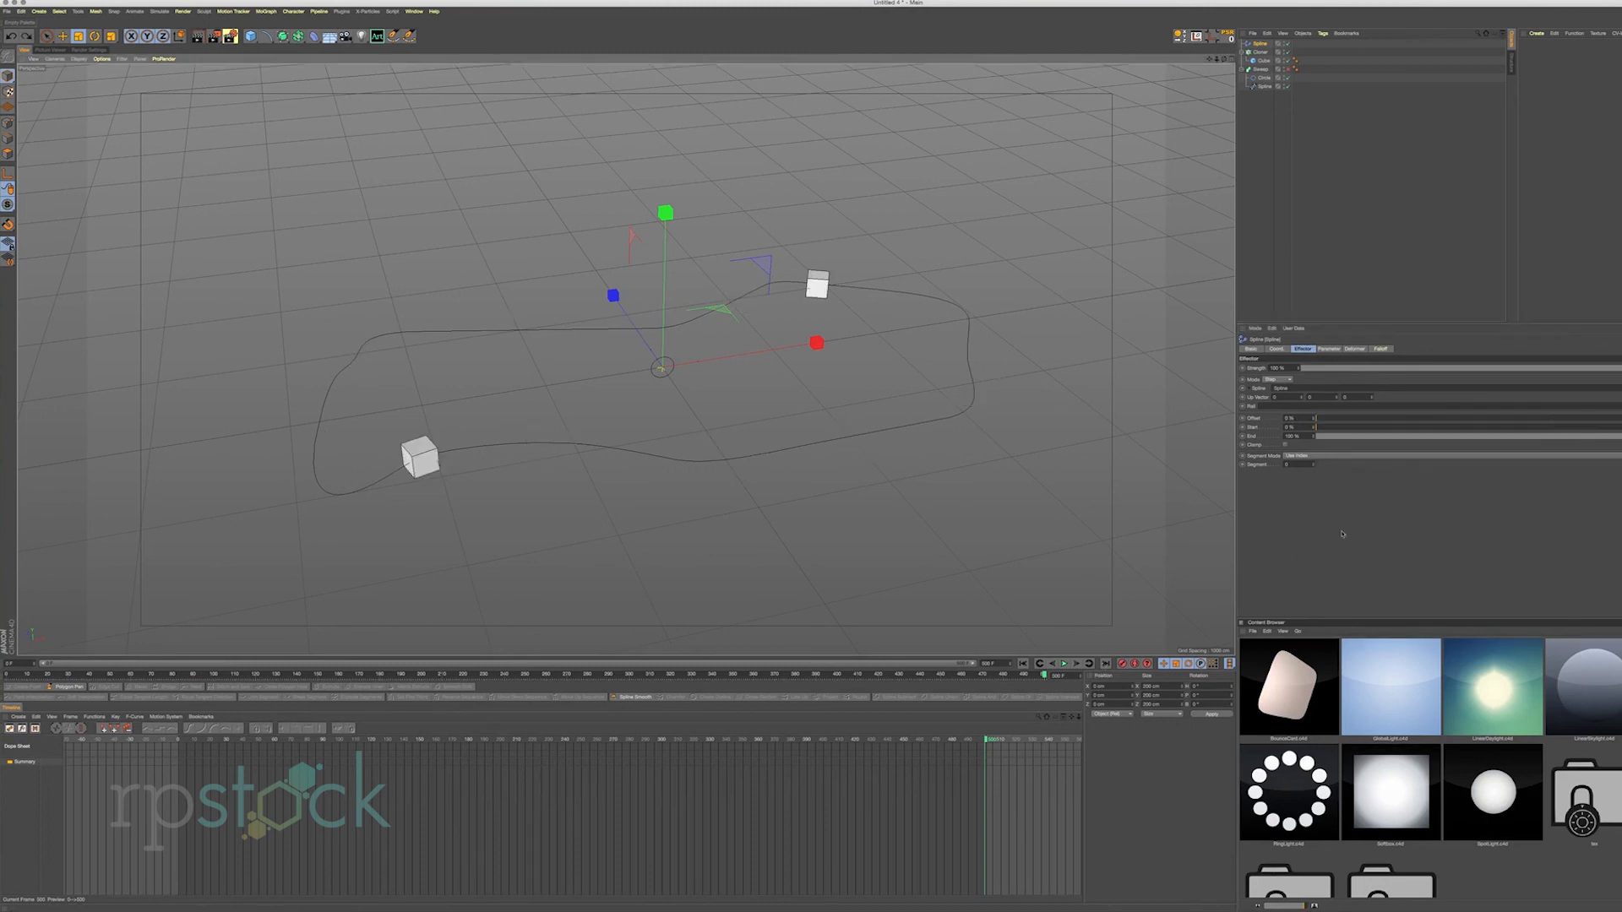
Raise the Spline effector's Start to about 91% to bring the two cubes close together, and briefly play the animation.
drag(1314, 426, 1314, 317)
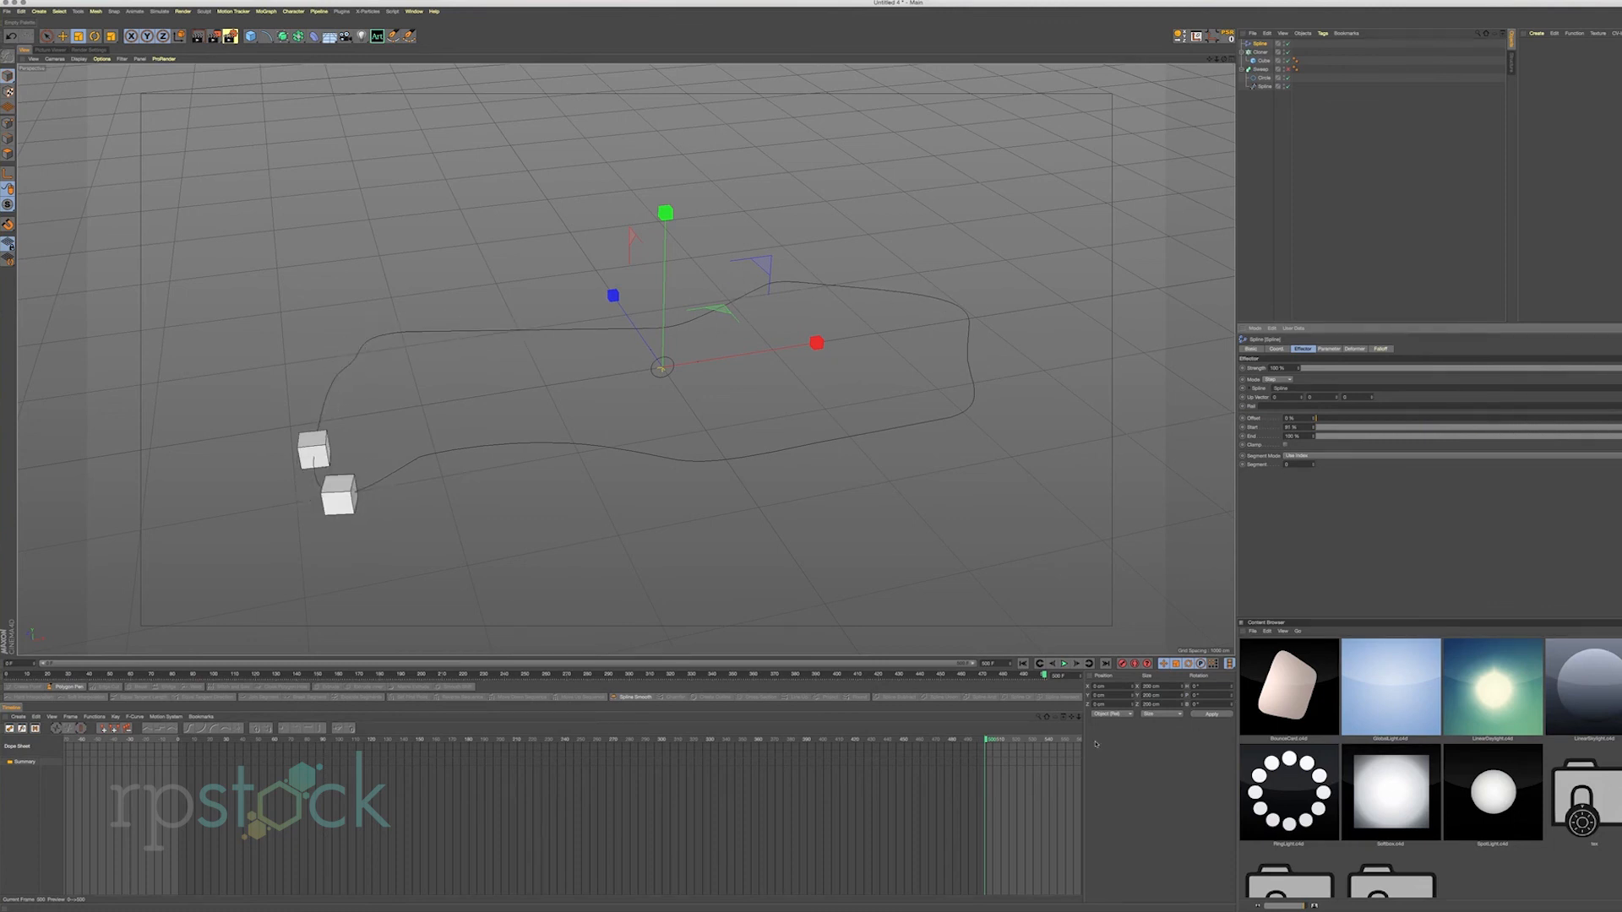
click(1066, 664)
click(1064, 664)
Keyframe the Spline effector's Offset at frame 0 with a value of 4%.
drag(439, 675, 2, 681)
click(1243, 419)
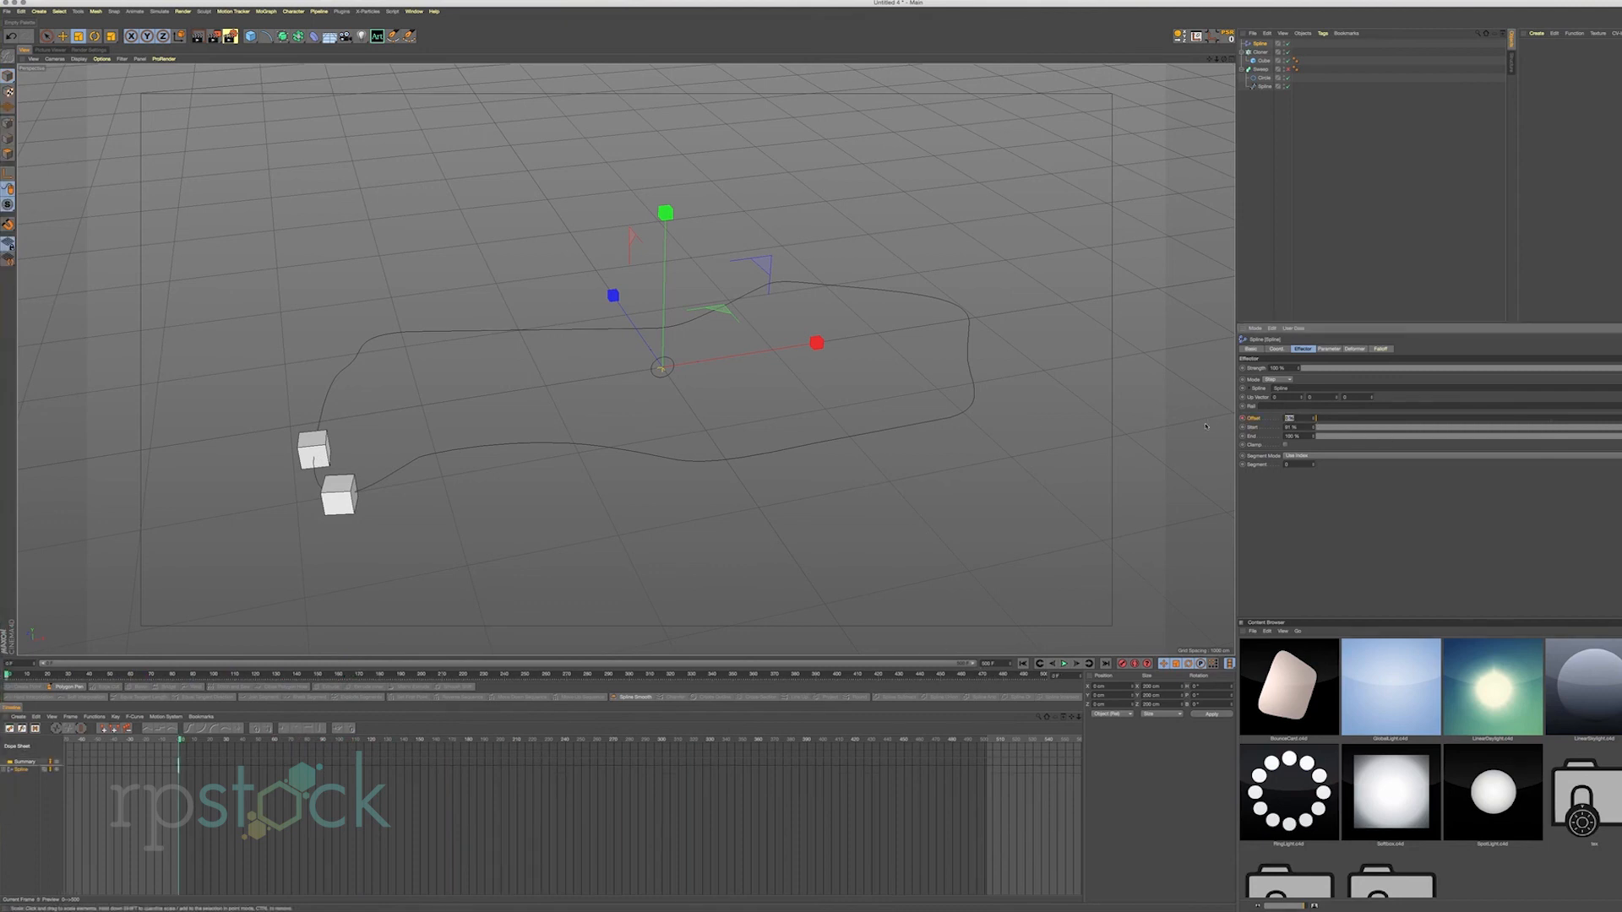
key(Return)
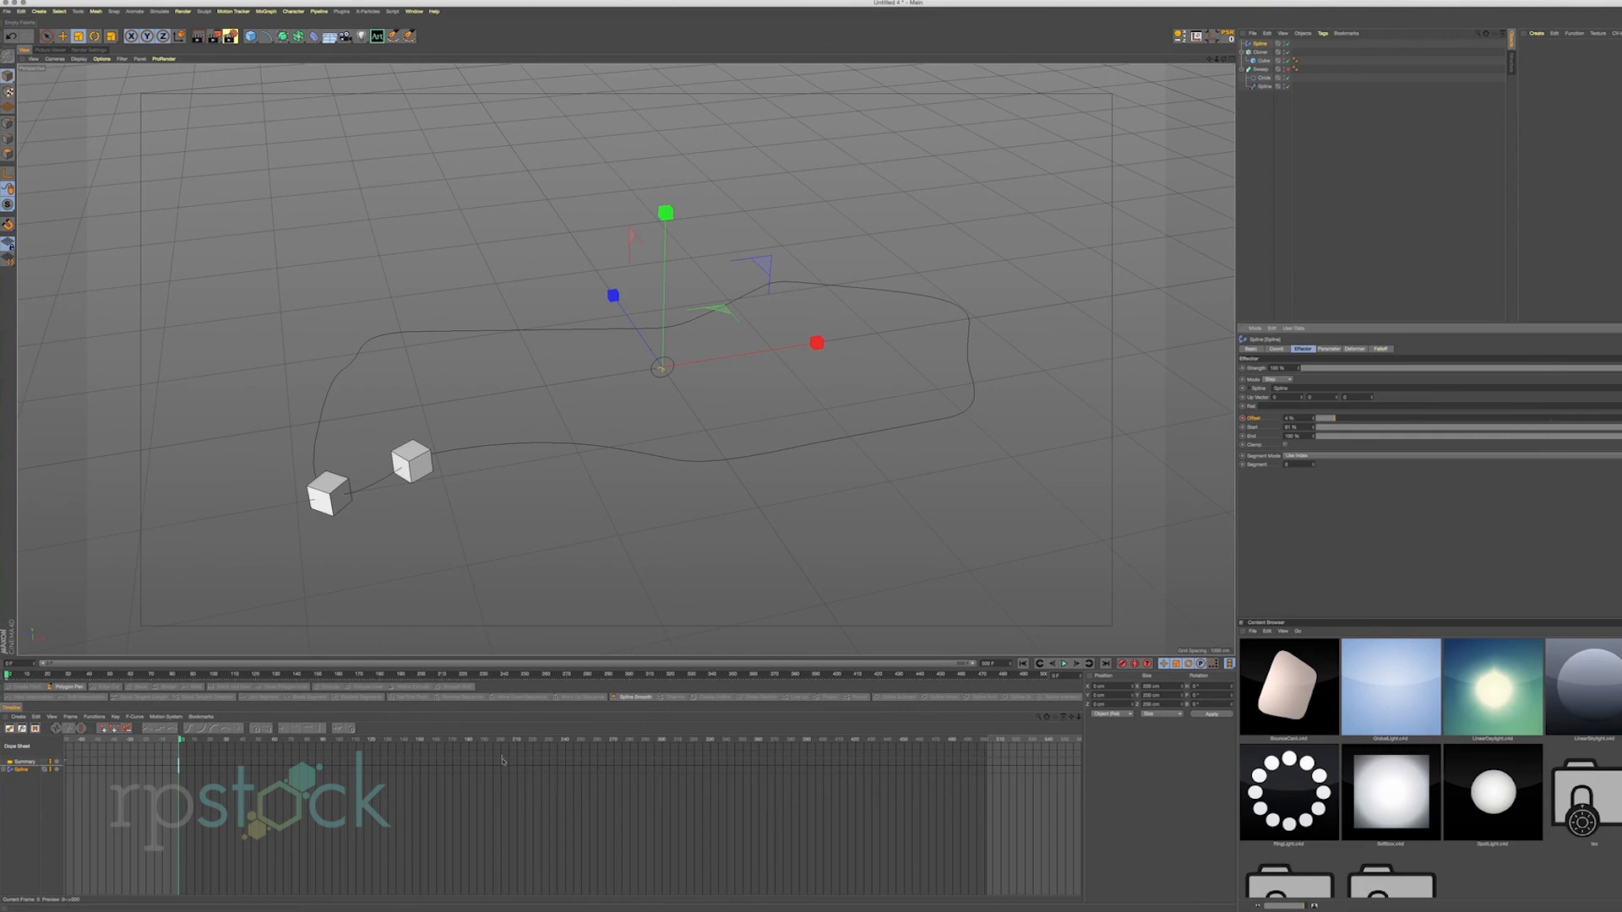
Keyframe the Spline effector's Offset at 104% on frame 500.
drag(673, 673, 1165, 664)
click(1297, 416)
text(104)
key(Return)
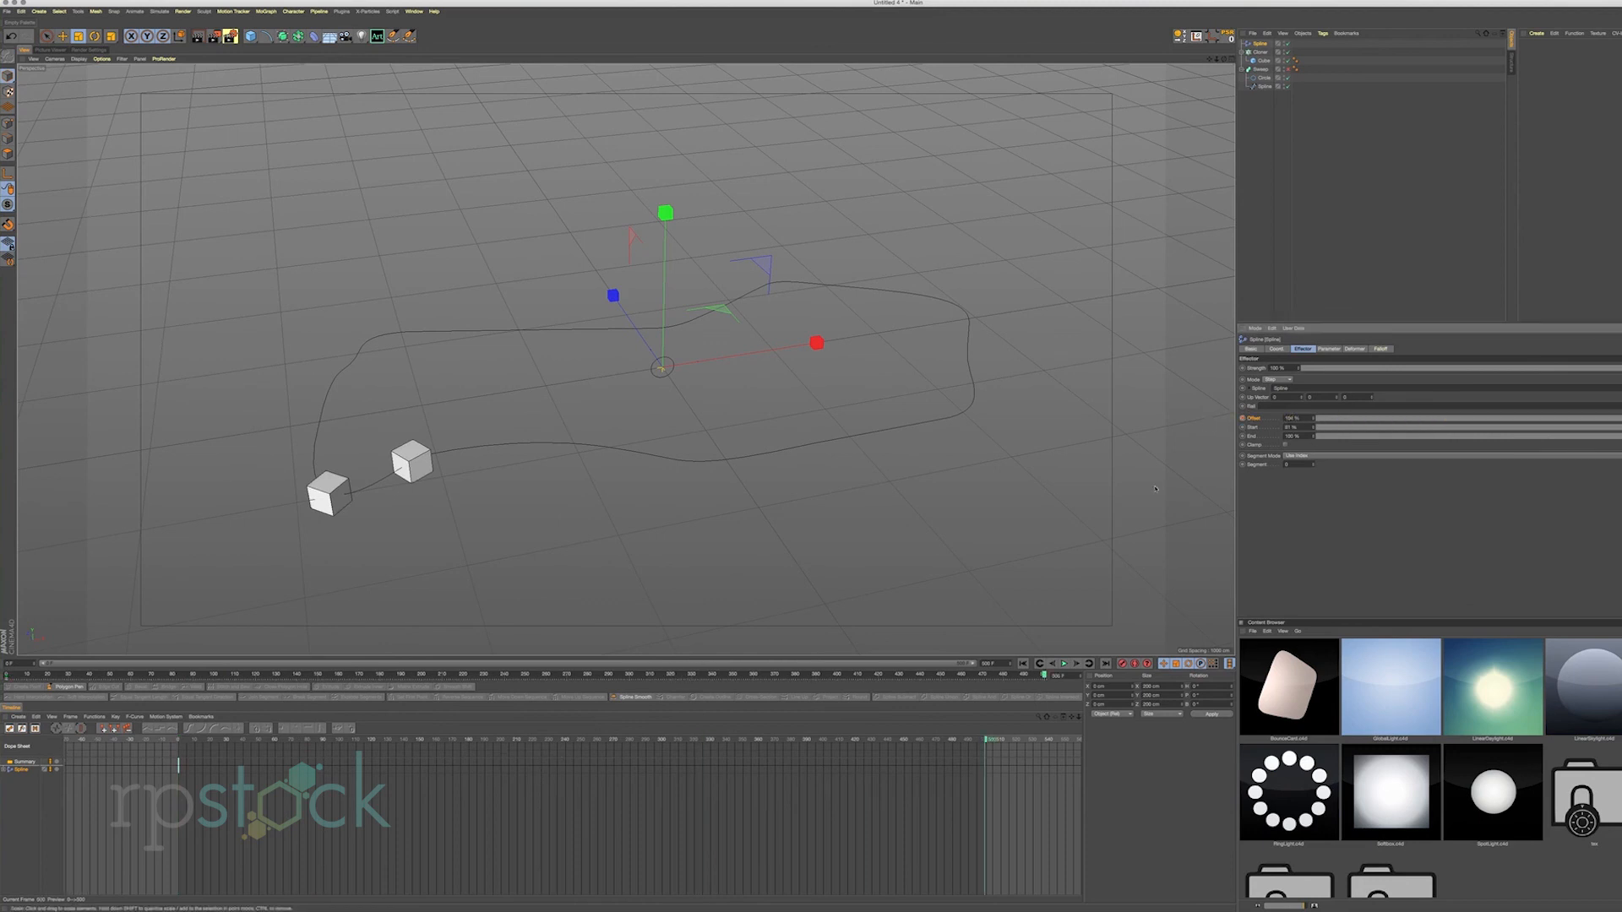
click(1241, 417)
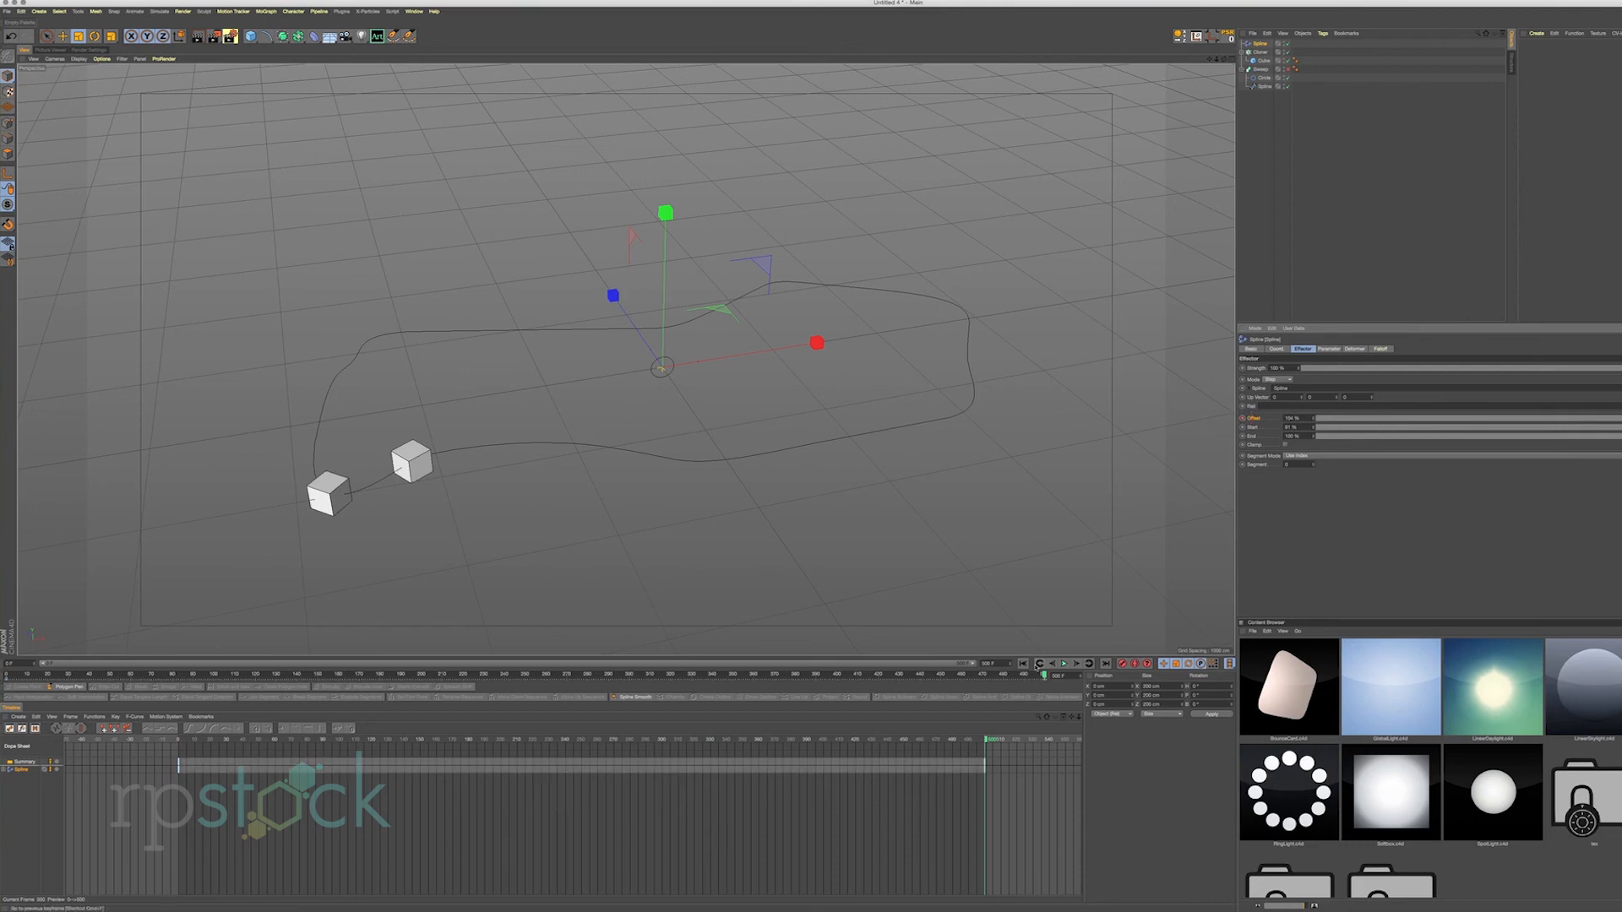
Preview the cubes' motion and set both Offset keys to linear interpolation.
click(1066, 664)
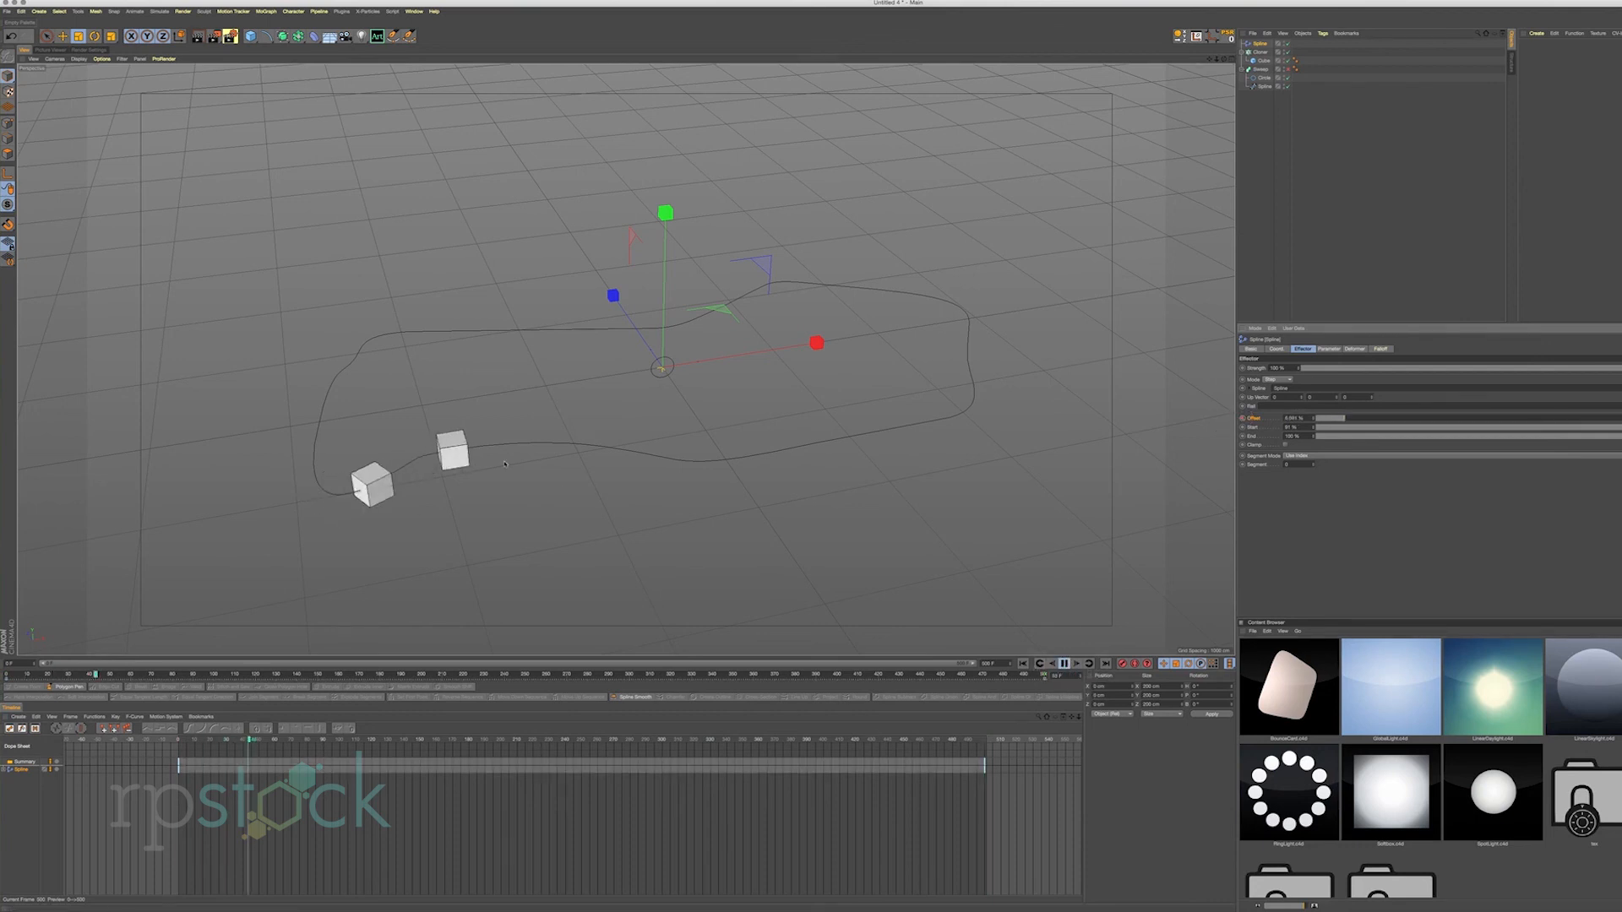
click(1063, 664)
drag(995, 822, 104, 746)
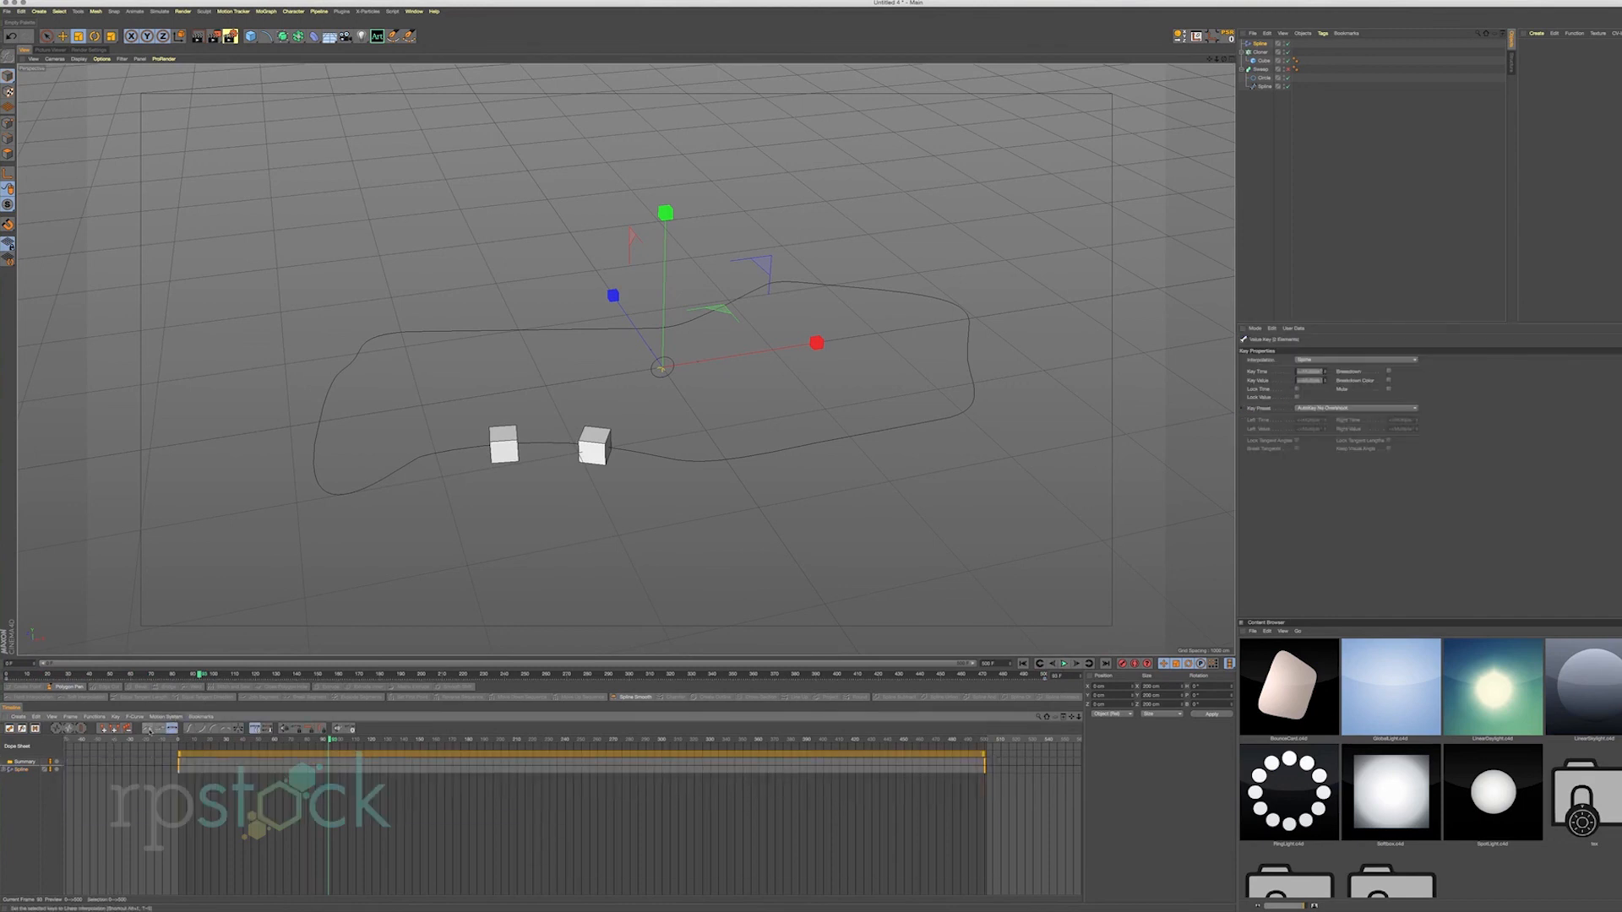
click(149, 730)
Play the animation to check the cubes' travel around the path, and return to the first frame.
click(1065, 664)
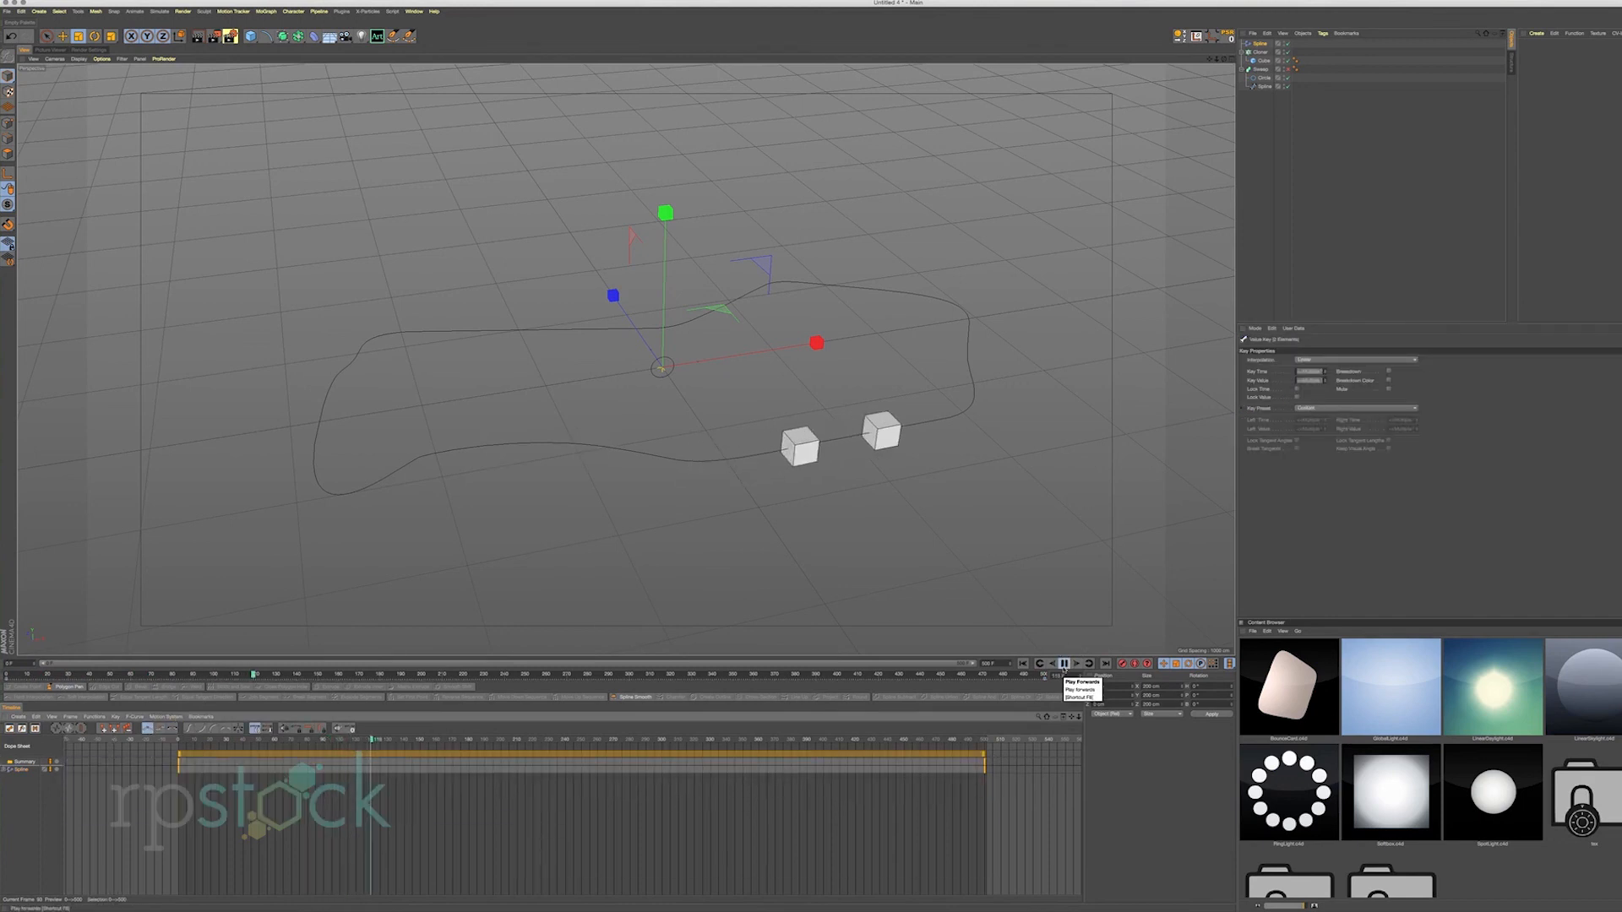
click(984, 674)
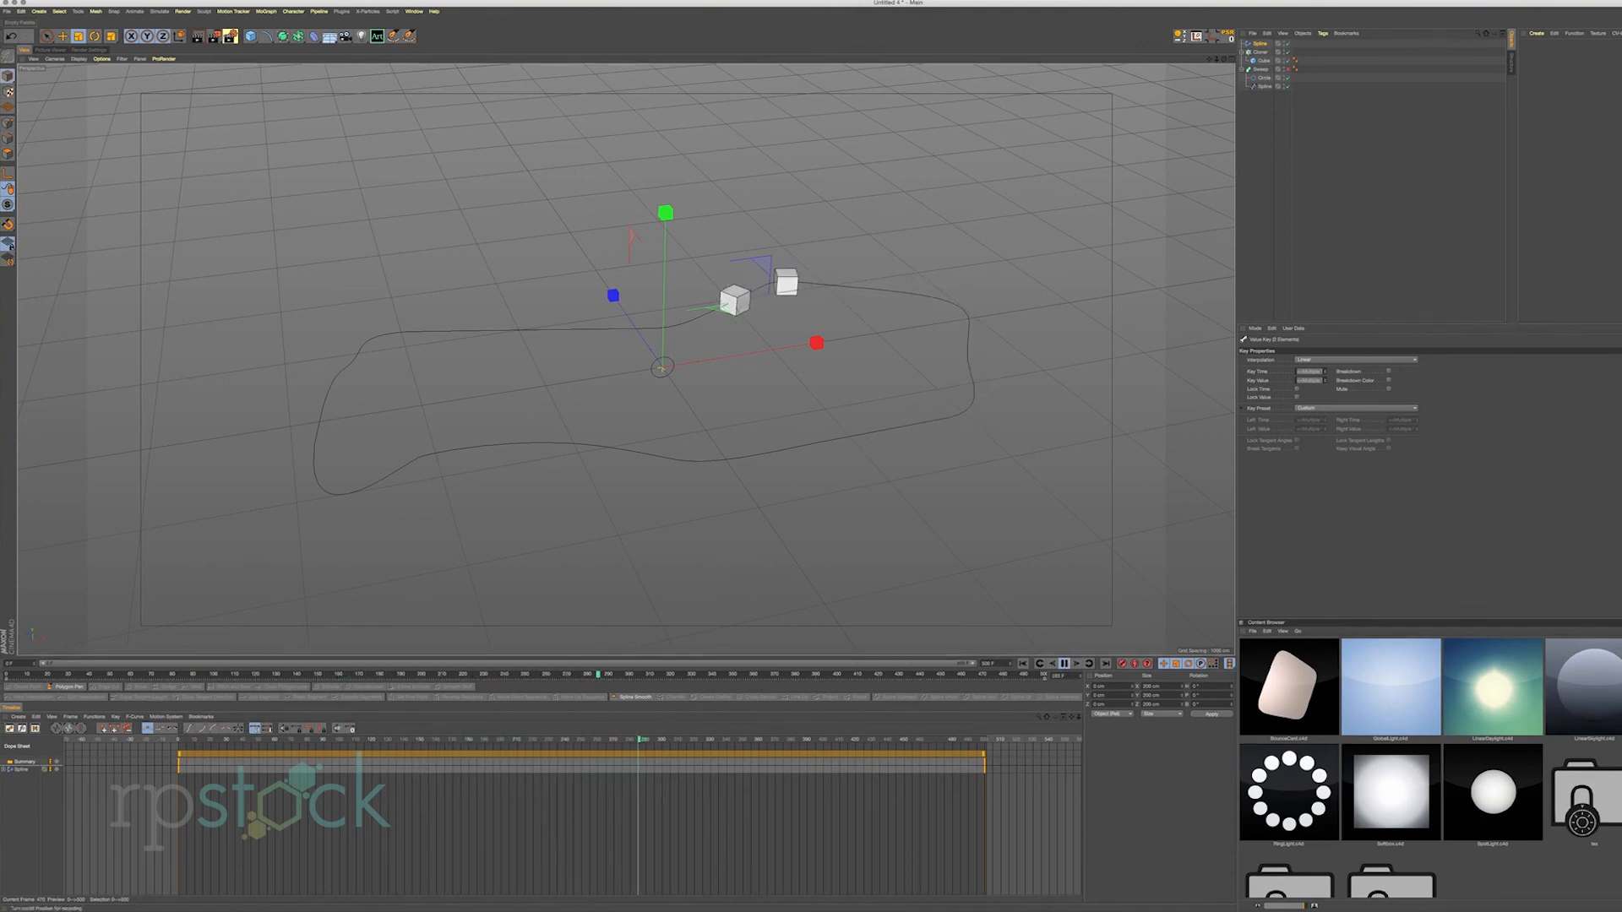
click(1064, 663)
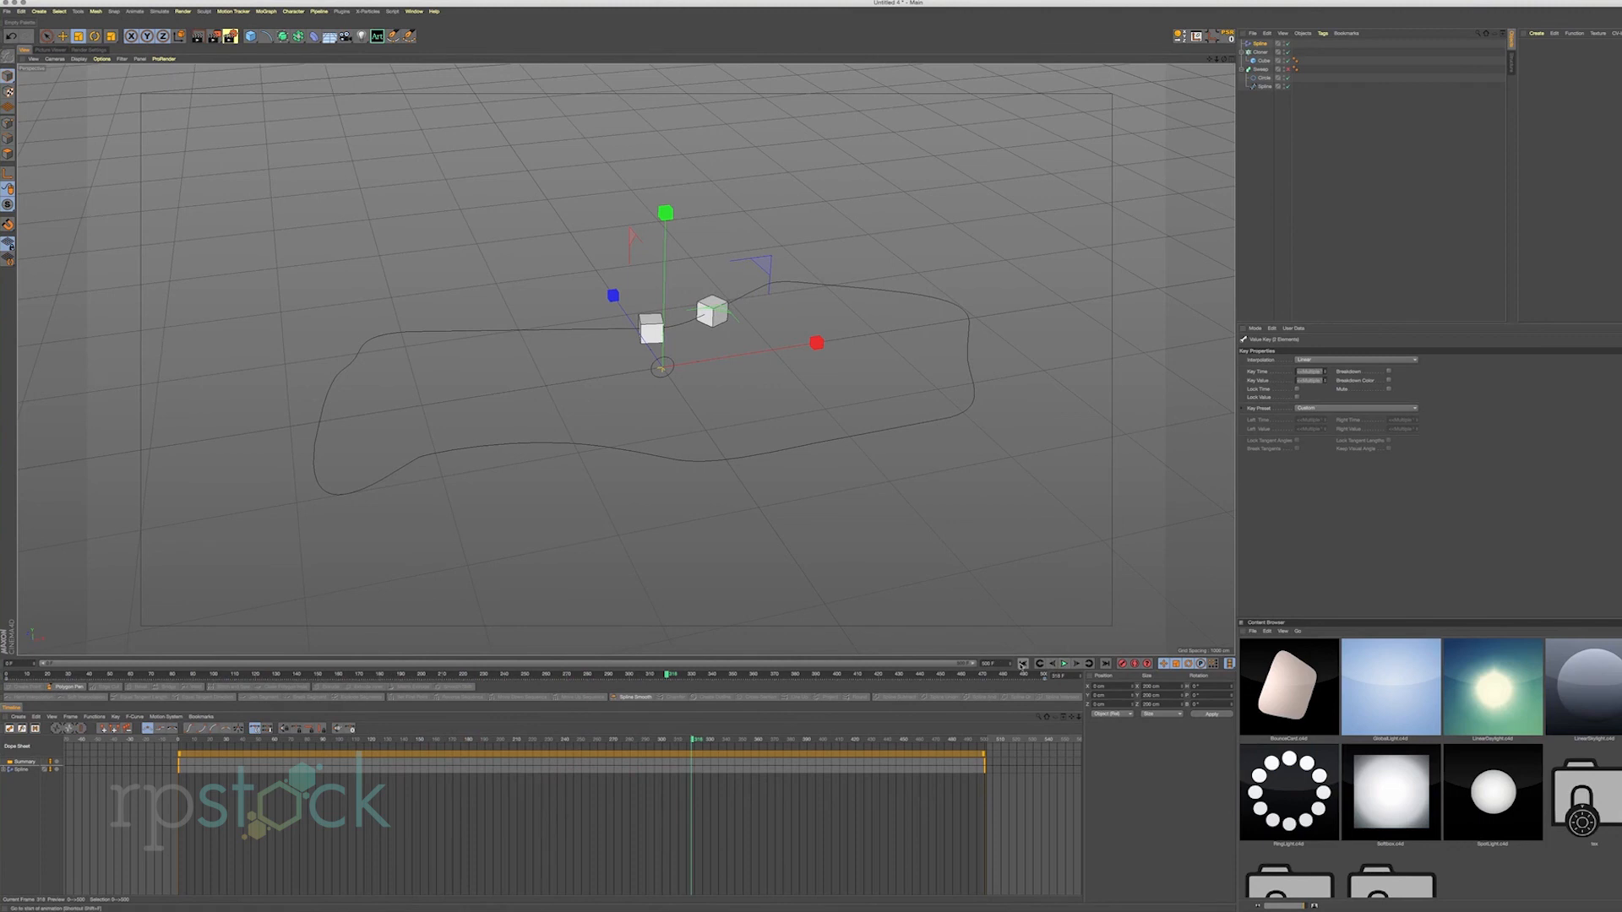
click(1022, 663)
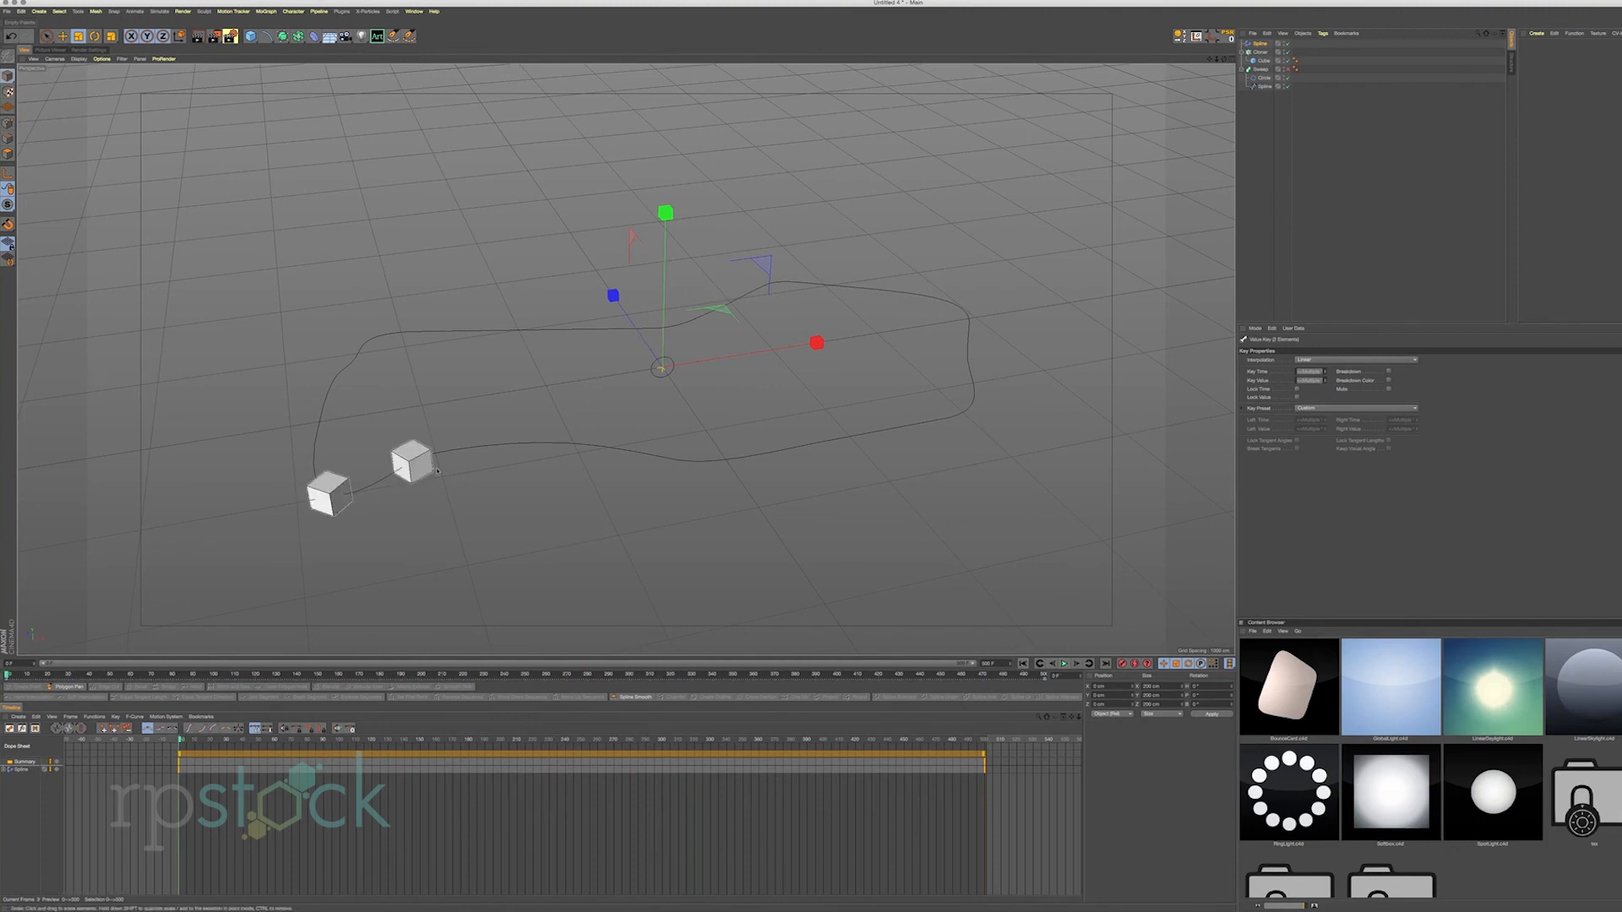
Add a null object and rename it "Target Cam".
click(1275, 137)
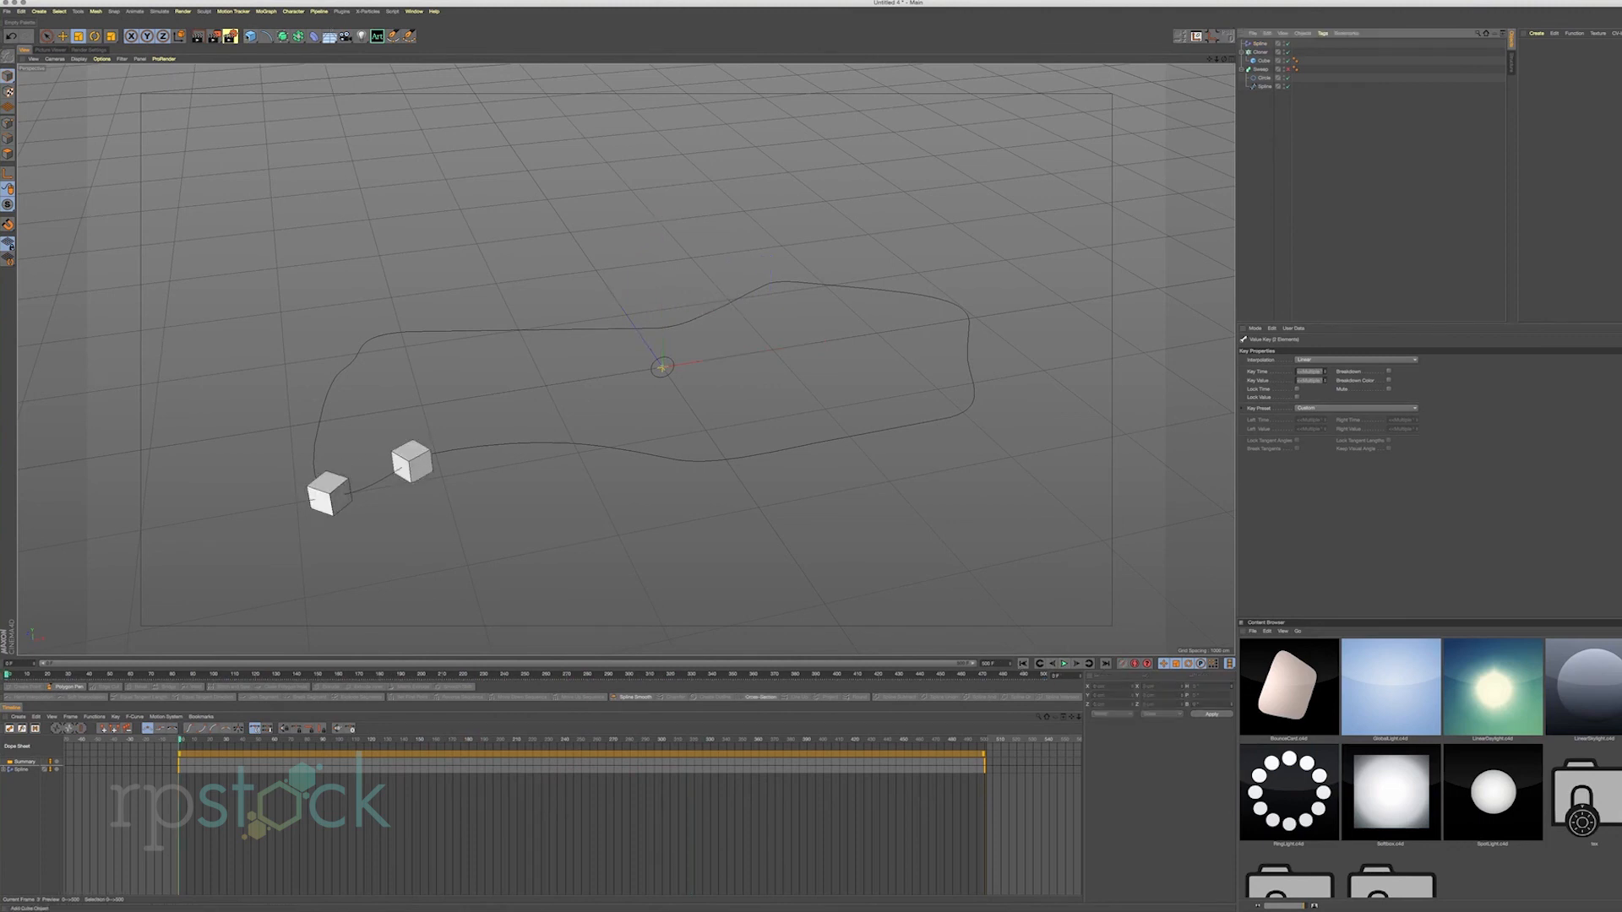
drag(250, 37, 283, 47)
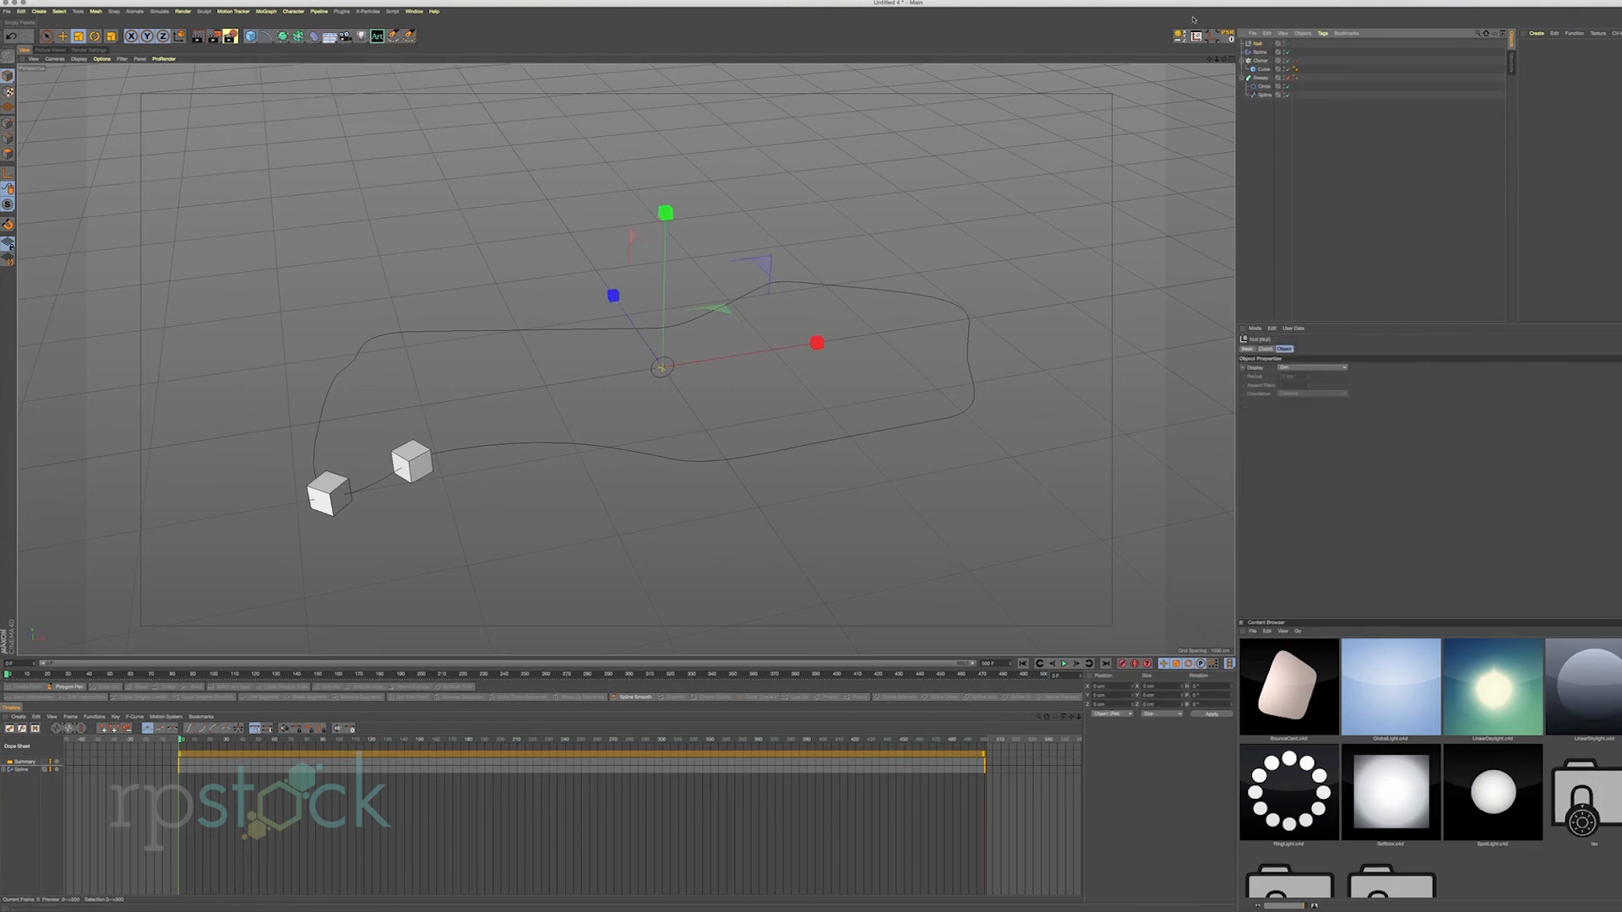
double_click(1257, 44)
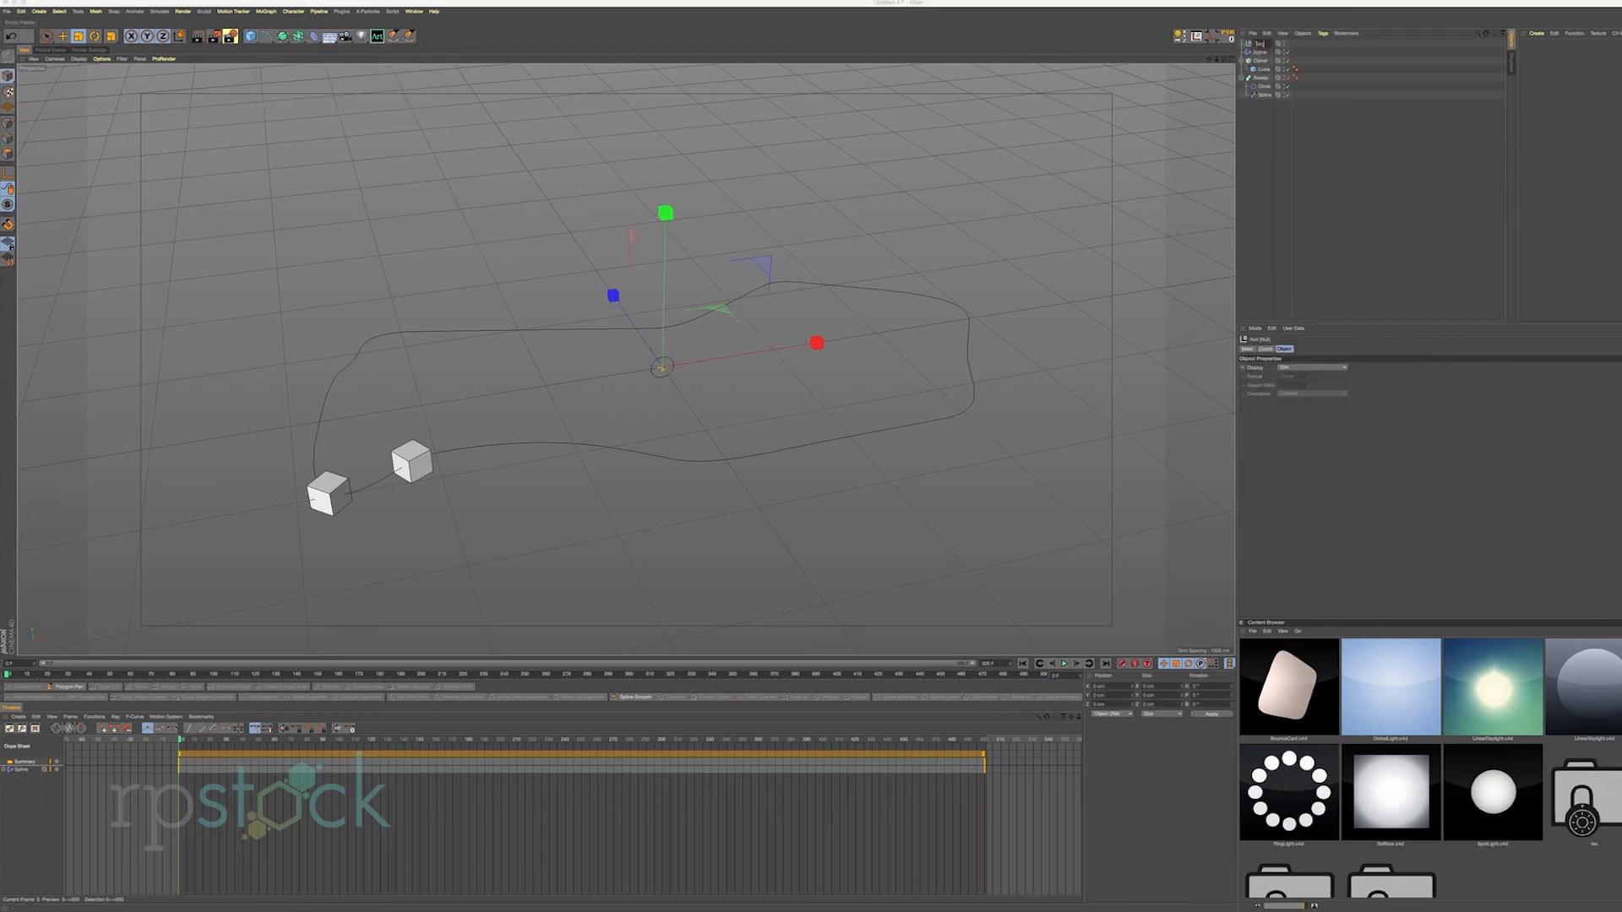
key(Return)
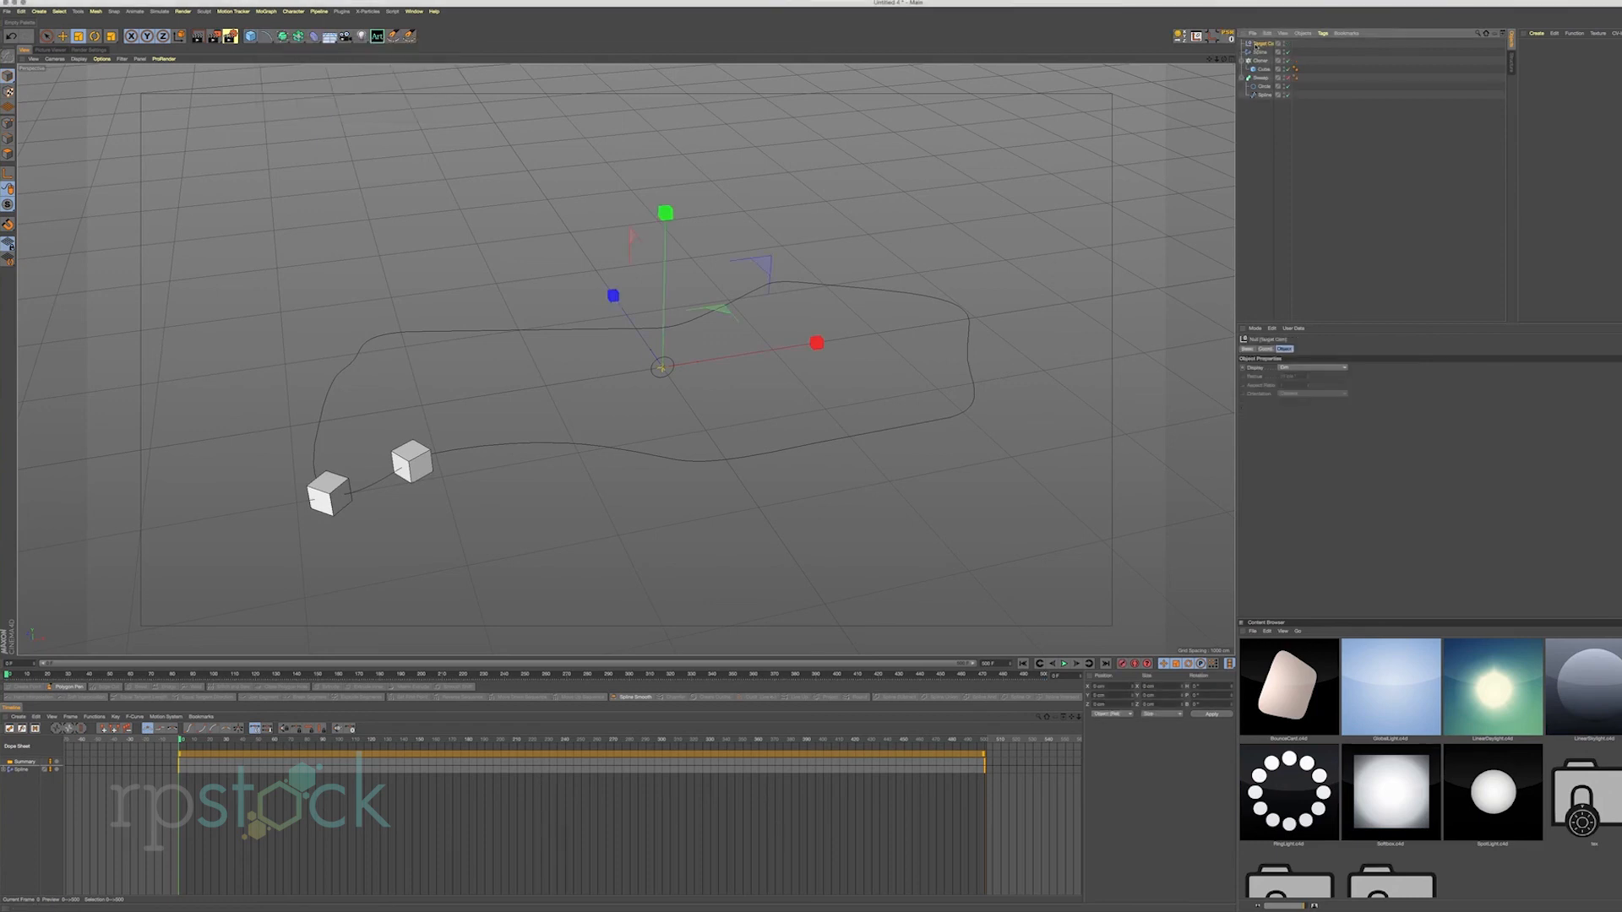
Add a second null object and rename it "Camera".
drag(258, 40, 280, 47)
double_click(1259, 44)
text(Camera)
key(Return)
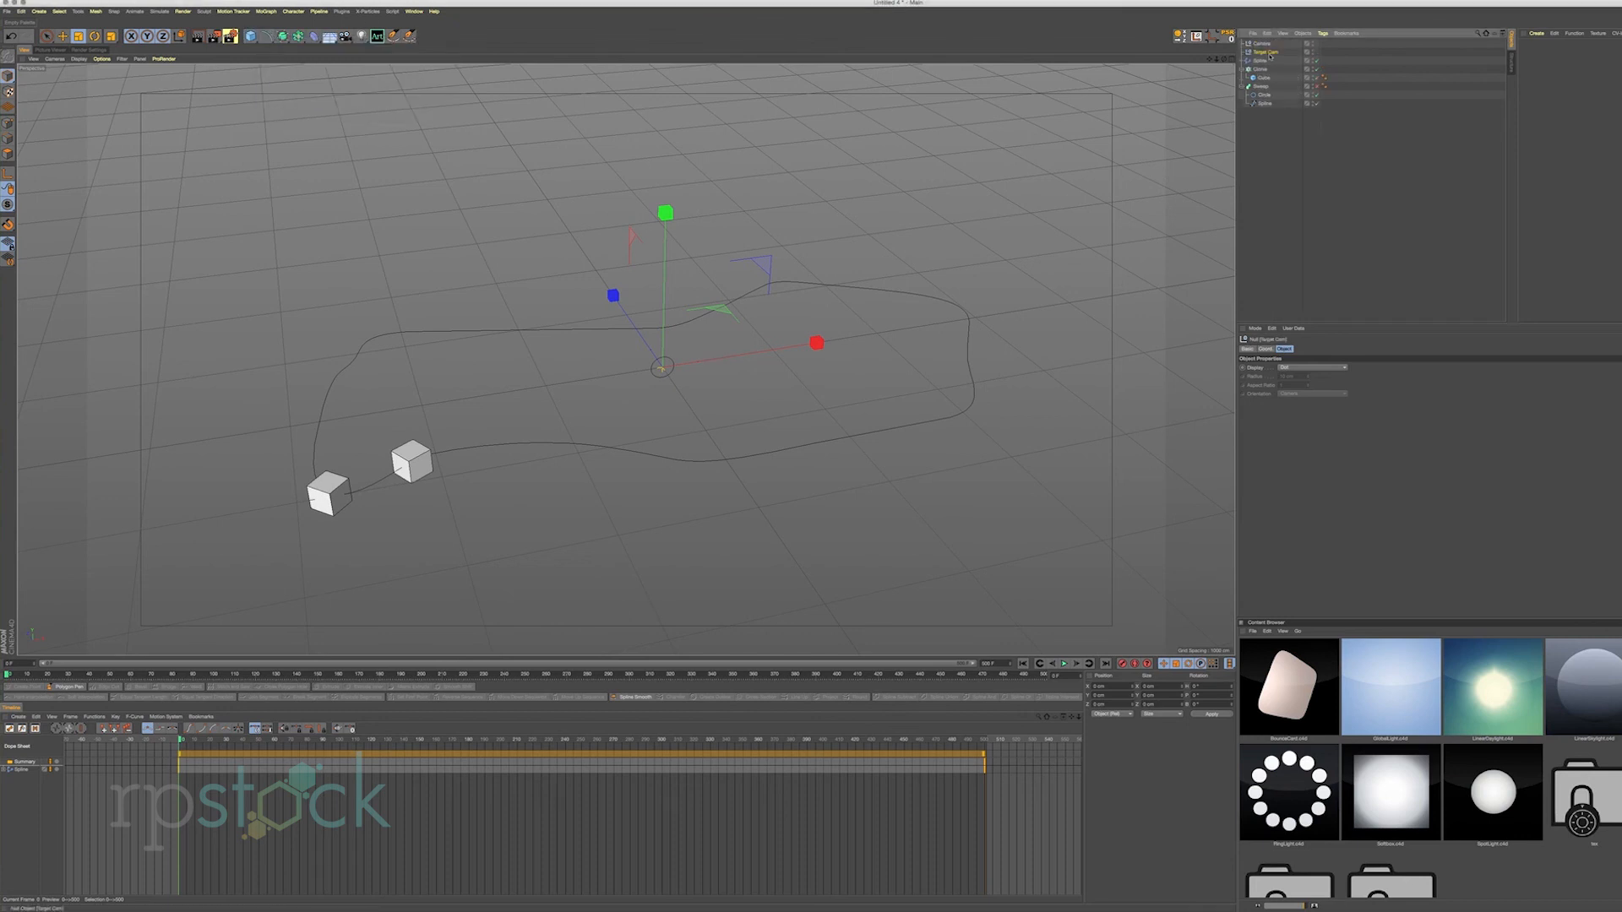
Add an XPresso tag to the Target Cam null and move its editor window clear of the path.
right_click(1266, 52)
mouse_move(1277, 60)
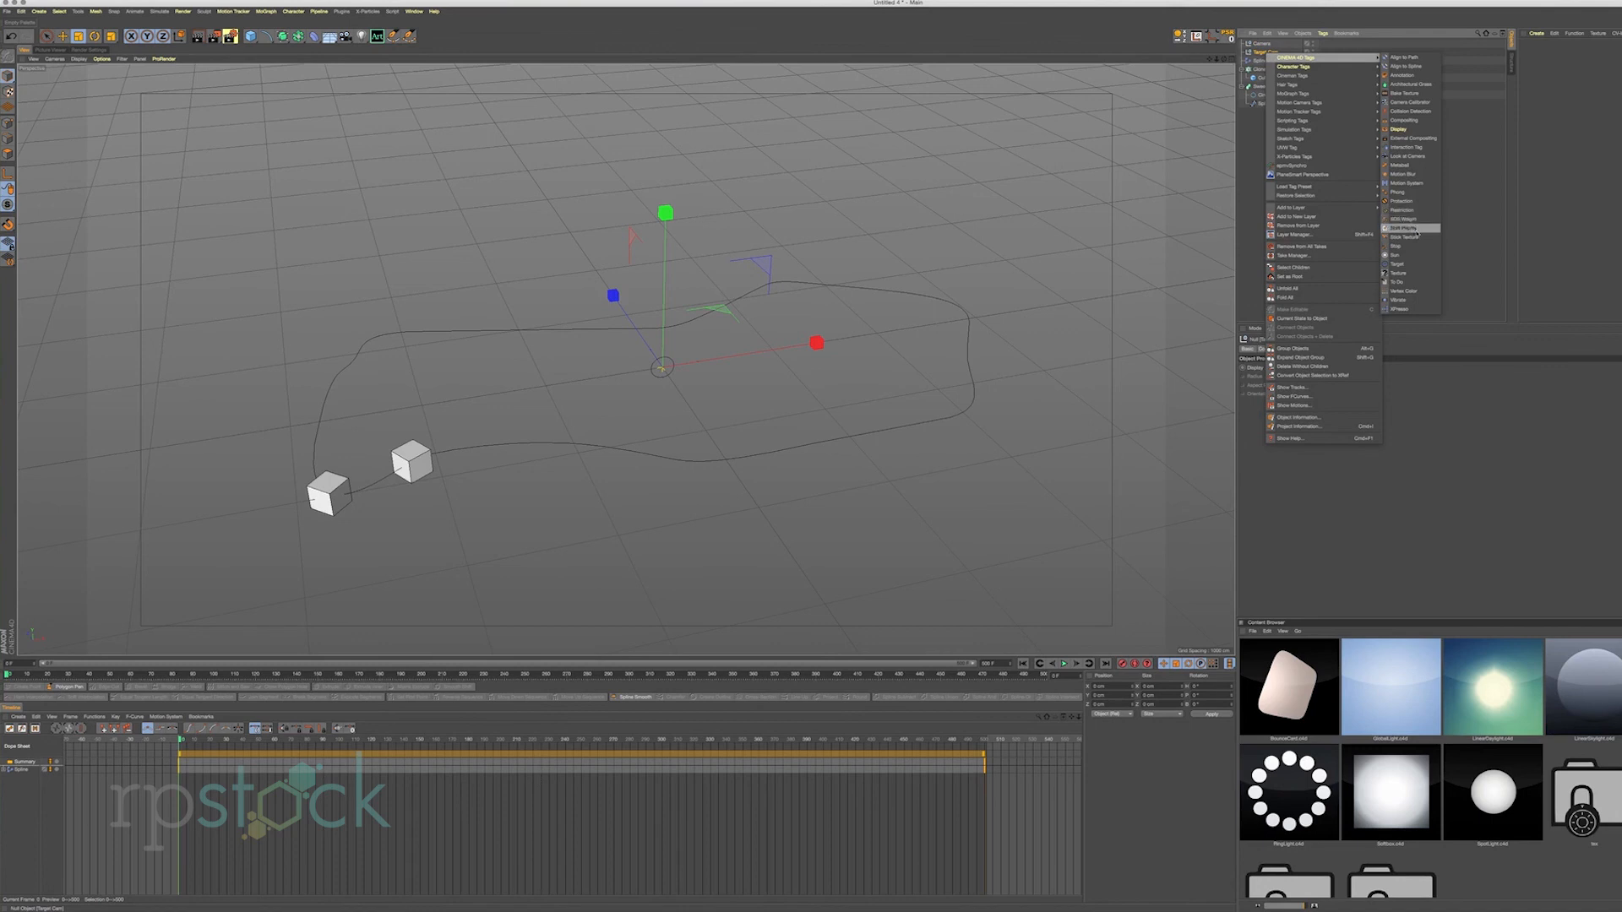
click(1415, 309)
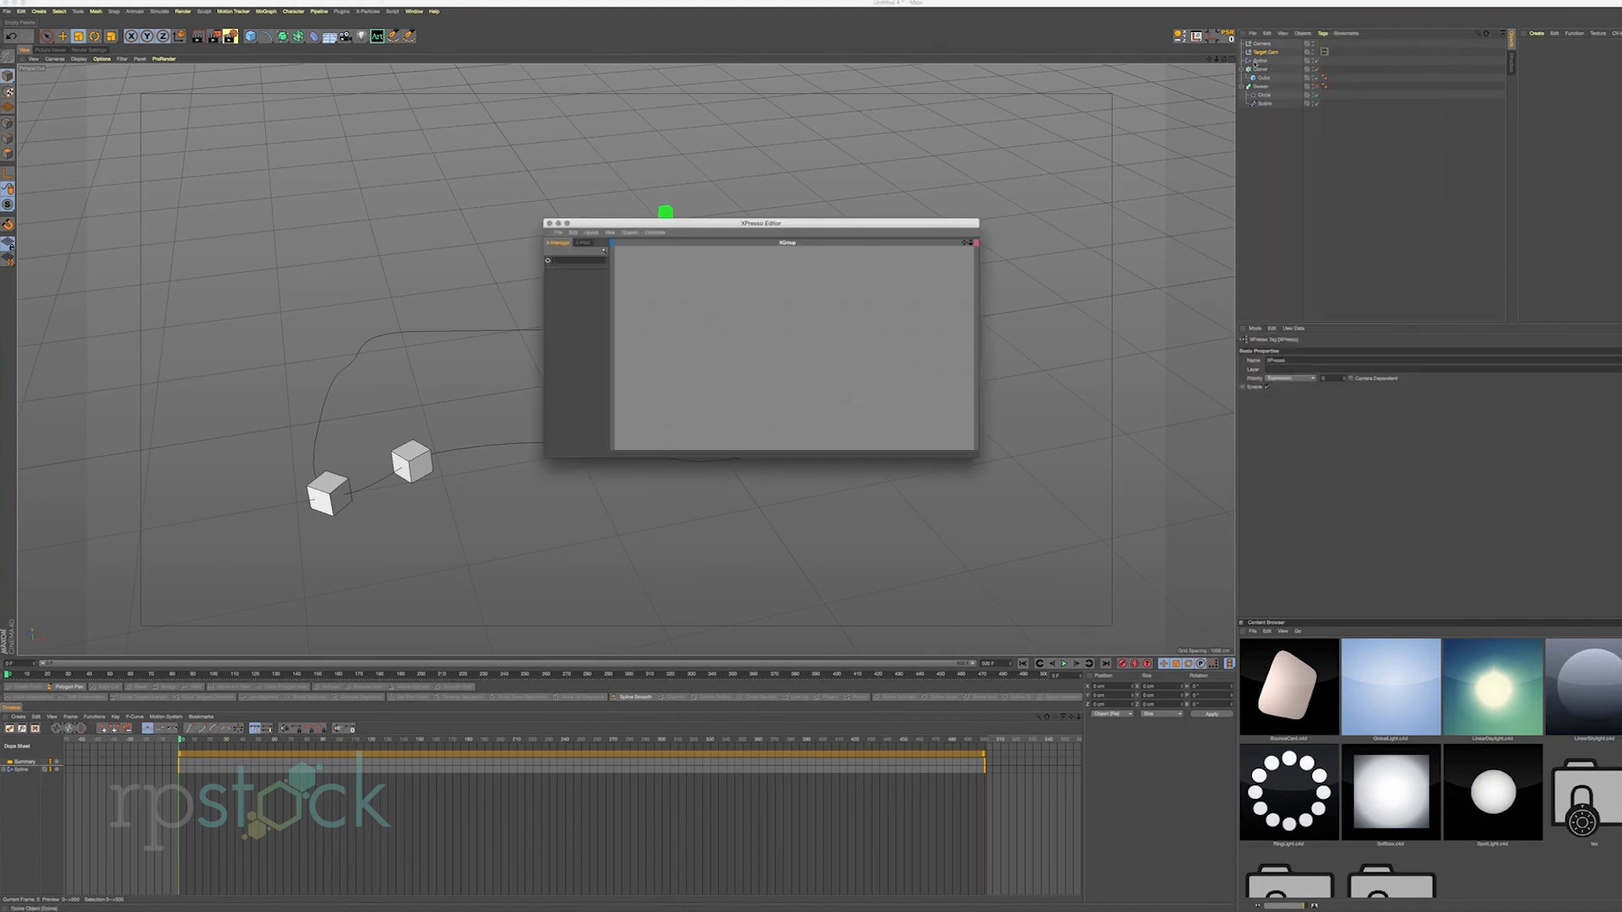
drag(797, 223, 969, 404)
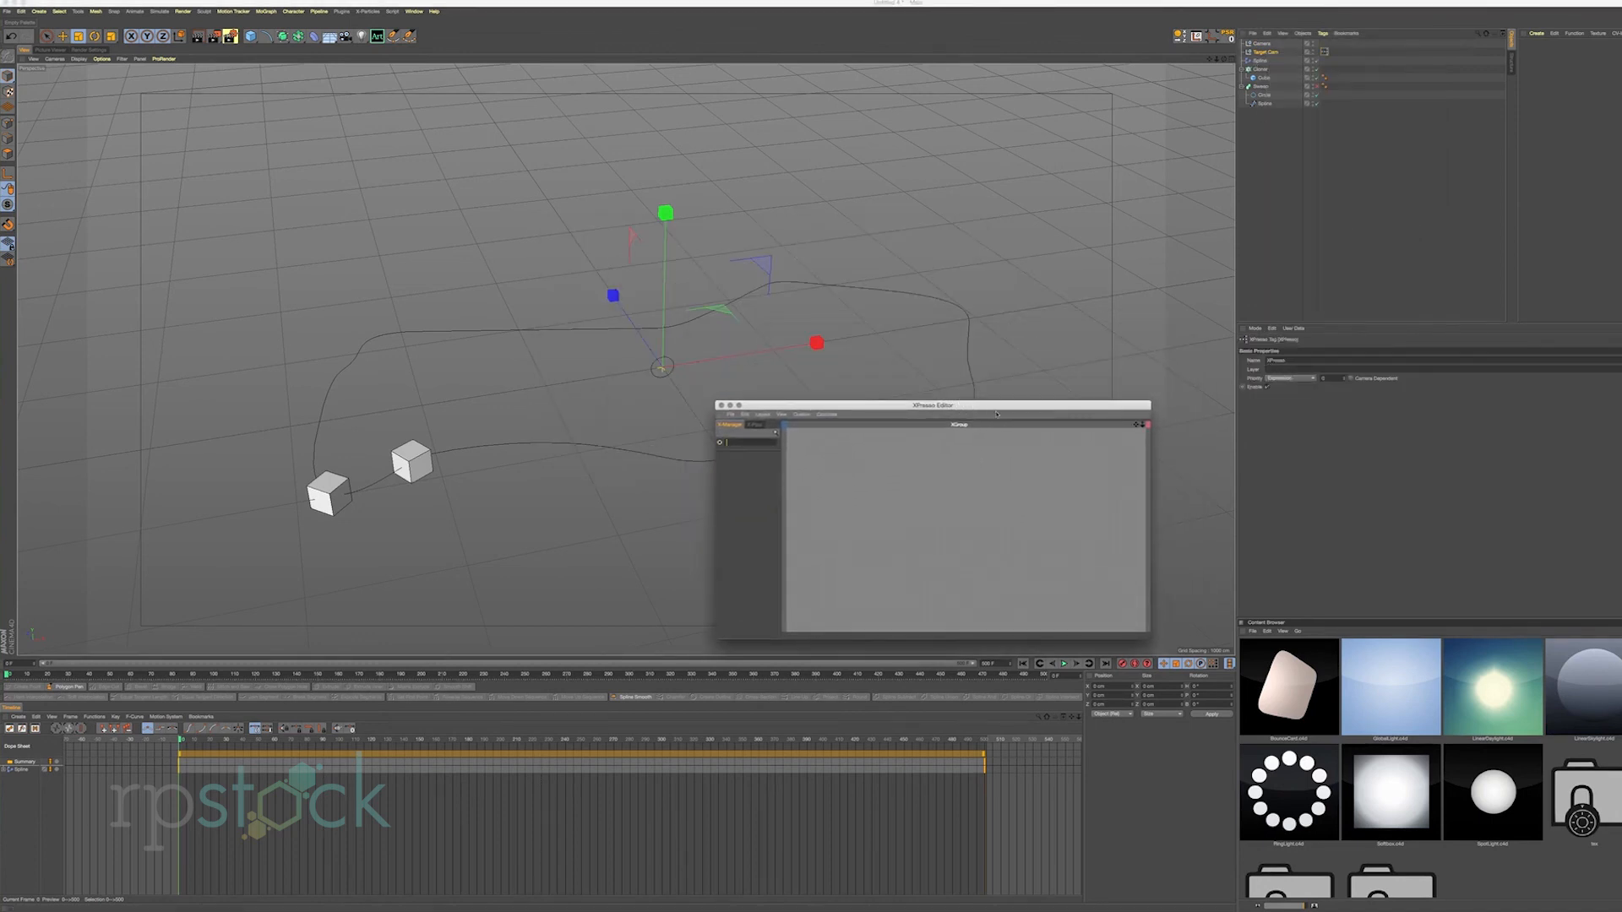
Set the Cloner's Transform display to Index so each cloned cube is labelled.
click(1260, 69)
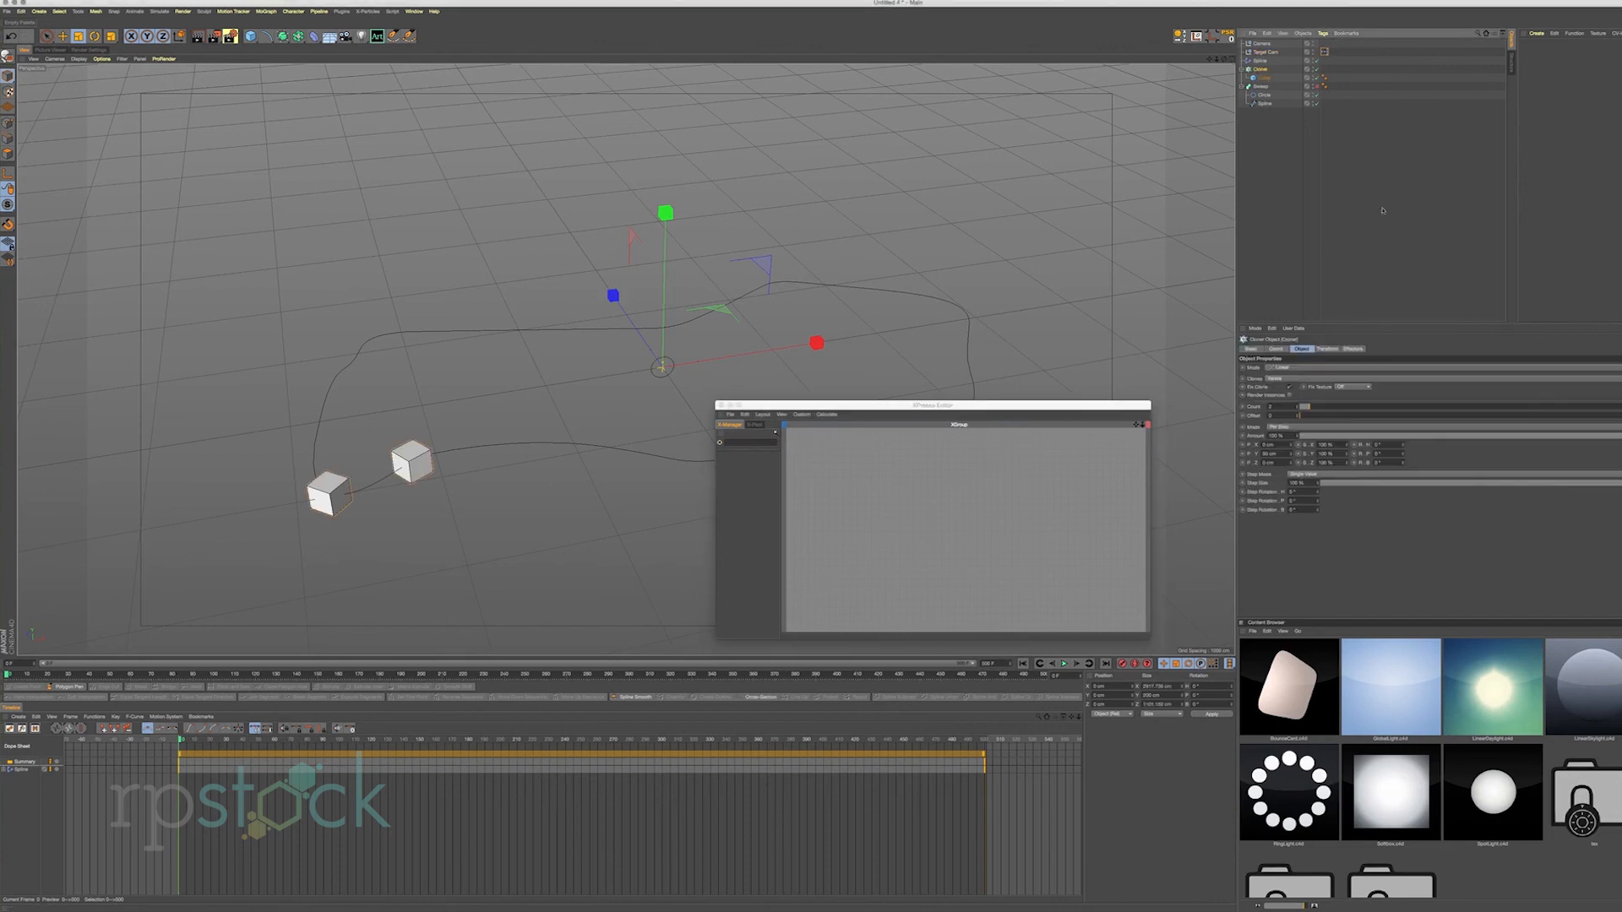
click(1329, 349)
click(1301, 367)
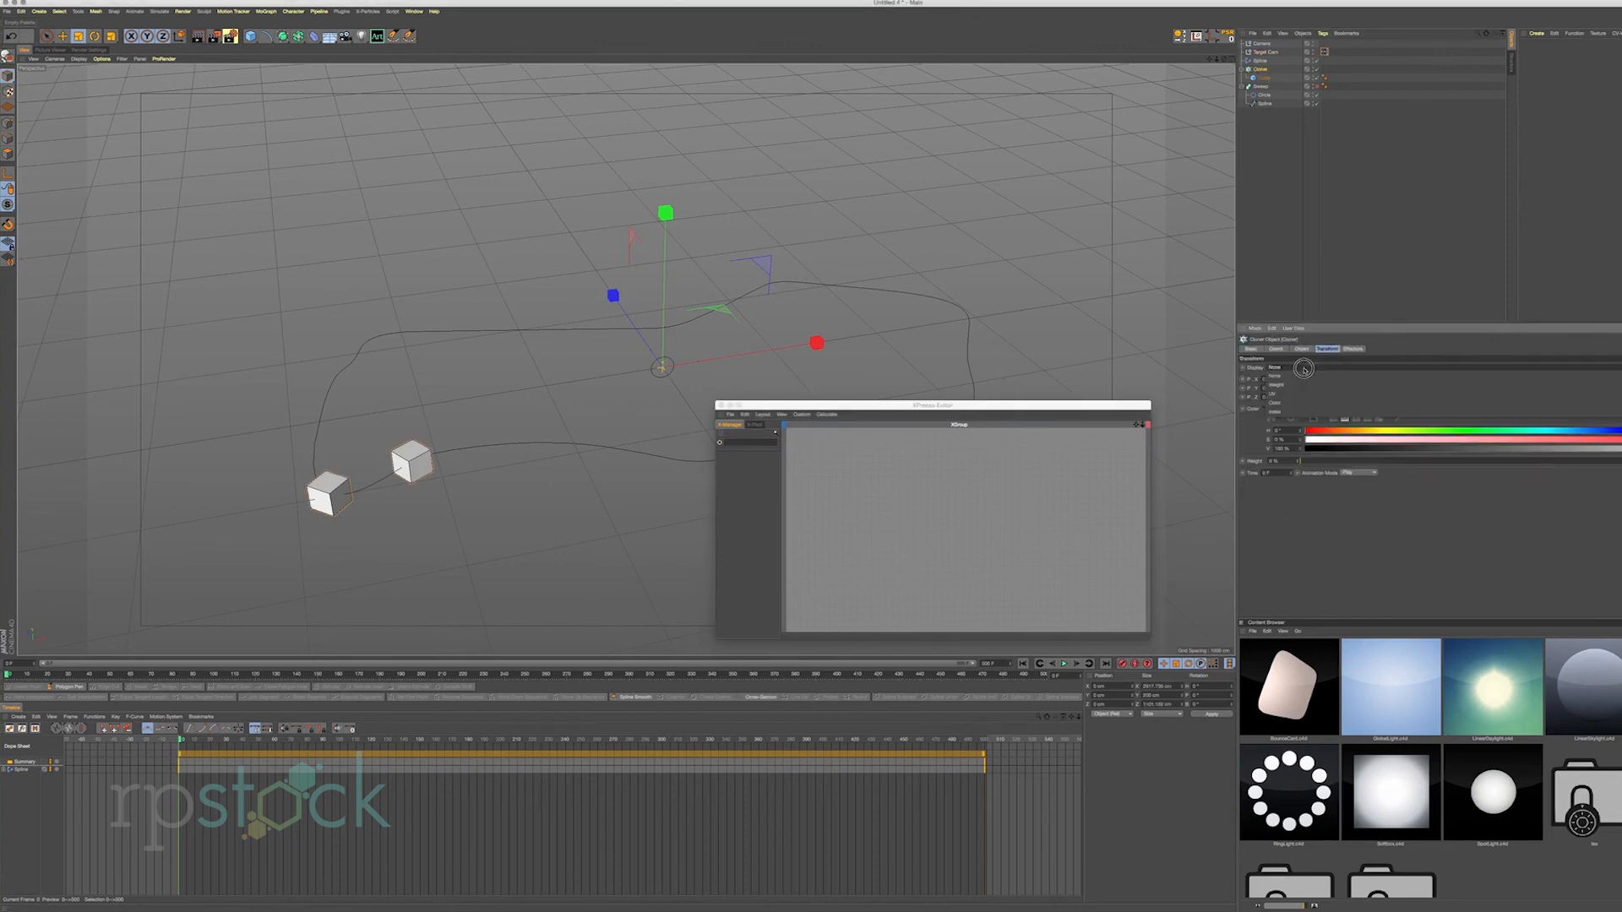
click(1312, 412)
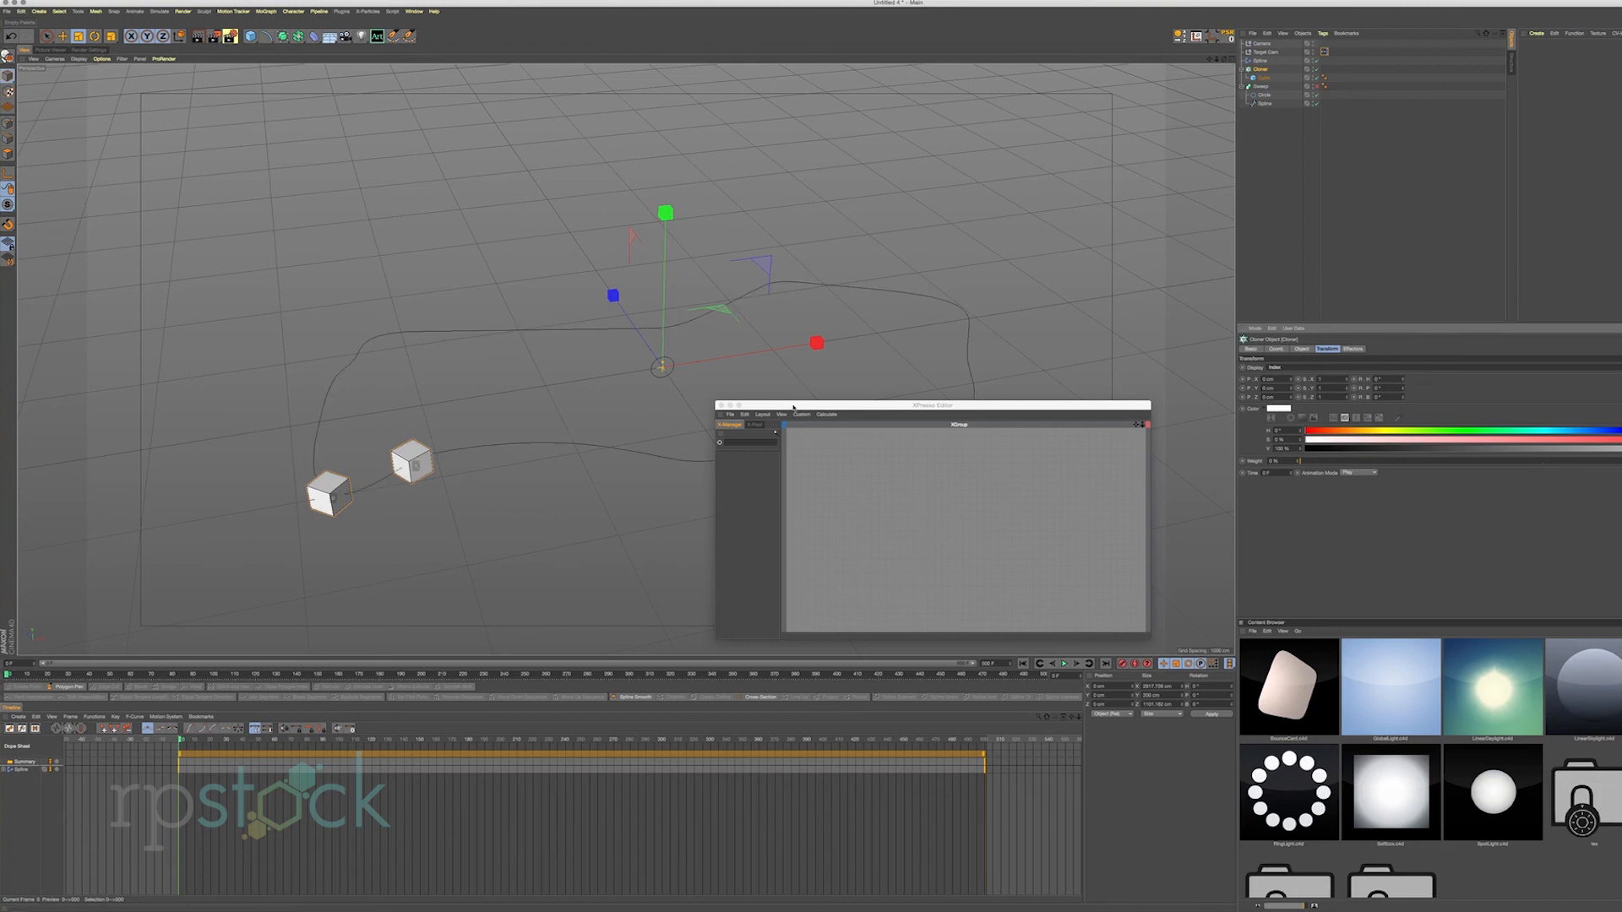
Add the Cloner as a node in the XPresso graph.
drag(845, 405, 826, 363)
right_click(824, 421)
mouse_move(830, 424)
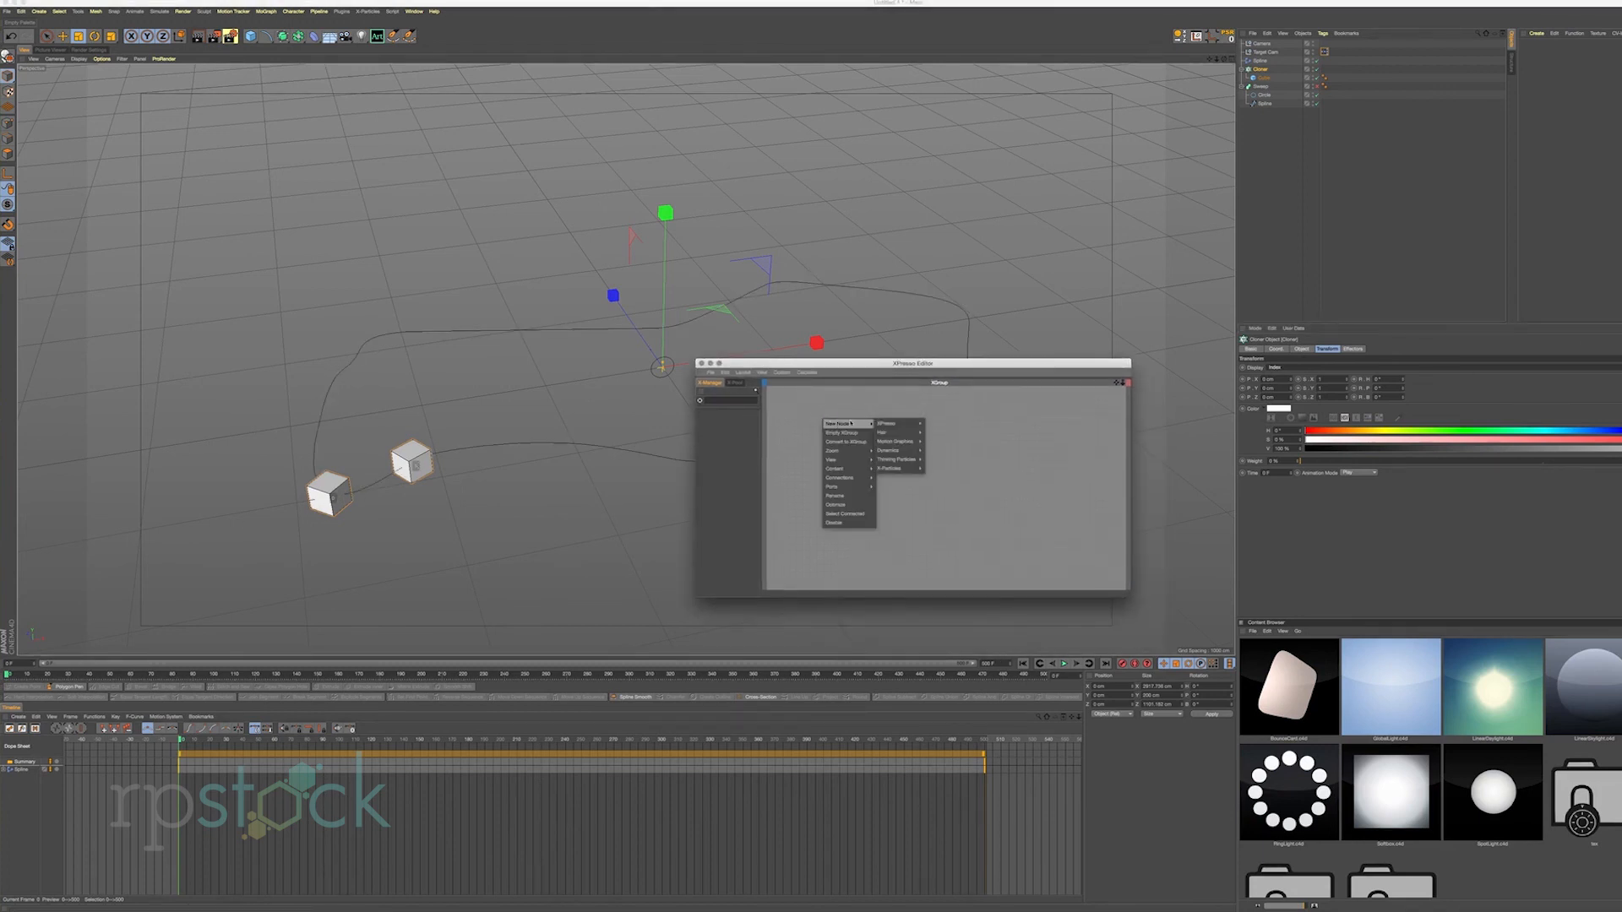
mouse_move(888, 421)
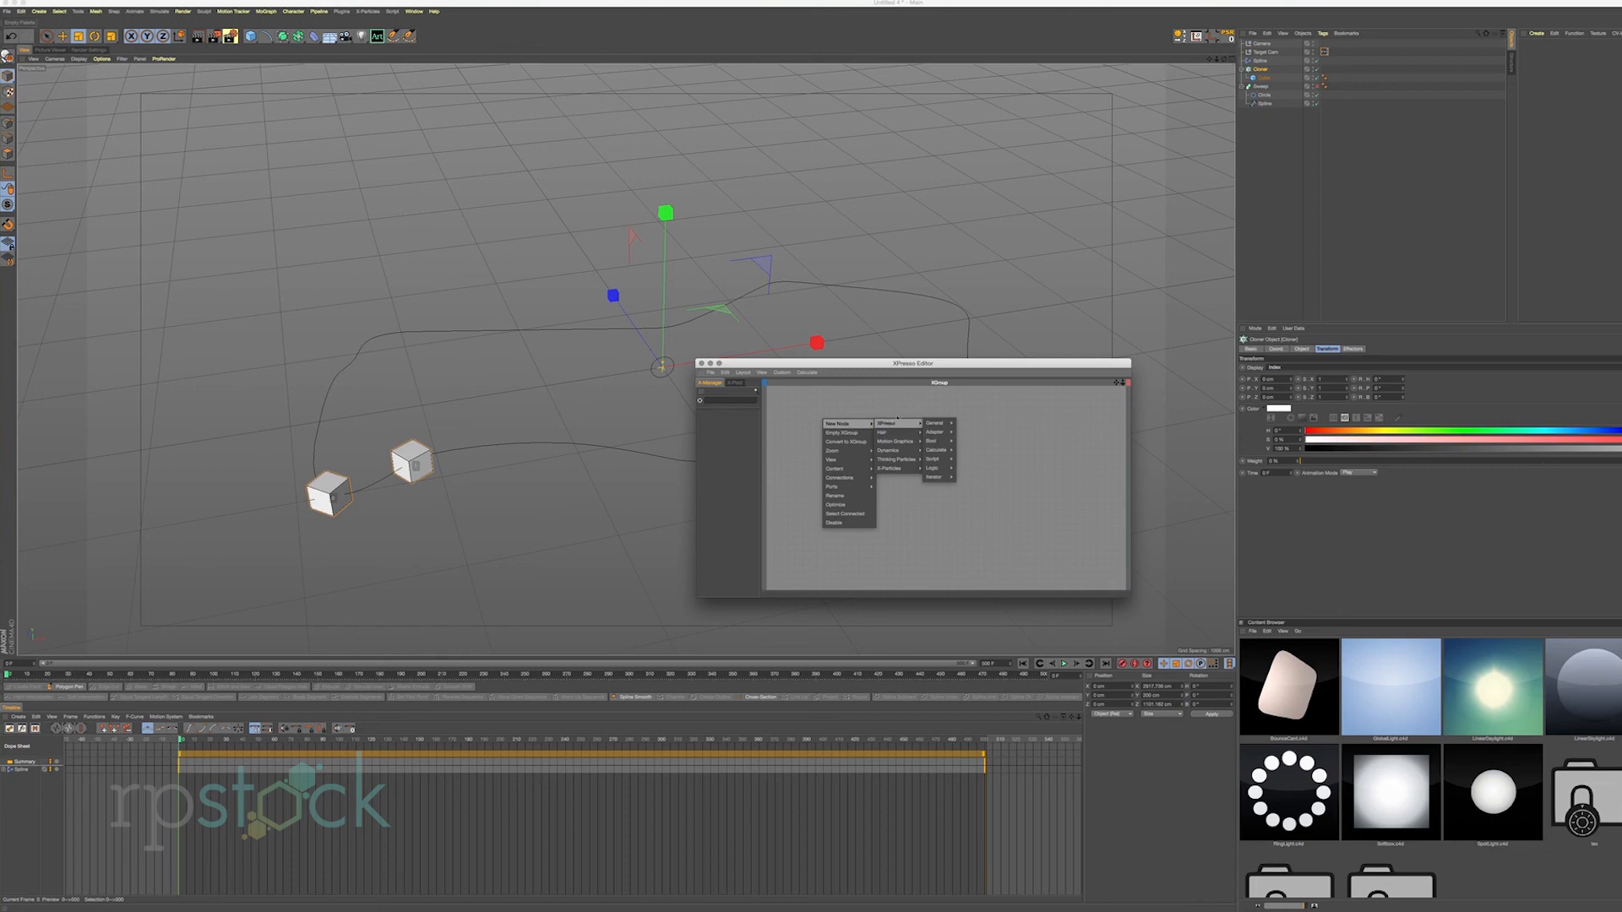
click(901, 409)
drag(1259, 70, 817, 433)
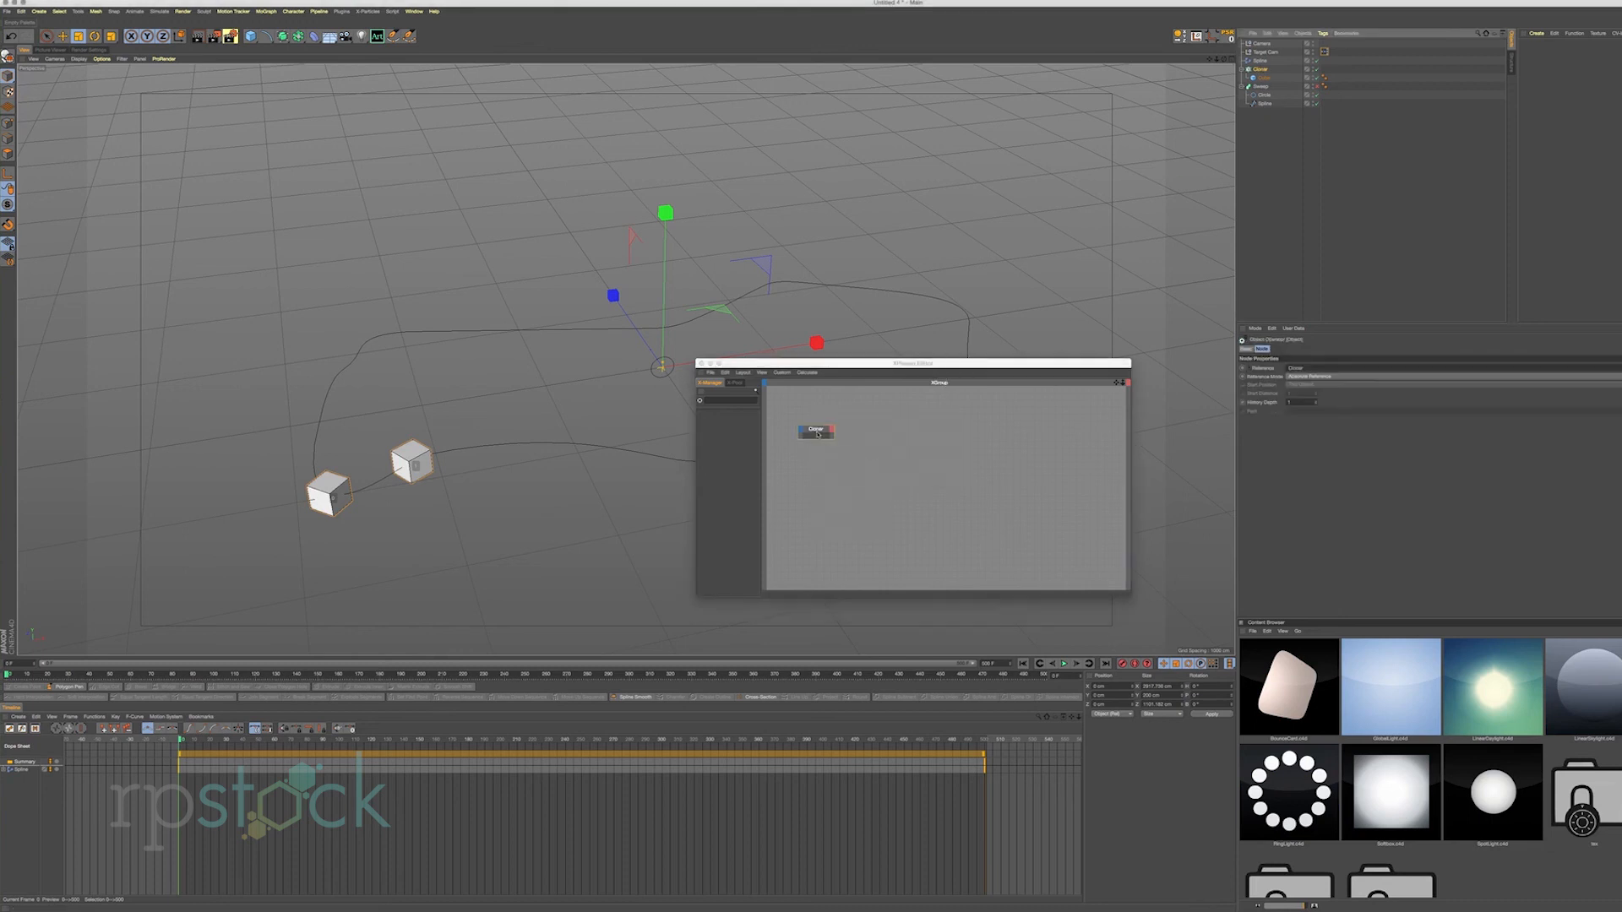
Add a Motion Graphics Data node and connect the Cloner node's Object output to its Object input.
right_click(902, 429)
mouse_move(919, 432)
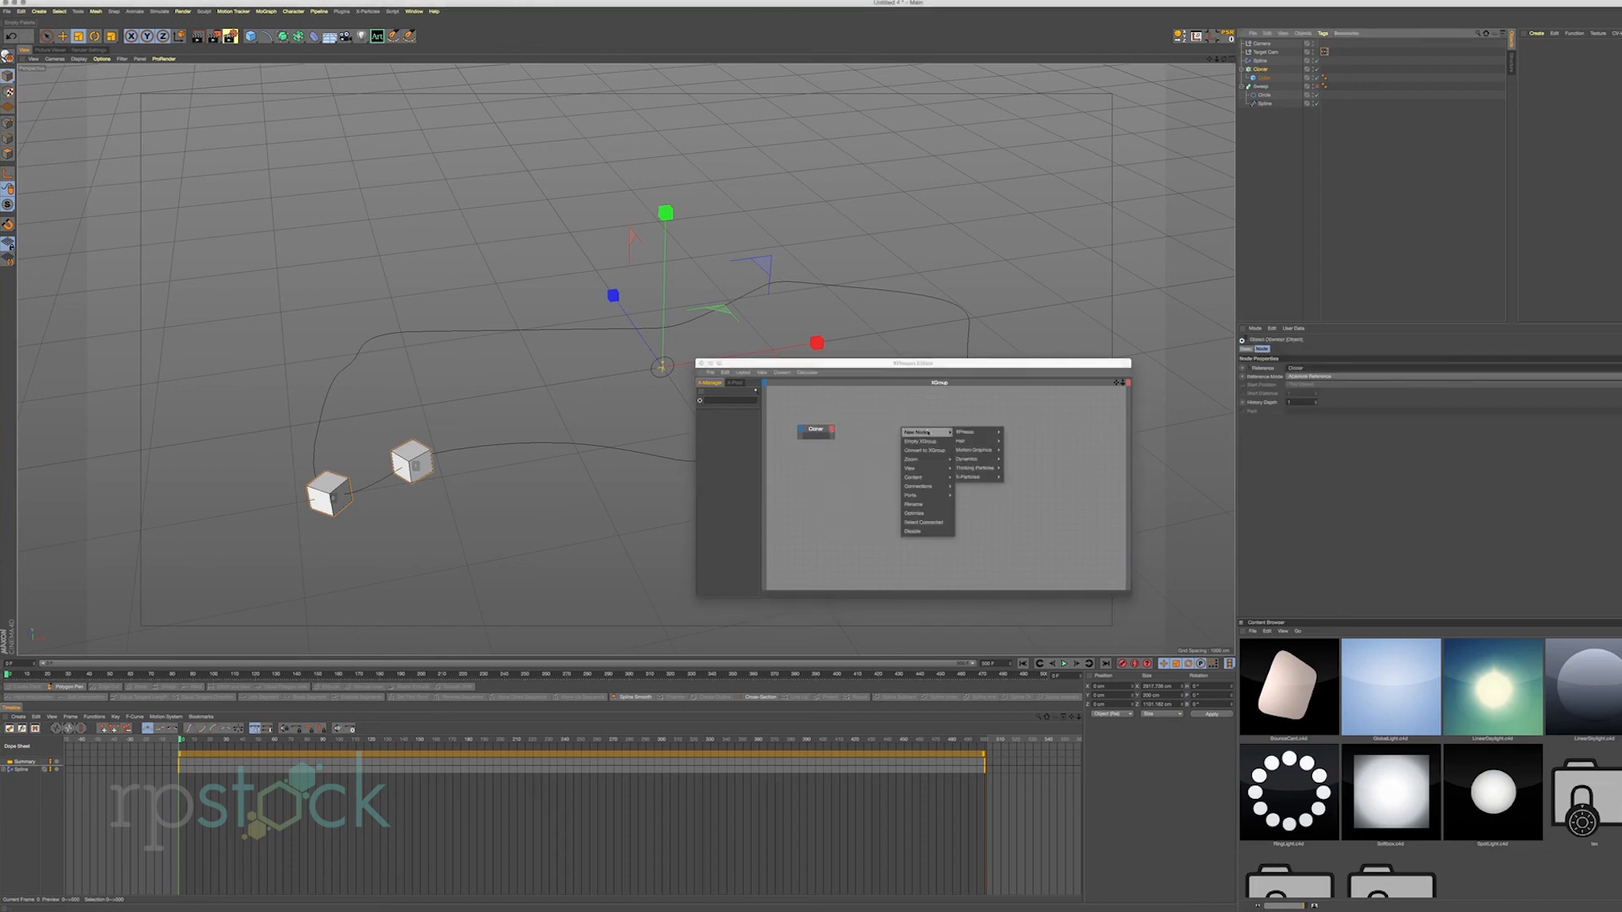
mouse_move(974, 452)
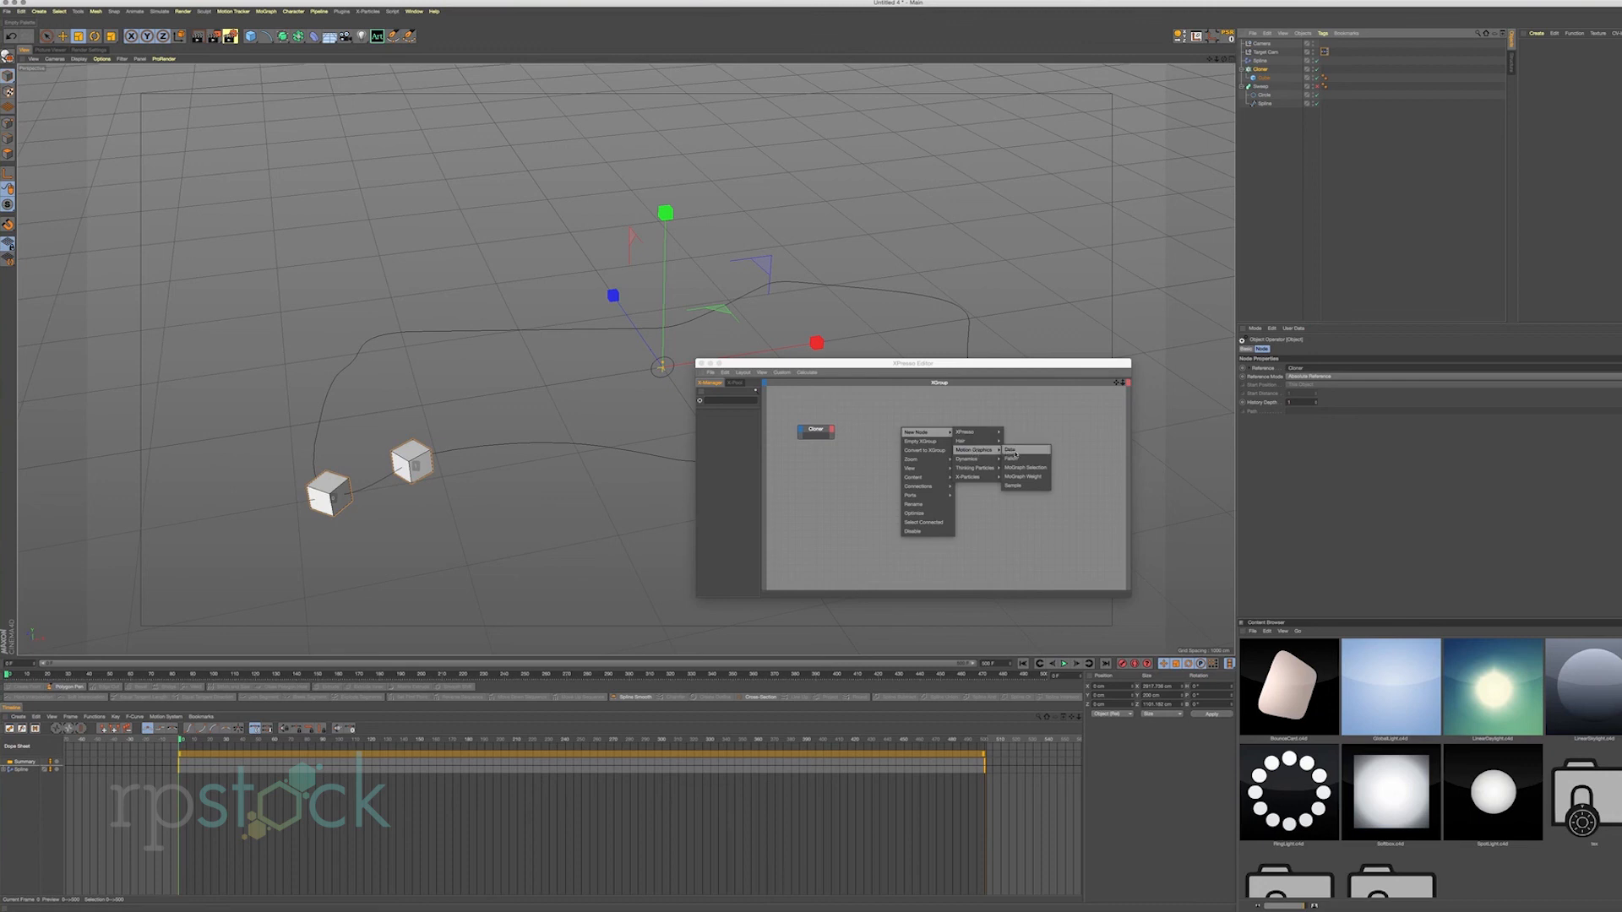
click(1014, 451)
click(832, 431)
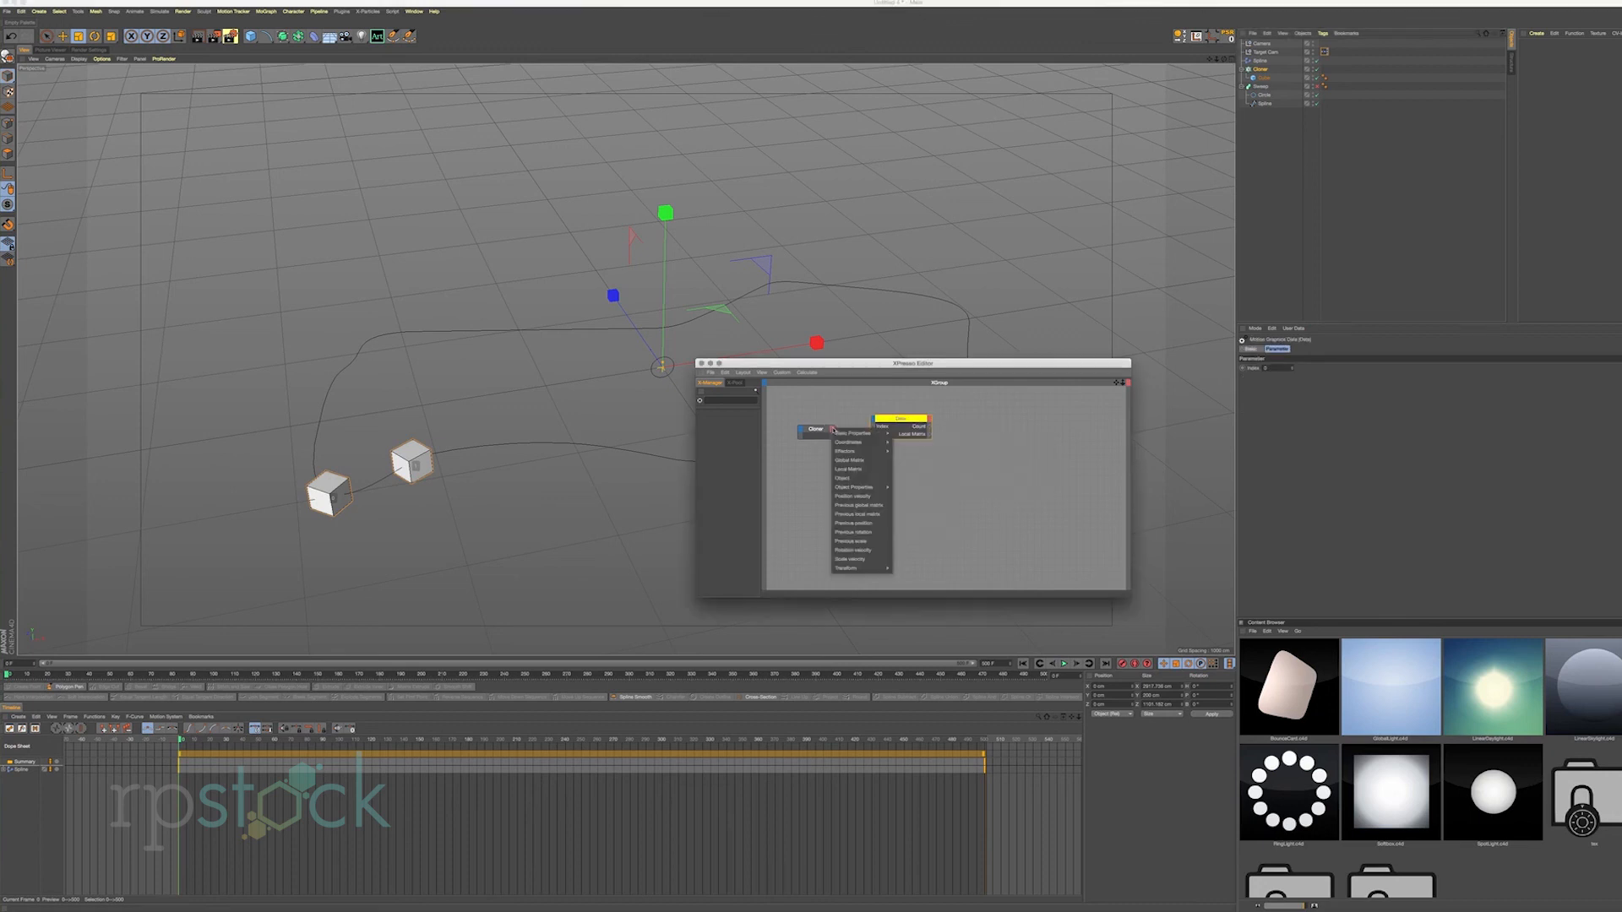
click(848, 473)
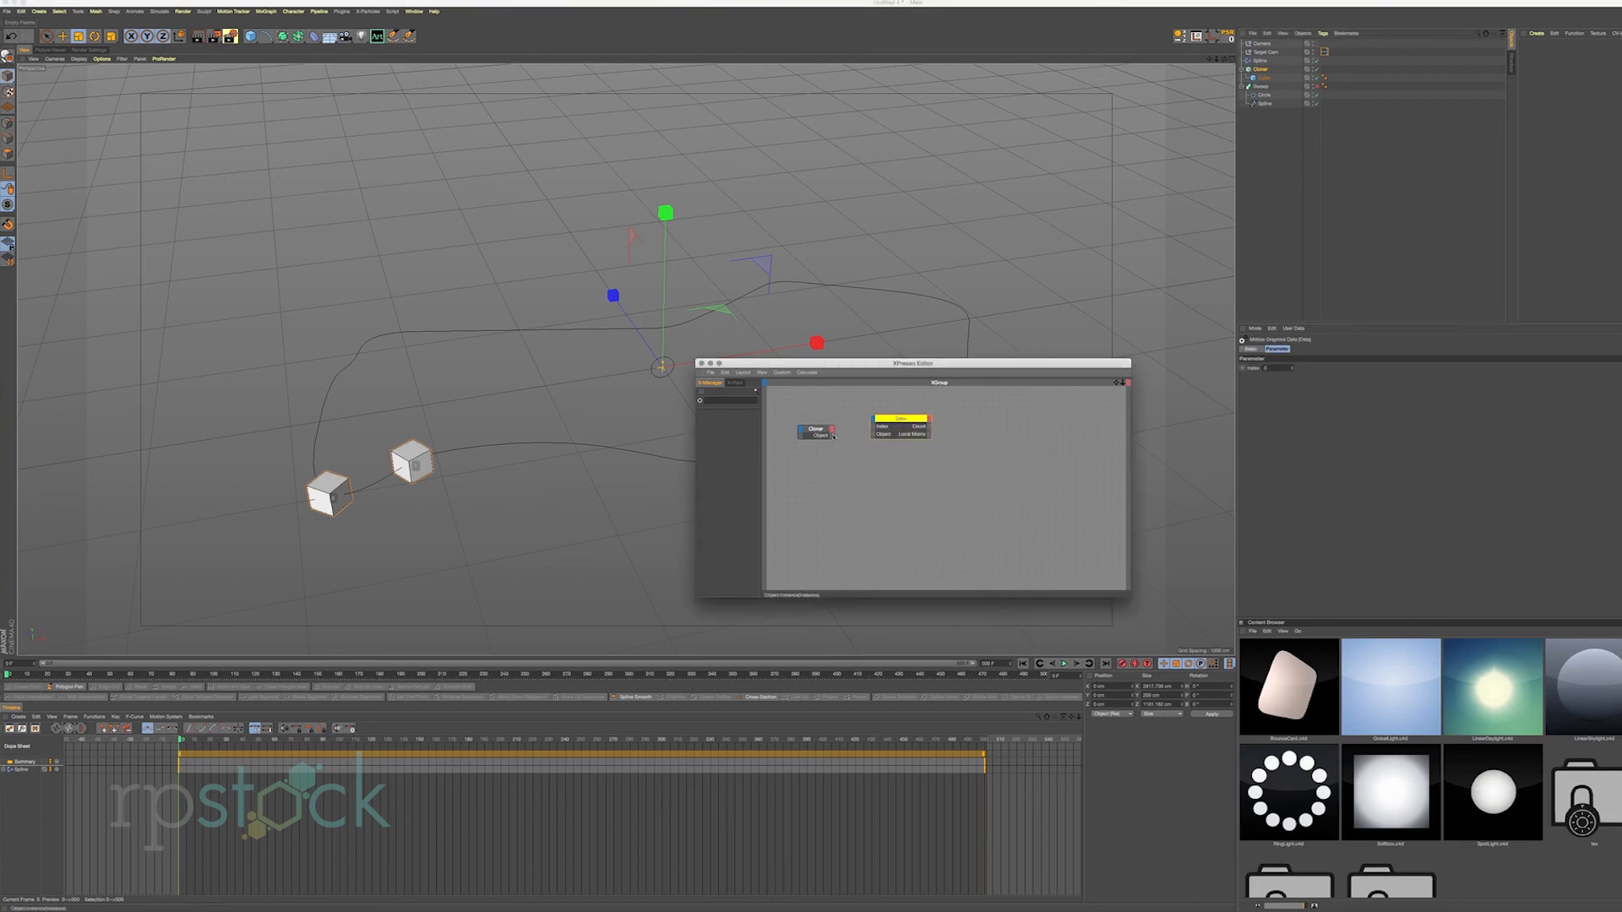
drag(873, 436, 877, 419)
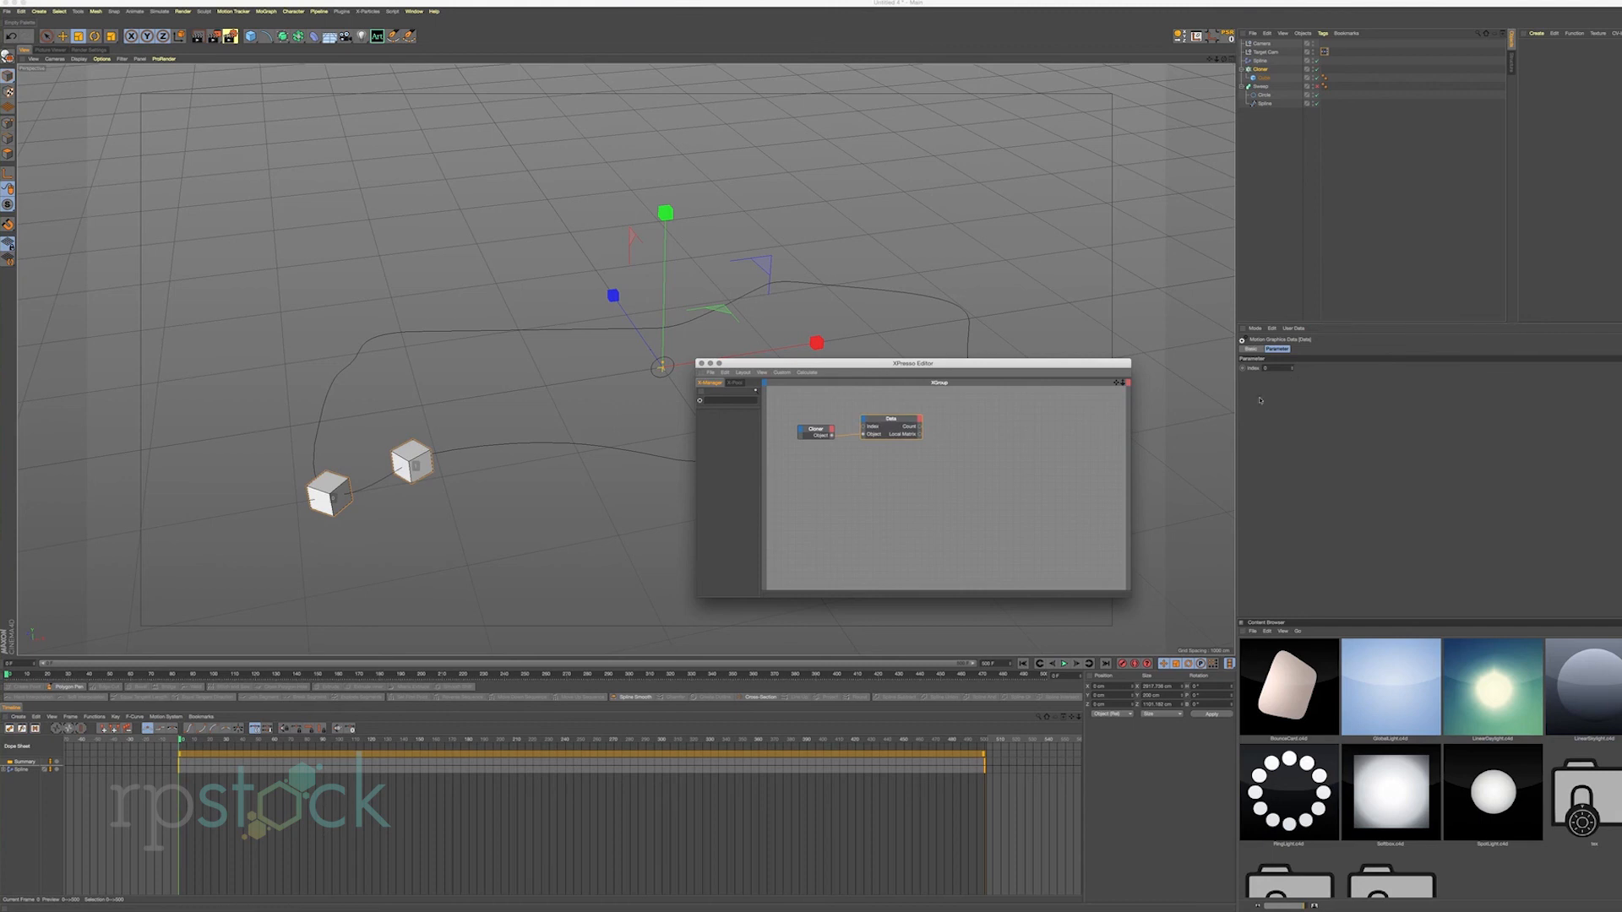
Add the Camera null as a node driven by the Data node's Local Matrix, and play the animation to check that it follows a cube.
drag(1261, 43, 1008, 468)
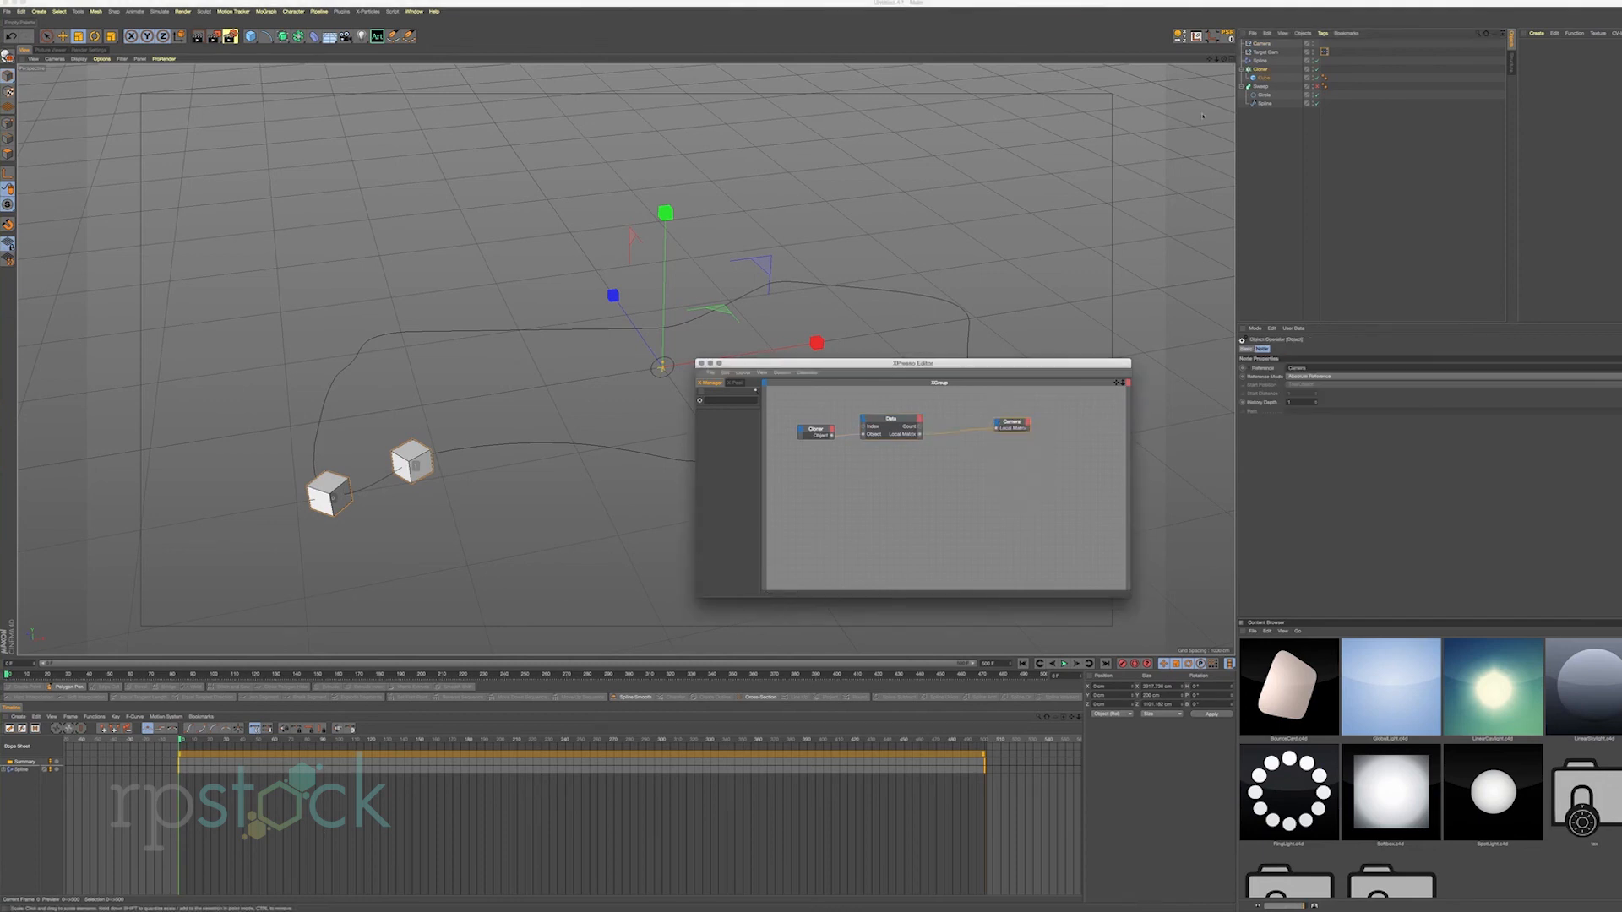
click(1261, 44)
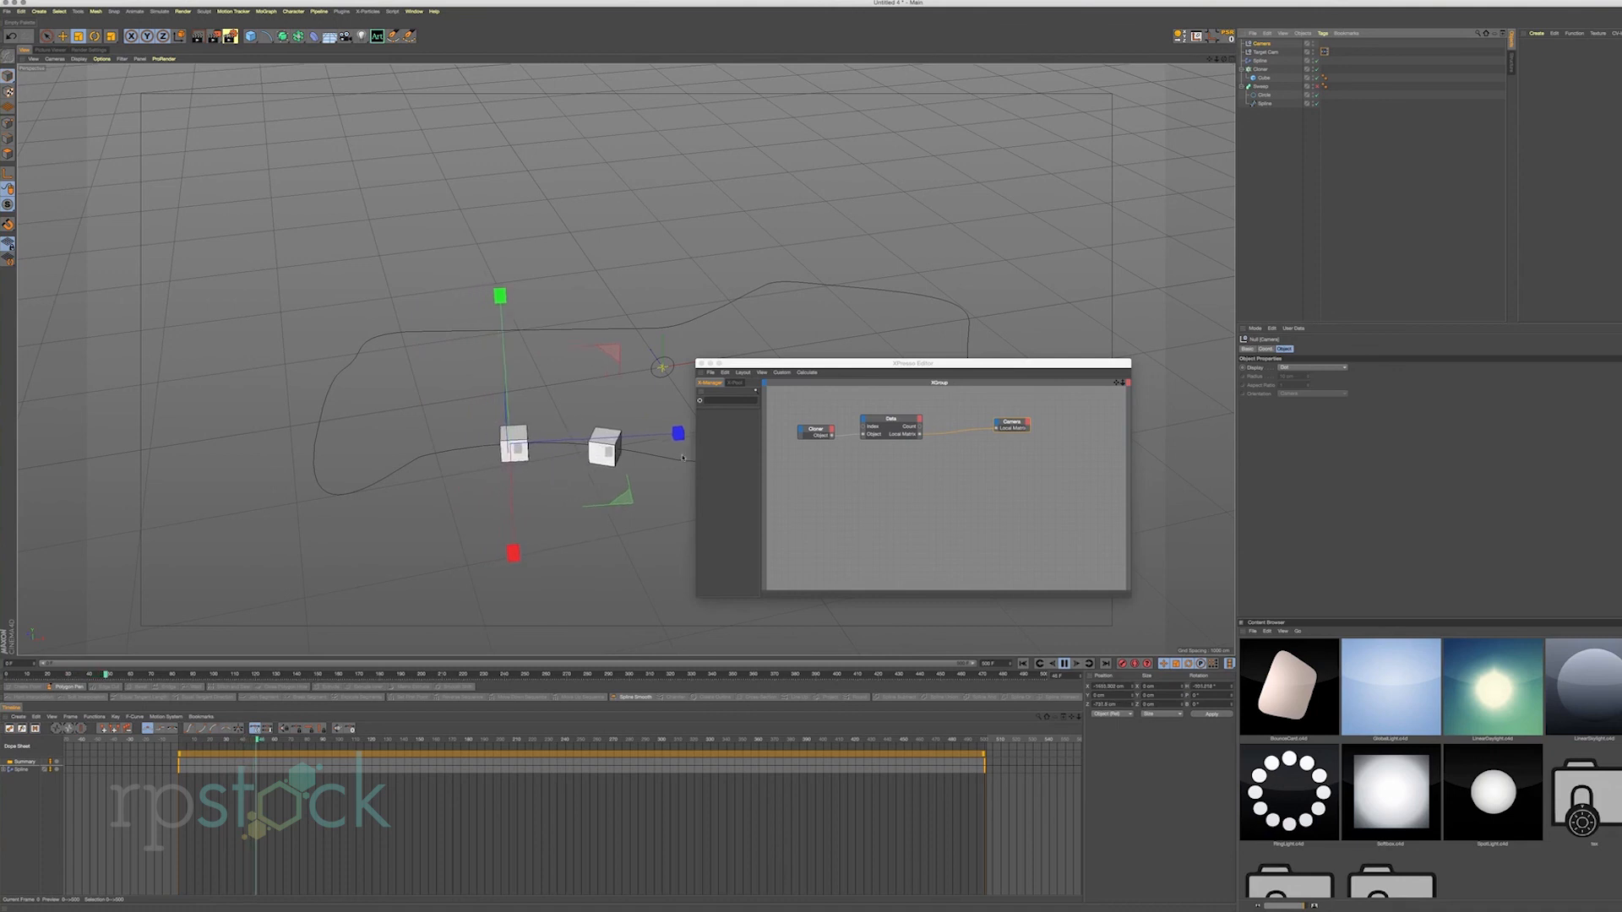
click(1064, 664)
Duplicate the Cloner, Data and Camera node chain below the original and delete the copied Camera node.
drag(872, 370, 1023, 227)
drag(863, 330, 1111, 266)
ctrl+drag(980, 286, 961, 339)
click(1098, 358)
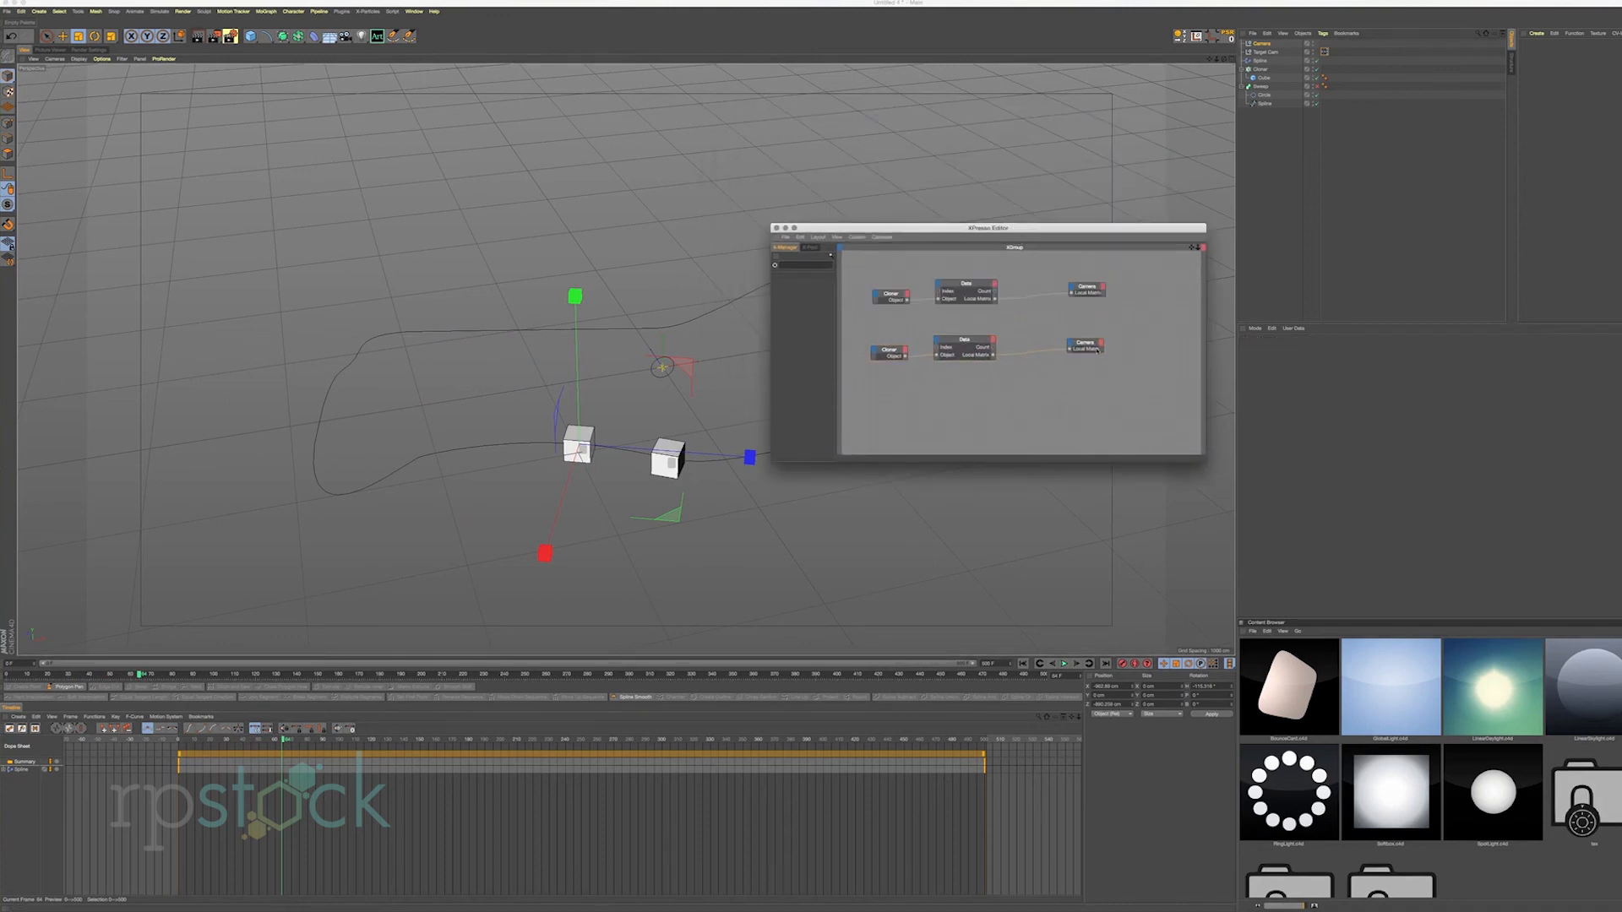
click(1089, 345)
key(Delete)
Set the duplicated Data node's Index to 1 and compare it with the original Data node's settings.
click(959, 346)
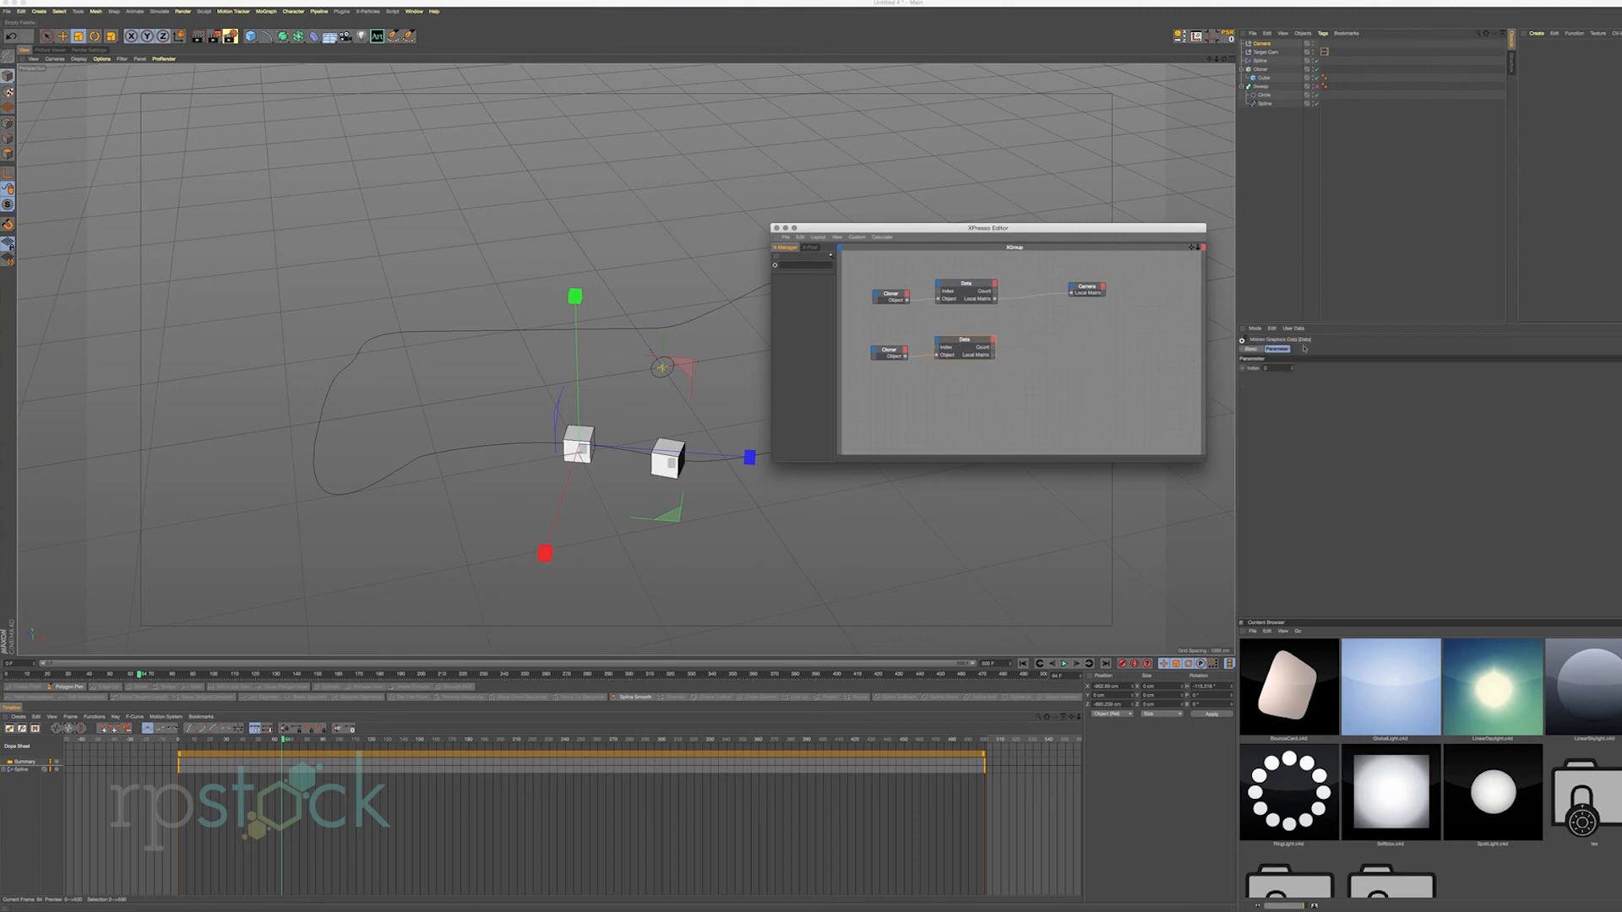
click(1290, 367)
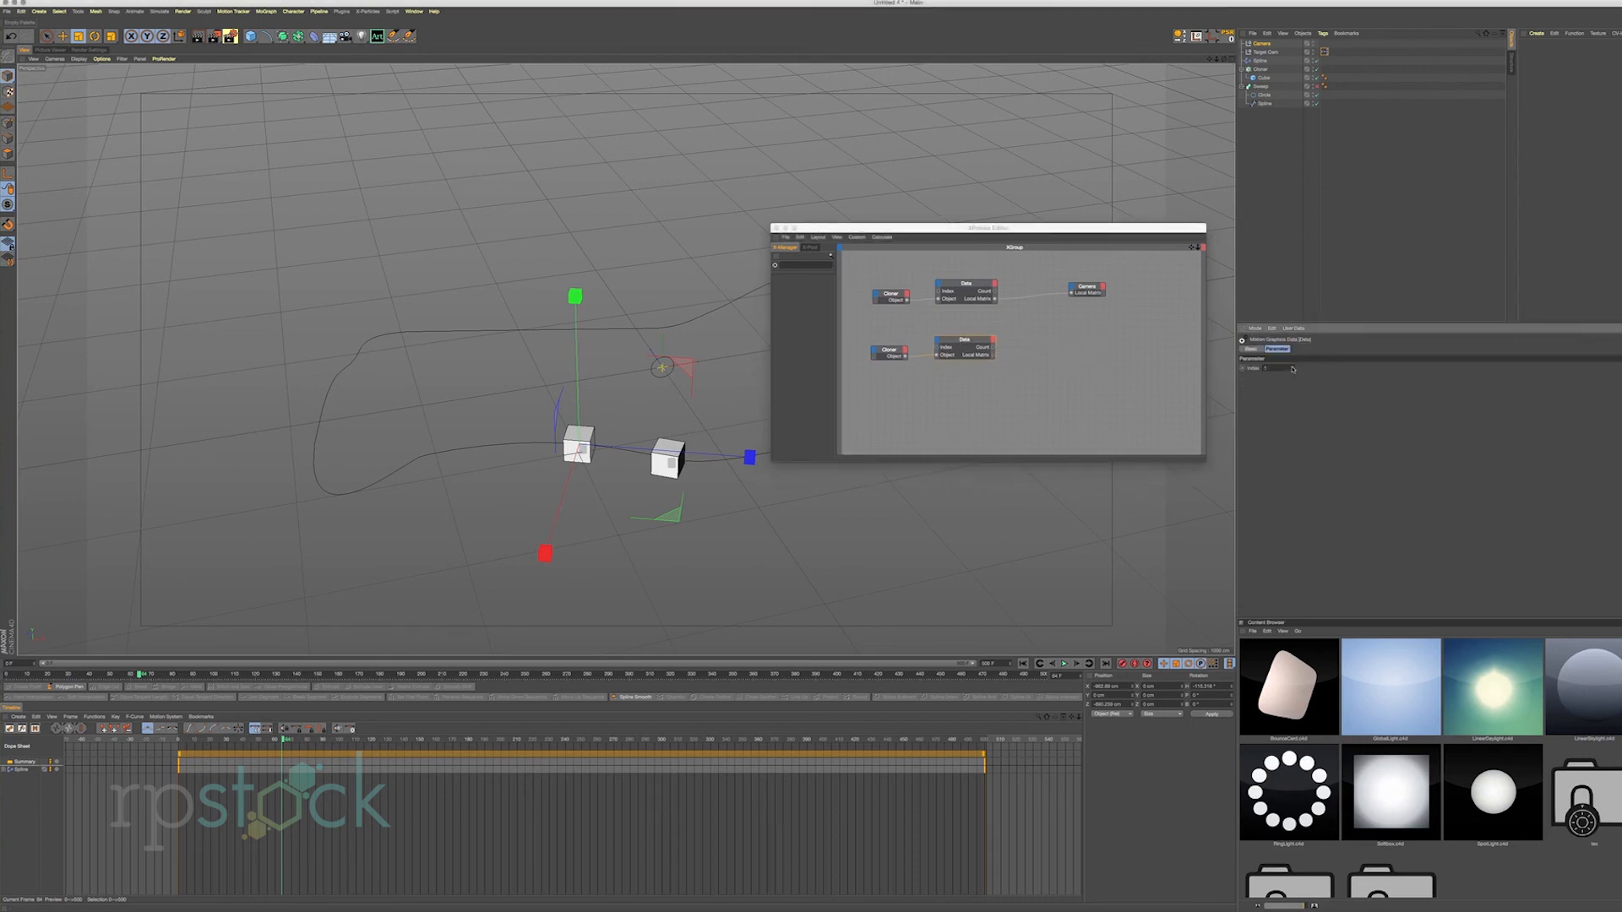
click(965, 300)
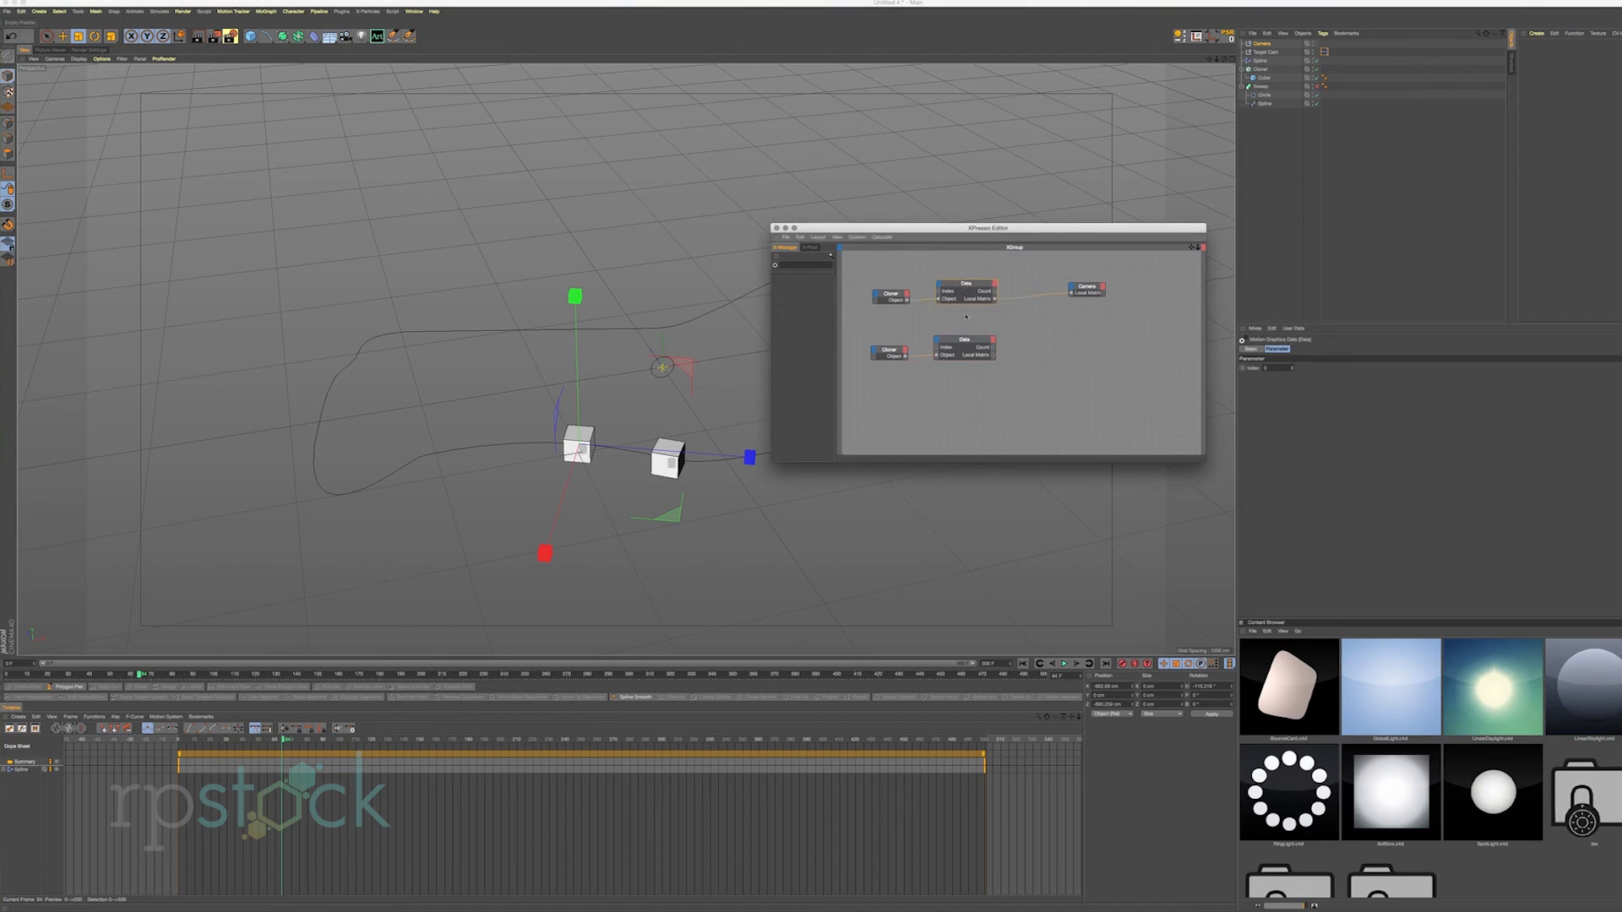
Add the Target Cam null as a node and connect the duplicated Data node's Local Matrix to its Local Matrix input.
drag(1267, 53, 1061, 356)
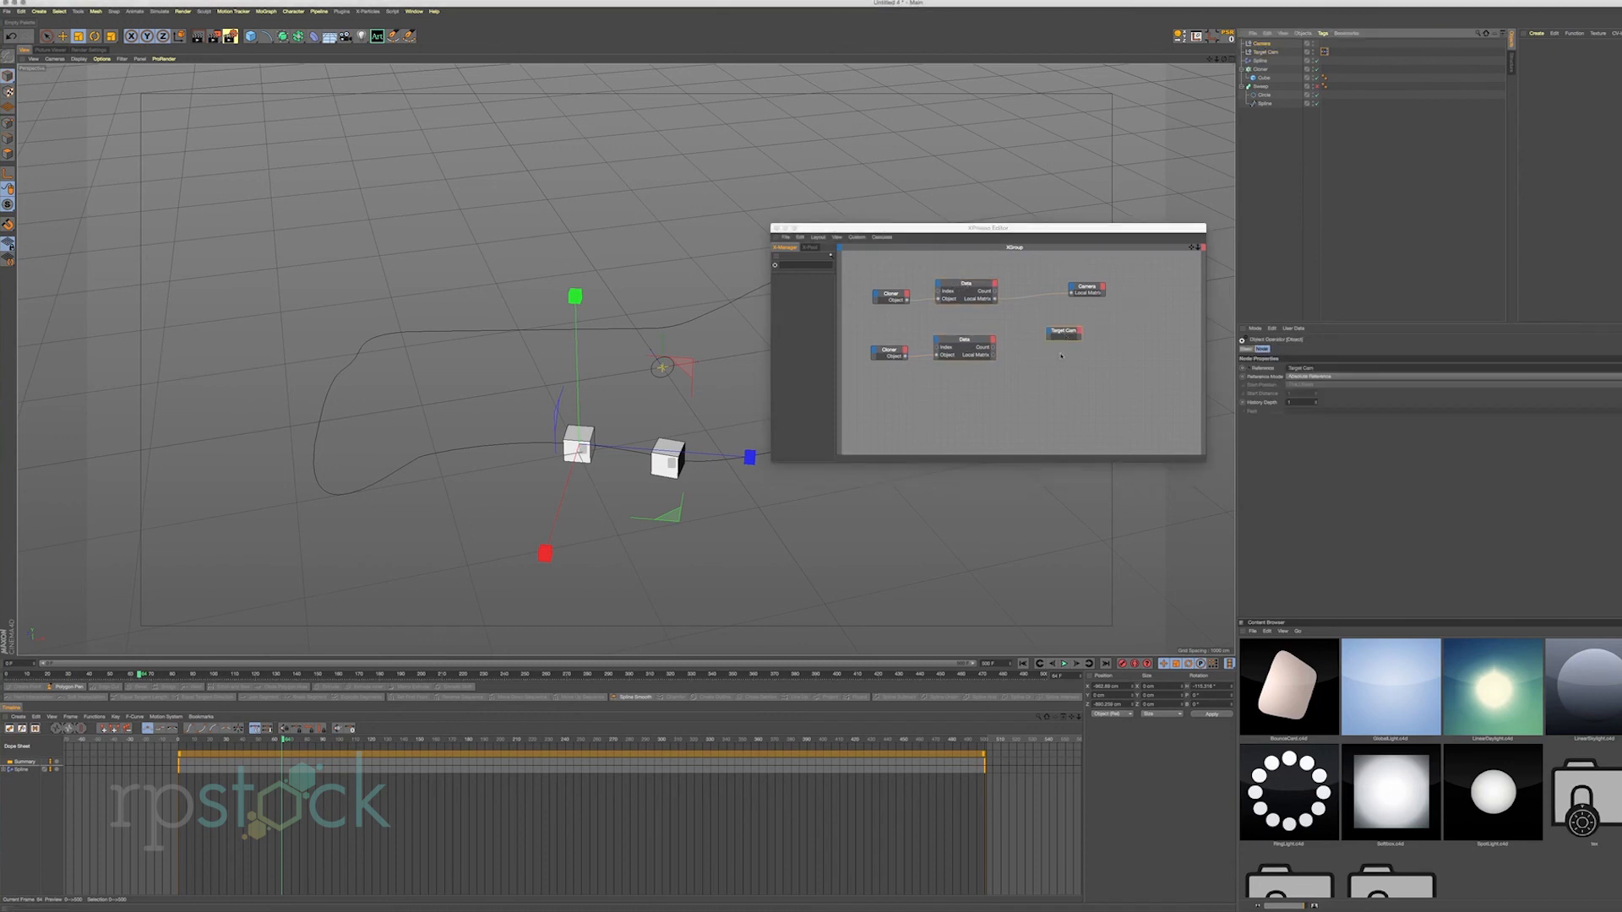
click(995, 355)
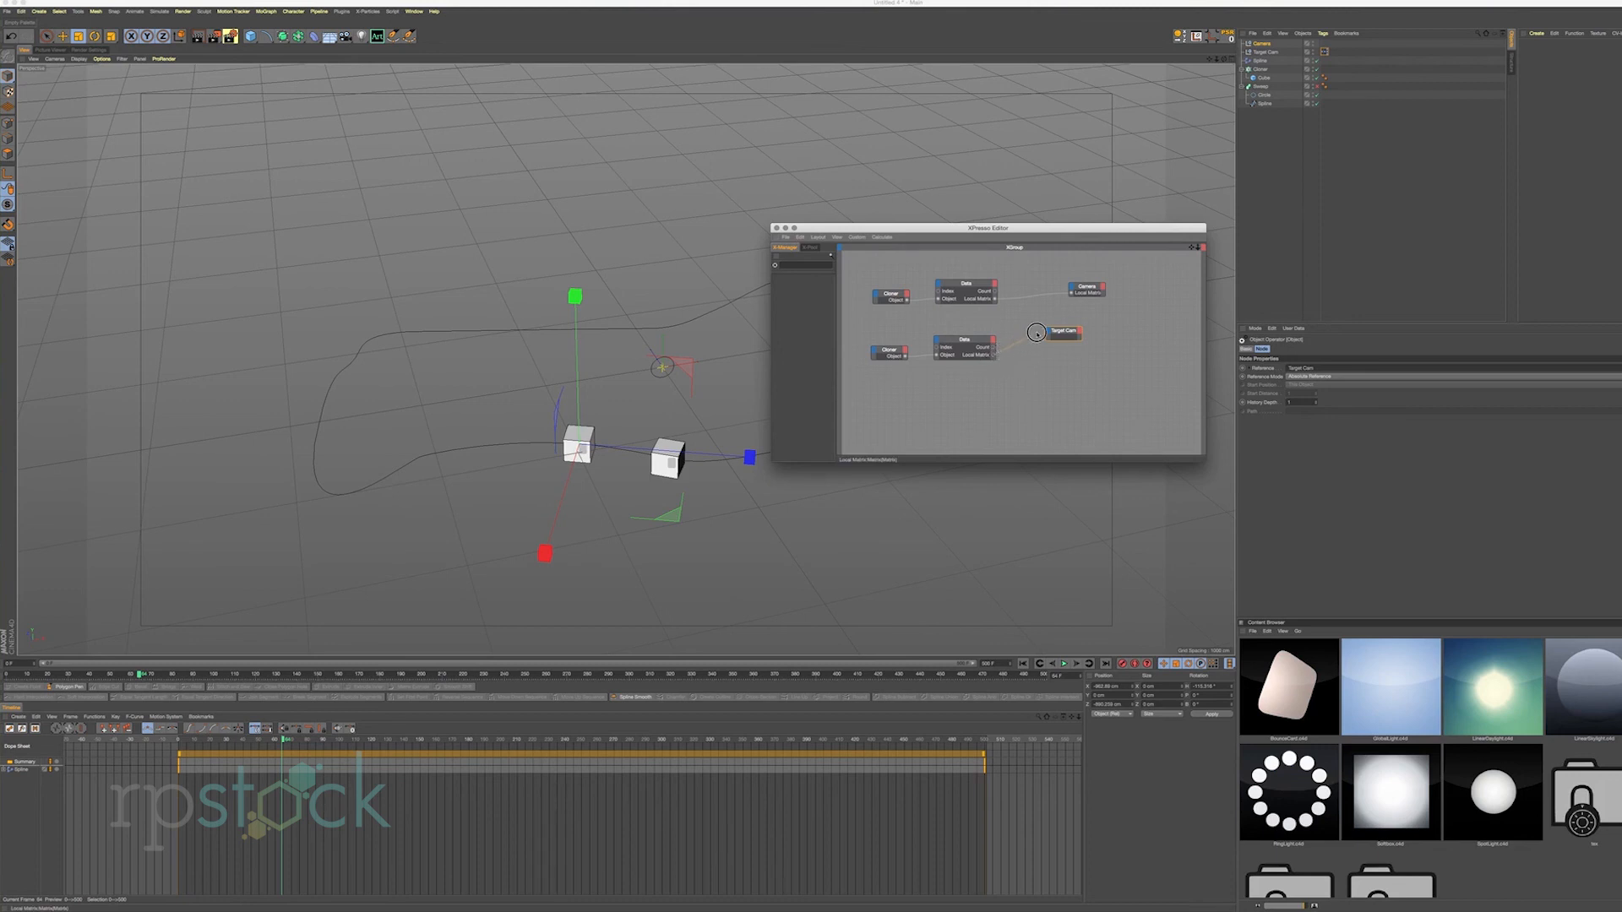
drag(1048, 329, 1049, 331)
click(1073, 372)
Close the XPresso editor and check during playback that the Target Cam and Camera nulls follow their cubes.
click(1265, 52)
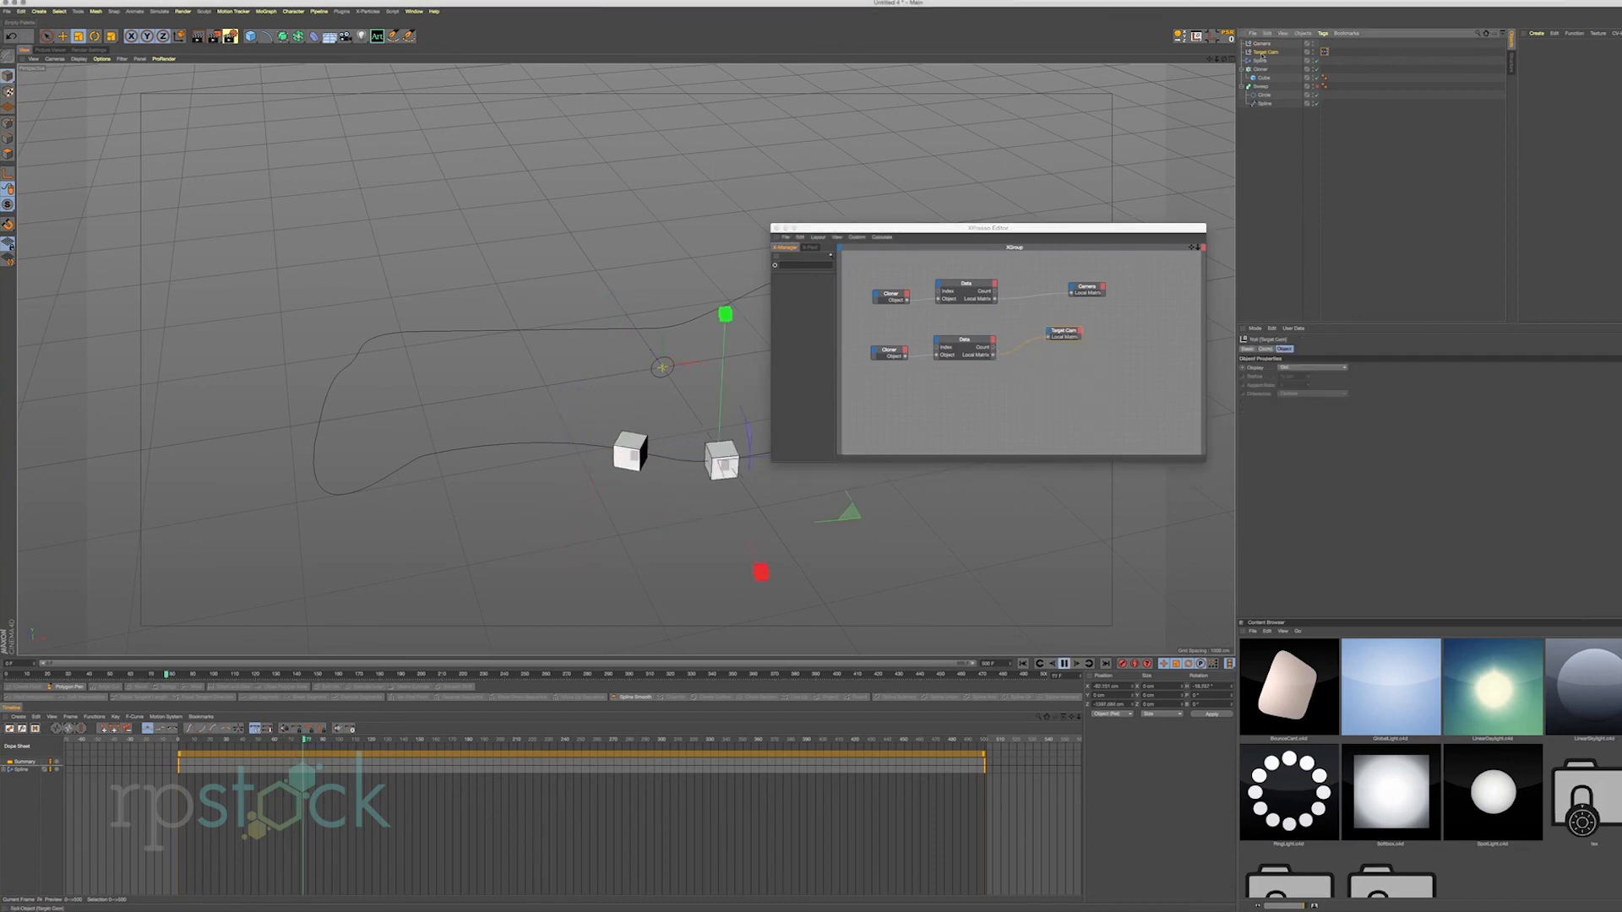
drag(1038, 225, 1464, 297)
click(1231, 297)
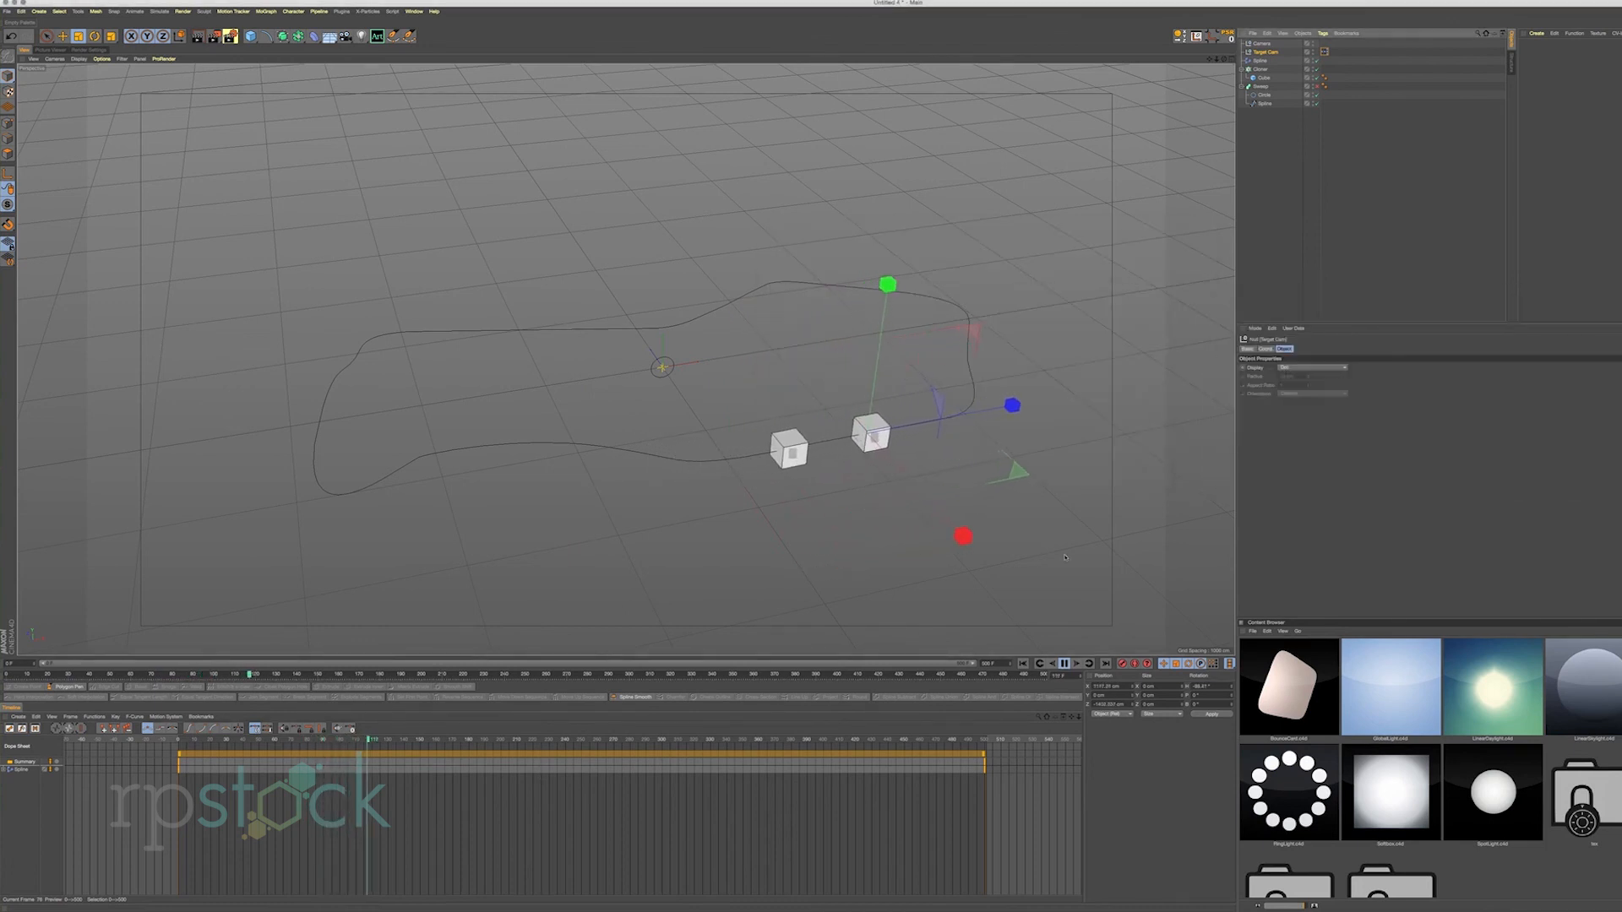
click(1262, 43)
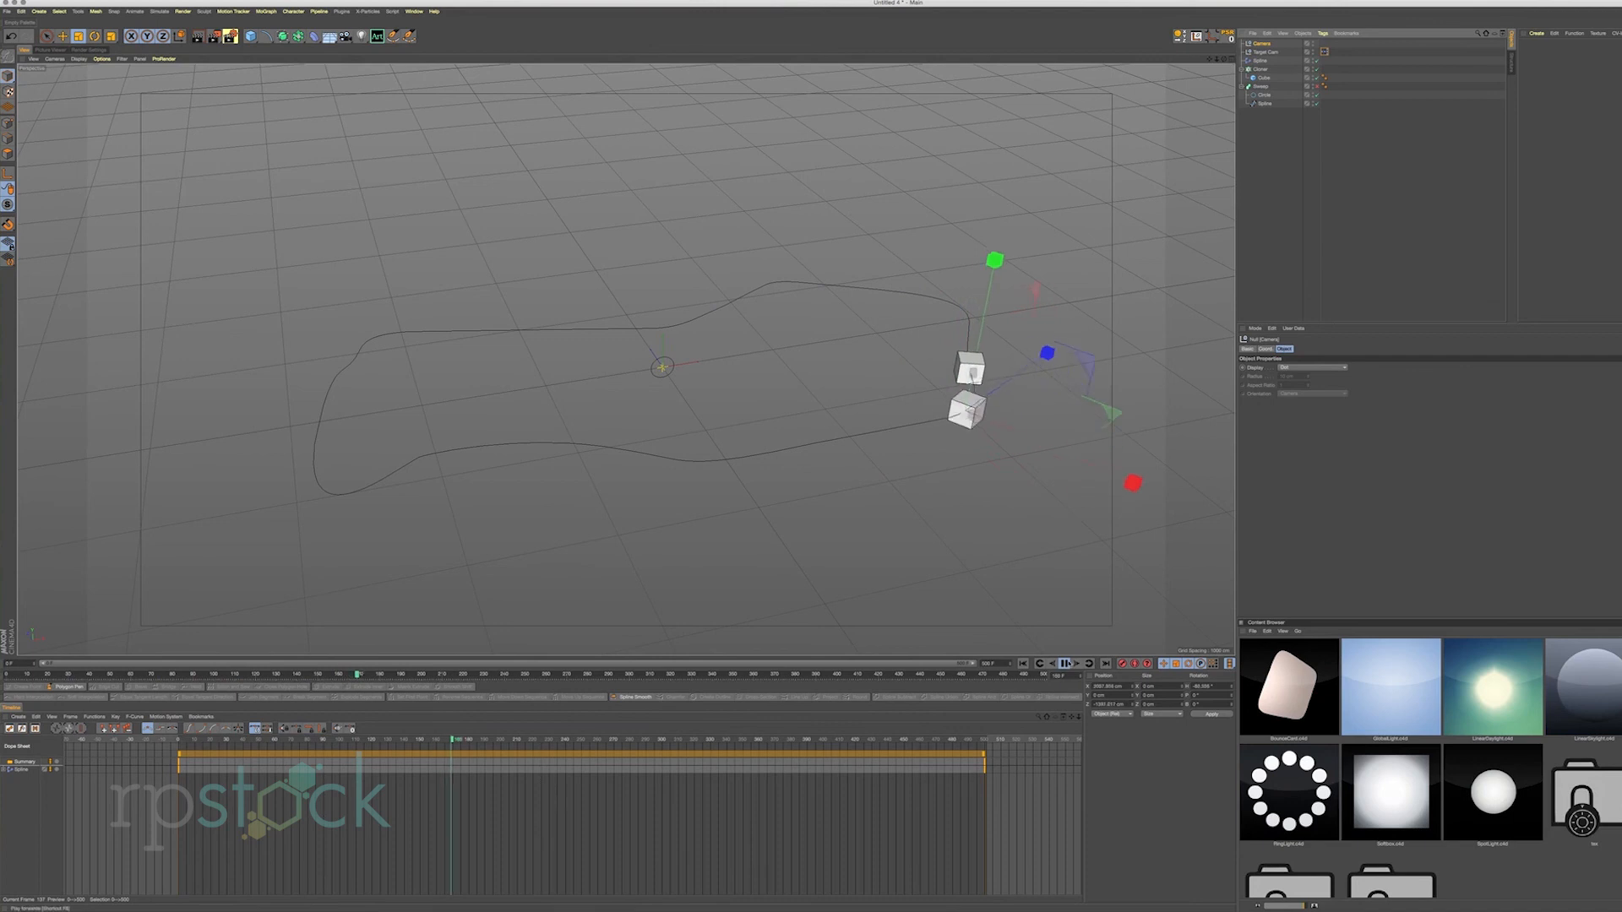
Hide the cloned cubes, add a camera as a zeroed child of the Camera null, and play its motion along the path.
click(1312, 67)
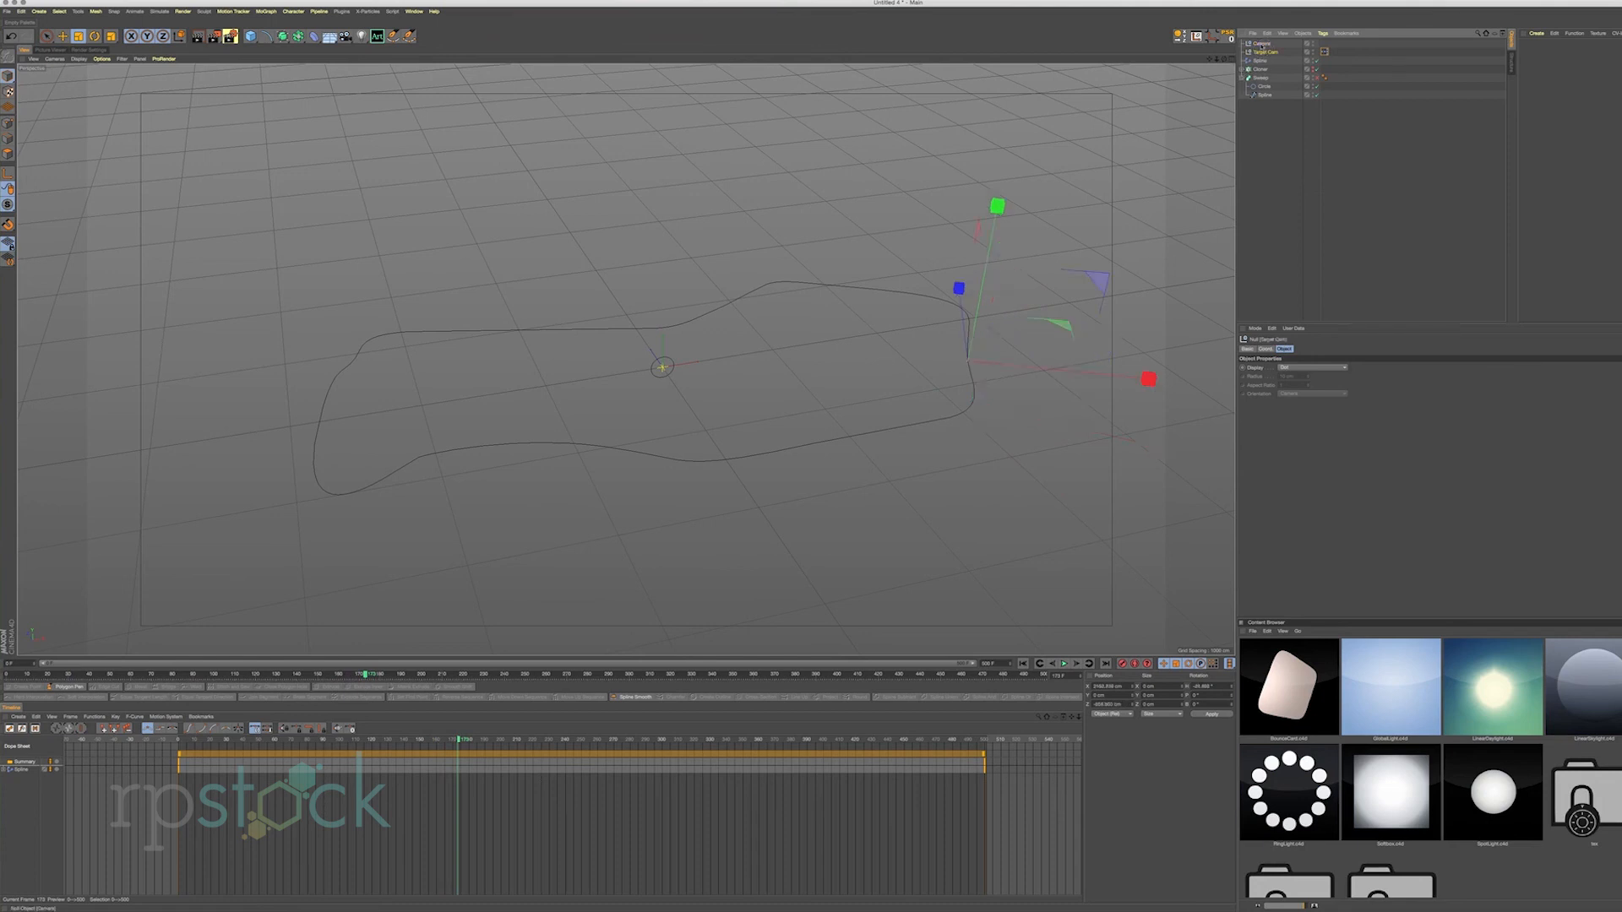
click(343, 34)
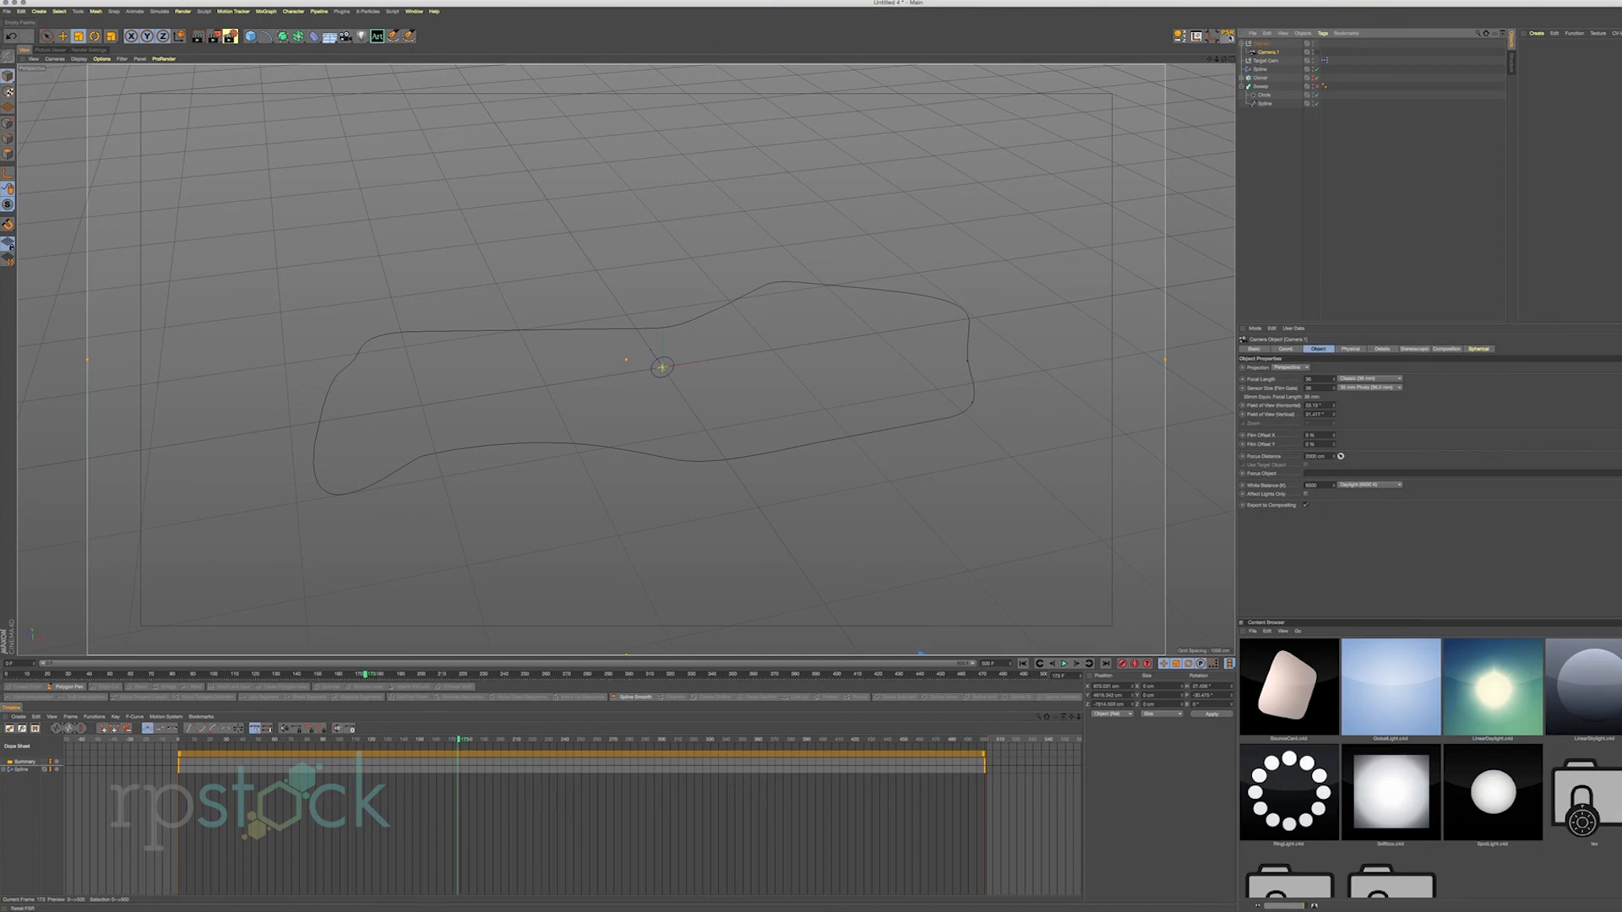
click(1064, 664)
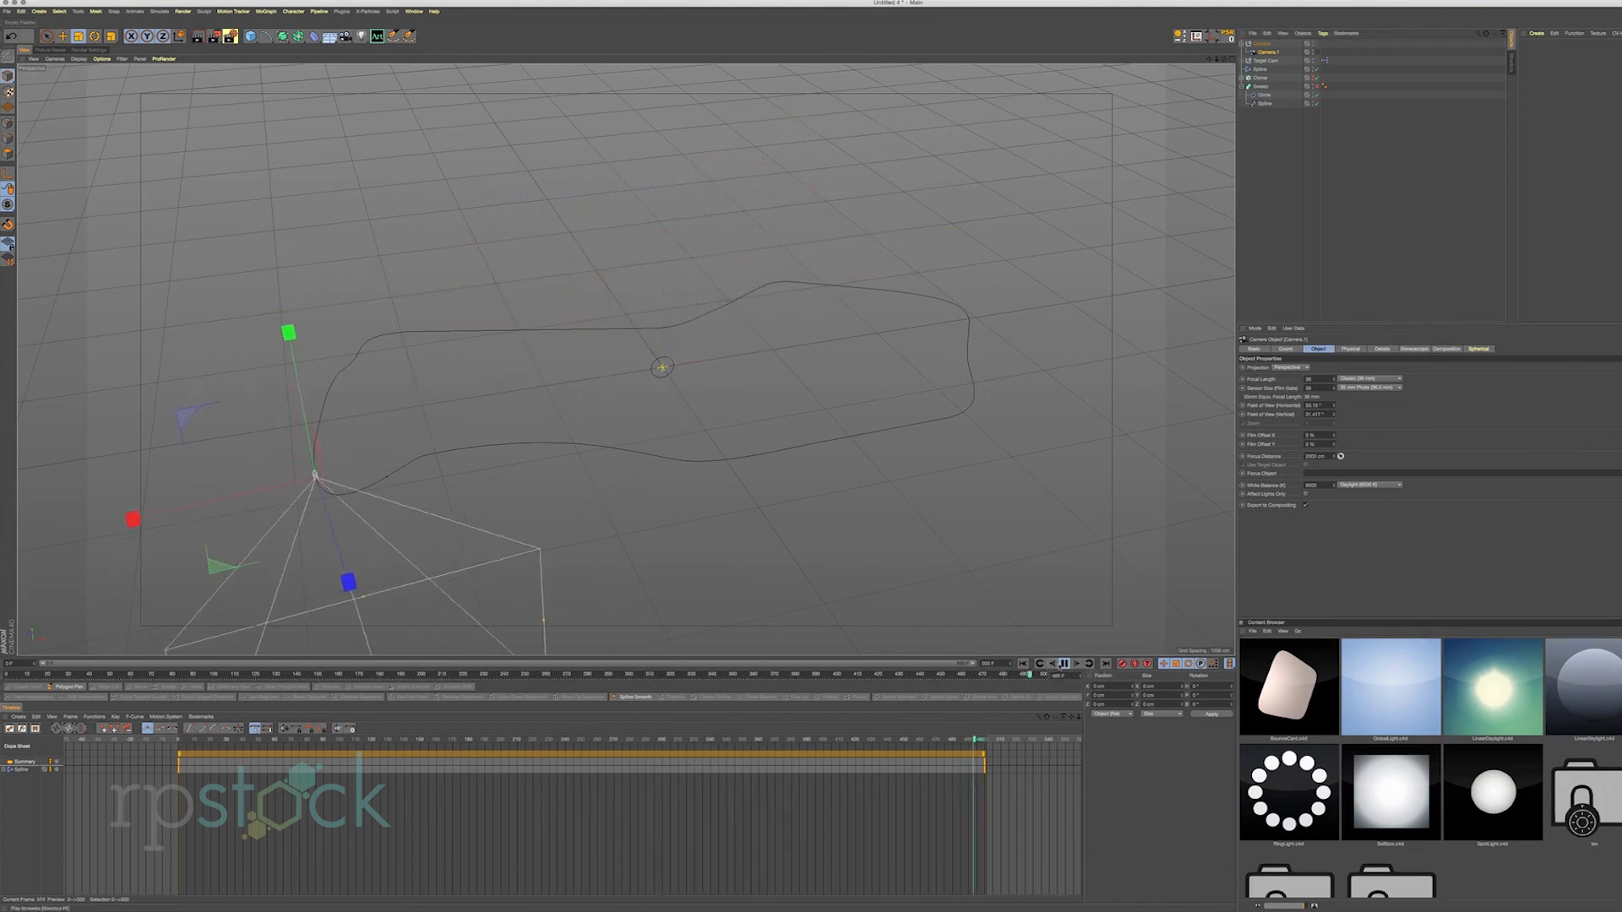
Add a Target tag to the new camera and assign the Target Cam null as its target object.
right_click(1269, 56)
mouse_move(1369, 65)
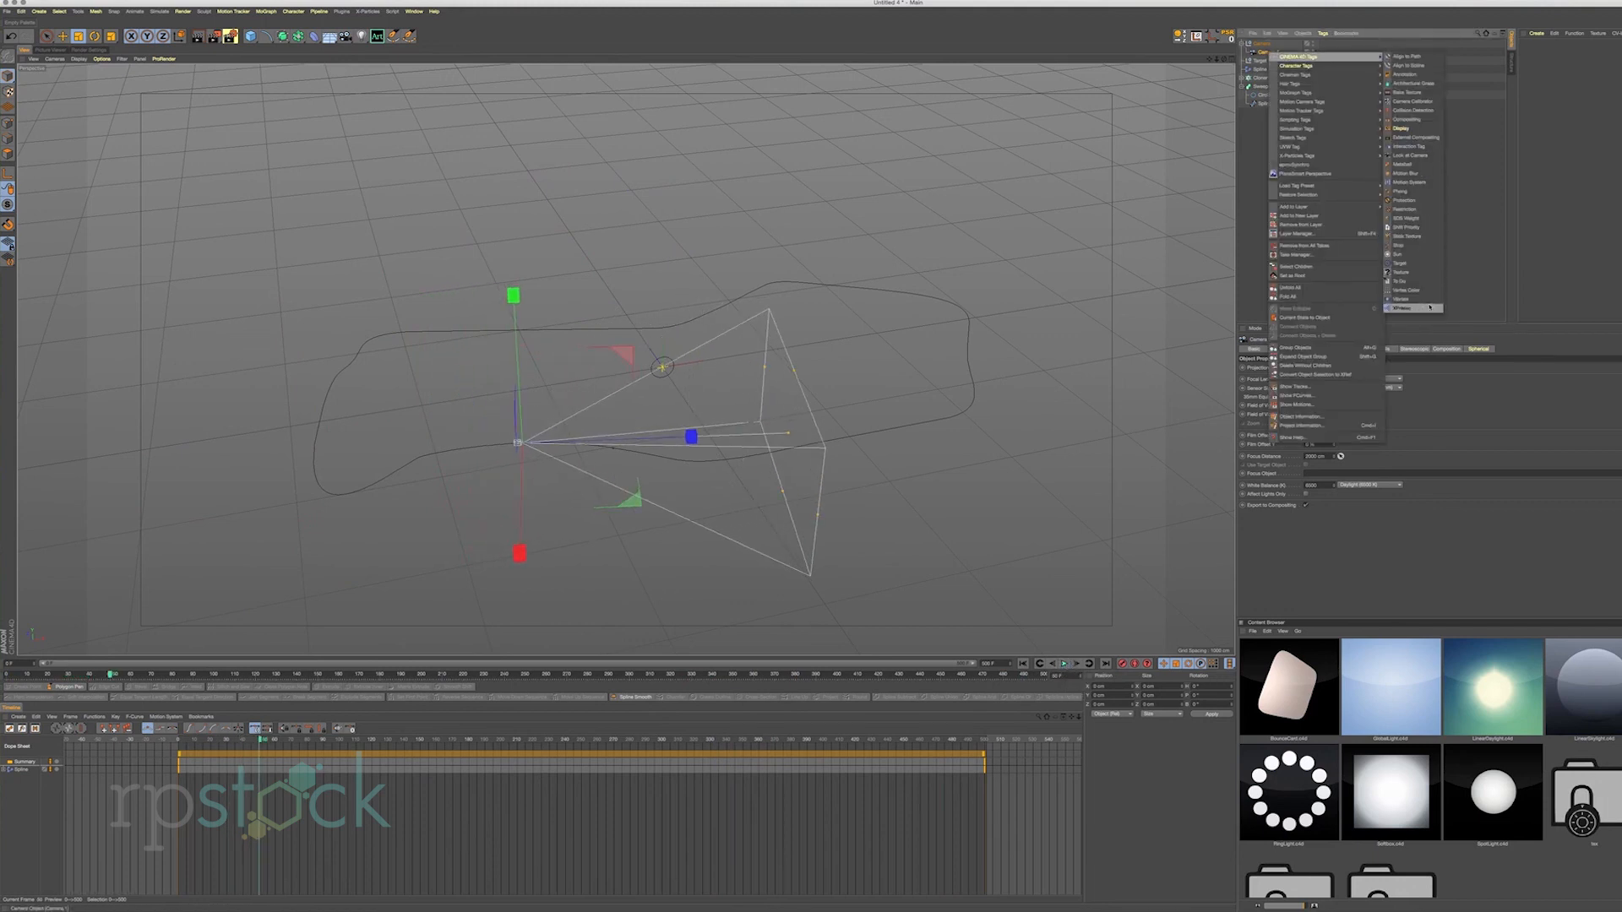
click(1402, 263)
drag(1264, 63, 1322, 368)
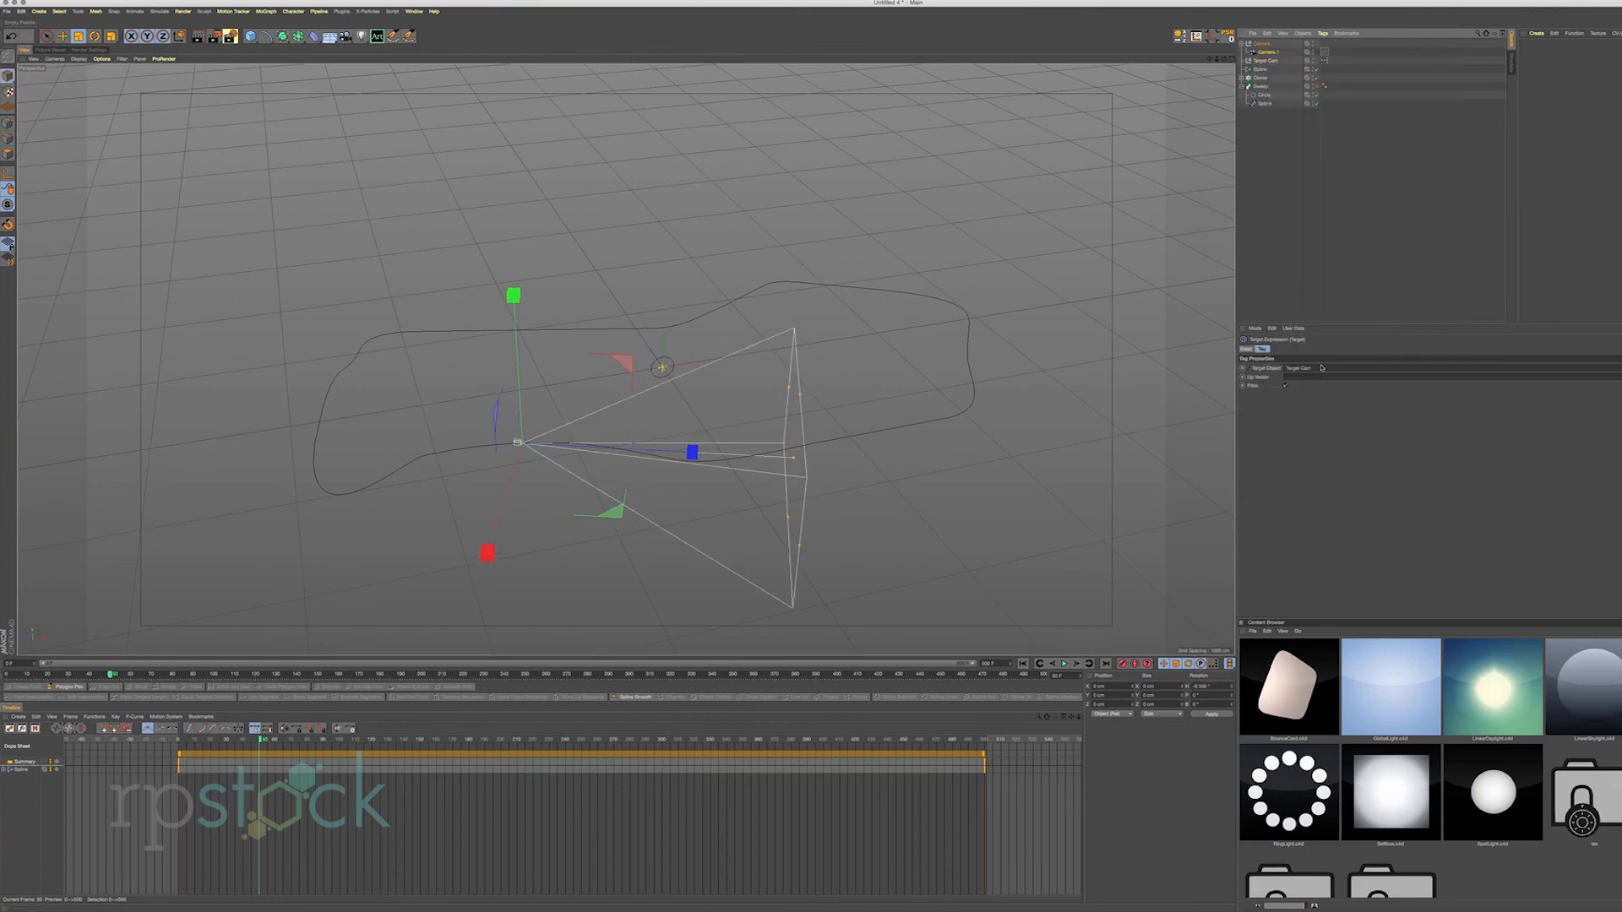
Enable the vessel Sweep, look through the new camera, and play the flight through the vessel.
click(1318, 86)
click(1317, 53)
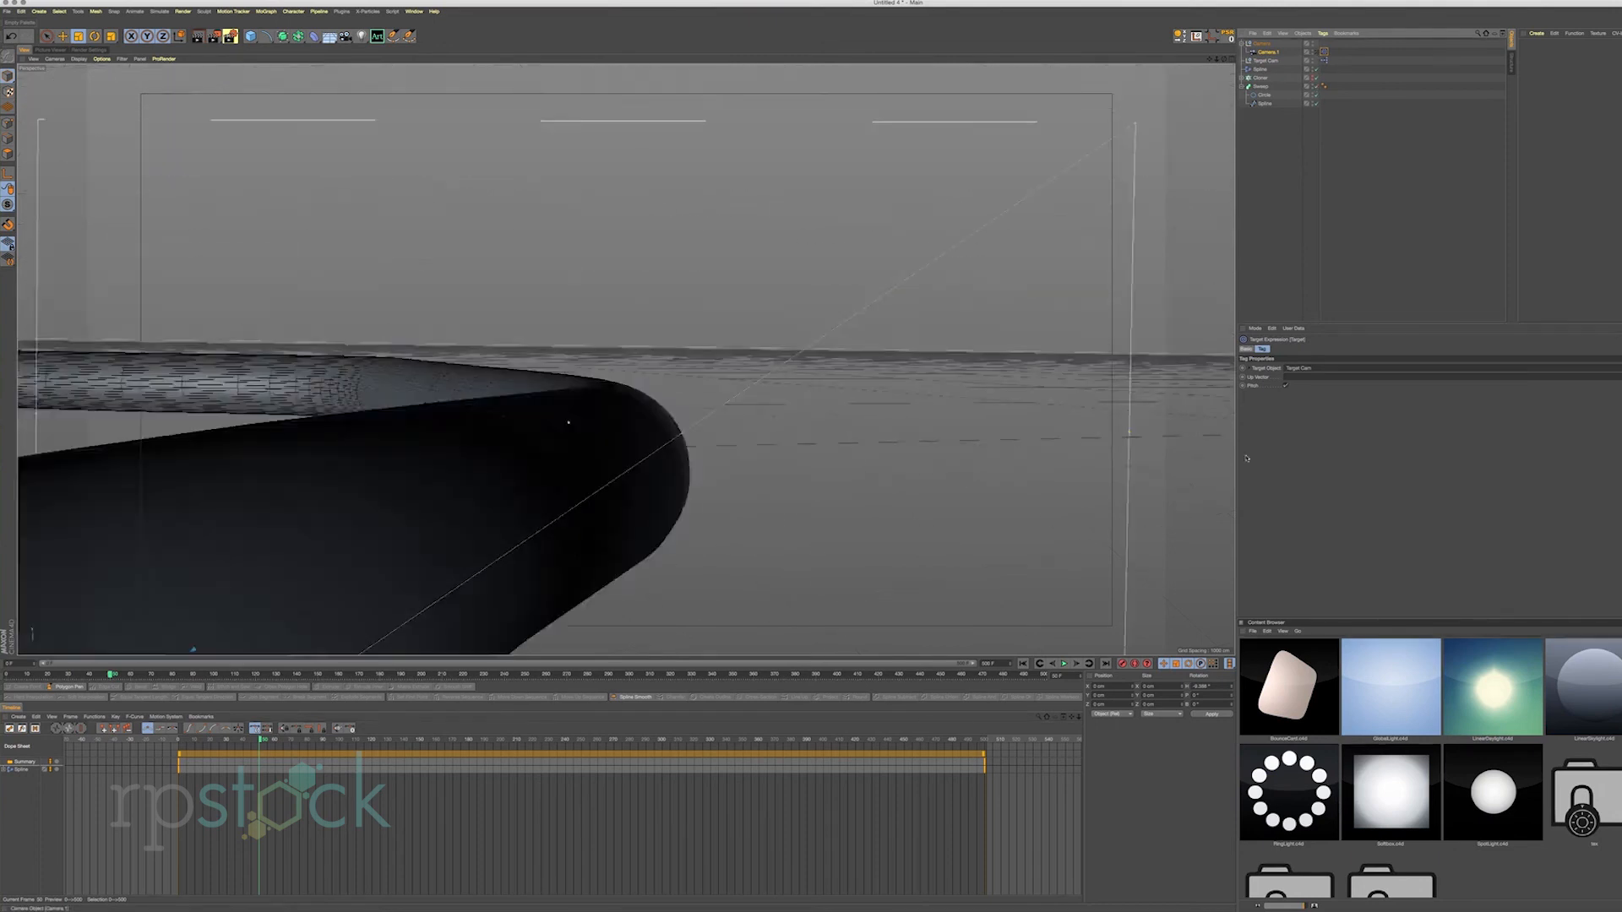
click(998, 674)
click(1063, 663)
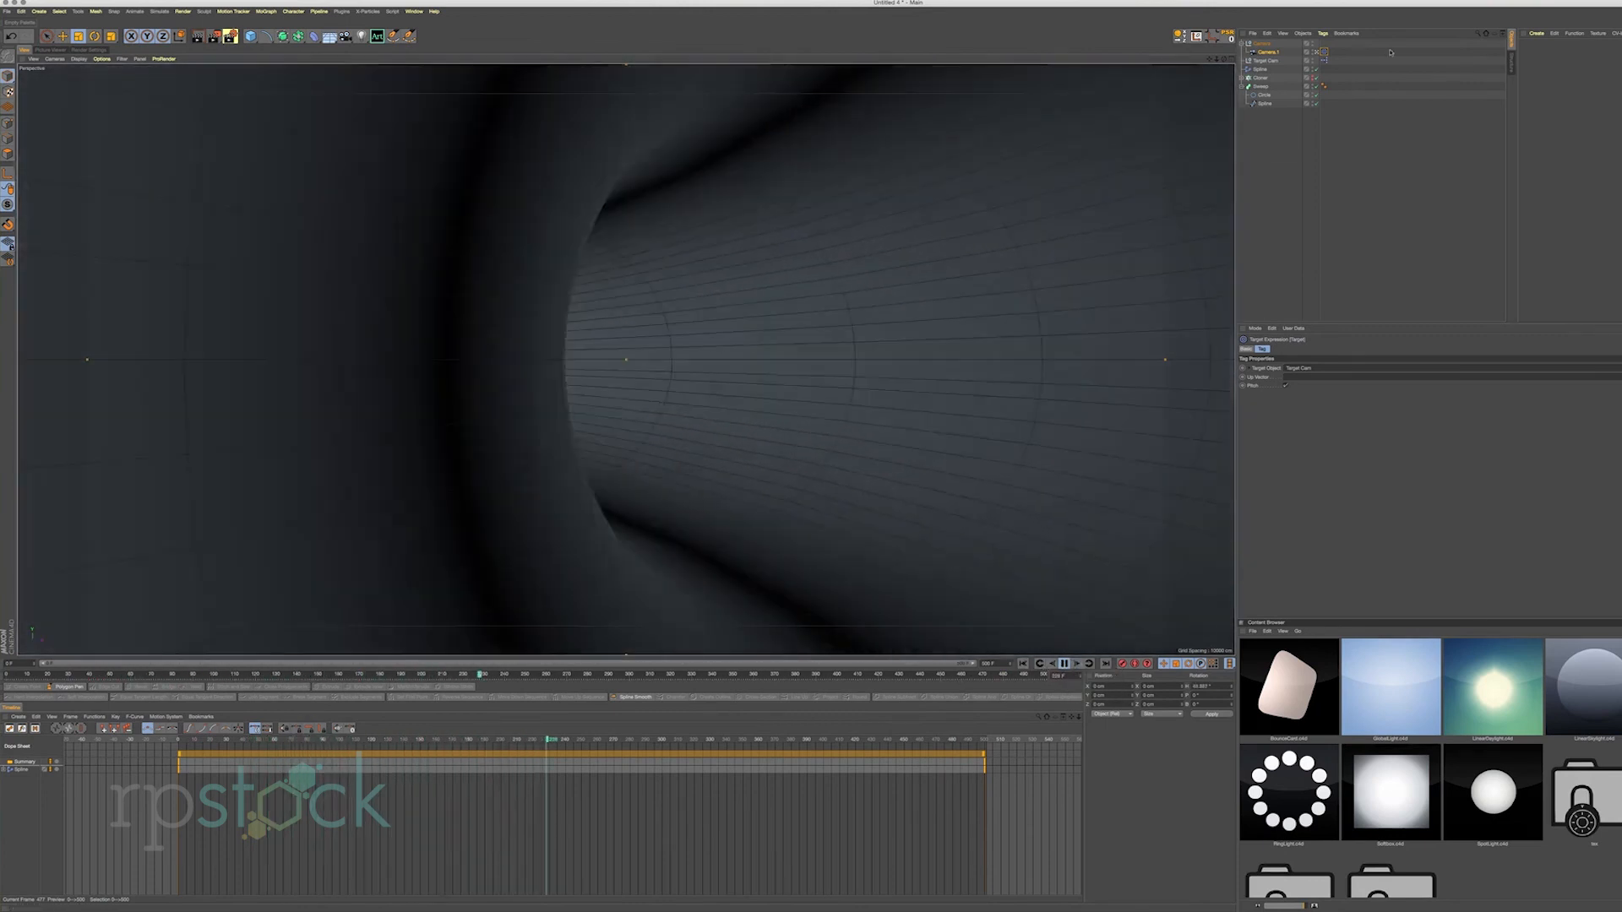
Select the Target Cam null, stop playback, and toggle object visibility to examine the target cube in the camera view.
click(1265, 61)
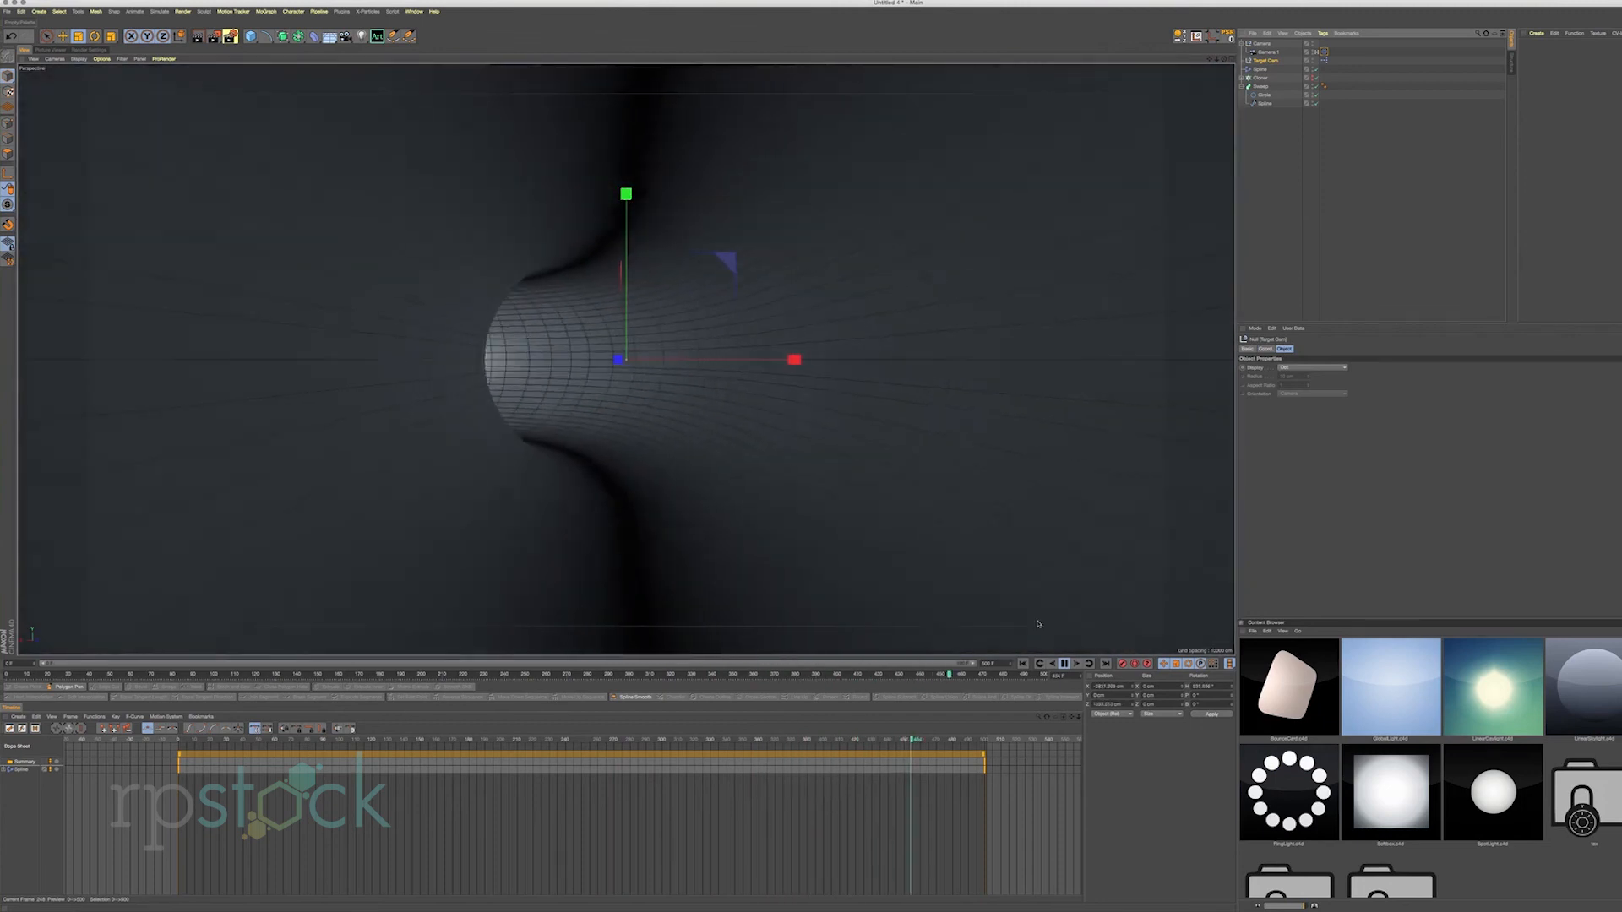
key(space)
click(1312, 77)
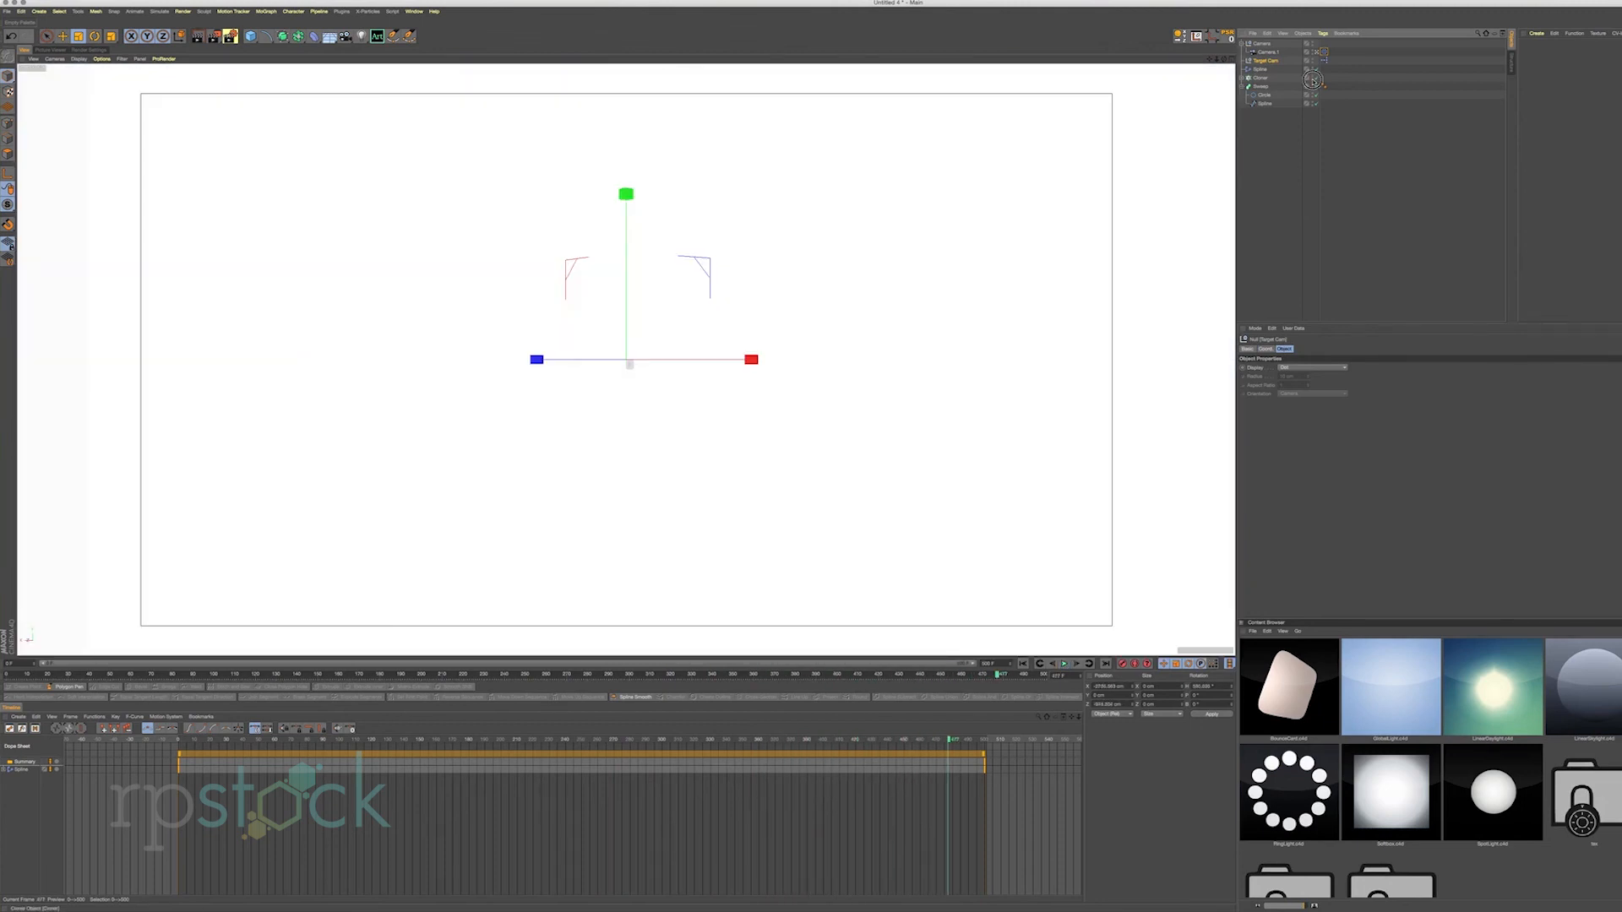
click(1313, 77)
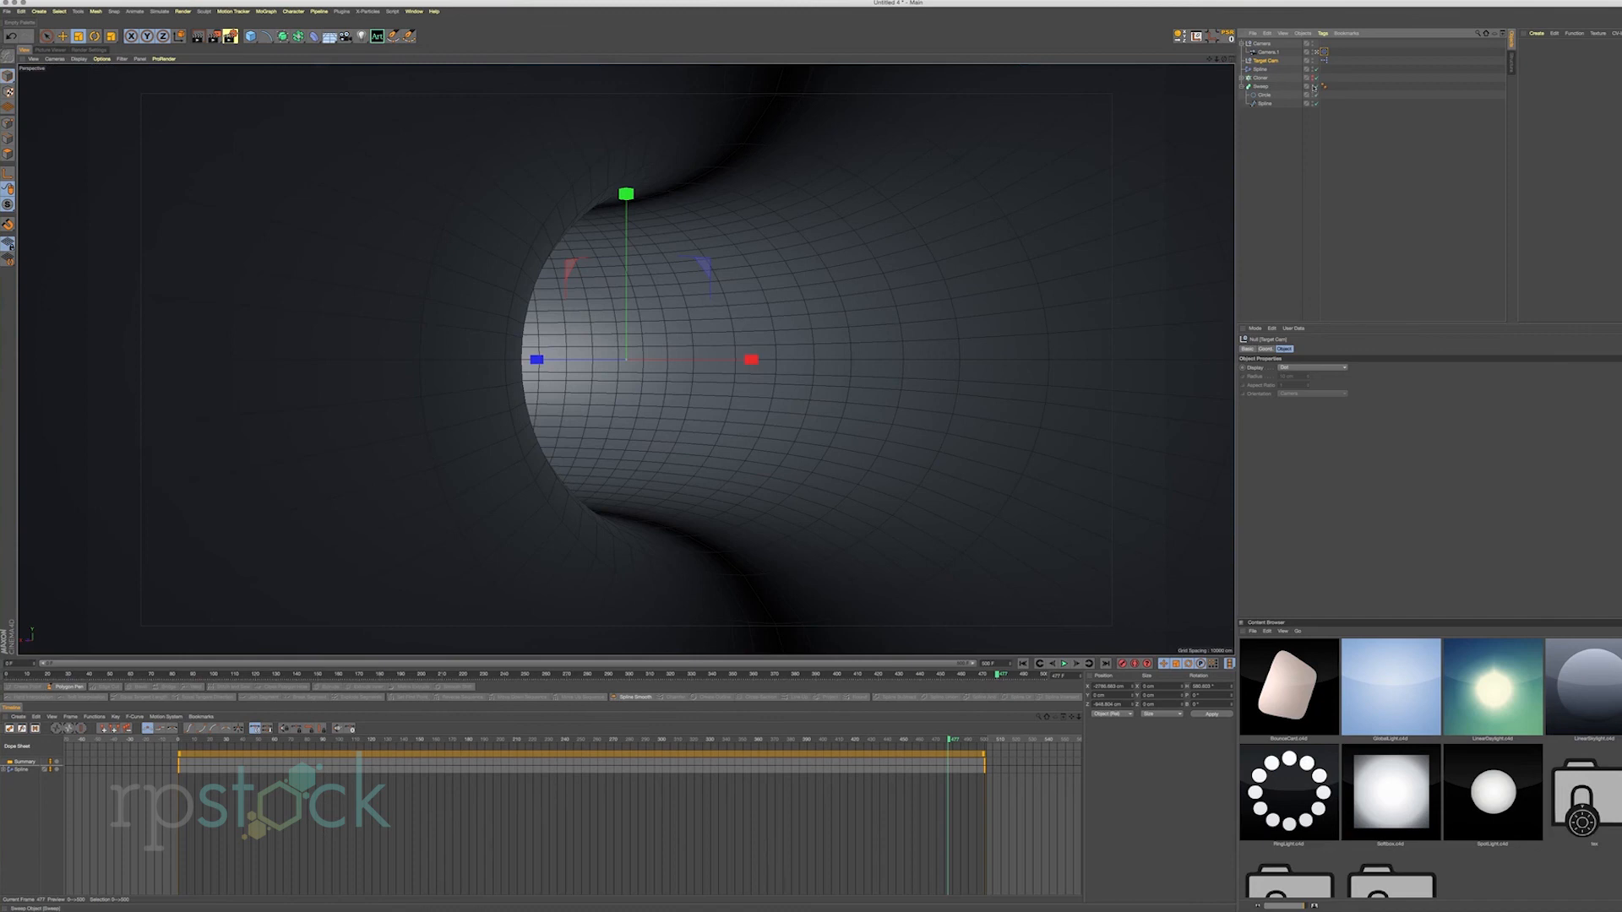
With the vessel Sweep off and the cloned cubes shown outside the camera view, set the Spline effector's Start to 94 %.
click(1316, 87)
click(1317, 53)
alt+drag(439, 490, 472, 461)
alt+middle_drag(472, 461, 667, 362)
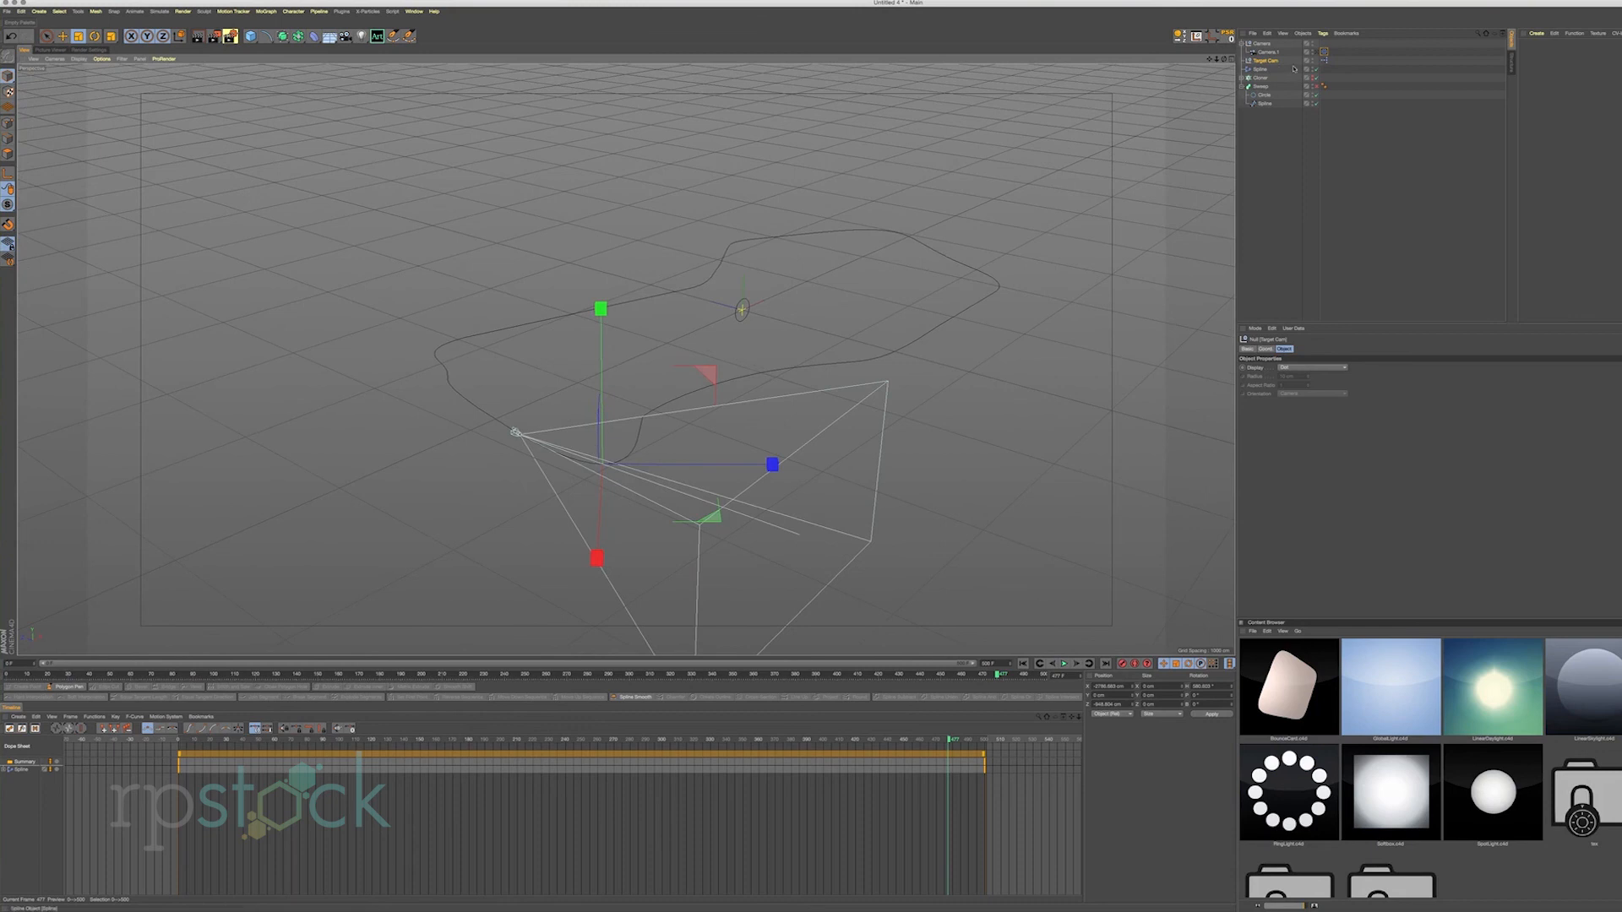
click(1263, 70)
drag(1314, 427, 1313, 426)
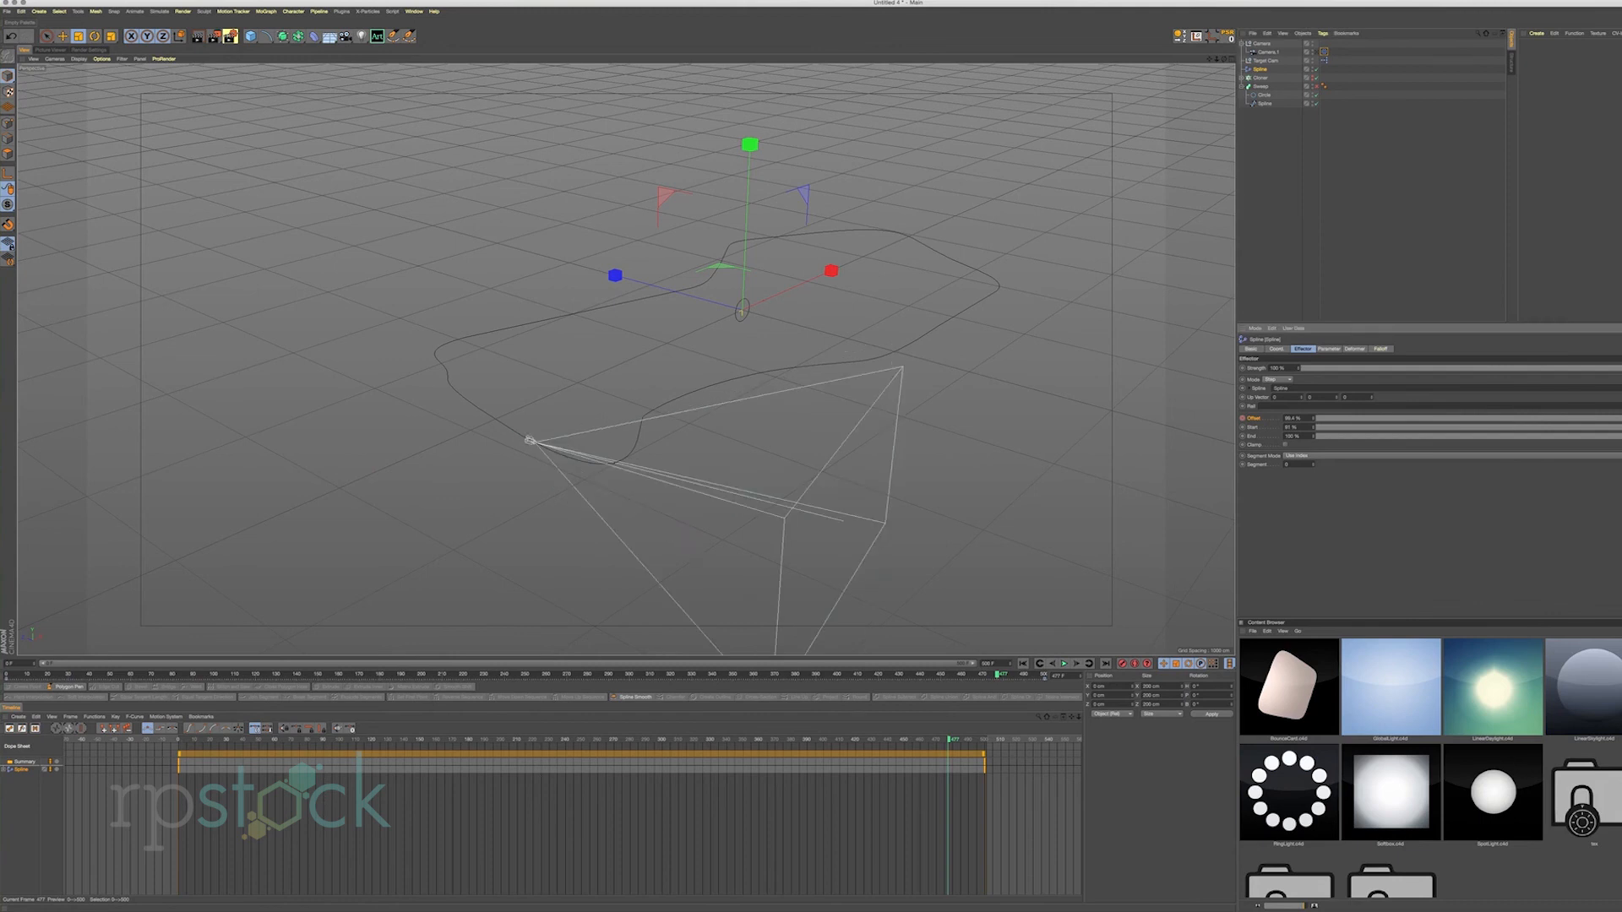
click(1314, 78)
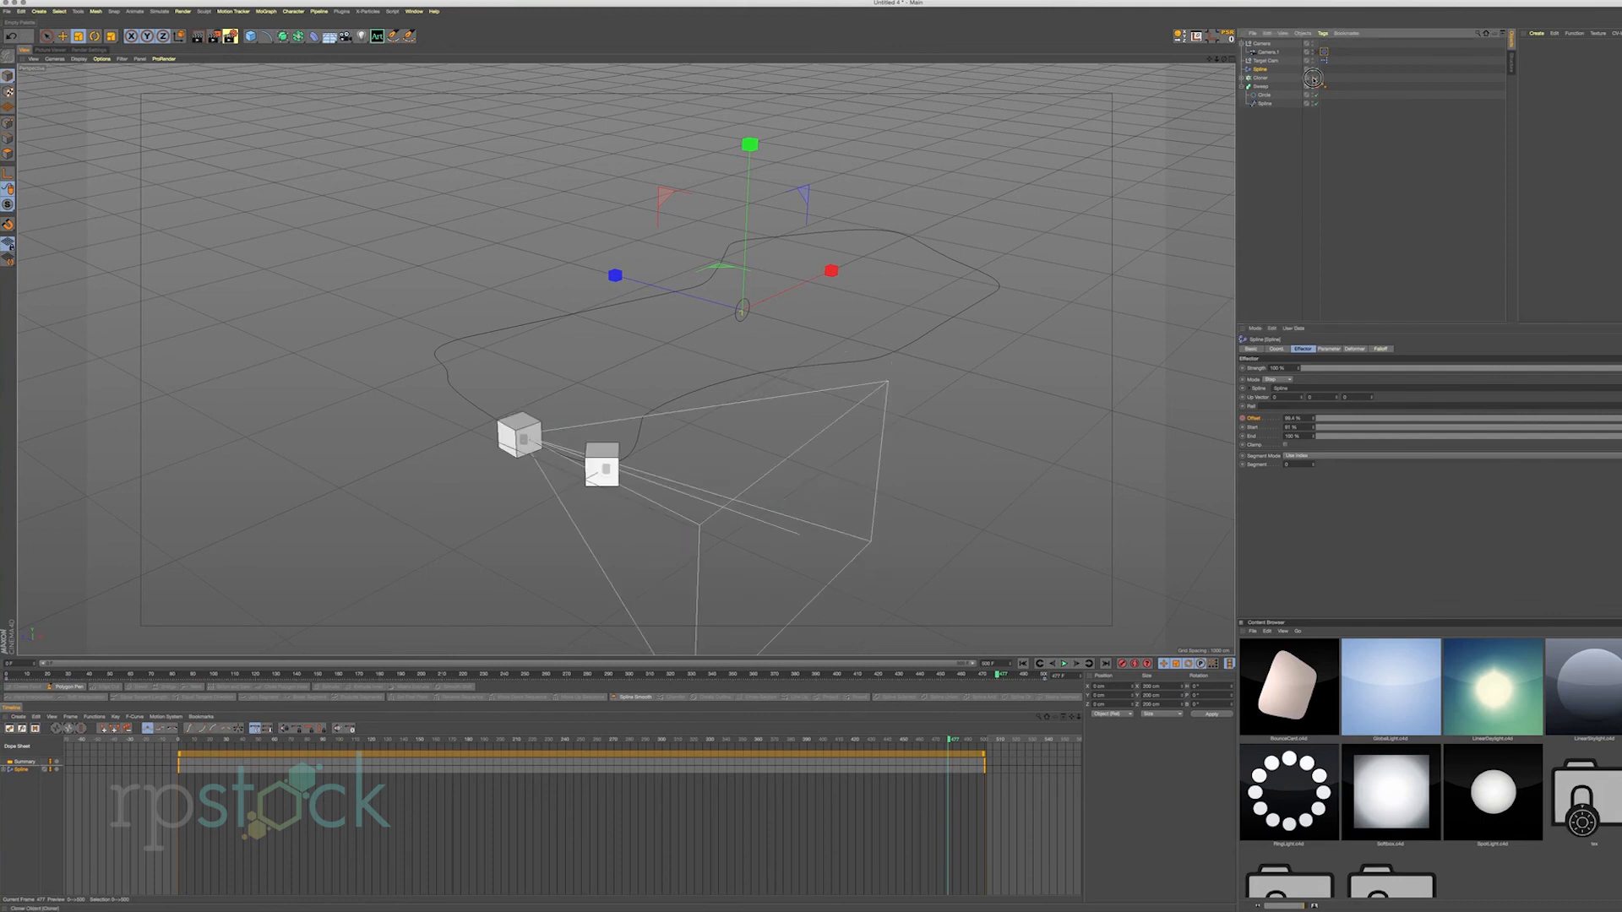
drag(1313, 428, 1313, 431)
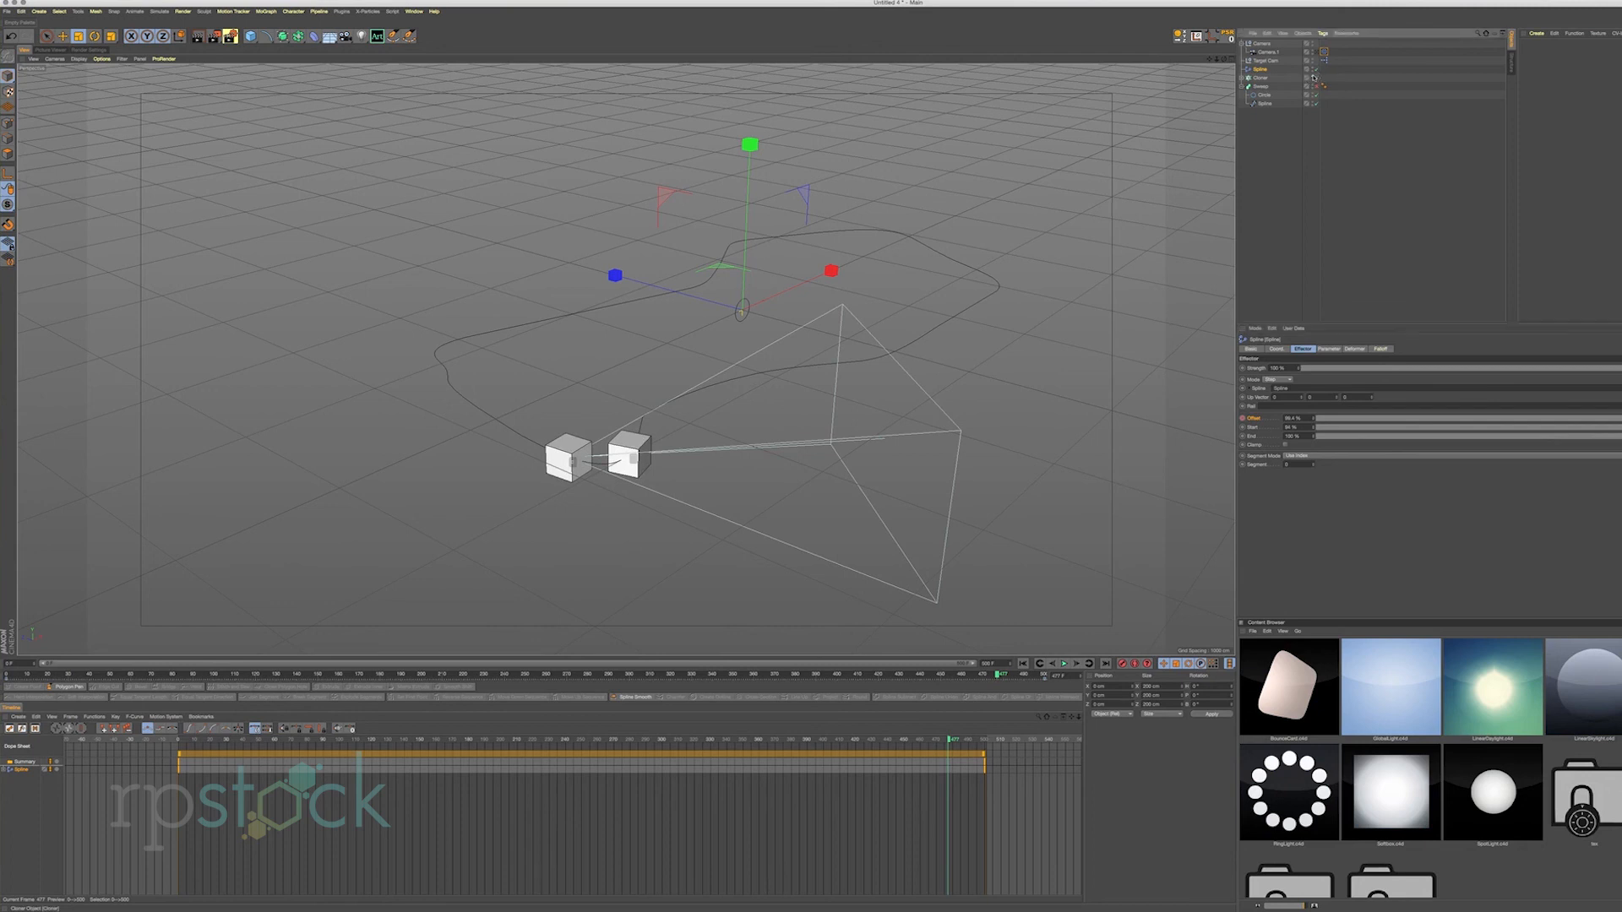
Hide the cubes, enable the vessel Sweep, look through the new camera, and review the flight up to the path's end.
click(1315, 78)
click(1316, 53)
click(1316, 86)
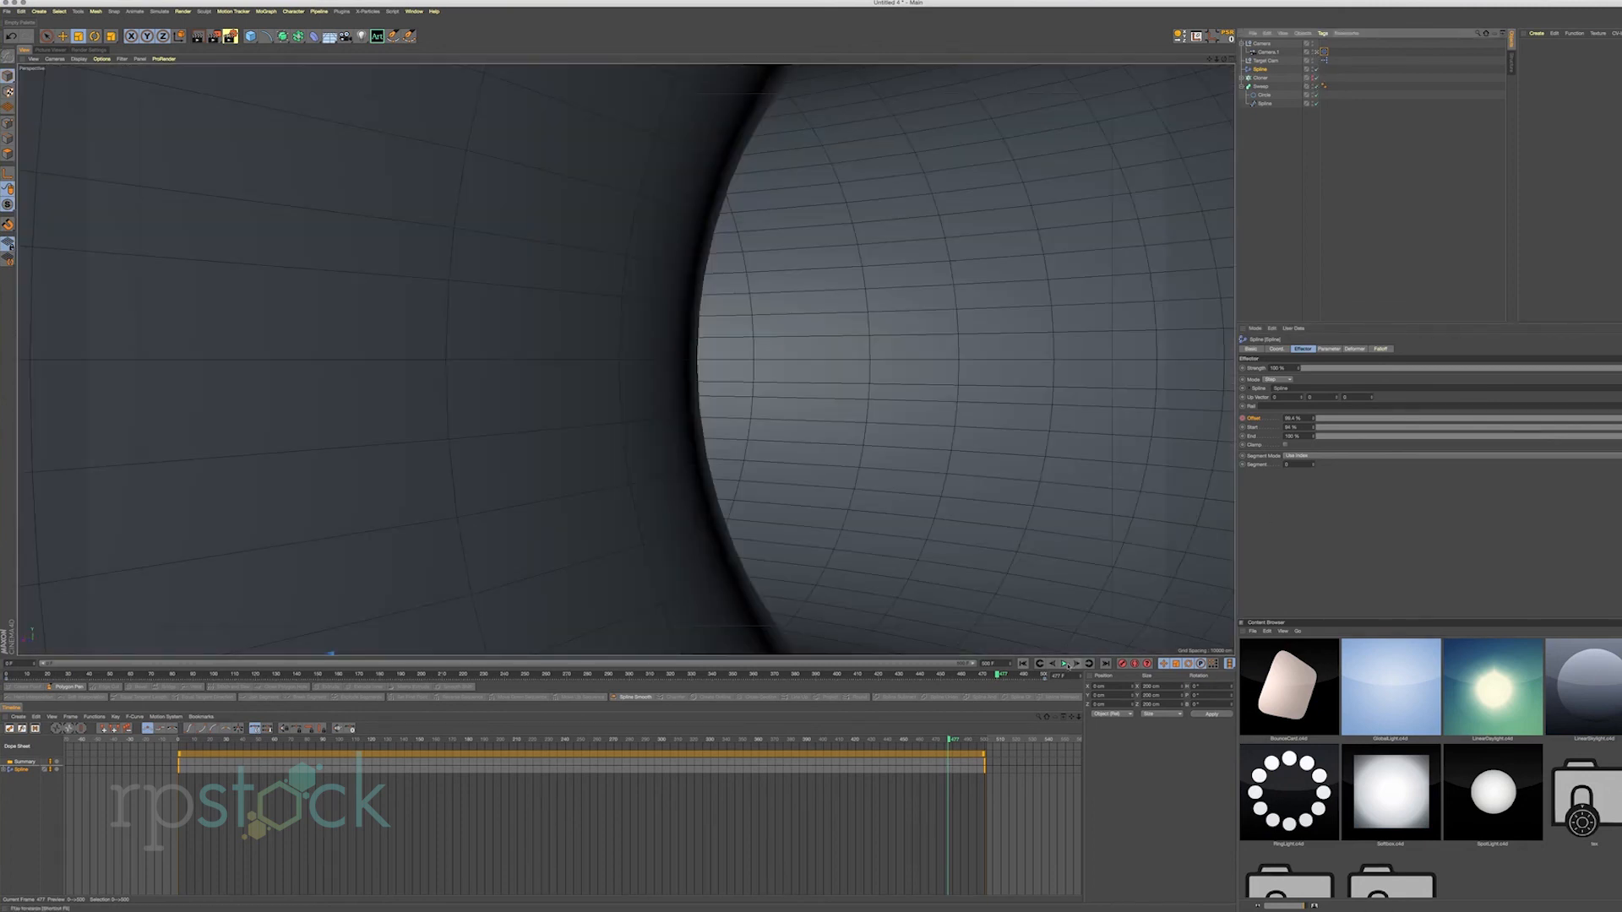
click(1065, 664)
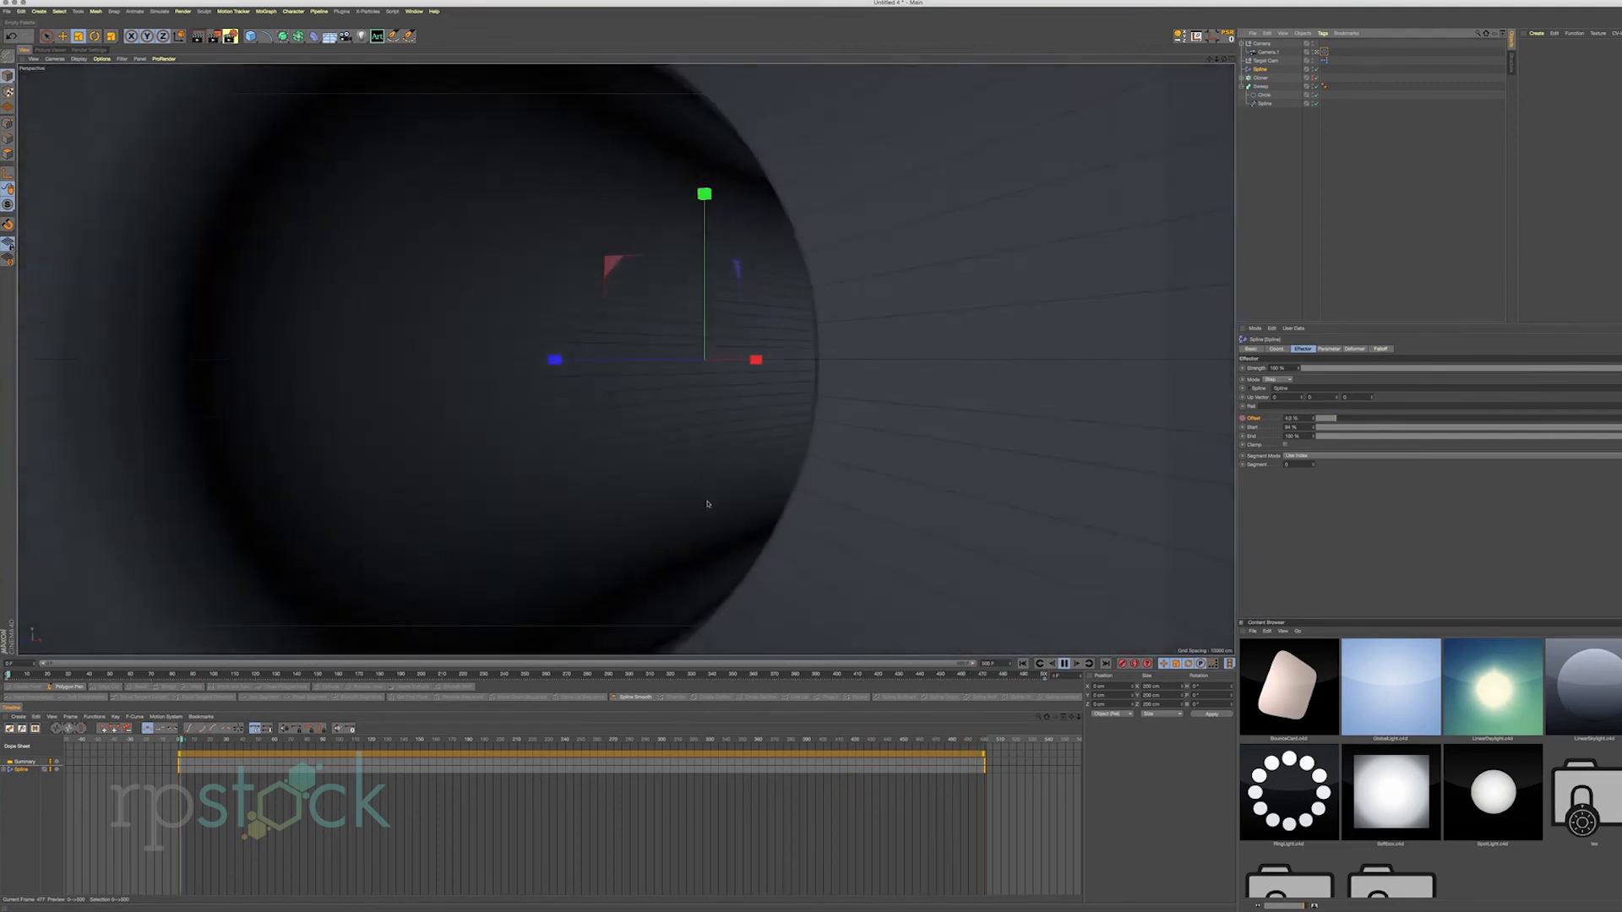
click(1065, 664)
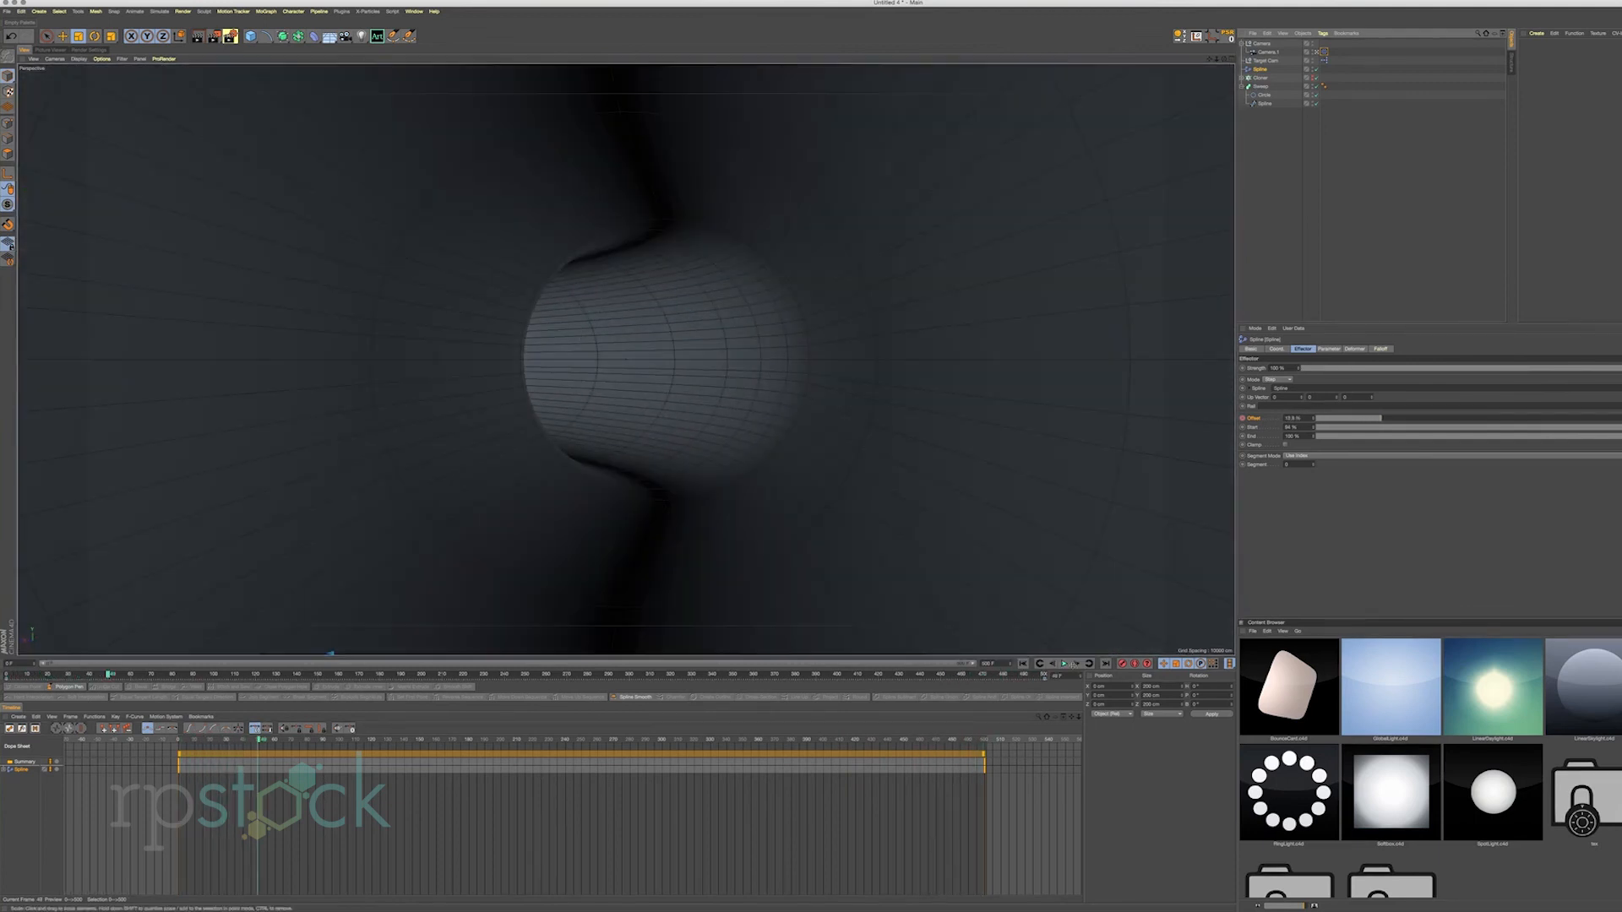
mouse_move(1017, 678)
mouse_down()
mouse_move(983, 679)
mouse_move(1017, 685)
mouse_up()
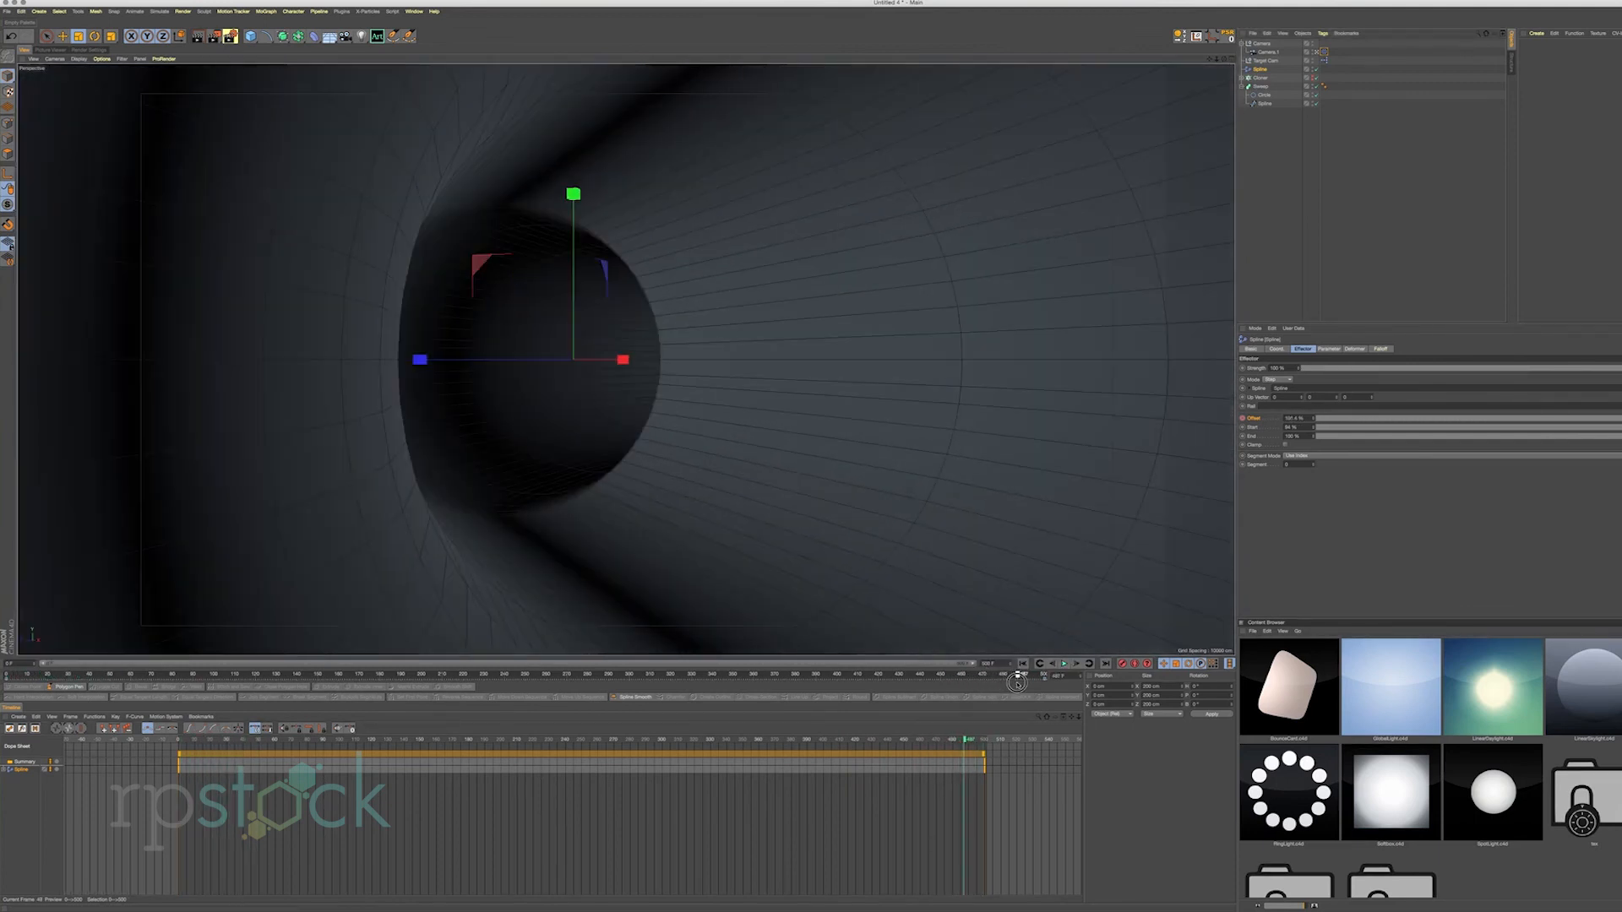
Select the path spline, leave the camera view, and examine the camera's orientation where it sits near the end of the path.
click(1265, 104)
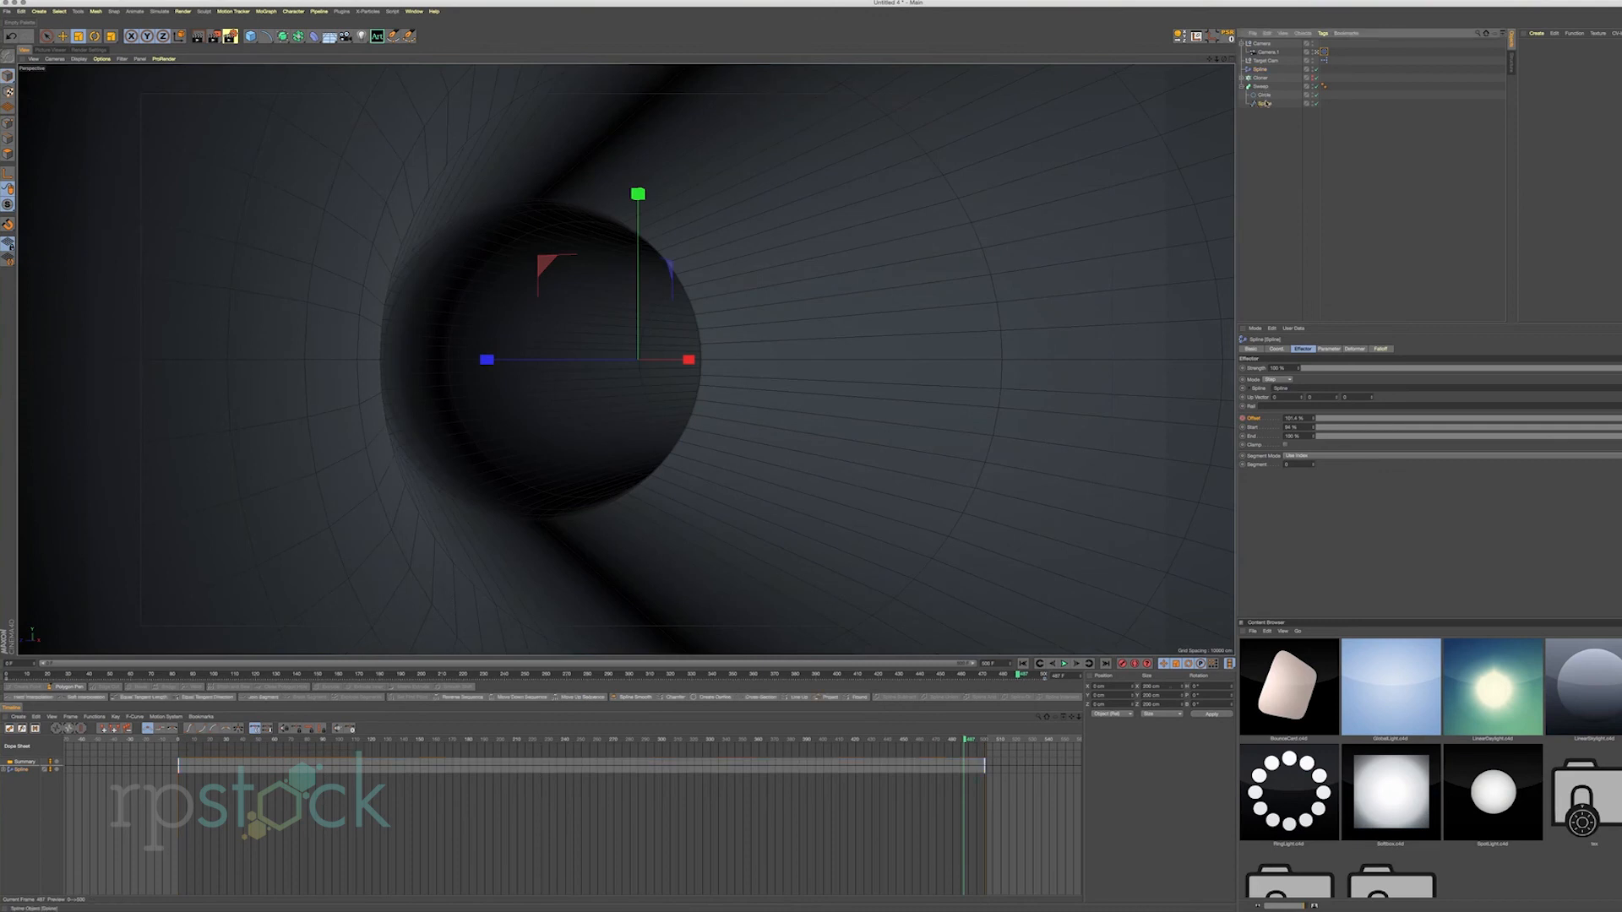
click(1316, 52)
alt+drag(676, 355, 549, 452)
scroll(545, 456, up, 2)
scroll(545, 457, up, 1)
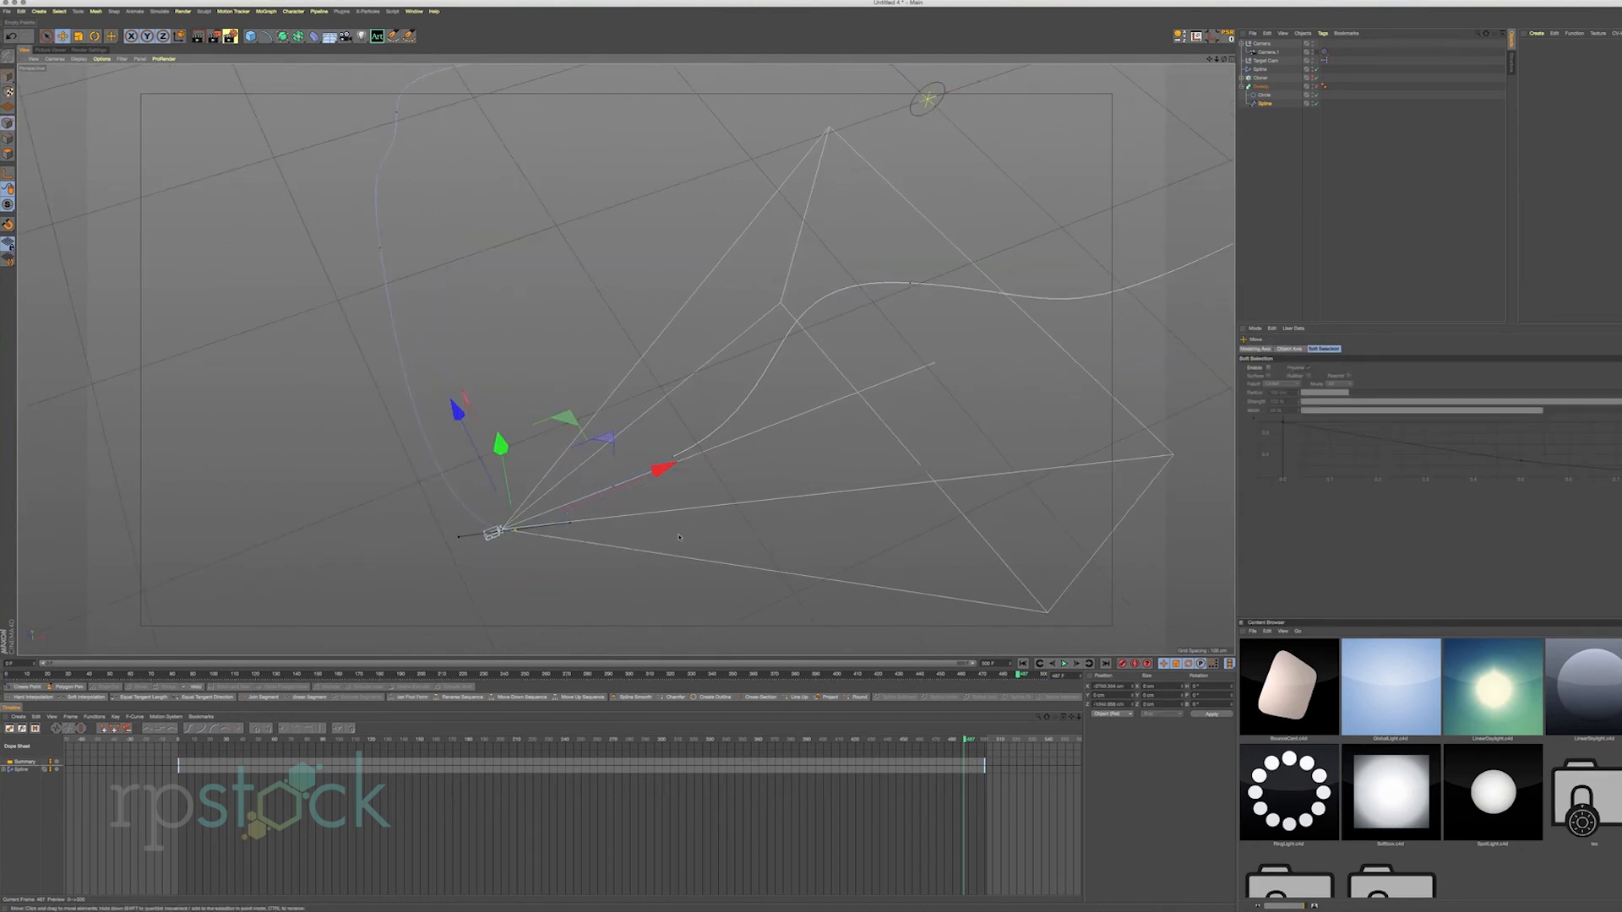
mouse_move(680, 537)
alt+mouse_down()
mouse_move(681, 579)
mouse_move(674, 559)
alt+mouse_up()
scroll(565, 555, up, 3)
alt+drag(565, 555, 546, 496)
mouse_move(554, 531)
alt+mouse_down()
mouse_move(561, 554)
mouse_move(542, 524)
alt+mouse_up()
Set the new camera's bank rotation to 180°.
click(1268, 53)
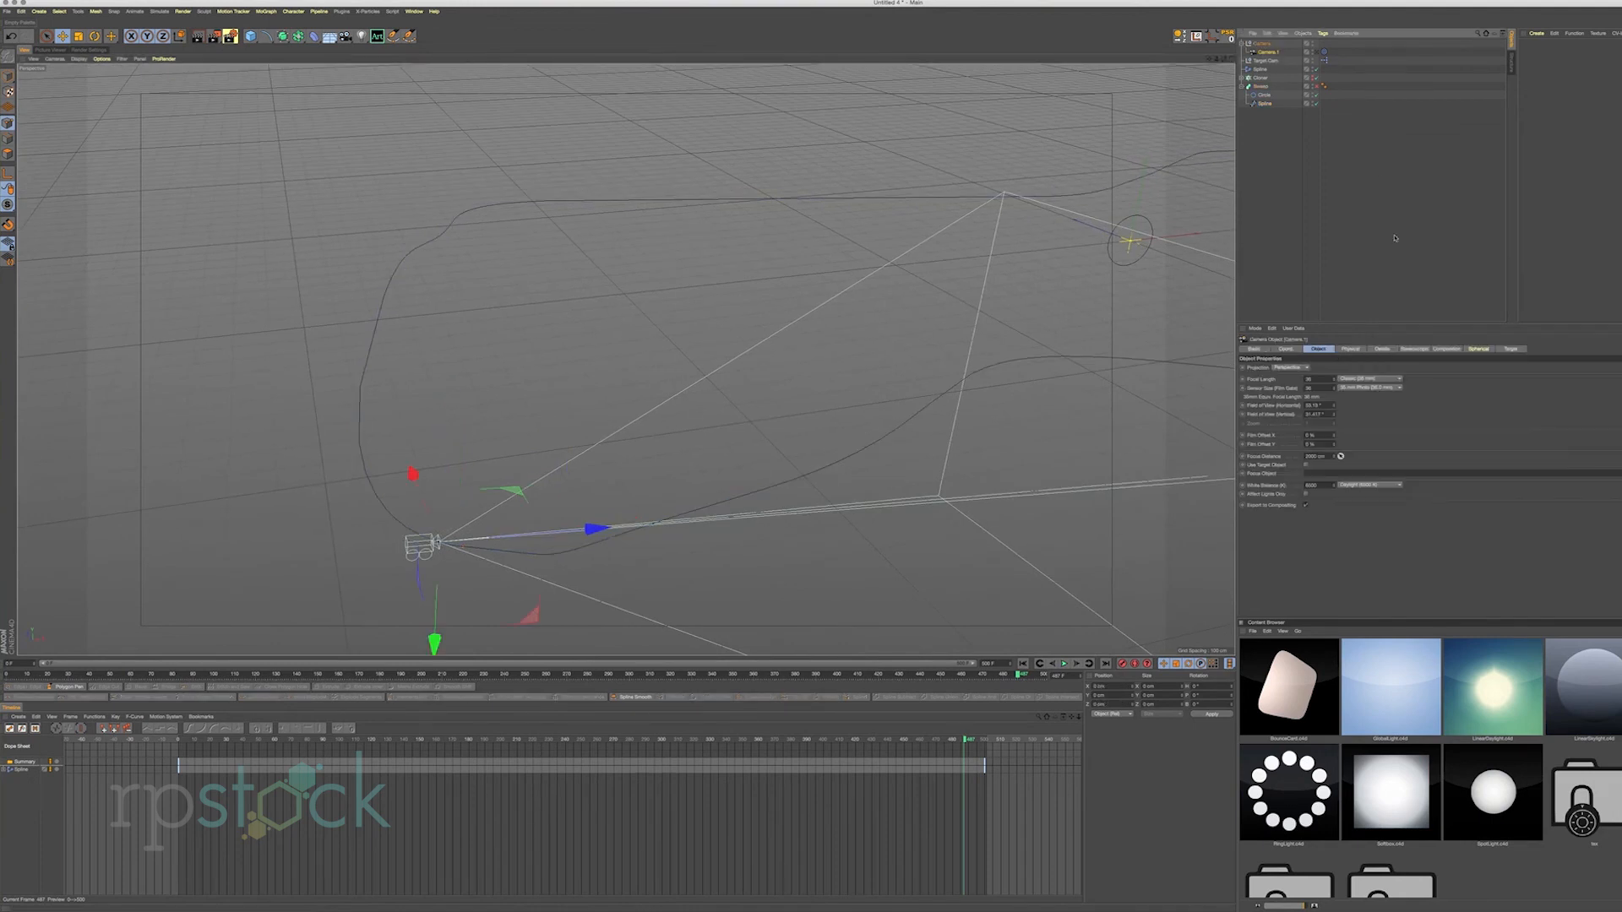
click(1285, 349)
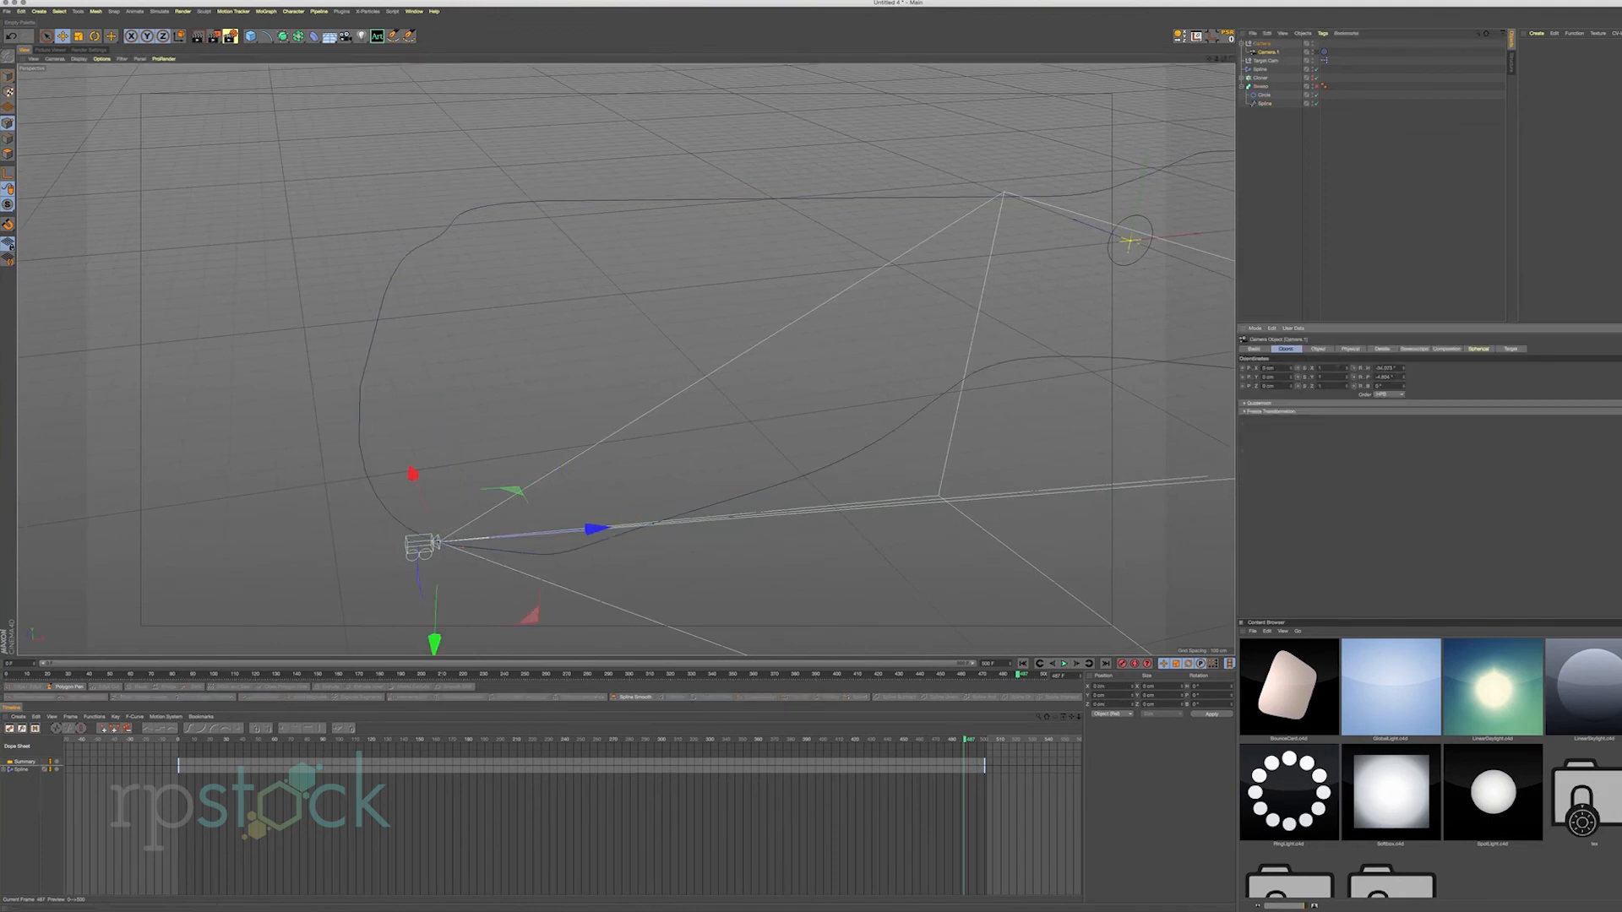
drag(1404, 387, 1404, 363)
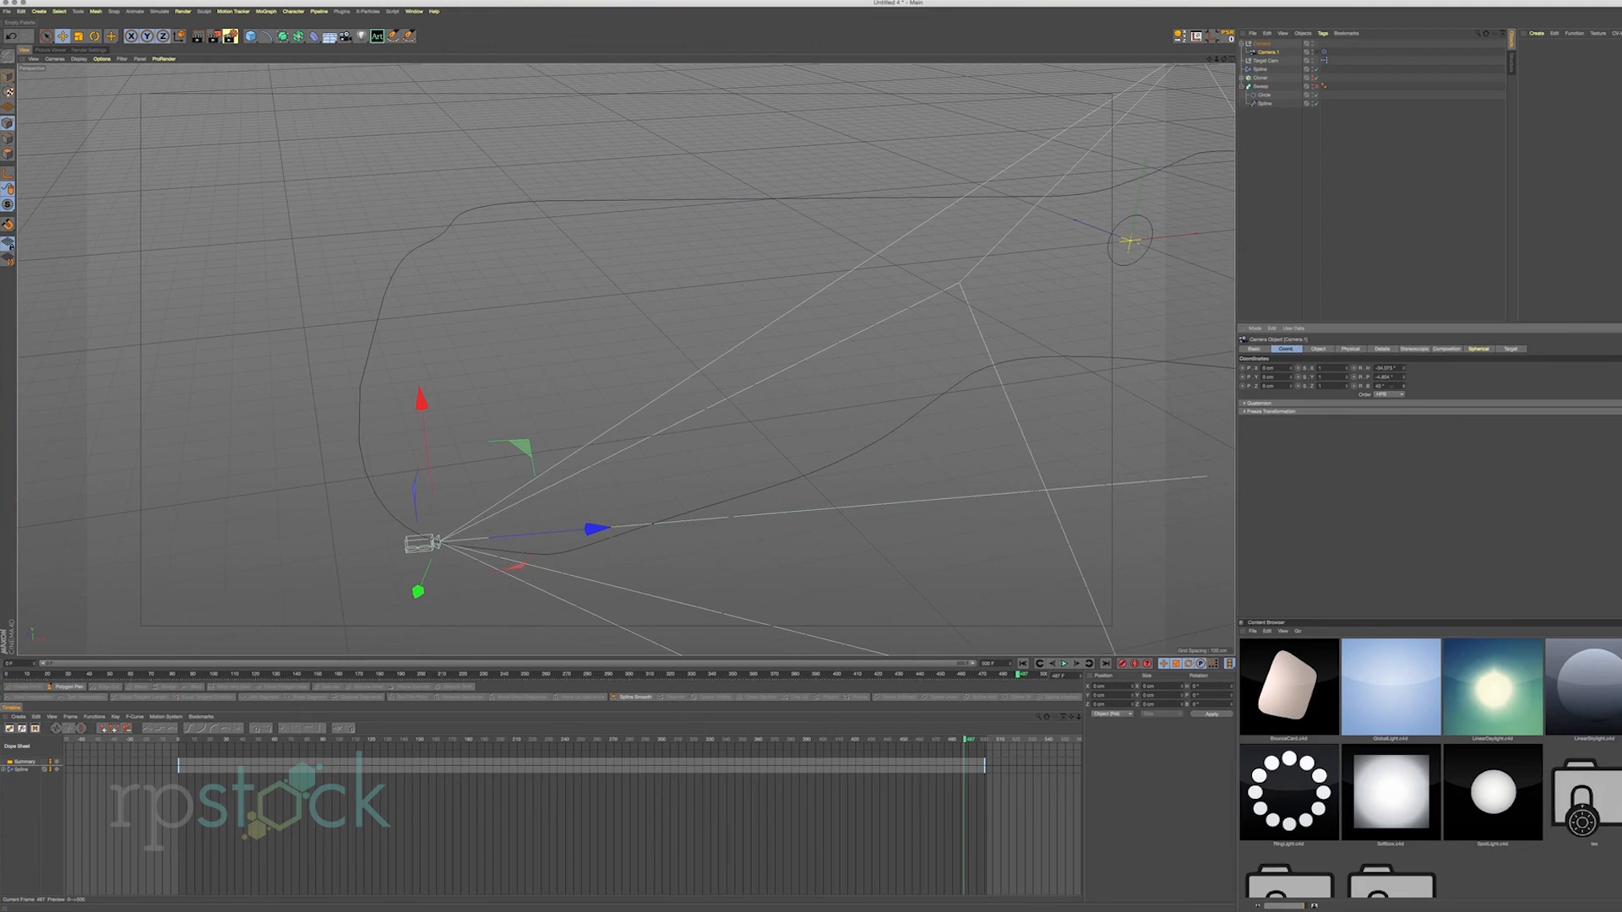
text(180)
key(Return)
alt+drag(483, 511, 575, 582)
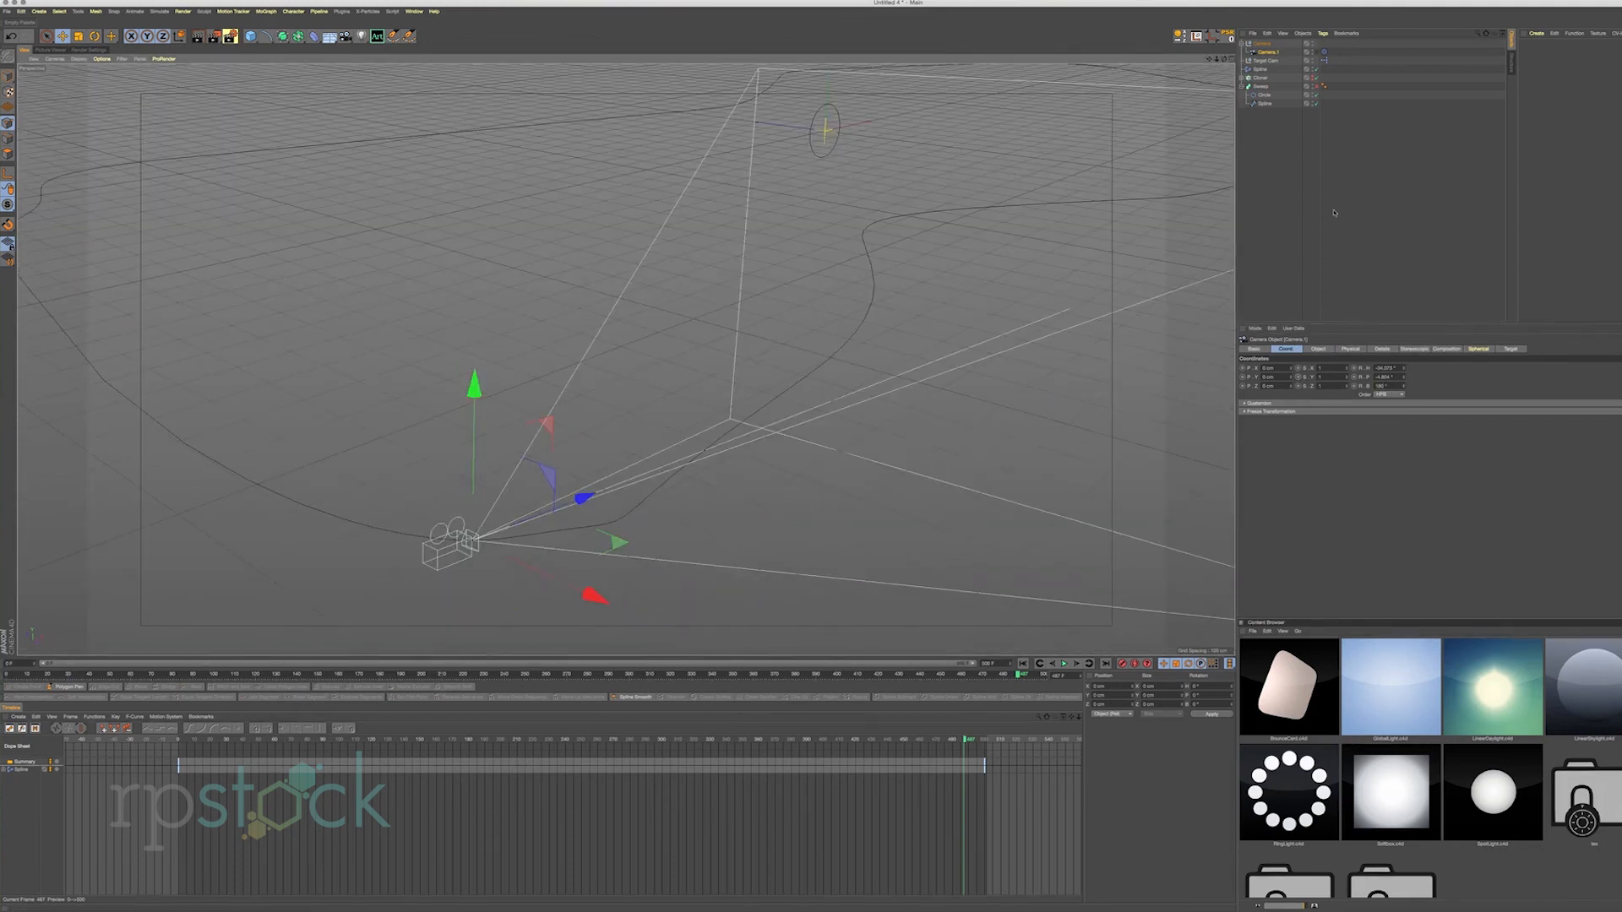
Enable the vessel Sweep, play the flight through the rotated camera, then rewind and view the whole vessel from outside.
click(1312, 79)
click(1313, 77)
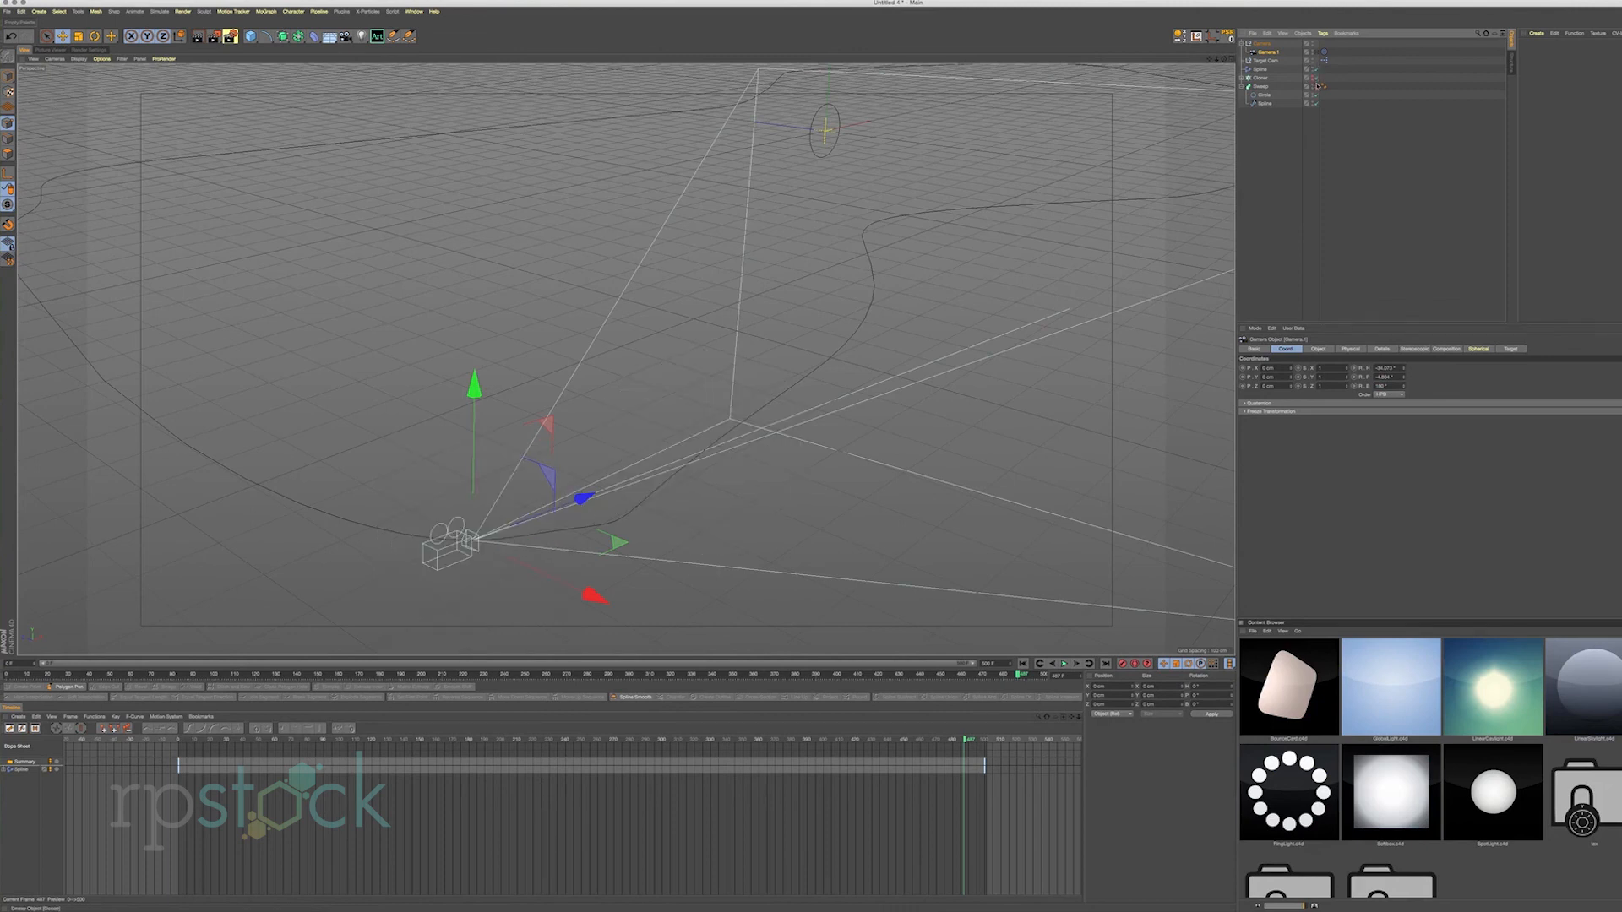
click(1316, 86)
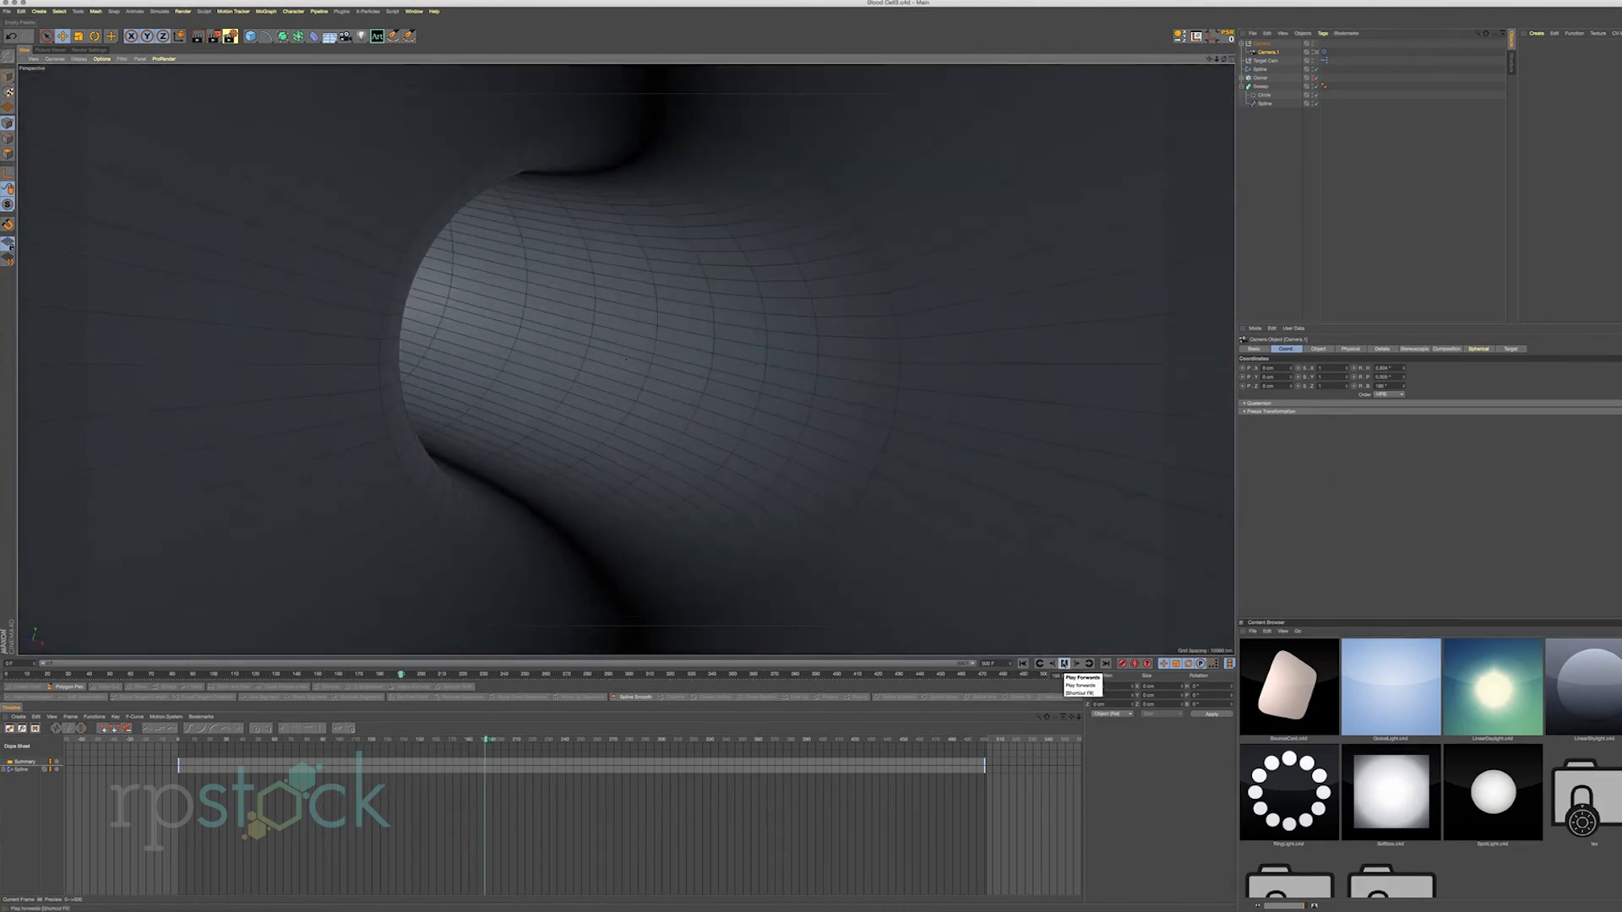
click(1064, 664)
click(1023, 664)
click(1317, 54)
alt+drag(898, 321, 905, 362)
scroll(908, 372, down, 5)
scroll(910, 377, down, 3)
alt+middle_drag(904, 361, 745, 369)
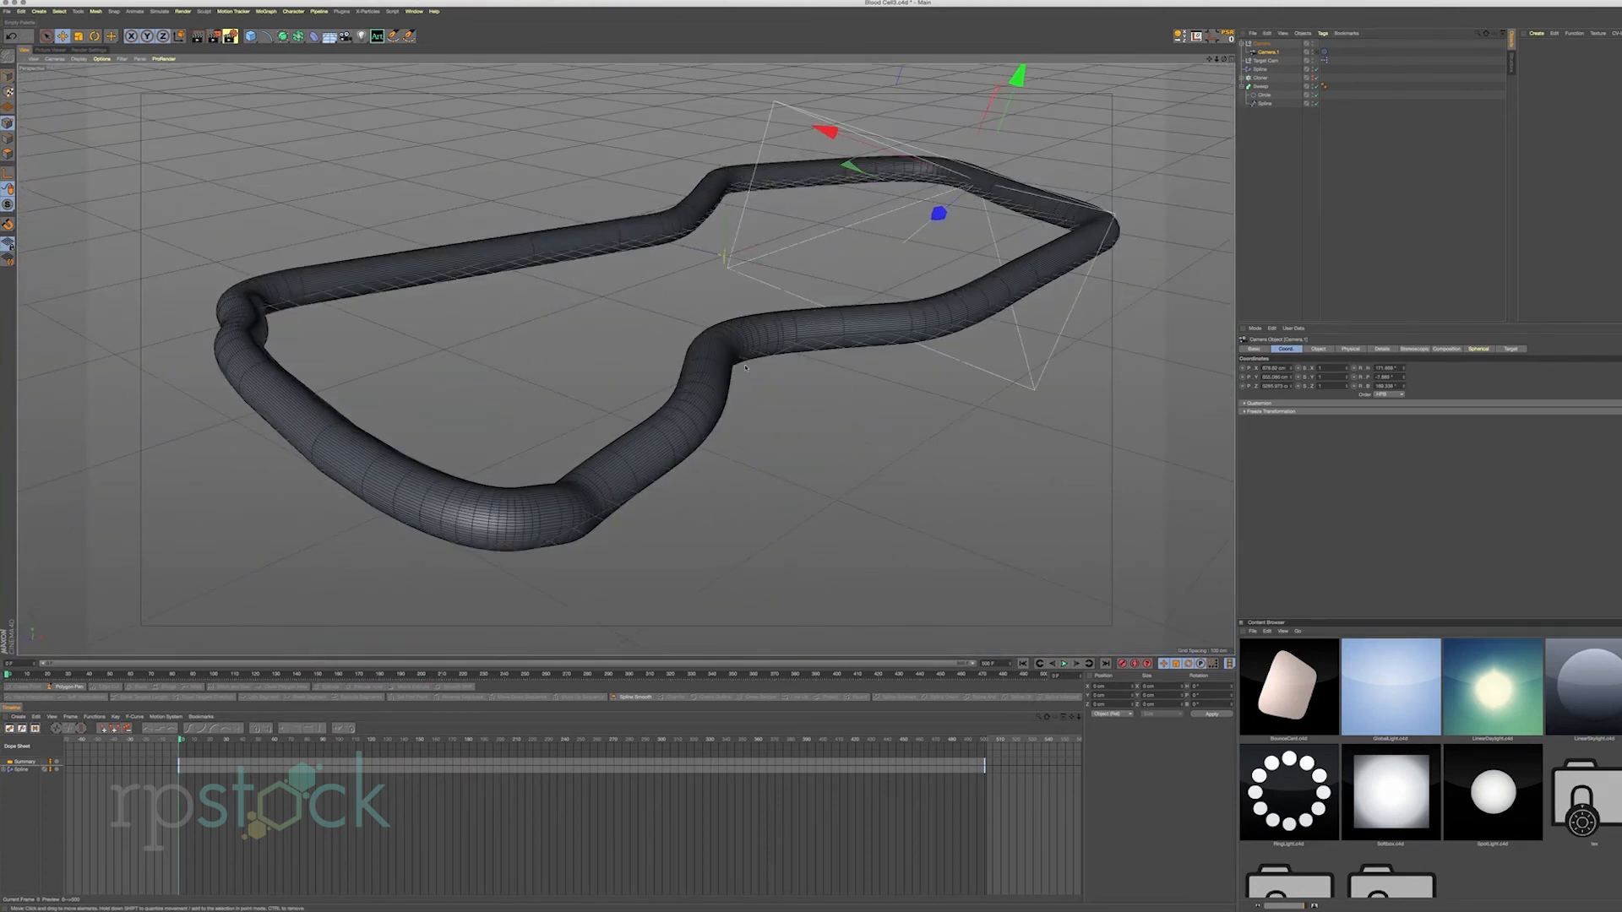
In the Blood Cell Particle project, replace the old polygon copy with a new polygon object made from the Subdivision Surface's current state.
click(413, 13)
click(446, 226)
click(413, 11)
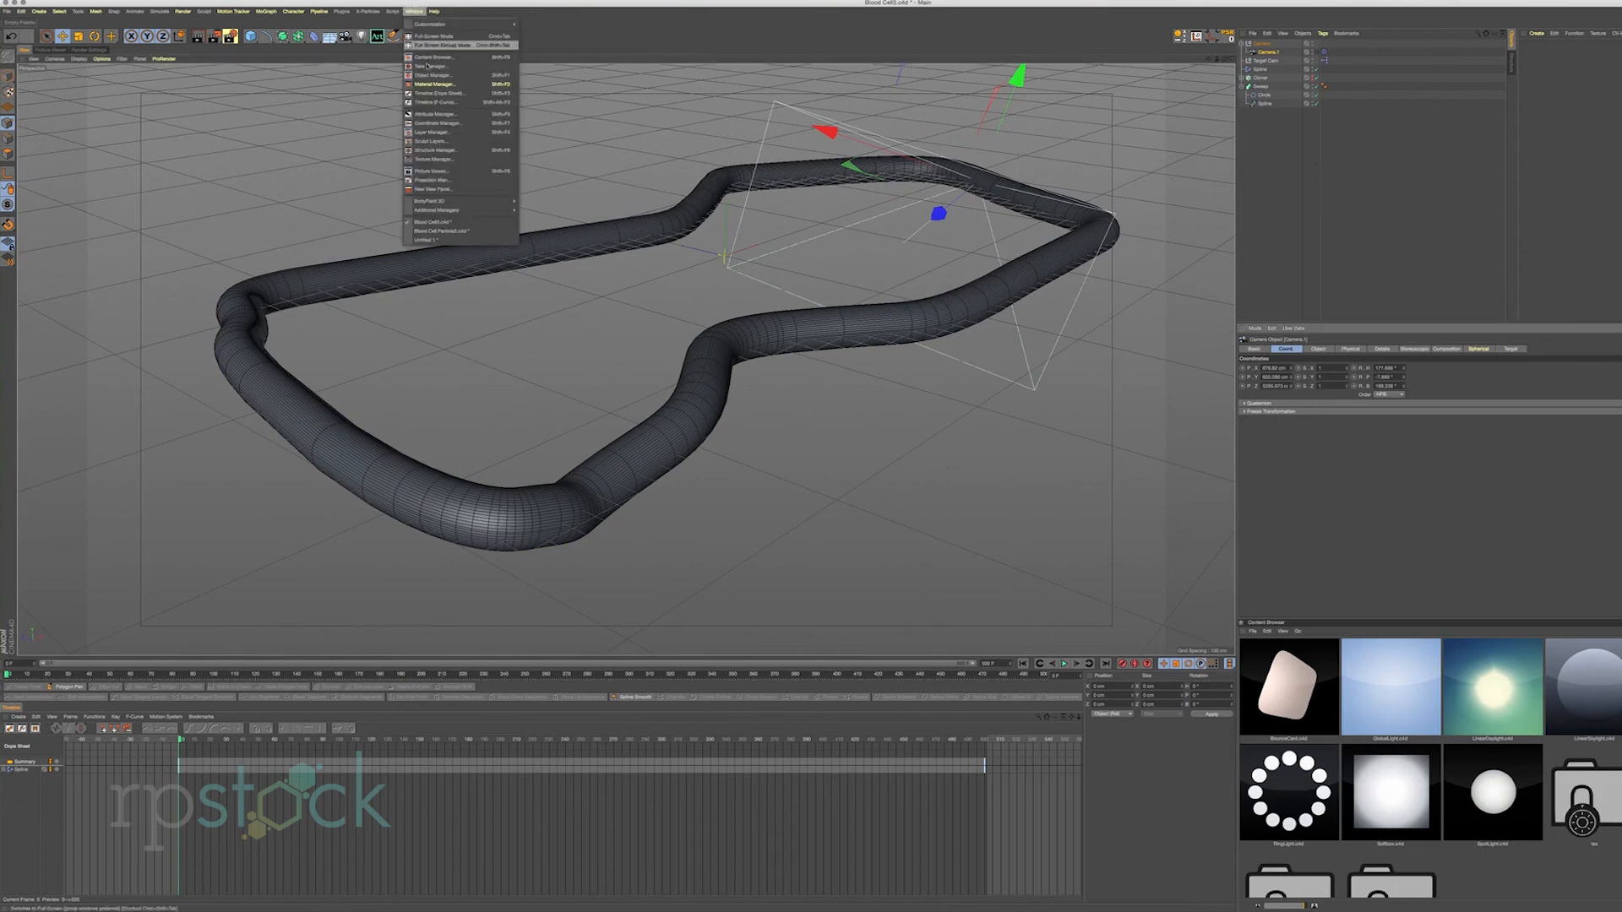
click(456, 225)
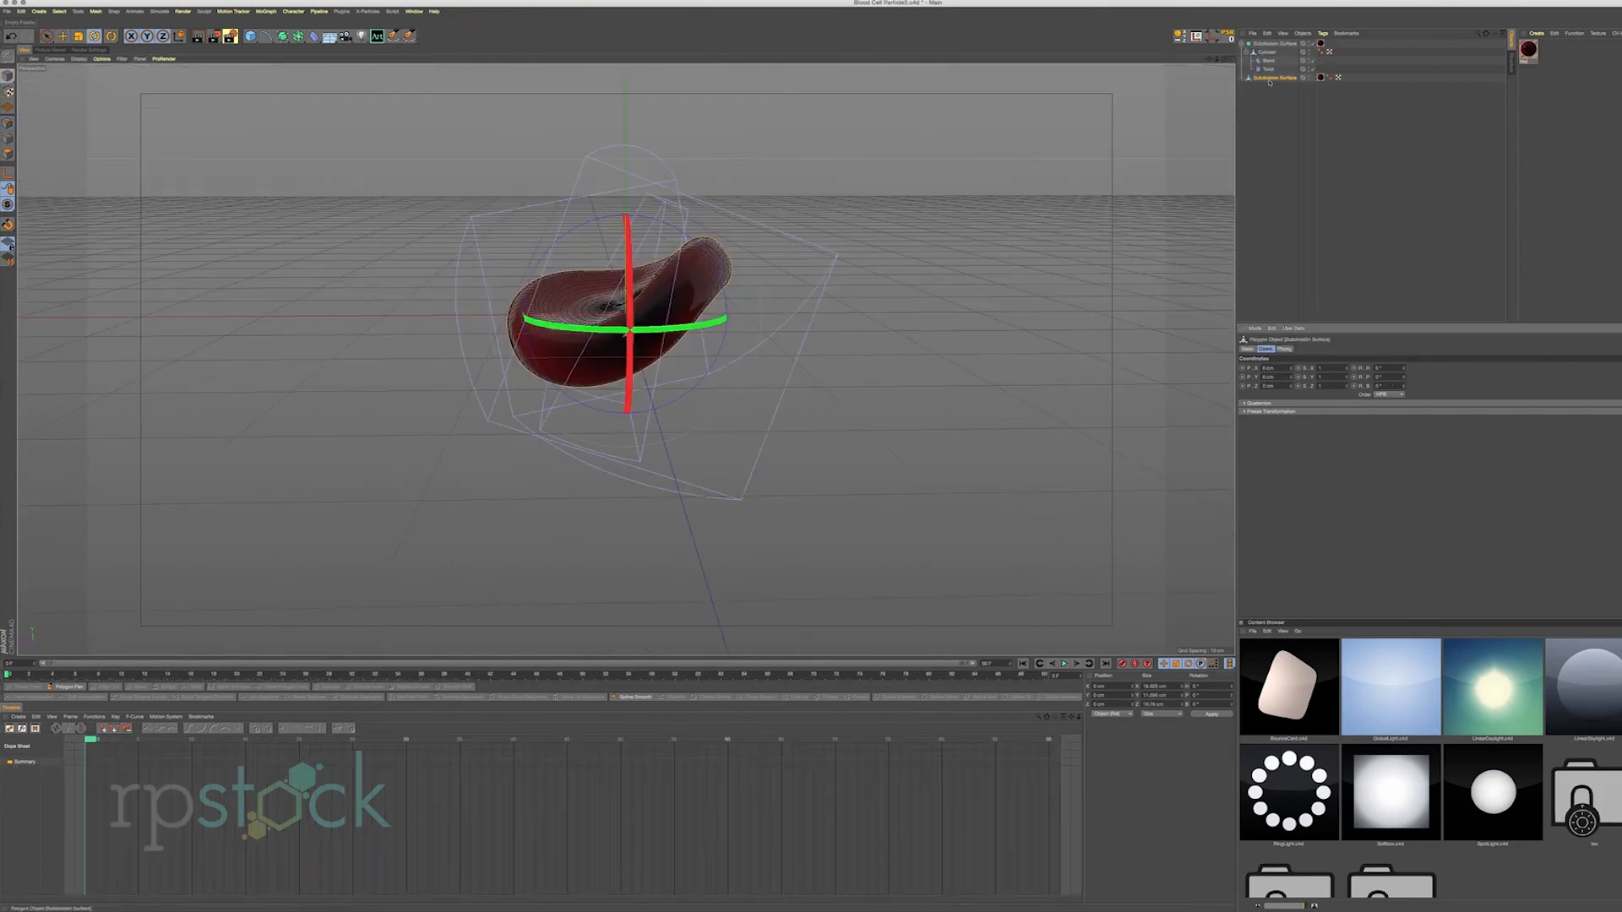
key(Delete)
click(1274, 44)
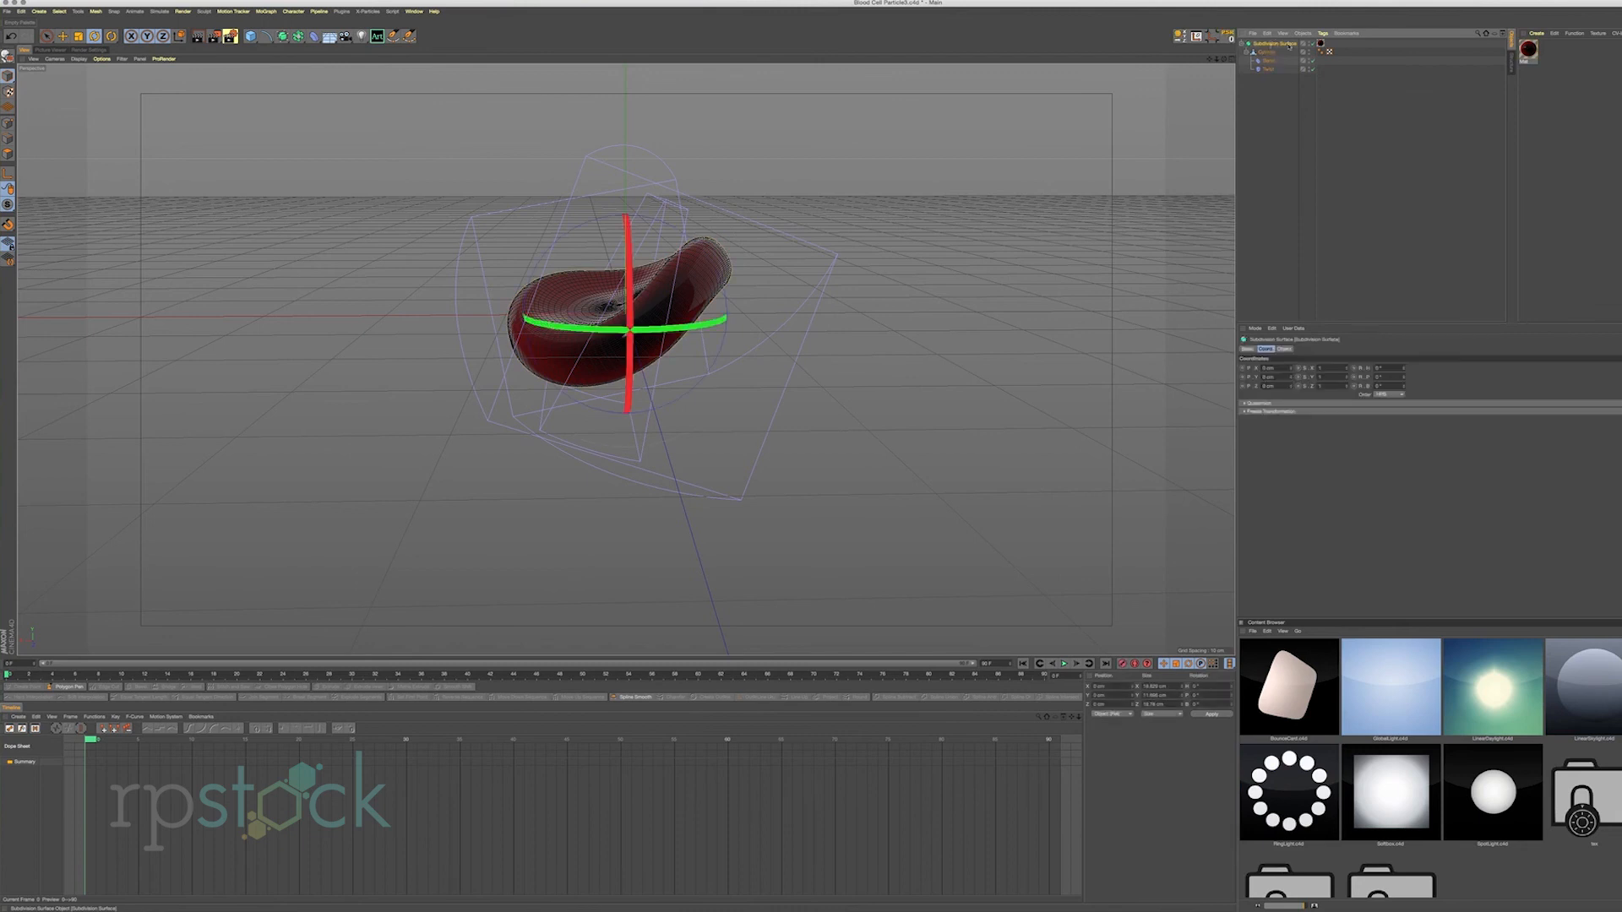
right_click(1276, 44)
click(1318, 306)
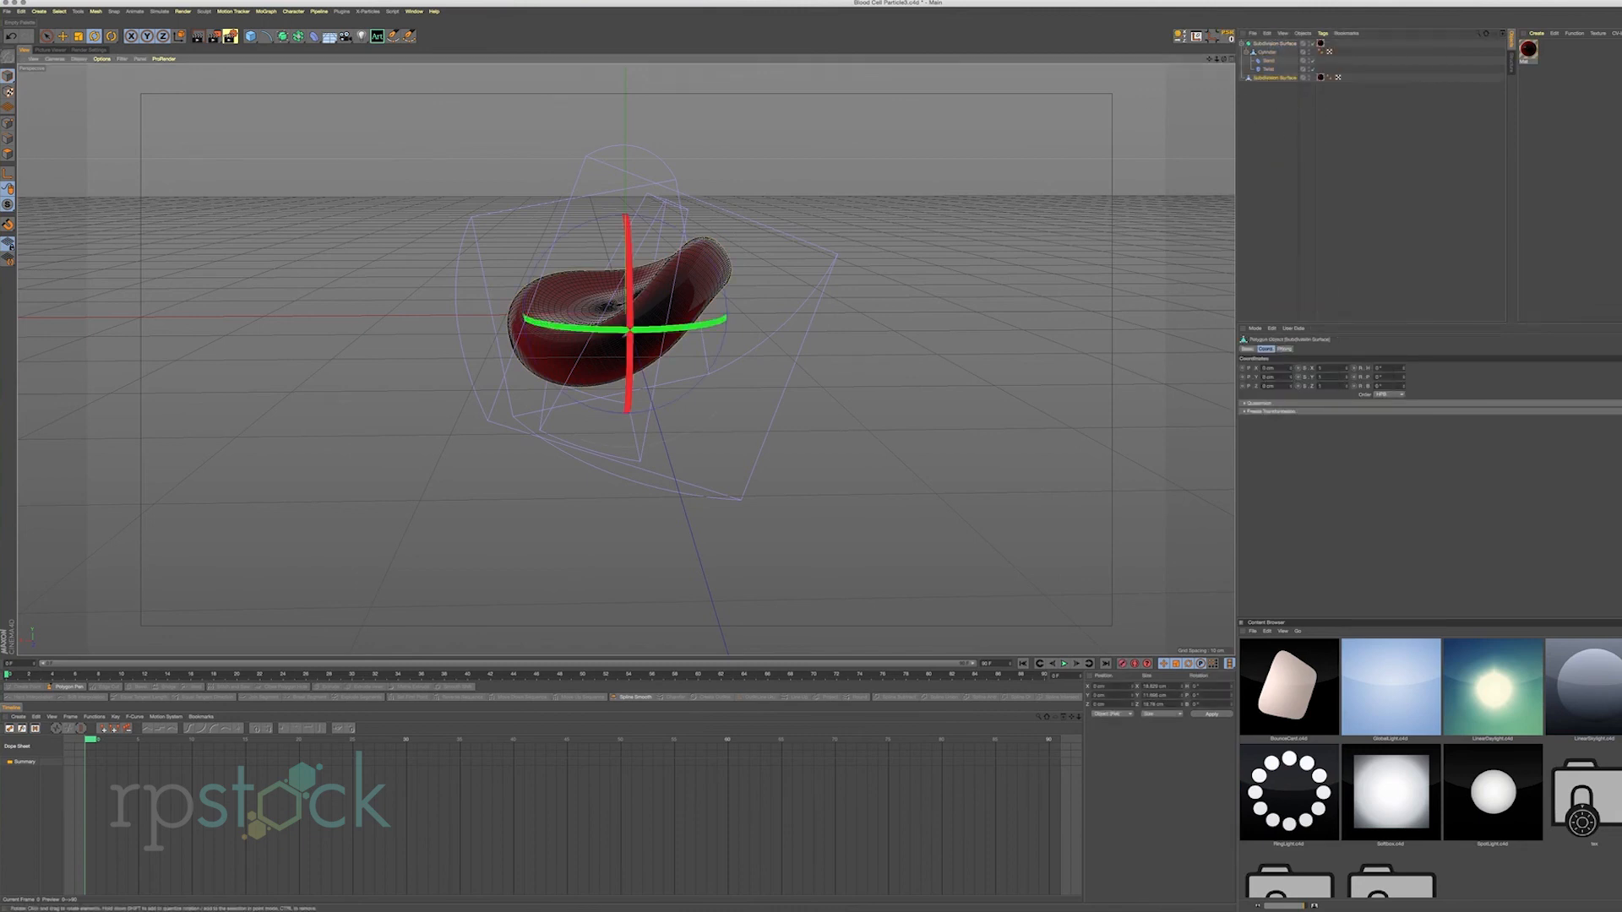
Copy the polygon blood cell into the blood vessel project, frame it in the view, and switch to Model mode.
click(414, 11)
click(448, 221)
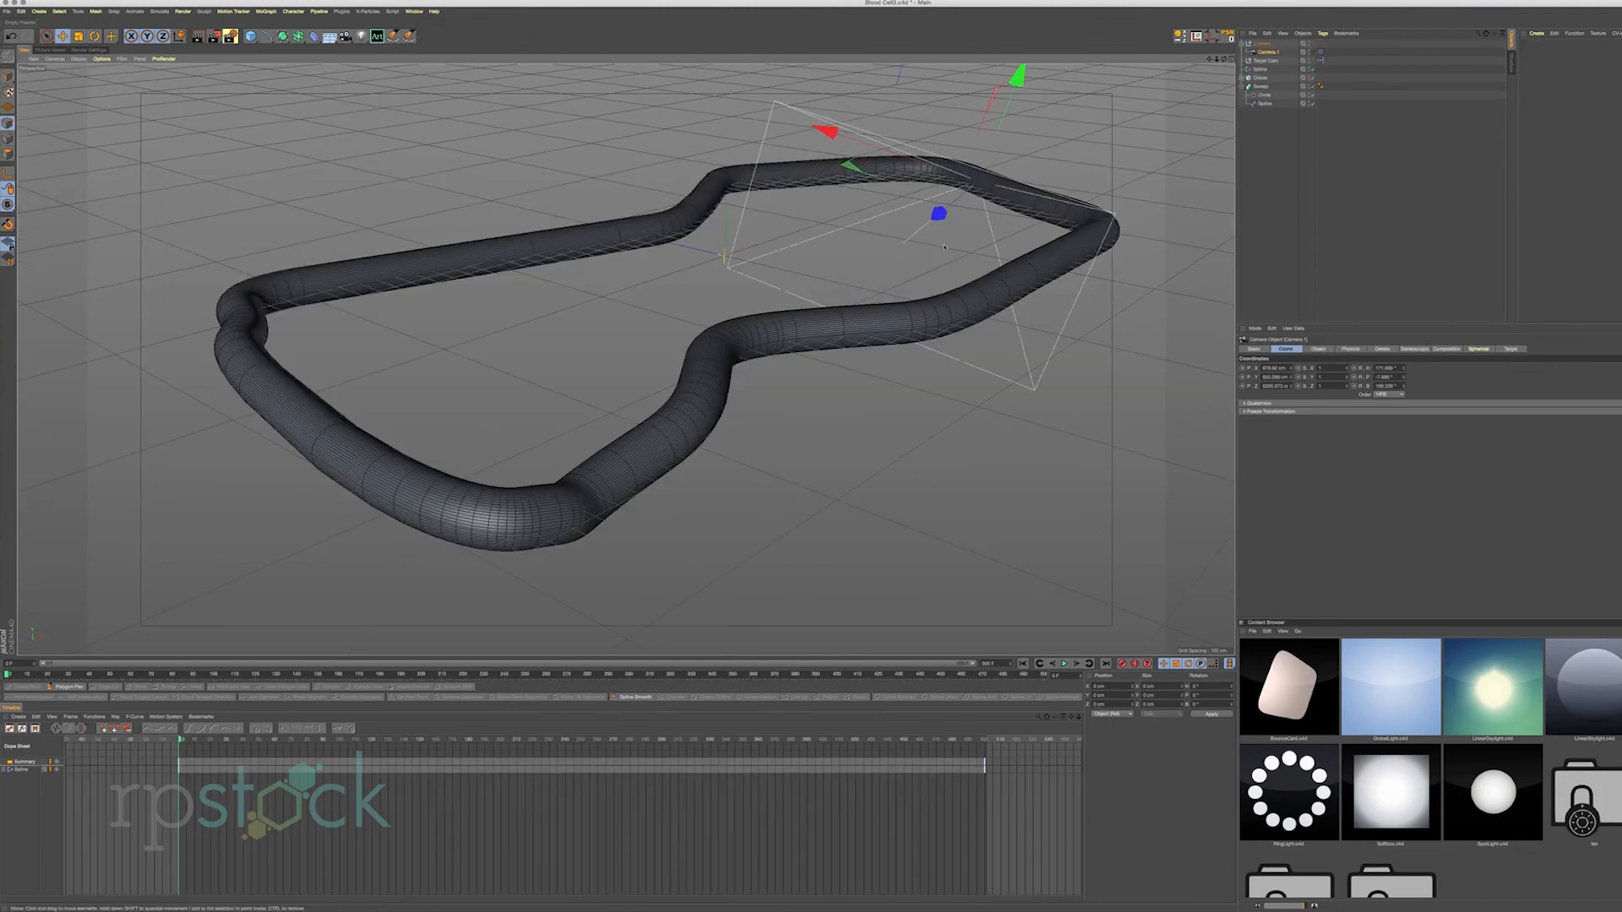
scroll(794, 240, up, 15)
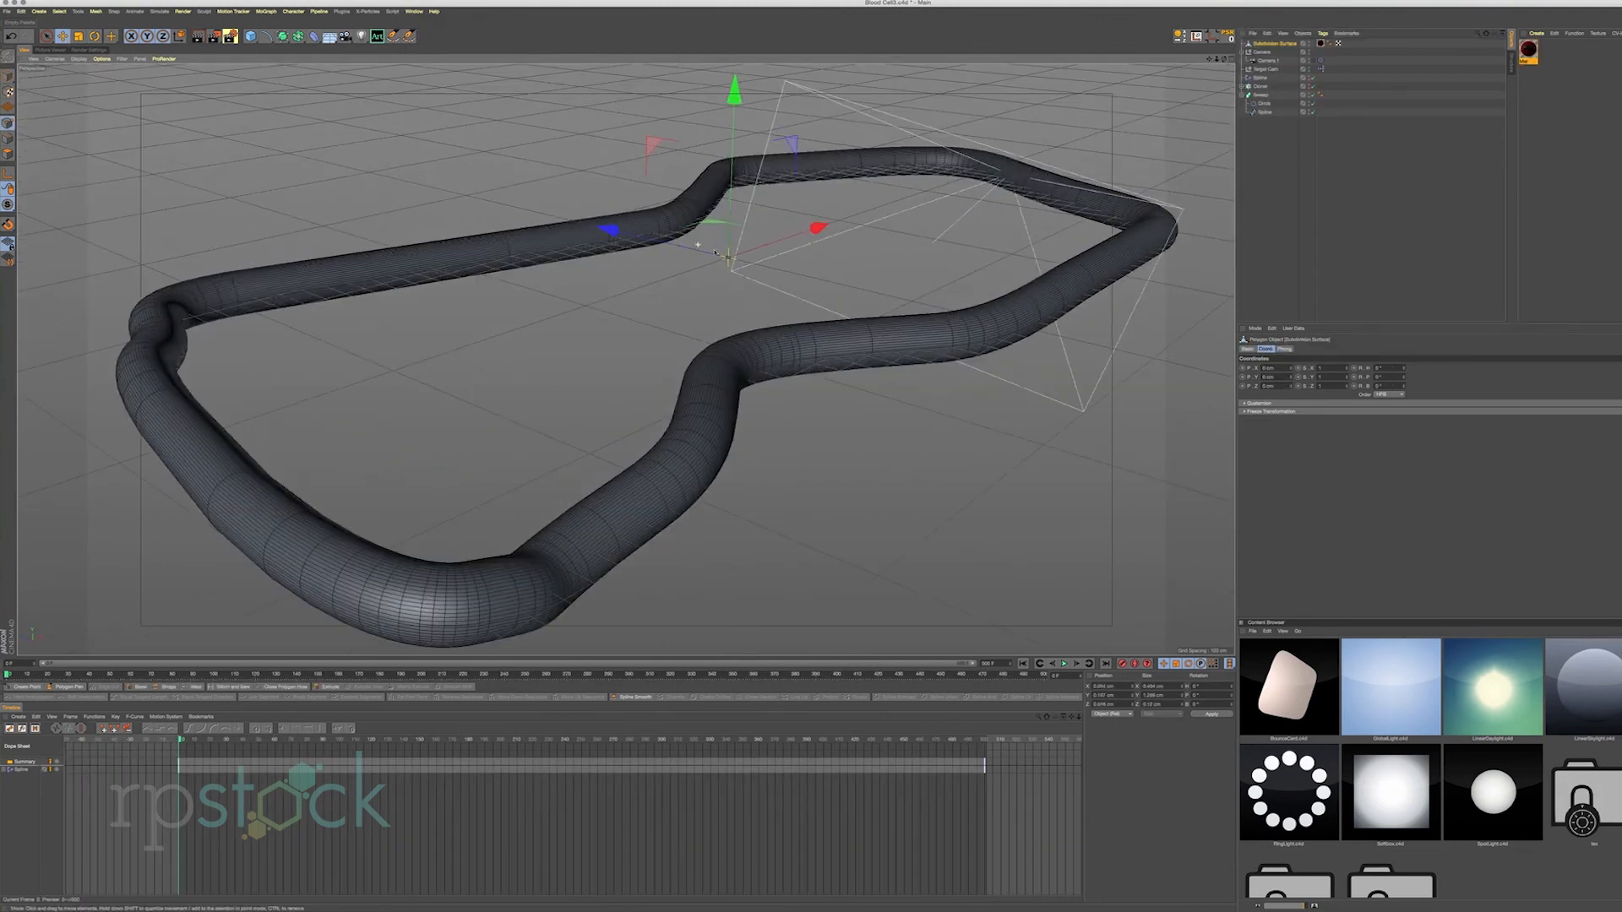
scroll(758, 298, down, 10)
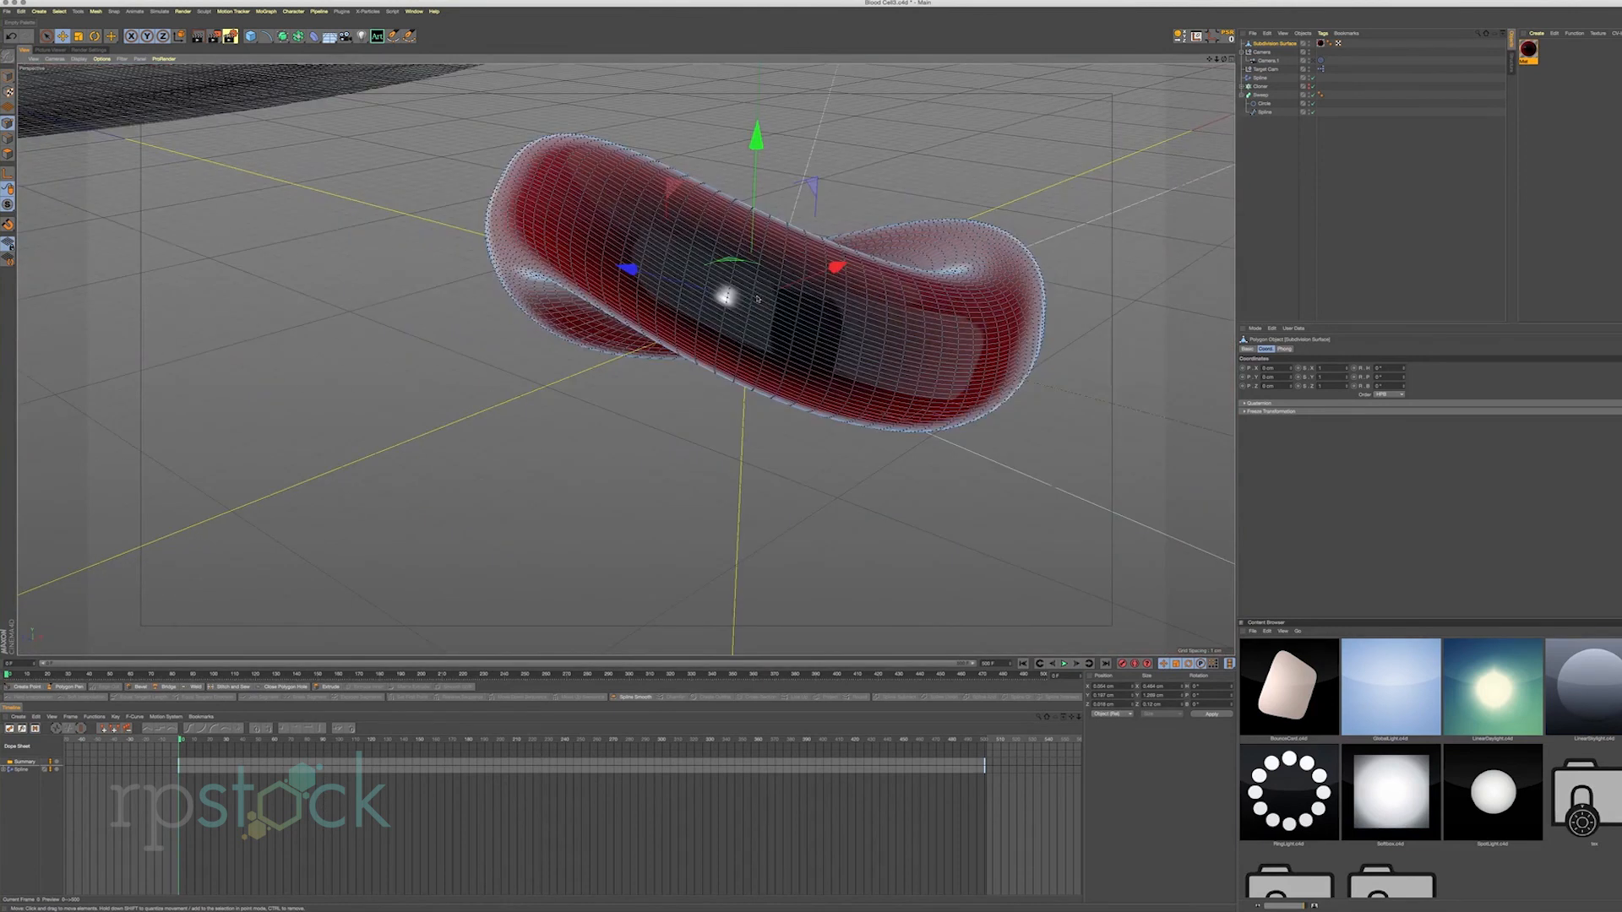
alt+drag(818, 269, 822, 293)
click(7, 77)
key(s)
scroll(692, 374, down, 15)
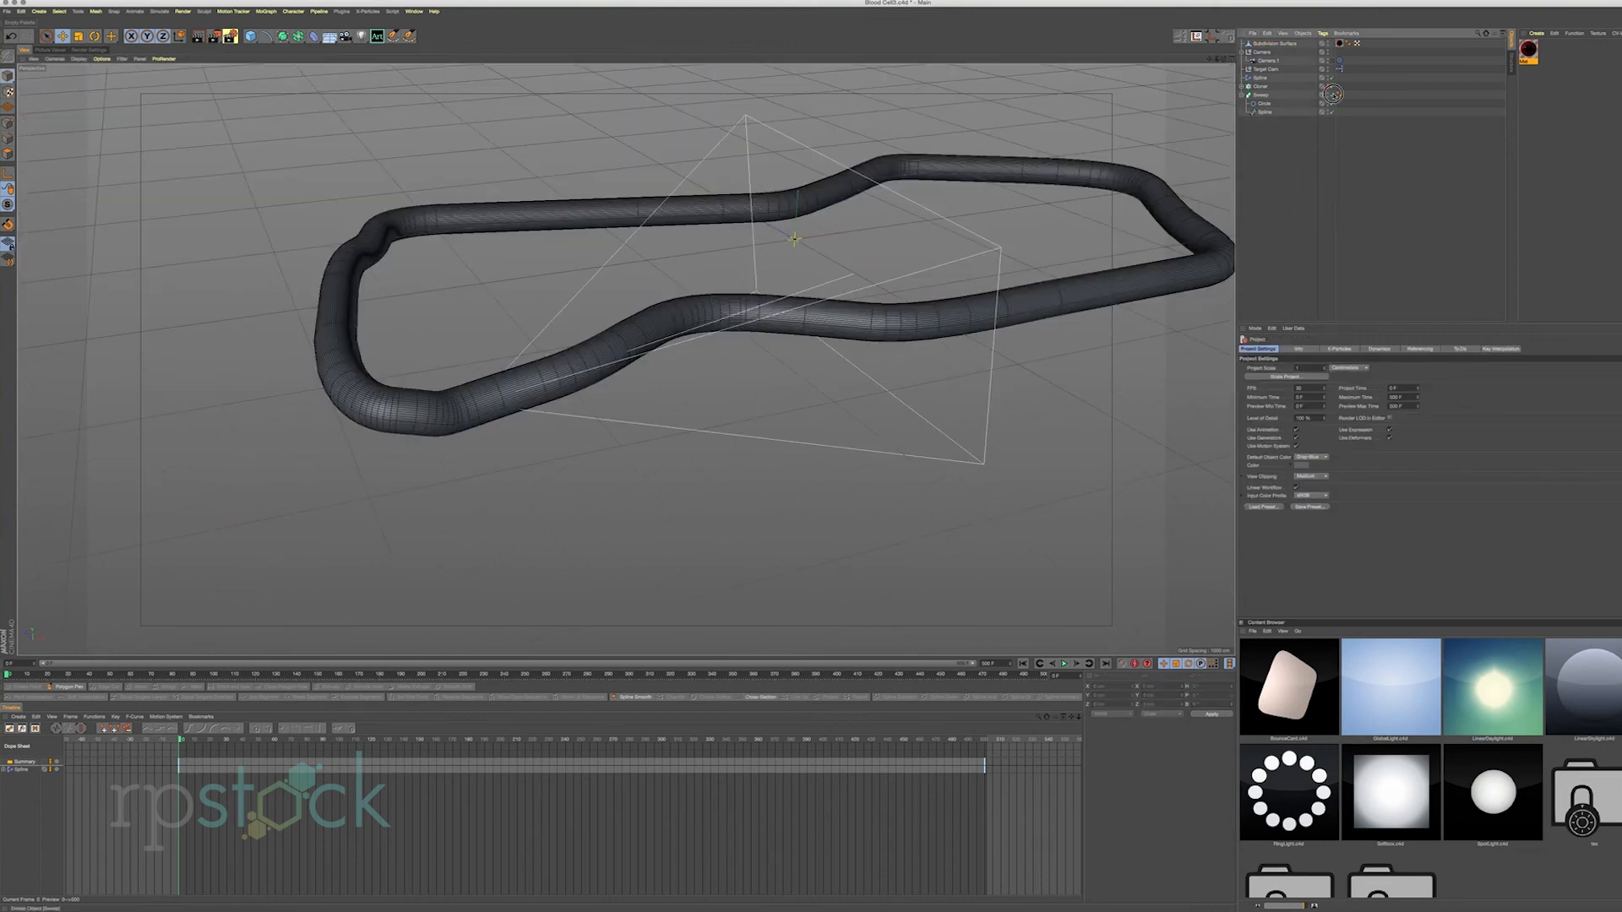
Disable the vessel Sweep and add an X-Particles system to the scene.
click(1333, 95)
alt+drag(610, 320, 624, 358)
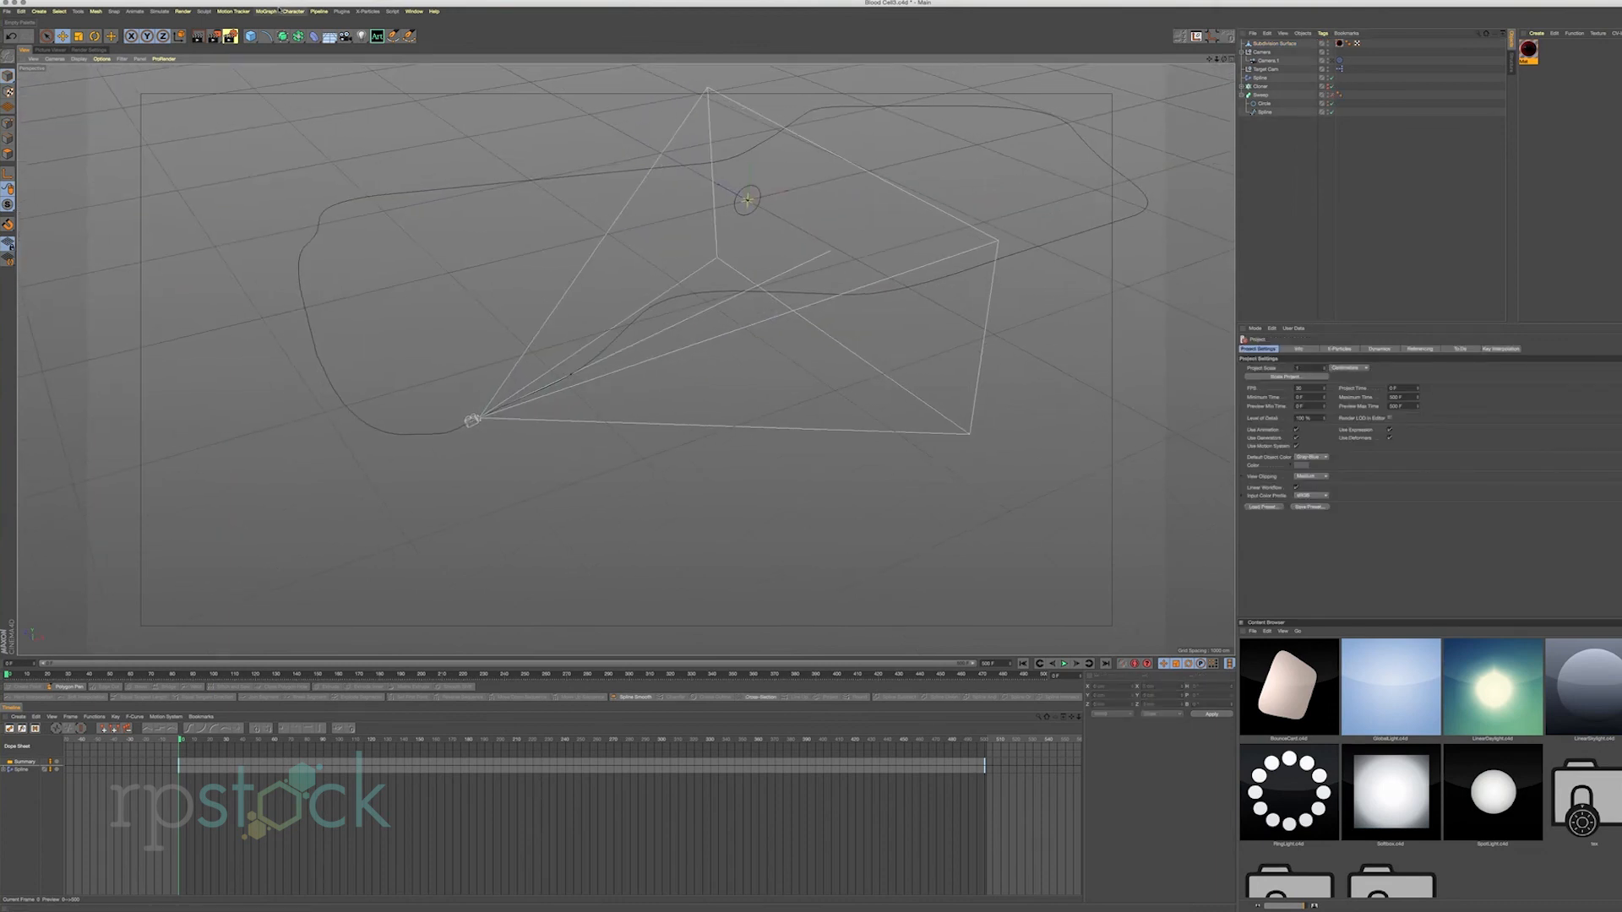
click(288, 11)
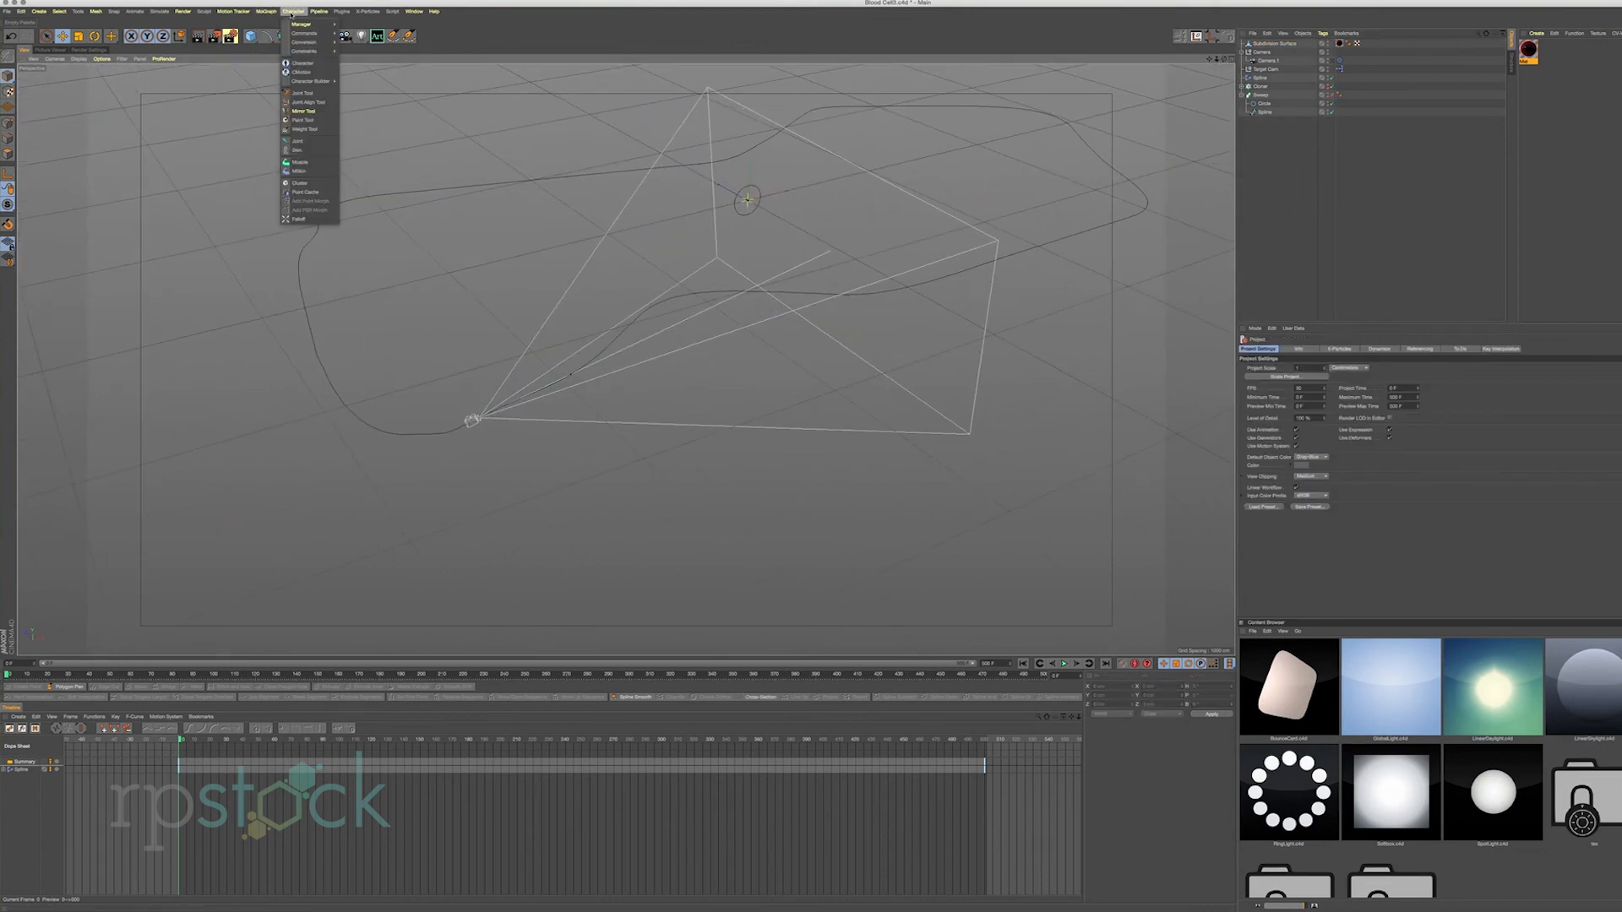
mouse_move(328, 14)
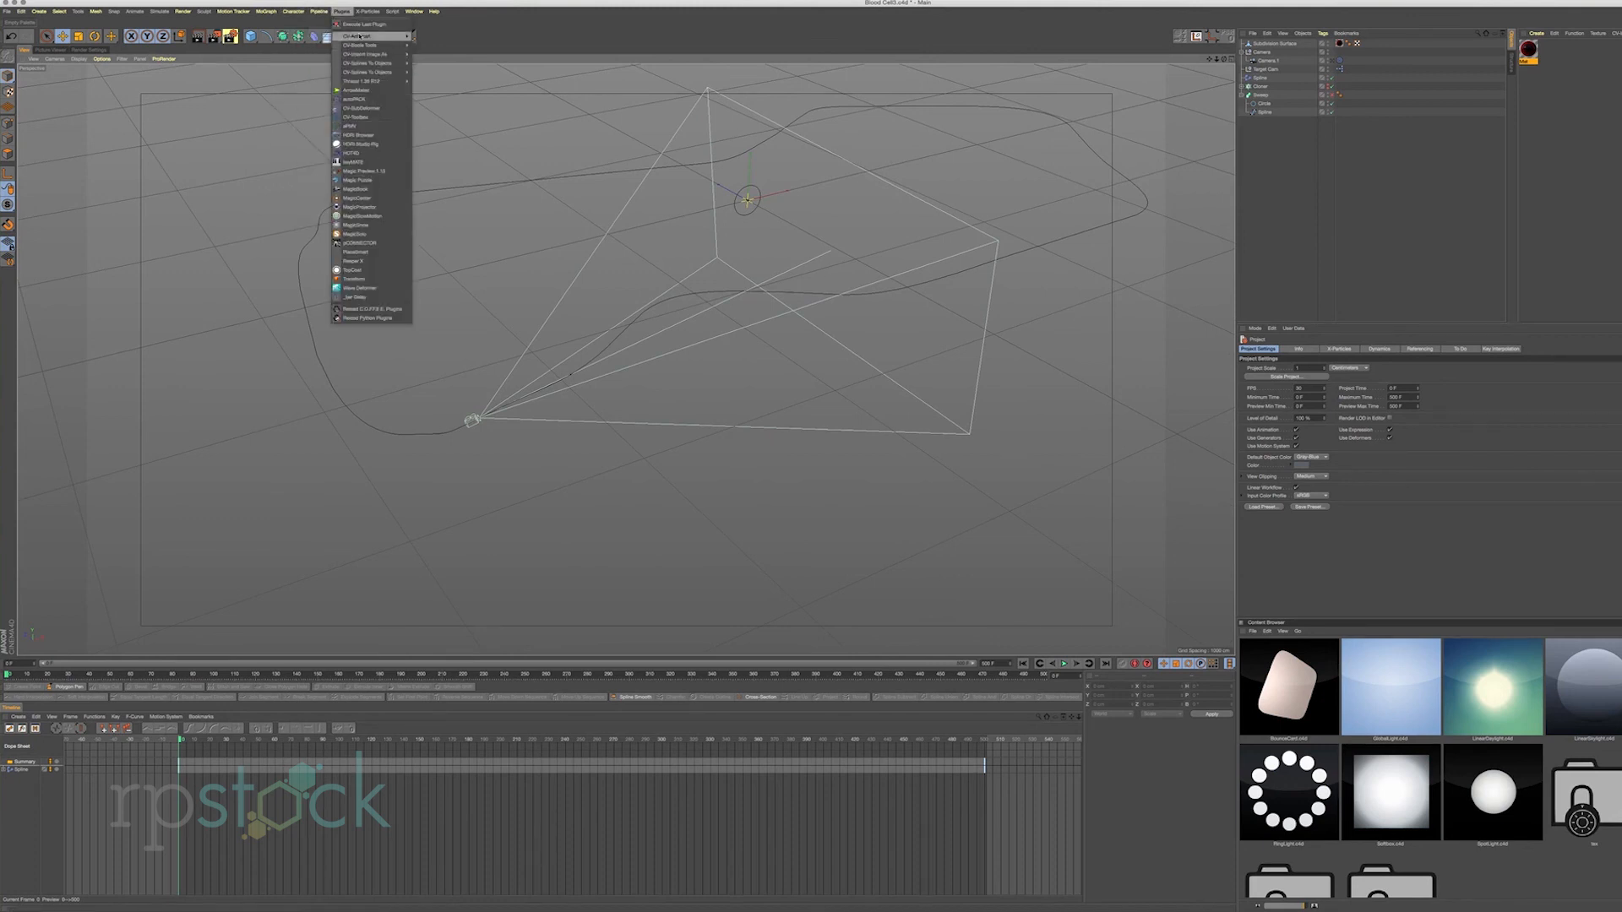
click(377, 81)
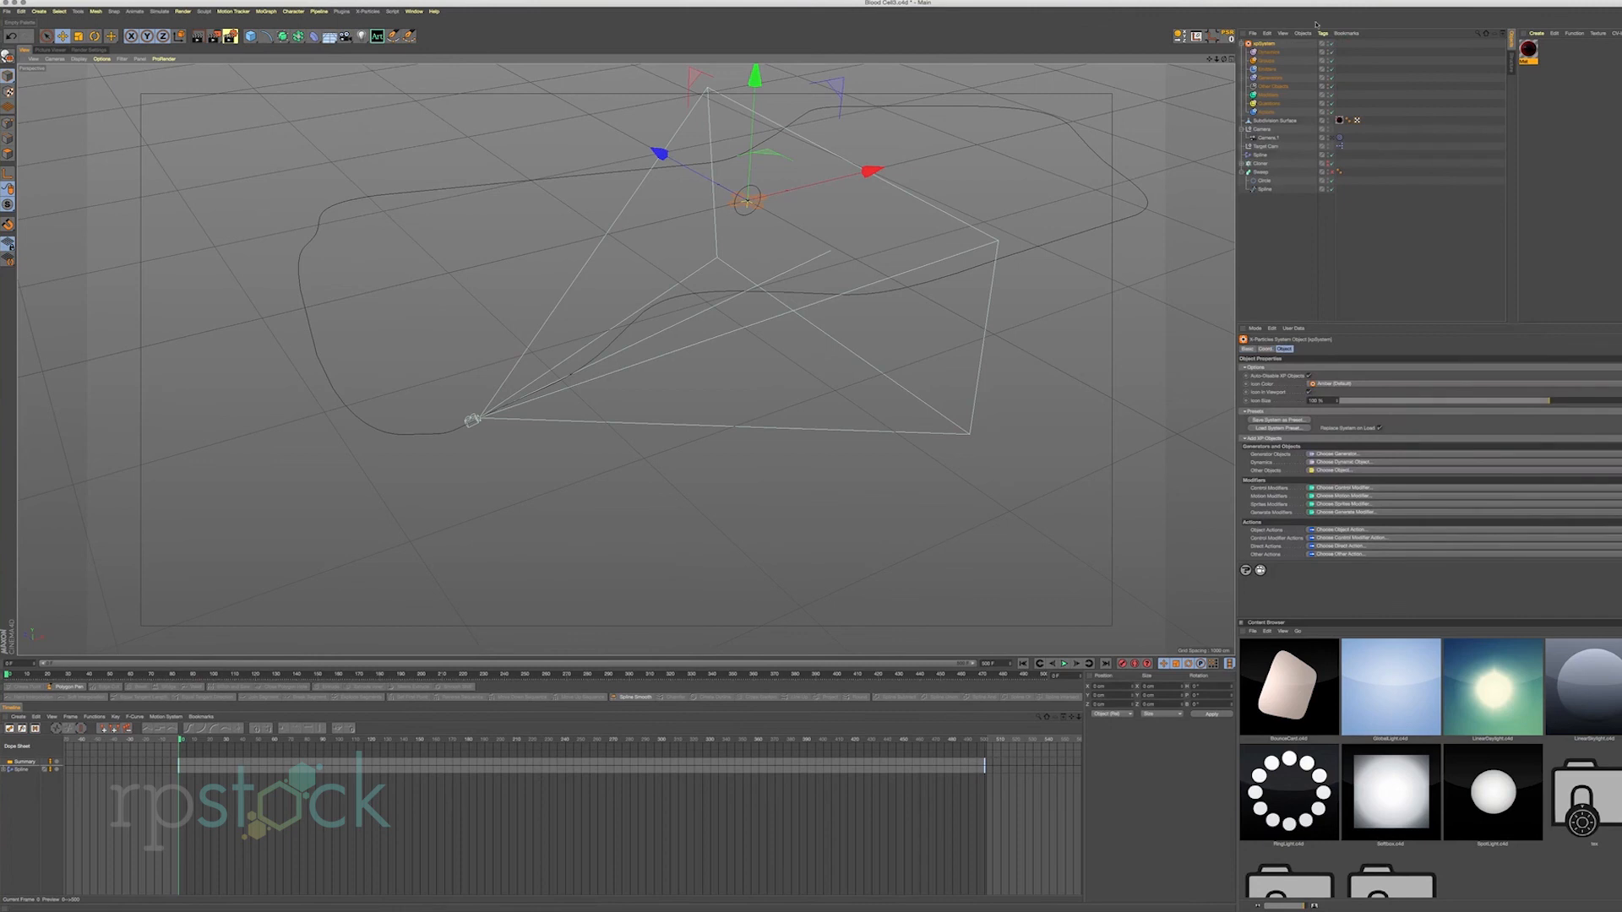
Create a particle emitter in the Emitters group of the X-Particles system.
click(1267, 44)
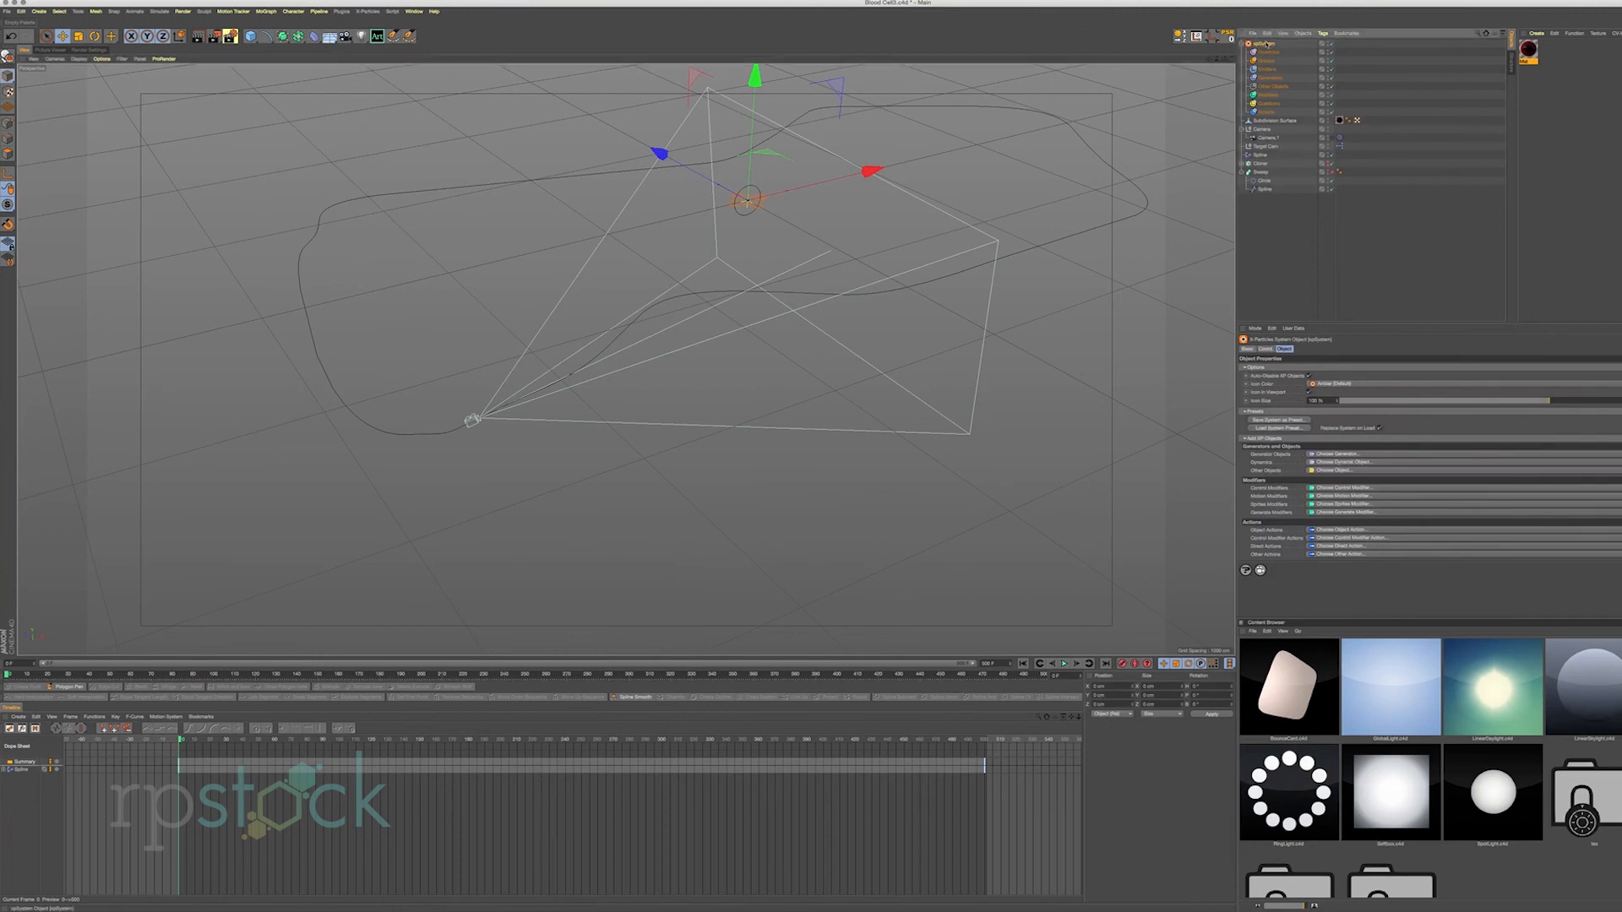
click(1265, 70)
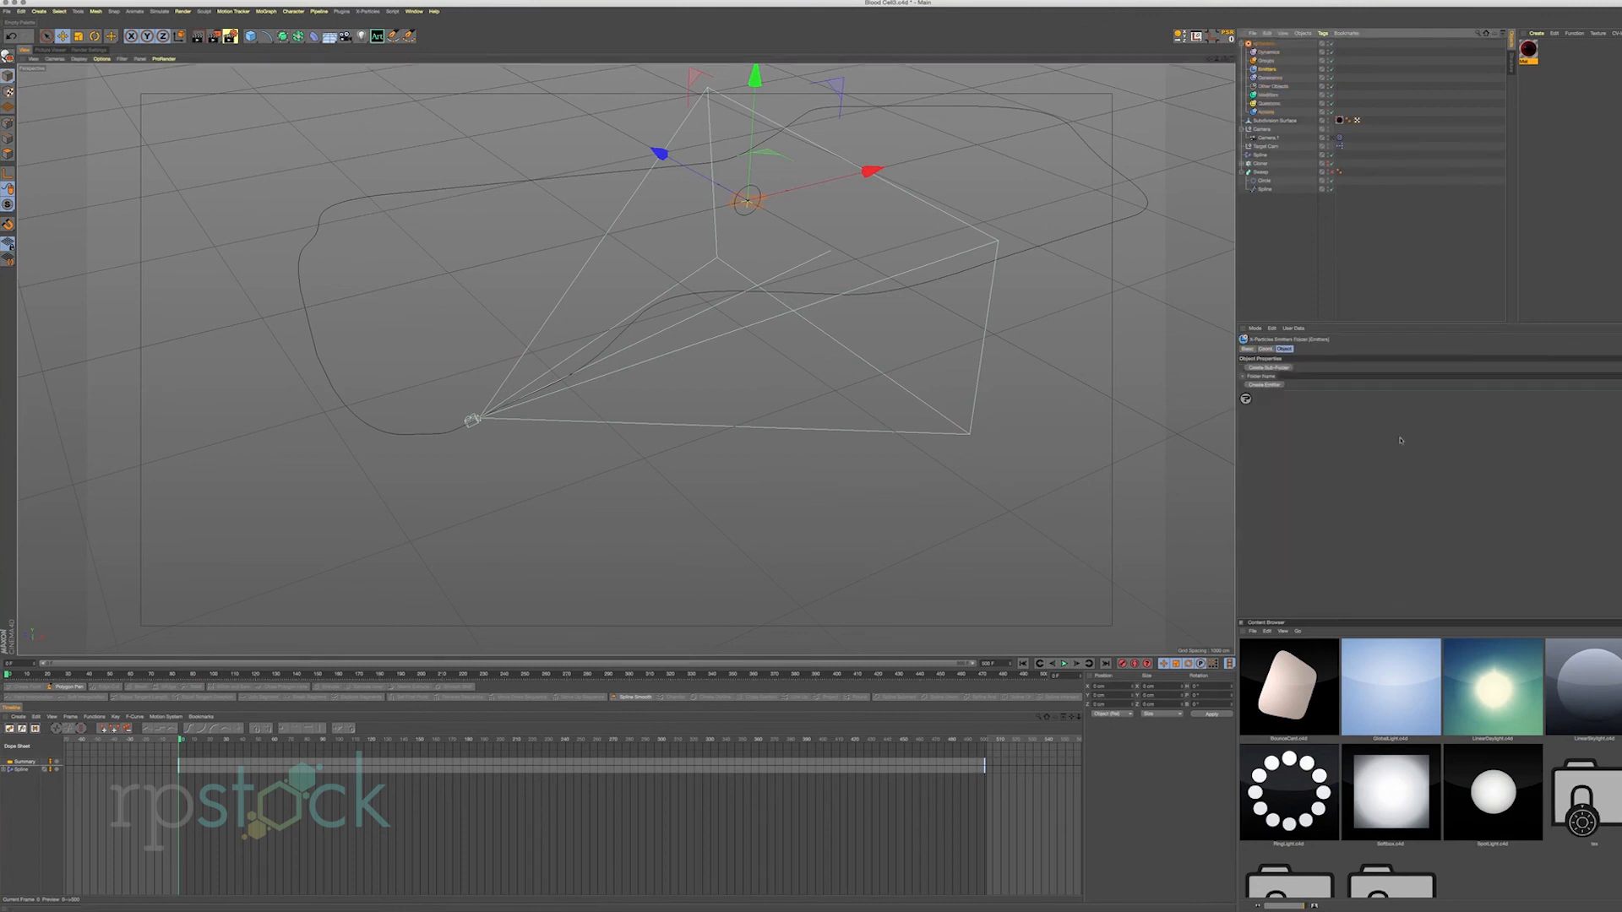
click(1278, 386)
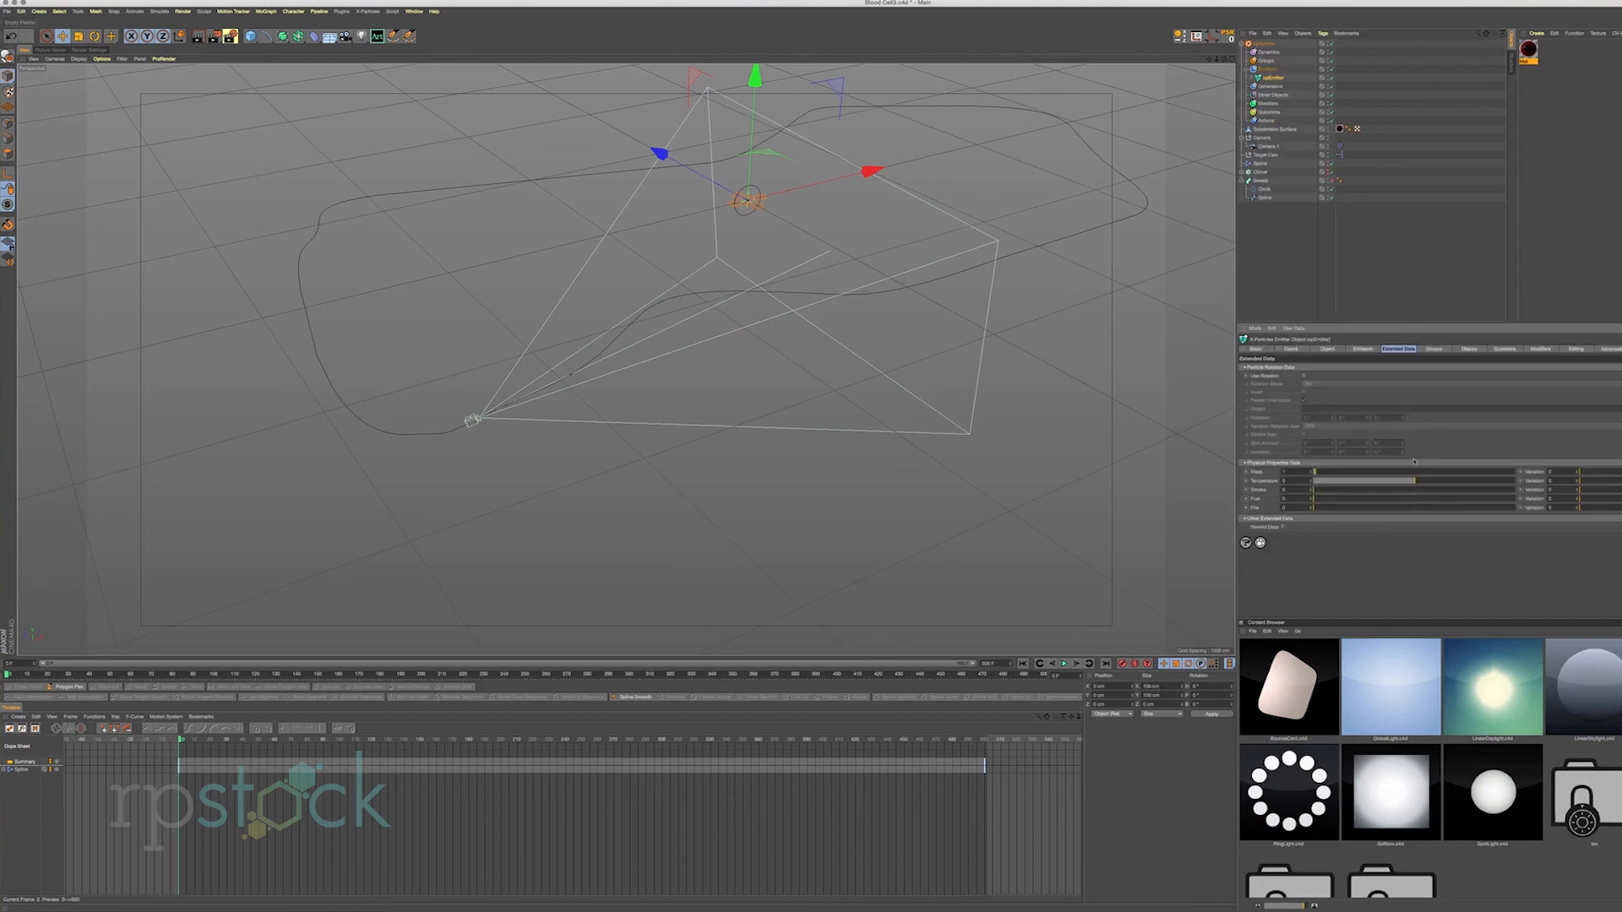
scroll(751, 202, up, 10)
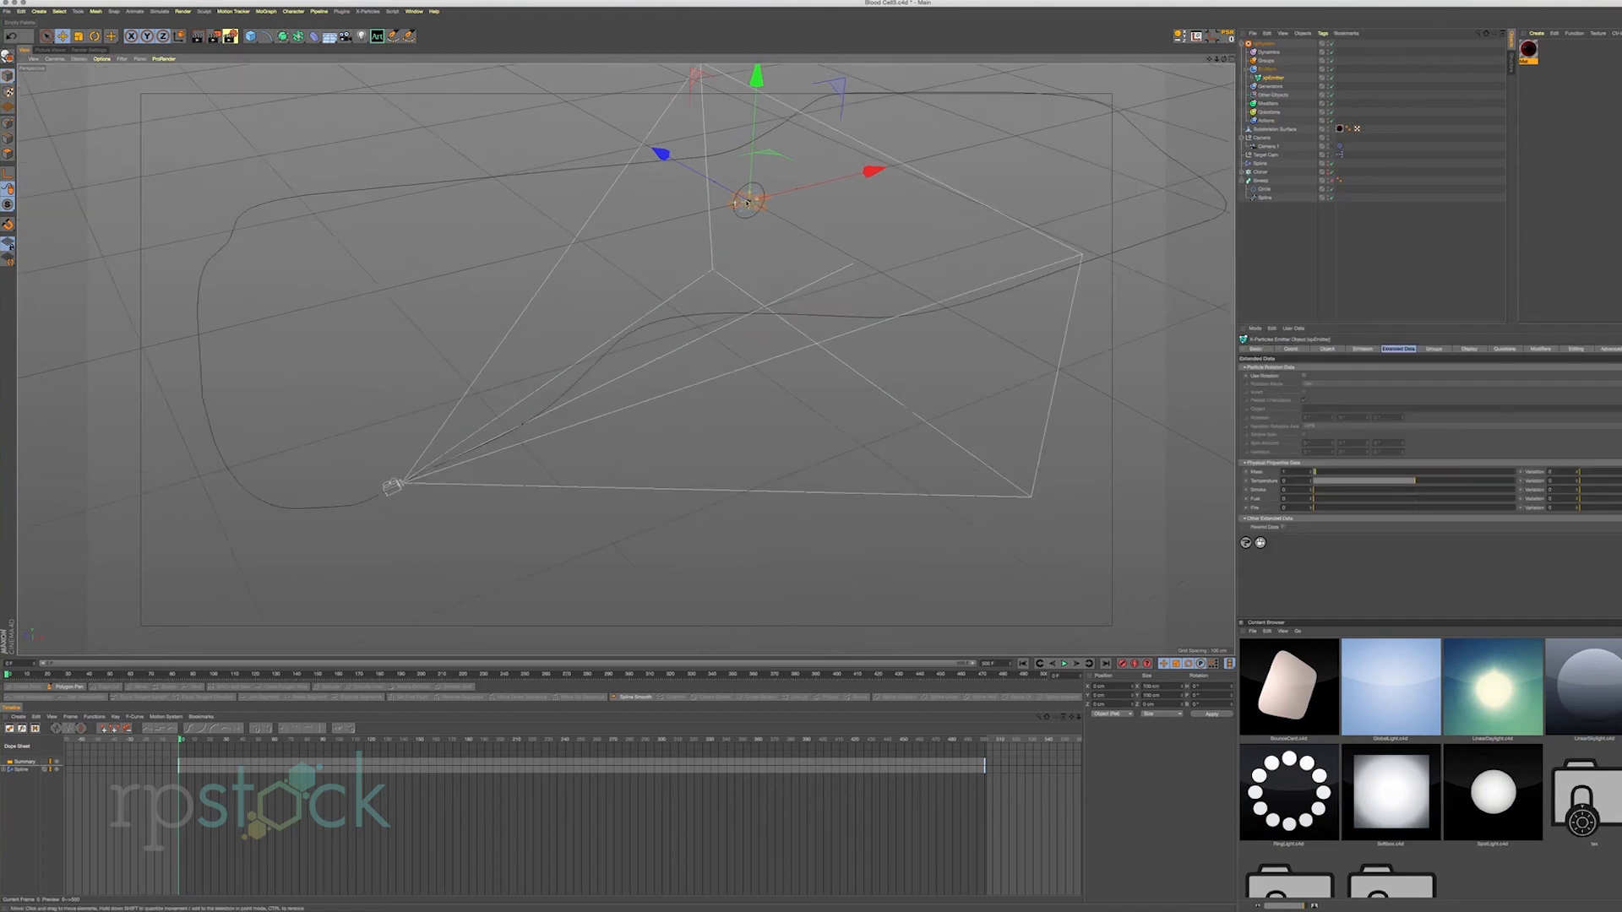
scroll(751, 203, up, 2)
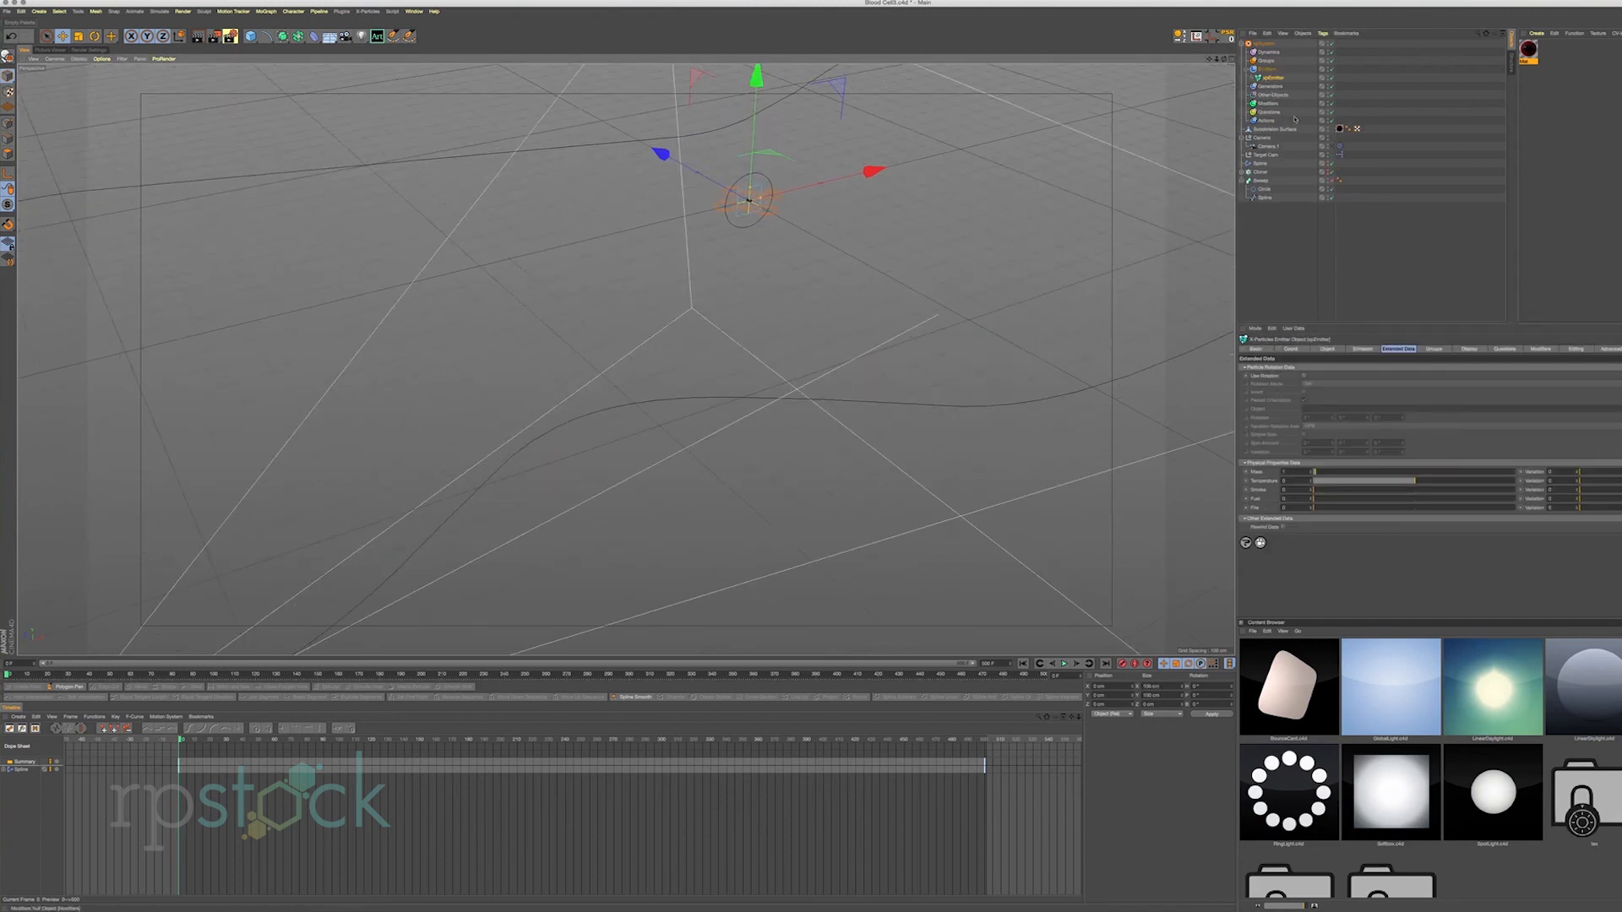
alt+drag(629, 497, 643, 517)
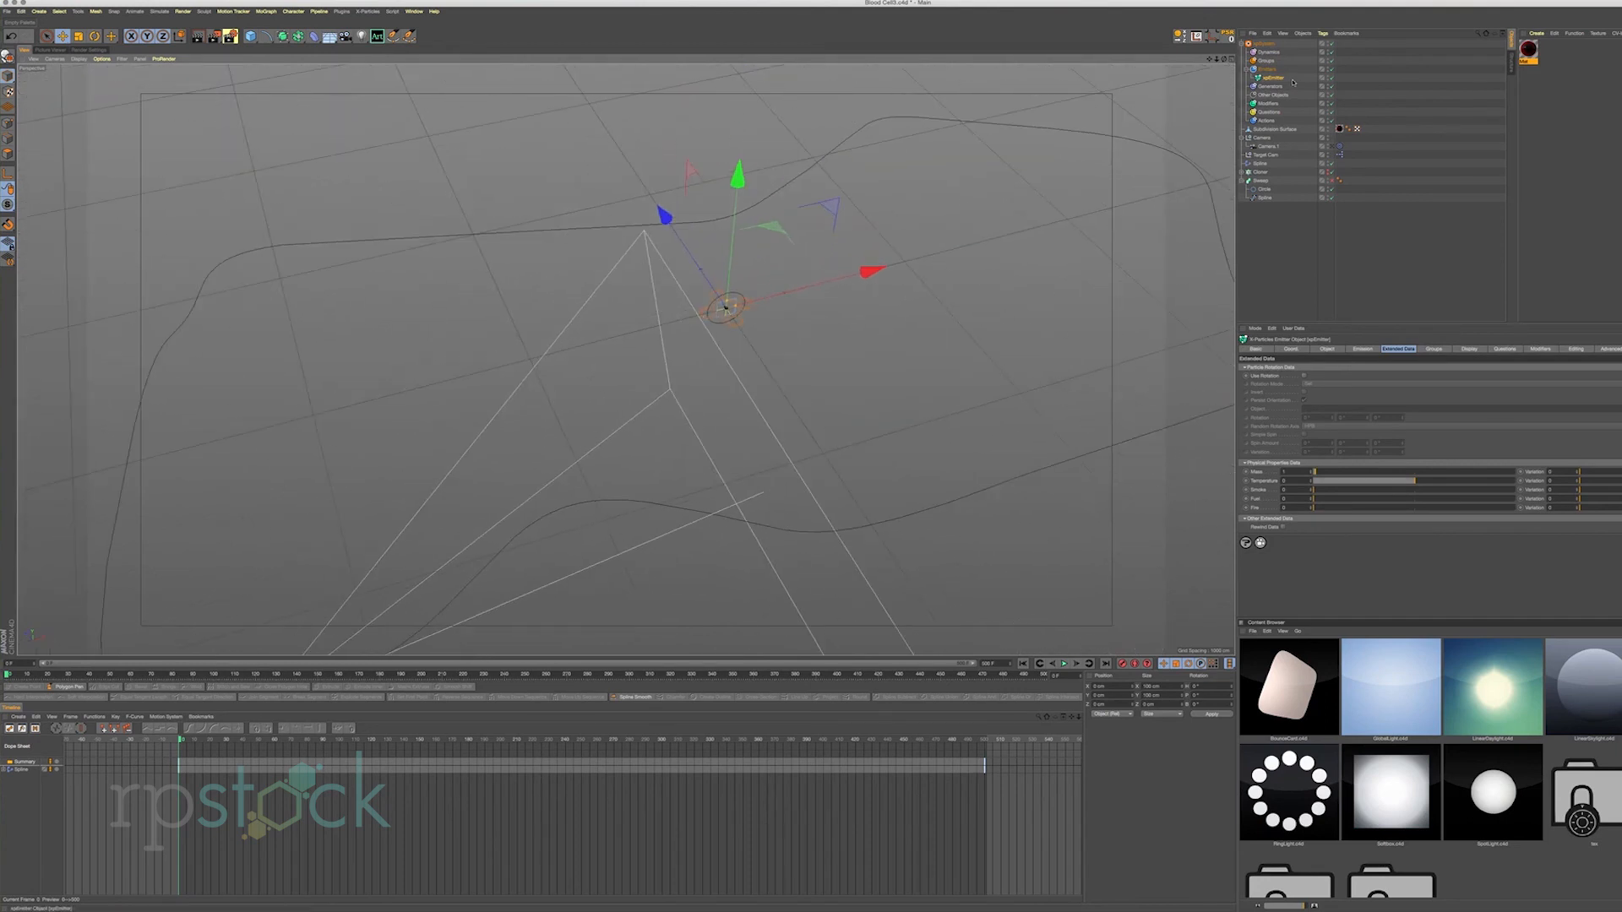
Add an Align to Spline tag to the X-Particles system and link it to the vessel Spline.
right_click(1264, 53)
mouse_move(1277, 50)
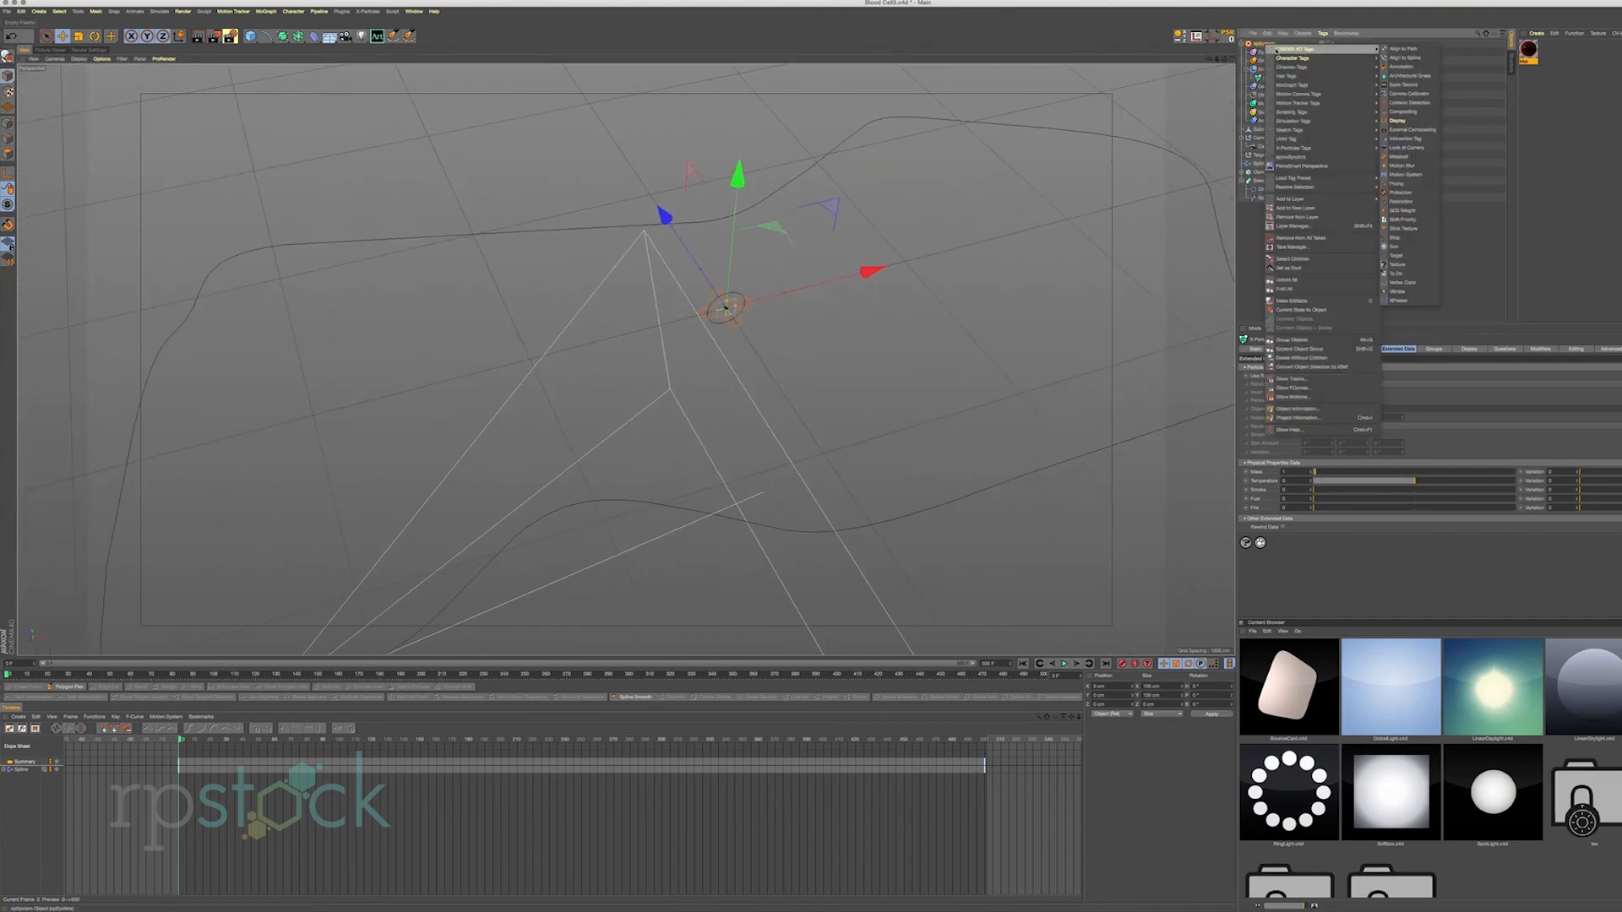
click(1405, 59)
drag(1265, 196, 1289, 260)
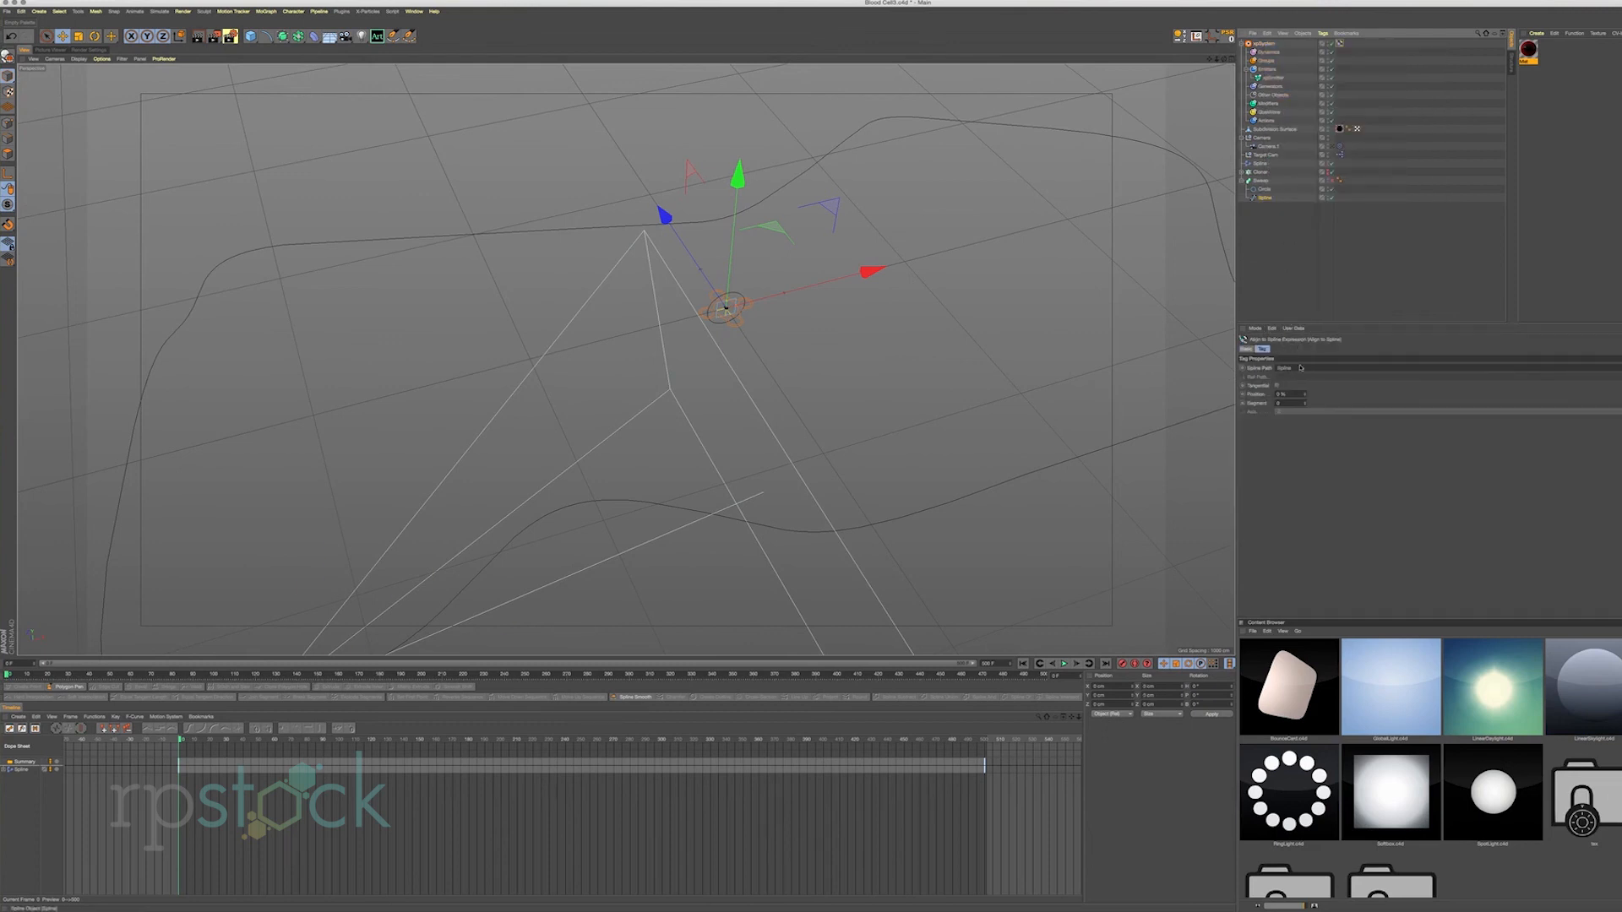
alt+drag(697, 484, 667, 402)
key(s)
scroll(689, 431, up, 5)
alt+drag(638, 481, 607, 505)
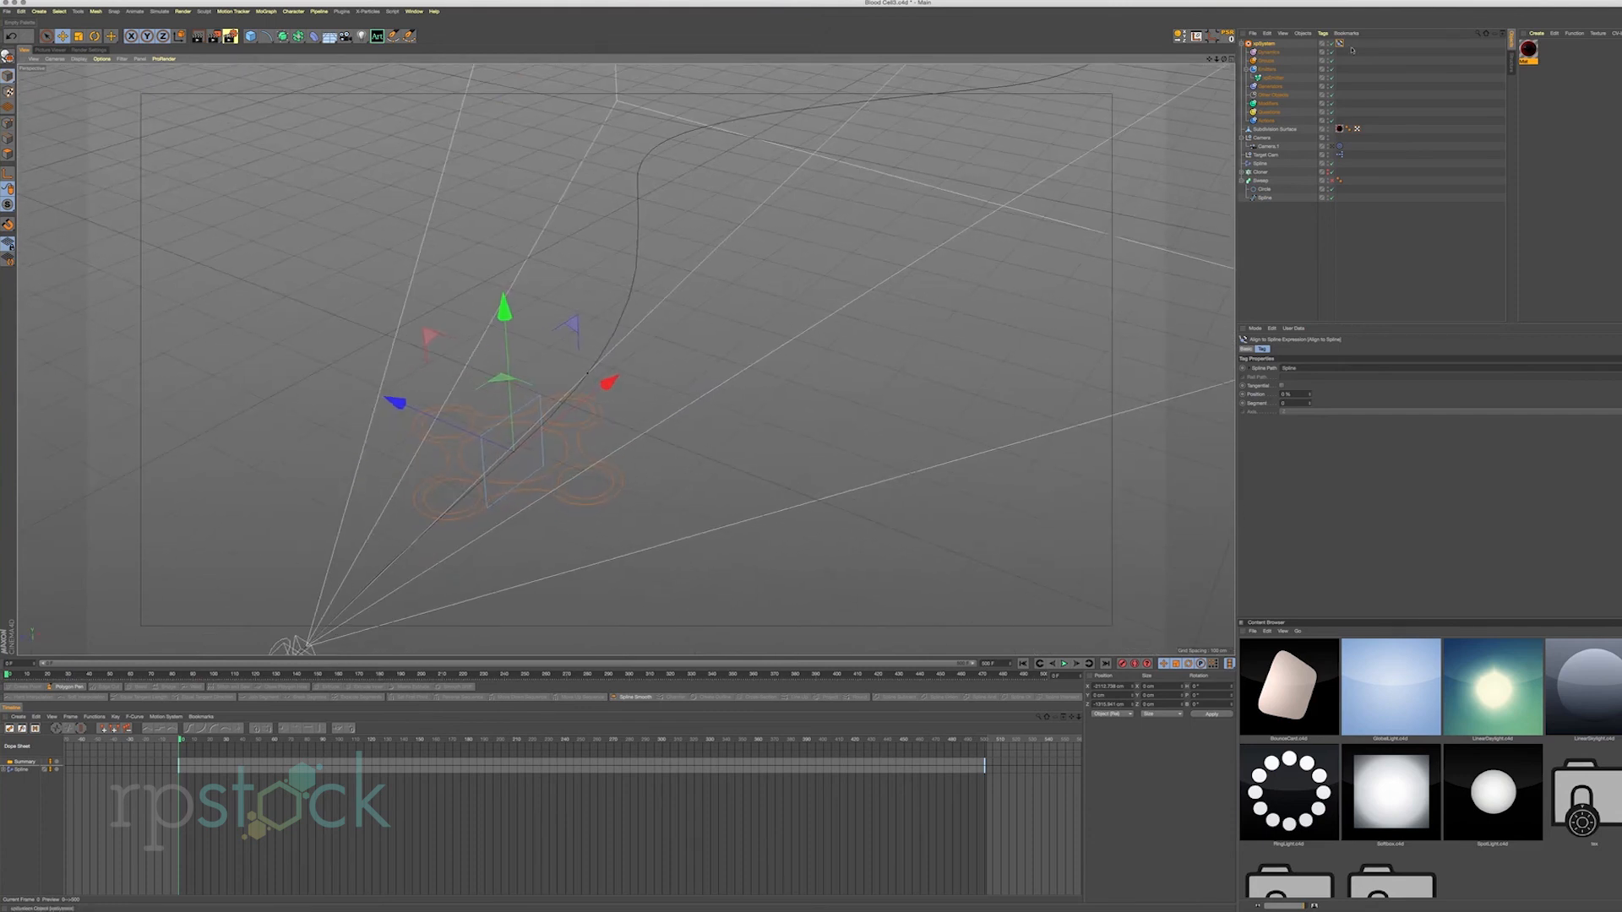
Change the emitter's plane so particles travel forward along the spline, and play back the emission to check its direction.
click(1272, 77)
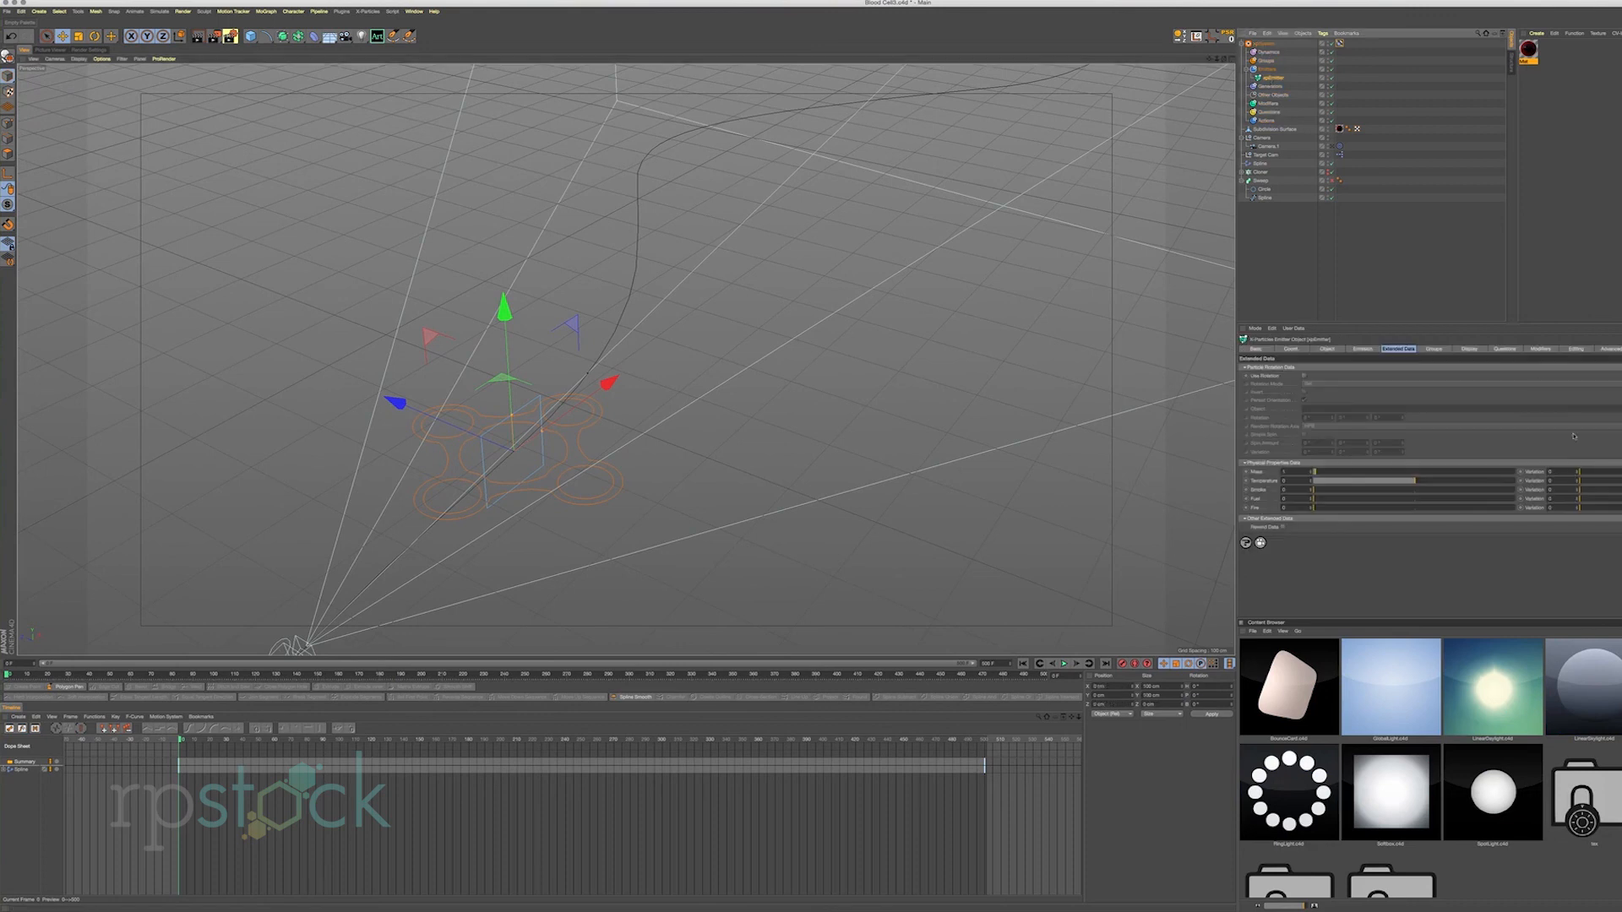
click(1363, 349)
click(1328, 349)
click(1595, 376)
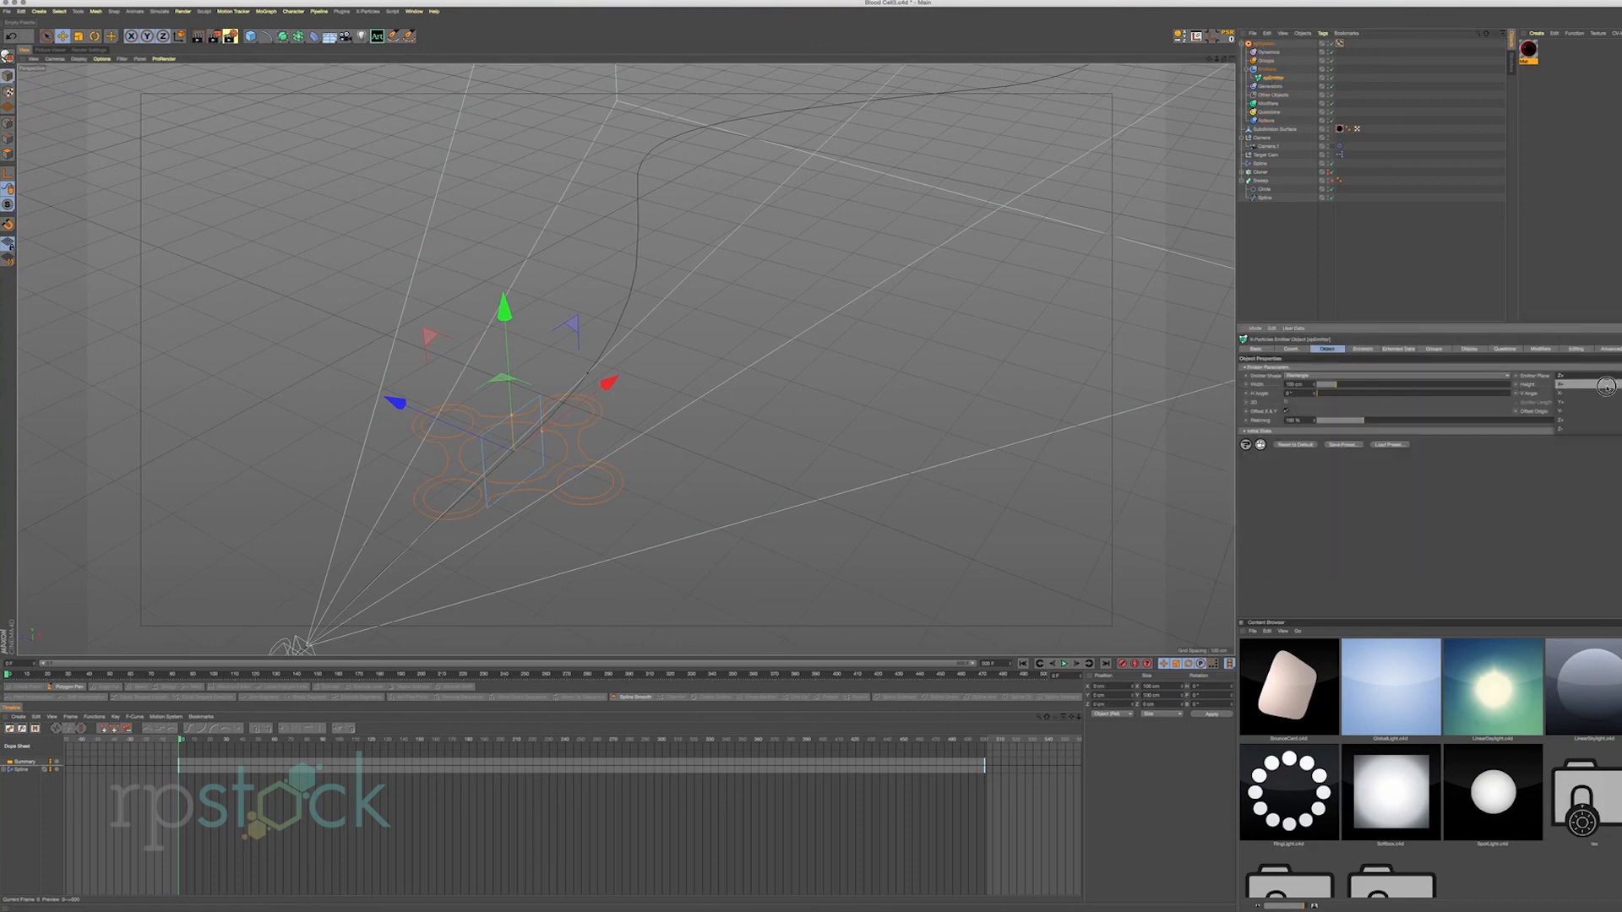
click(1607, 395)
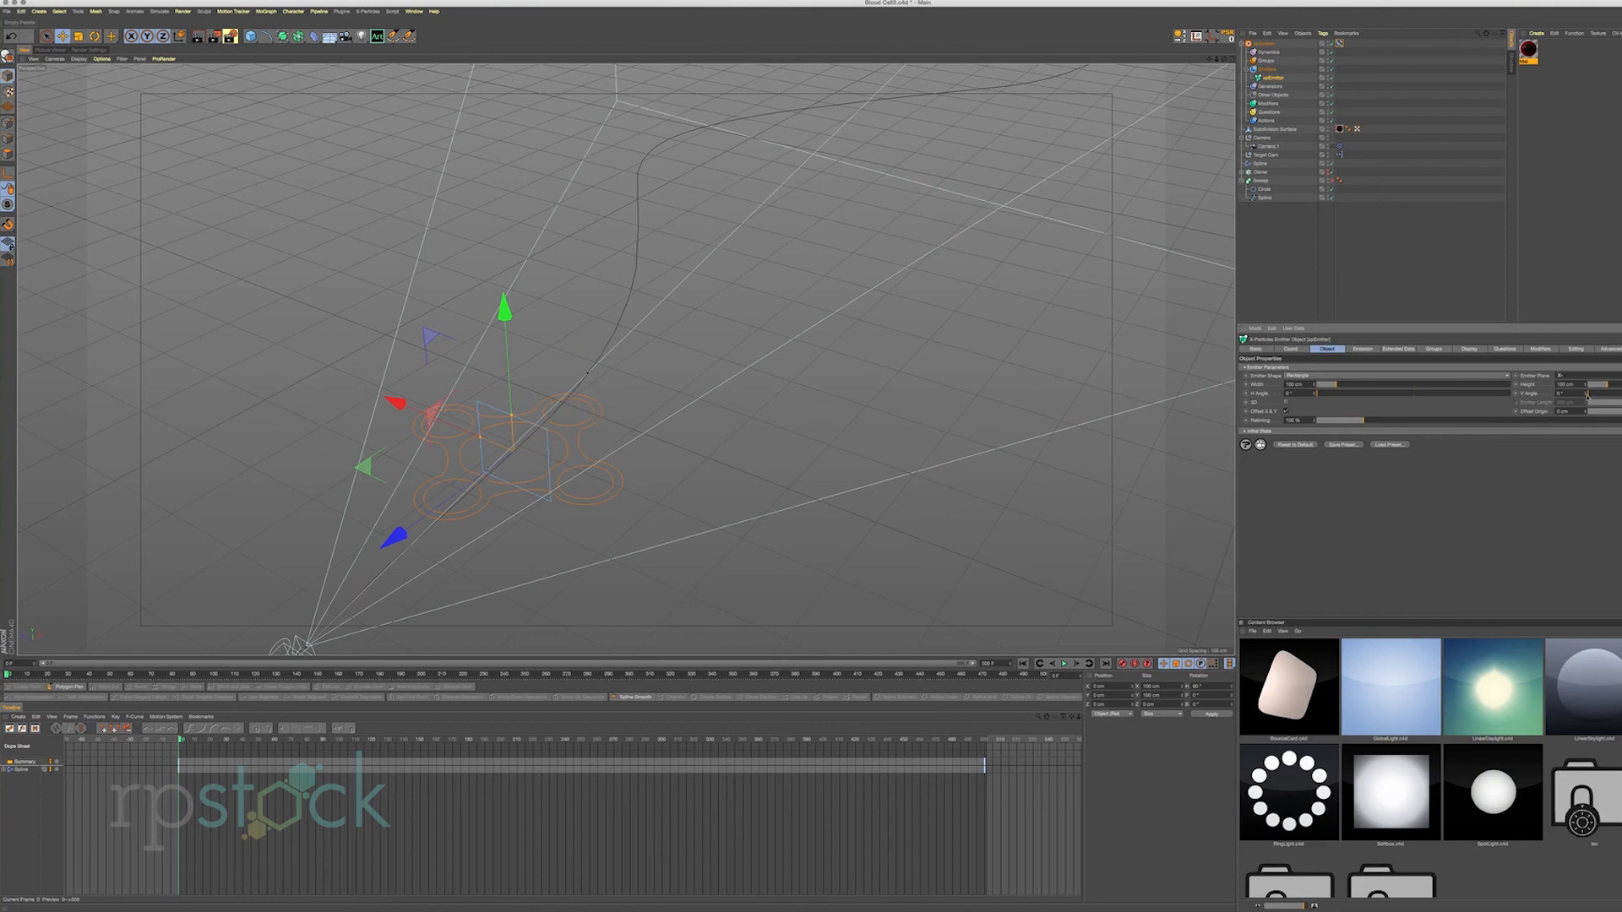
click(1065, 663)
click(1573, 377)
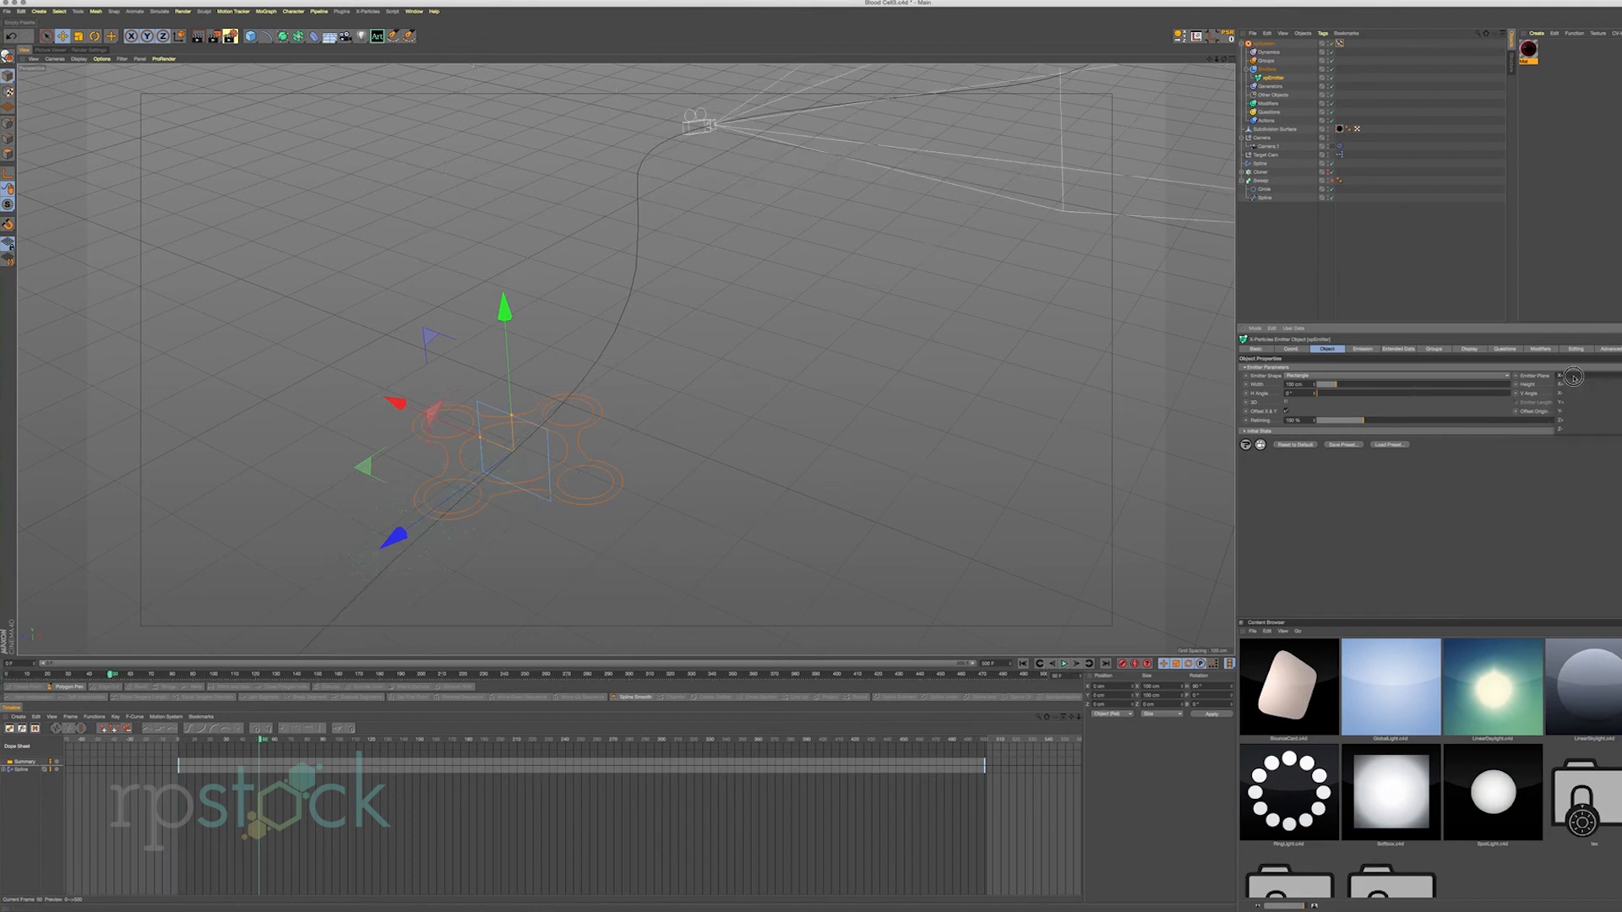
click(1571, 376)
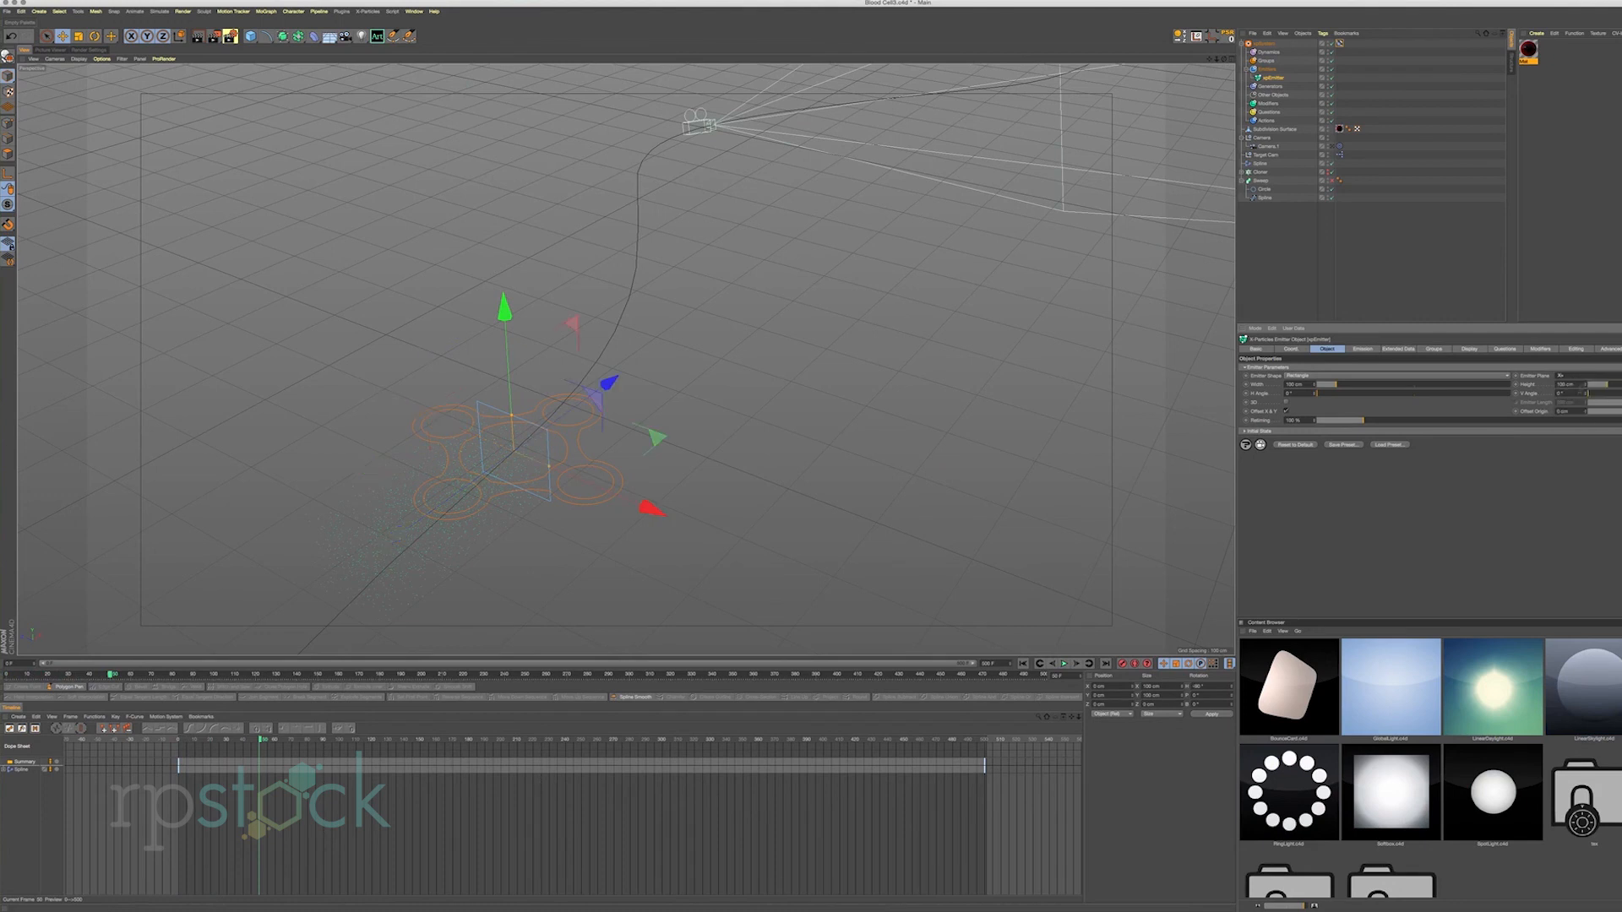
click(1020, 663)
click(1064, 663)
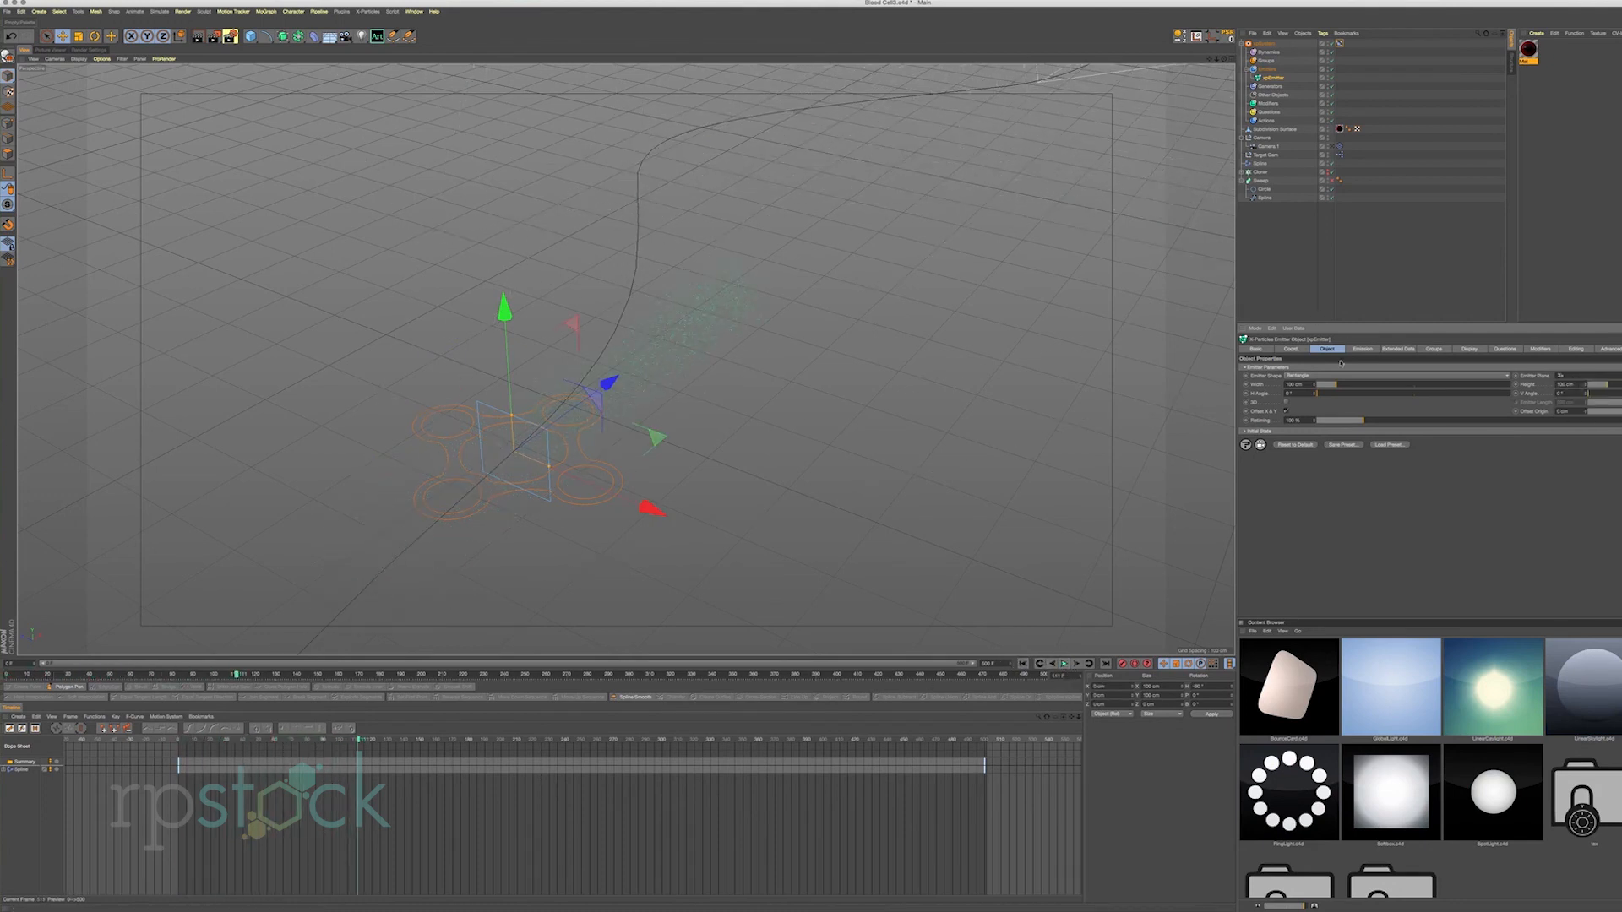
Set the emitter shape to Circle with a small radius and rewind the animation.
click(1334, 375)
click(1325, 385)
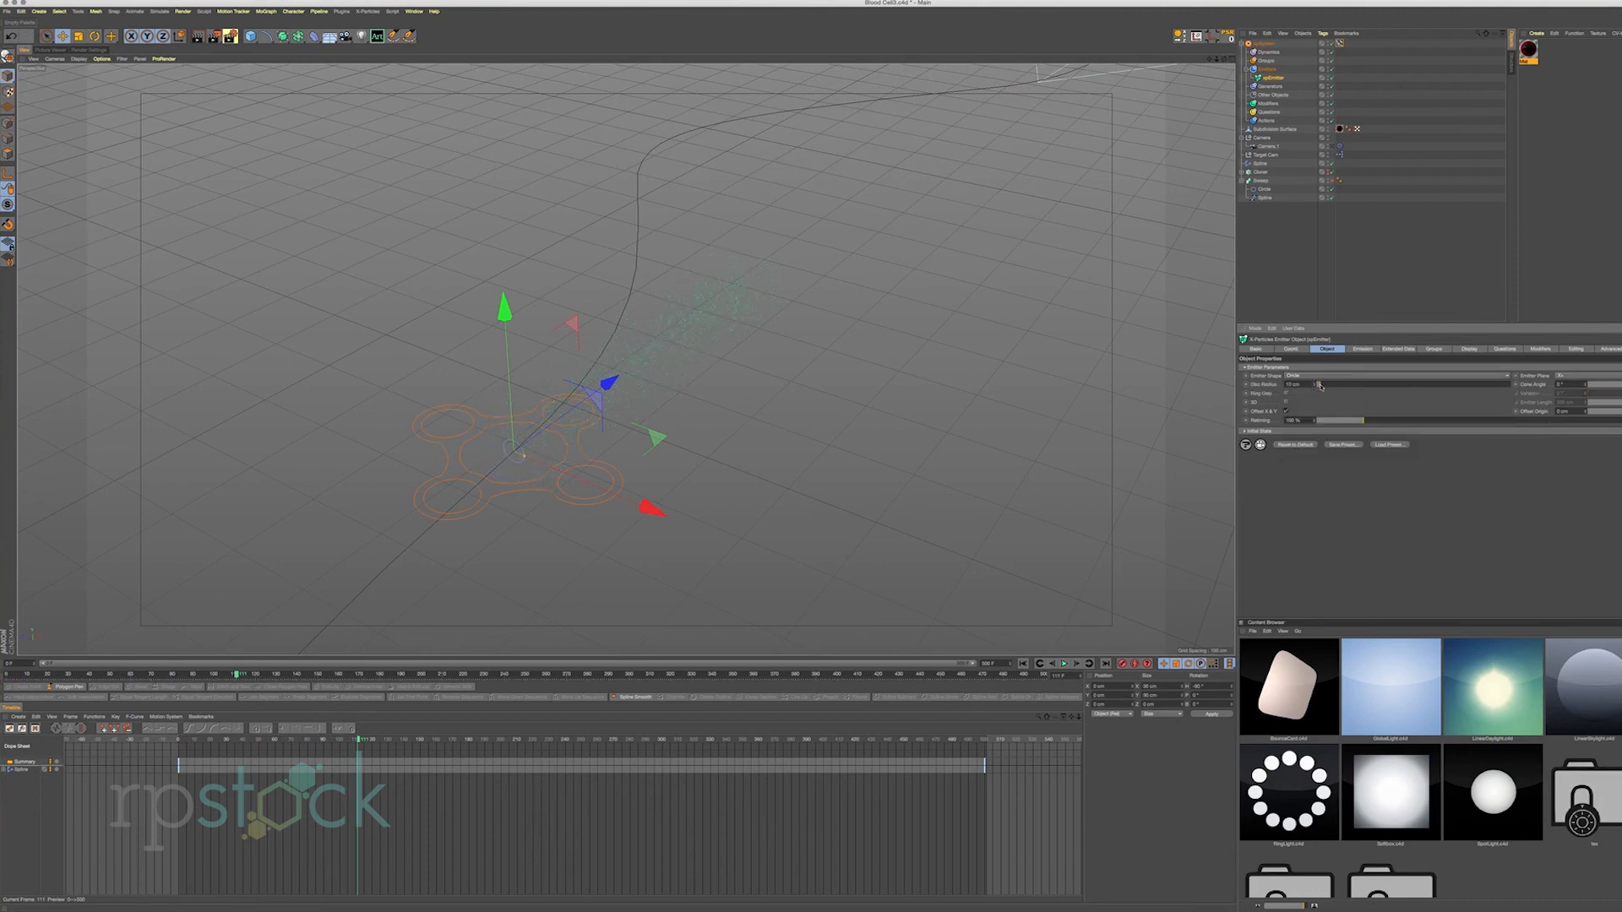
key(shift+f)
In the emission settings, turn off Emit All Frames, lower the birthrate, and raise the particle speed.
click(1363, 349)
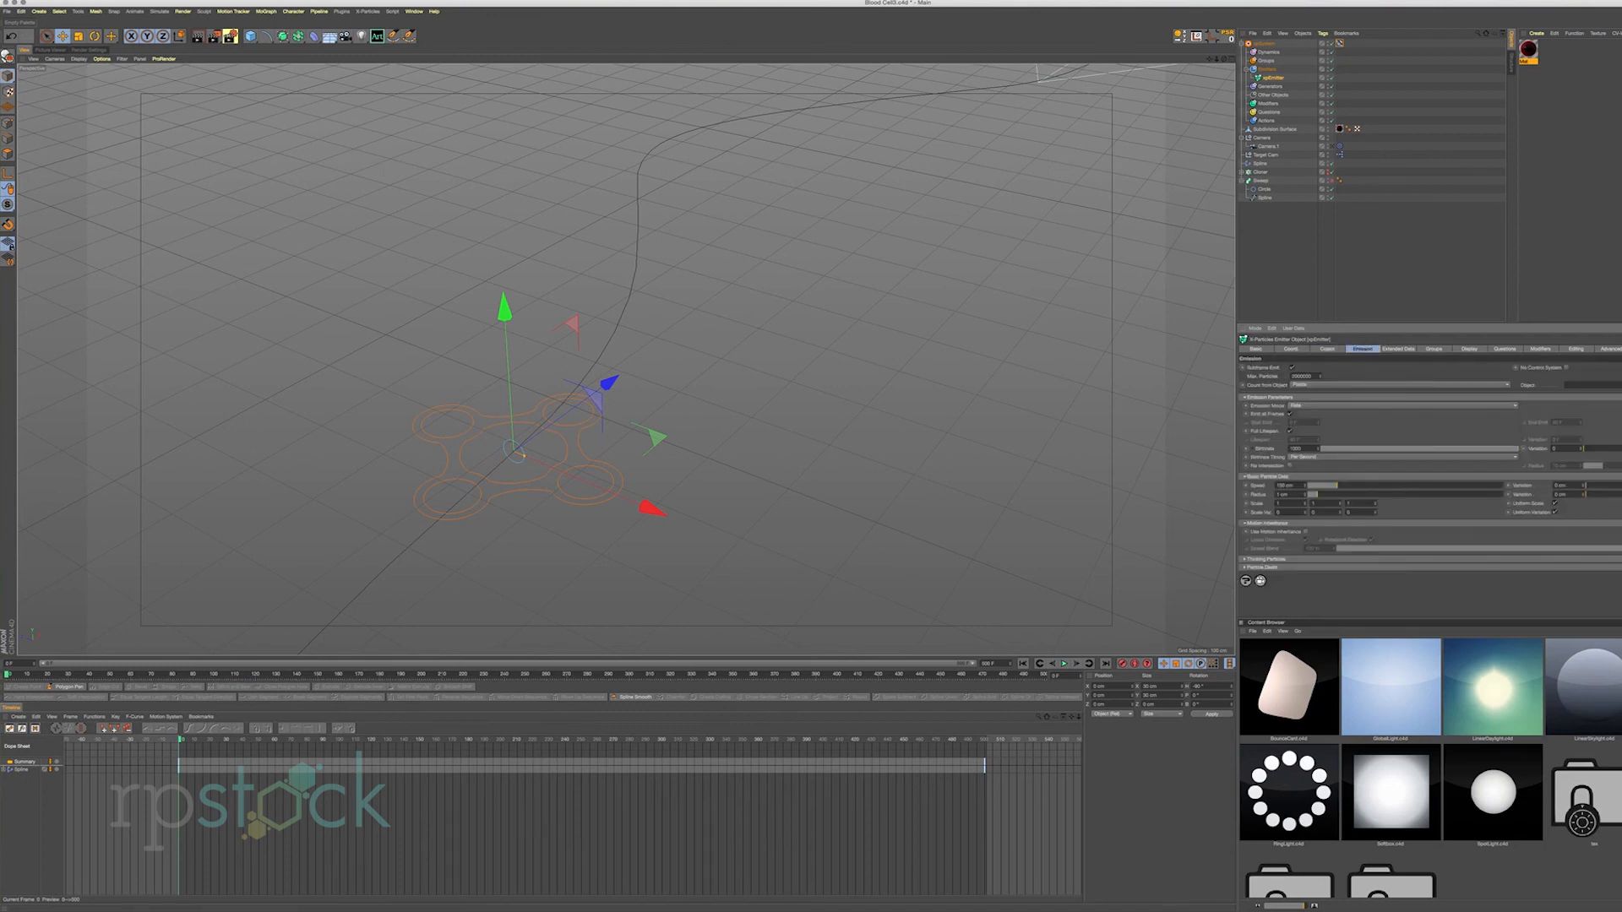
click(1291, 415)
drag(1426, 450, 1430, 448)
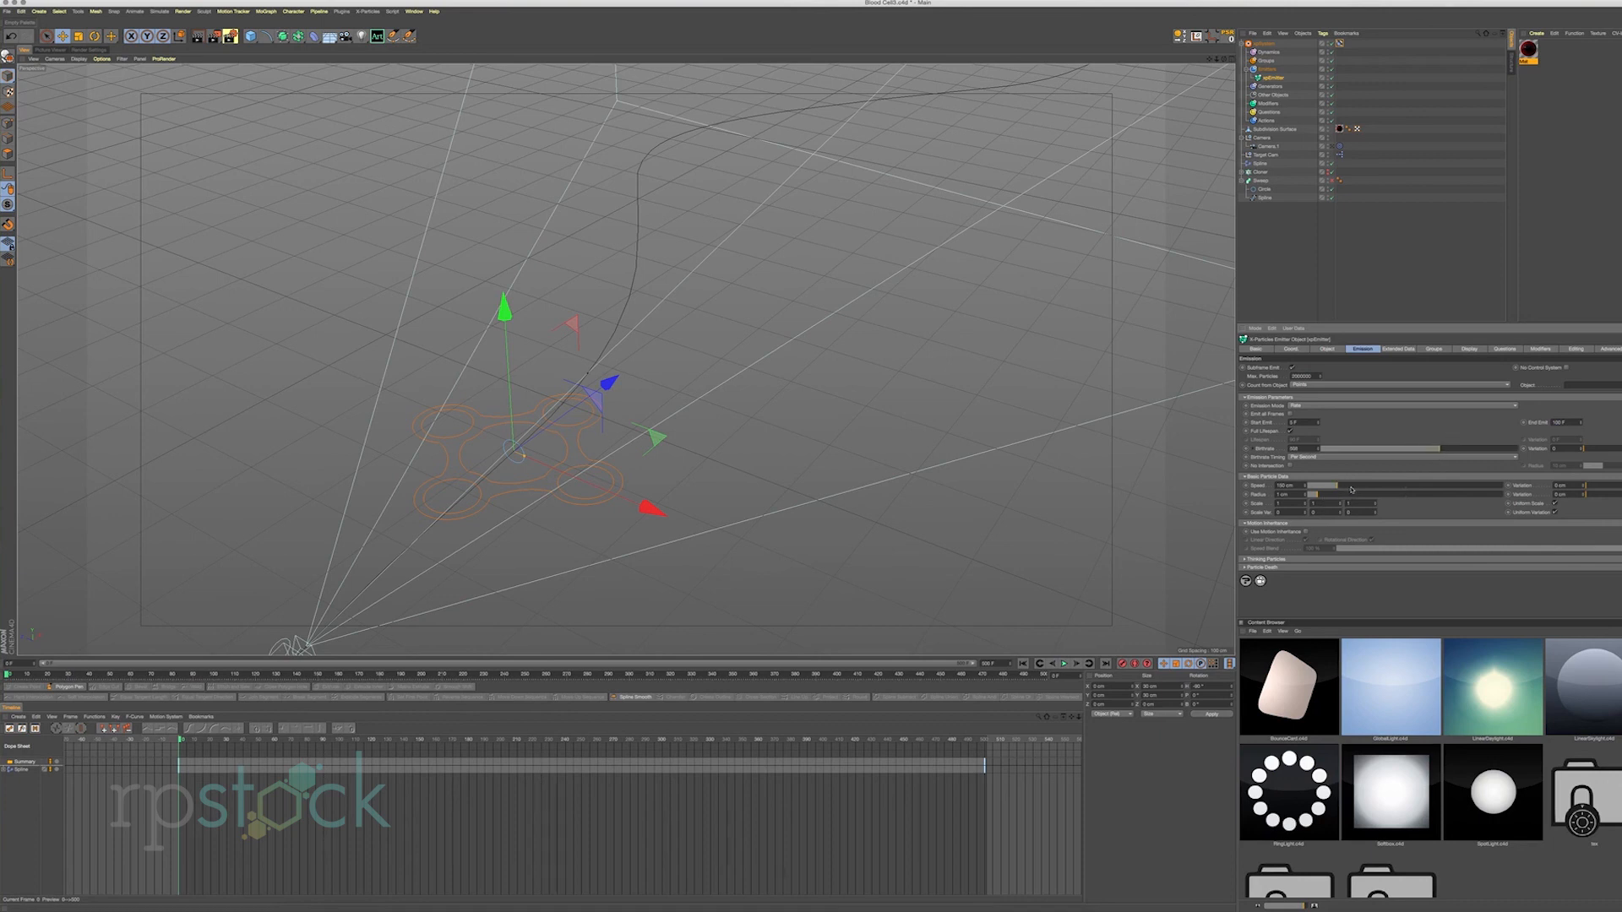
drag(1477, 485, 1502, 486)
Set the emitter's editor display to Box and preview the emission in a wider view of the spline.
click(1474, 350)
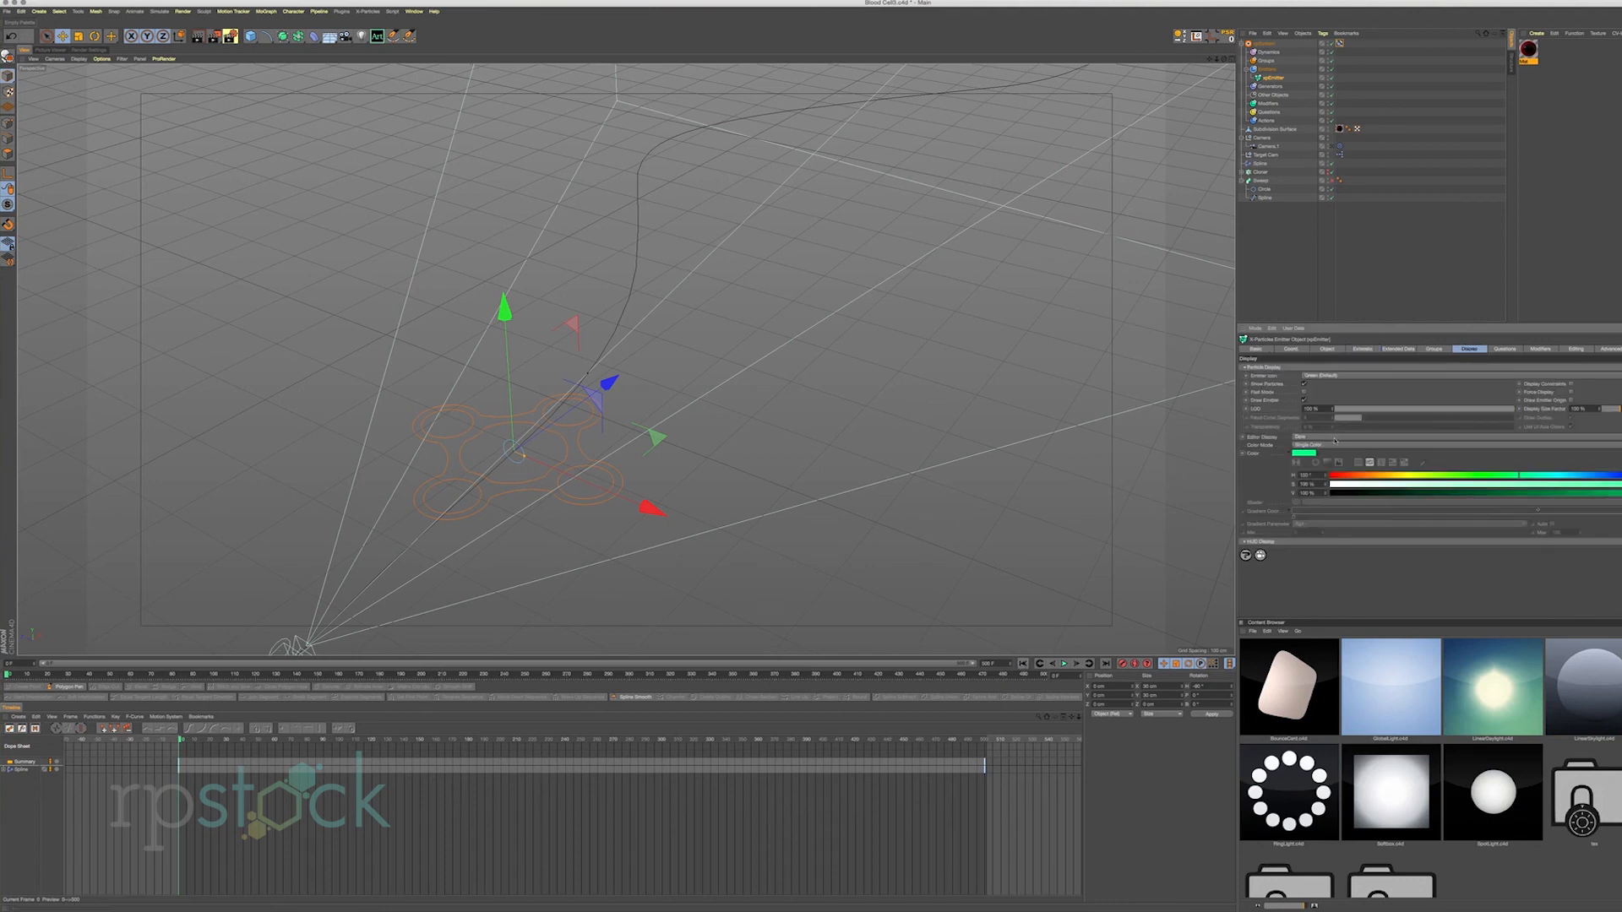
click(1331, 437)
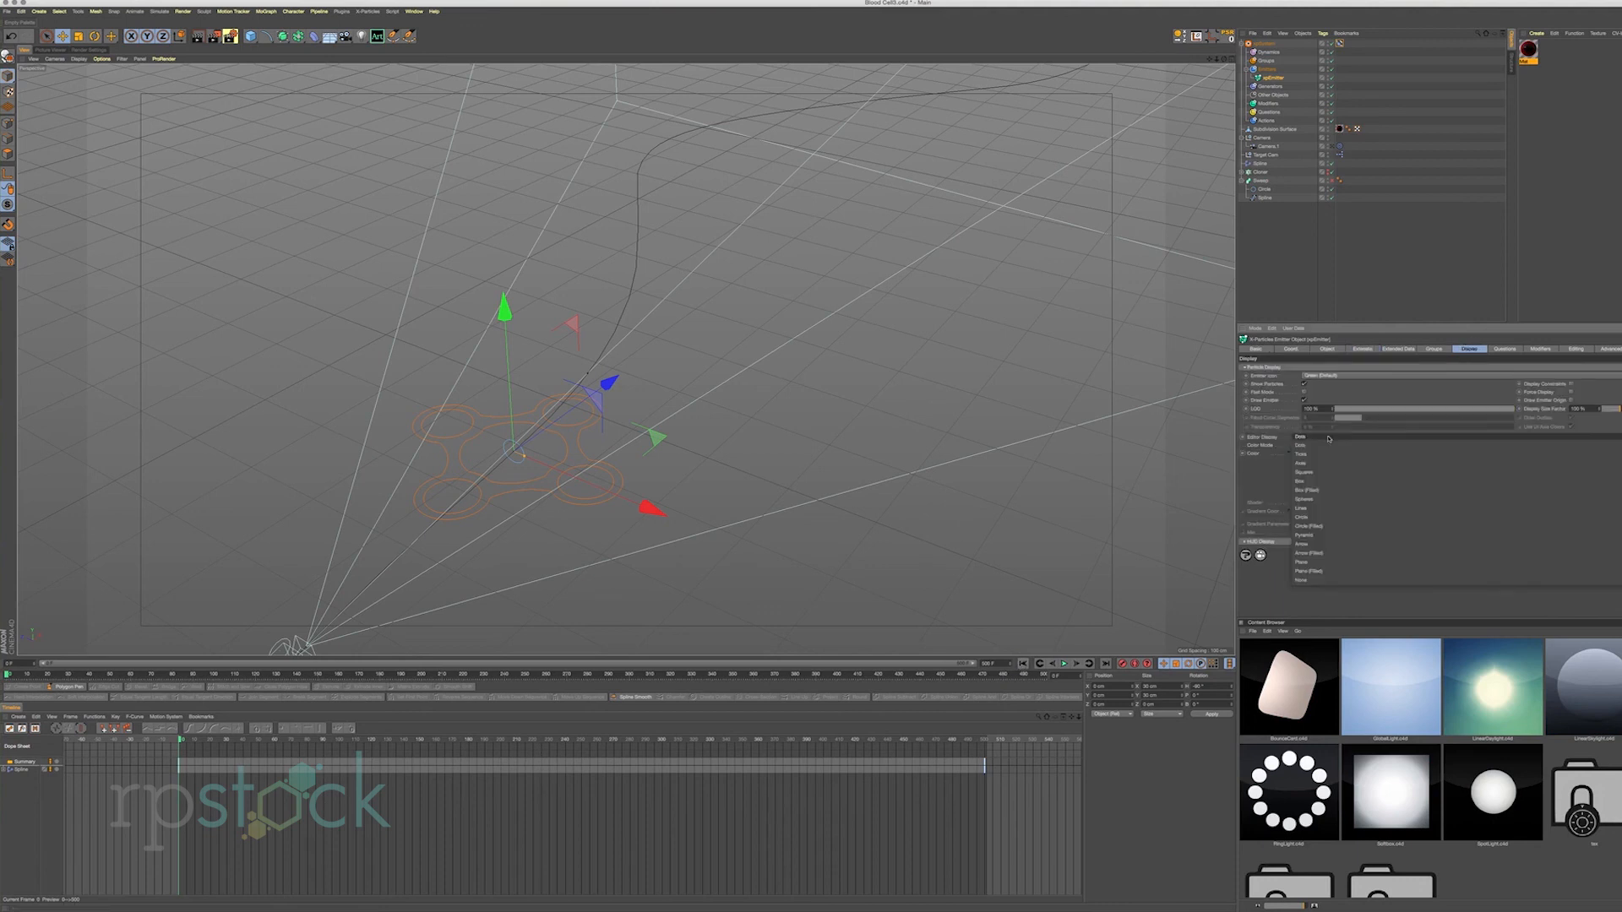
click(1324, 493)
click(1064, 664)
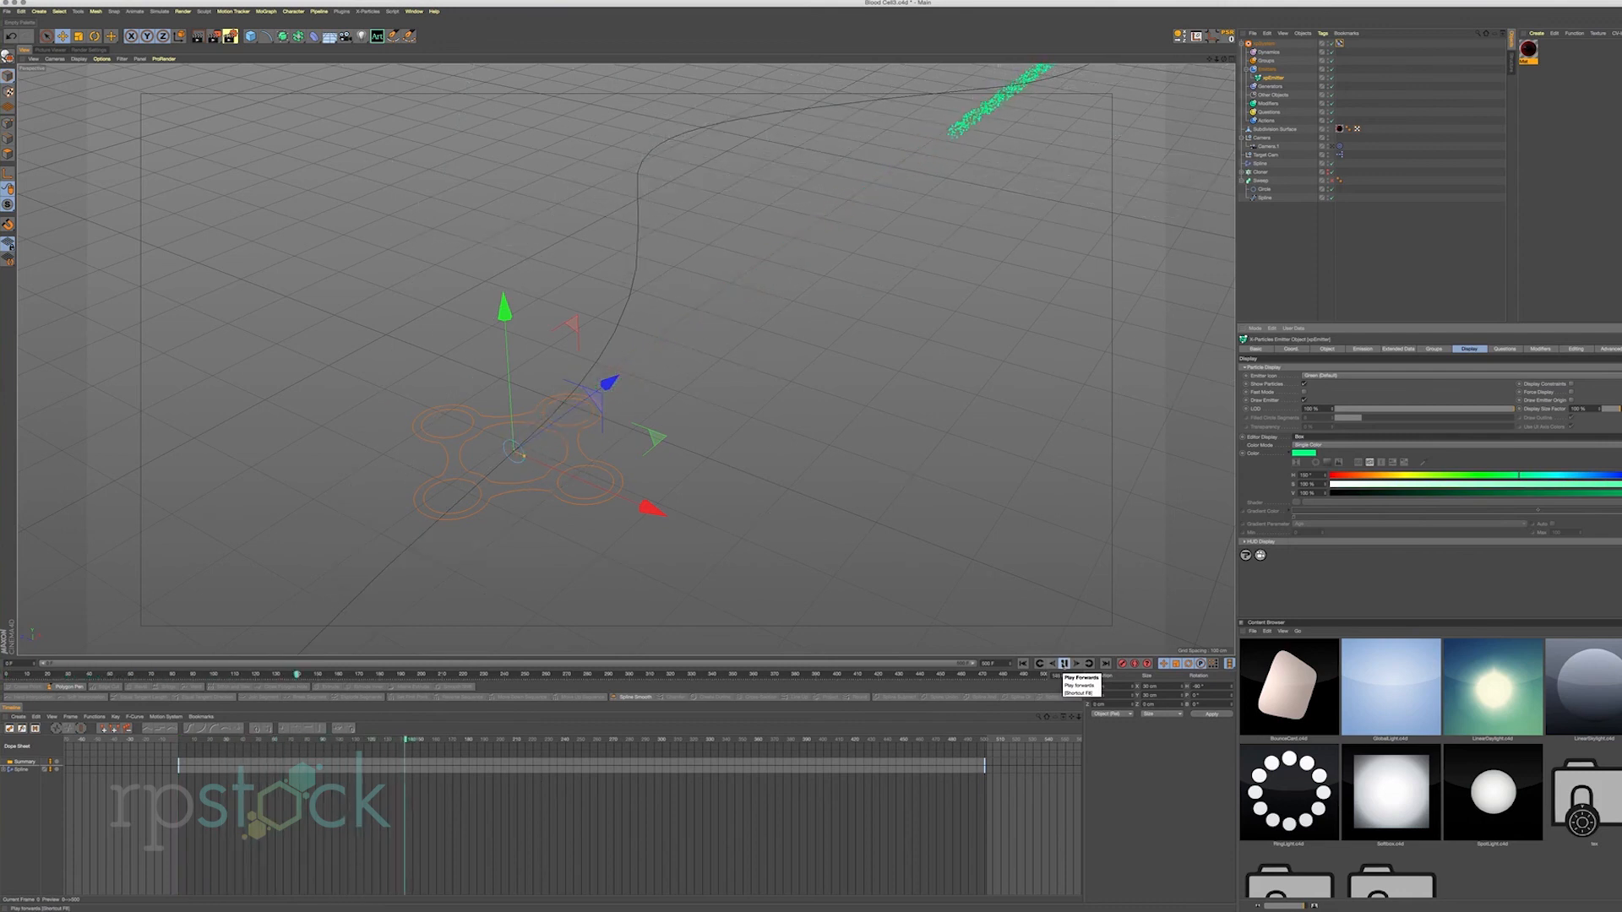
scroll(774, 358, down, 2)
scroll(773, 359, down, 2)
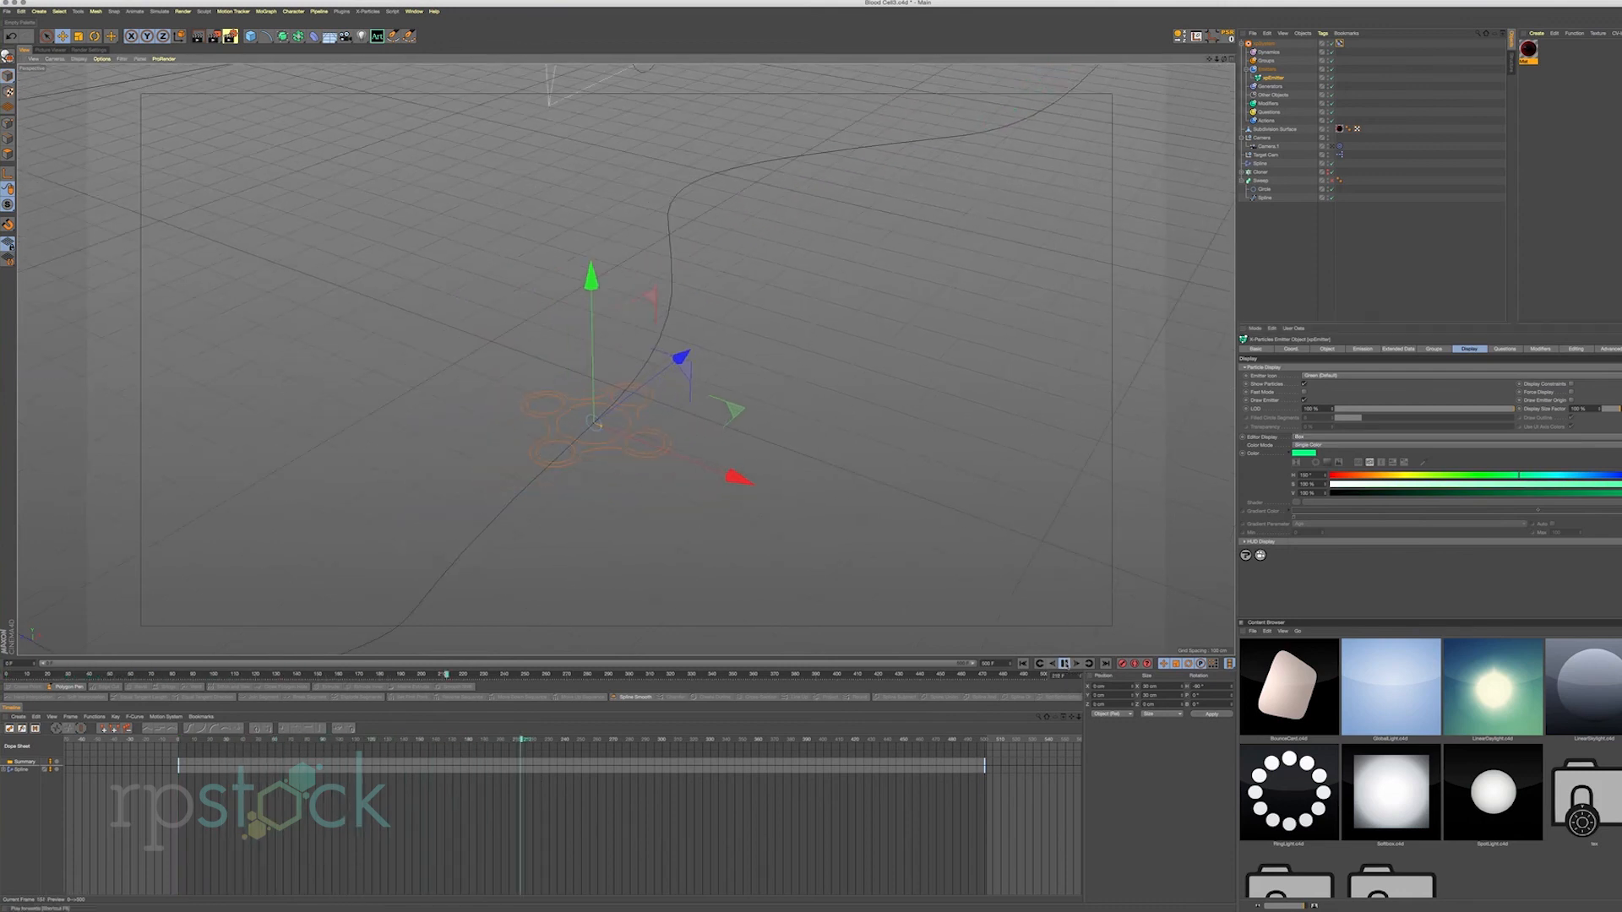
click(1063, 664)
click(1023, 664)
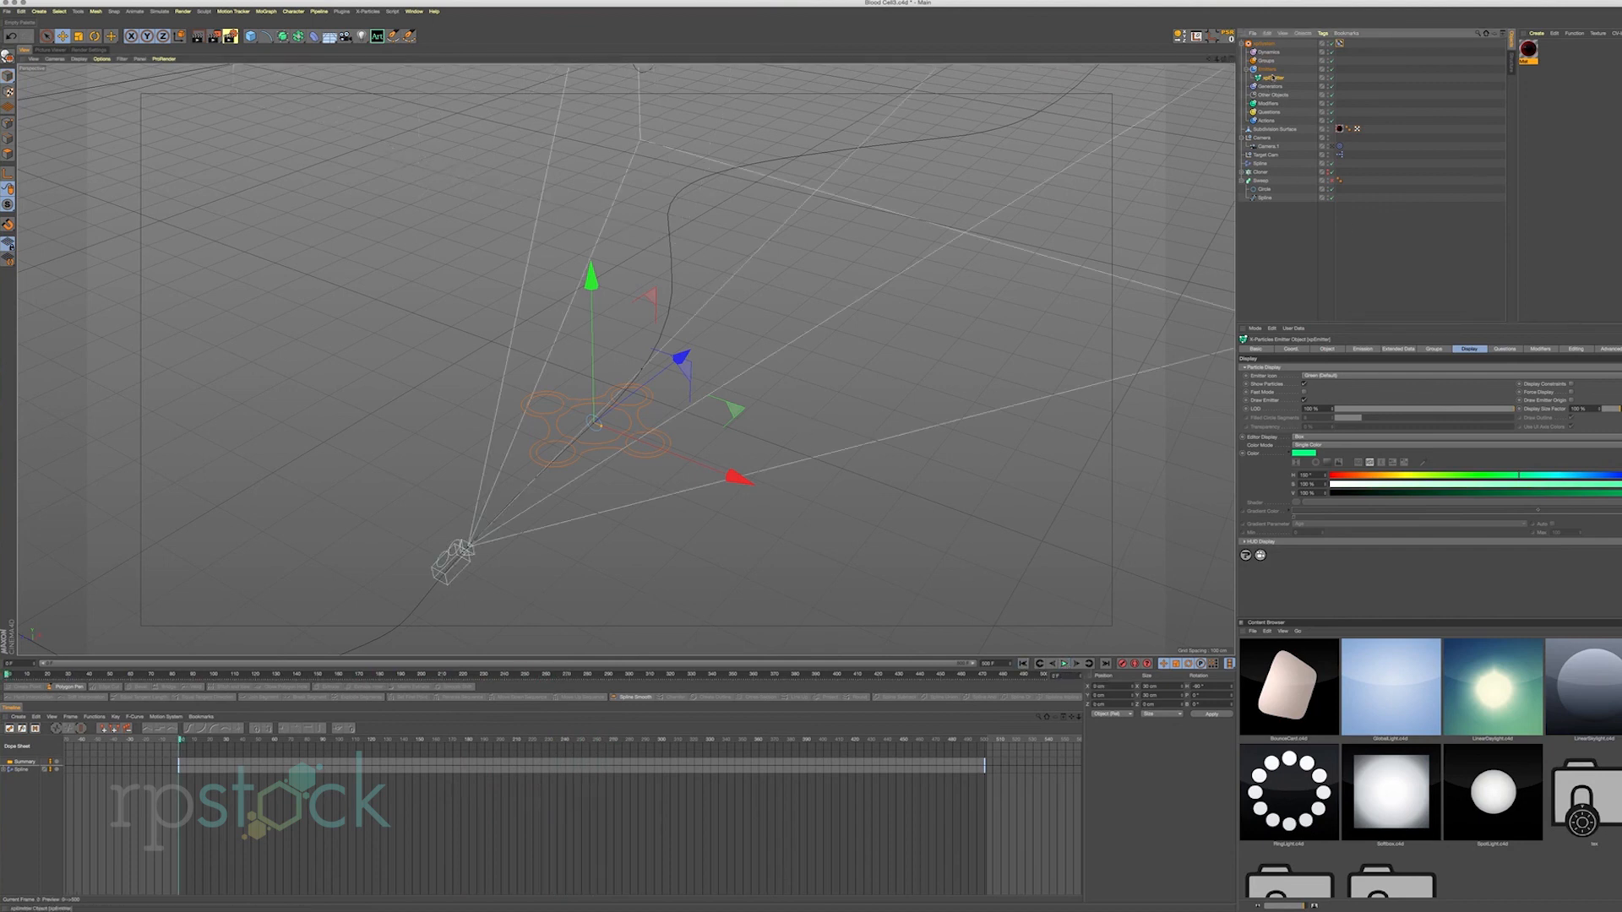
Try a reduced particle speed, raise it to 1000 cm, and play back the particles against the moving camera.
click(1366, 350)
drag(1449, 491, 1395, 487)
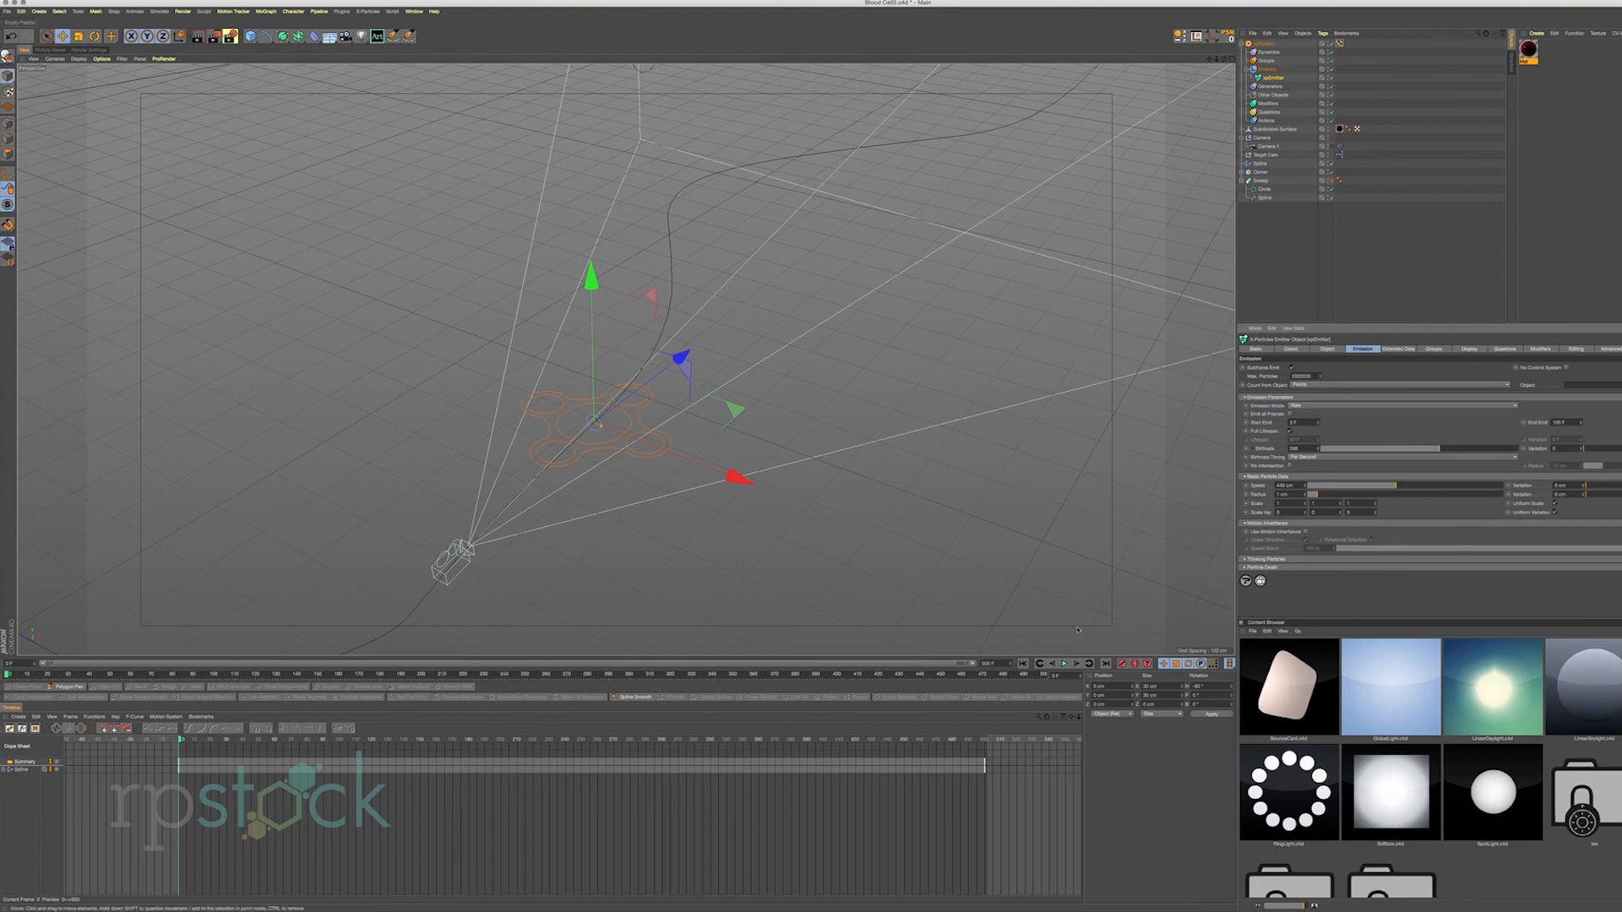
click(1064, 664)
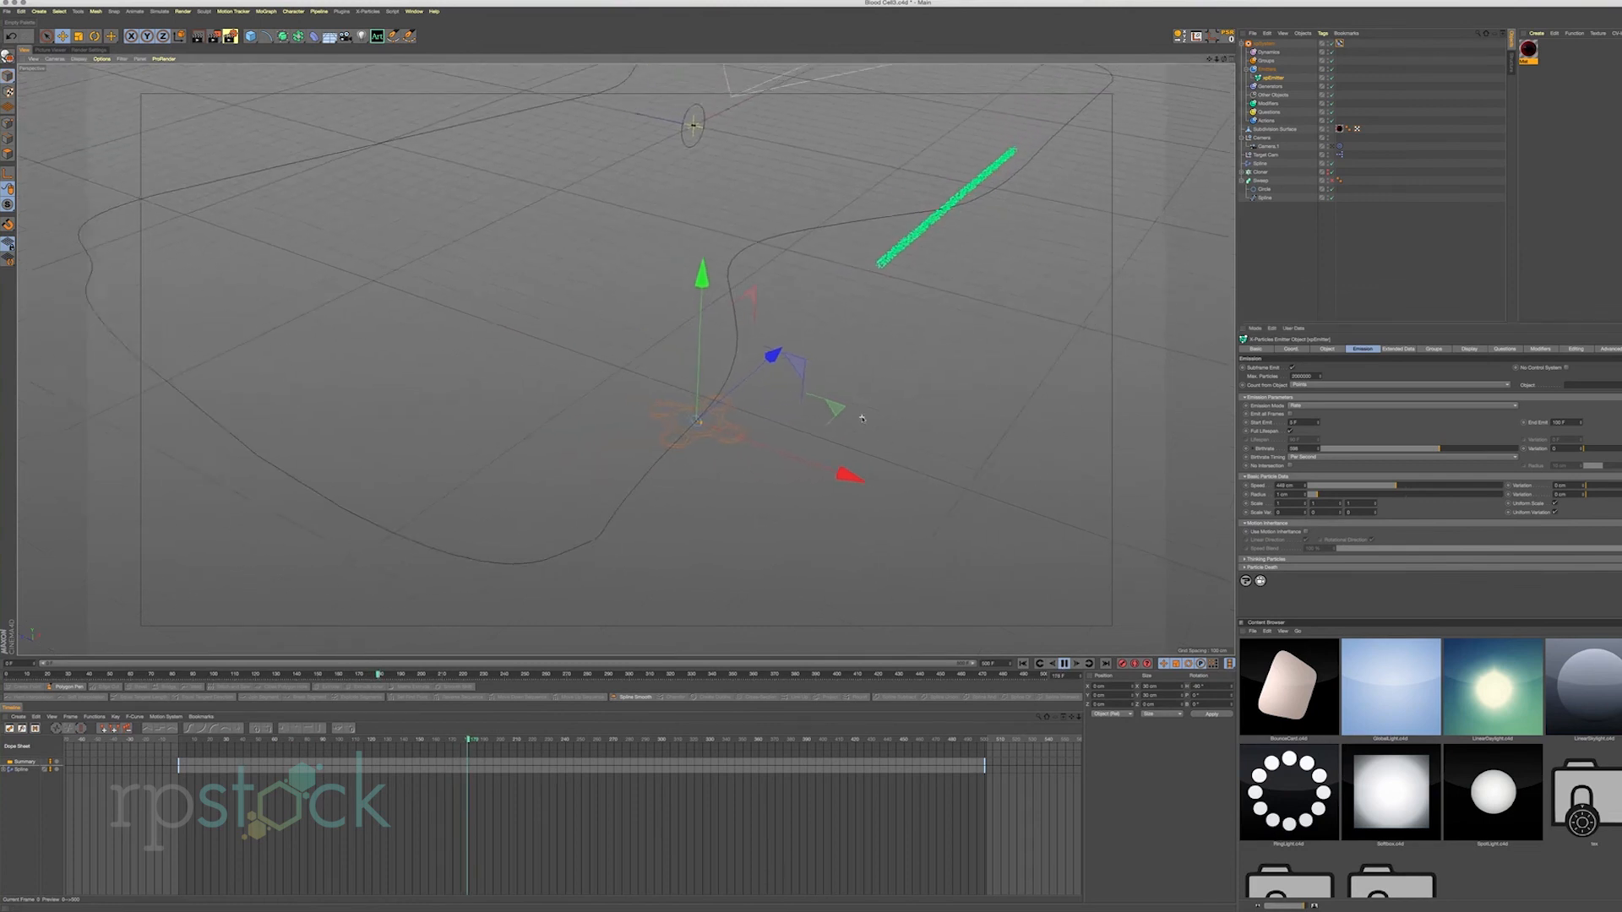
drag(1397, 486, 1512, 486)
click(1023, 665)
click(1064, 664)
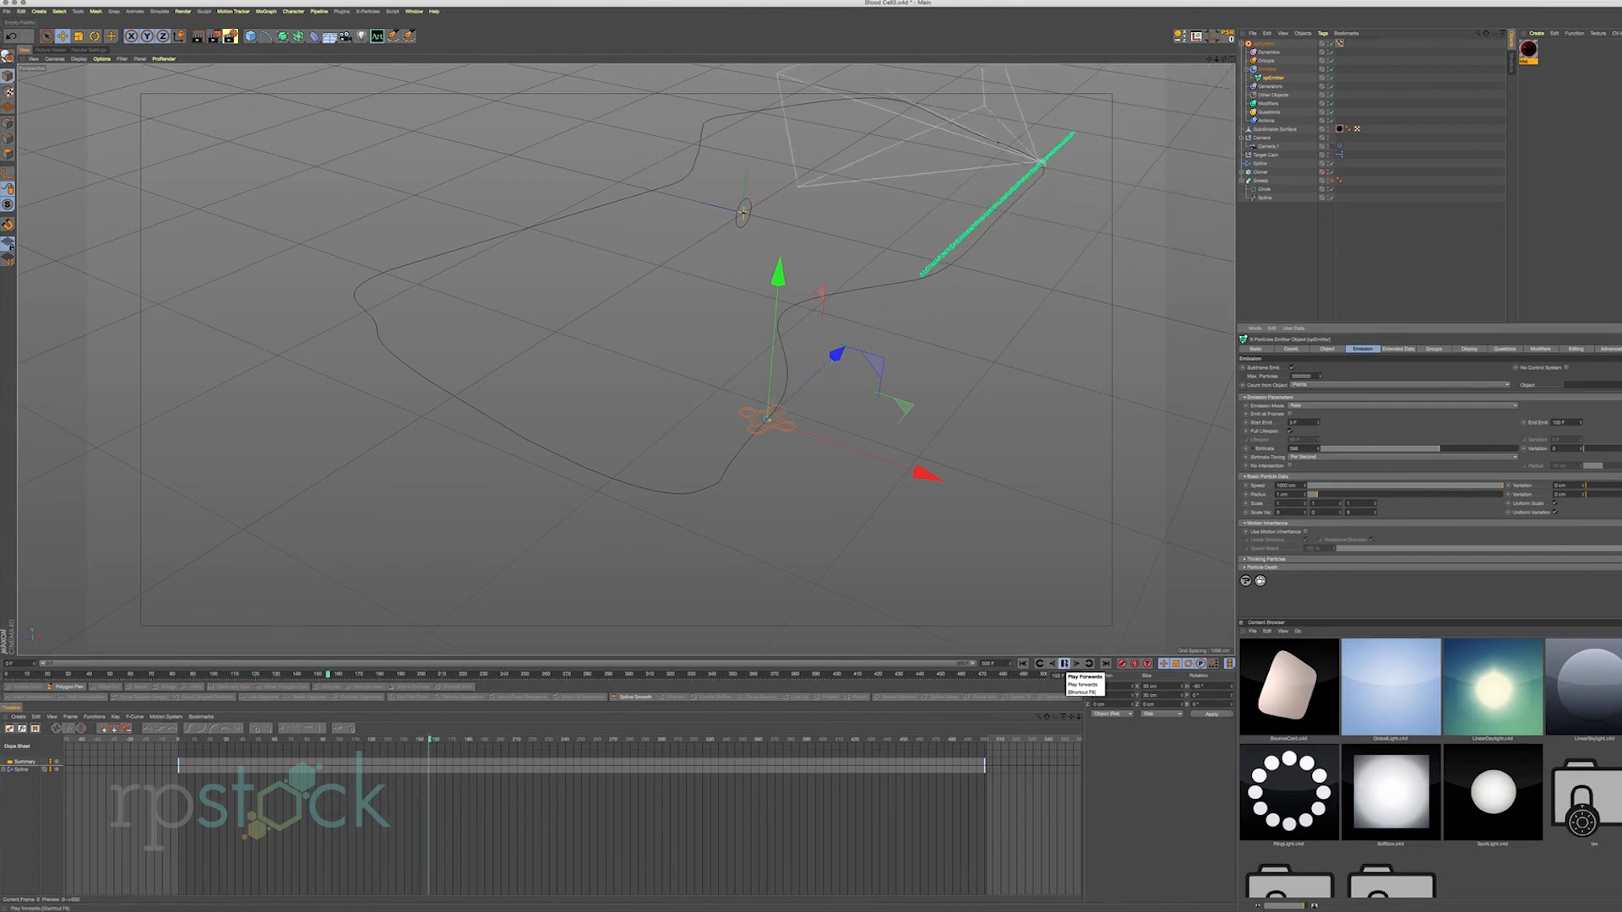
click(1064, 664)
click(1024, 664)
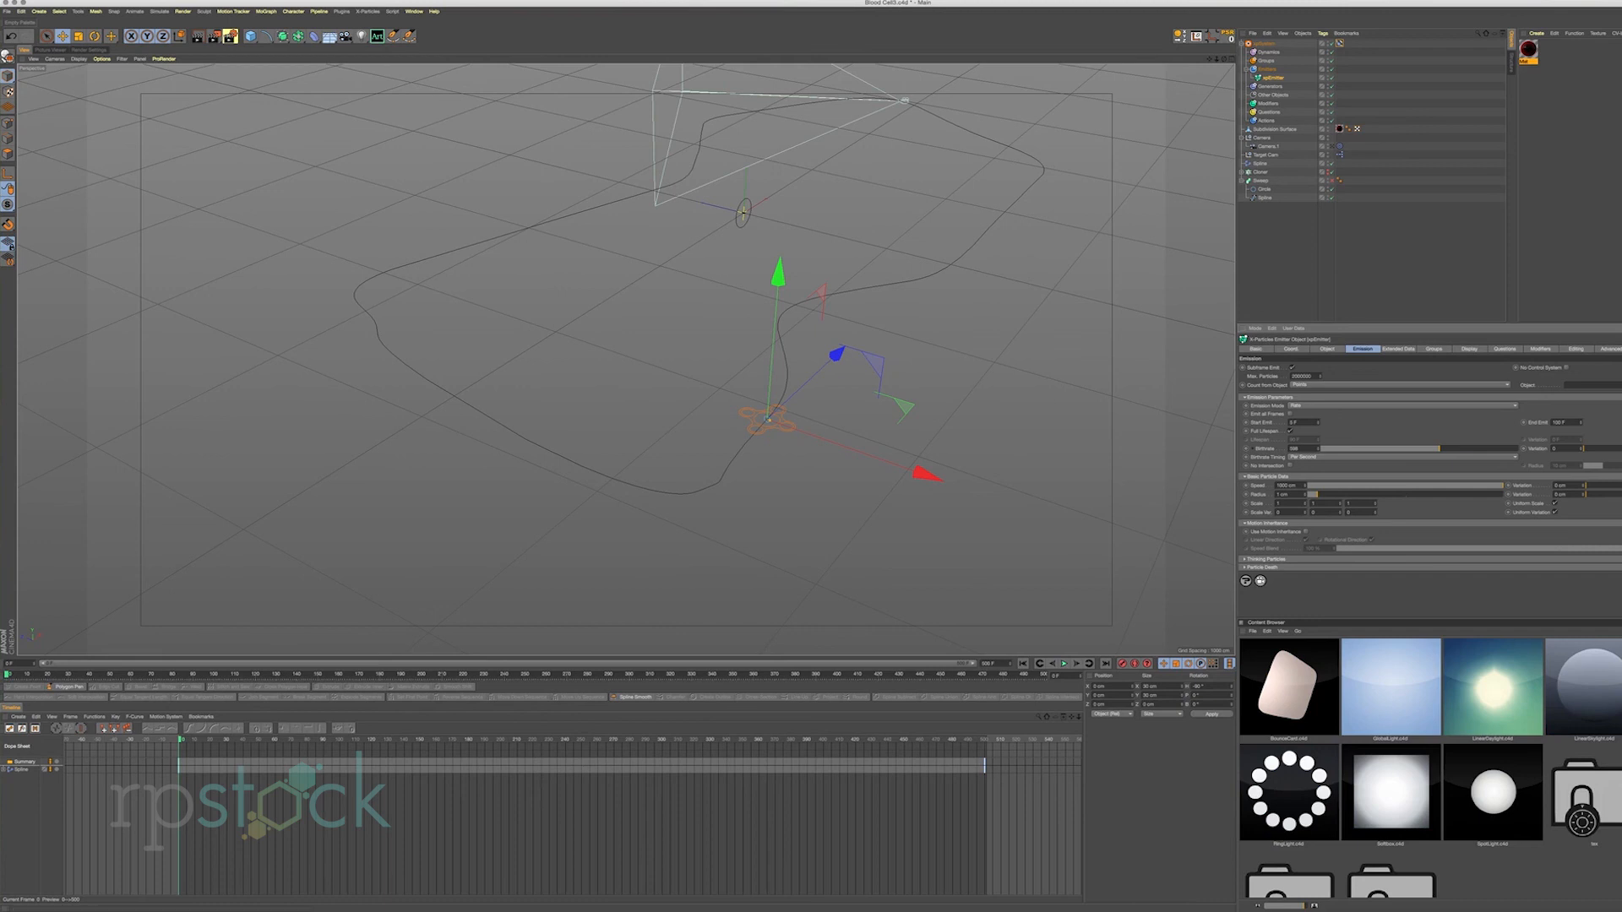
Add a Follow Spline motion modifier linked to the vessel Spline and play back the particles near the emitter.
click(1268, 103)
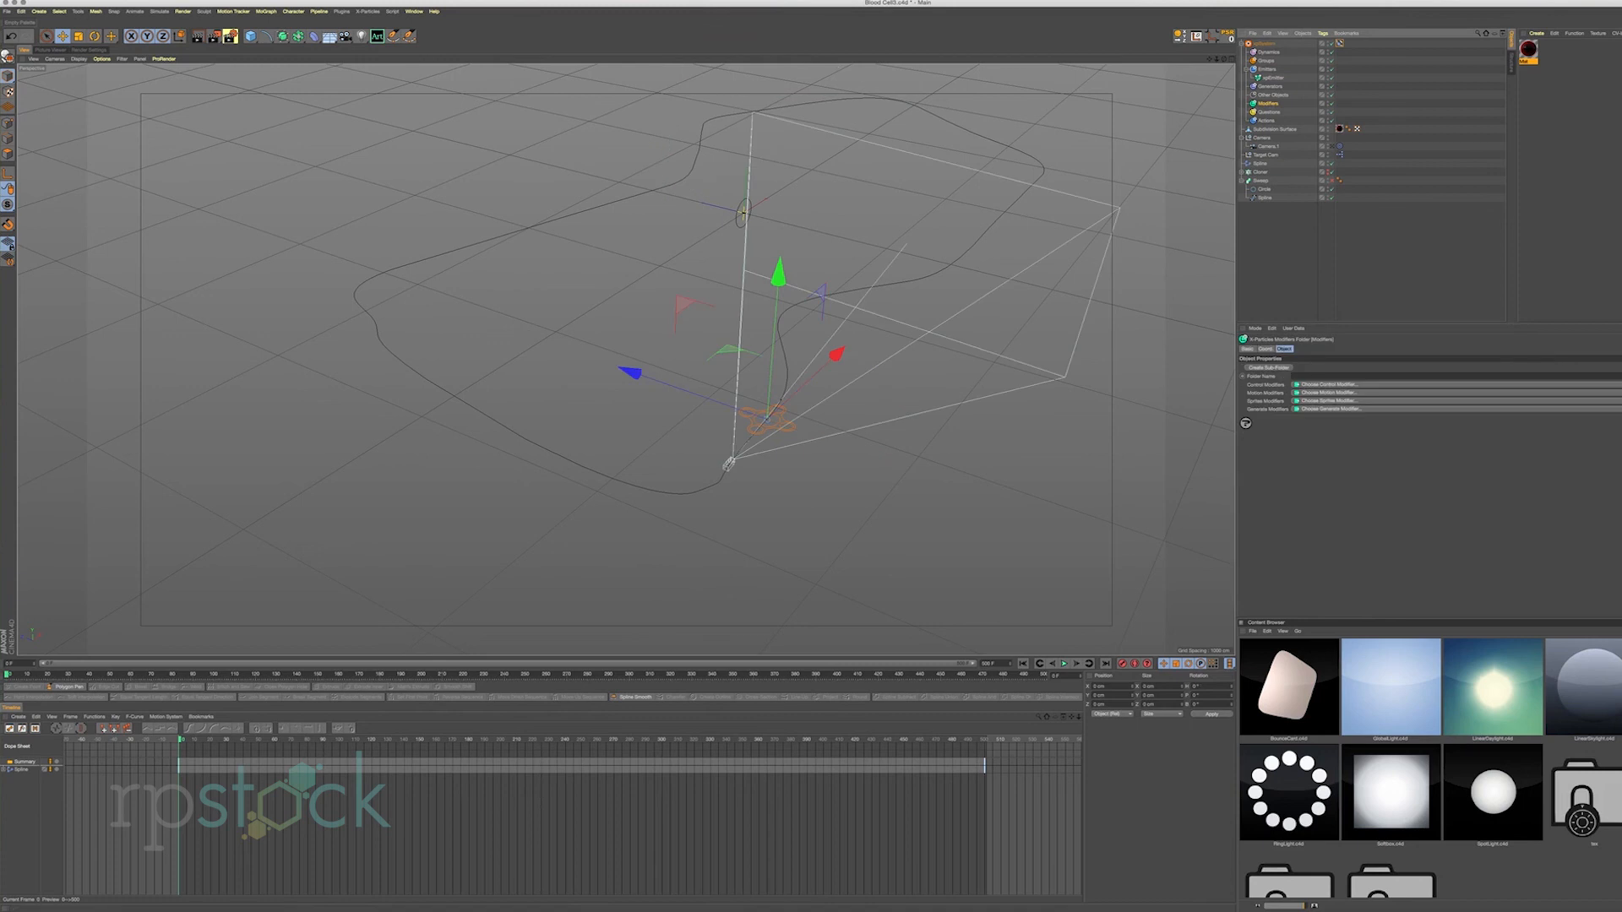
click(1352, 393)
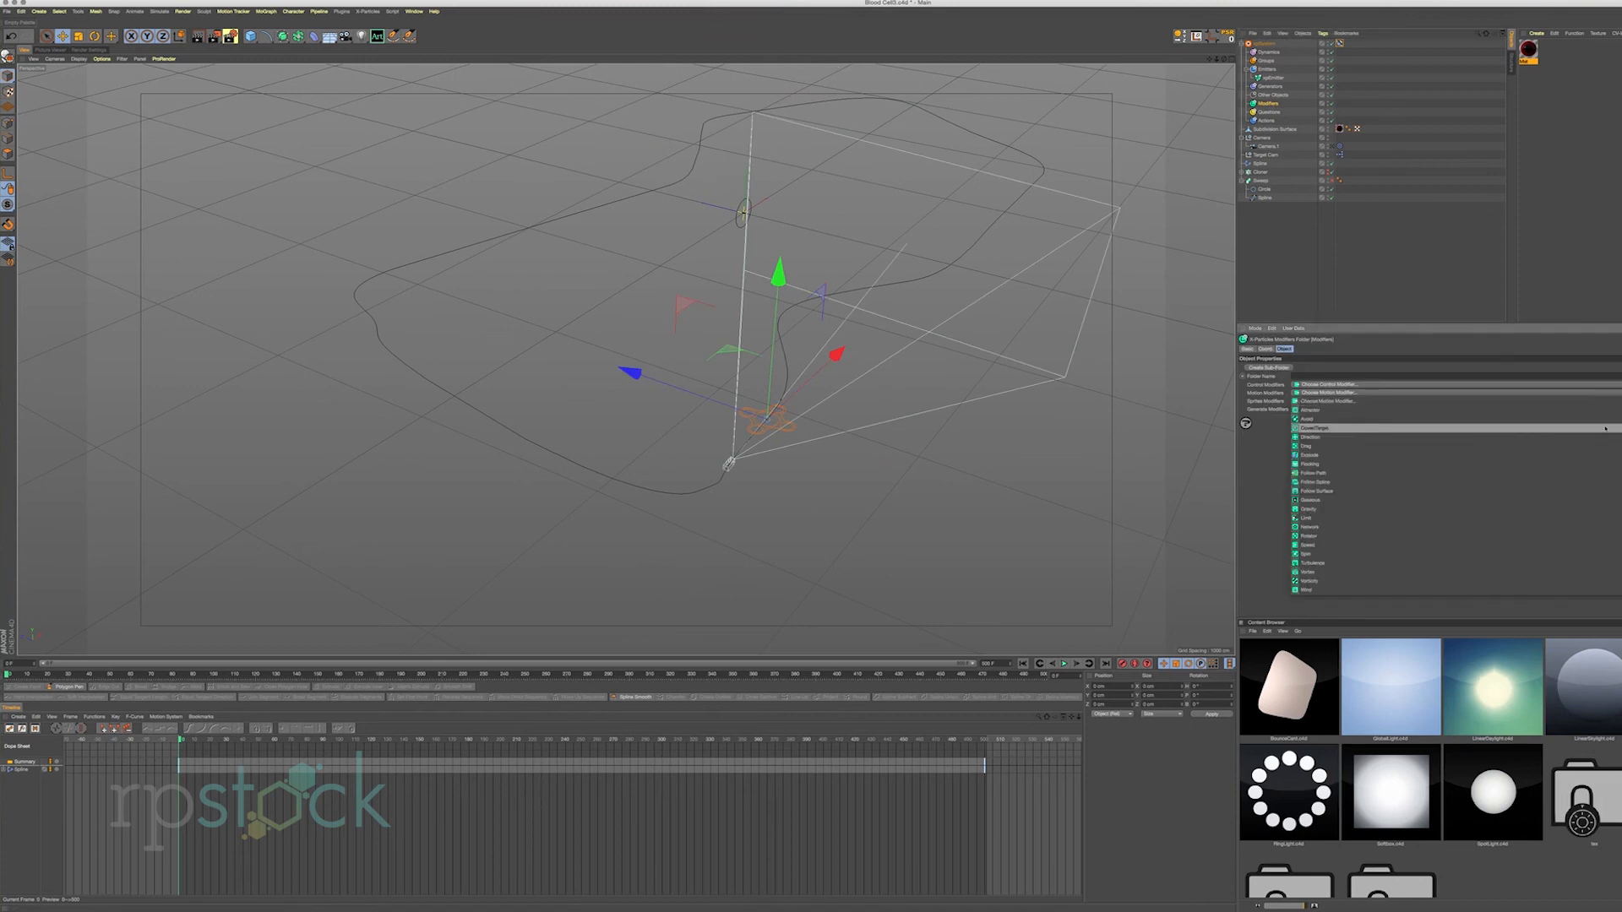
click(1426, 484)
drag(1265, 206, 1334, 388)
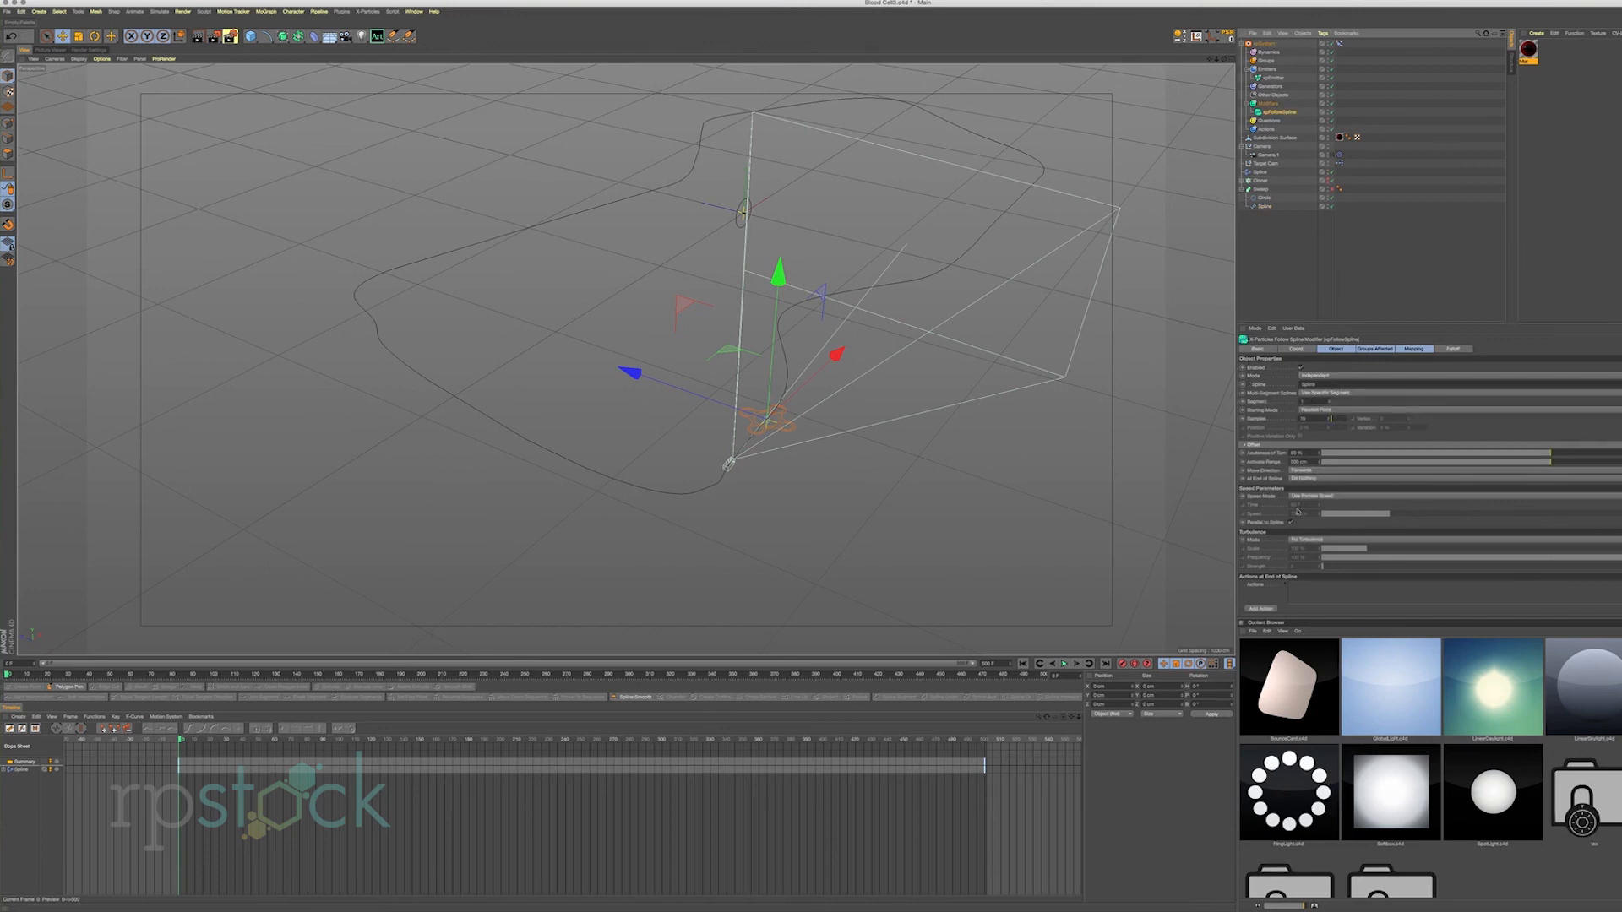
click(1066, 663)
scroll(771, 430, up, 8)
alt+drag(955, 415, 813, 440)
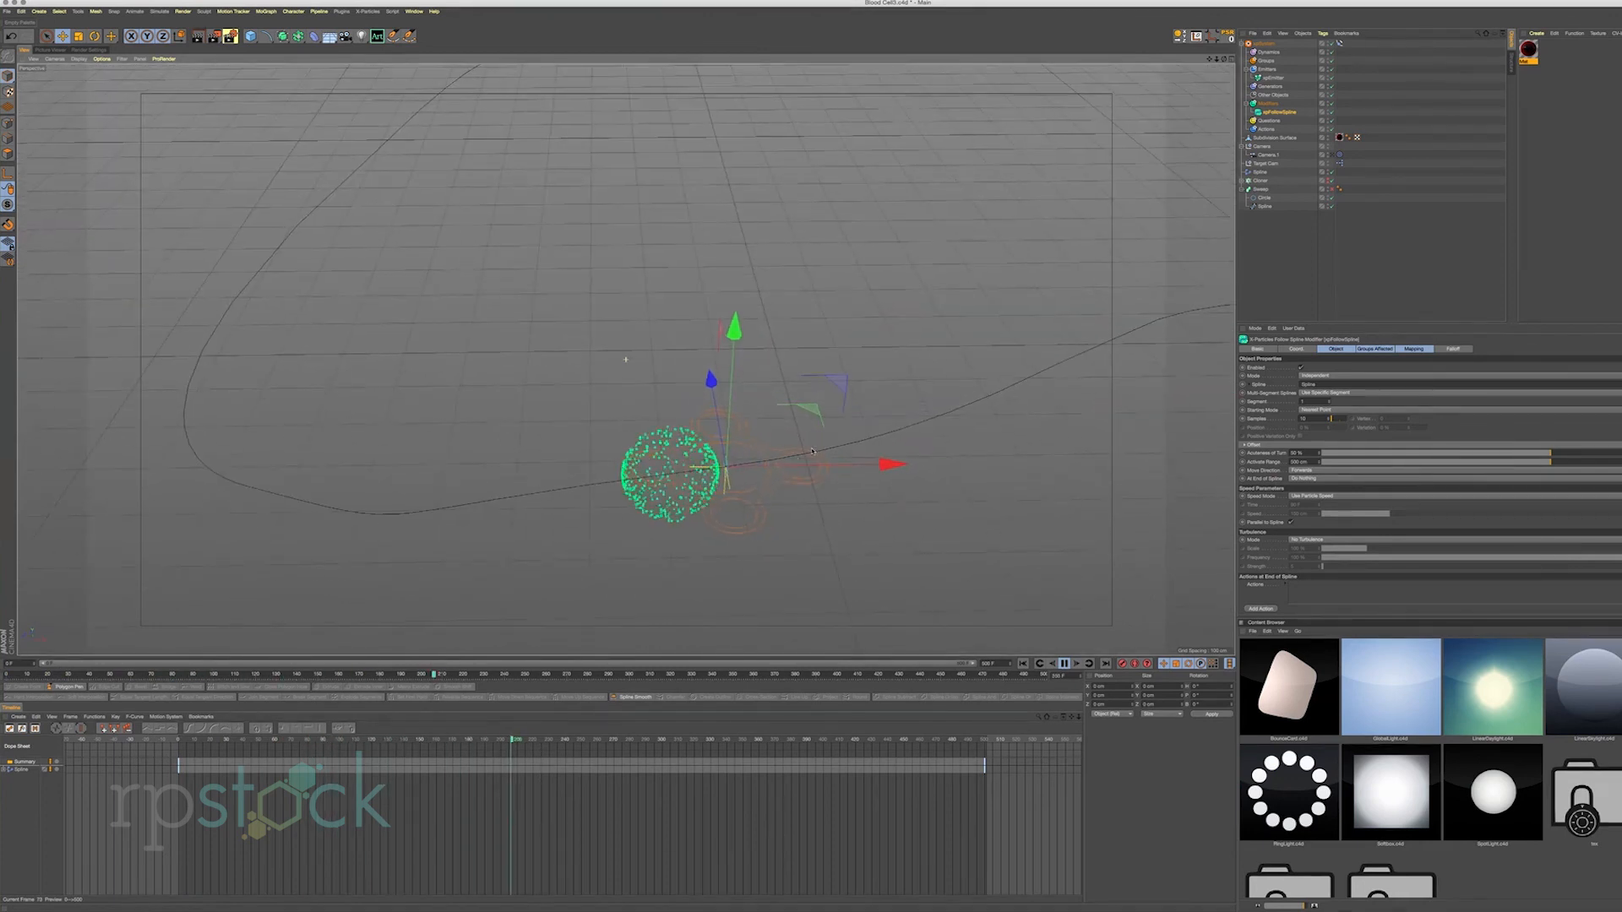
click(1066, 664)
click(1023, 664)
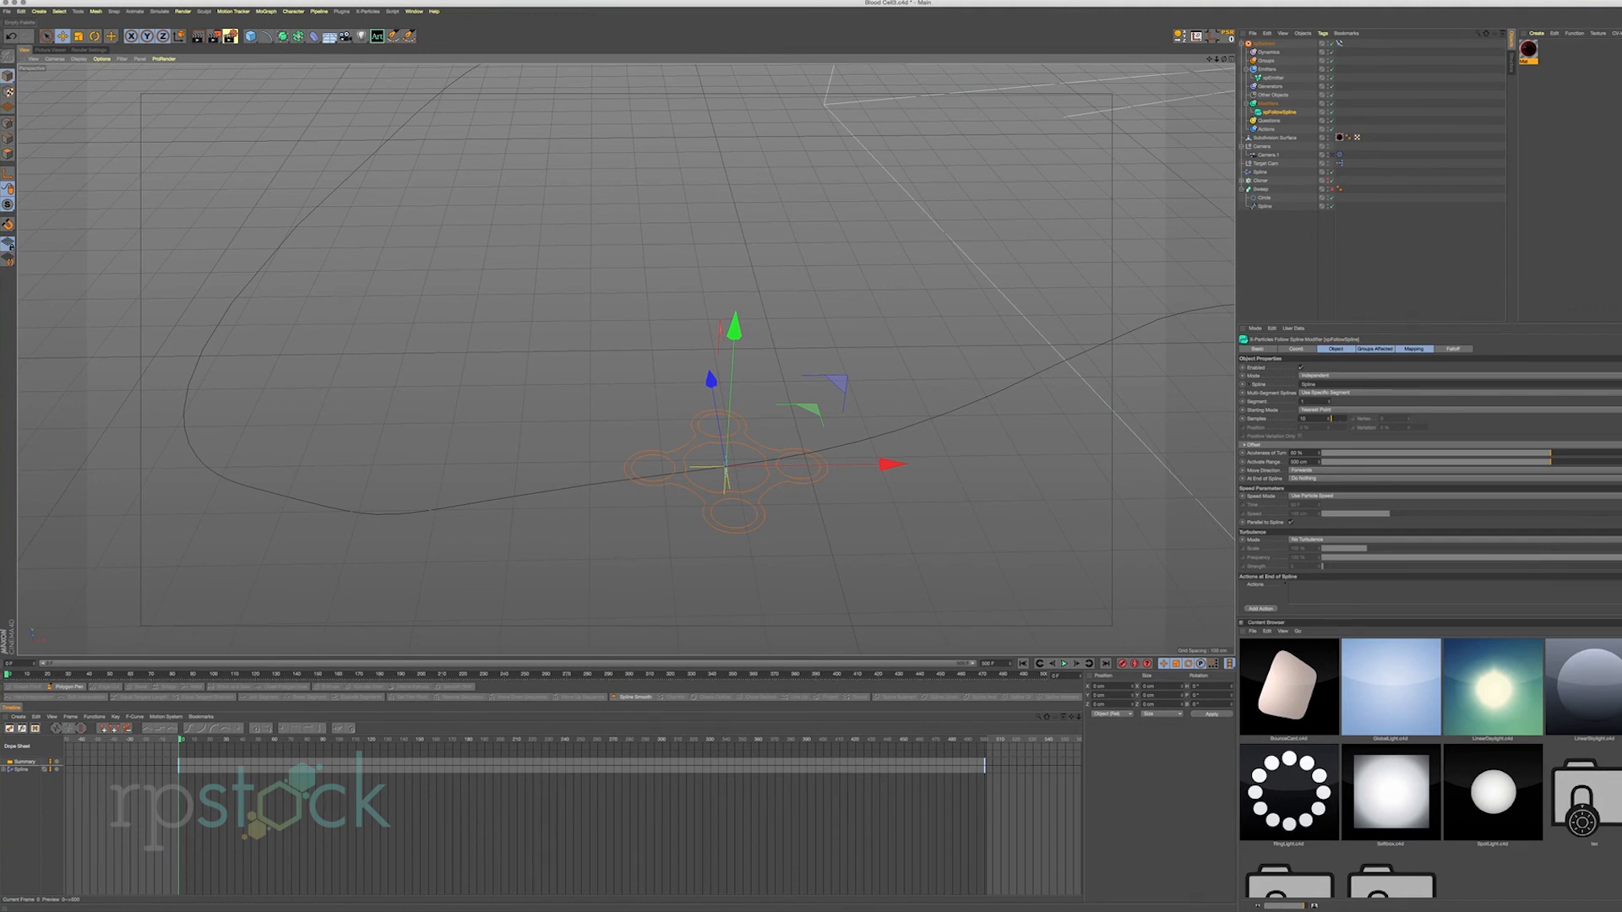
Set Follow Spline to Use Segments in Sequence and Nearest Vertex, raise turn acuteness, shorten the activation range, and preview the flow.
click(1349, 392)
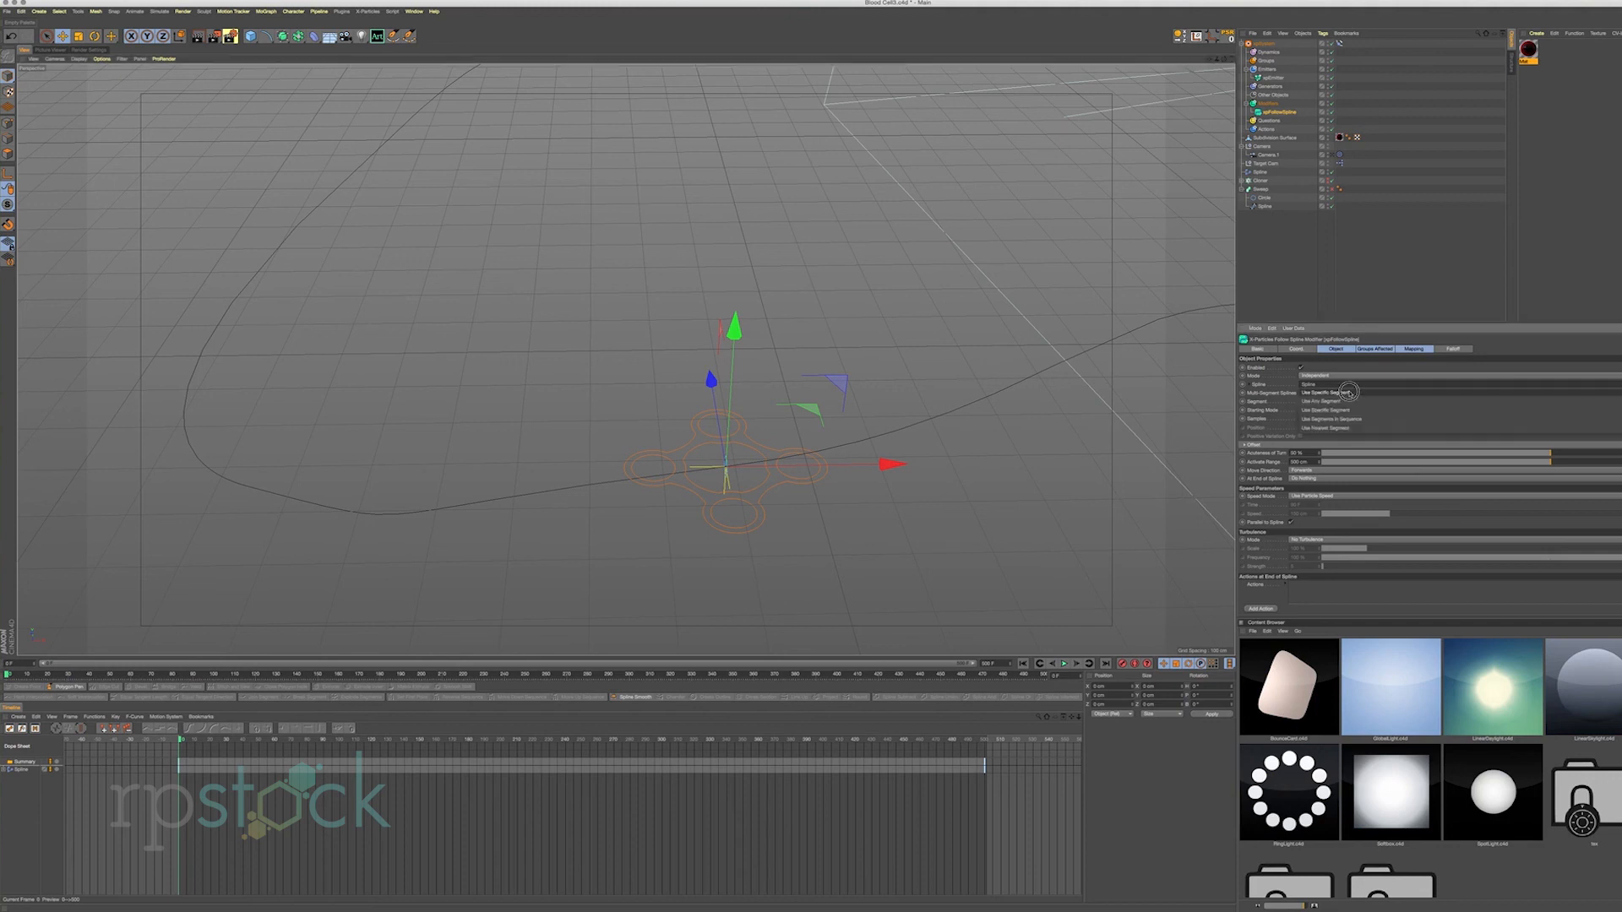
click(1360, 419)
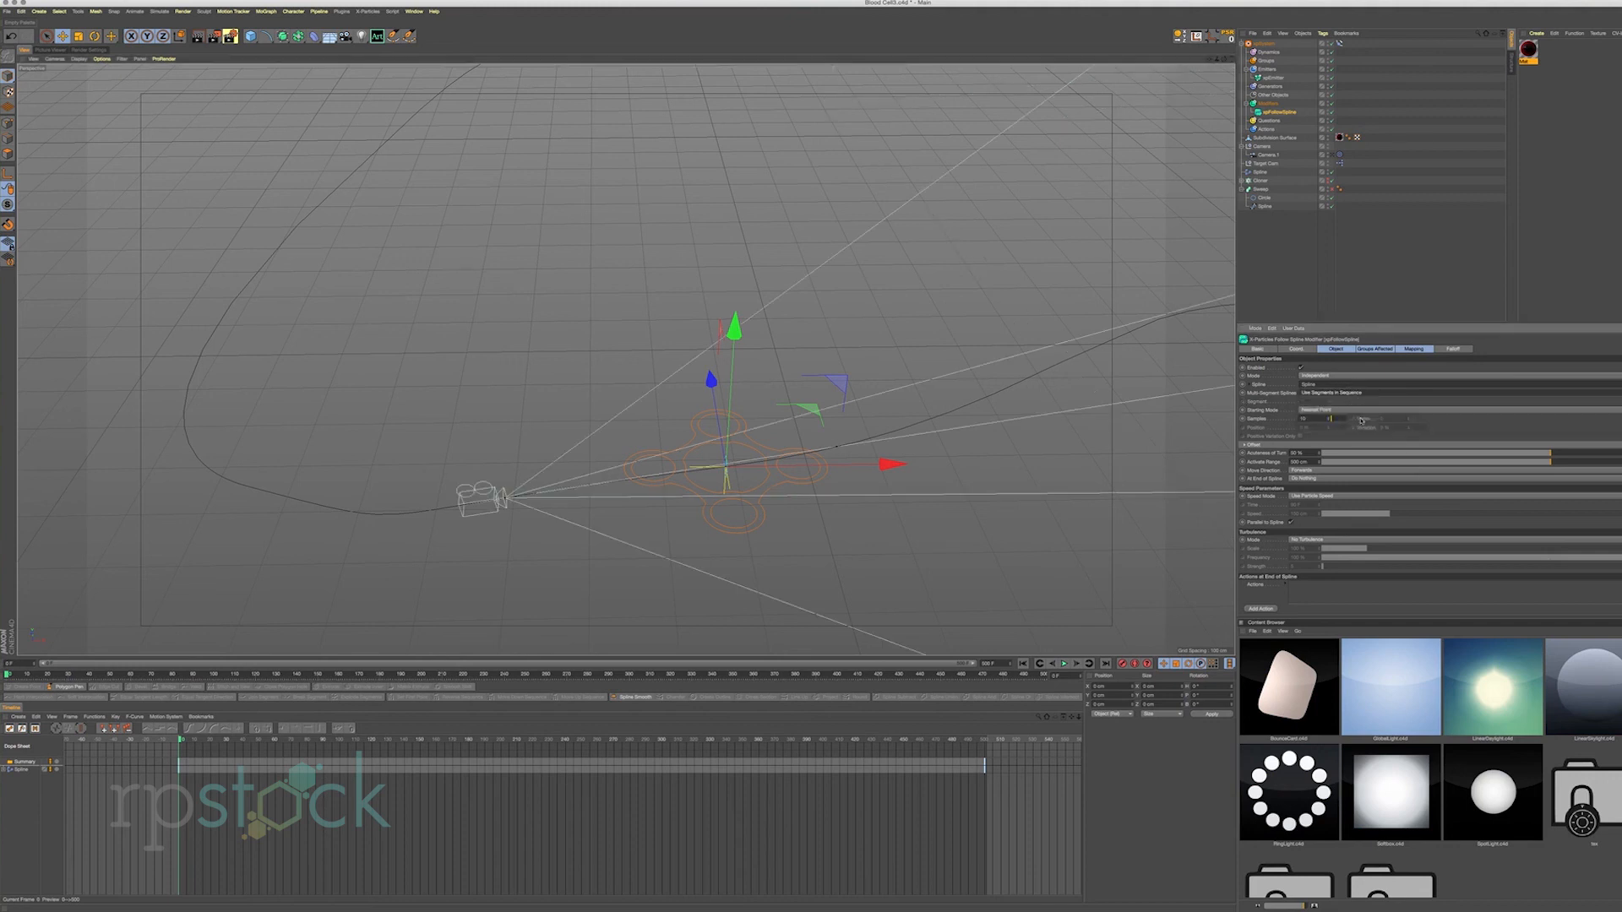
click(1352, 411)
click(1358, 429)
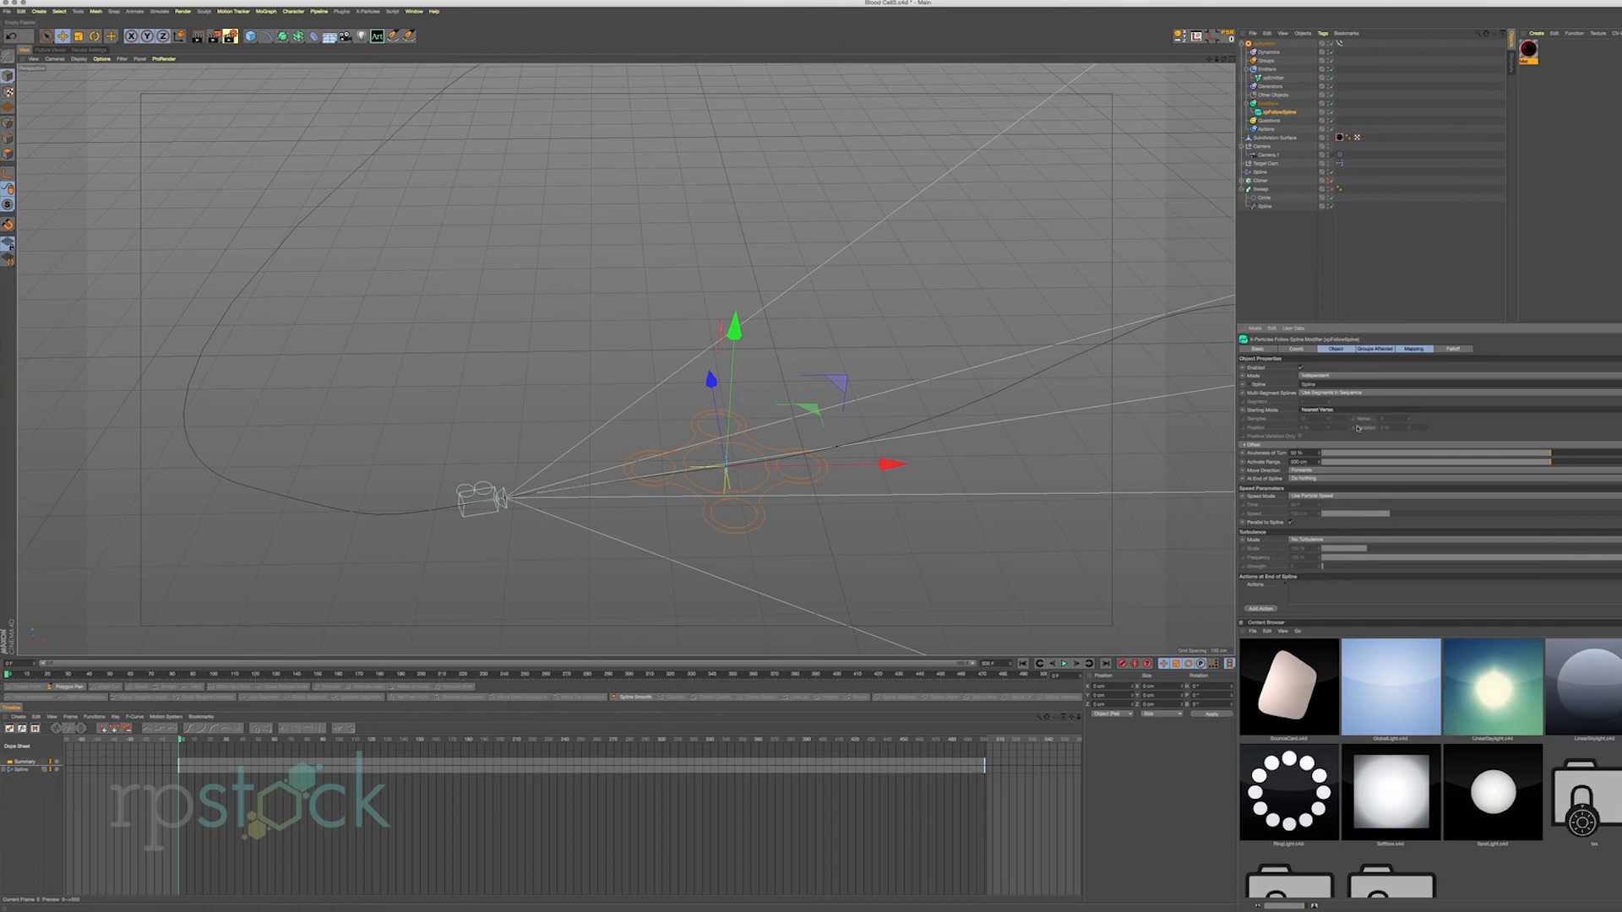
drag(1466, 453, 1621, 453)
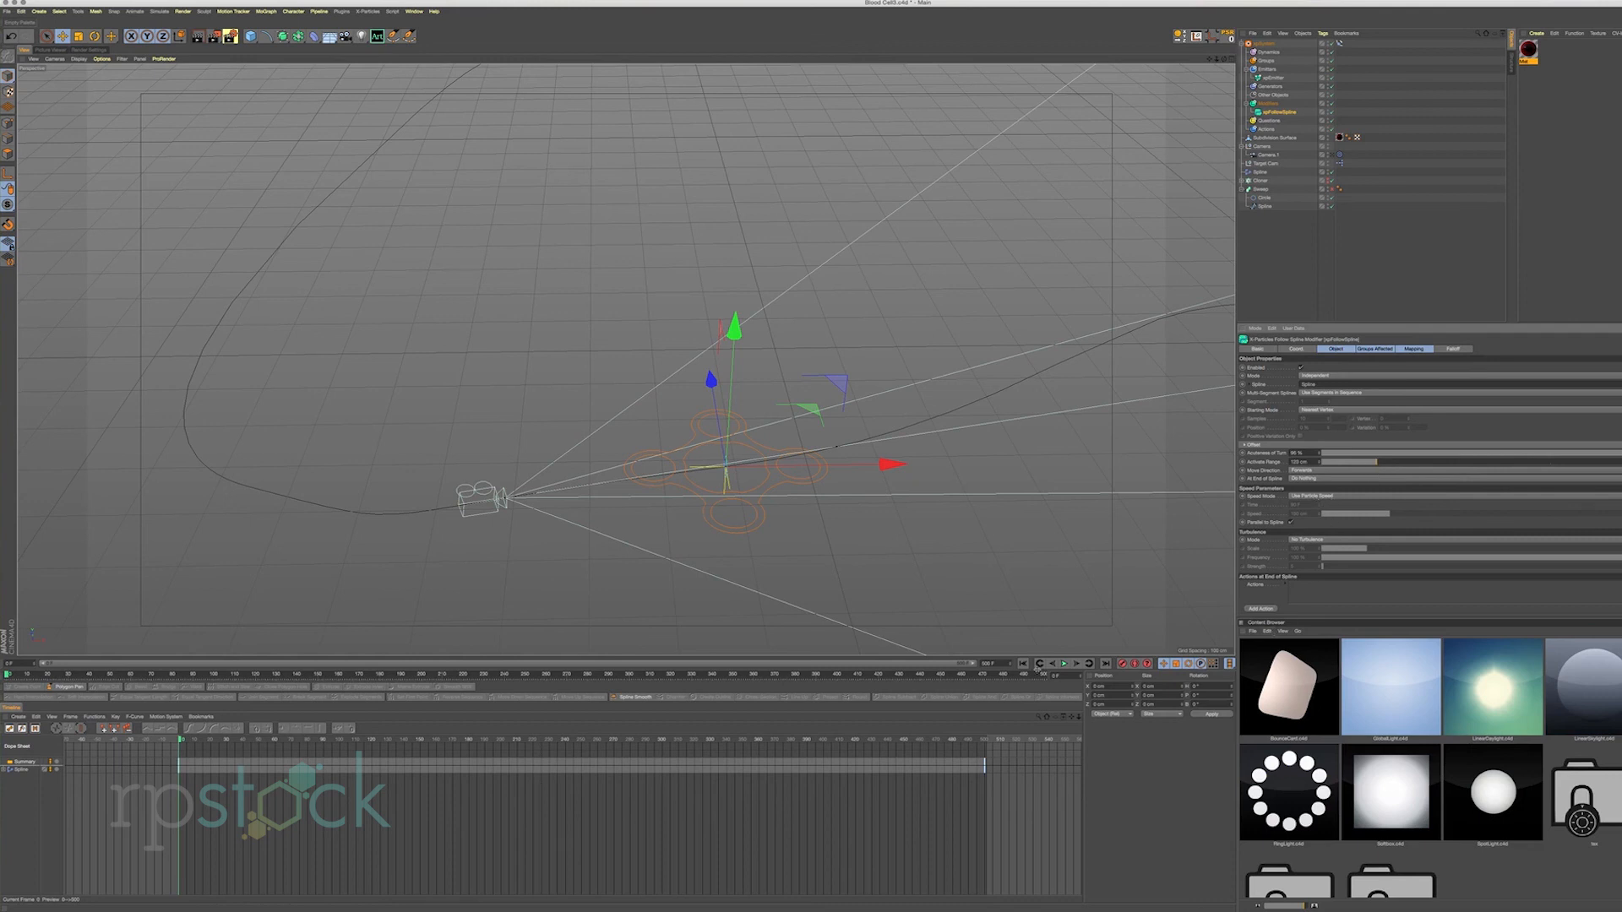
click(1064, 664)
scroll(967, 413, down, 6)
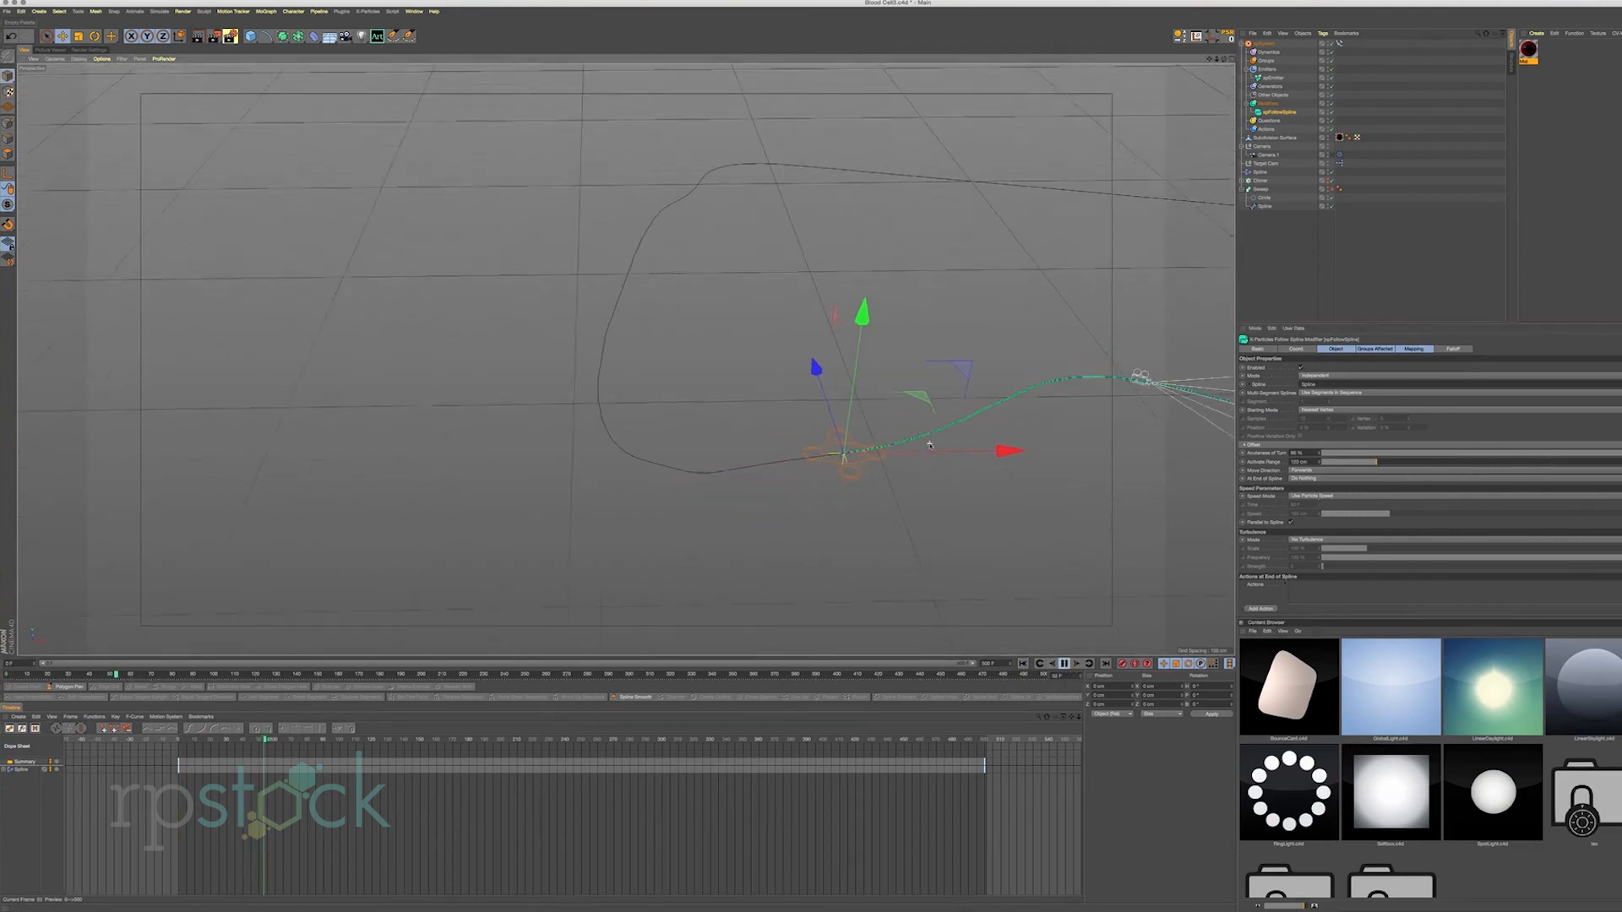
alt+middle_drag(967, 413, 393, 448)
scroll(1000, 519, down, 5)
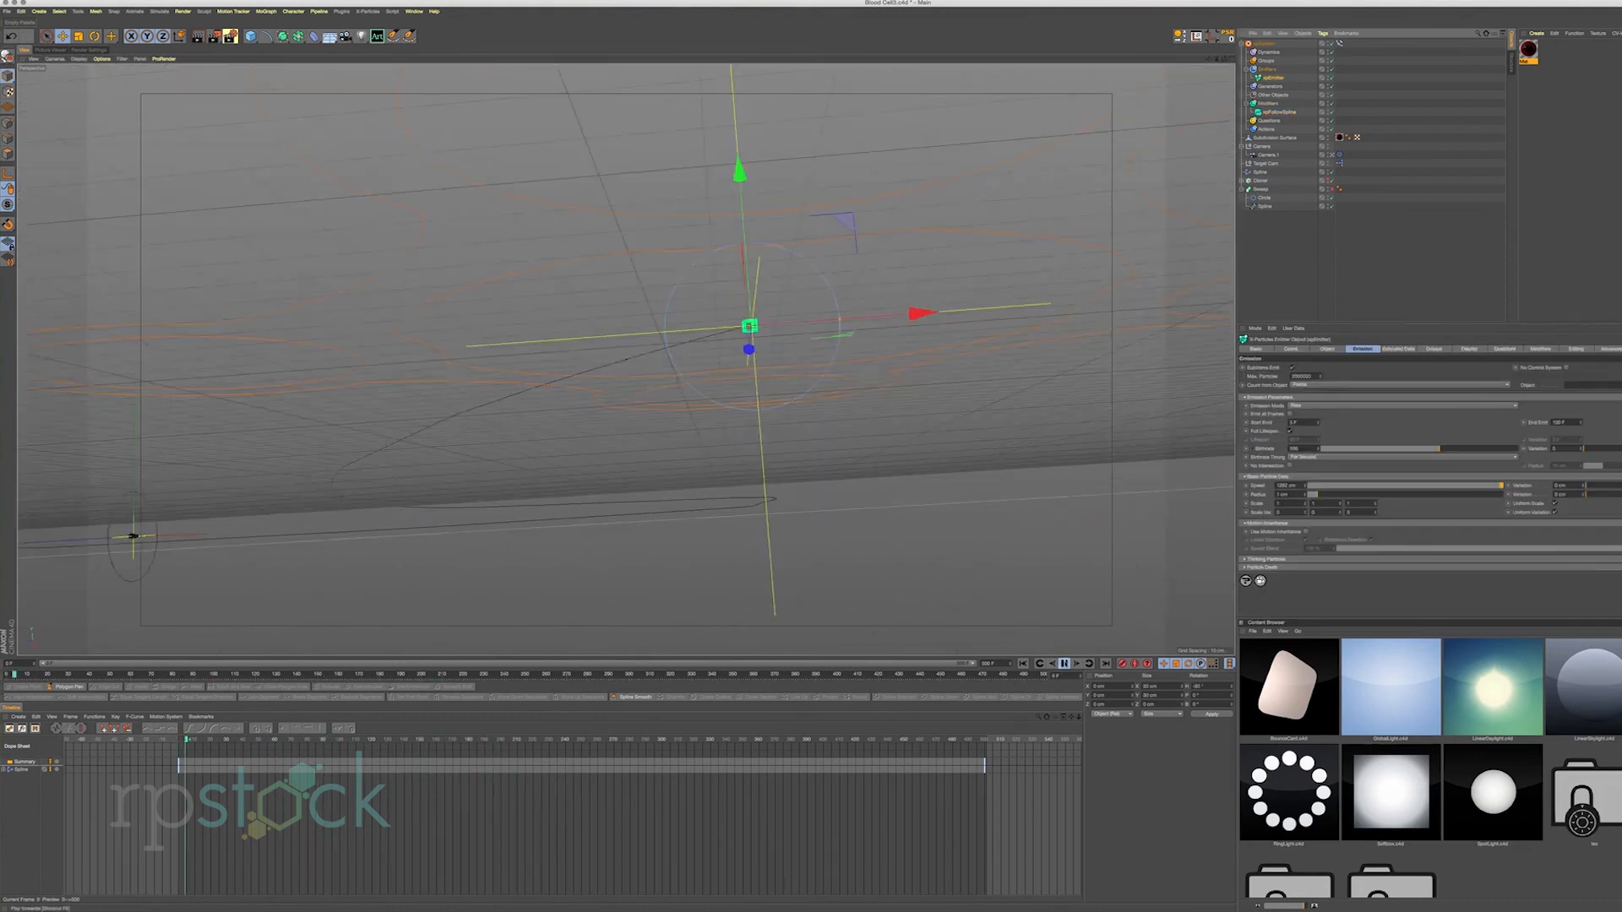
click(1067, 664)
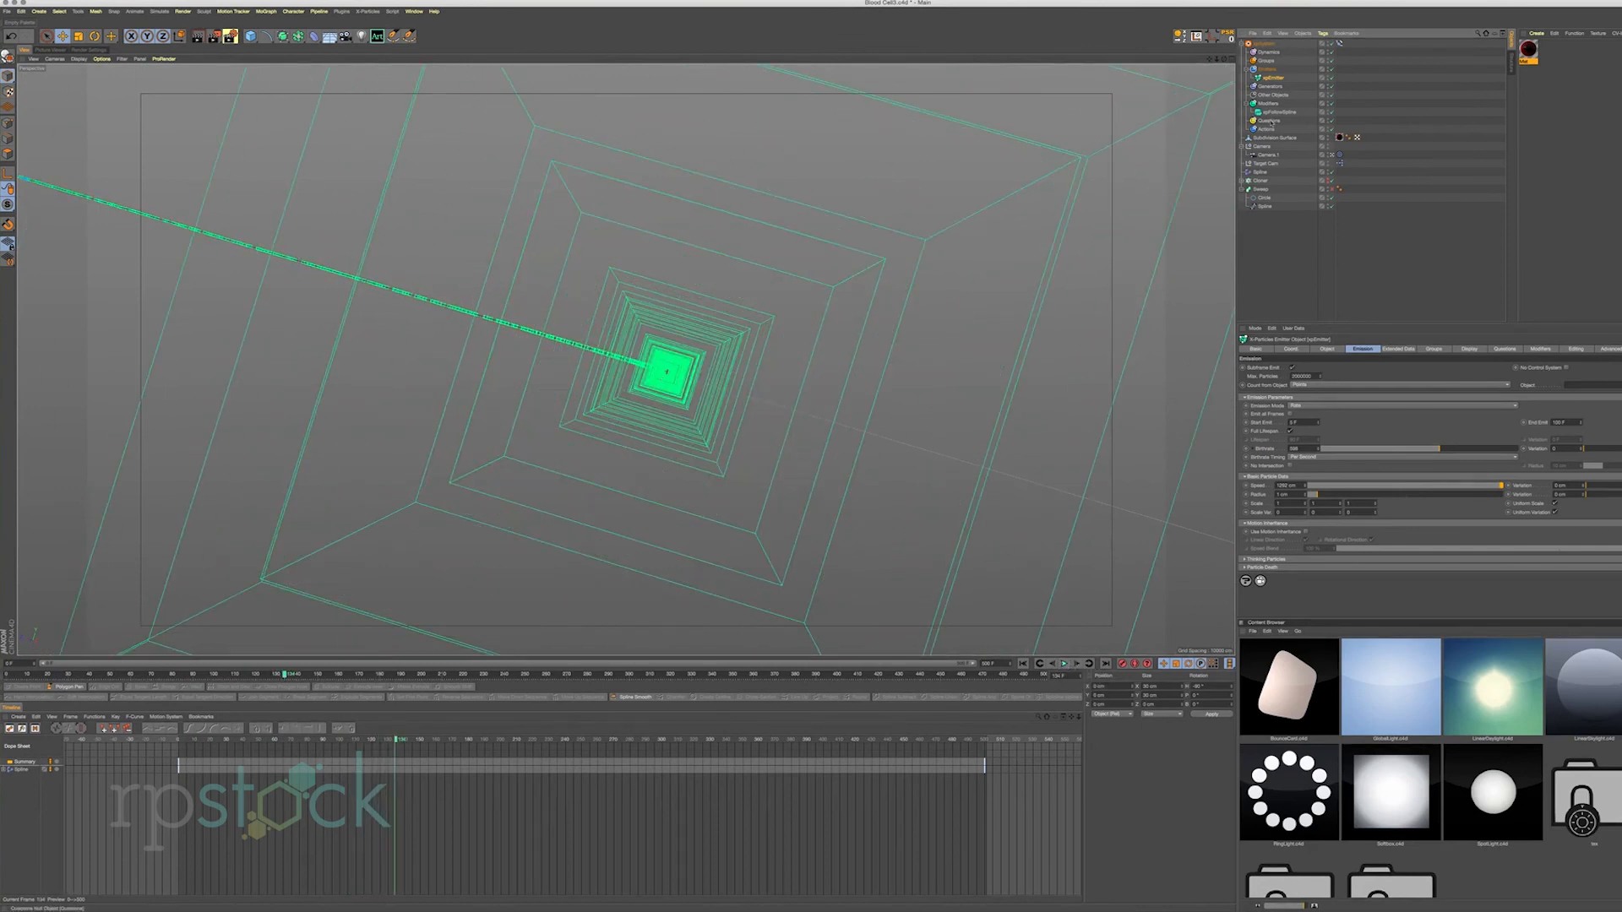
Add an Offset Vary amount to the Follow Spline modifier to spread particles around the spline, and replay the camera view.
click(1277, 113)
click(1246, 445)
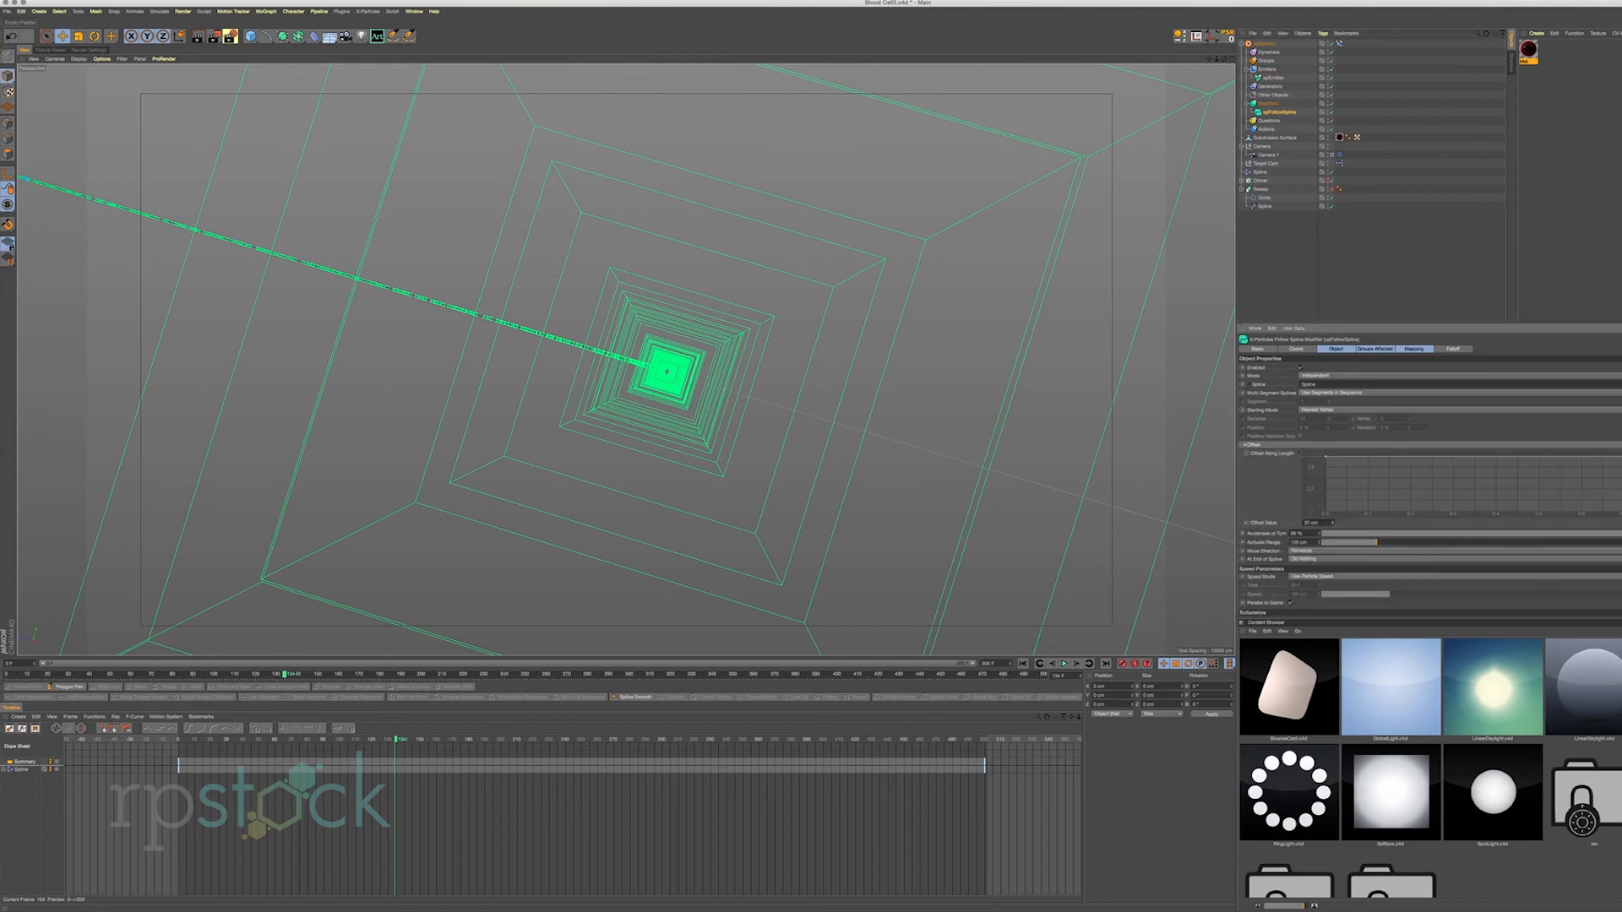
click(1023, 664)
click(1065, 664)
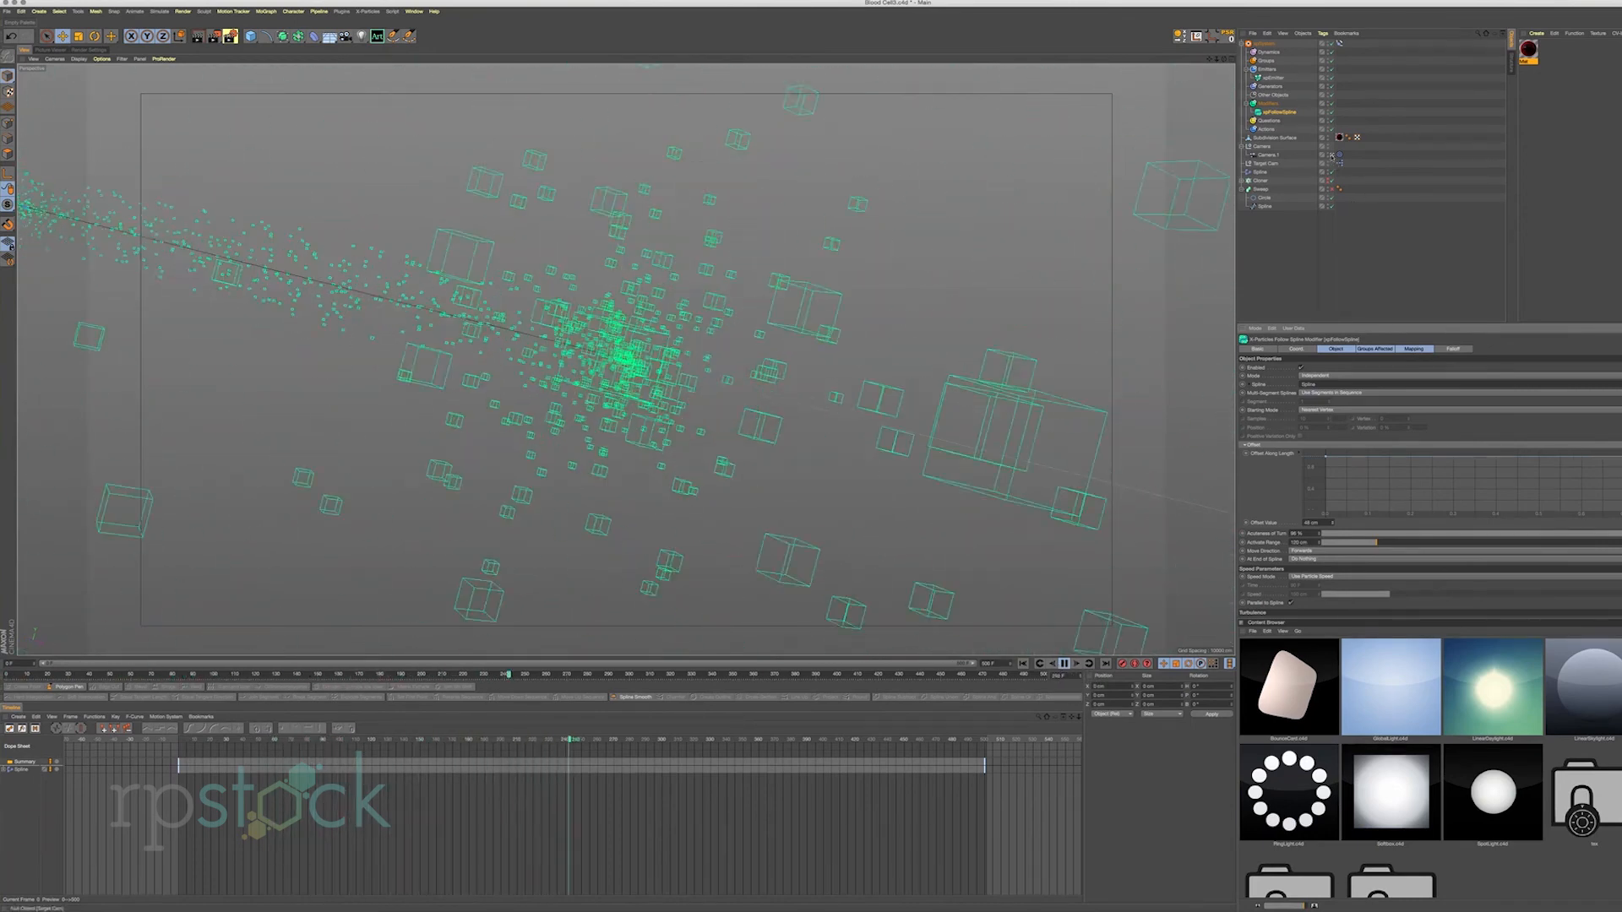
Re-enable the vessel Sweep, turn on Use Rotation in the emitter's Extended Data with Random rotation mode, and replay from the start.
click(1332, 190)
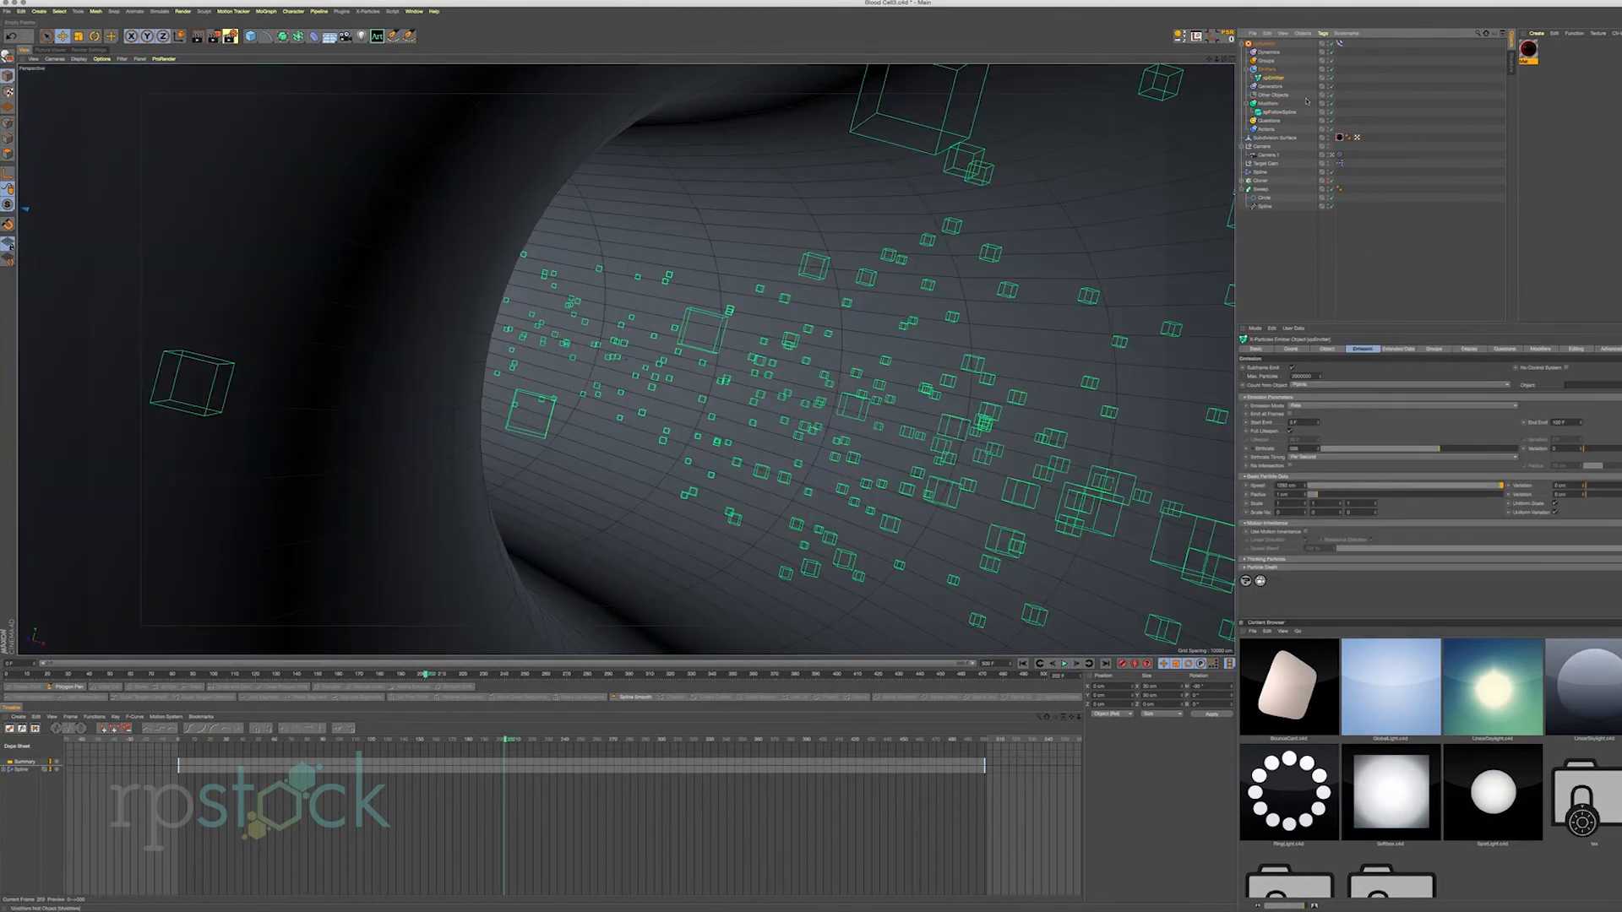
click(1400, 349)
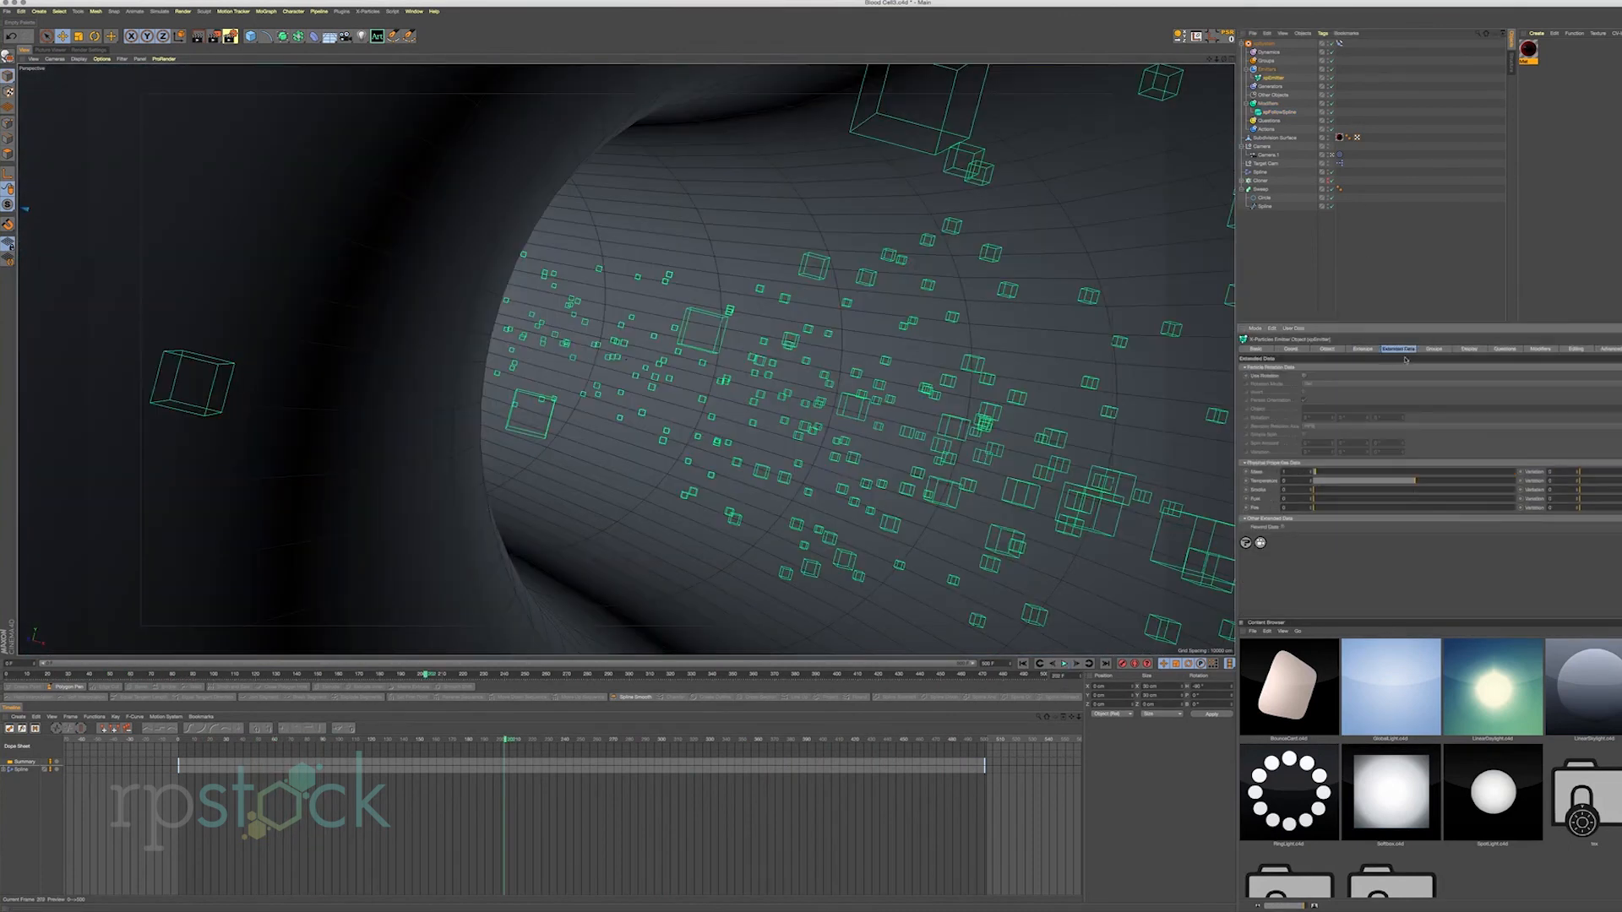
click(1303, 377)
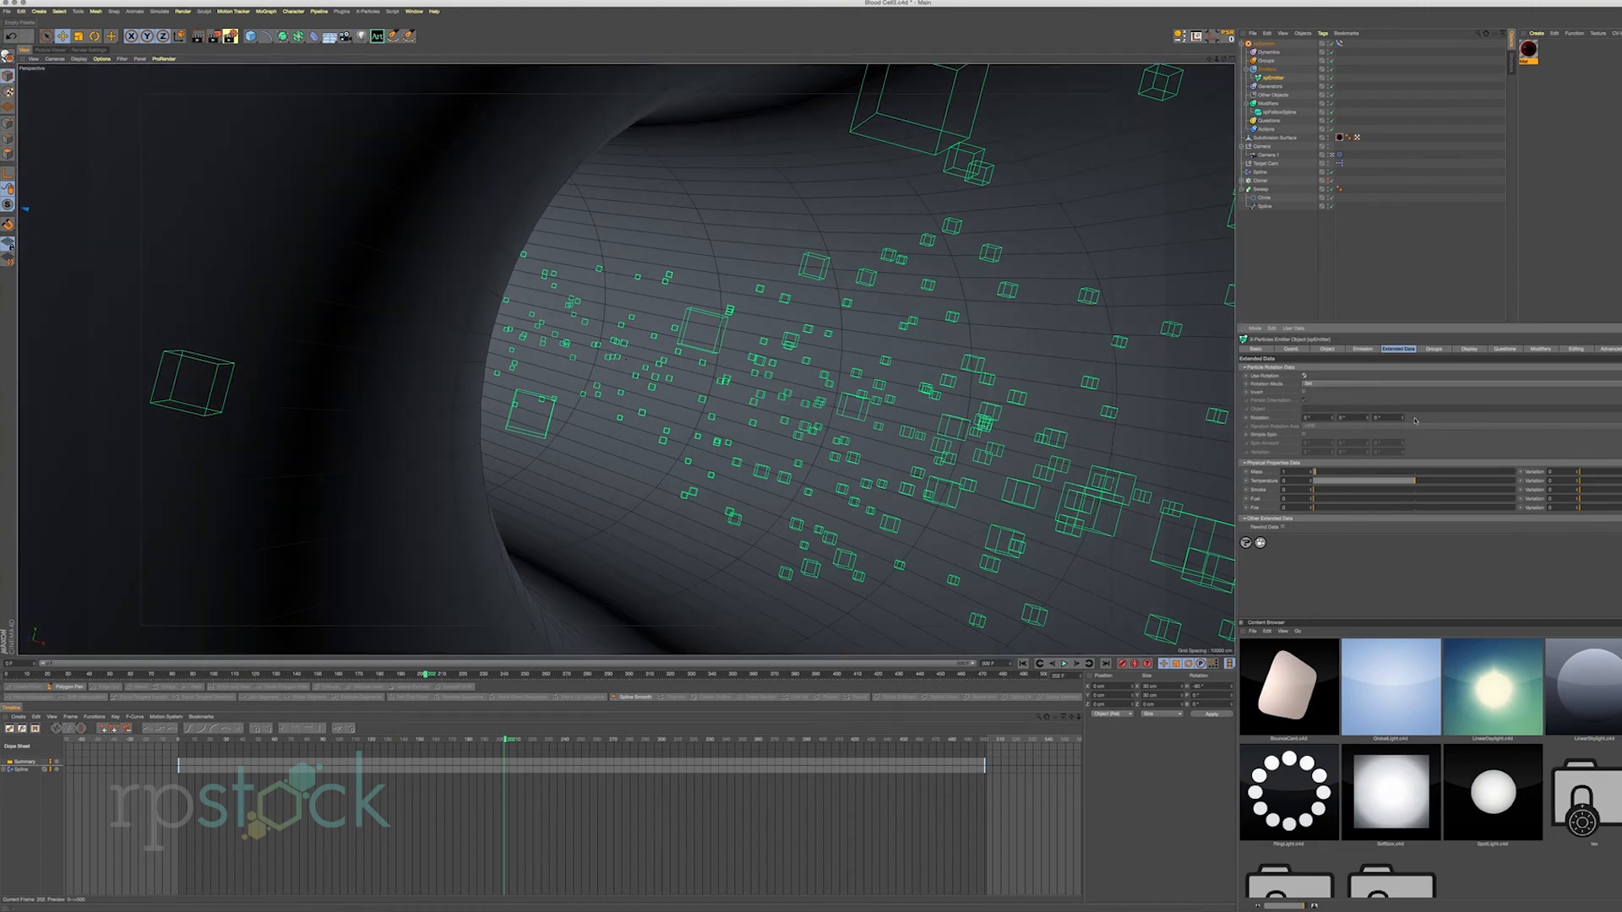
click(1330, 384)
click(1314, 419)
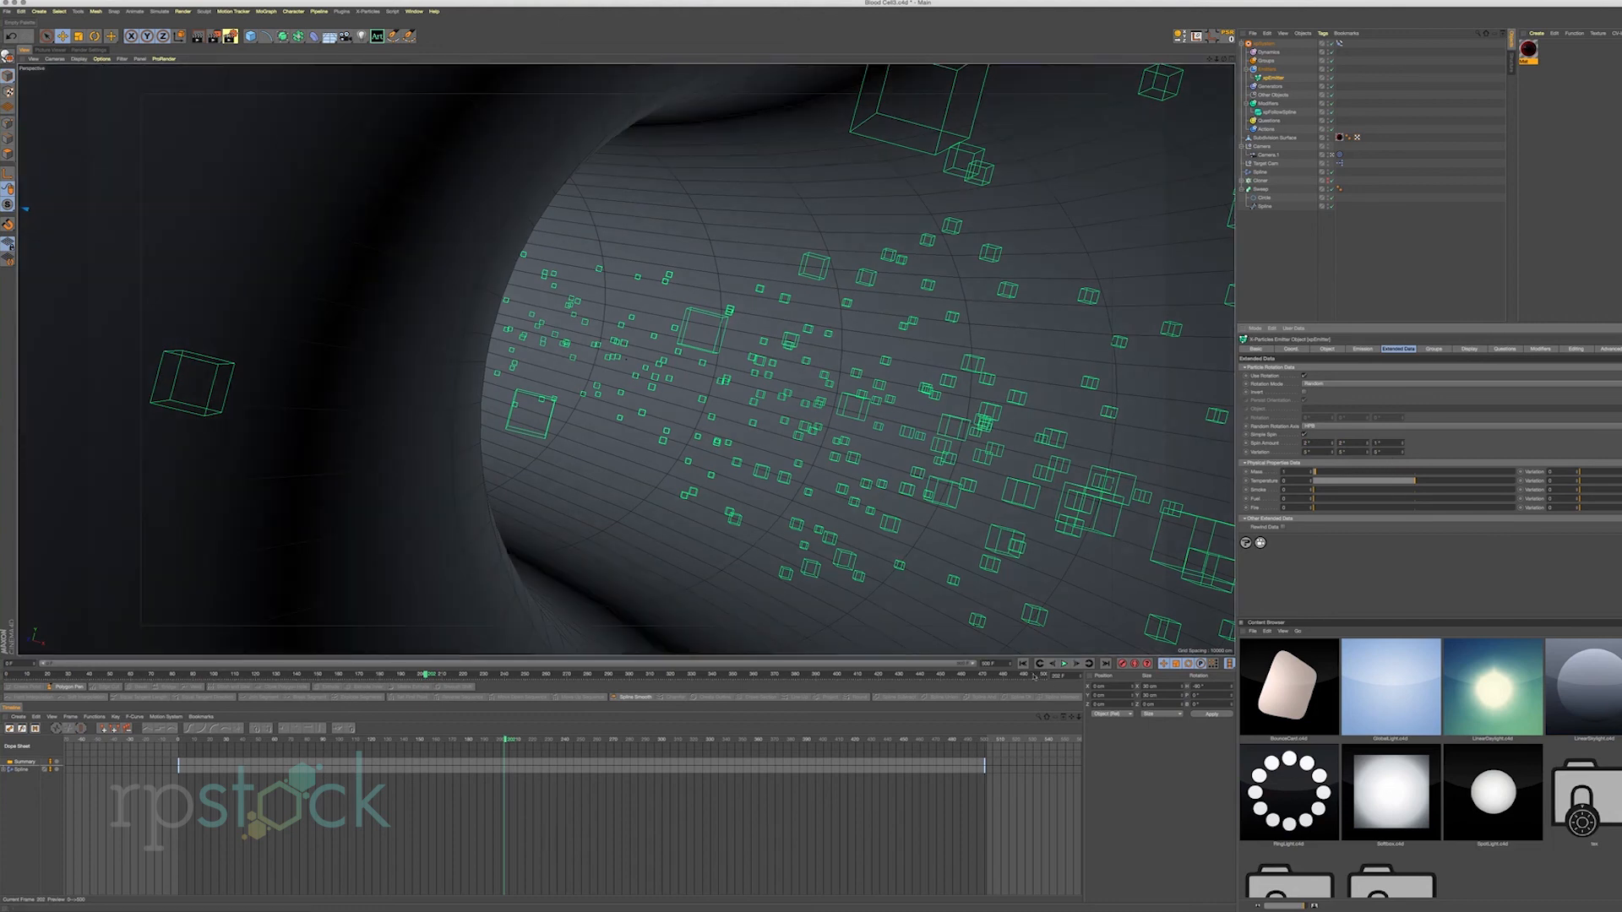
click(1023, 664)
click(1065, 664)
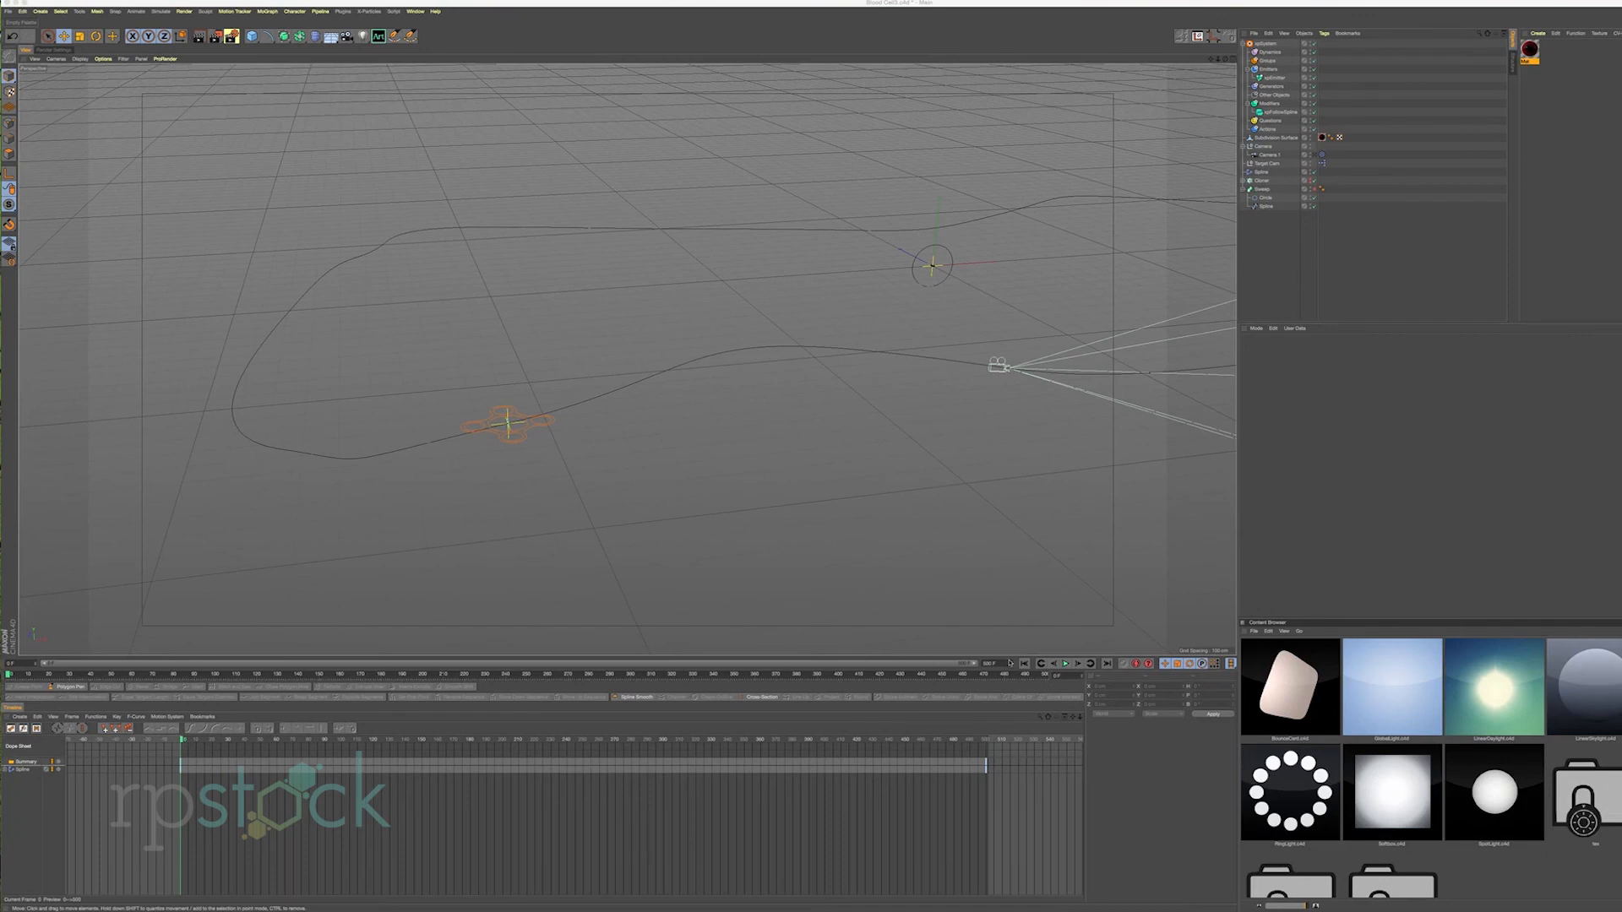
Play back the particle flow from outside the vessel and examine it along the spline and close to the emitter.
click(1065, 664)
scroll(766, 404, down, 6)
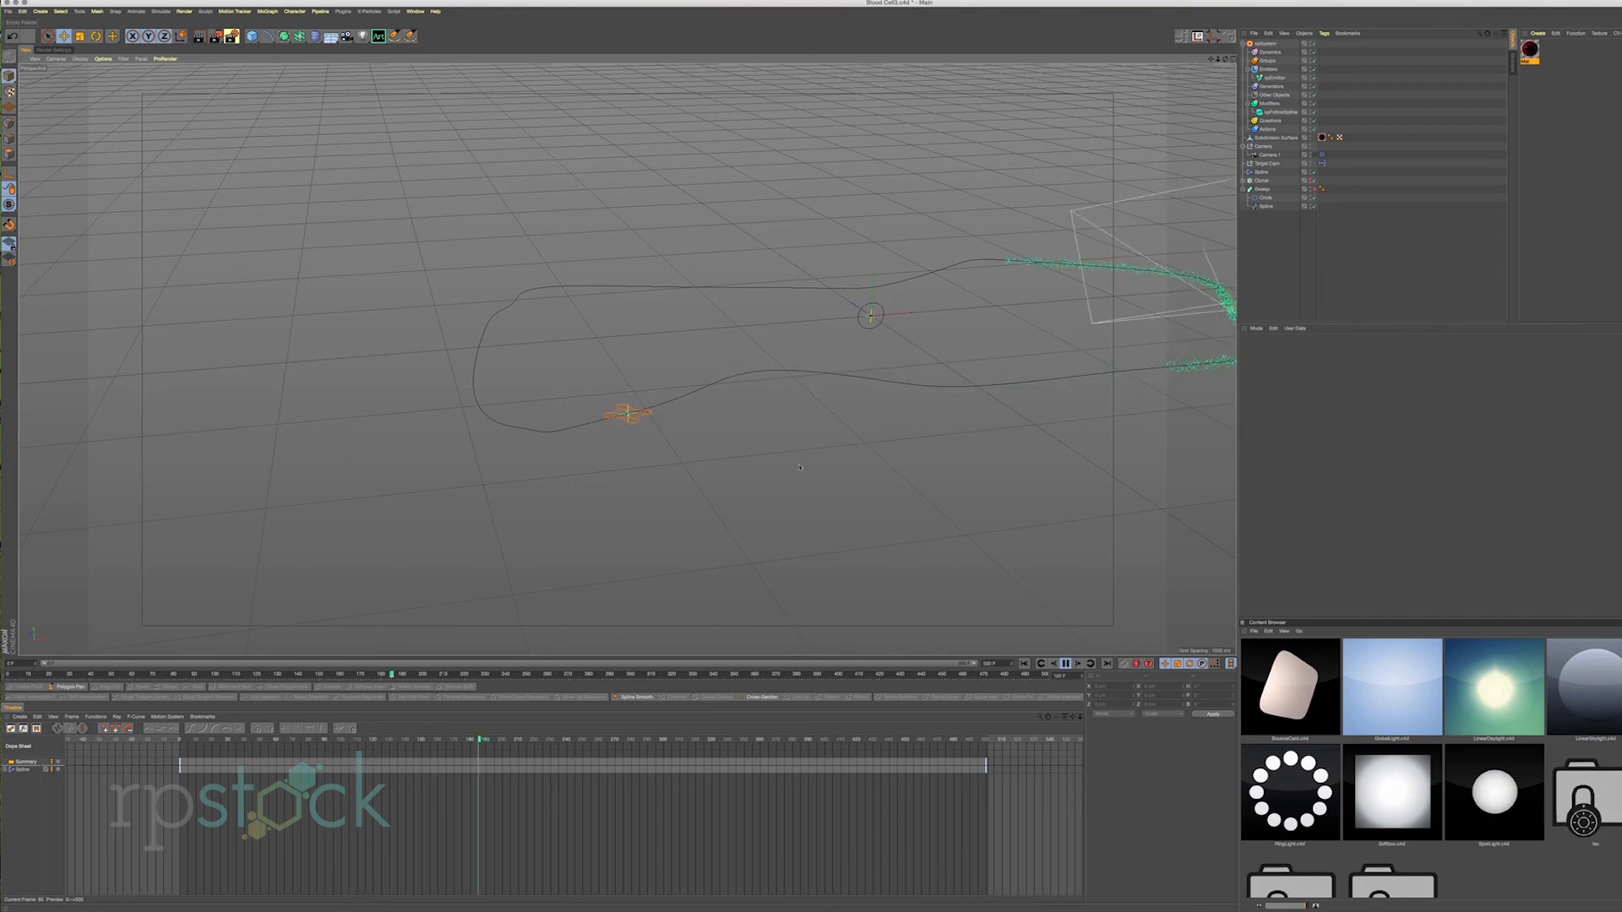
click(1067, 663)
scroll(639, 414, up, 4)
scroll(639, 414, up, 5)
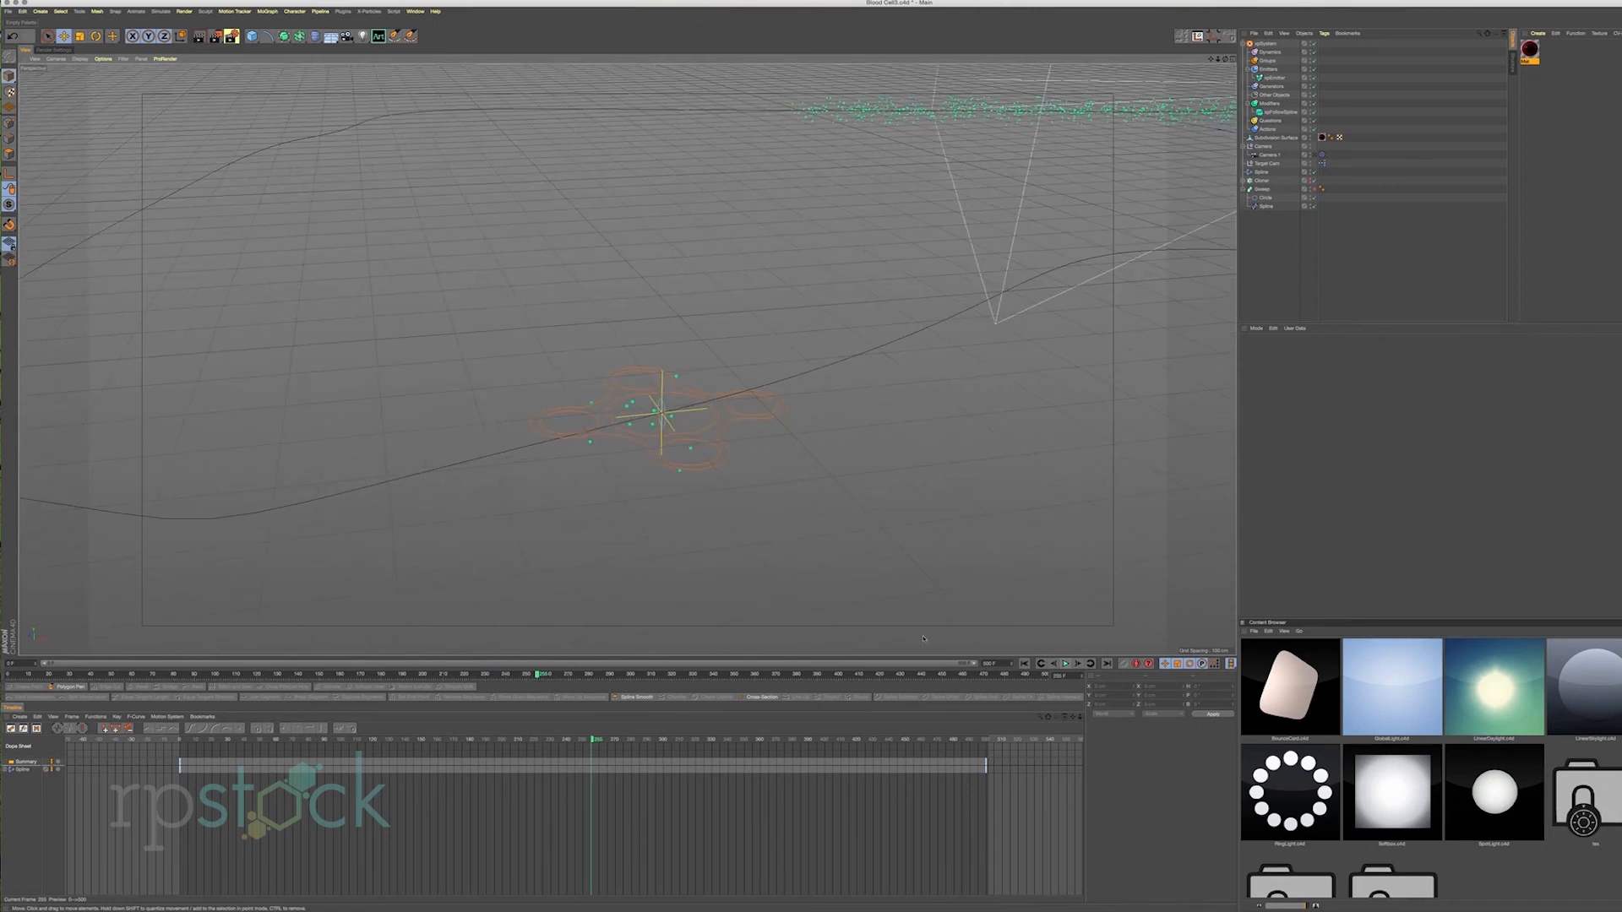
click(1066, 663)
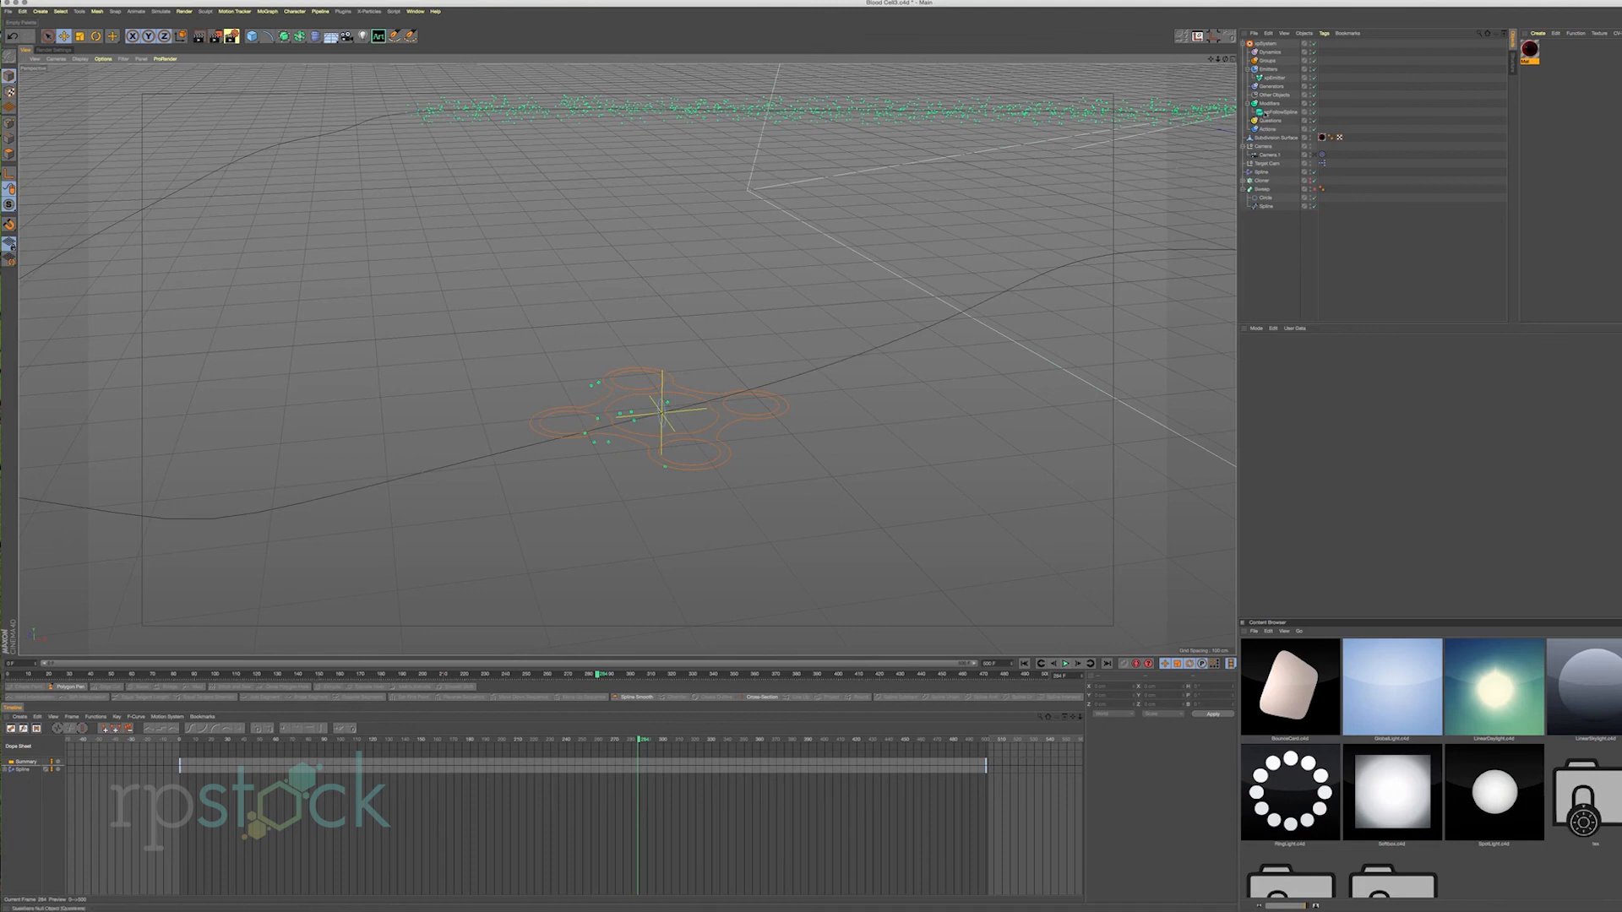
Add a Kill control modifier to the X-Particles Modifiers folder.
click(1269, 103)
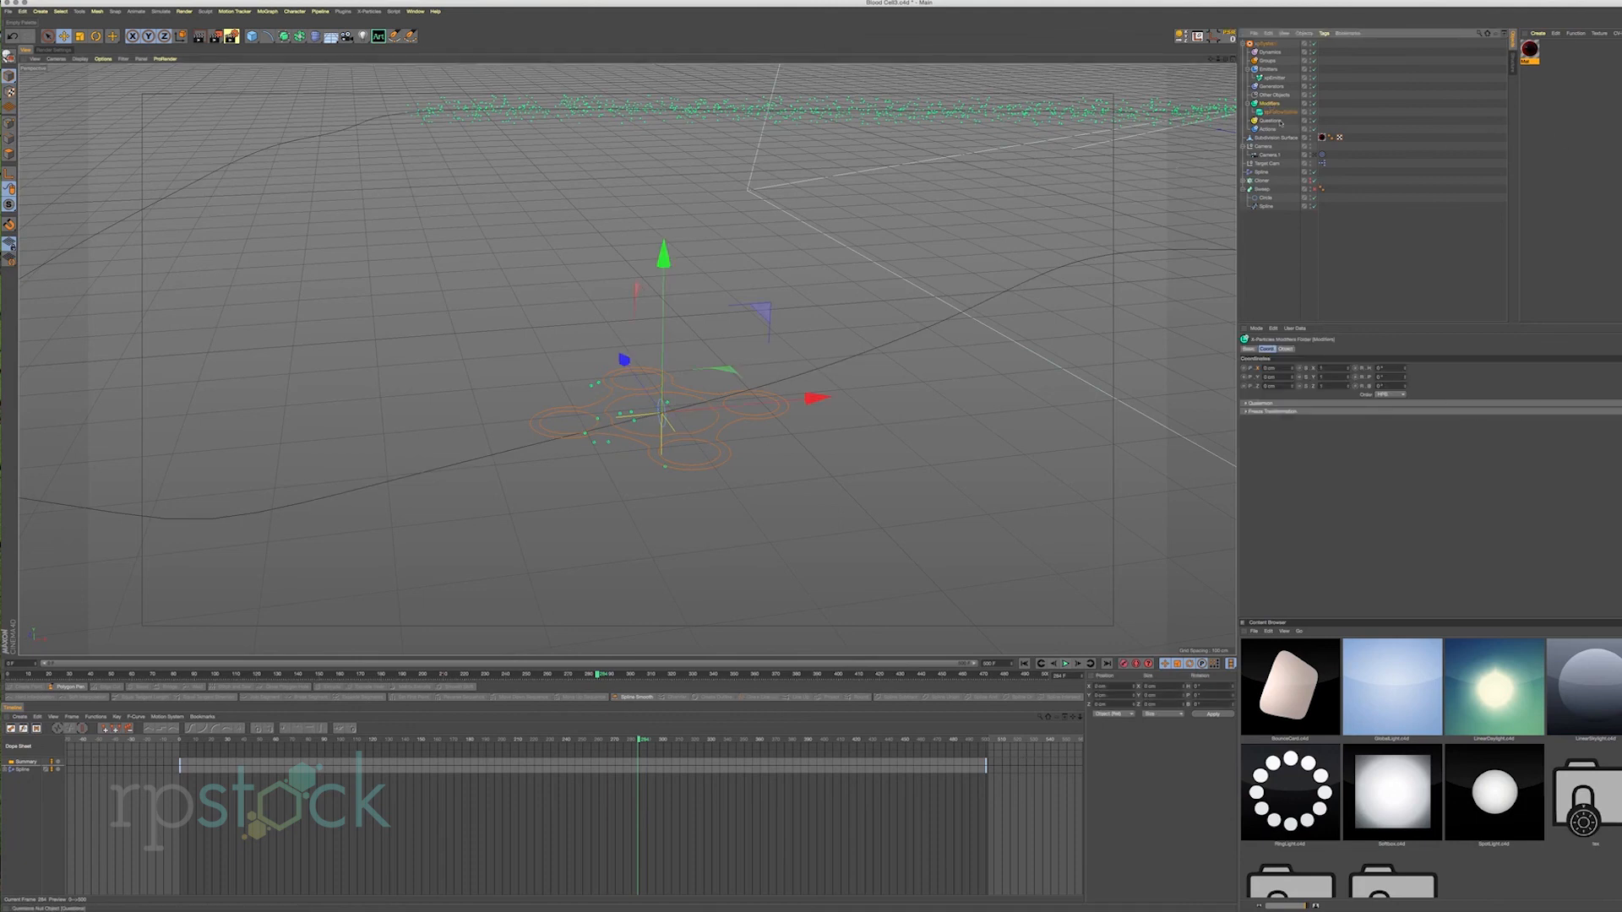
click(1285, 349)
click(1339, 393)
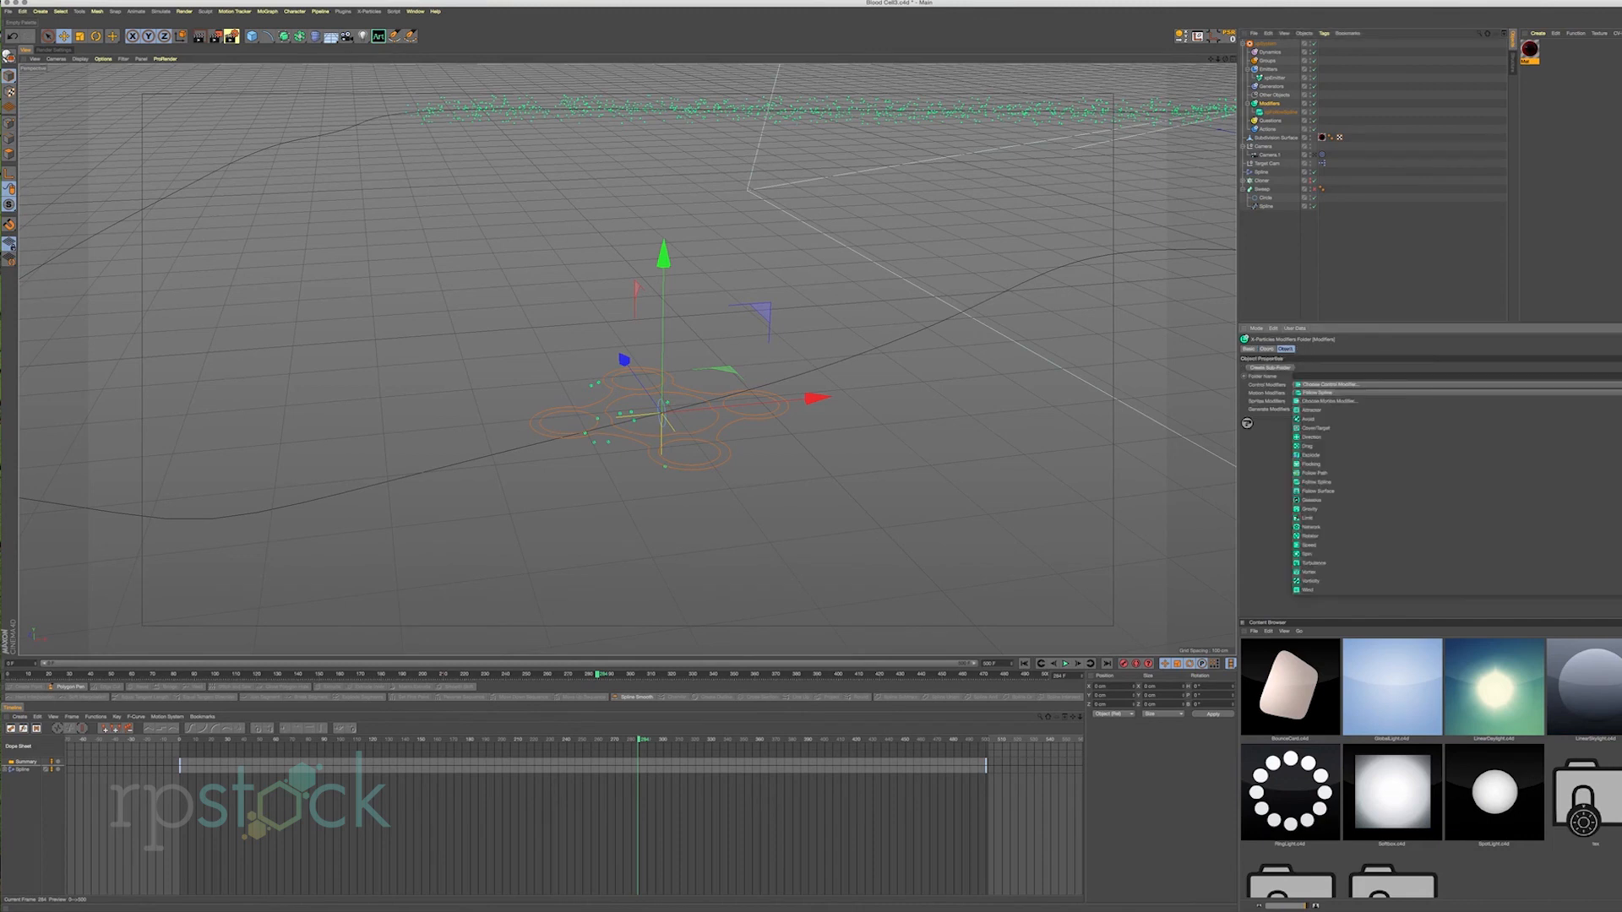
click(1509, 385)
click(1509, 385)
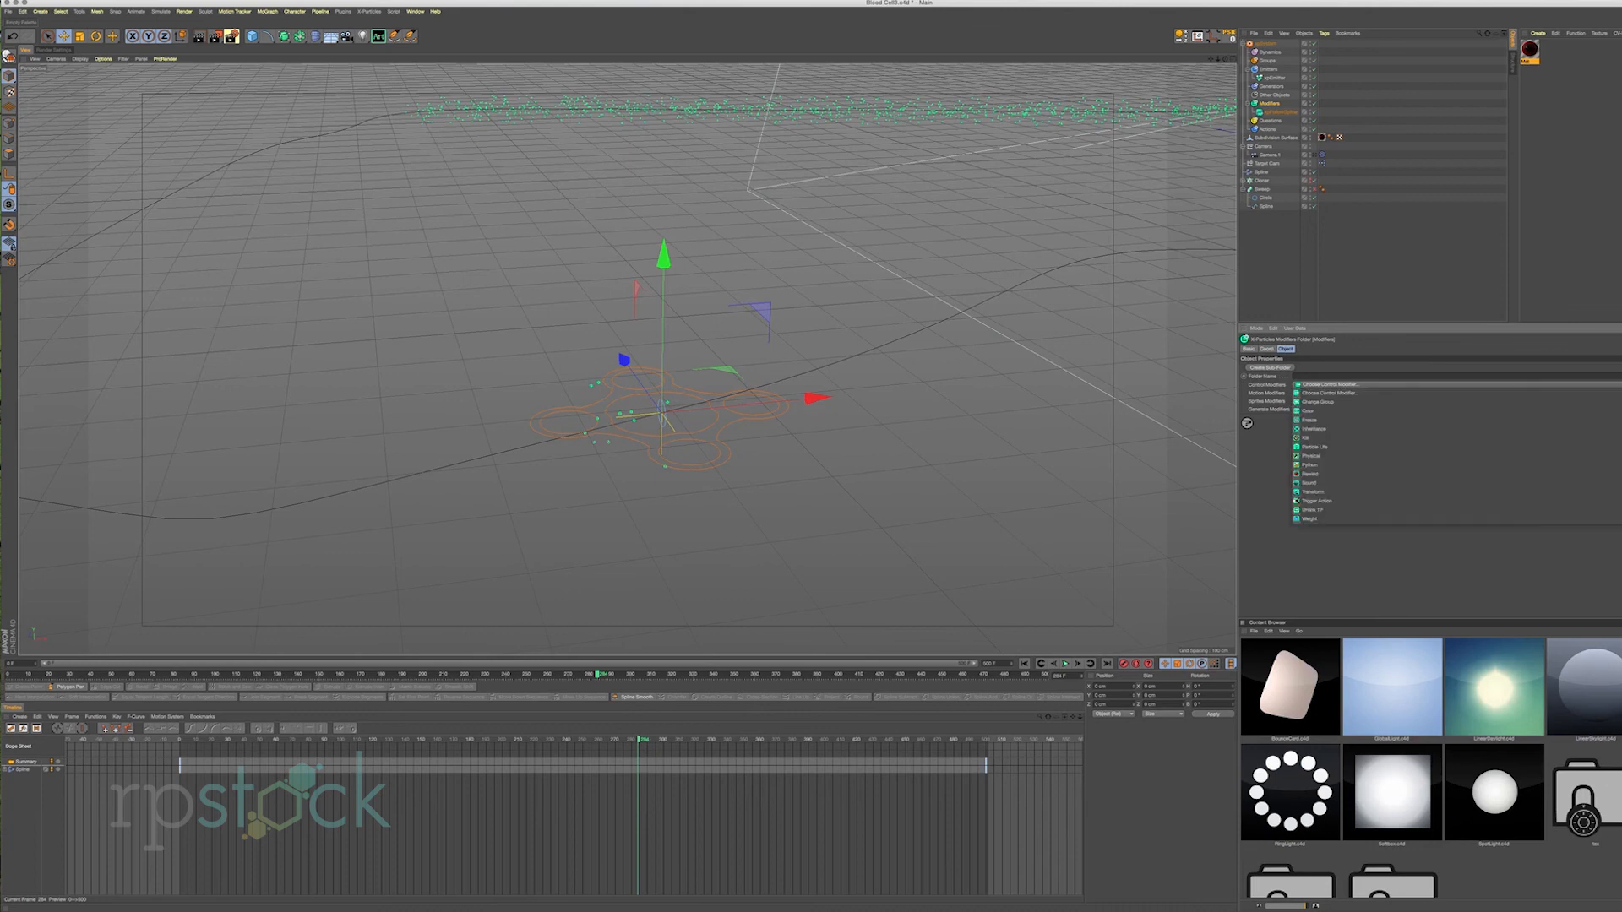
click(1510, 435)
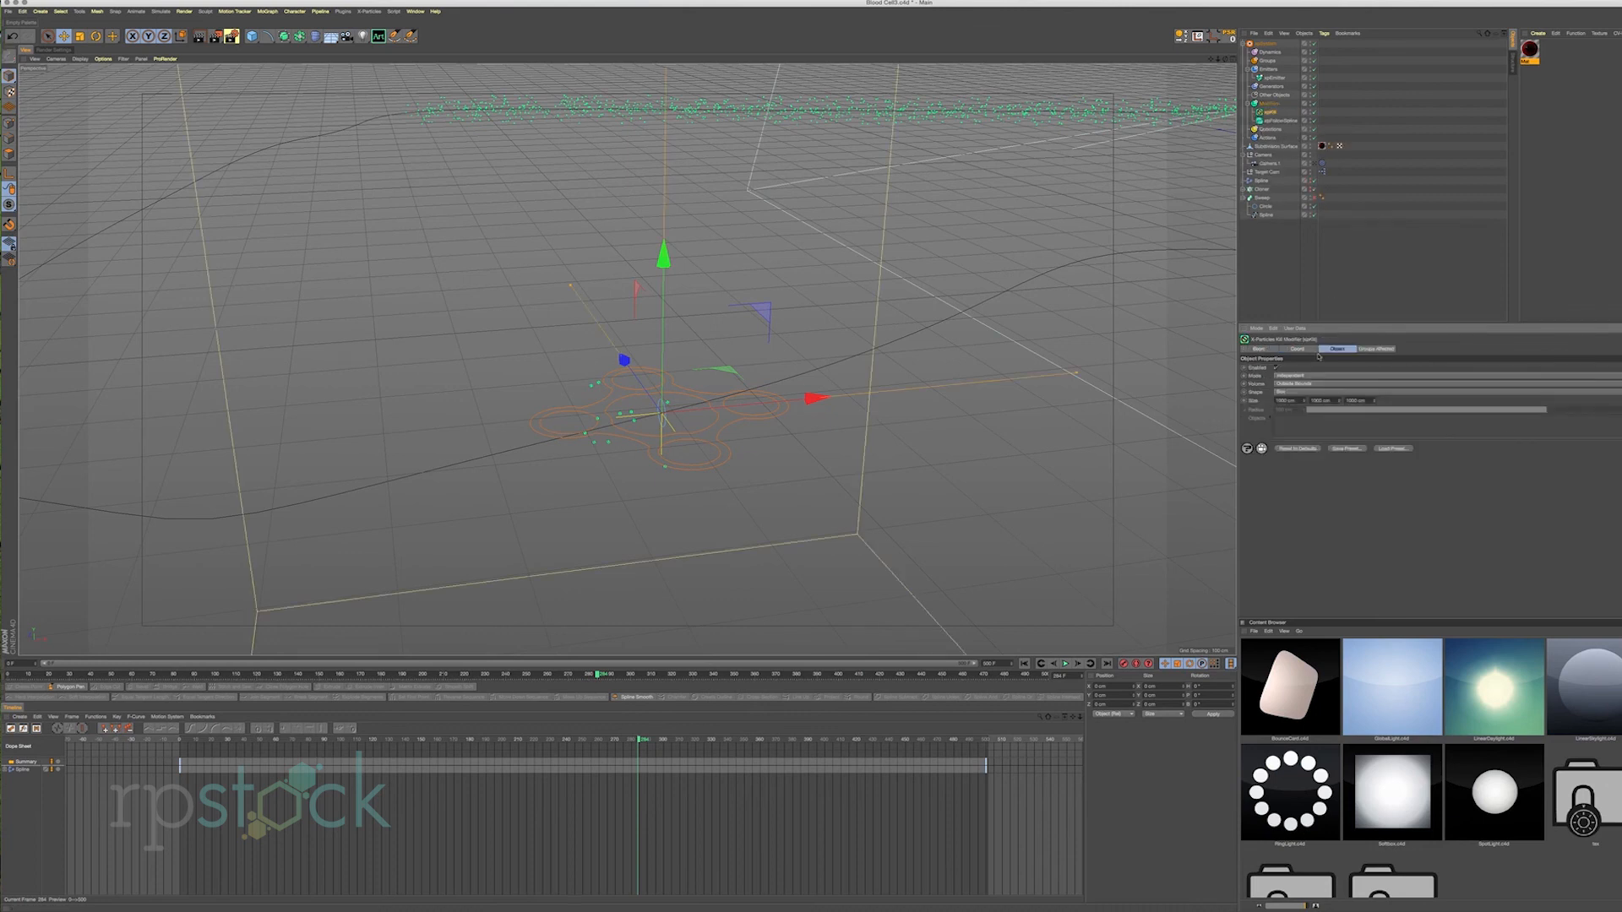
Set the Kill modifier's volume to Inside Bounds and test it with a short playback from the first frame.
scroll(773, 511, down, 5)
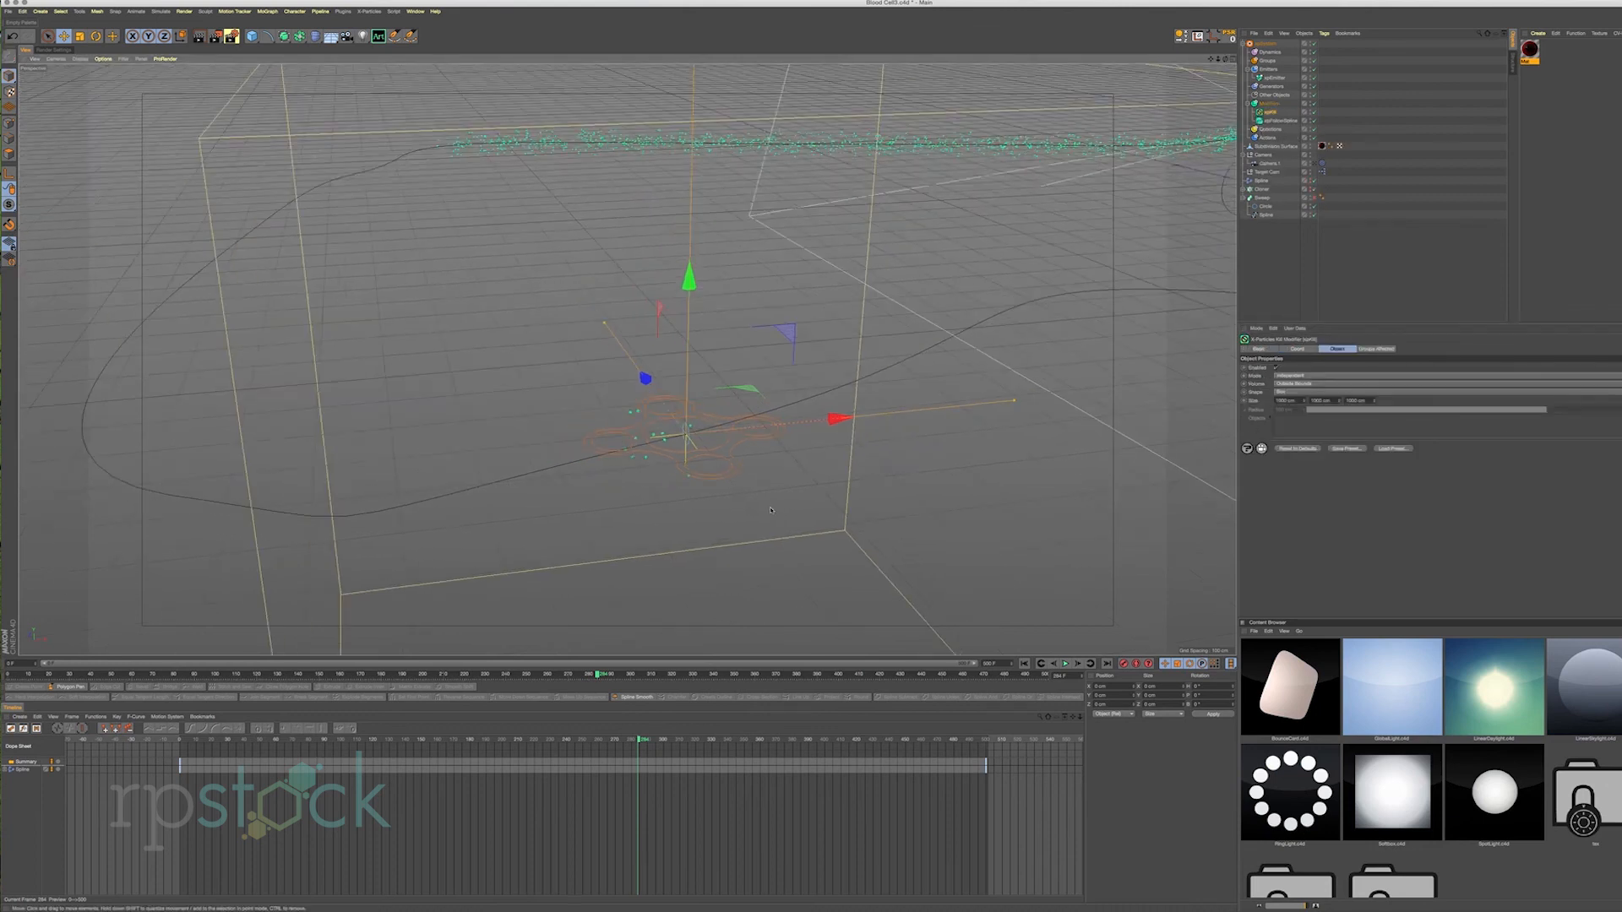
click(1295, 386)
click(1293, 392)
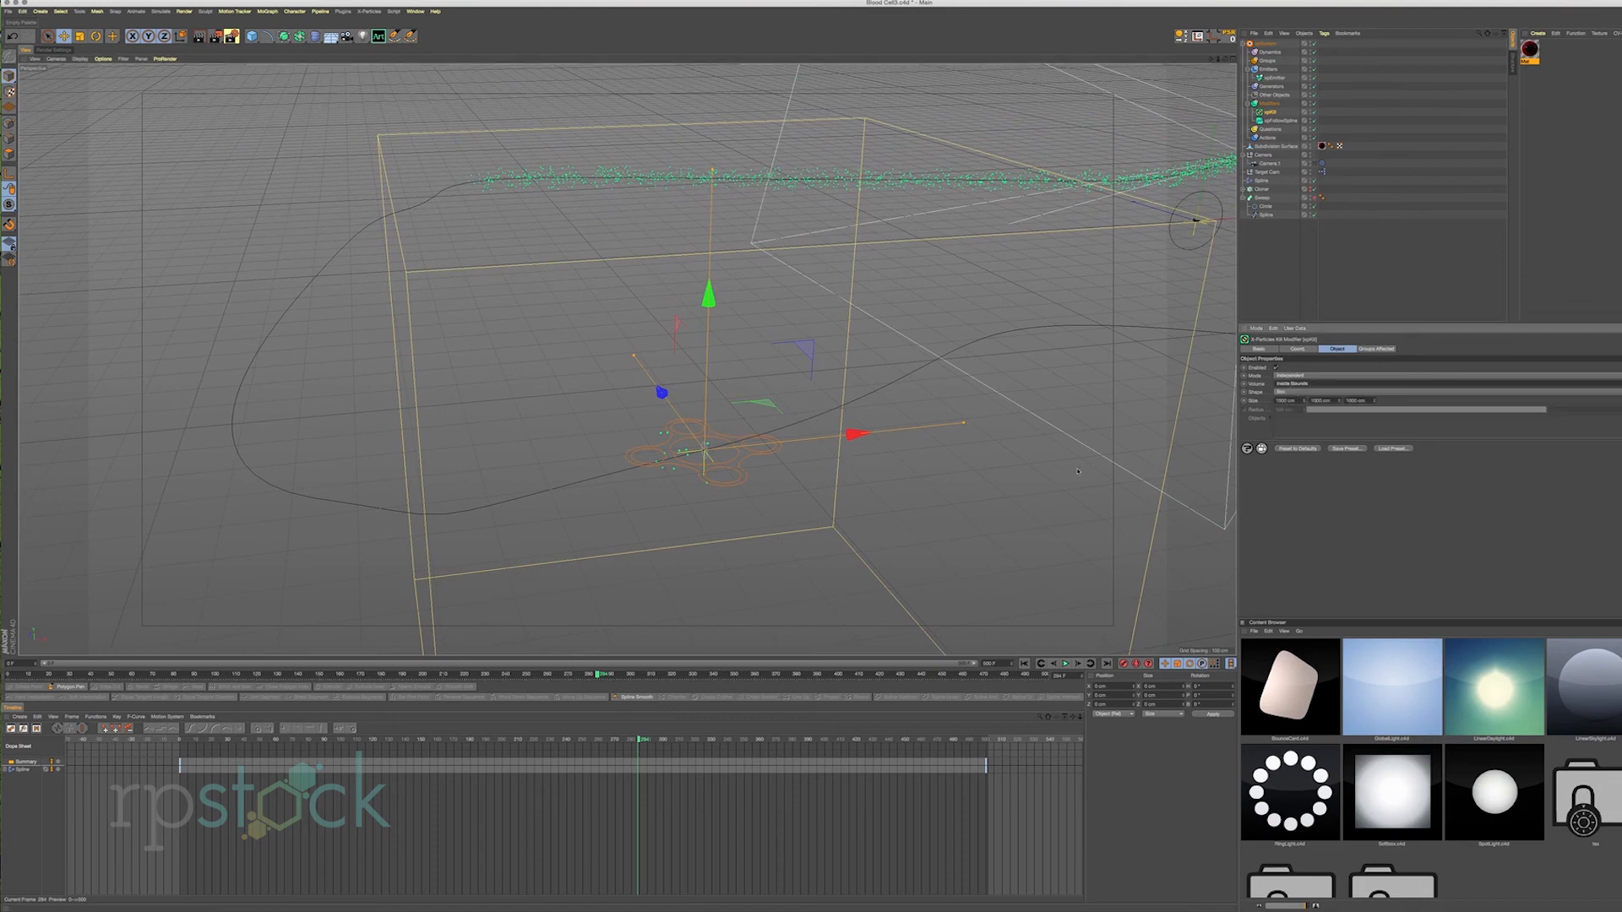
click(1024, 664)
click(1066, 664)
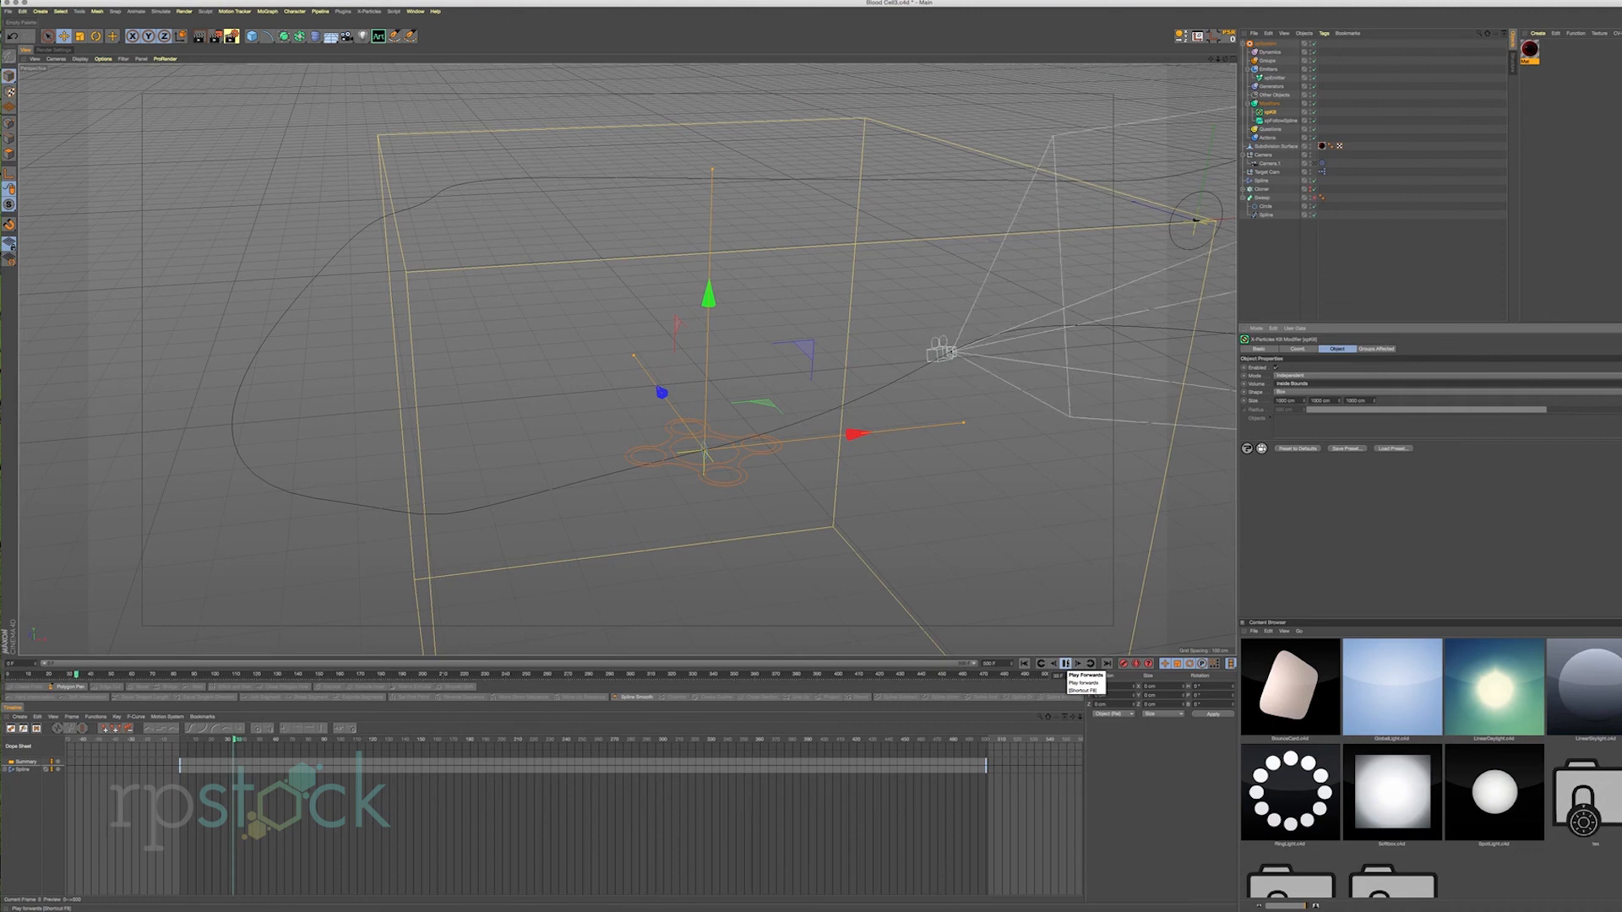
click(1066, 664)
click(1024, 664)
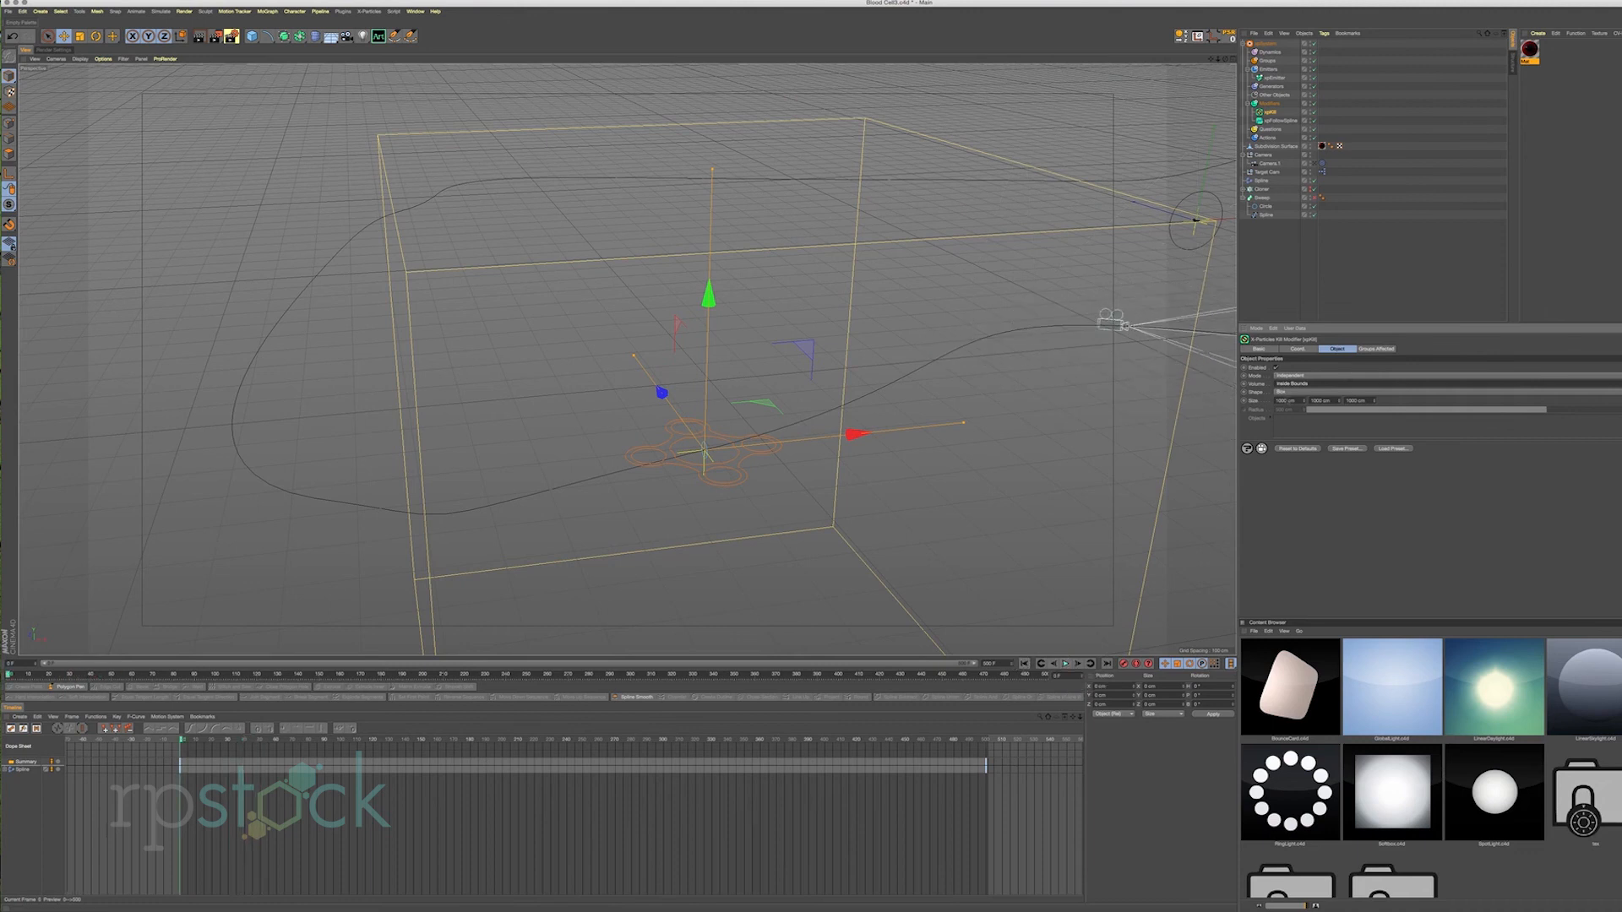
Shrink the Kill modifier's box on all three axes and move it along X to just behind the emitter.
drag(1339, 401, 1339, 735)
drag(1374, 403, 1373, 709)
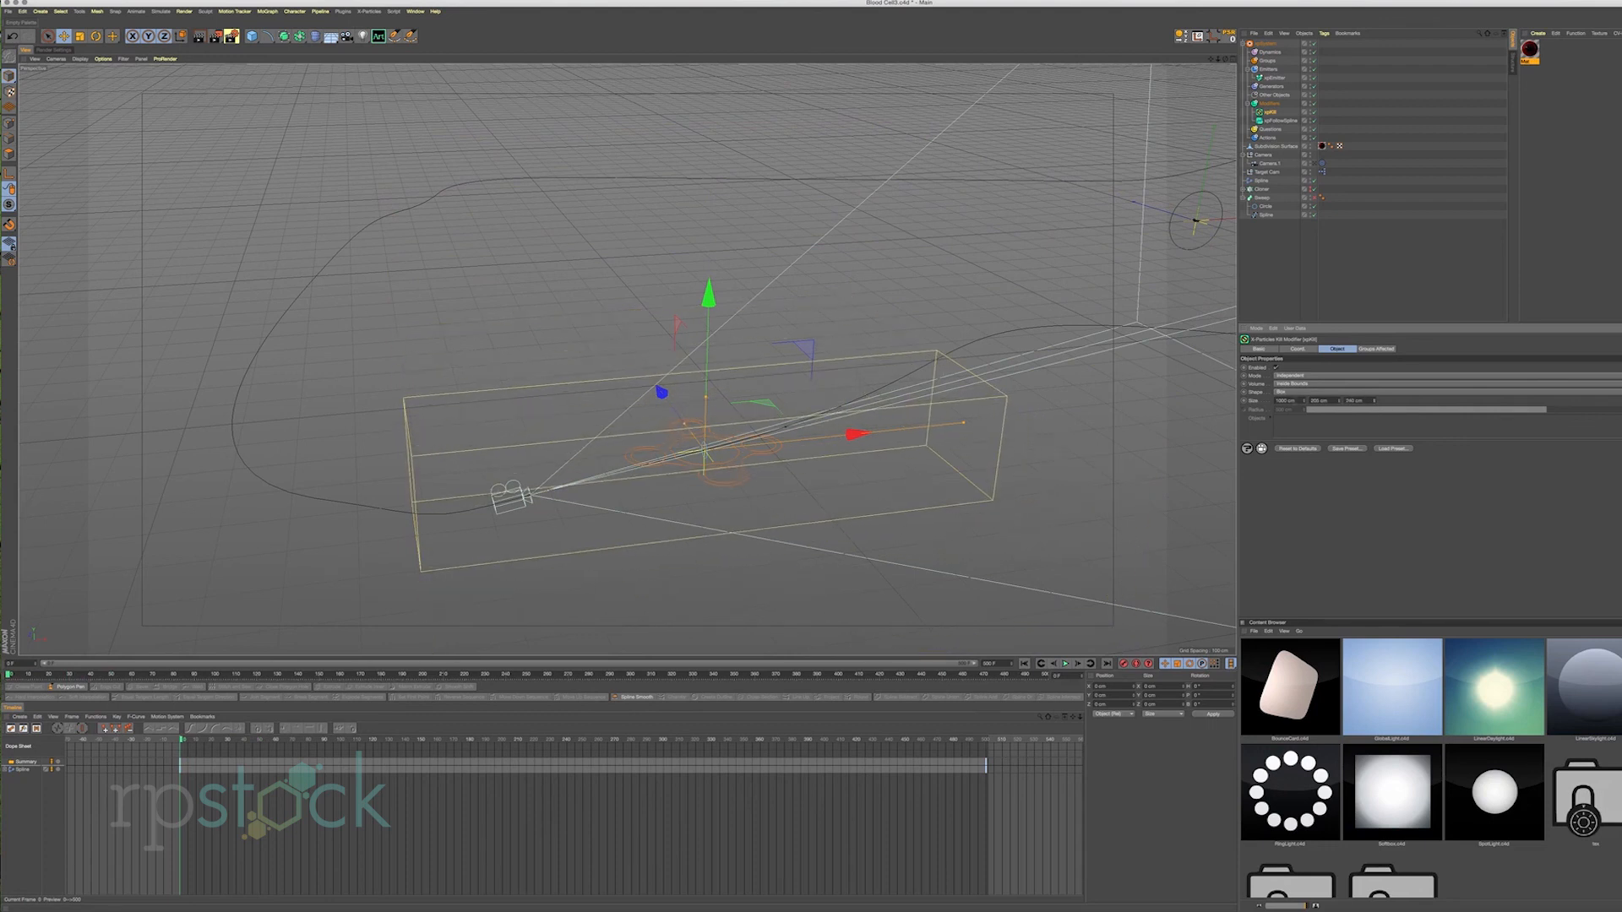
drag(1304, 403, 1303, 608)
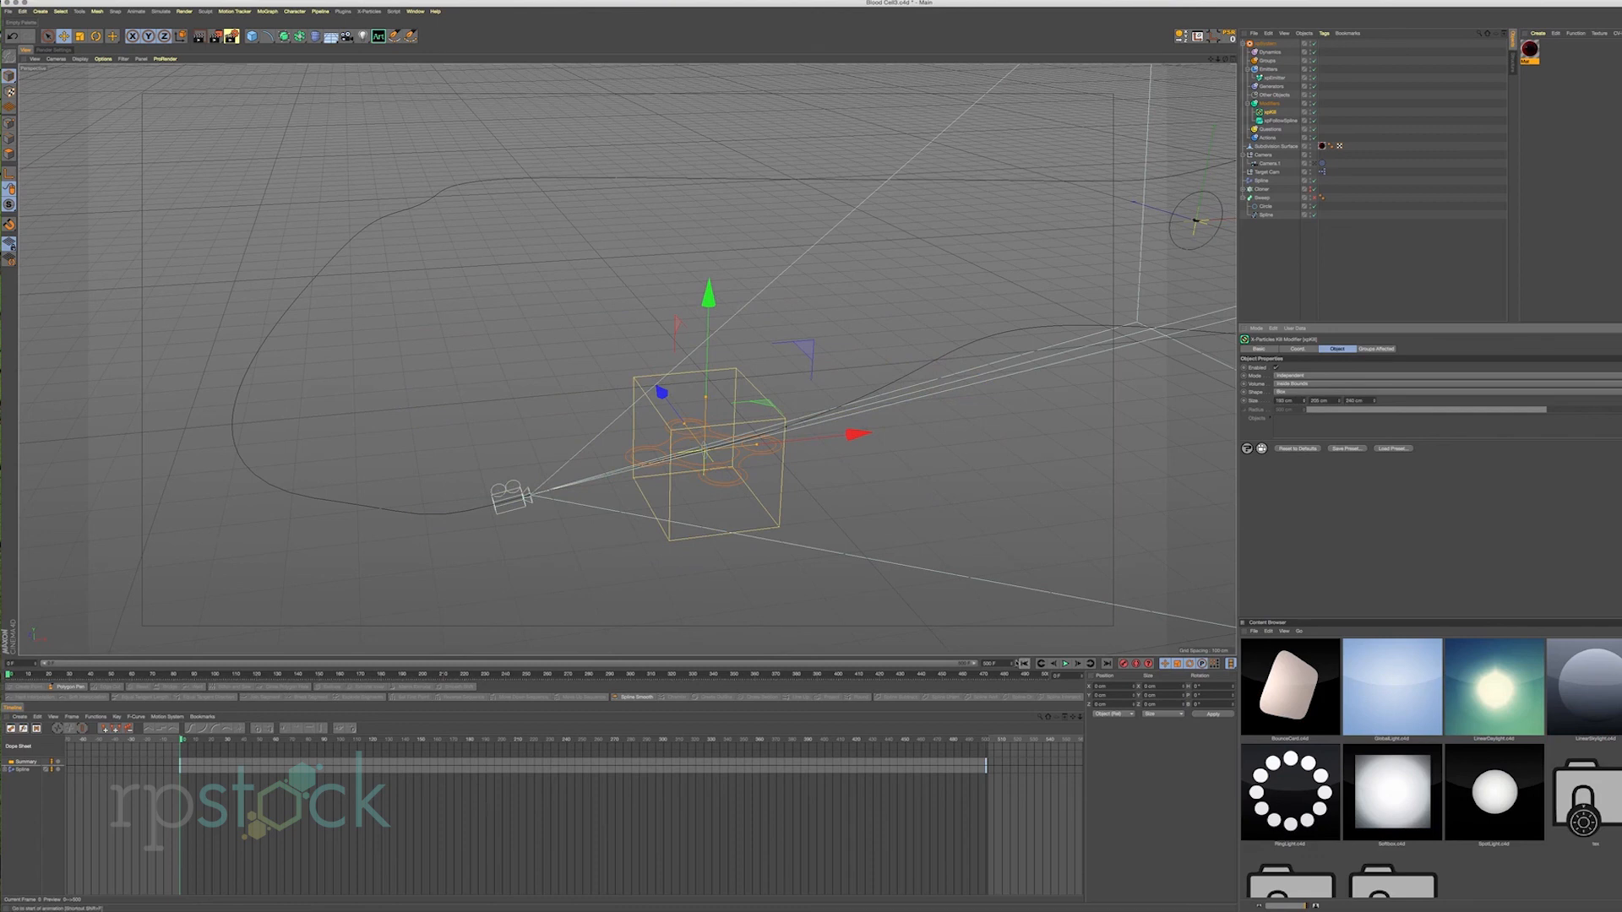
drag(851, 434, 730, 446)
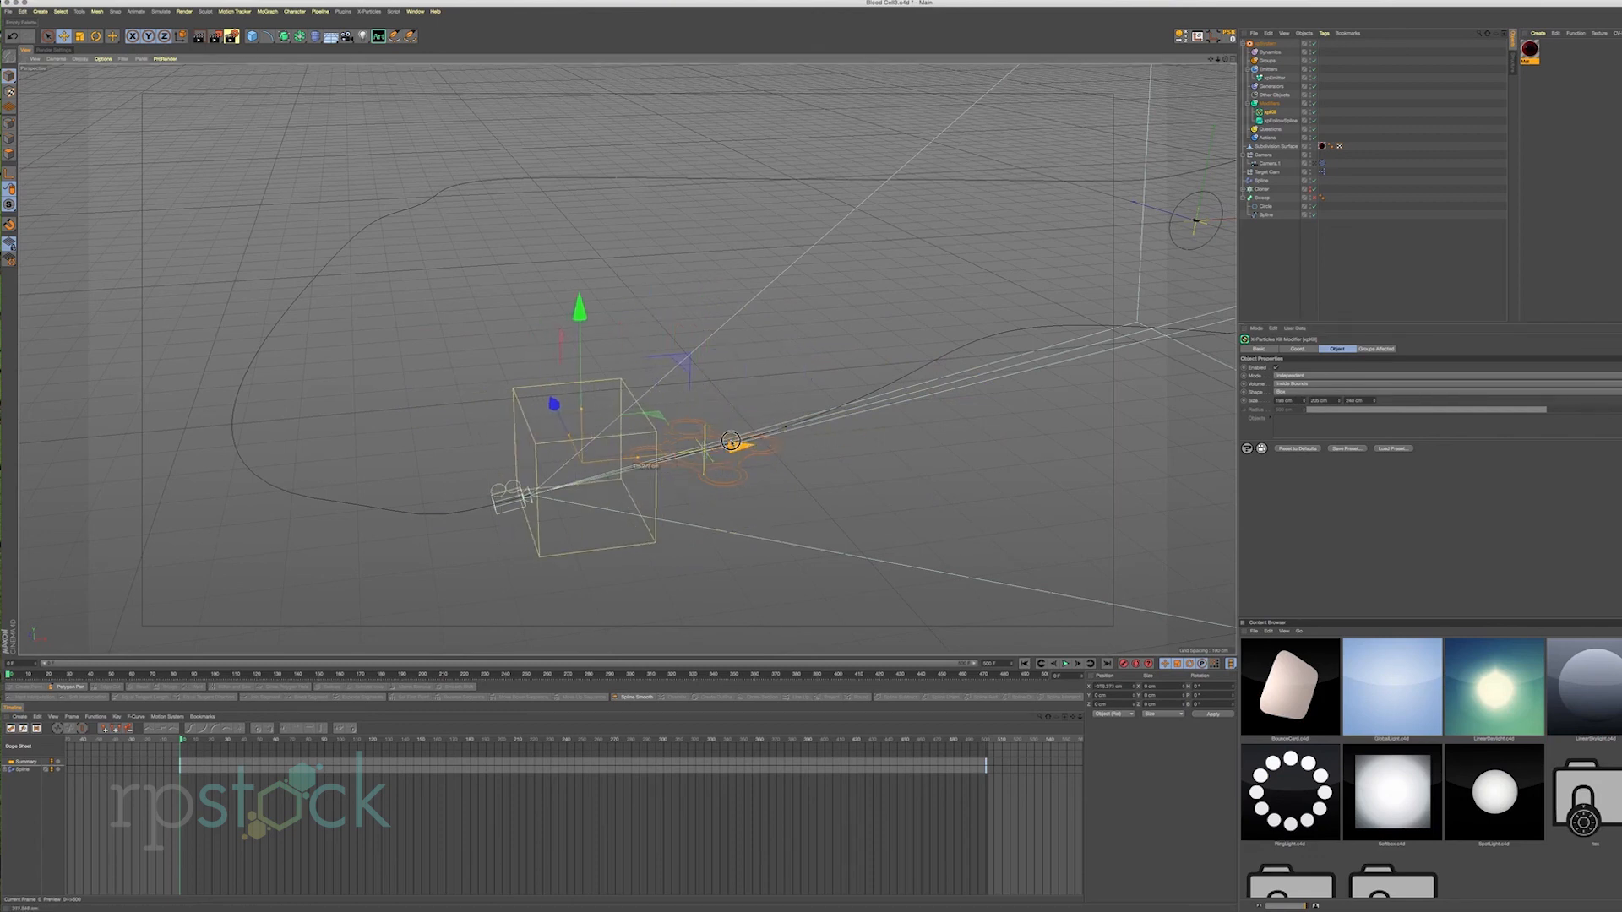
Keyframe the Kill modifier's X position behind the emitter, play the particles, and move that key to about frame 118.
click(1304, 347)
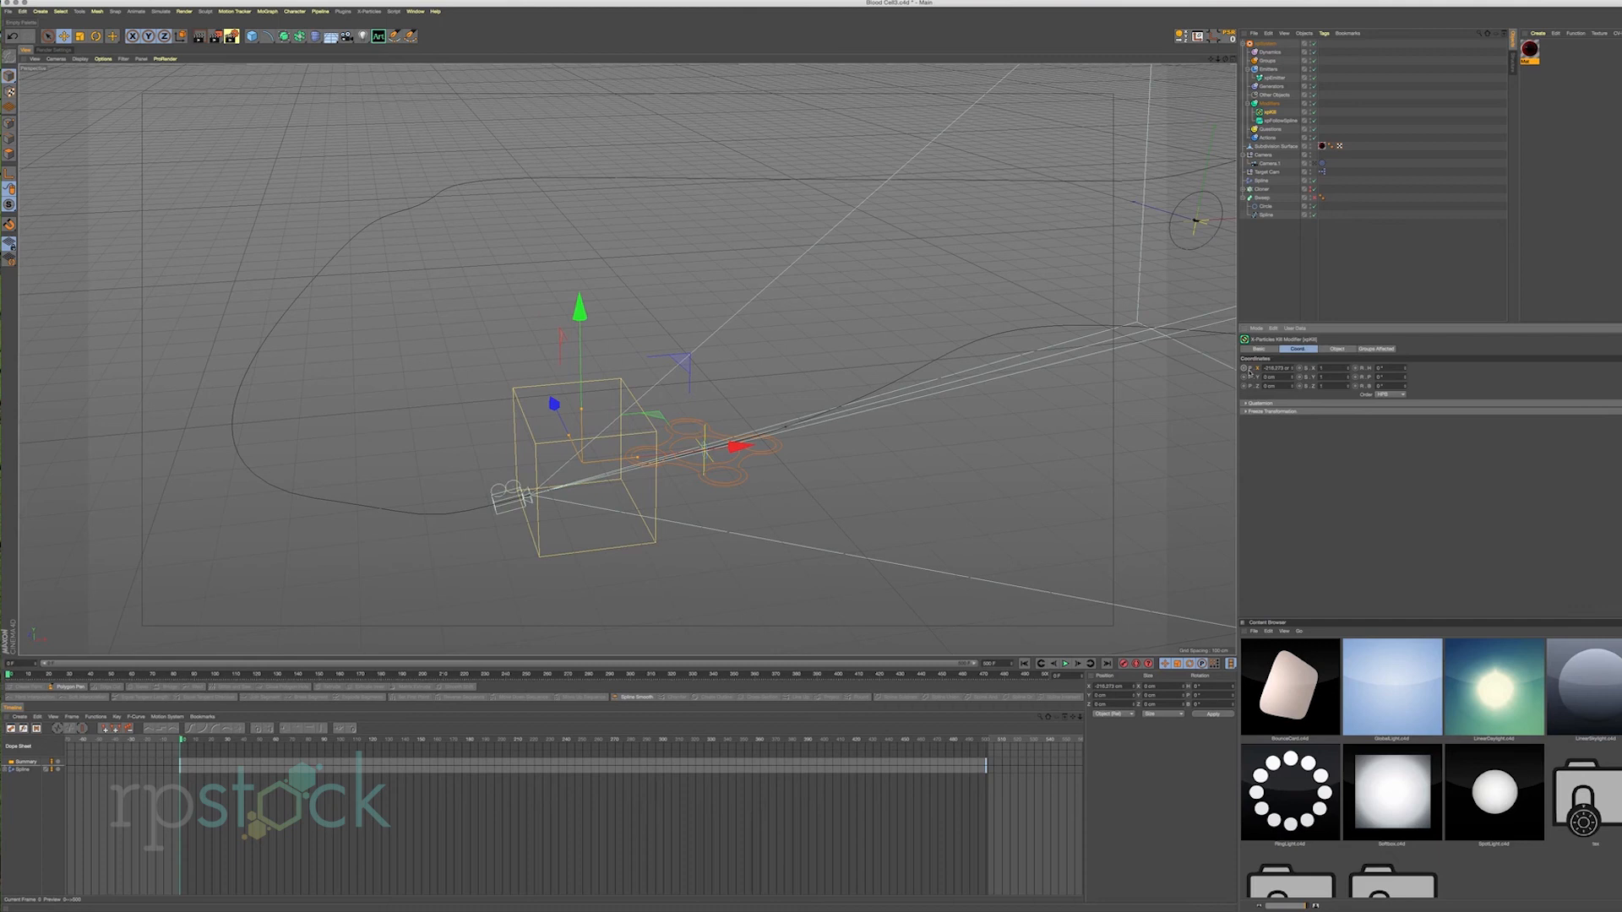
click(1067, 664)
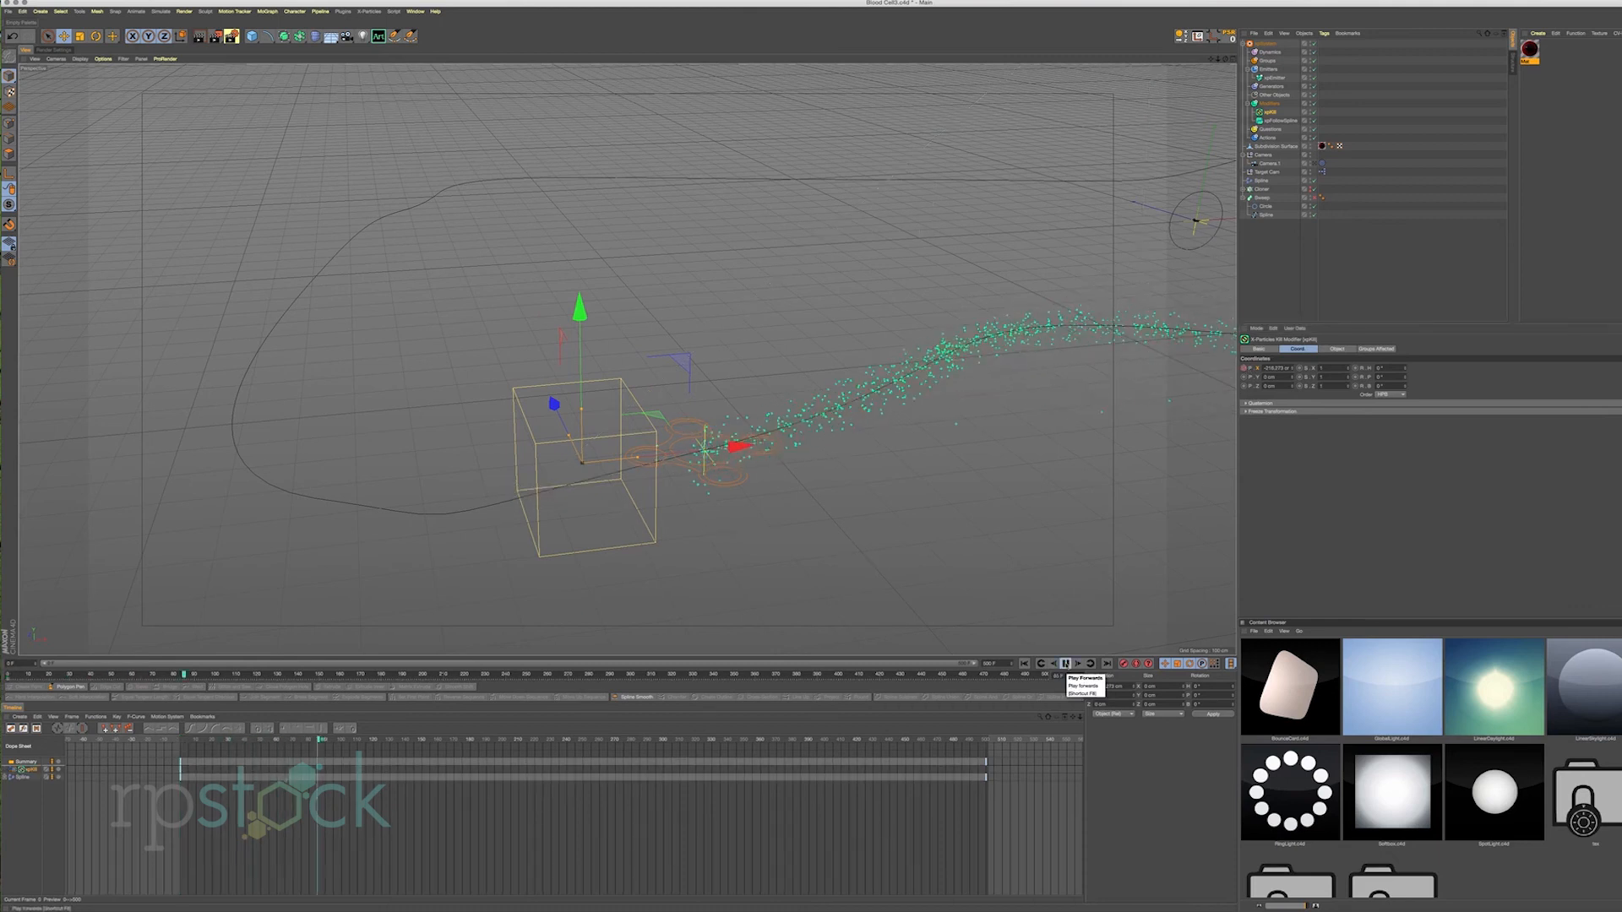
drag(179, 786, 372, 776)
key(super+z)
At about frame 131, move the Kill box back over the emitter, keyframe its X position, and replay from the start.
click(392, 740)
drag(741, 446, 863, 434)
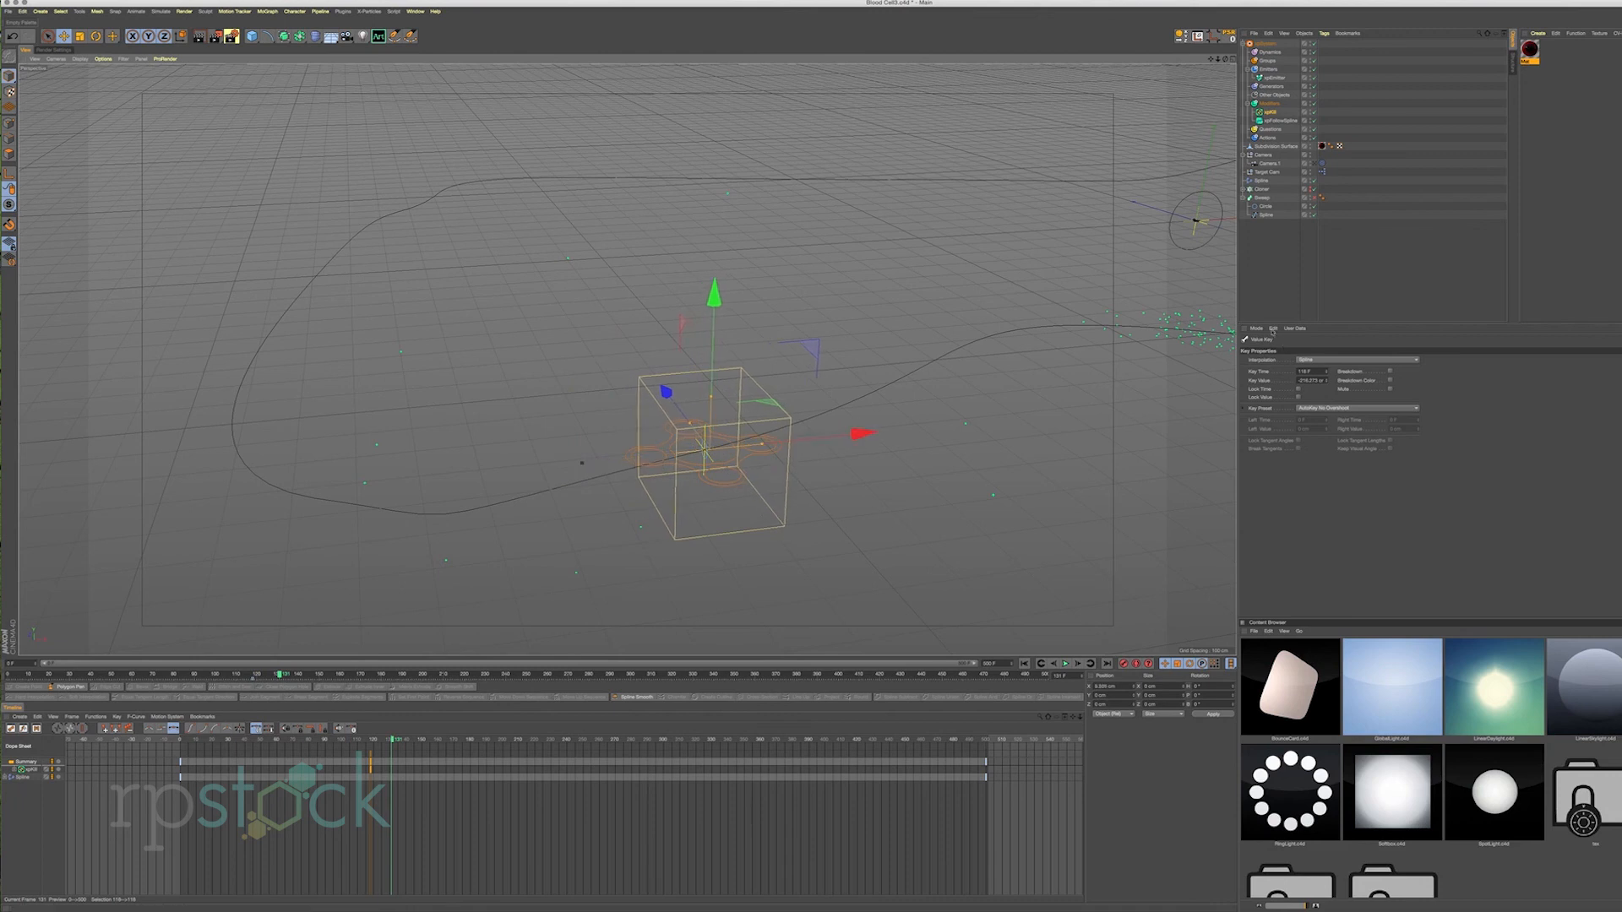
click(1270, 111)
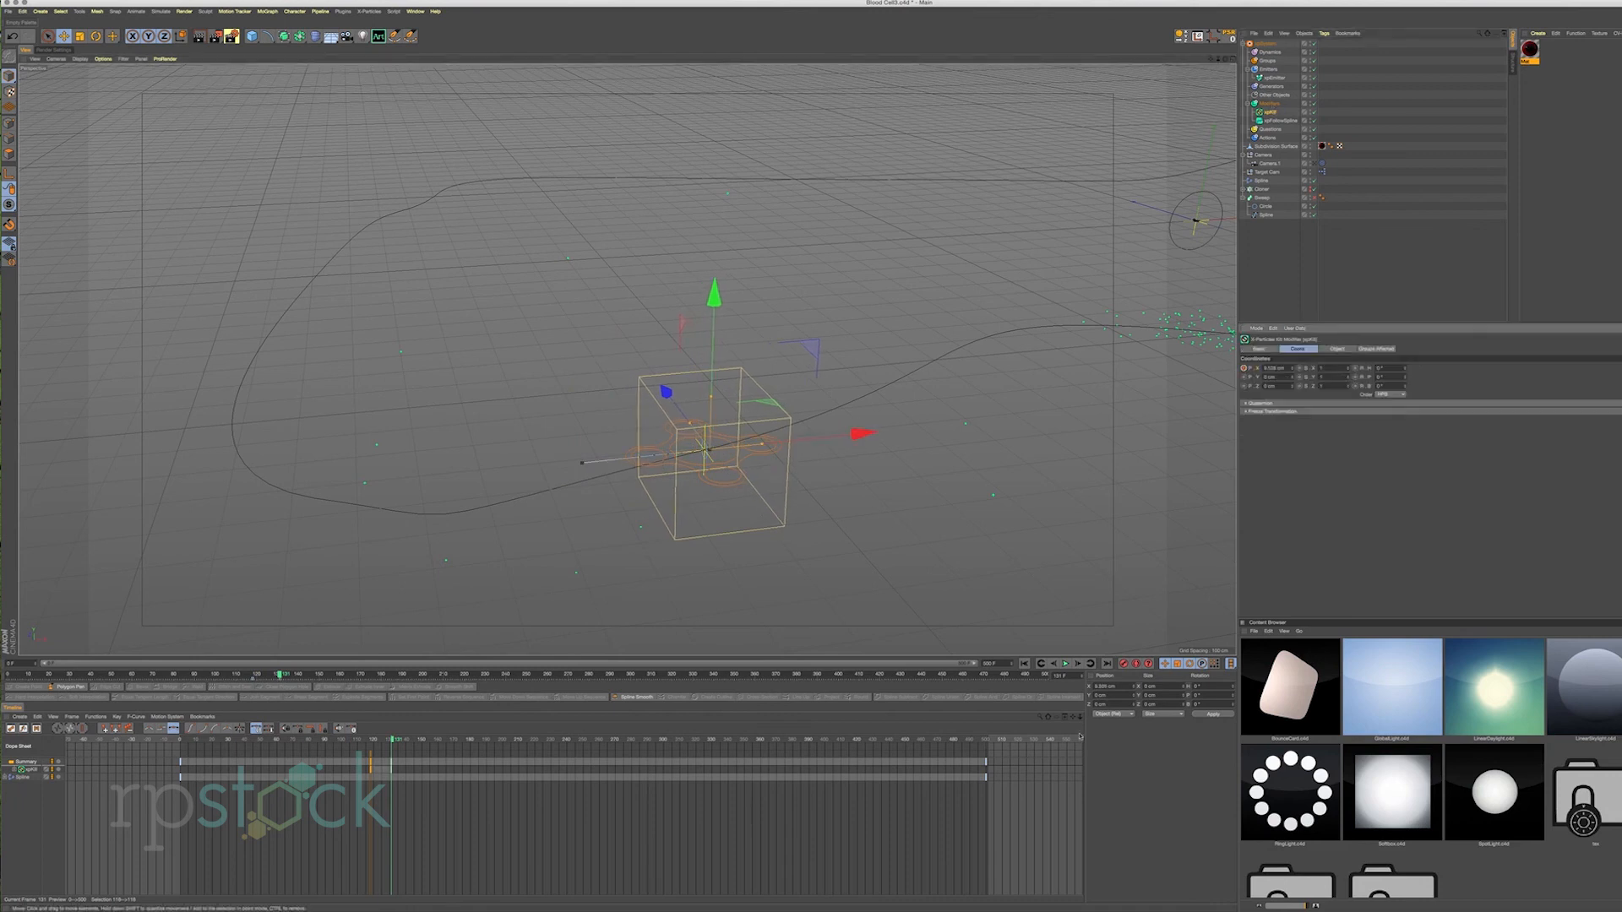
click(1023, 665)
click(1065, 663)
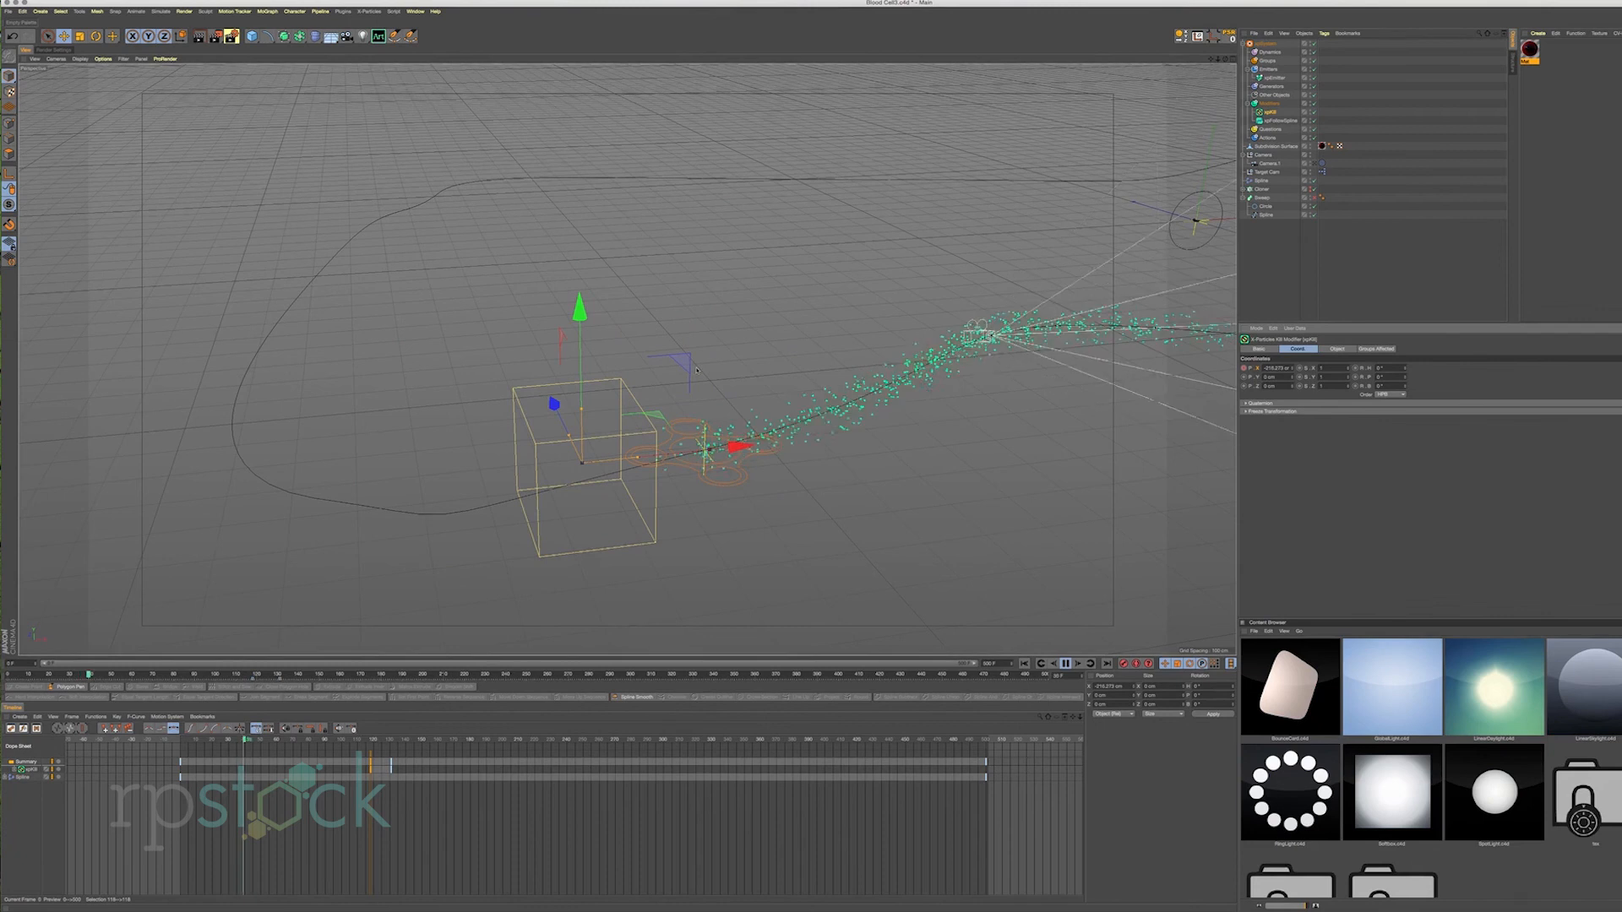